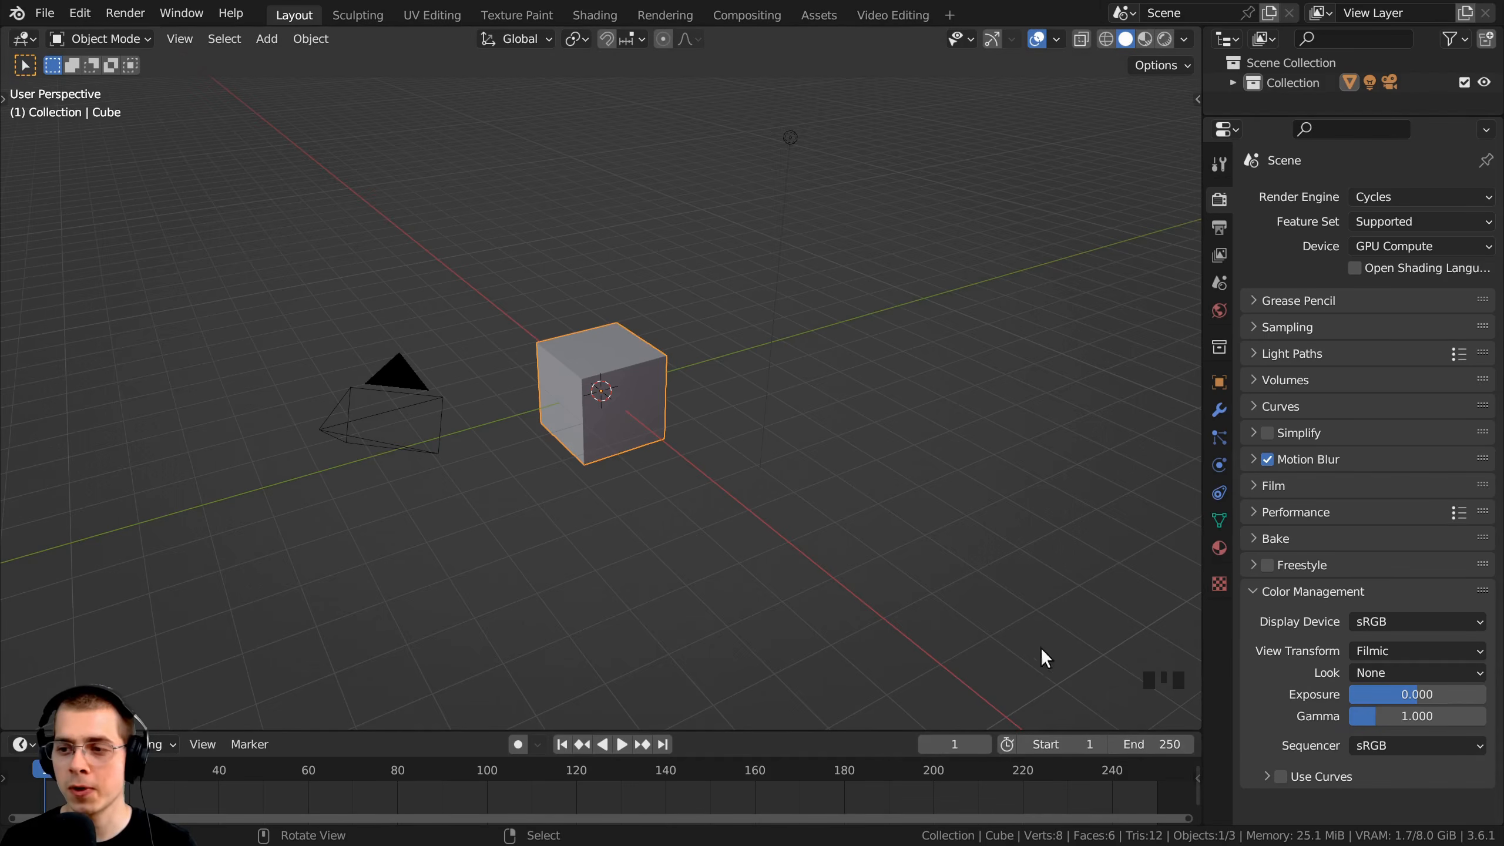
Delete all the default objects from the scene.
middle_drag(886, 535, 751, 439)
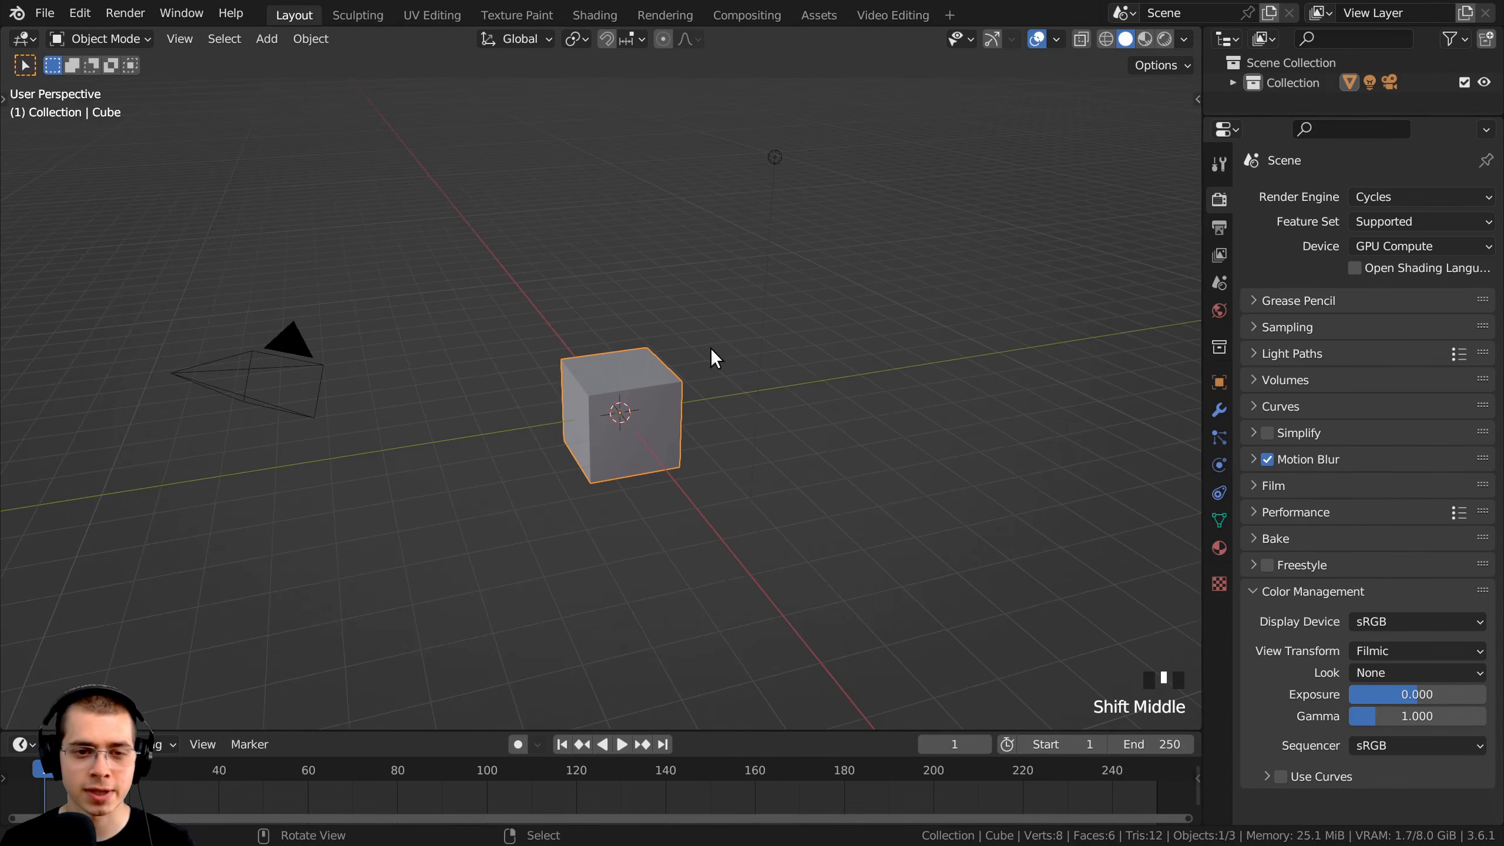
key(a)
key(a)
key(a)
key(x)
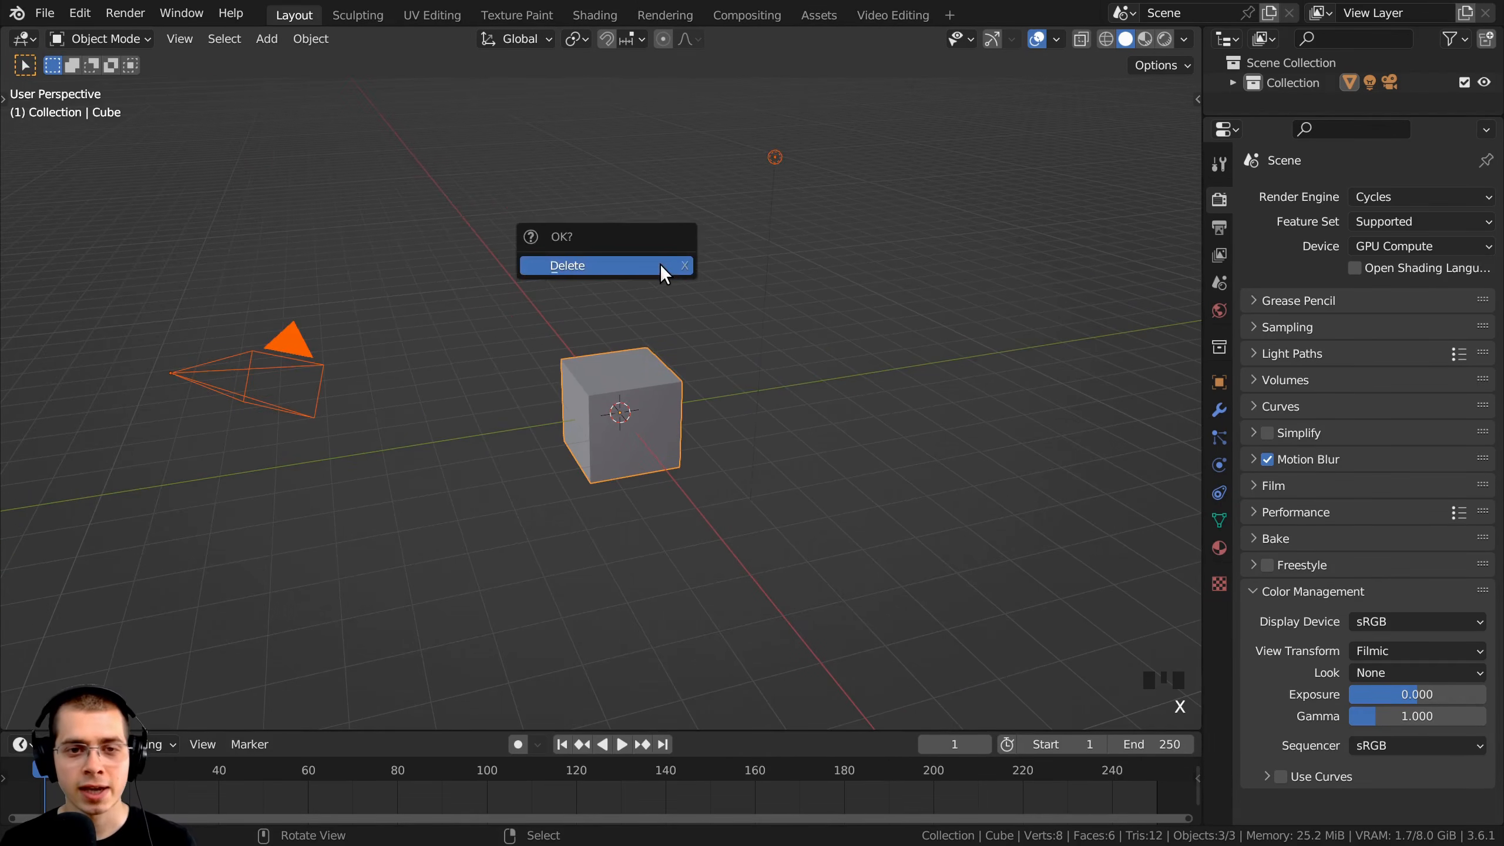
click(594, 265)
Add an ico sphere mesh to the empty scene.
middle_drag(595, 264, 632, 217)
key(shift+a)
mouse_move(633, 217)
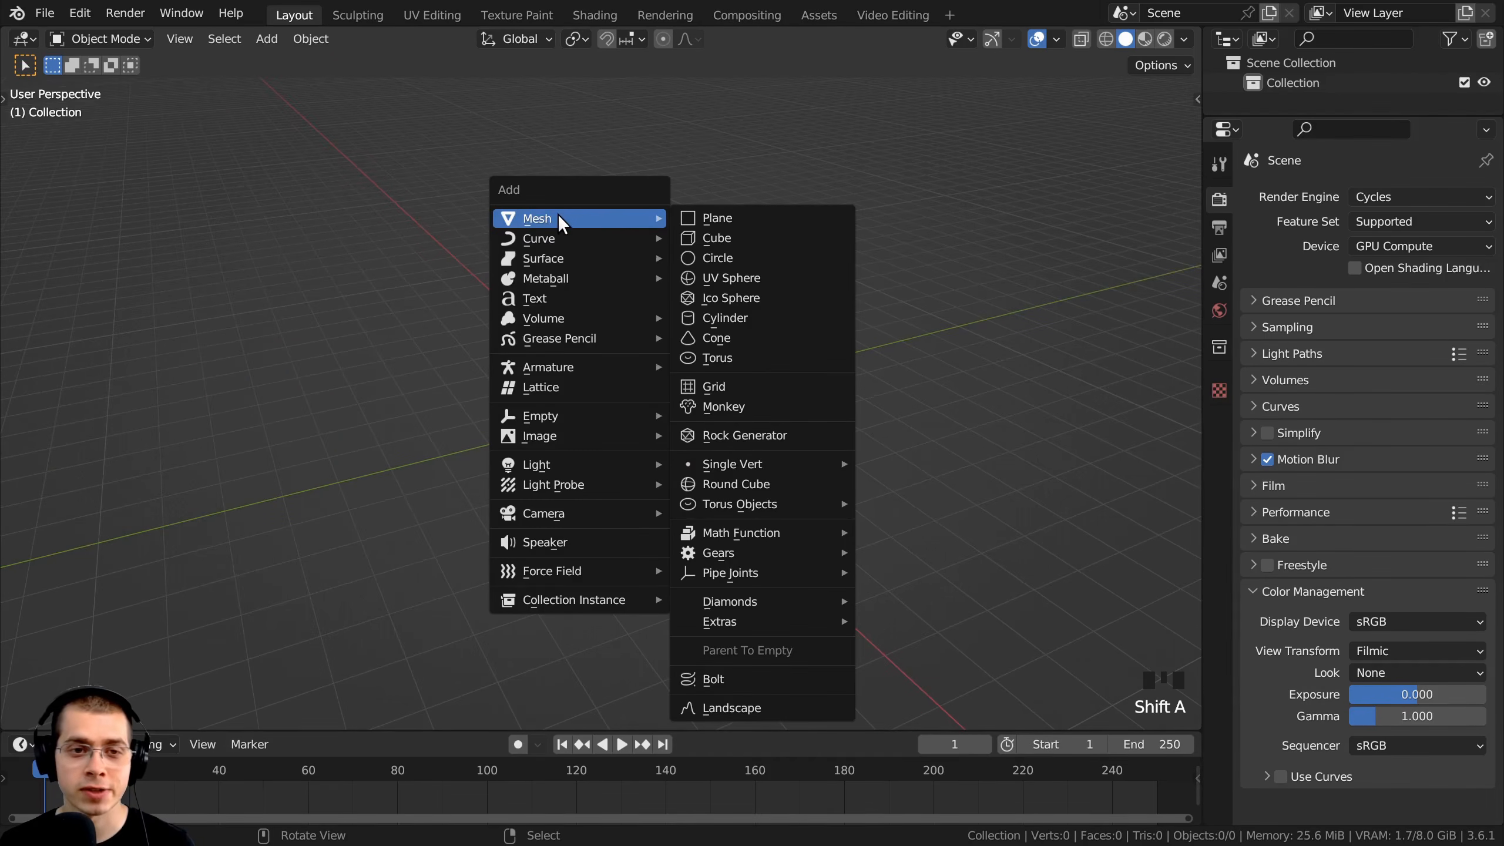
click(731, 301)
scroll(649, 389, up, 7)
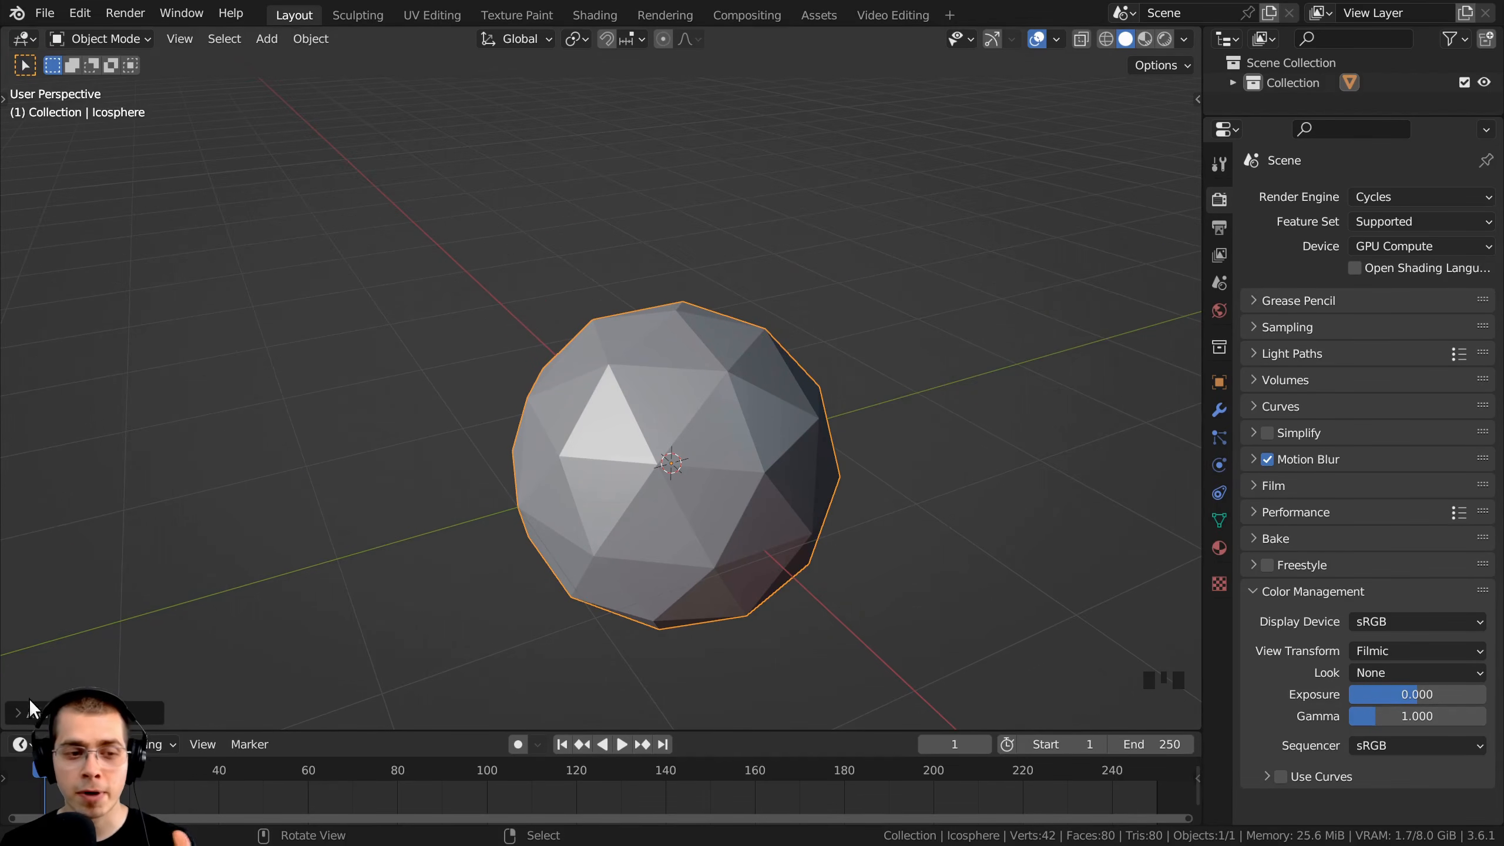
Set the new ico sphere's subdivisions to 6.
click(23, 714)
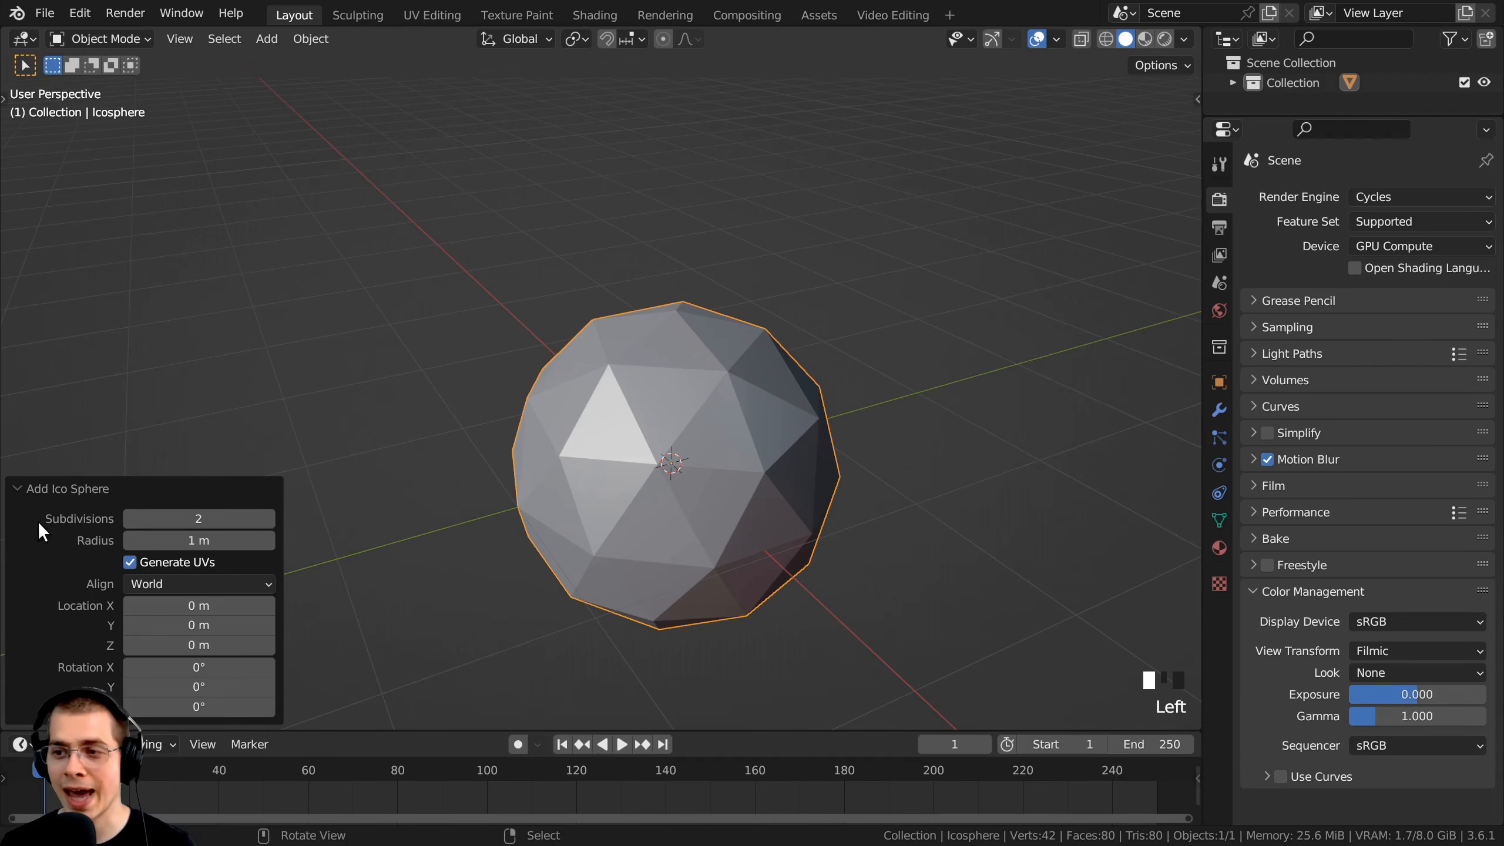
click(268, 519)
click(268, 519)
click(268, 519)
click(268, 518)
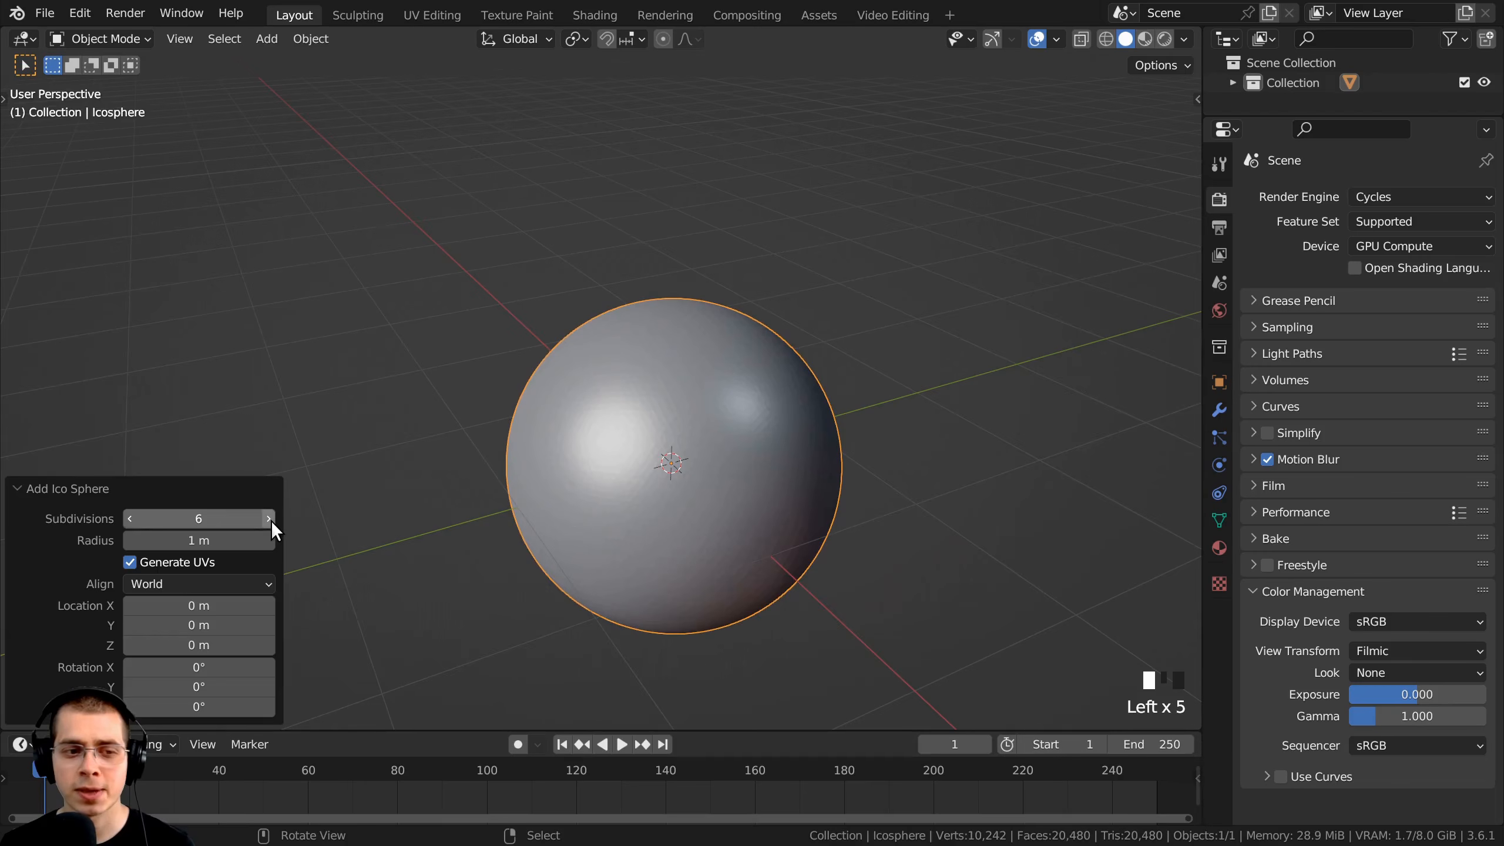
shift+middle_drag(760, 520, 535, 428)
middle_drag(487, 287, 484, 283)
click(18, 488)
Apply smooth shading to the ico sphere.
middle_drag(670, 426, 728, 382)
key(w)
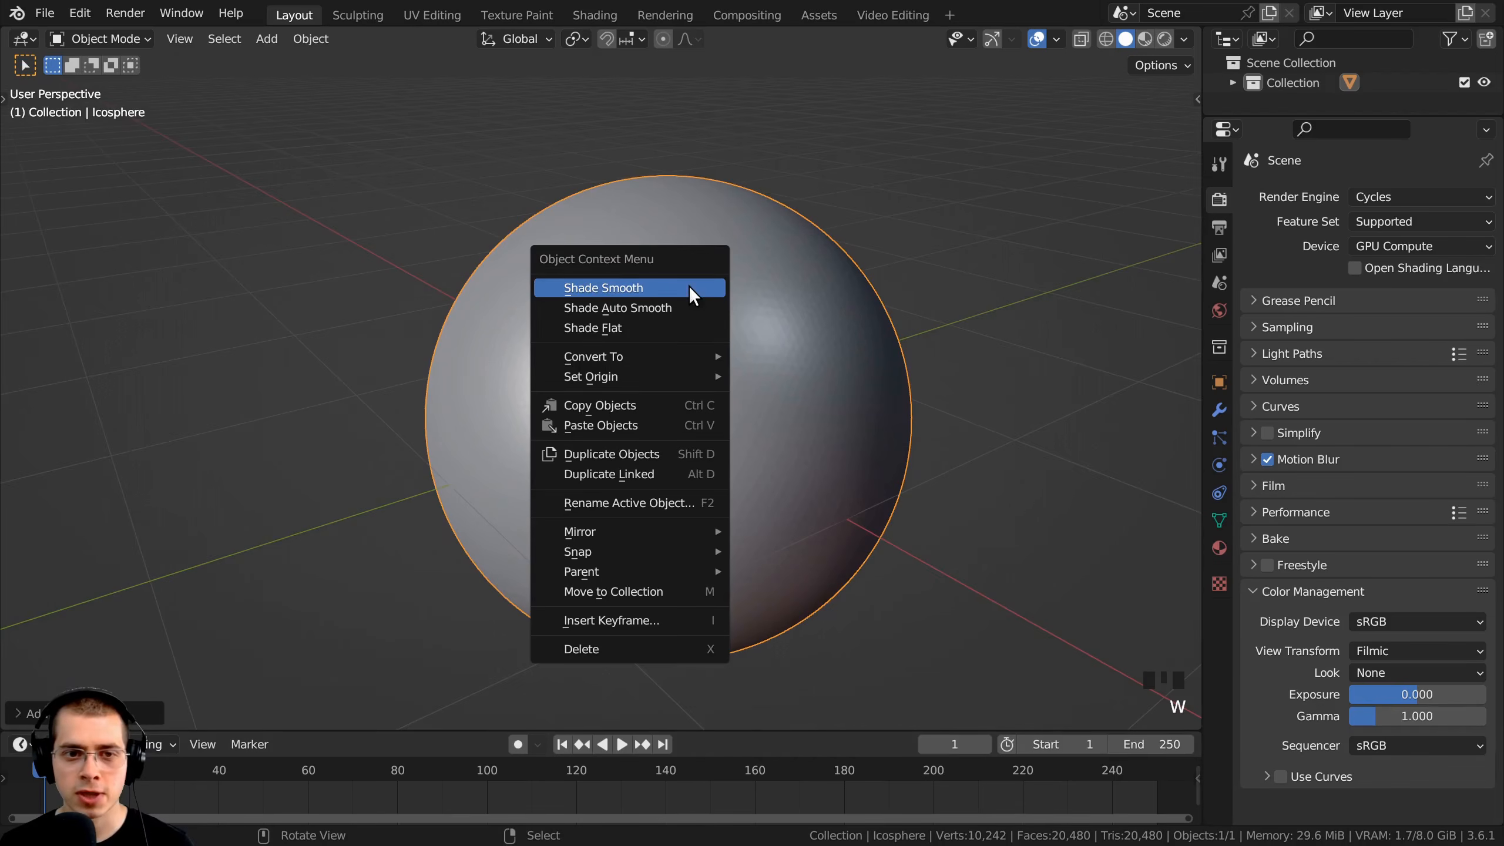
click(631, 286)
mouse_move(631, 286)
middle_down()
mouse_move(616, 310)
mouse_move(646, 286)
middle_up()
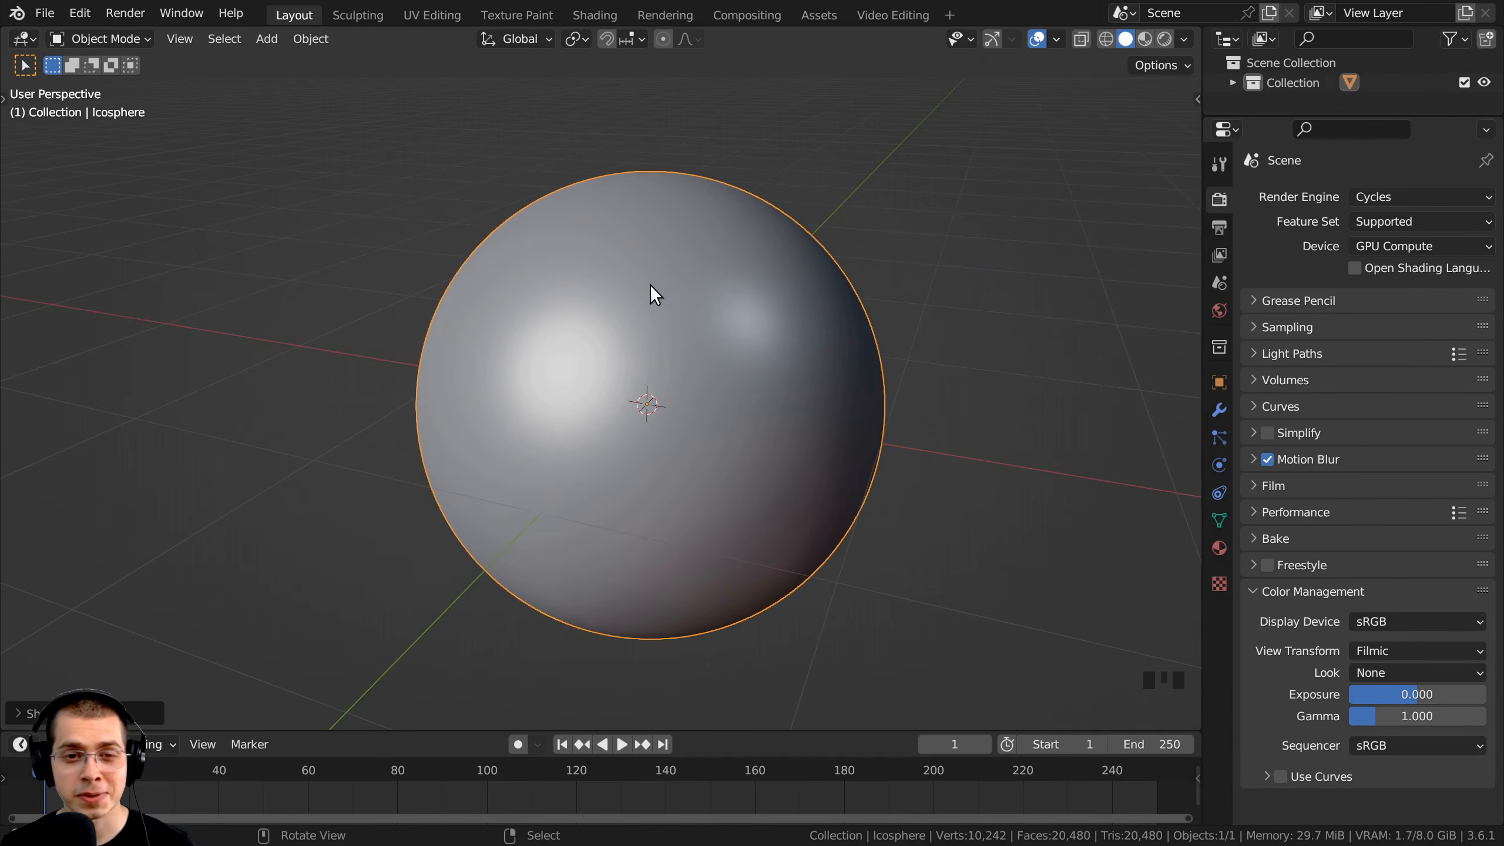
Save the project as Squid Sculpt.blend in the Squid/Tutorial Files folder.
click(45, 13)
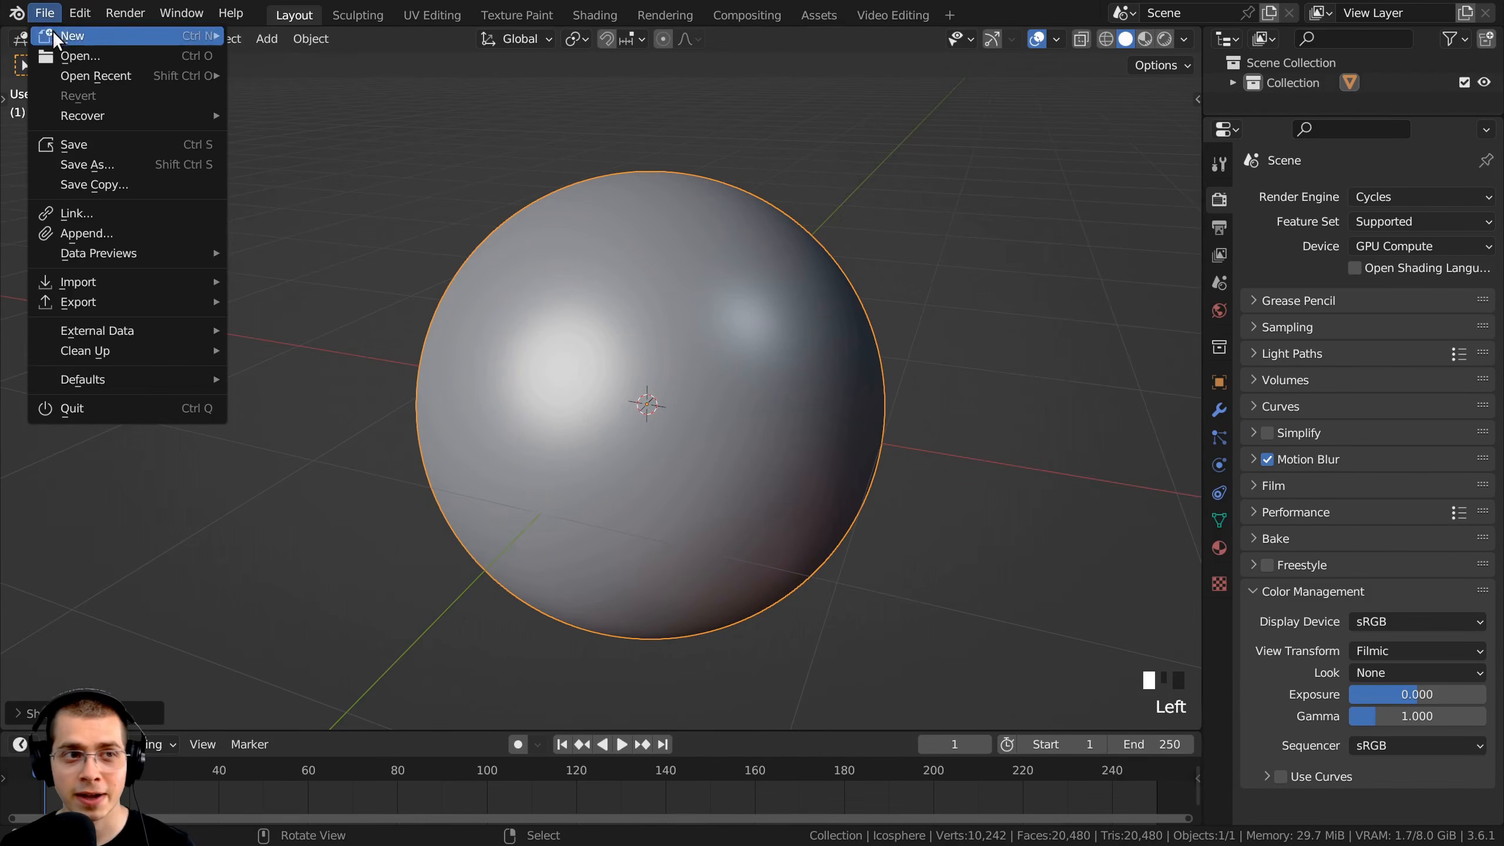
click(178, 145)
click(677, 46)
drag(677, 46, 563, 50)
click(599, 114)
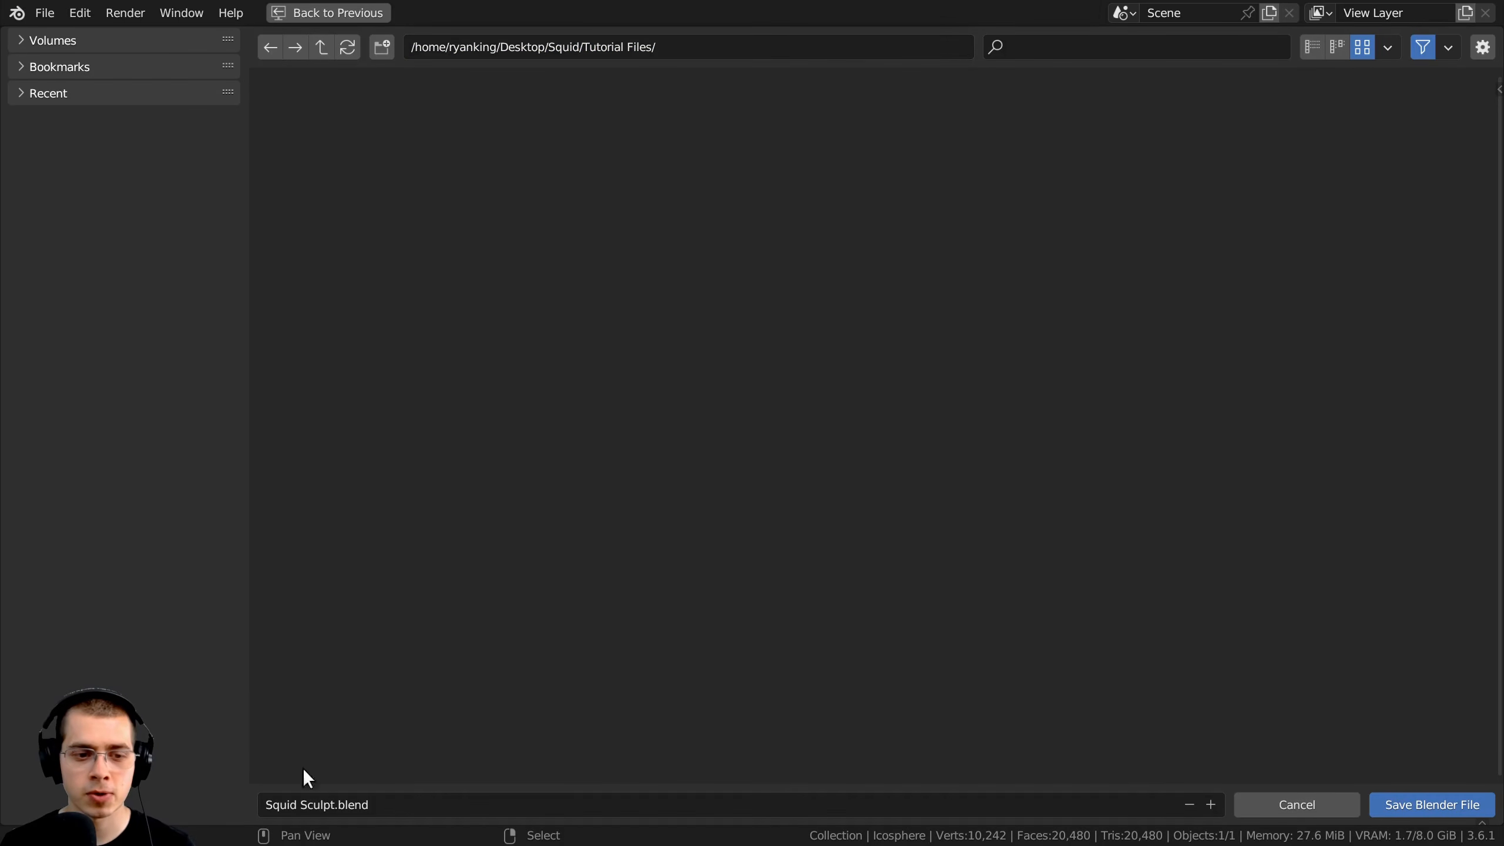
click(1413, 807)
middle_drag(773, 489, 815, 478)
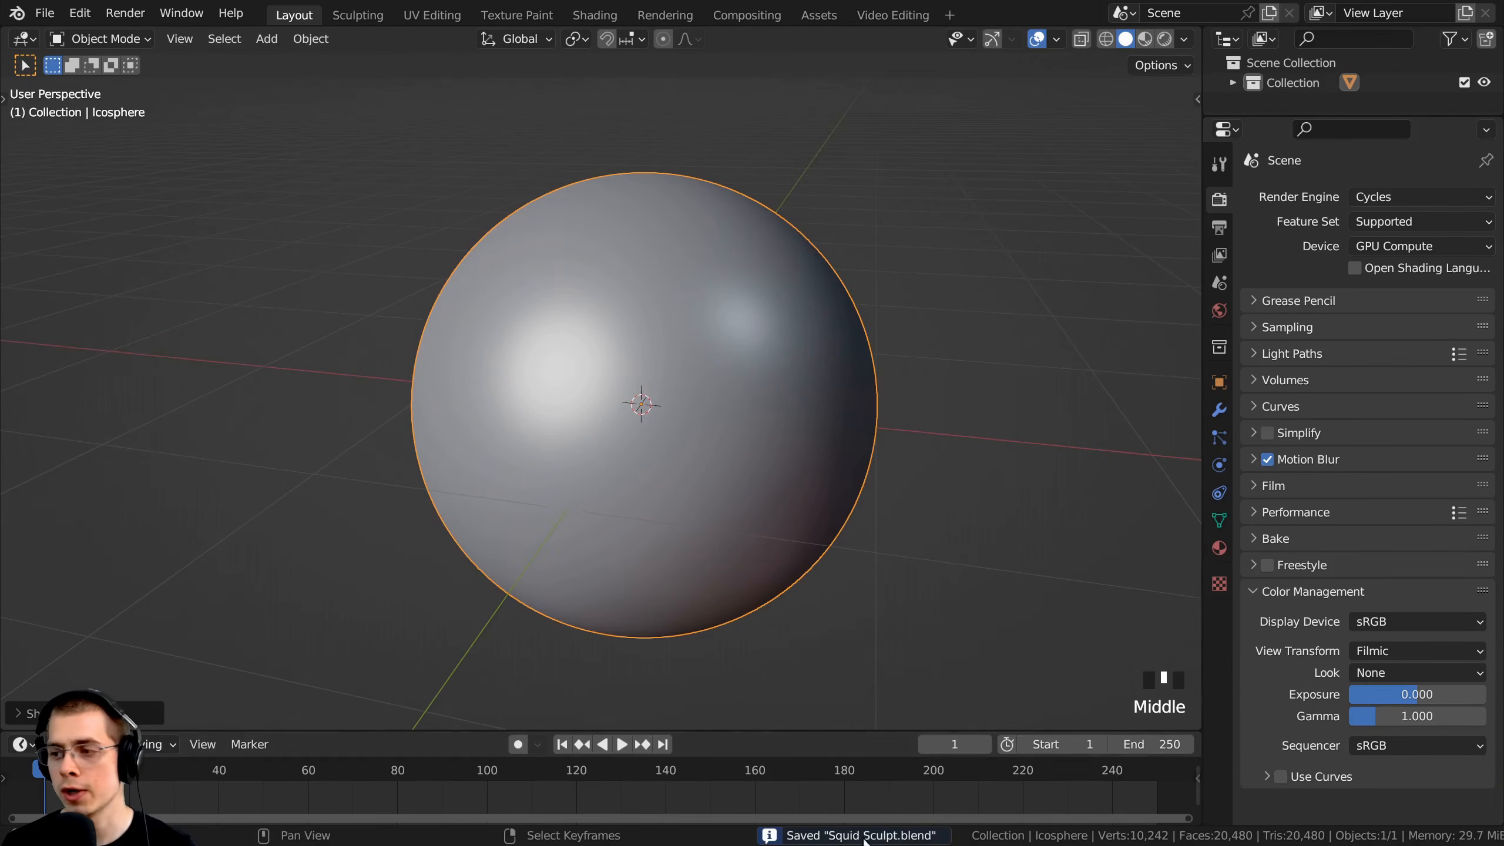
middle_drag(617, 571, 642, 560)
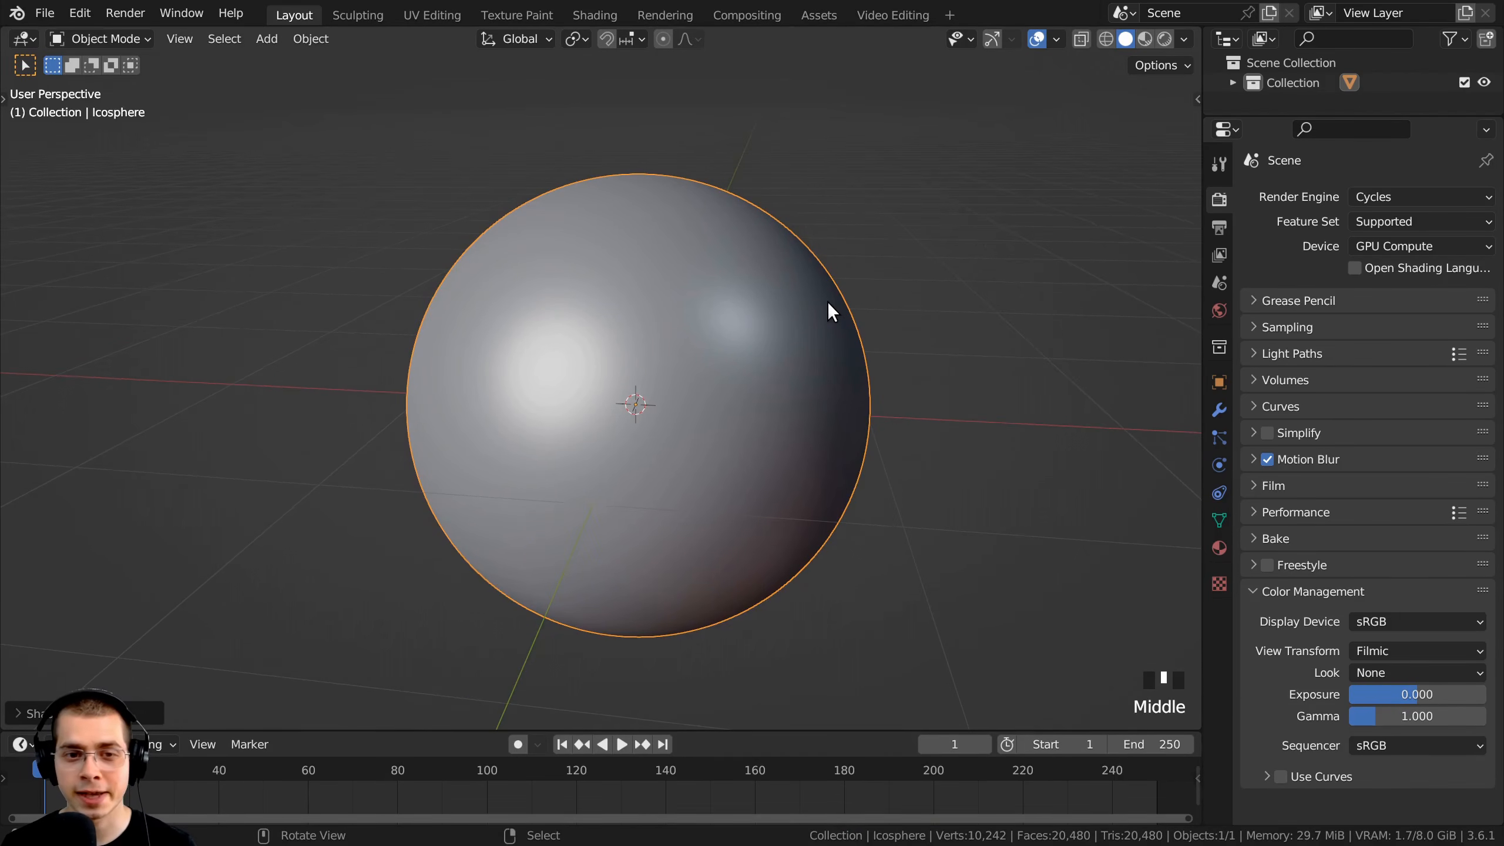
Switch to the Sculpting workspace and choose the Clay Strips brush.
click(362, 16)
scroll(555, 425, up, 5)
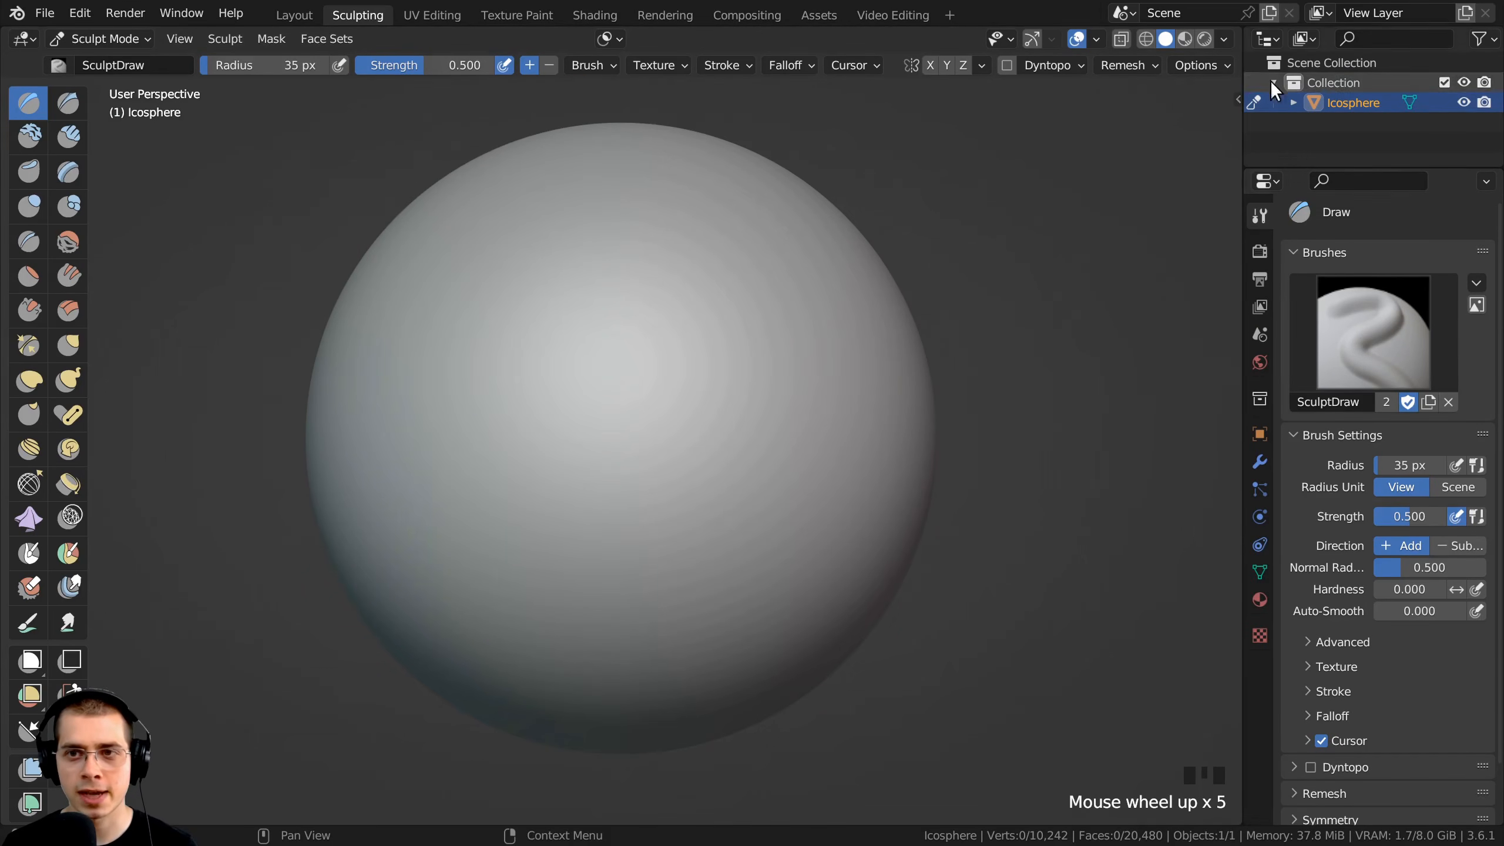
shift+middle_drag(593, 379, 619, 381)
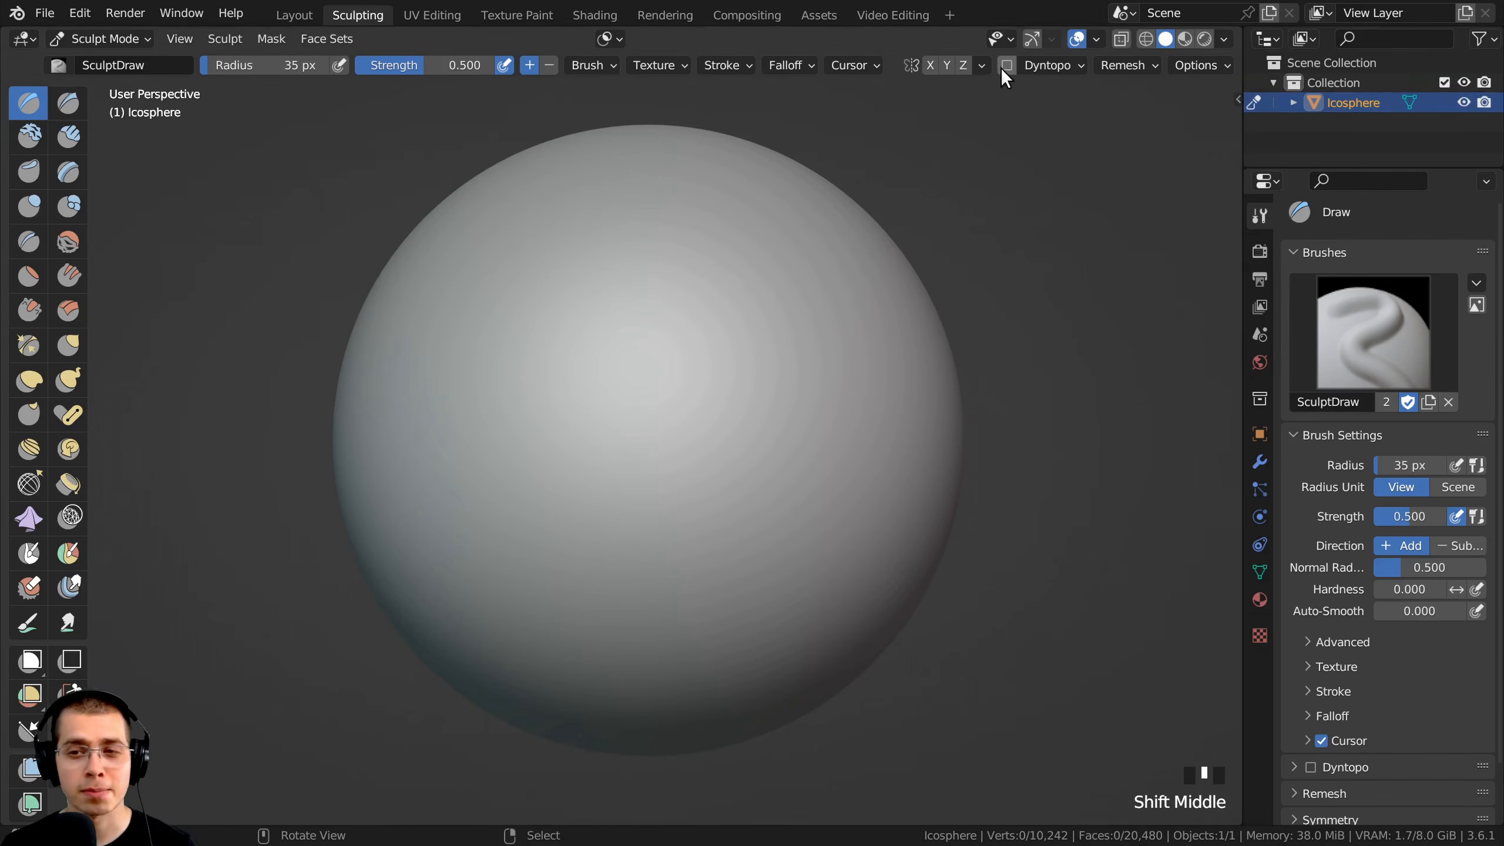
click(67, 136)
middle_drag(661, 286, 621, 403)
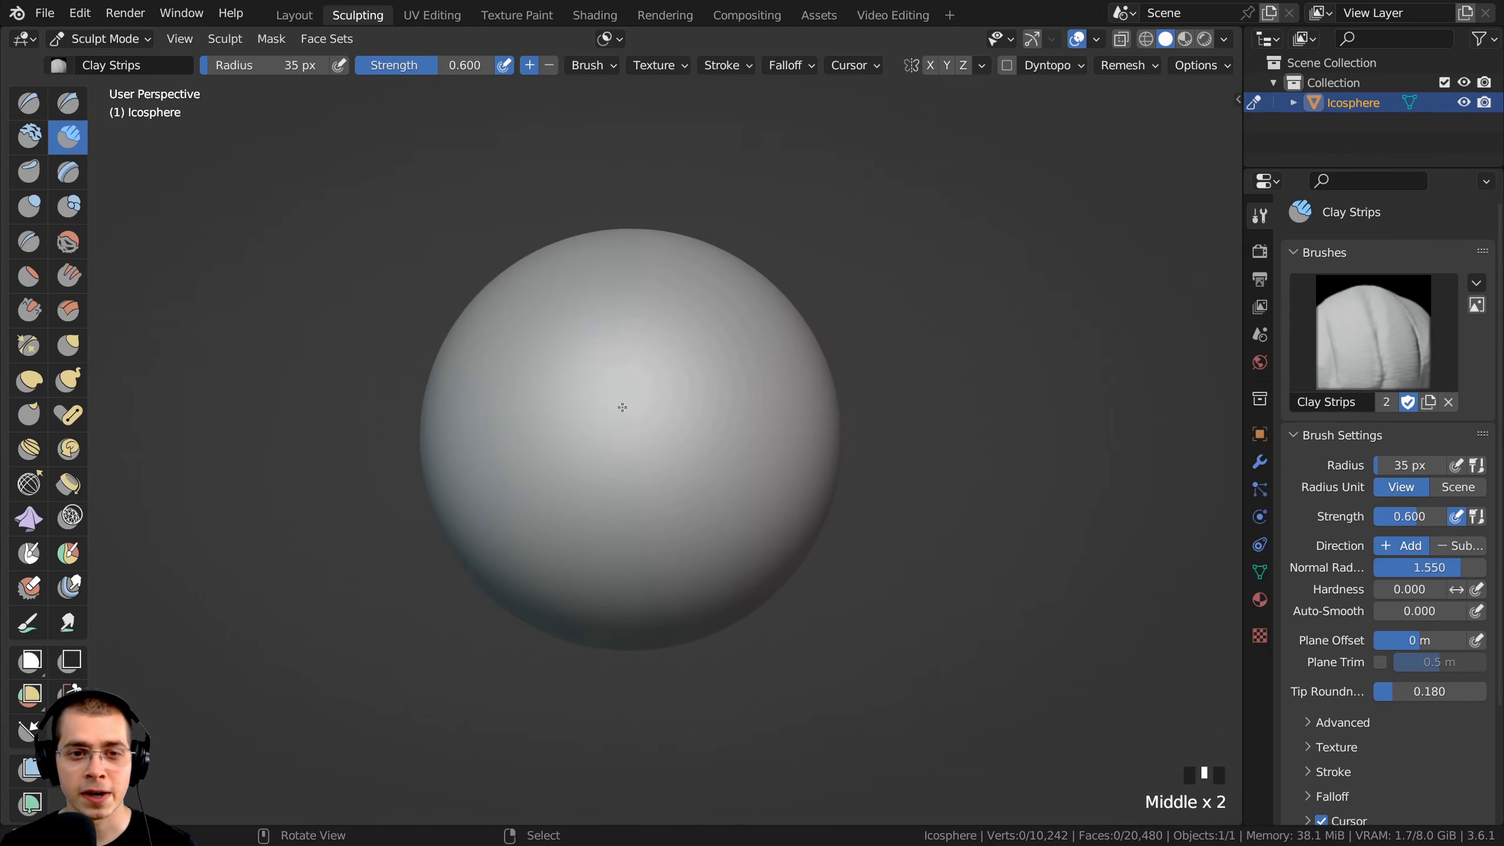
mouse_move(587, 339)
middle_down()
mouse_move(581, 463)
mouse_move(562, 450)
middle_up()
middle_drag(726, 554, 597, 467)
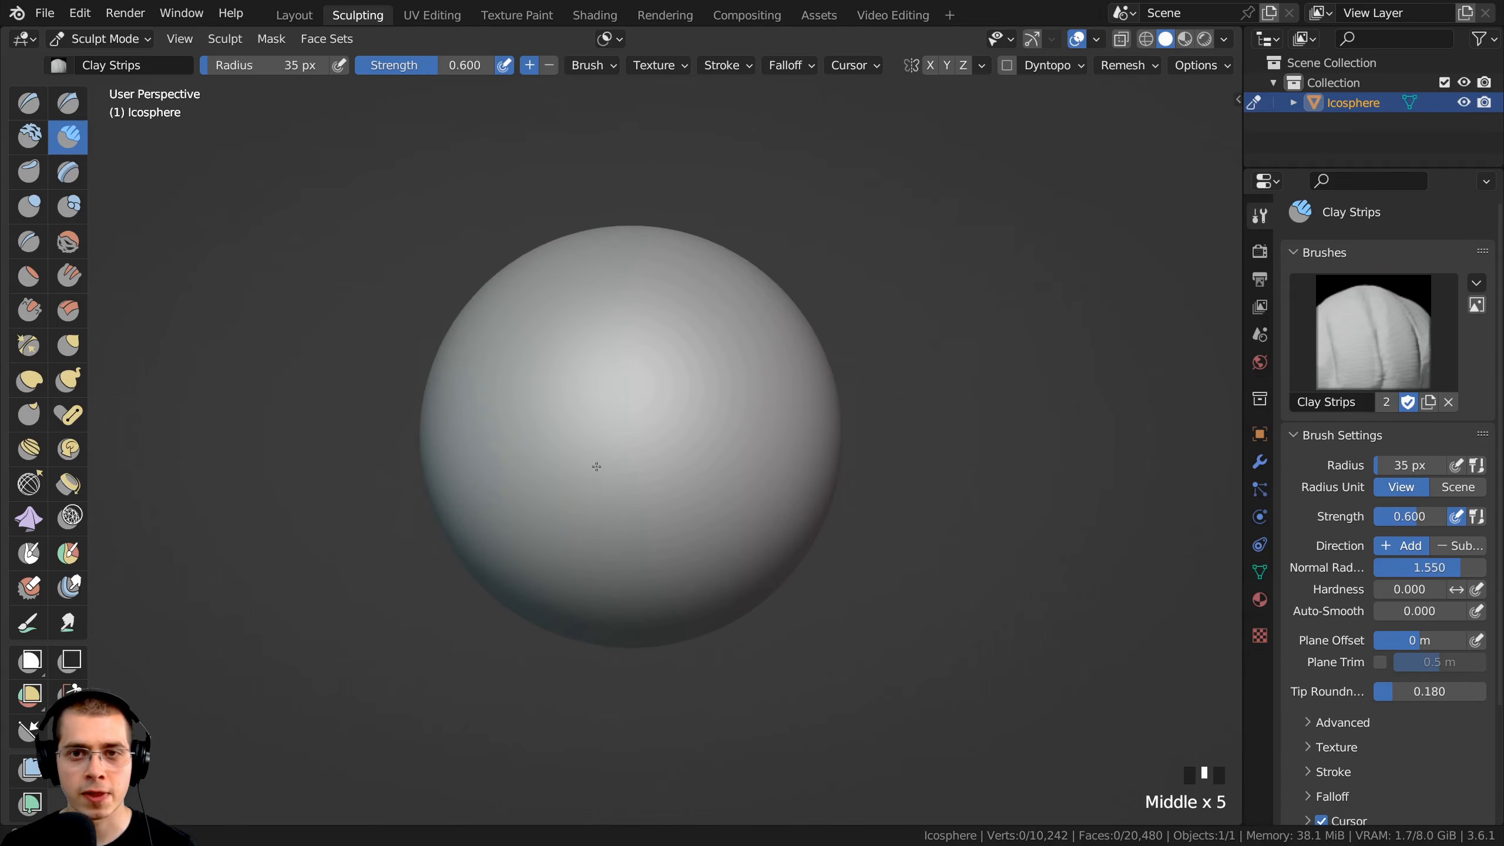
Enable sculpting symmetry on the X and Y axes.
click(931, 65)
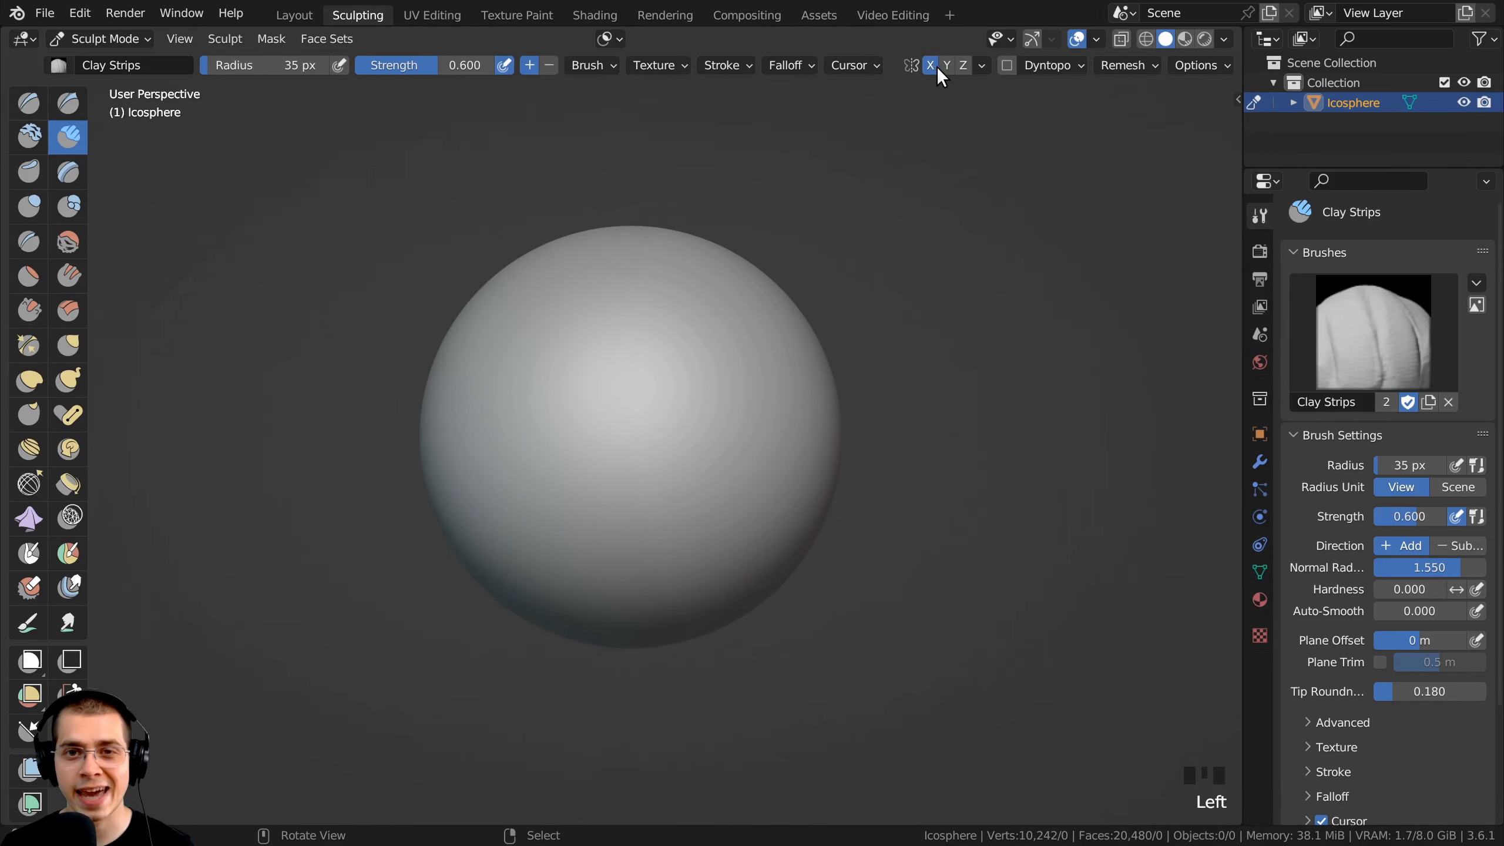
click(944, 70)
mouse_move(598, 368)
middle_down()
mouse_move(568, 393)
mouse_move(578, 341)
mouse_move(599, 347)
middle_up()
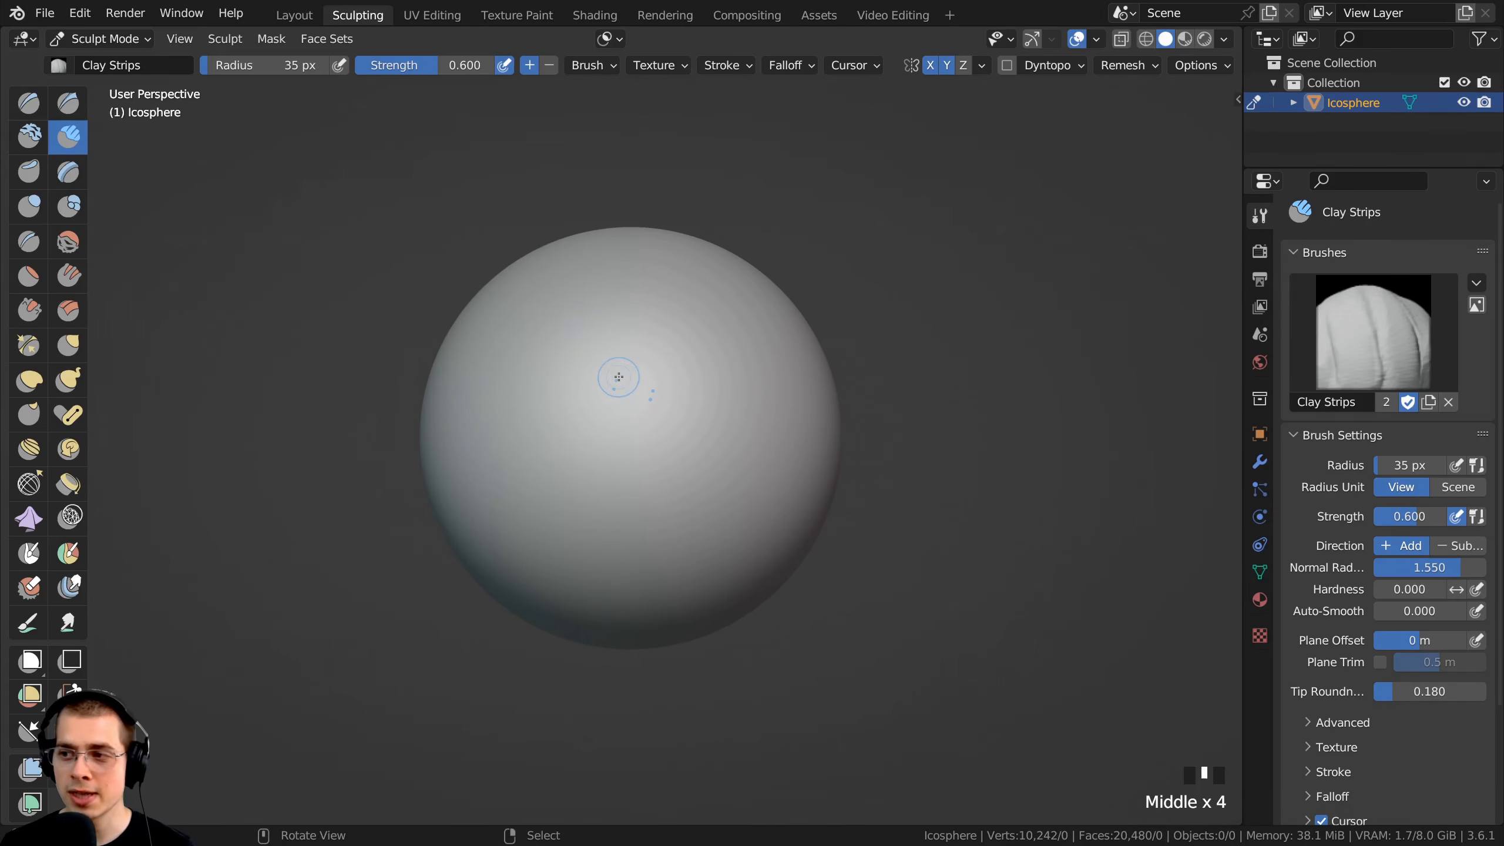
Try the symmetry with two short Clay Strips strokes on the sphere, and undo both strokes.
drag(599, 345, 573, 281)
drag(600, 341, 564, 261)
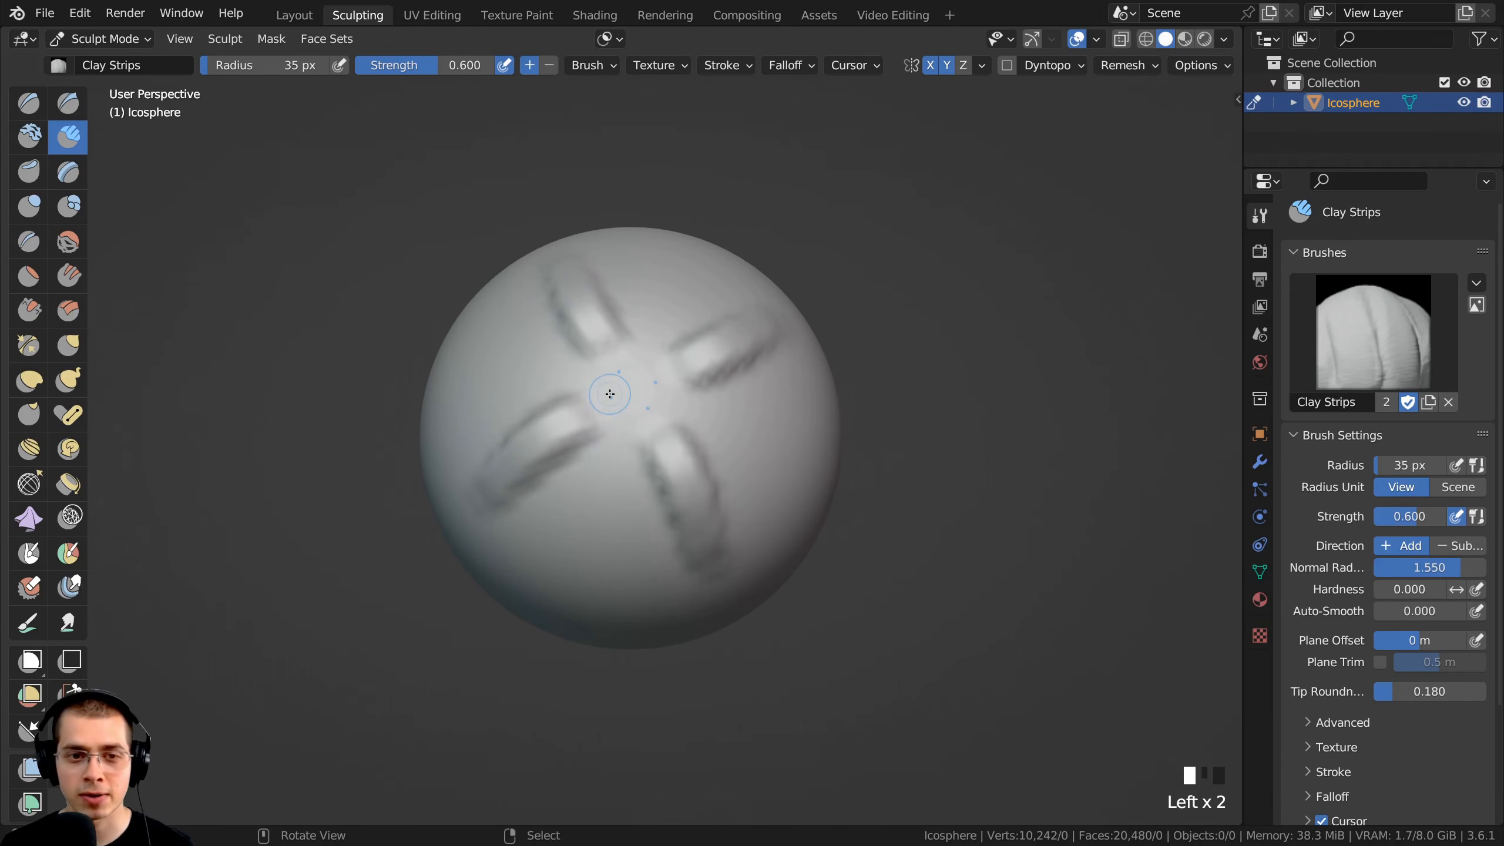
key(ctrl+z)
key(ctrl+z)
middle_click(637, 371)
middle_drag(637, 372, 640, 356)
middle_drag(646, 438, 642, 349)
middle_drag(699, 503, 652, 342)
middle_drag(650, 533, 738, 361)
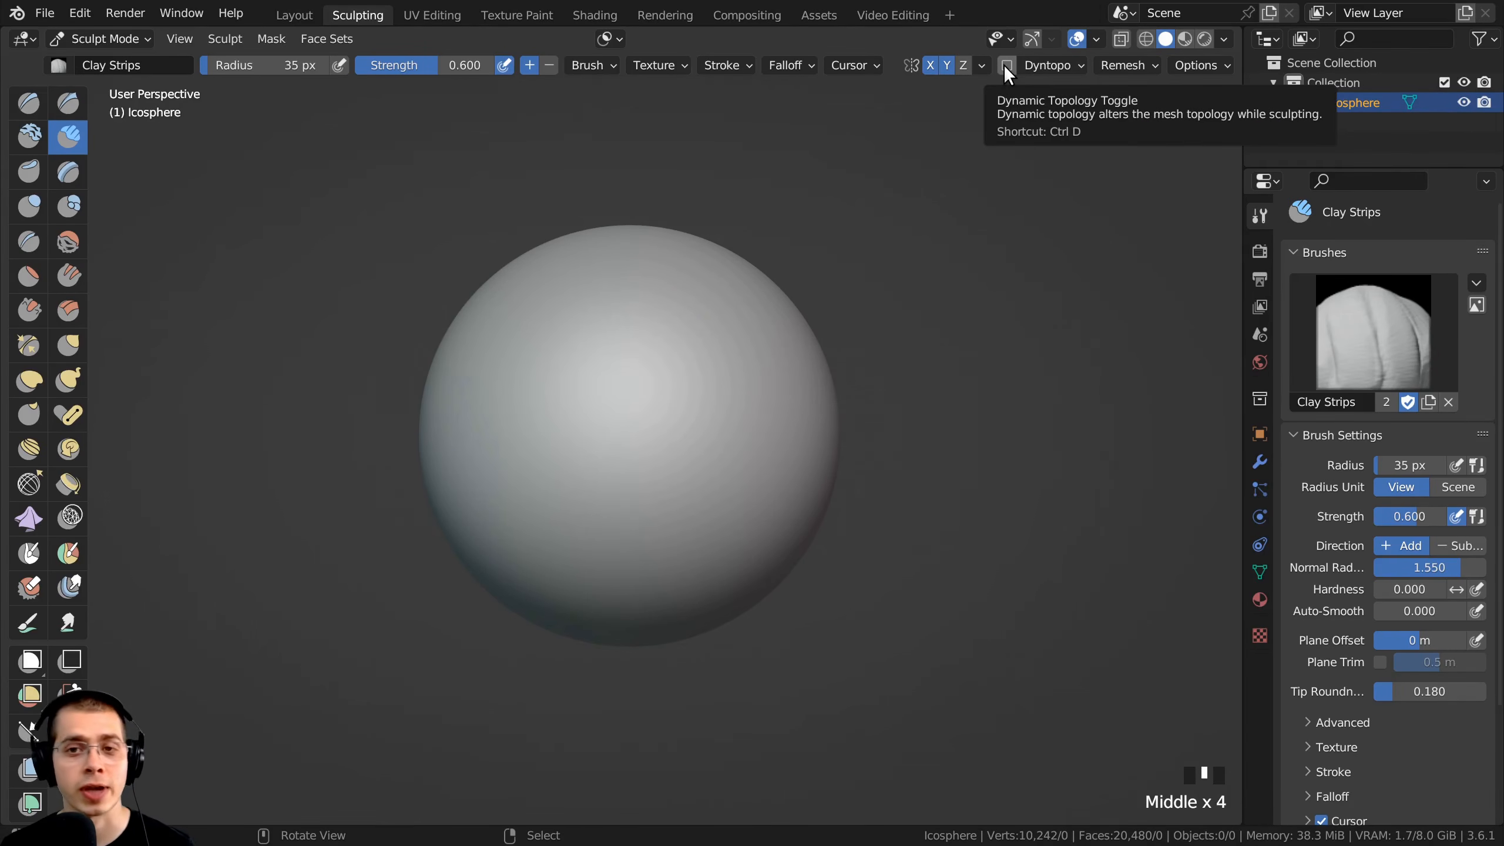
Enable Dyntopo for the ico sphere, accept the attribute data warning, and set the detail size to 3 px.
scroll(646, 373, up, 2)
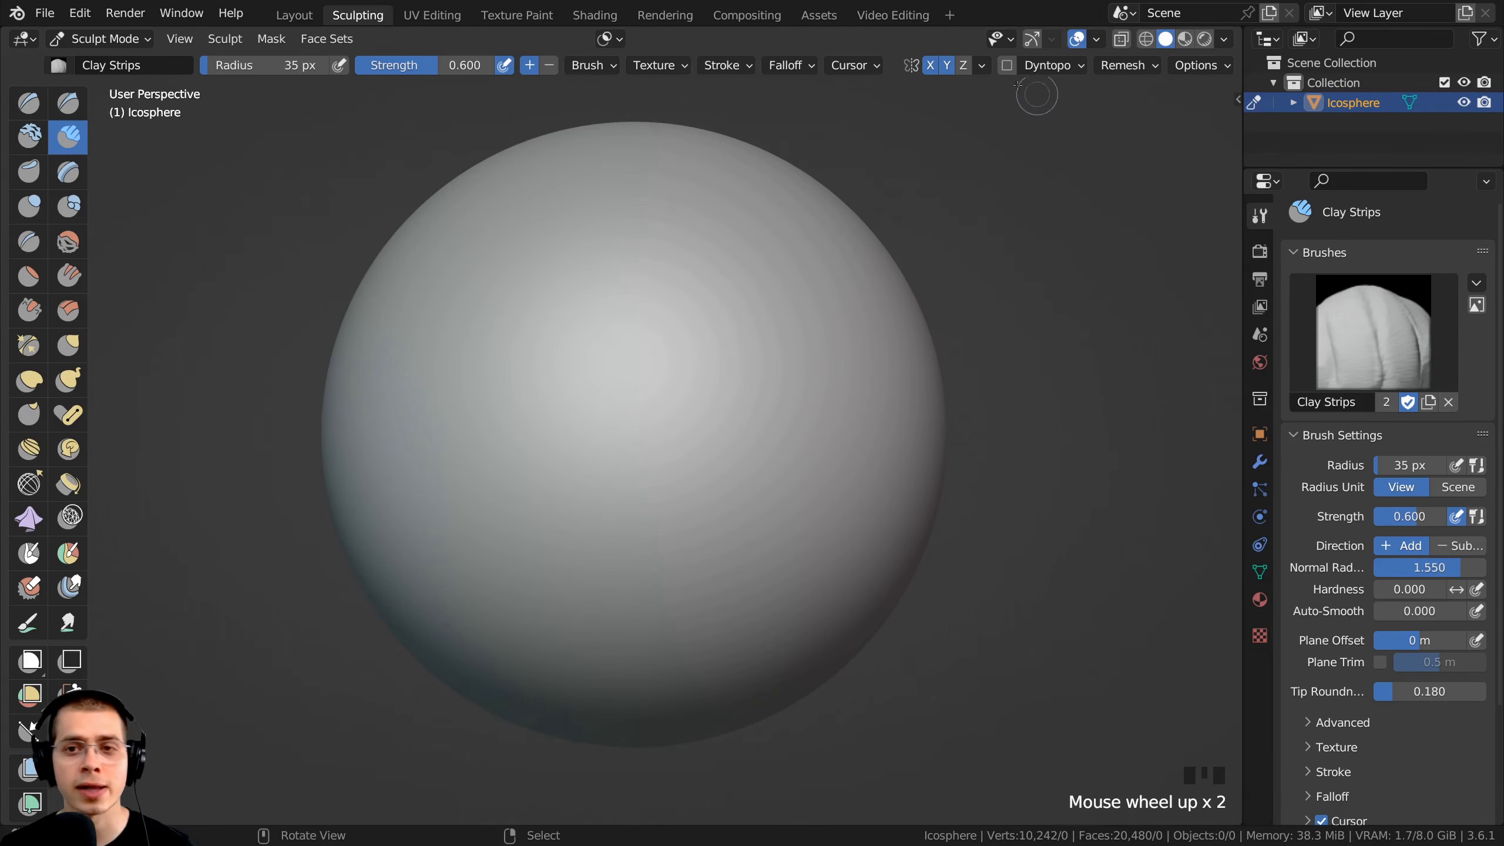
click(1006, 66)
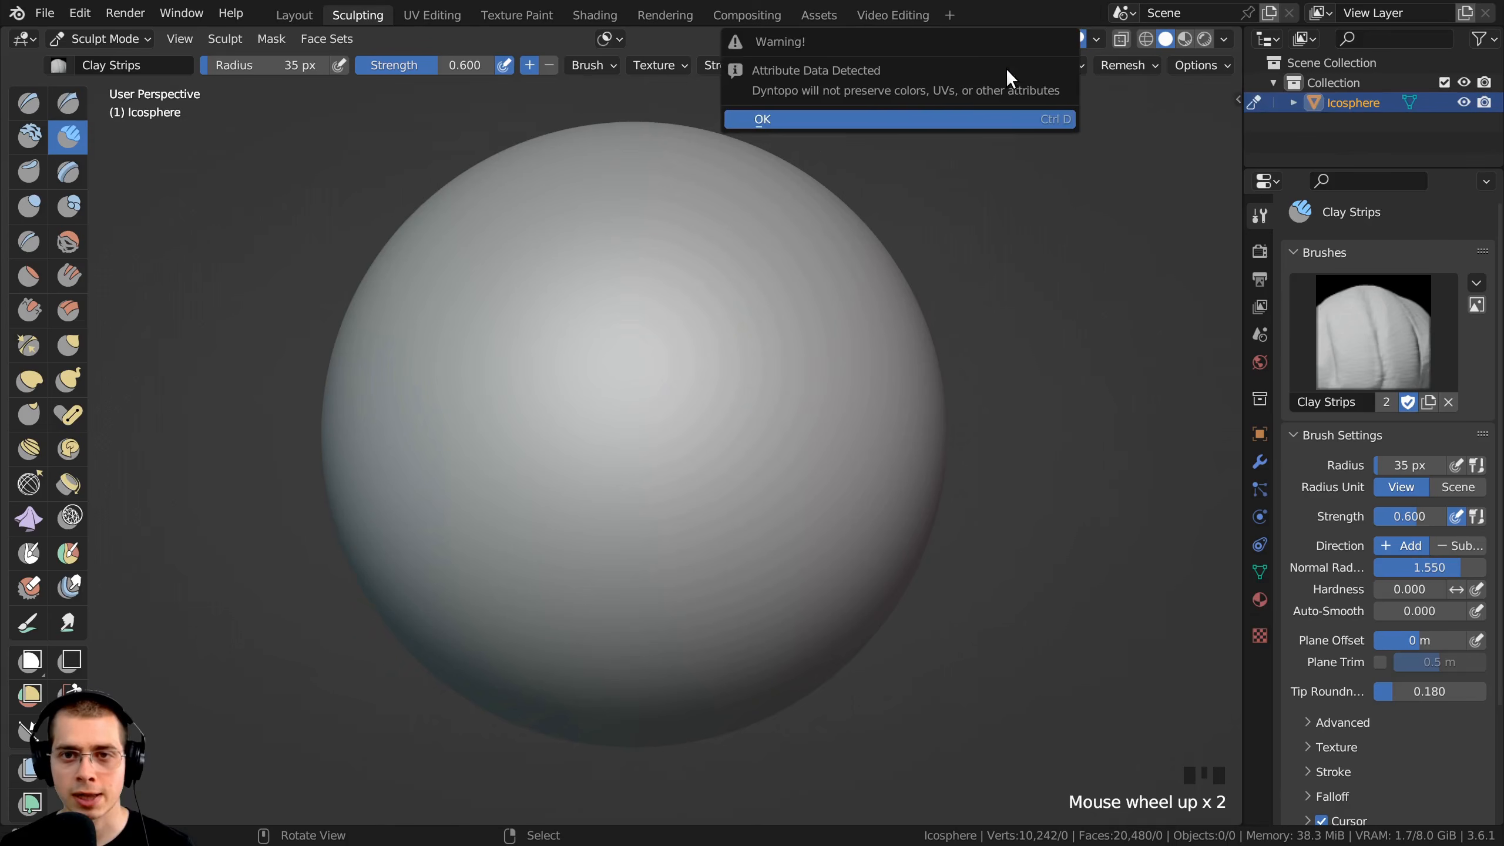
click(827, 119)
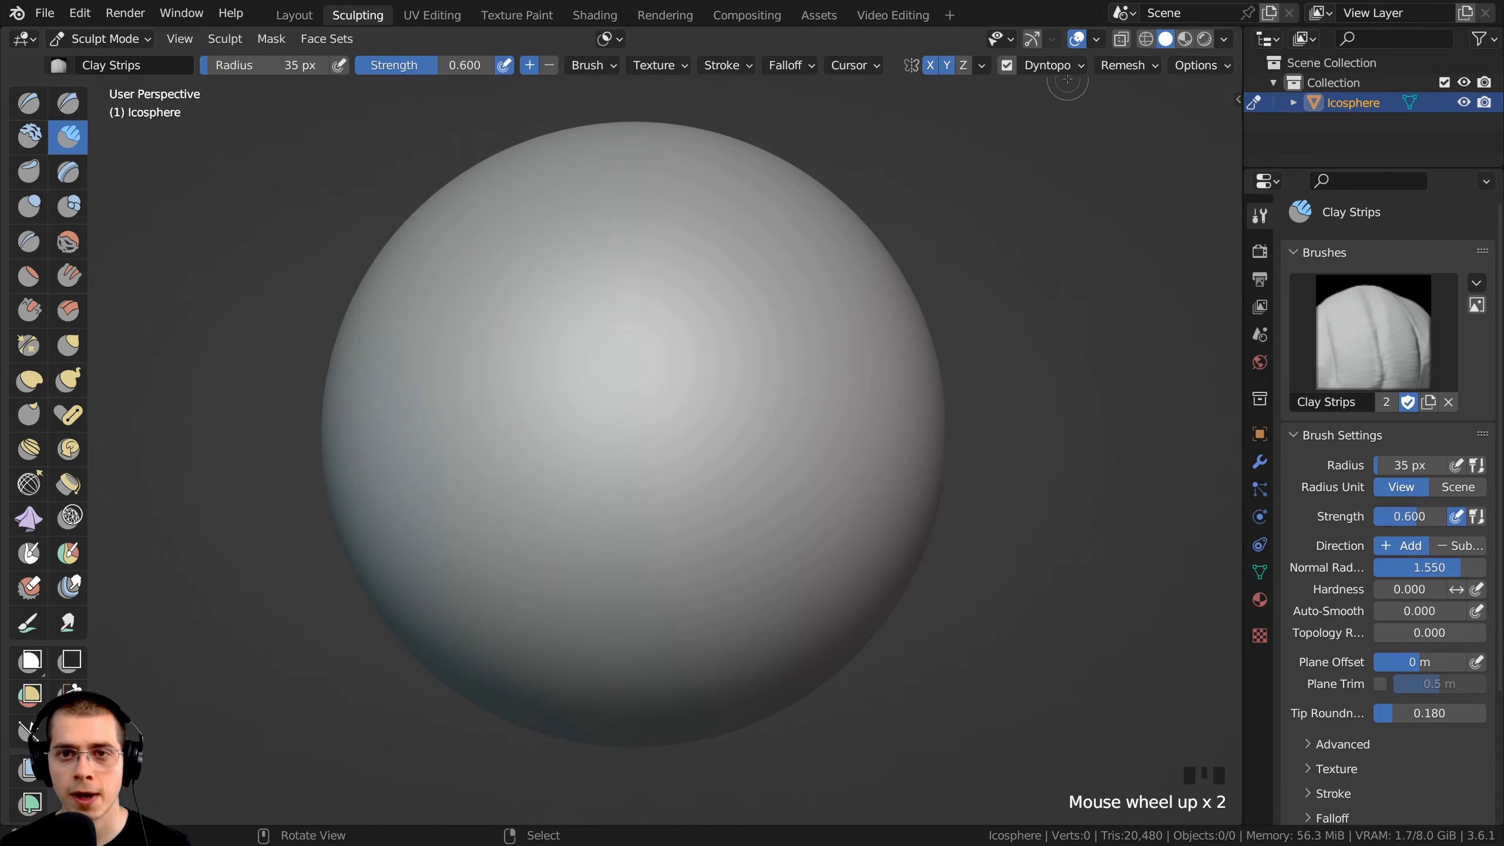
click(1070, 65)
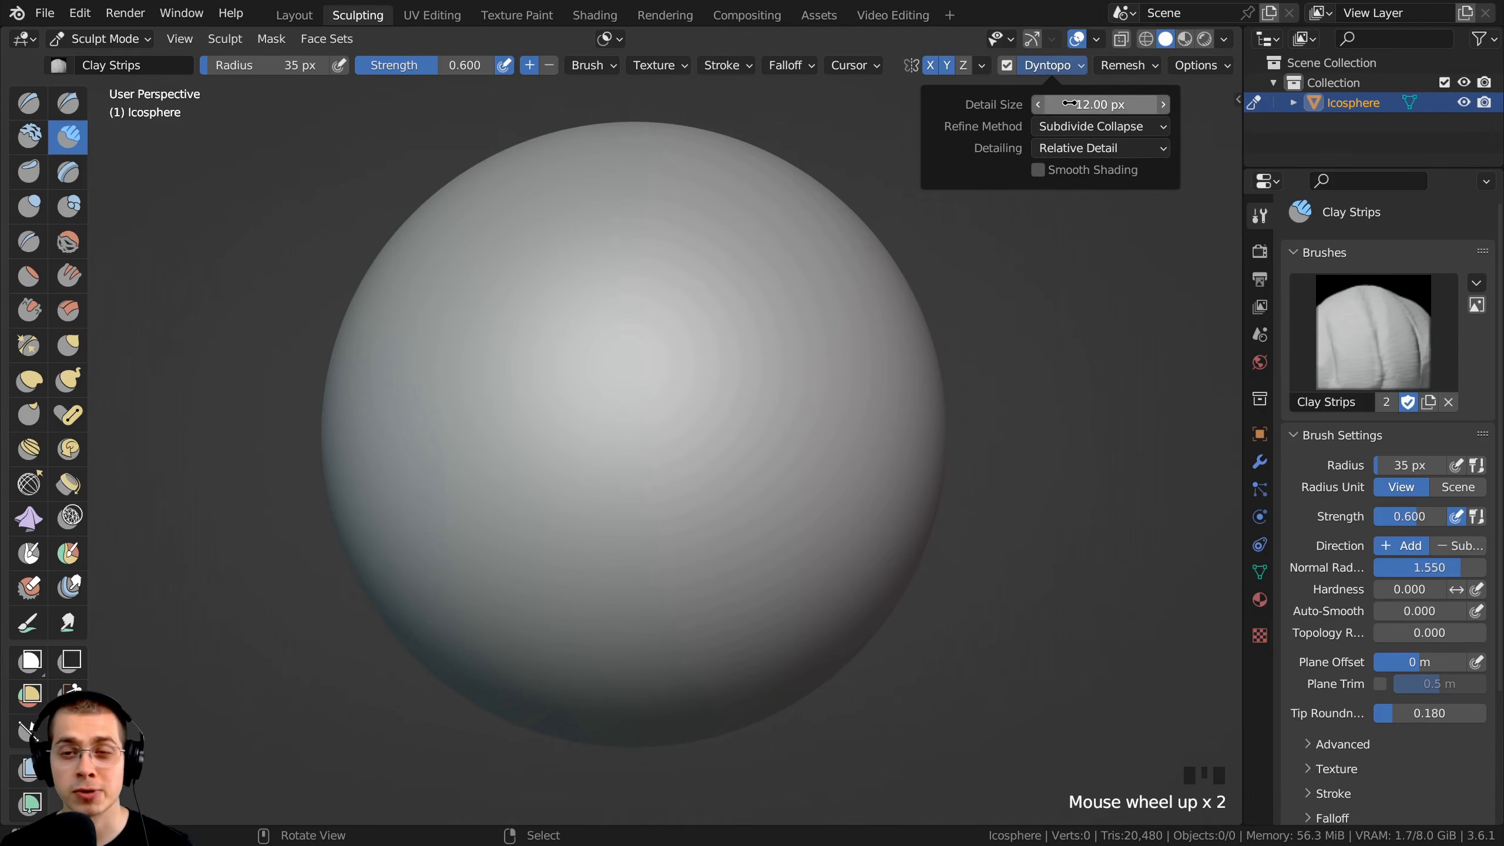
click(1066, 106)
text(3)
key(Return)
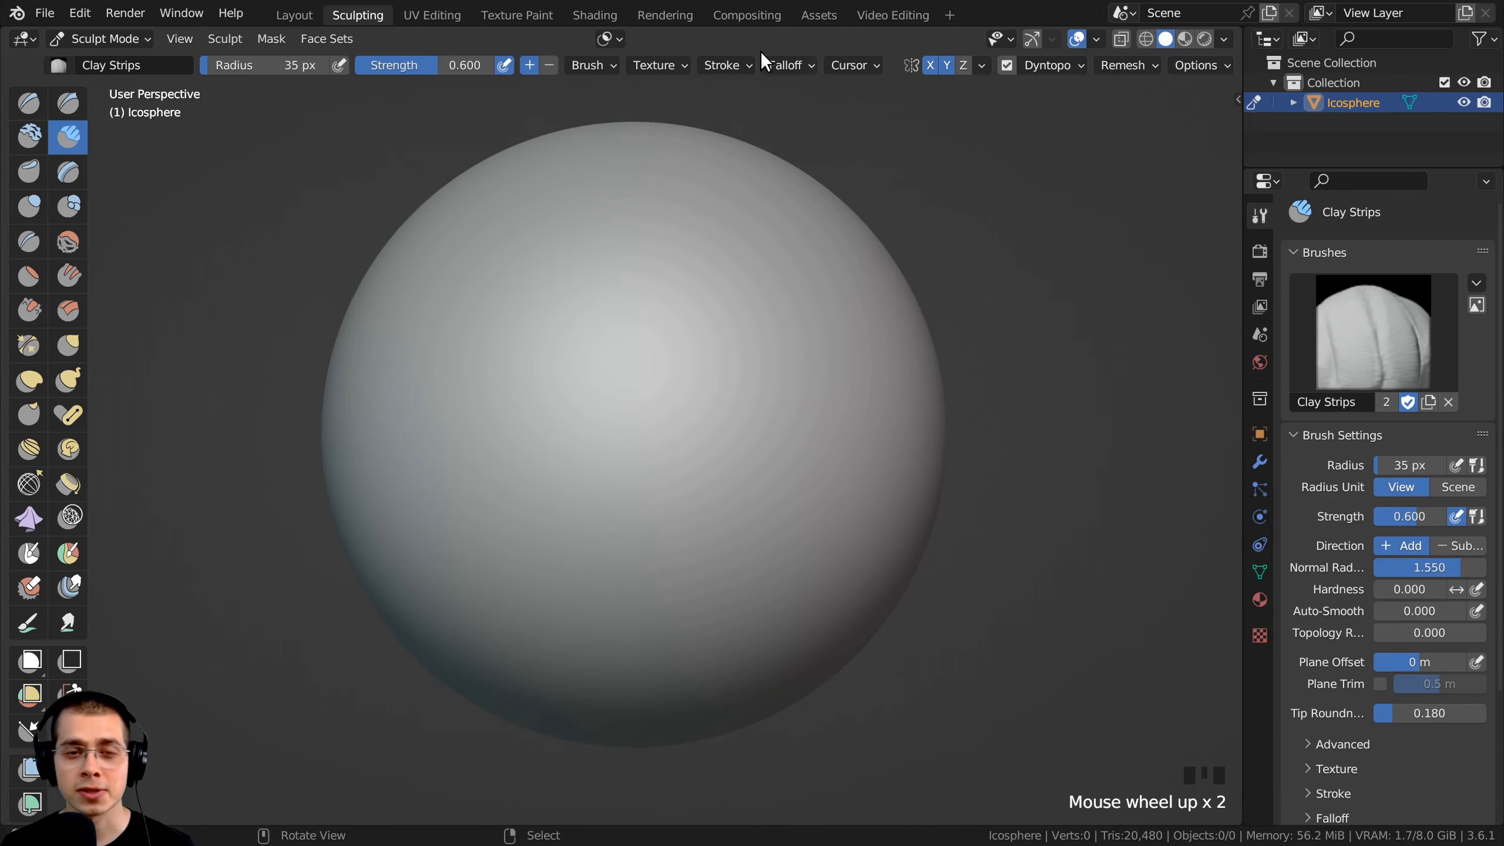
Set the viewport's MatCap lighting to the reddish-brown clay material.
click(591, 67)
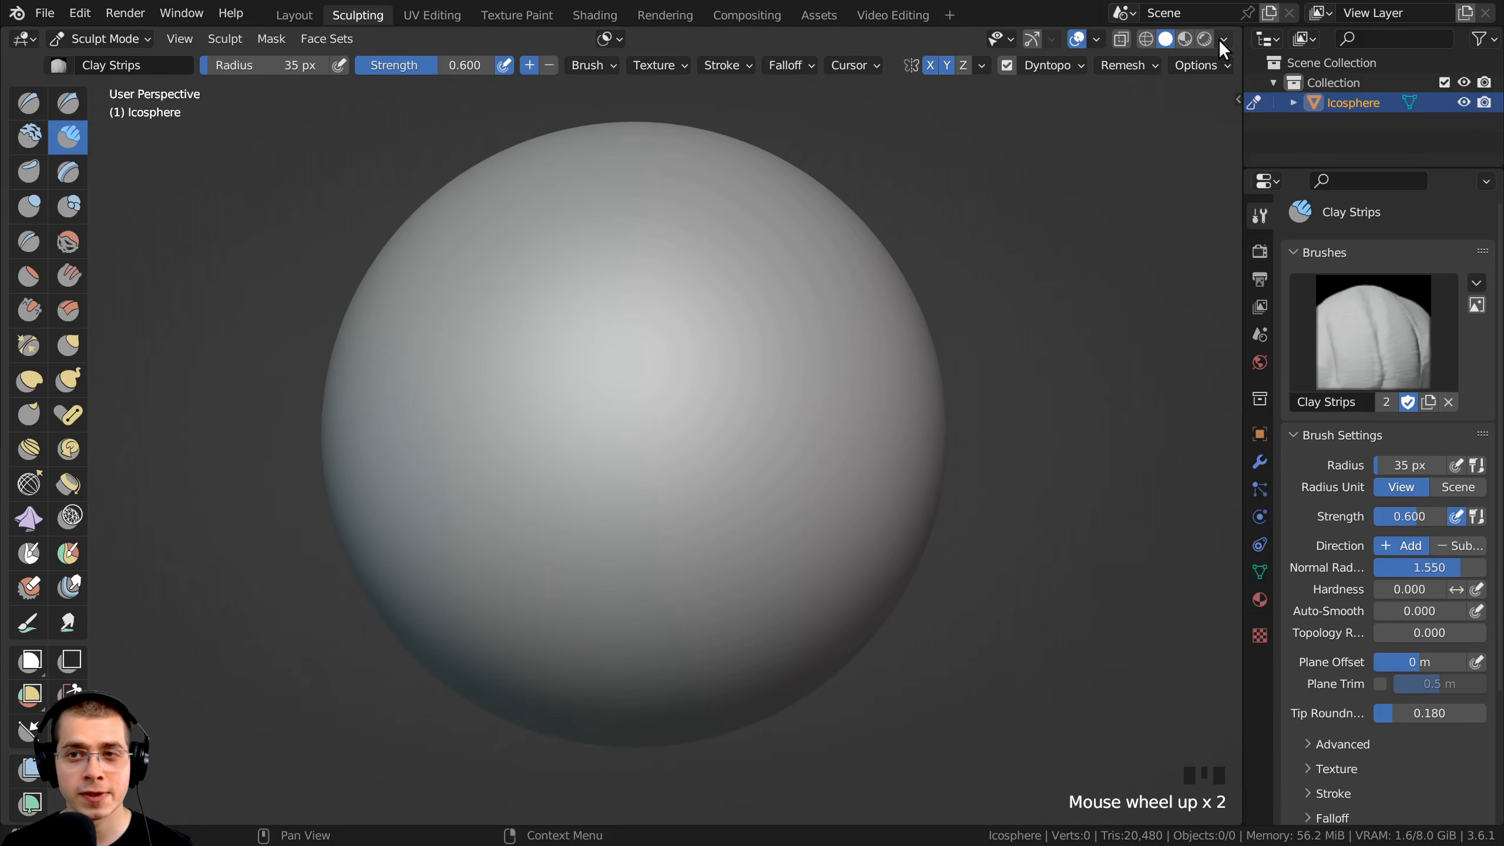
click(1221, 40)
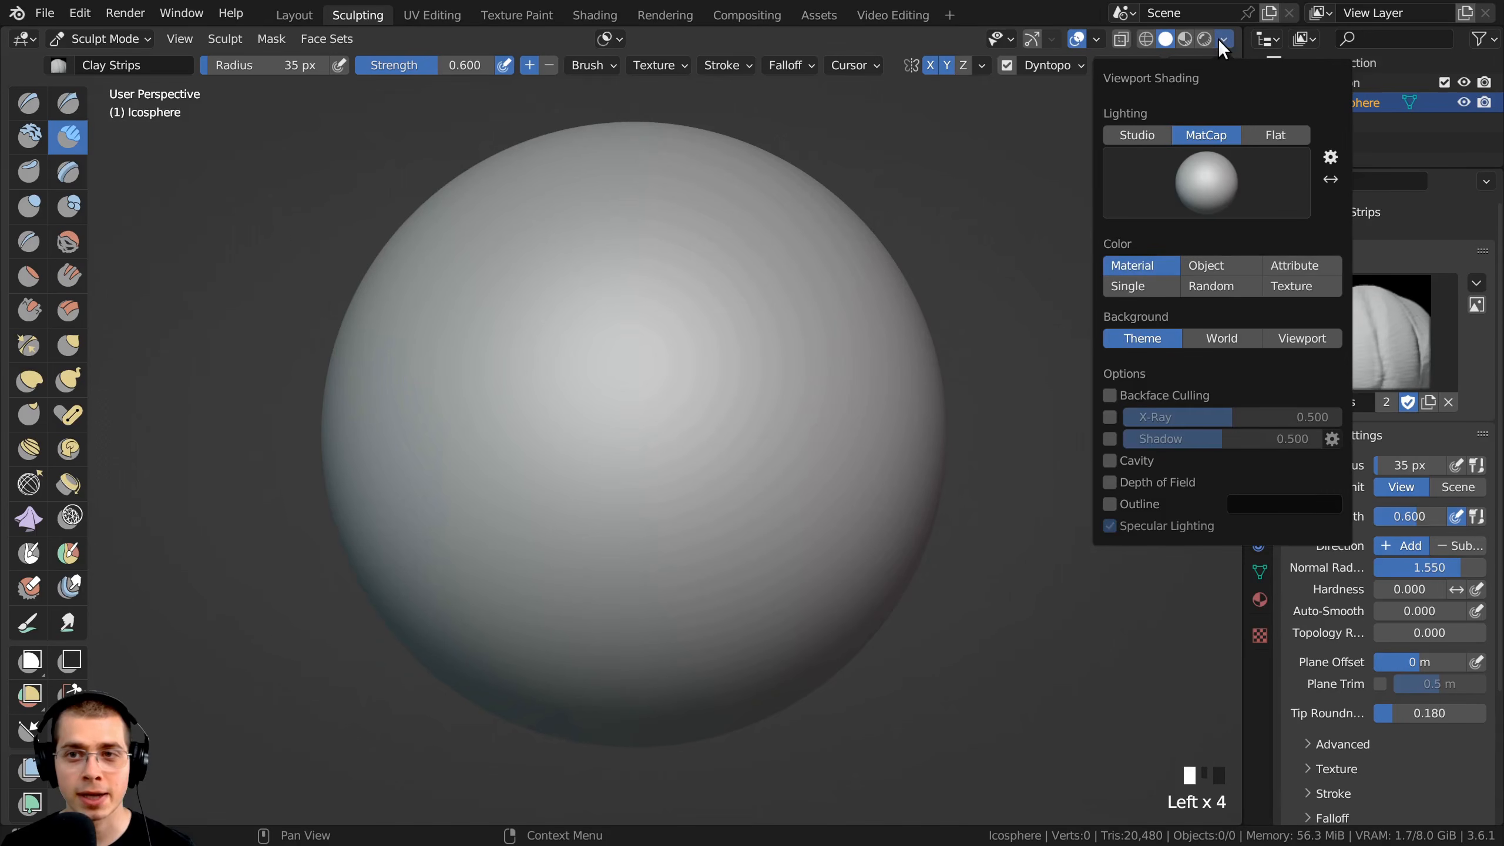
click(1137, 136)
click(1208, 134)
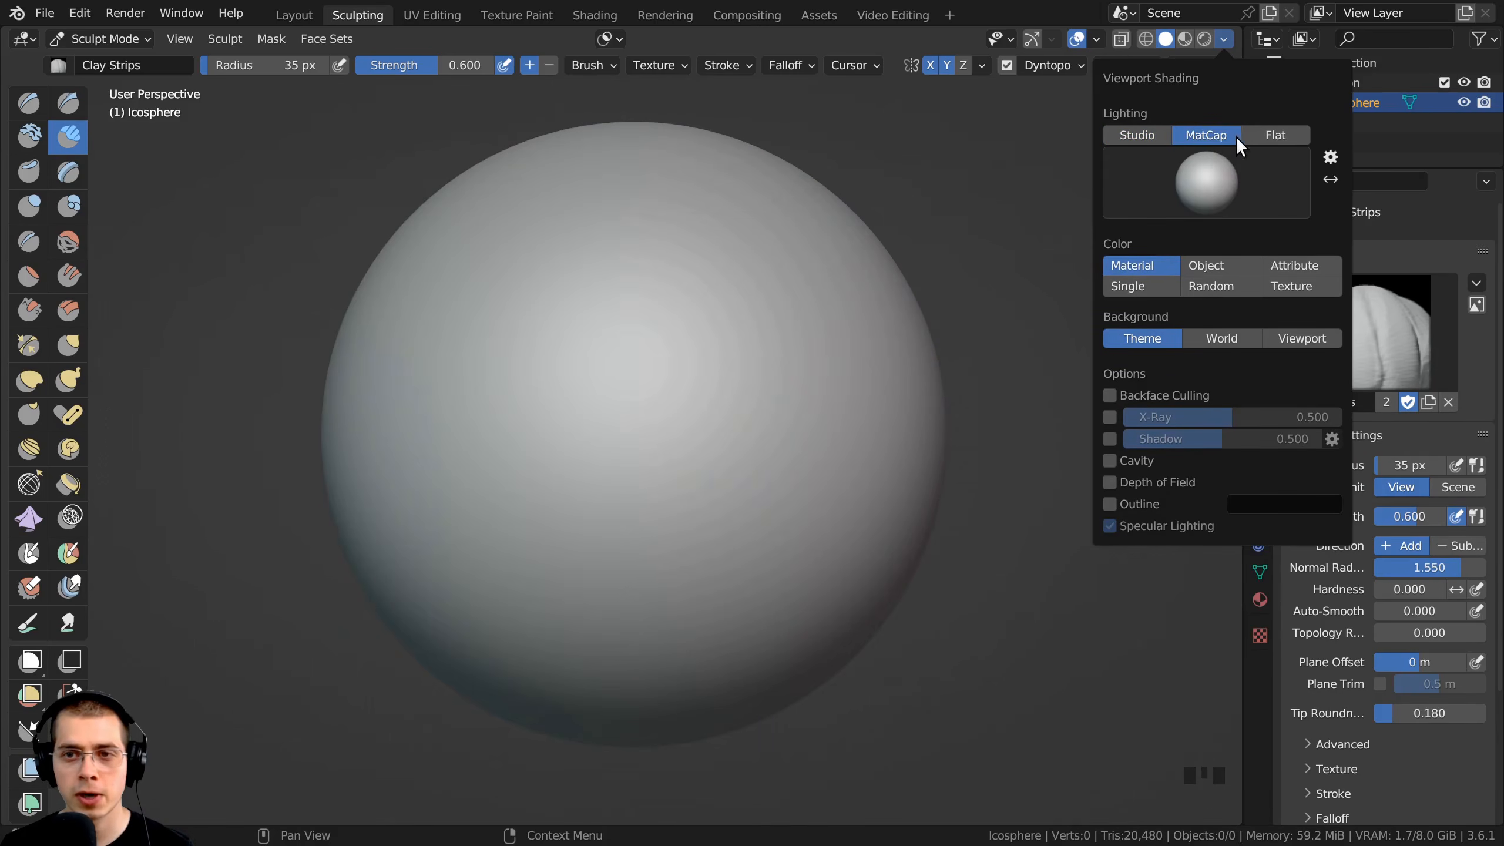
click(1198, 182)
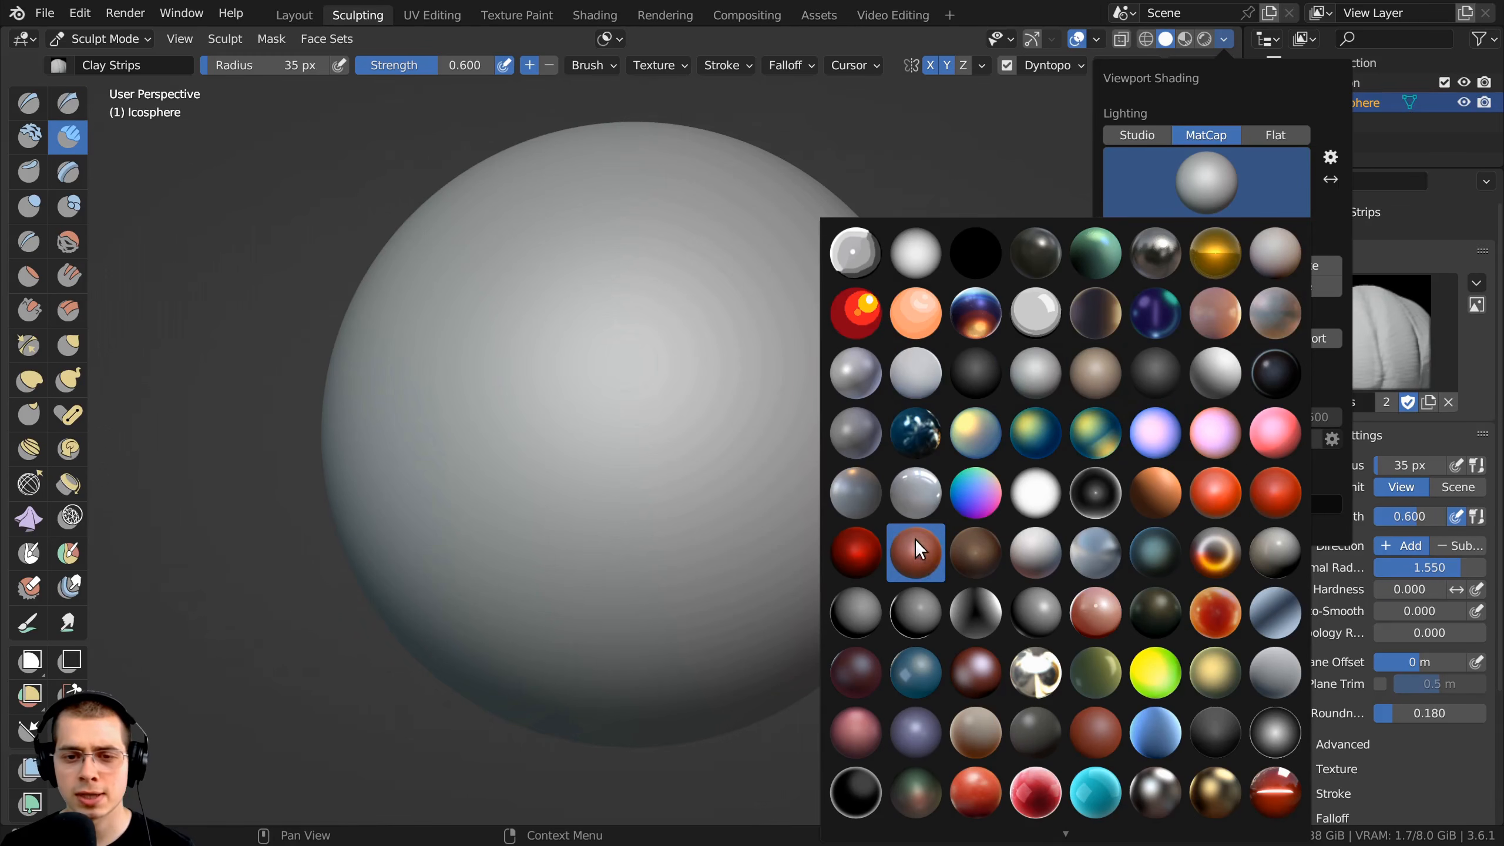
click(915, 554)
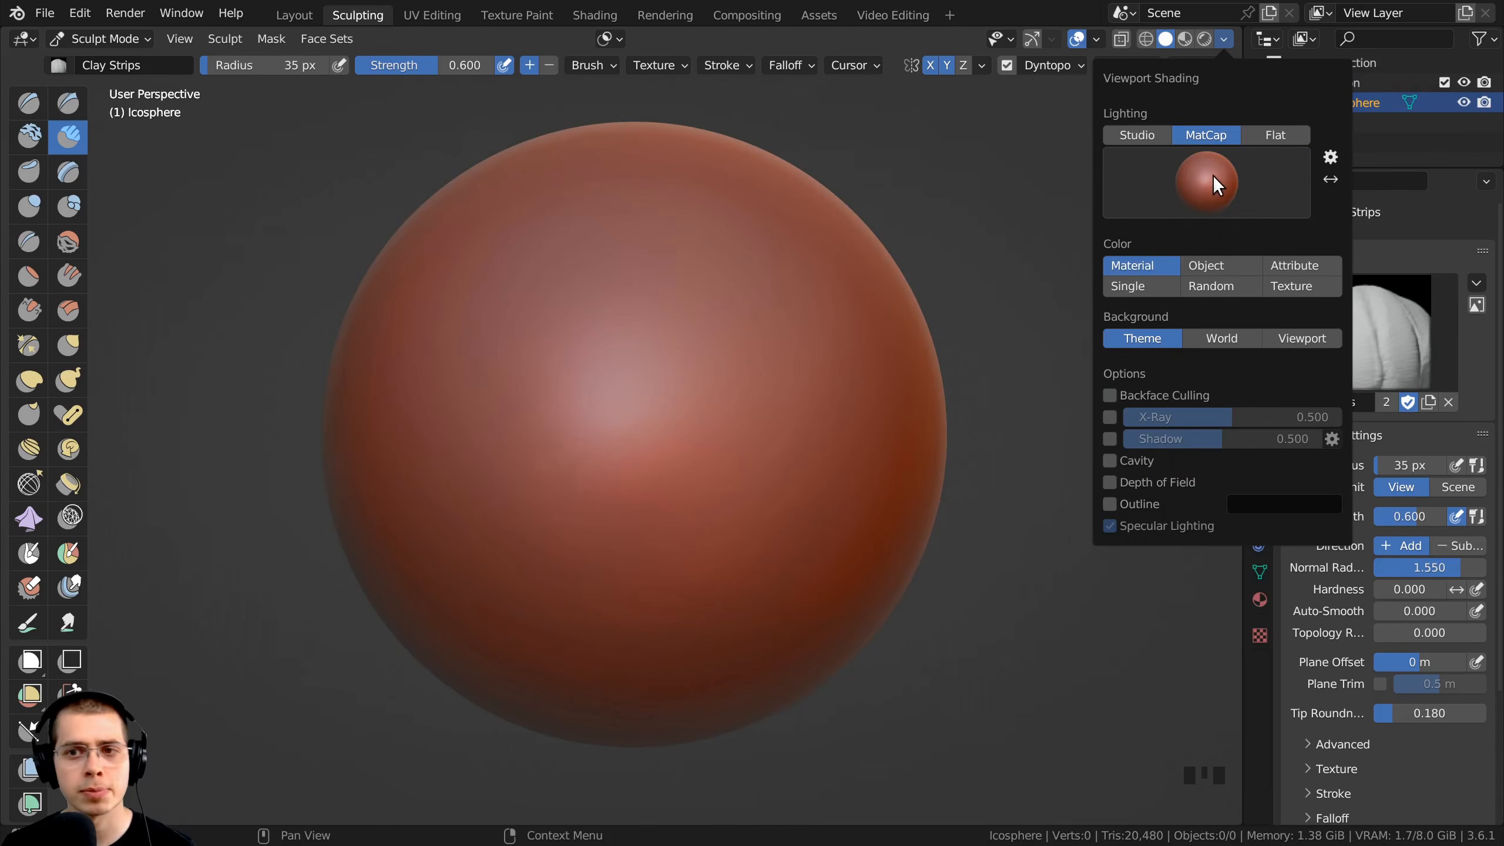
click(1197, 177)
click(1201, 171)
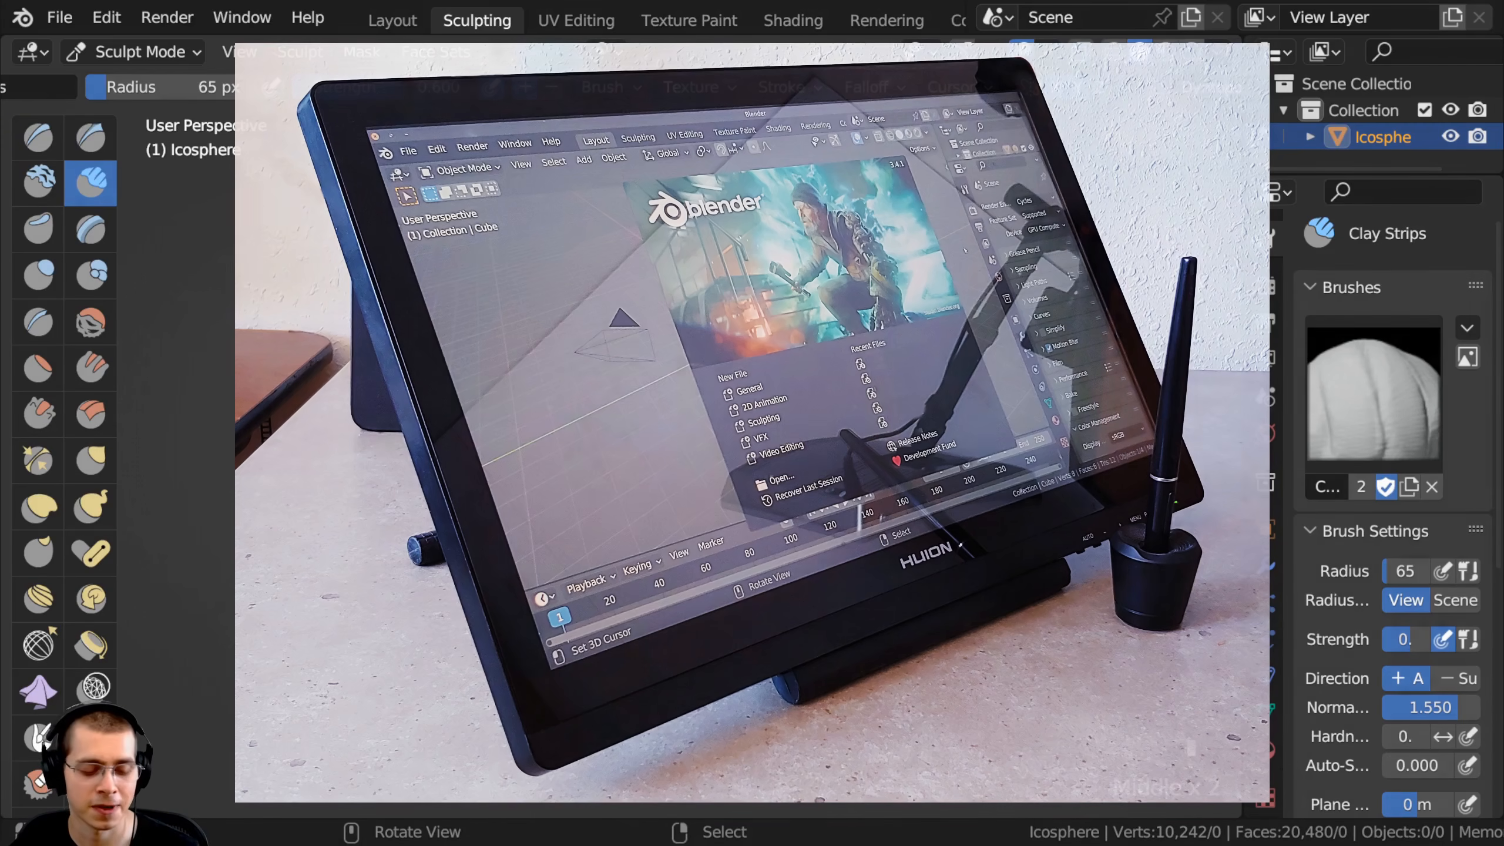
Choose the Grab brush and enlarge its radius to about 198 px.
middle_drag(592, 231, 643, 267)
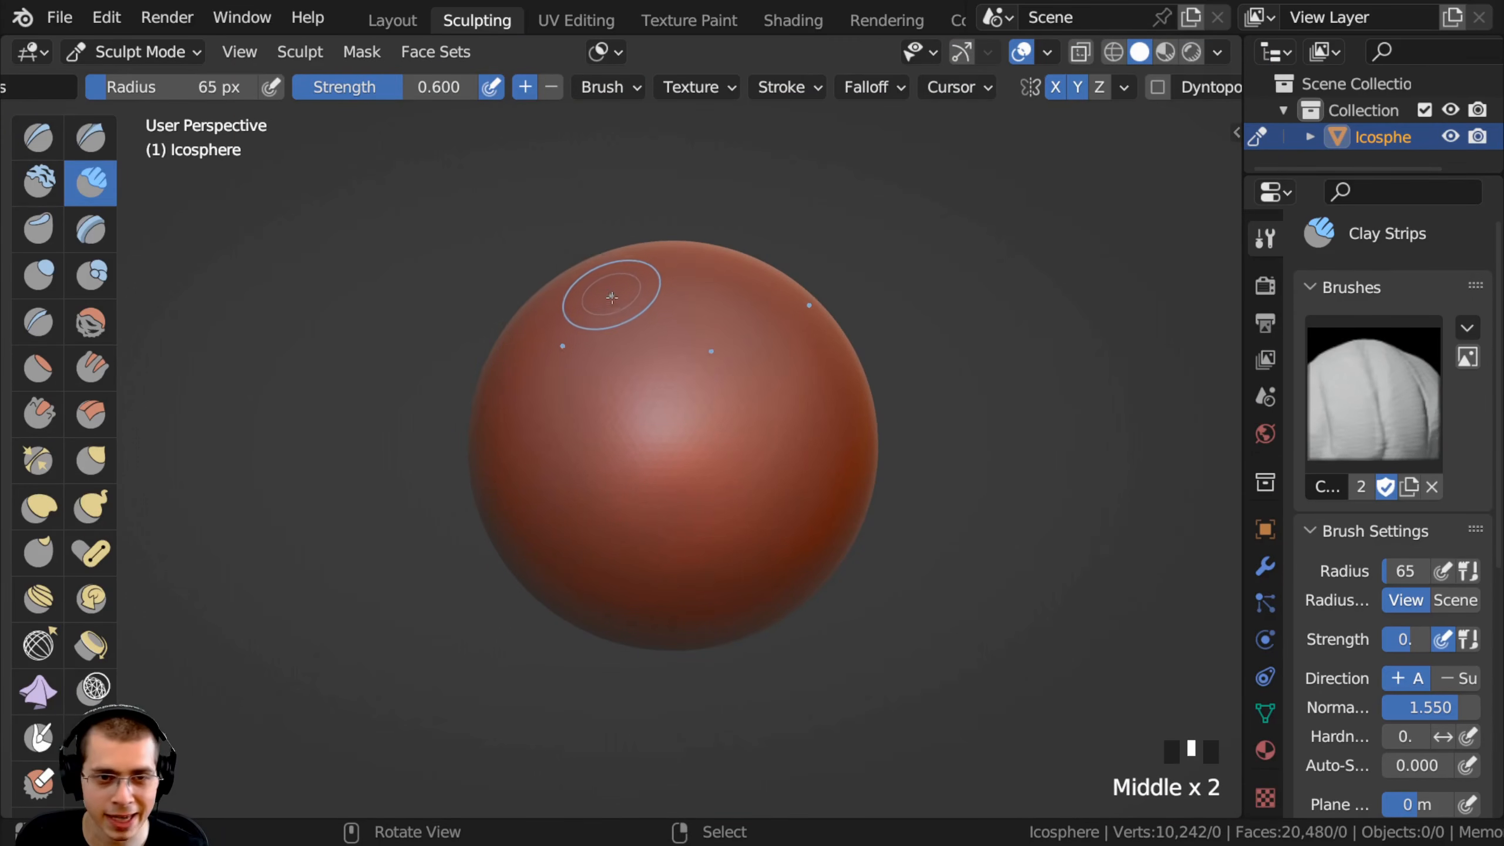
key(g)
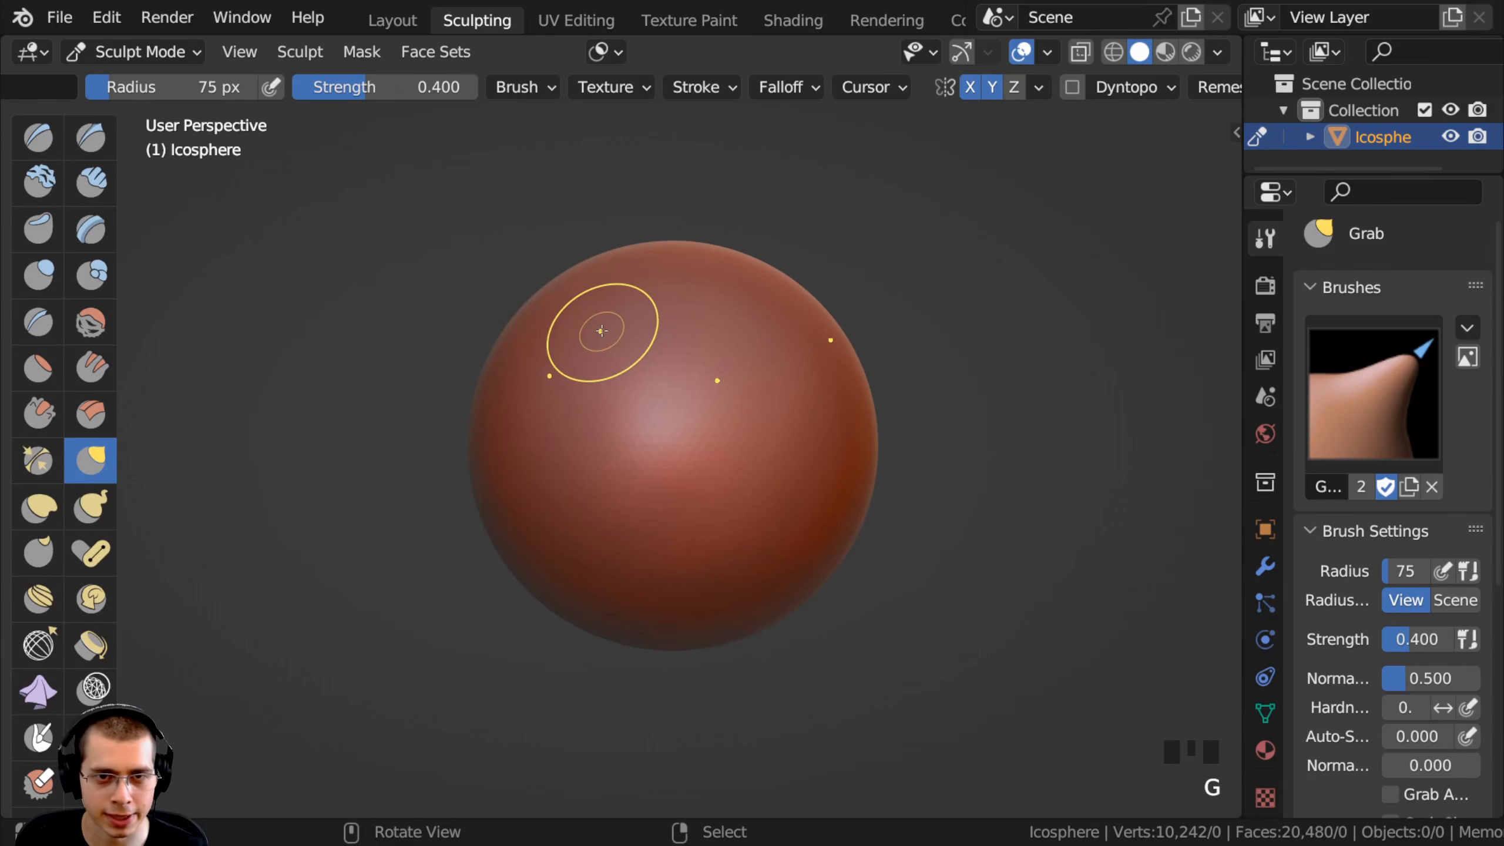
key(f)
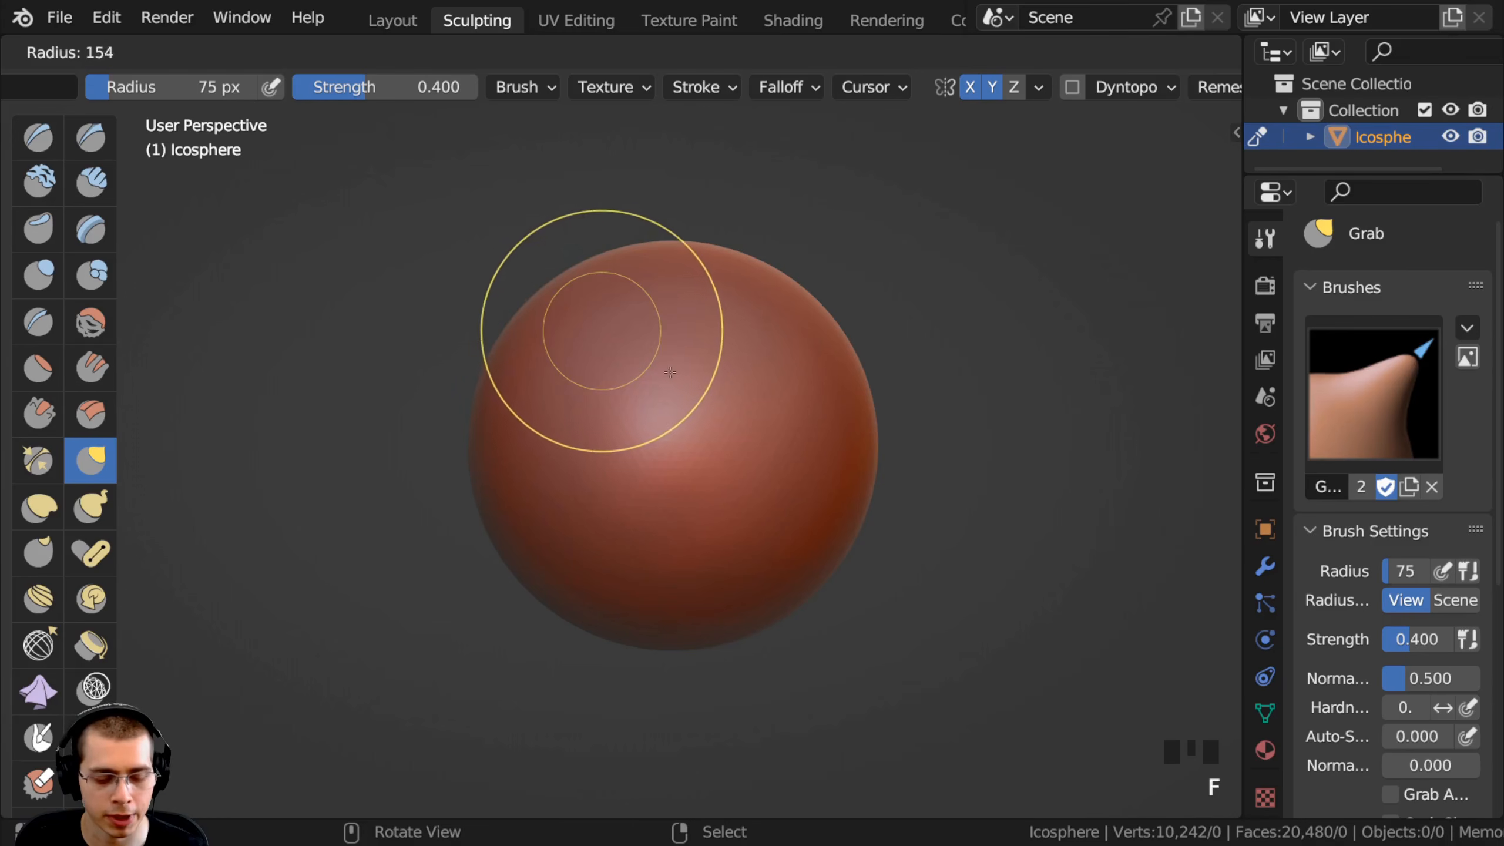
click(617, 294)
Pull the top of the sphere upward with short Grab strokes from several sides to form an egg shape.
ctrl+middle_drag(617, 295, 624, 329)
click(625, 333)
drag(625, 333, 624, 325)
drag(624, 335, 624, 326)
drag(624, 337, 623, 329)
ctrl+middle_drag(623, 323, 621, 341)
drag(621, 341, 620, 332)
drag(620, 339, 620, 327)
middle_drag(619, 341, 618, 343)
drag(618, 342, 623, 322)
middle_drag(611, 319, 620, 320)
drag(621, 323, 626, 307)
mouse_move(625, 305)
middle_down()
mouse_move(518, 249)
mouse_move(536, 297)
middle_up()
middle_drag(536, 296, 550, 328)
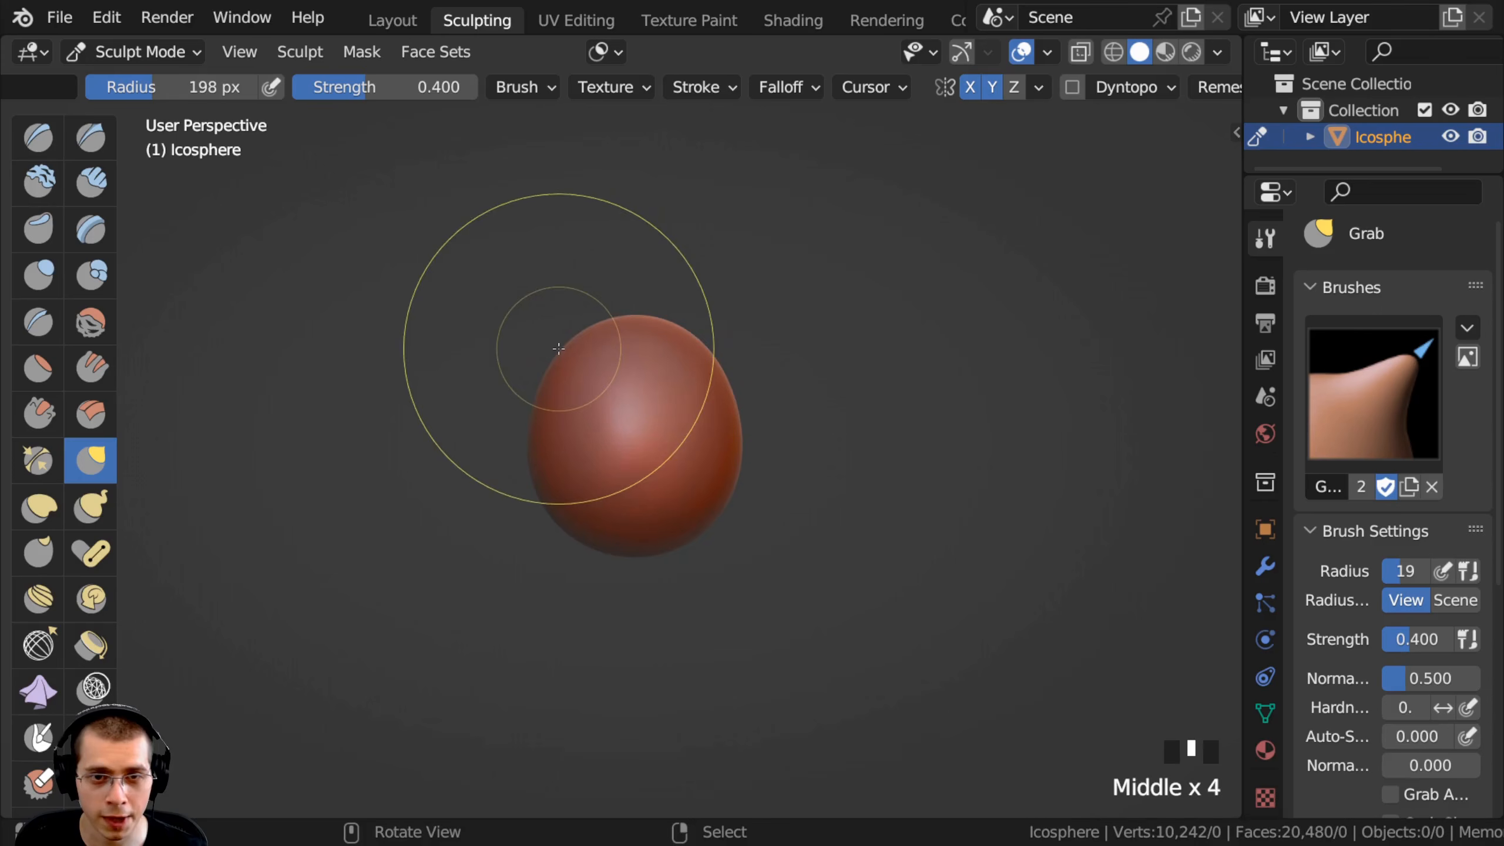
Raise the egg's top further with Grab strokes and round out its upper sides.
key(KP_1)
drag(619, 315, 628, 302)
drag(622, 311, 624, 303)
drag(619, 308, 622, 301)
drag(616, 307, 616, 293)
drag(611, 303, 613, 296)
drag(606, 307, 608, 300)
drag(600, 311, 603, 304)
drag(595, 316, 589, 321)
mouse_move(579, 323)
middle_down()
mouse_move(603, 311)
mouse_move(628, 333)
middle_up()
drag(588, 323, 578, 327)
drag(580, 328, 575, 330)
drag(577, 331, 570, 332)
Stretch the underside of the egg downward with repeated Grab strokes to lengthen the body.
shift+middle_drag(595, 449, 579, 364)
ctrl+middle_drag(579, 385, 583, 362)
ctrl+middle_drag(607, 423, 608, 413)
drag(608, 399, 608, 408)
drag(608, 403, 607, 415)
drag(608, 409, 602, 422)
drag(601, 415, 598, 423)
drag(596, 416, 593, 424)
drag(591, 417, 587, 425)
drag(585, 419, 581, 428)
Nudge the side of the elongated egg slightly outward with Grab strokes from its lower to its upper part.
drag(557, 351, 553, 354)
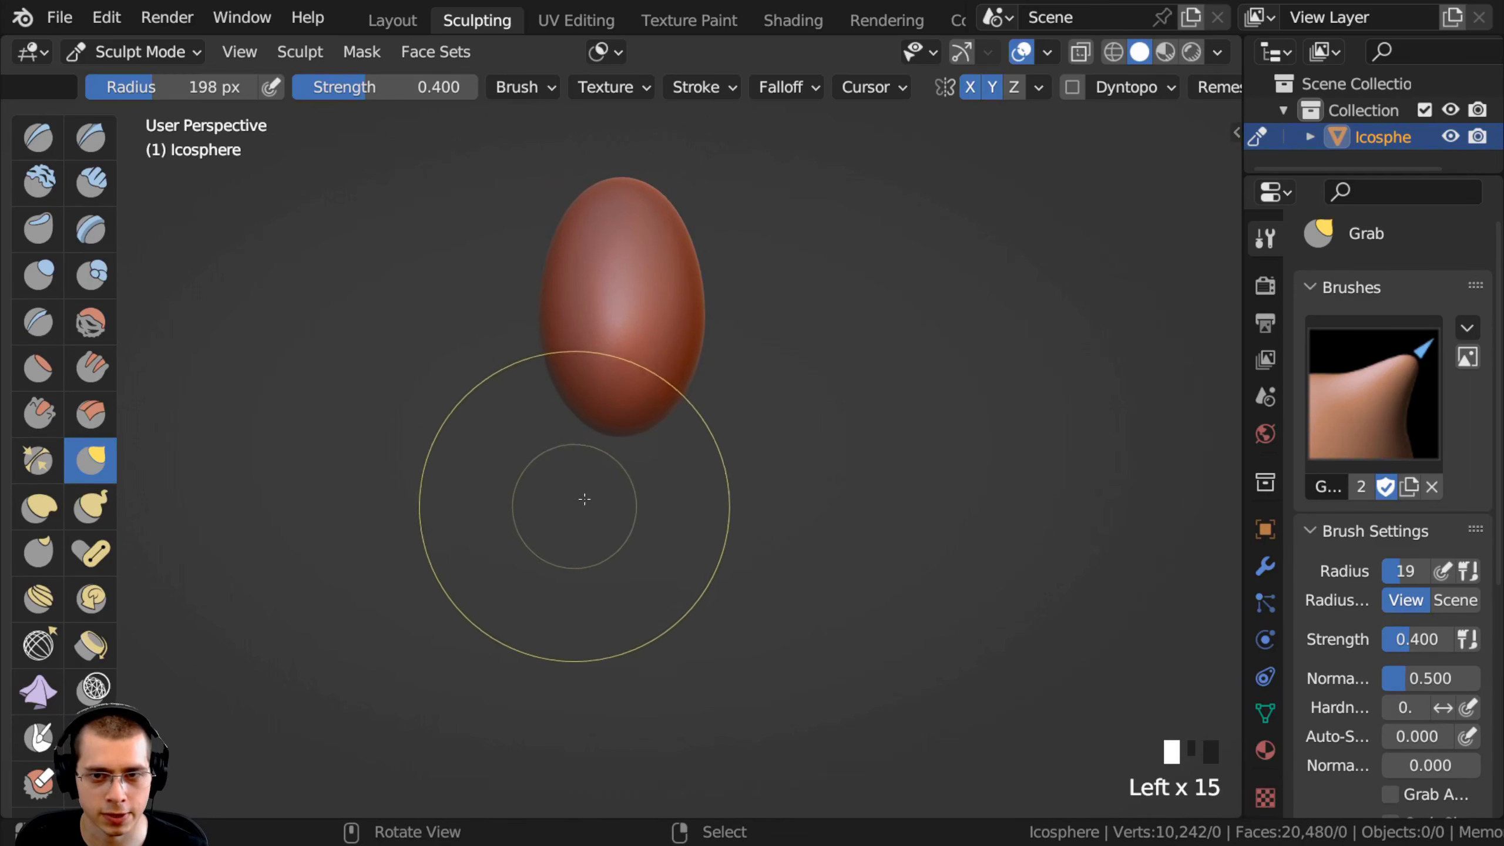
drag(576, 413, 562, 401)
drag(563, 379, 557, 382)
drag(557, 358, 547, 327)
drag(548, 295, 544, 292)
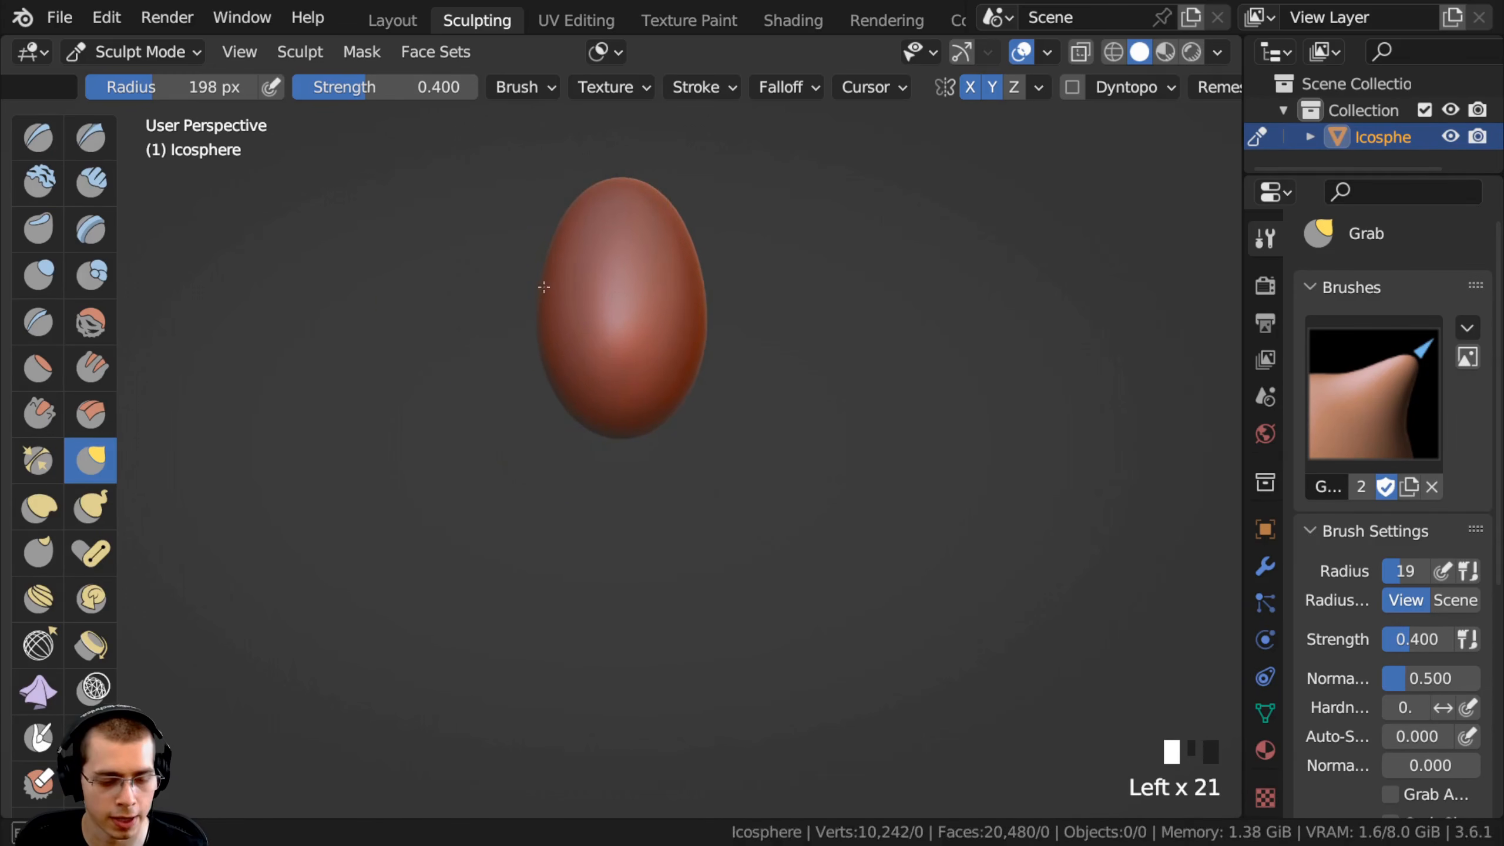
Reshape the egg into a pear-like body with Grab, leaving the upper part narrow and the lower end broad.
ctrl+middle_drag(552, 284, 560, 309)
mouse_move(687, 354)
ctrl+middle_down()
mouse_move(716, 305)
mouse_move(600, 280)
ctrl+middle_up()
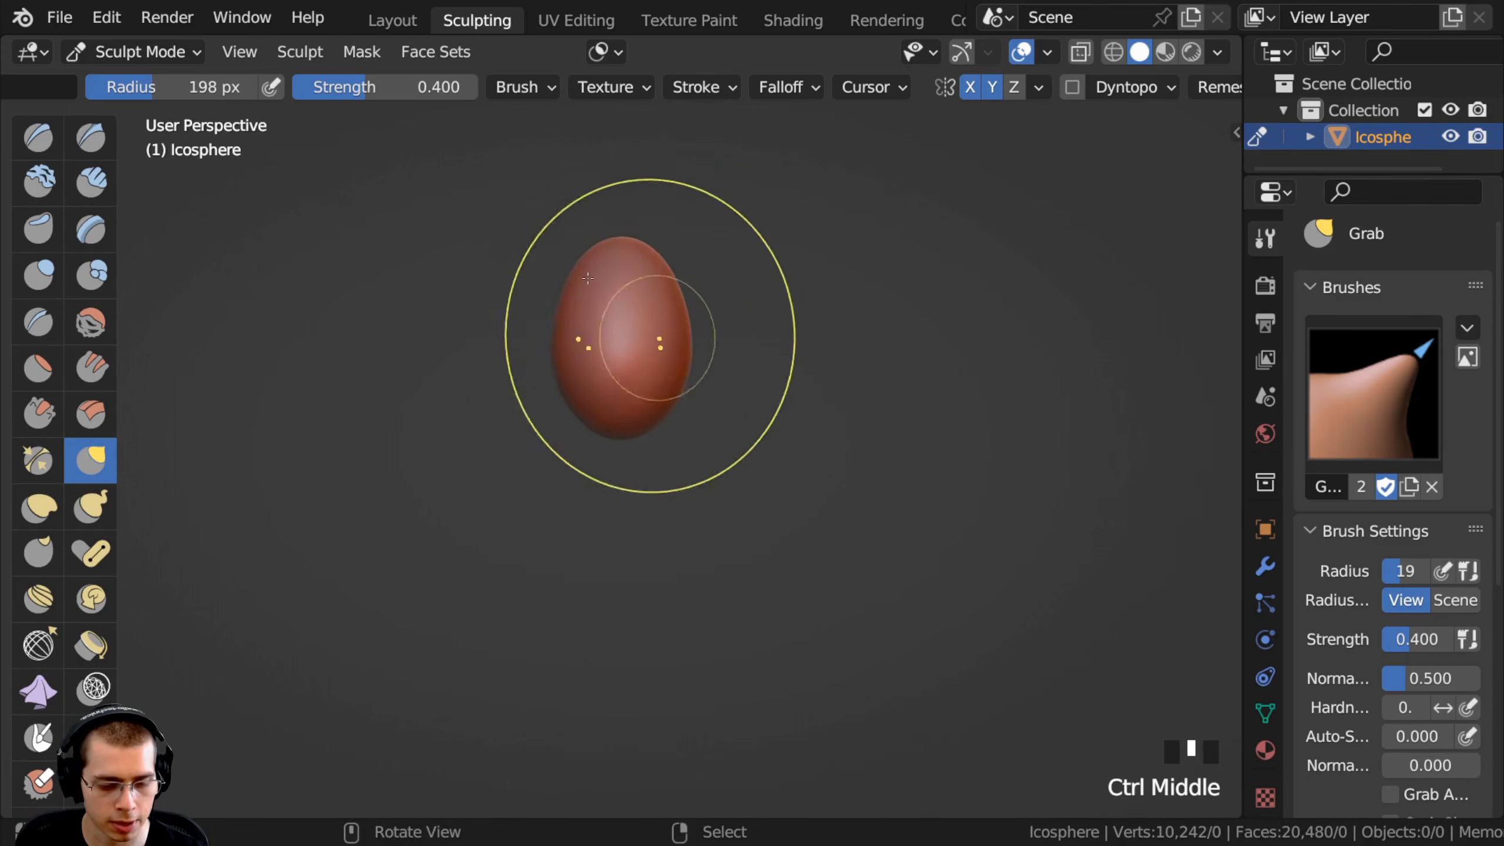
middle_drag(570, 338, 562, 352)
middle_drag(579, 409, 580, 326)
mouse_move(570, 307)
mouse_down()
mouse_move(601, 346)
mouse_move(568, 369)
mouse_up()
mouse_move(543, 367)
middle_down()
mouse_move(715, 360)
mouse_move(675, 355)
mouse_move(658, 386)
mouse_move(548, 370)
mouse_move(574, 375)
middle_up()
drag(577, 376, 569, 377)
ctrl+middle_drag(569, 377, 535, 332)
shift+middle_drag(536, 332, 594, 386)
mouse_move(610, 423)
mouse_down()
mouse_move(597, 427)
mouse_move(609, 415)
mouse_up()
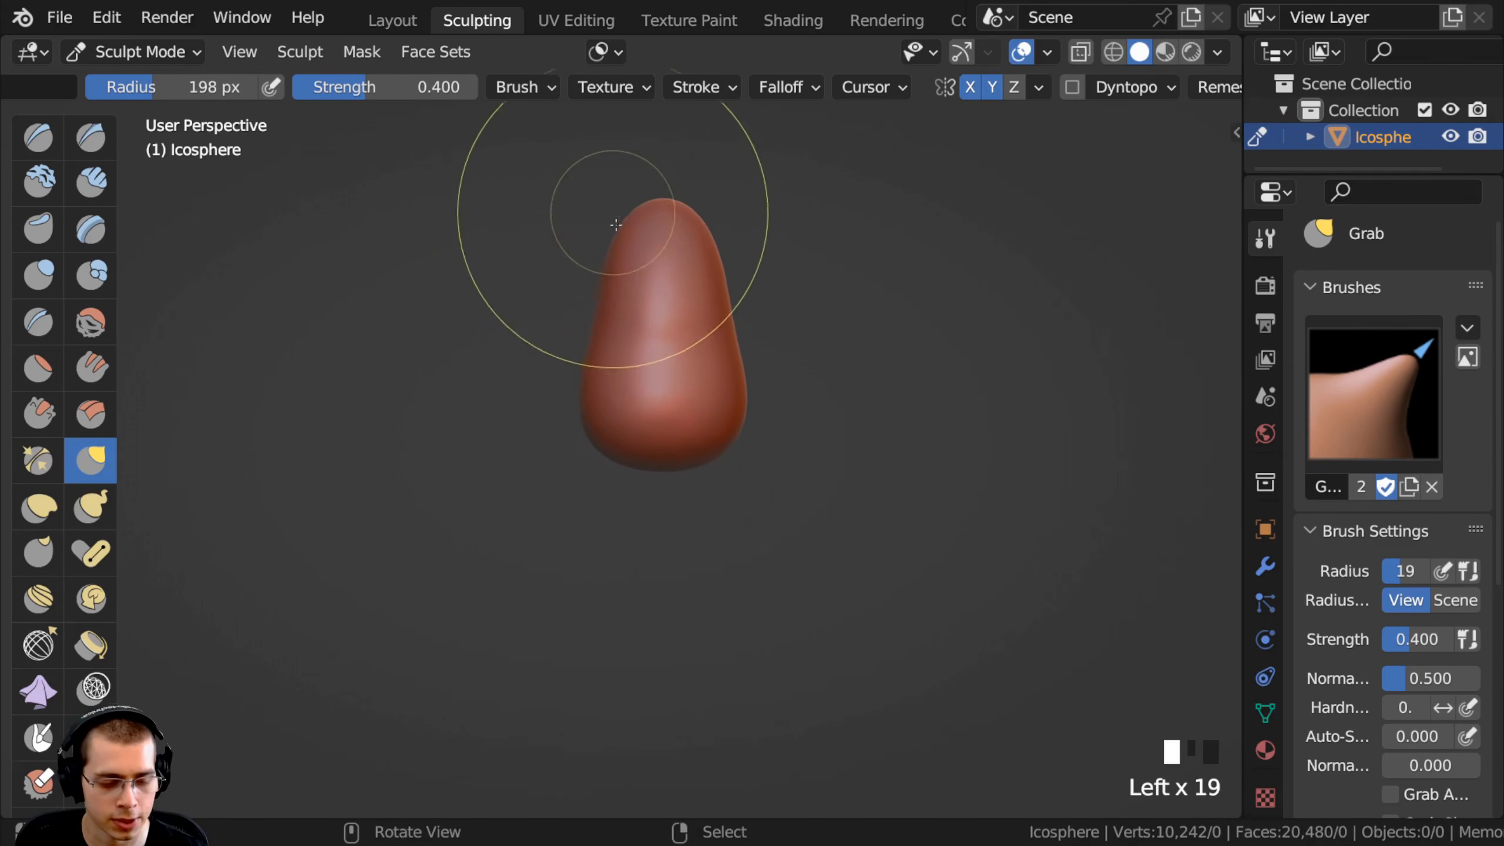
Pull the broad lower part of the body inward with Grab to even out its width into a capsule.
ctrl+middle_drag(594, 345, 578, 336)
drag(578, 336, 601, 335)
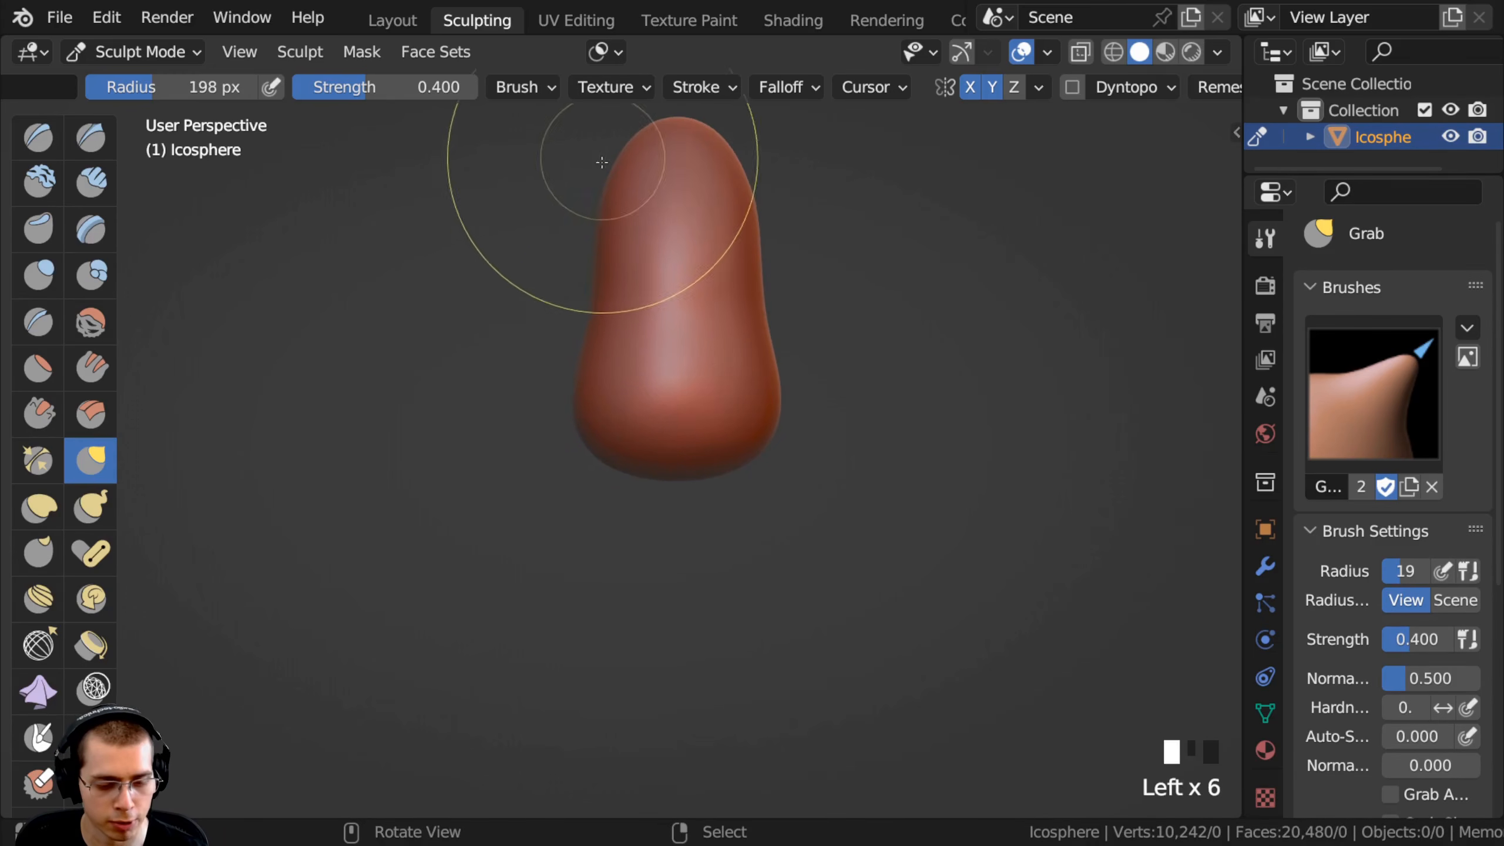
ctrl+middle_drag(603, 156, 581, 264)
middle_drag(581, 263, 598, 295)
drag(598, 295, 601, 292)
middle_drag(601, 292, 443, 261)
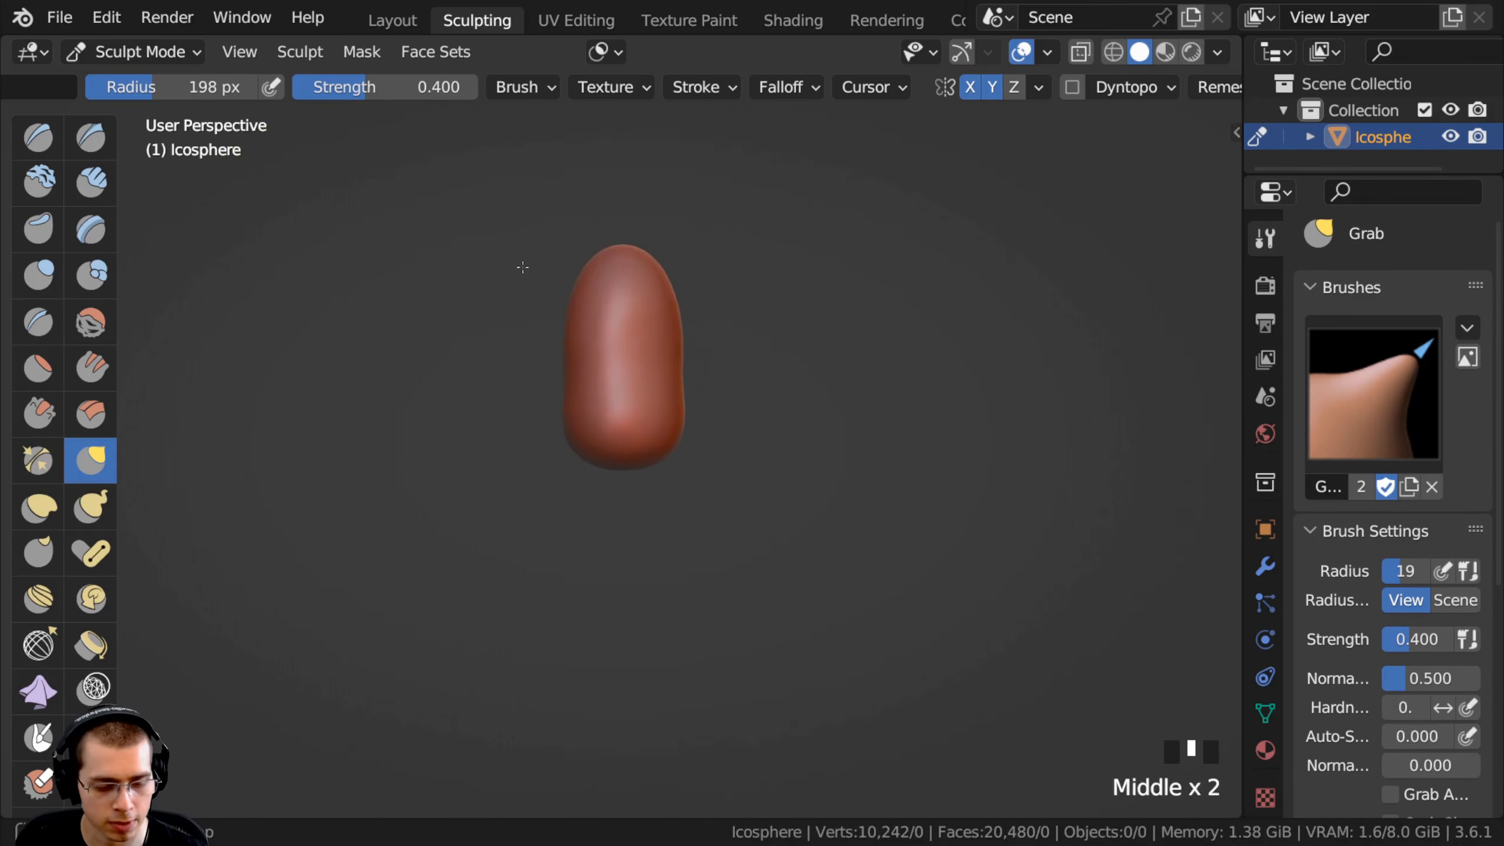
Pull the tip of the capsule upward and widen its upper half with Grab strokes to suggest the squid's mantle.
middle_drag(541, 267, 569, 274)
ctrl+middle_drag(569, 274, 575, 249)
drag(598, 228, 604, 201)
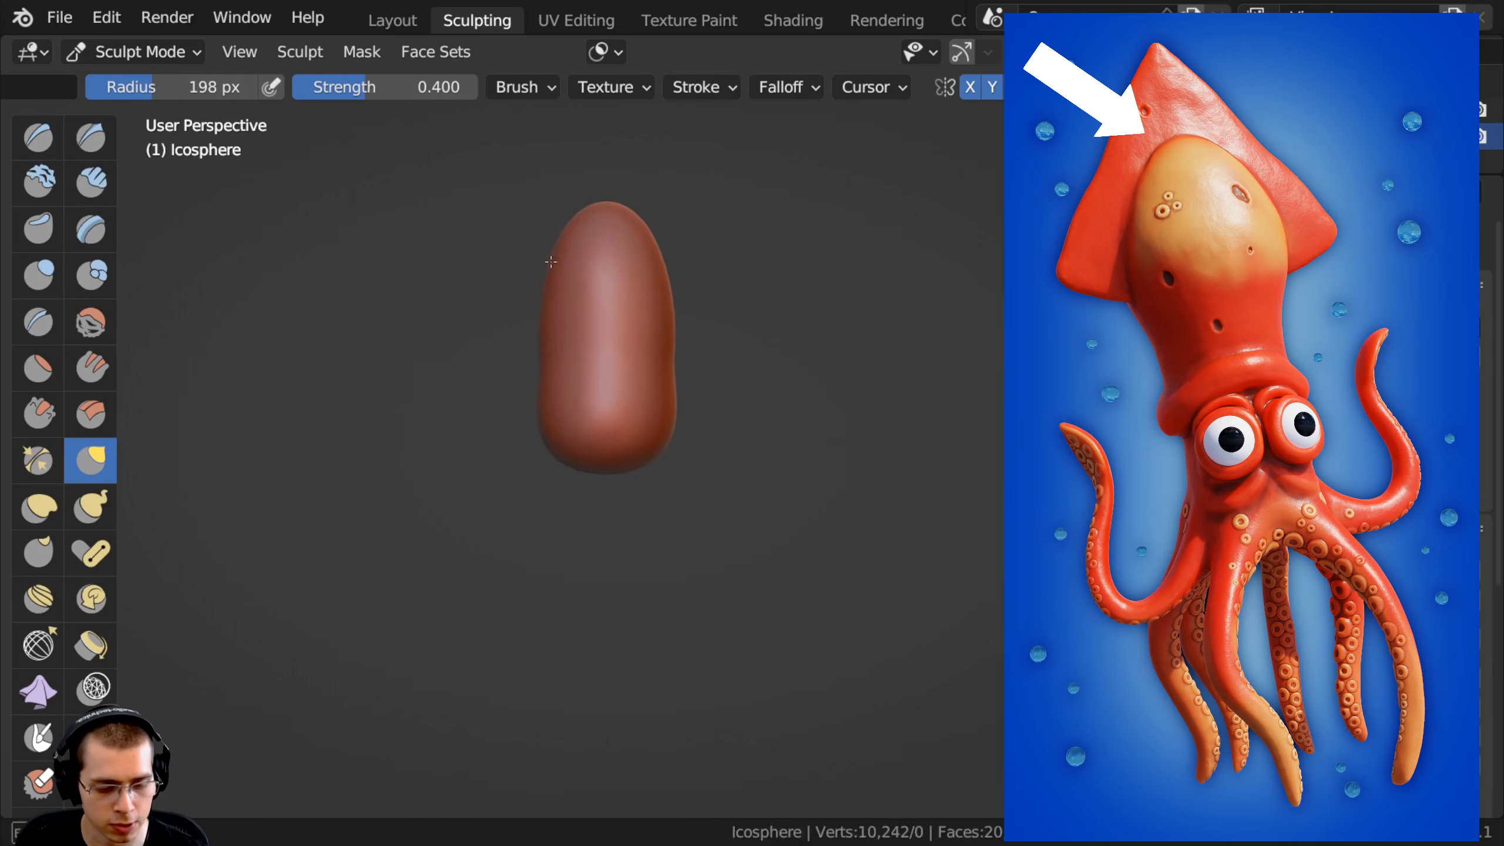
ctrl+middle_drag(548, 289, 528, 267)
drag(514, 265, 505, 259)
ctrl+middle_drag(504, 259, 508, 247)
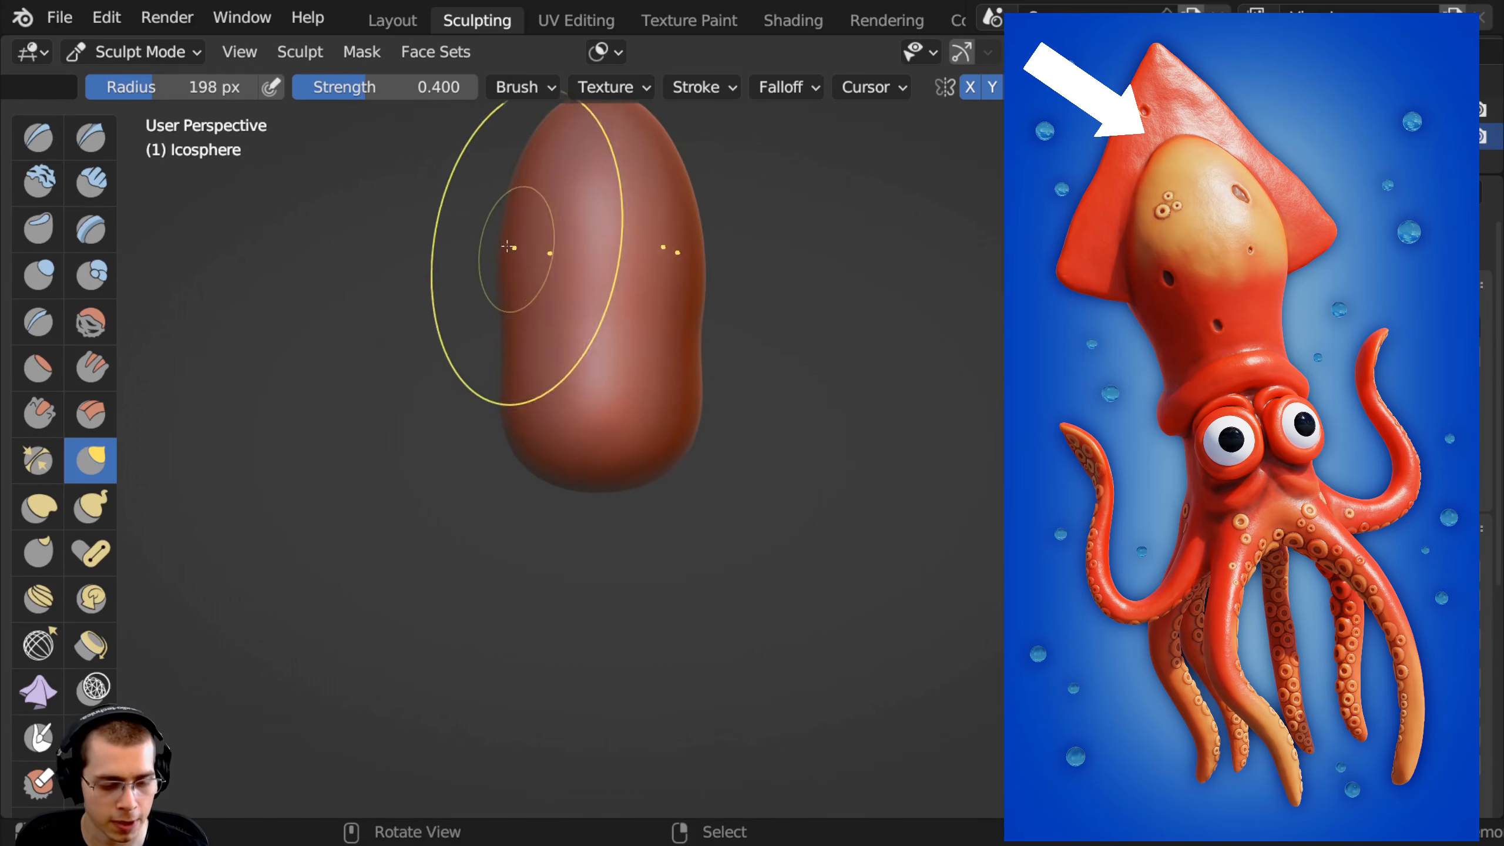
drag(503, 246, 488, 248)
Narrow the waist below the mantle with Grab, and extend the flared lower end downward and outward.
mouse_move(499, 337)
ctrl+middle_down()
mouse_move(487, 321)
mouse_move(517, 379)
mouse_move(719, 381)
mouse_move(668, 354)
mouse_move(590, 368)
ctrl+middle_up()
drag(586, 370, 589, 370)
middle_drag(589, 370, 605, 370)
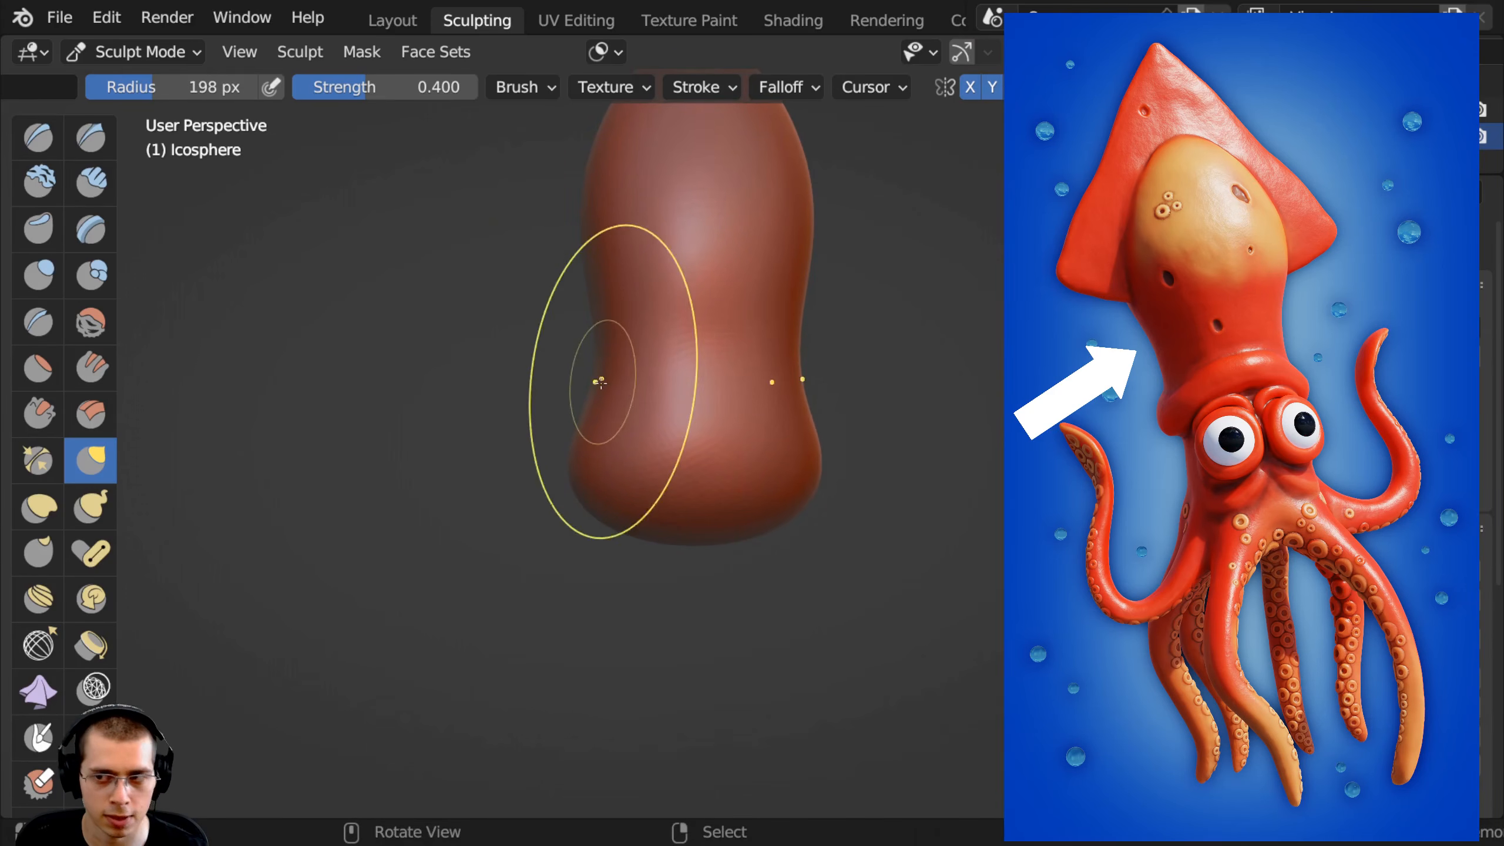
scroll(640, 515, down, 2)
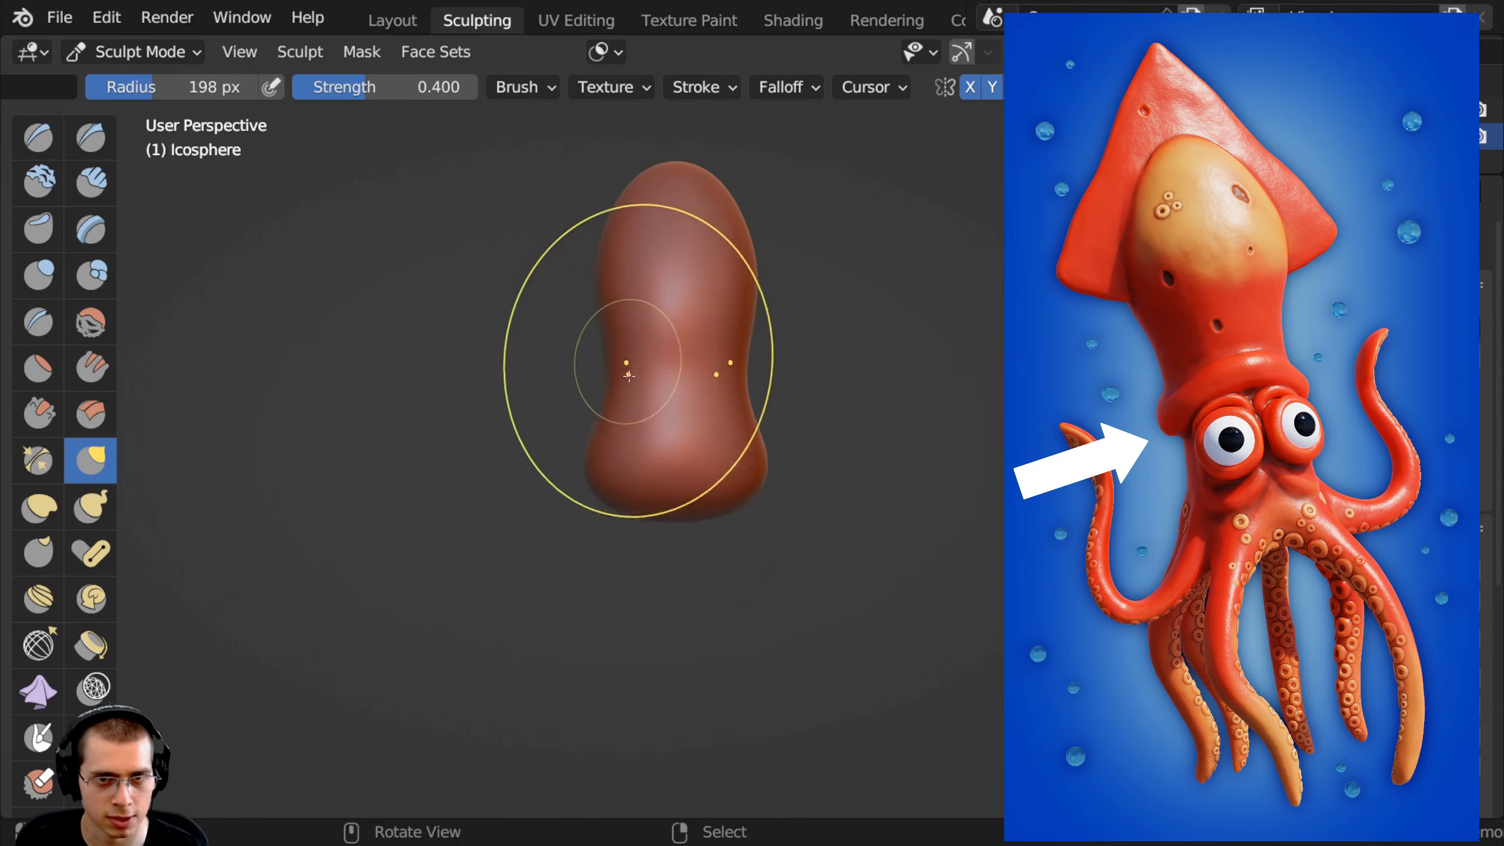
drag(638, 501, 637, 510)
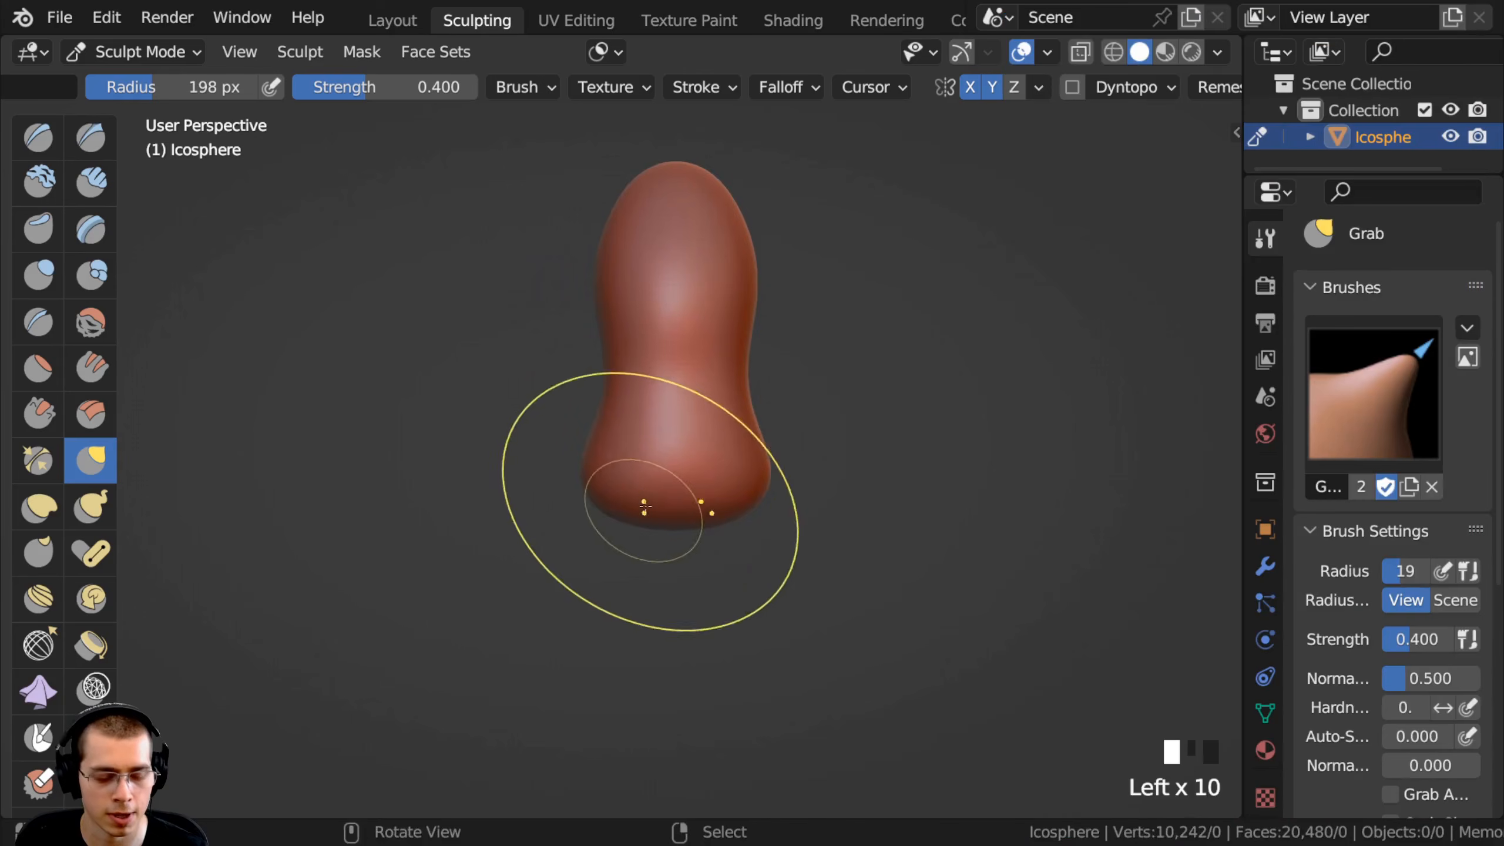
middle_drag(604, 474, 563, 467)
drag(568, 468, 555, 467)
drag(643, 485, 645, 495)
drag(644, 495, 655, 498)
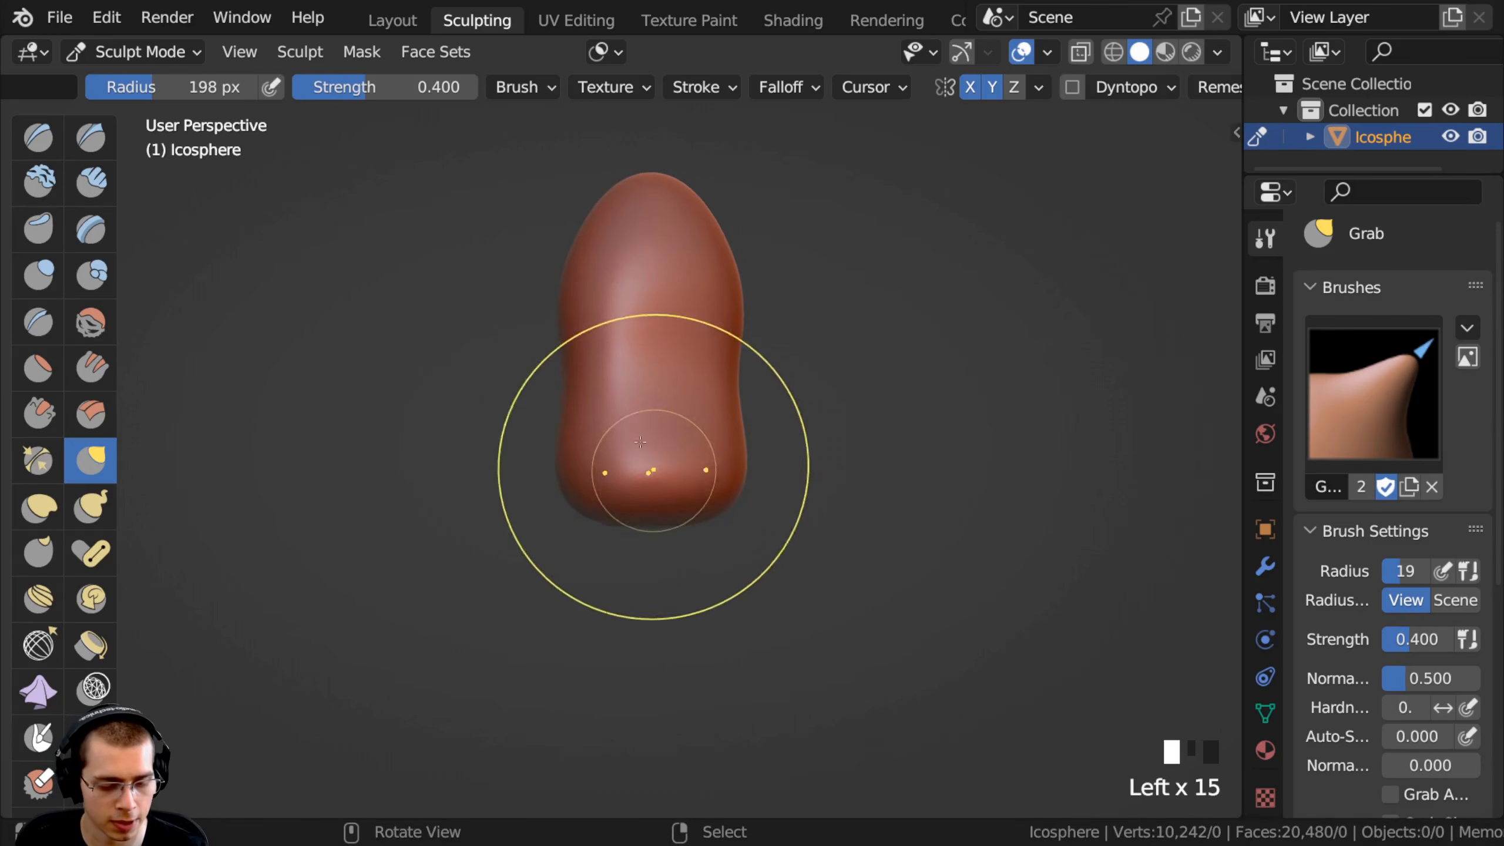
Choose the Clay Strips brush and set its radius to 60 px.
click(91, 181)
shift+middle_drag(582, 295, 630, 339)
key(f)
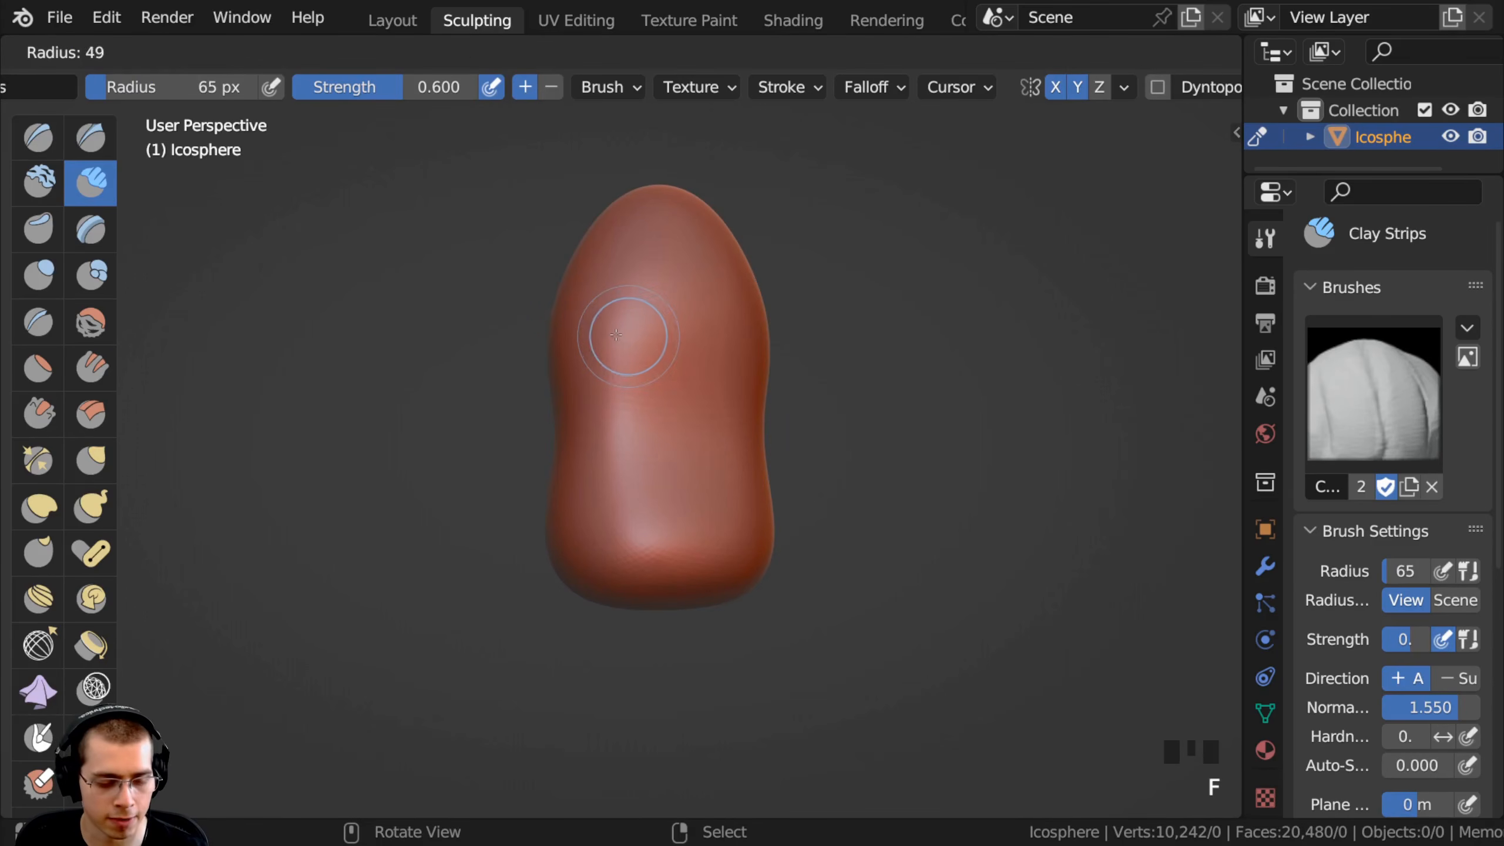
click(624, 336)
shift+middle_drag(621, 330, 645, 319)
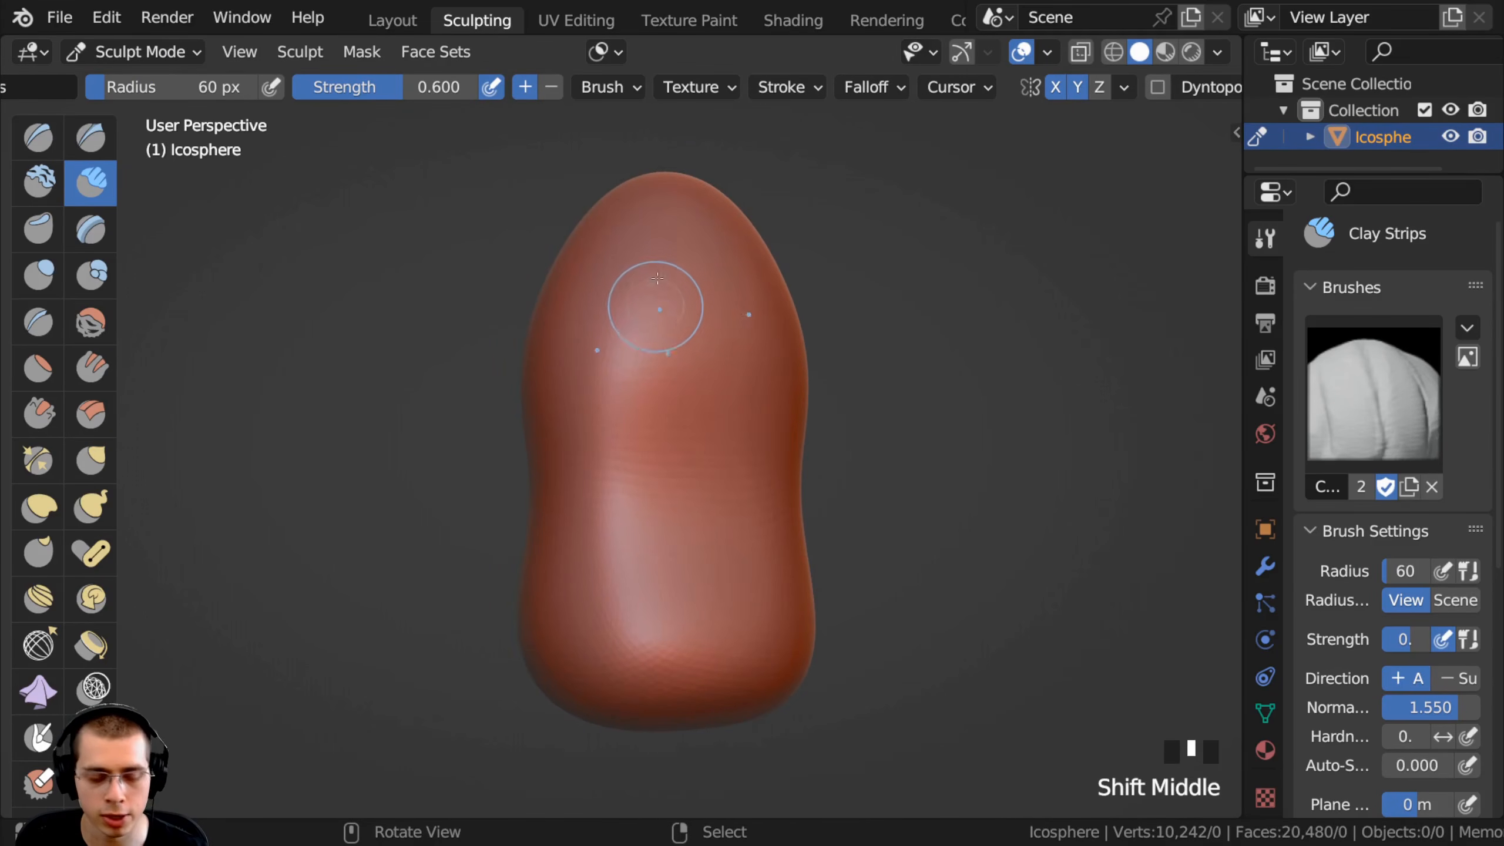
Build up volume on the mantle with long vertical Clay Strips strokes on several sides.
drag(677, 269, 681, 360)
drag(652, 225, 666, 421)
drag(704, 208, 711, 415)
mouse_move(627, 225)
mouse_down()
mouse_move(698, 446)
mouse_move(649, 496)
mouse_up()
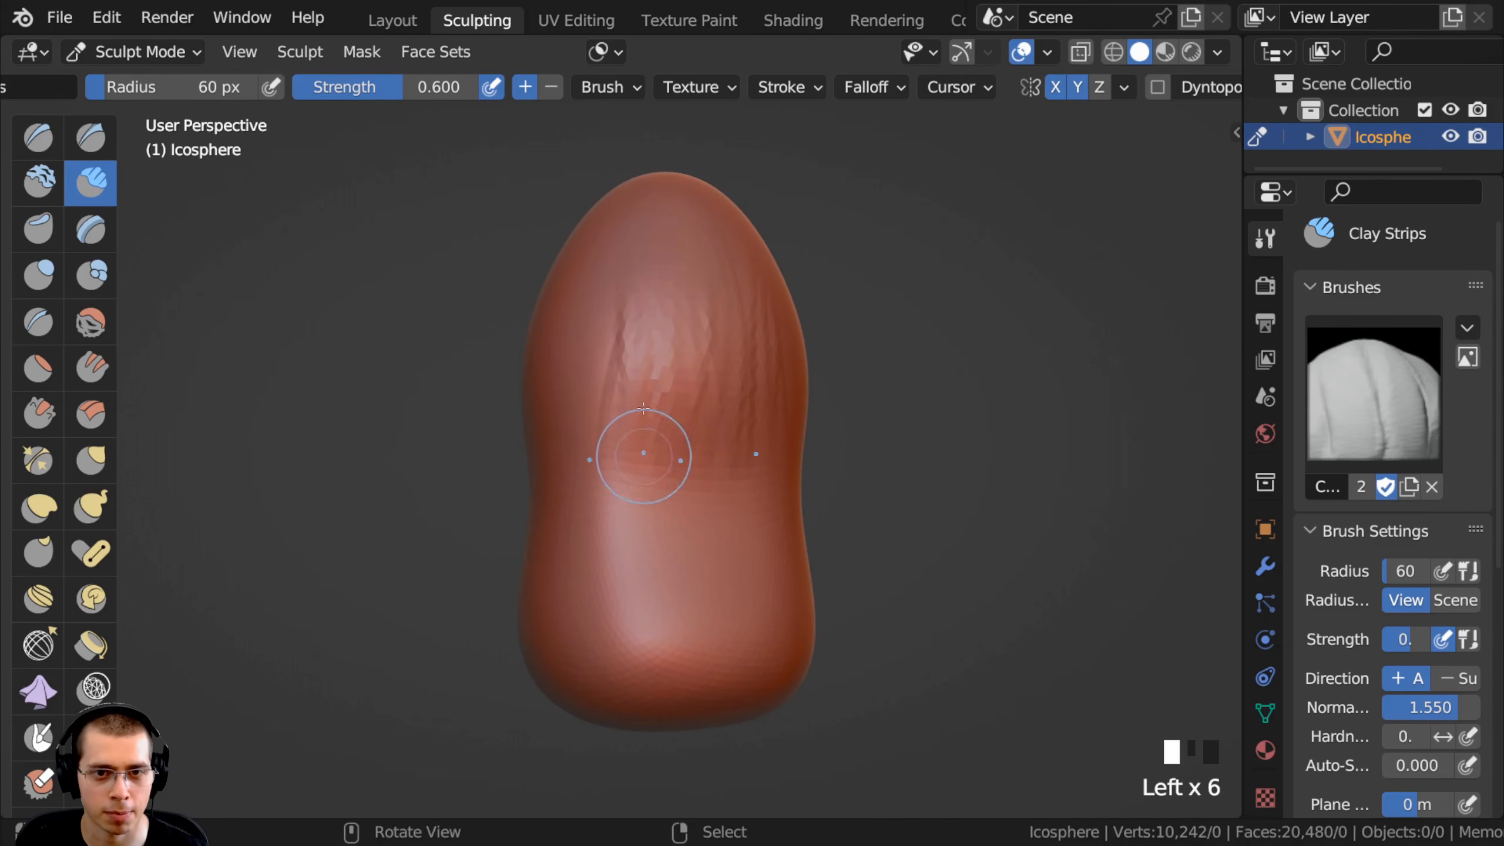
middle_drag(610, 296, 672, 299)
drag(701, 272, 708, 450)
middle_drag(687, 331, 665, 284)
drag(665, 267, 669, 414)
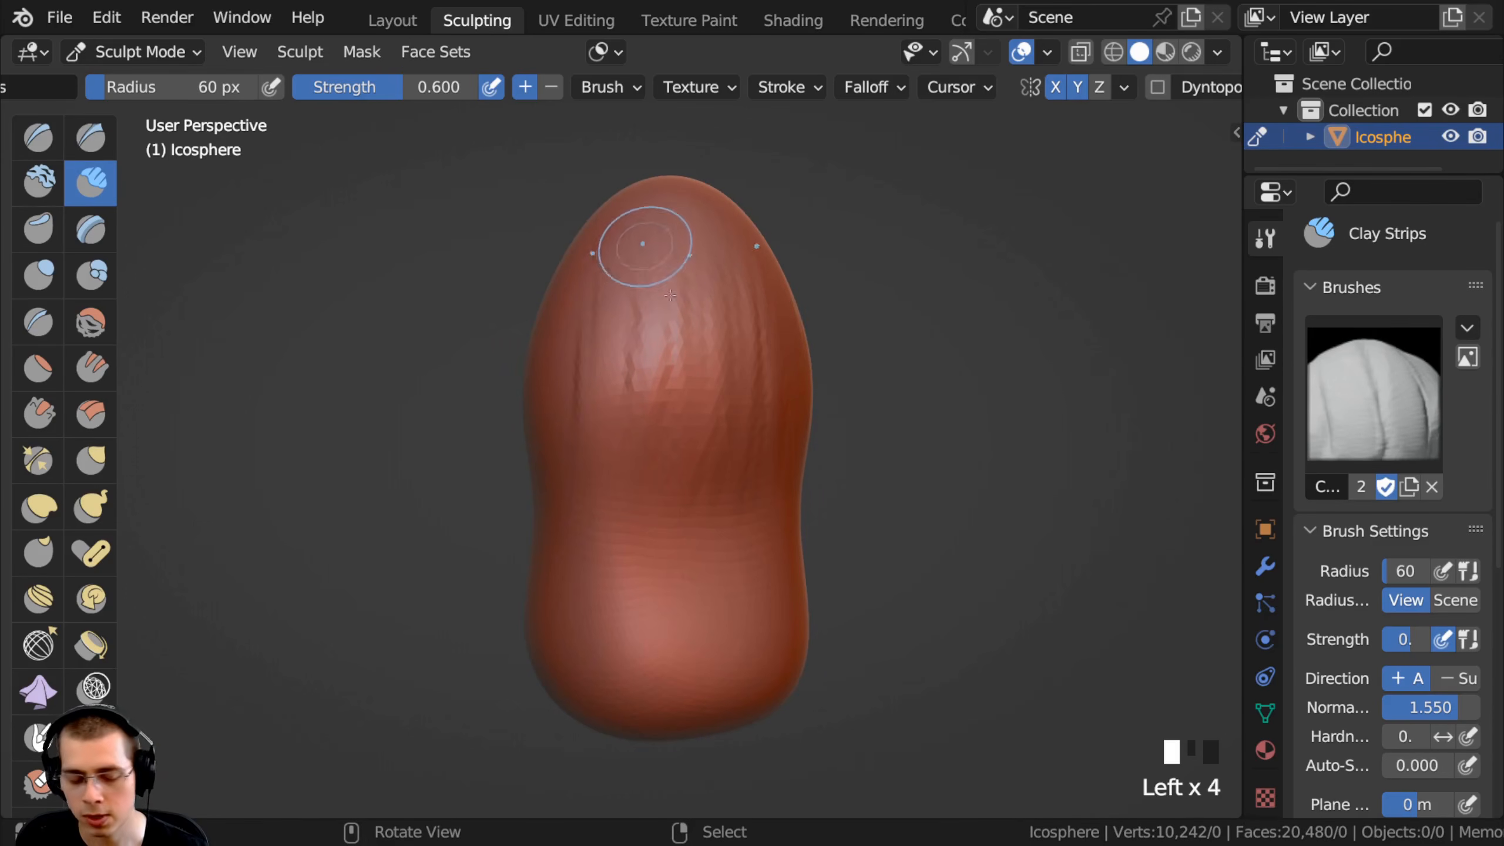
Smooth the clay strip ridges on the upper part of the body.
shift+drag(719, 418, 633, 255)
shift+drag(597, 311, 578, 409)
shift+drag(577, 409, 583, 332)
mouse_move(575, 368)
shift+mouse_down()
mouse_move(565, 471)
mouse_move(642, 501)
mouse_move(704, 461)
mouse_move(696, 294)
shift+mouse_up()
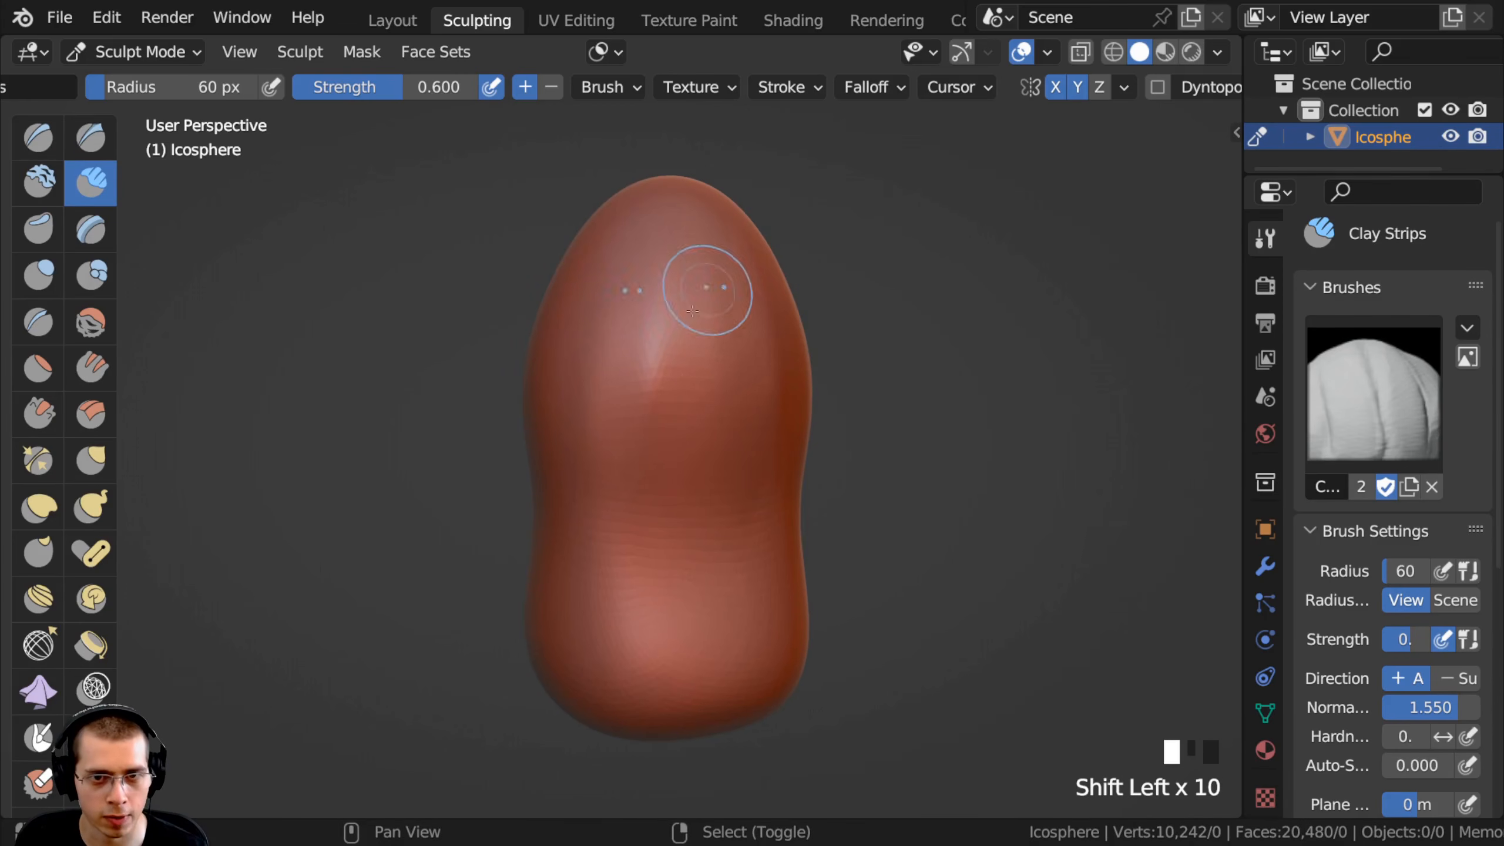
Add more vertical Clay Strips strokes all around the middle of the mantle to thicken it.
ctrl+middle_drag(696, 294, 655, 413)
drag(725, 314, 707, 409)
ctrl+middle_drag(693, 379, 693, 438)
drag(720, 473, 707, 420)
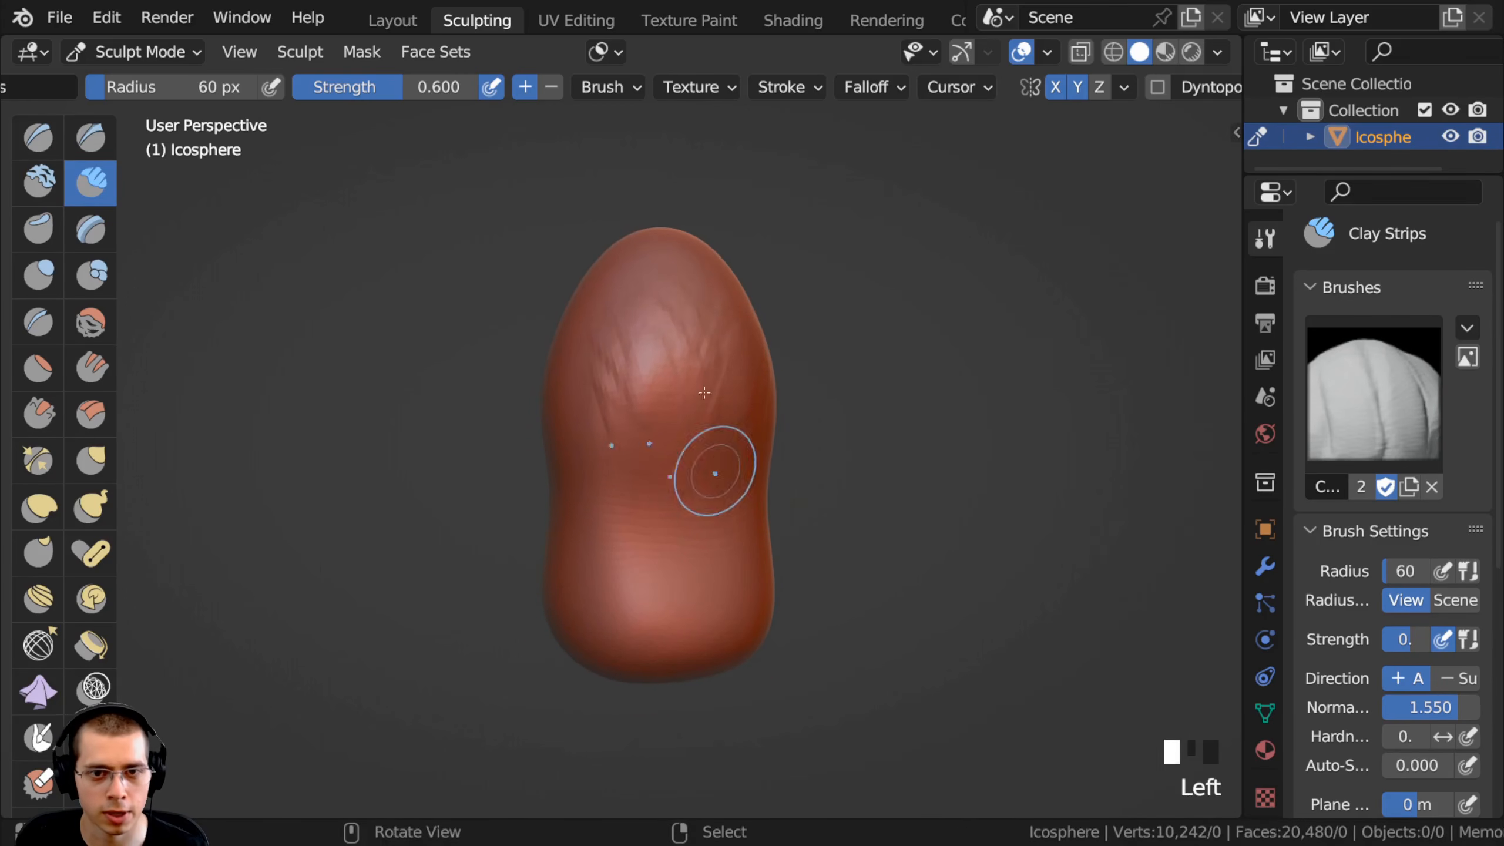
middle_drag(699, 391, 720, 379)
drag(663, 403, 662, 312)
middle_drag(681, 379, 732, 409)
drag(708, 320, 699, 403)
middle_drag(752, 438, 797, 443)
drag(704, 400, 694, 321)
middle_drag(628, 391, 548, 417)
drag(689, 414, 691, 320)
middle_drag(681, 379, 732, 389)
drag(643, 392, 640, 313)
Smooth the newly added clay along the side of the mantle.
mouse_move(643, 426)
middle_down()
mouse_move(601, 440)
mouse_move(628, 474)
middle_up()
shift+middle_drag(682, 436, 625, 366)
mouse_move(560, 475)
shift+mouse_down()
mouse_move(556, 343)
mouse_move(559, 474)
shift+mouse_up()
shift+drag(560, 367, 558, 492)
Carve clay away from one side of the body's lower end with repeated subtractive Clay Strips strokes.
shift+middle_drag(616, 454, 453, 453)
shift+middle_drag(469, 435, 503, 400)
middle_drag(521, 455, 559, 459)
middle_drag(572, 462, 689, 390)
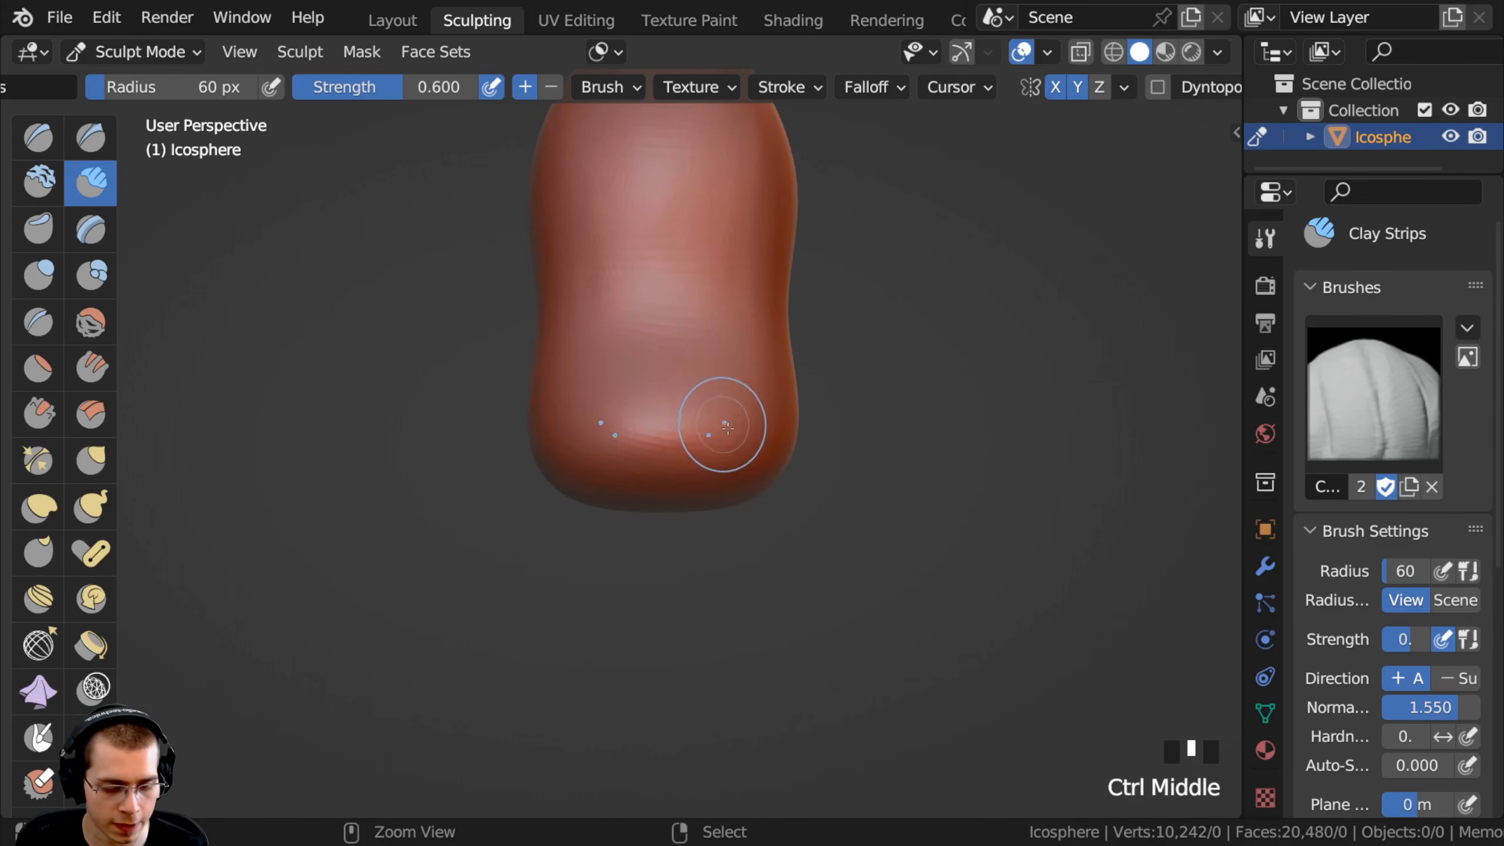
ctrl+drag(705, 416, 665, 436)
ctrl+middle_drag(713, 435, 738, 410)
ctrl+drag(739, 411, 666, 437)
ctrl+drag(720, 418, 651, 443)
ctrl+drag(717, 417, 658, 438)
ctrl+drag(711, 418, 654, 437)
ctrl+drag(708, 418, 652, 433)
Continue the subtractive Clay Strips strokes around the remaining sides of the lower end to slim it evenly.
middle_drag(560, 427, 631, 413)
ctrl+drag(632, 413, 556, 422)
ctrl+drag(625, 418, 553, 423)
ctrl+drag(618, 419, 553, 423)
ctrl+drag(615, 420, 547, 422)
ctrl+drag(609, 421, 550, 422)
middle_drag(554, 422, 631, 416)
ctrl+drag(681, 421, 630, 441)
mouse_move(675, 426)
ctrl+mouse_down()
mouse_move(637, 466)
mouse_move(627, 456)
ctrl+mouse_up()
middle_drag(636, 424, 679, 414)
ctrl+drag(679, 414, 632, 436)
middle_drag(634, 429, 695, 403)
ctrl+drag(695, 406, 640, 436)
ctrl+drag(681, 415, 627, 439)
ctrl+drag(669, 418, 584, 442)
Smooth the carved surface all around the body's lower end.
middle_drag(581, 438, 619, 421)
shift+drag(572, 426, 628, 435)
shift+drag(652, 429, 631, 440)
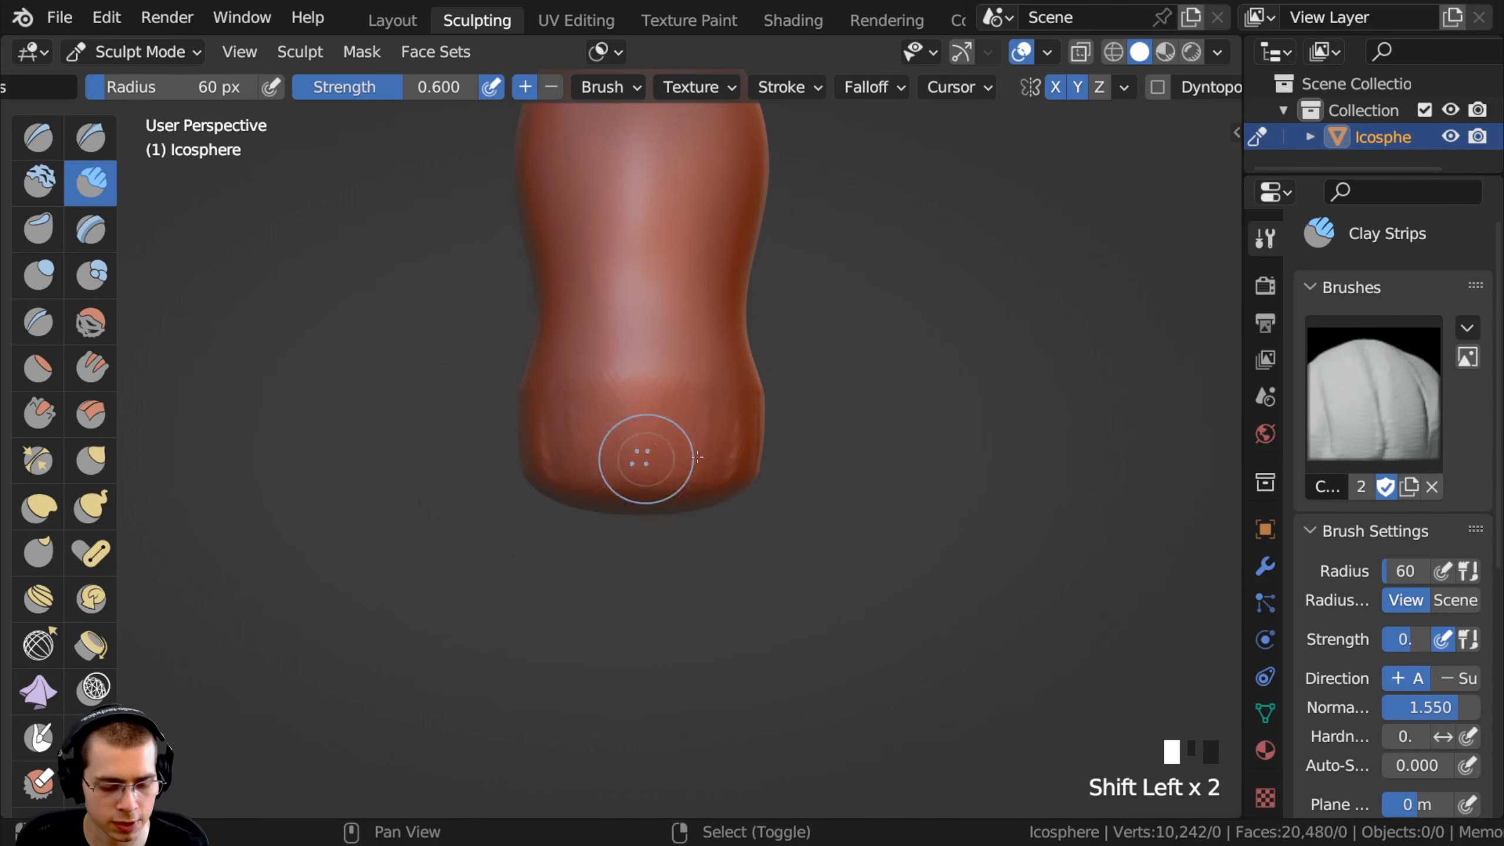
middle_drag(631, 440, 649, 430)
shift+drag(648, 431, 637, 449)
middle_drag(713, 404, 665, 437)
shift+drag(664, 436, 681, 465)
shift+drag(681, 456, 716, 470)
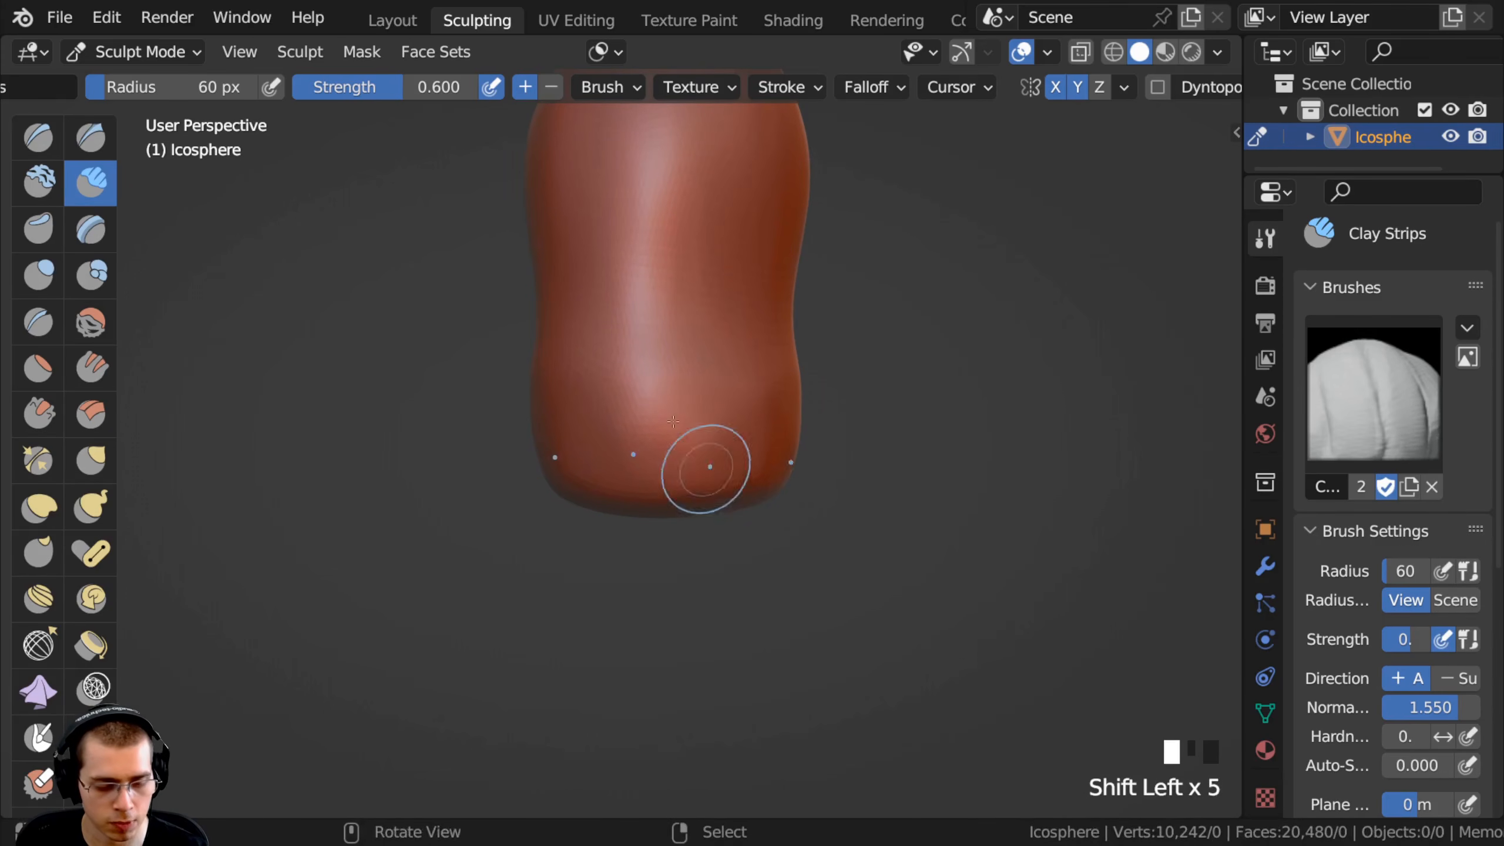
Switch to the Grab brush at a 252 px radius and pull the sides of the mantle outward.
scroll(716, 471, down, 2)
middle_drag(681, 456, 541, 431)
drag(569, 290, 546, 279)
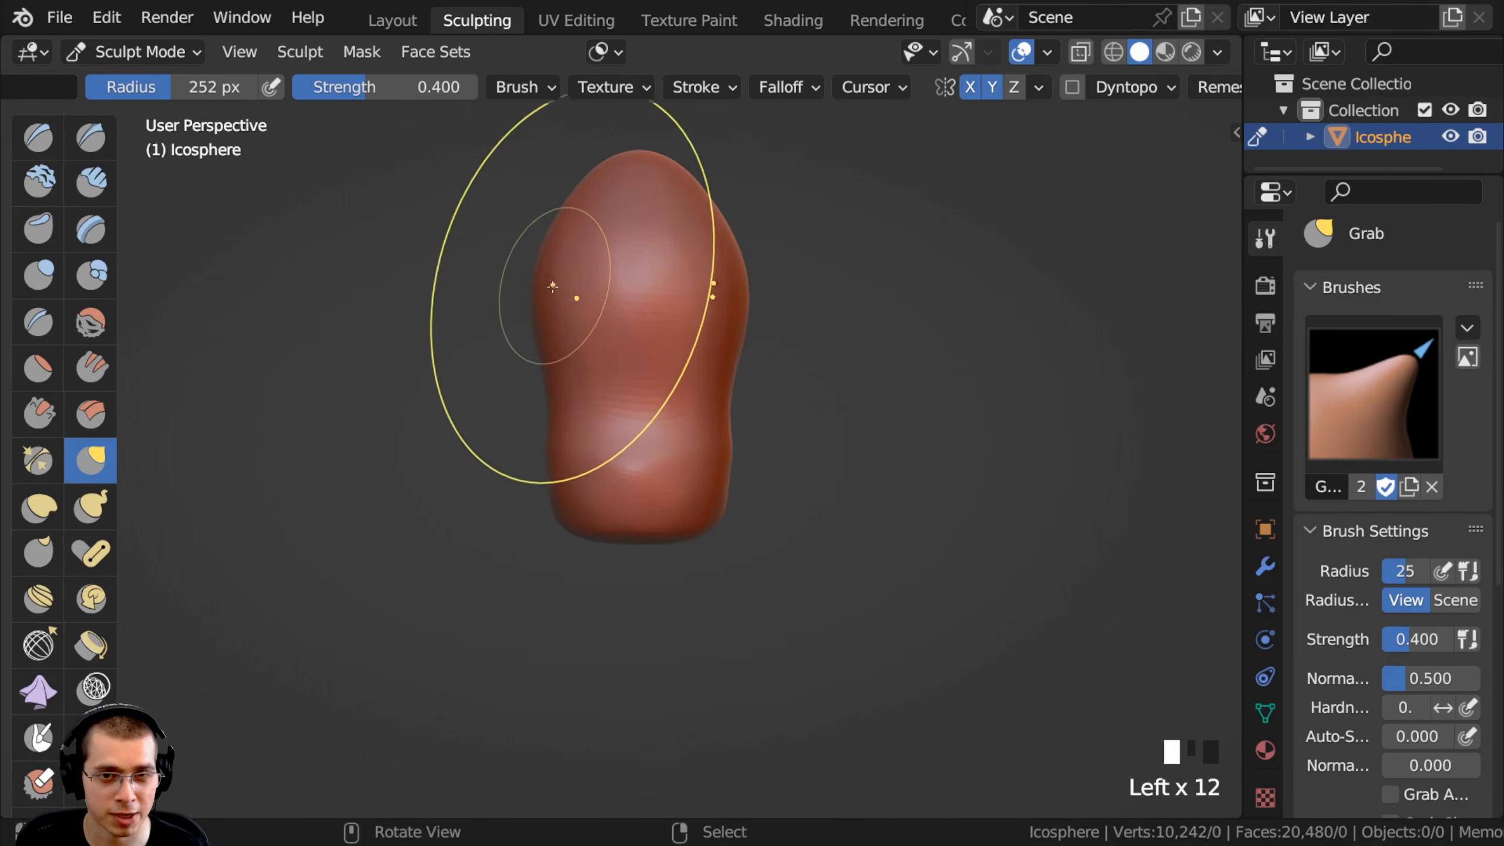
drag(560, 281, 545, 277)
drag(559, 283, 562, 237)
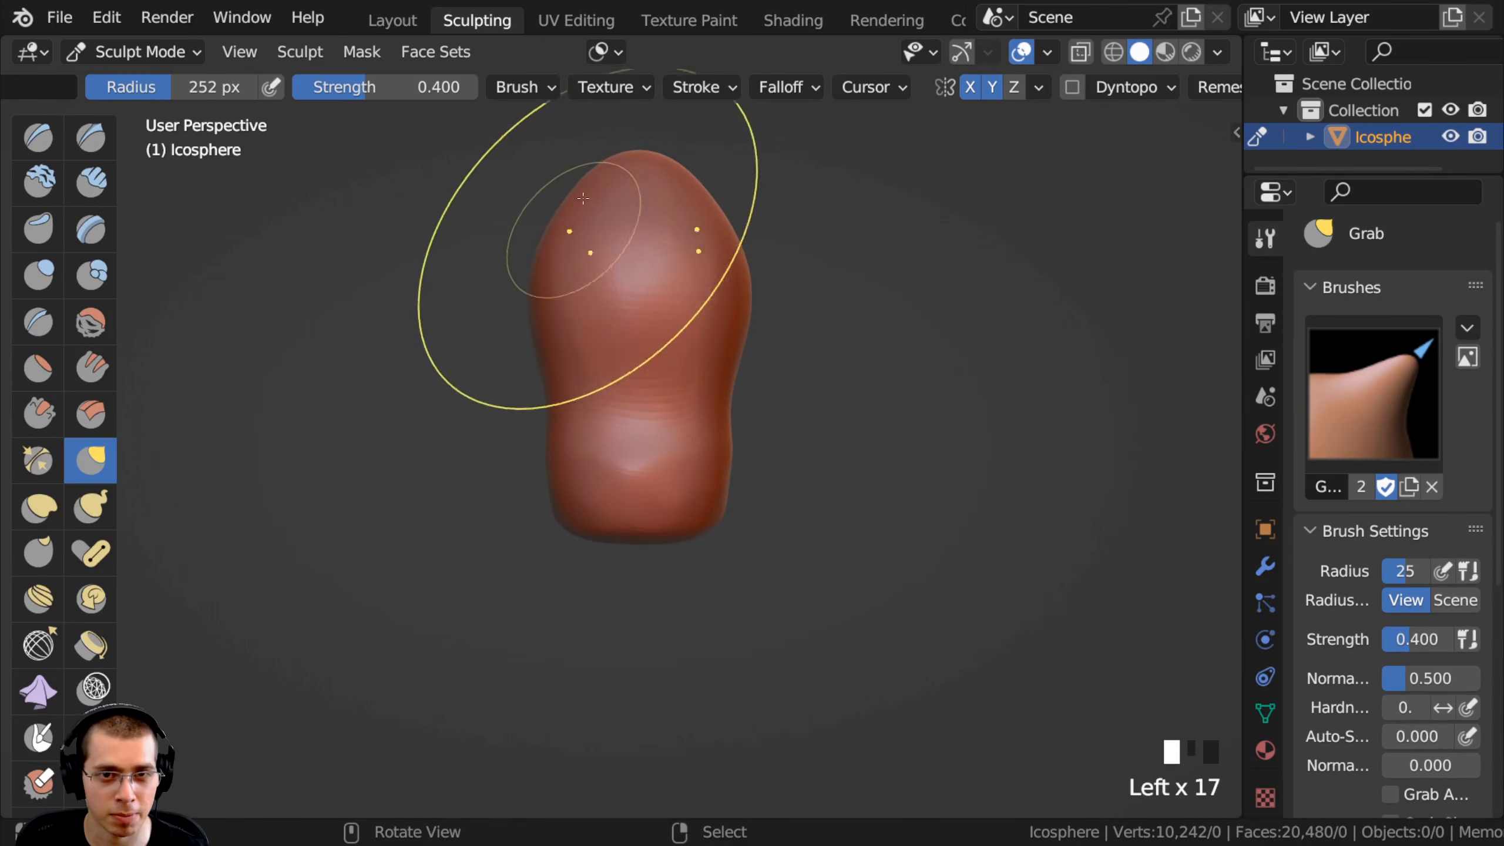
Pull the mantle's tip slightly upward and widen its sides down toward the waist with Grab strokes.
drag(618, 167, 613, 158)
drag(621, 165, 610, 161)
drag(619, 161, 604, 166)
drag(536, 290, 531, 291)
drag(535, 302, 528, 301)
drag(534, 320, 527, 320)
drag(535, 332, 528, 333)
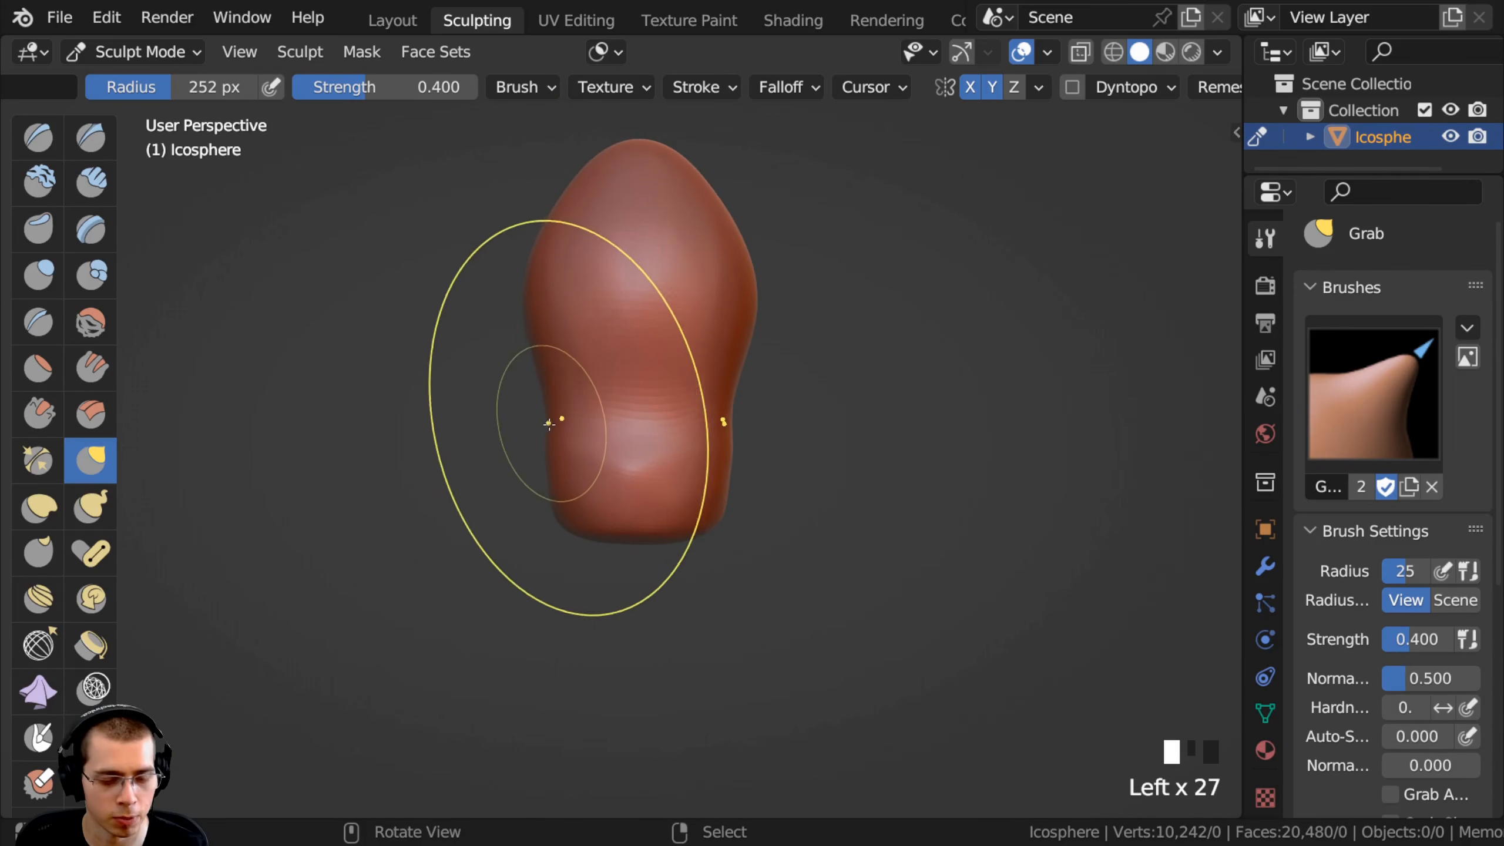
Refine the sides of the body at the waist with short Grab strokes and save the file.
ctrl+middle_drag(558, 417, 556, 409)
drag(556, 412, 551, 417)
ctrl+middle_drag(547, 415, 504, 379)
mouse_move(506, 408)
mouse_down()
mouse_move(527, 410)
mouse_move(520, 544)
mouse_move(540, 409)
mouse_up()
mouse_move(540, 409)
ctrl+middle_down()
mouse_move(514, 396)
mouse_move(504, 336)
mouse_move(518, 325)
ctrl+middle_up()
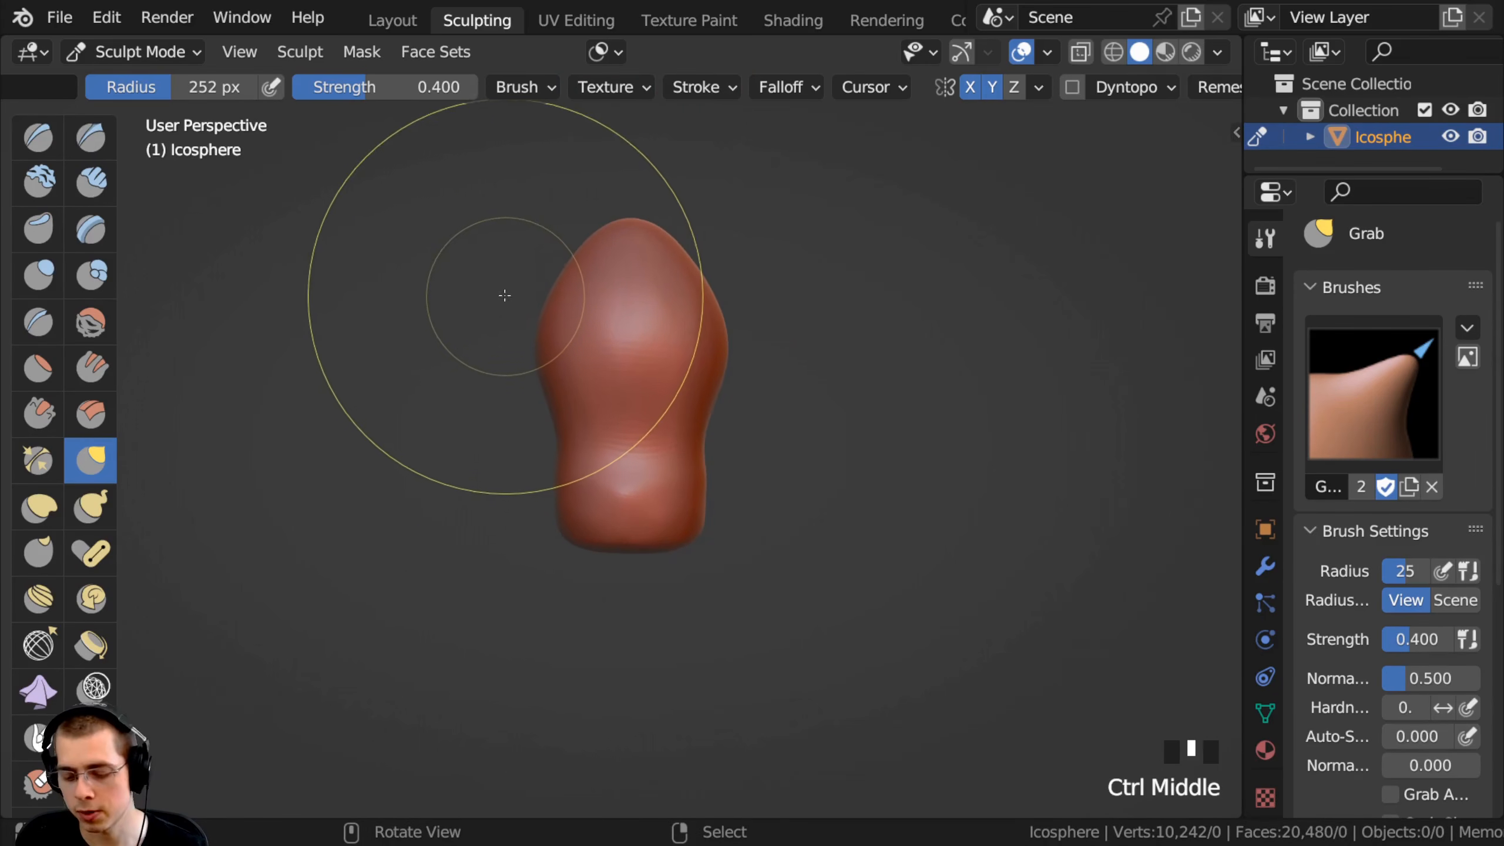
key(ctrl+s)
mouse_move(569, 178)
middle_down()
mouse_move(536, 362)
mouse_move(505, 363)
mouse_move(536, 366)
middle_up()
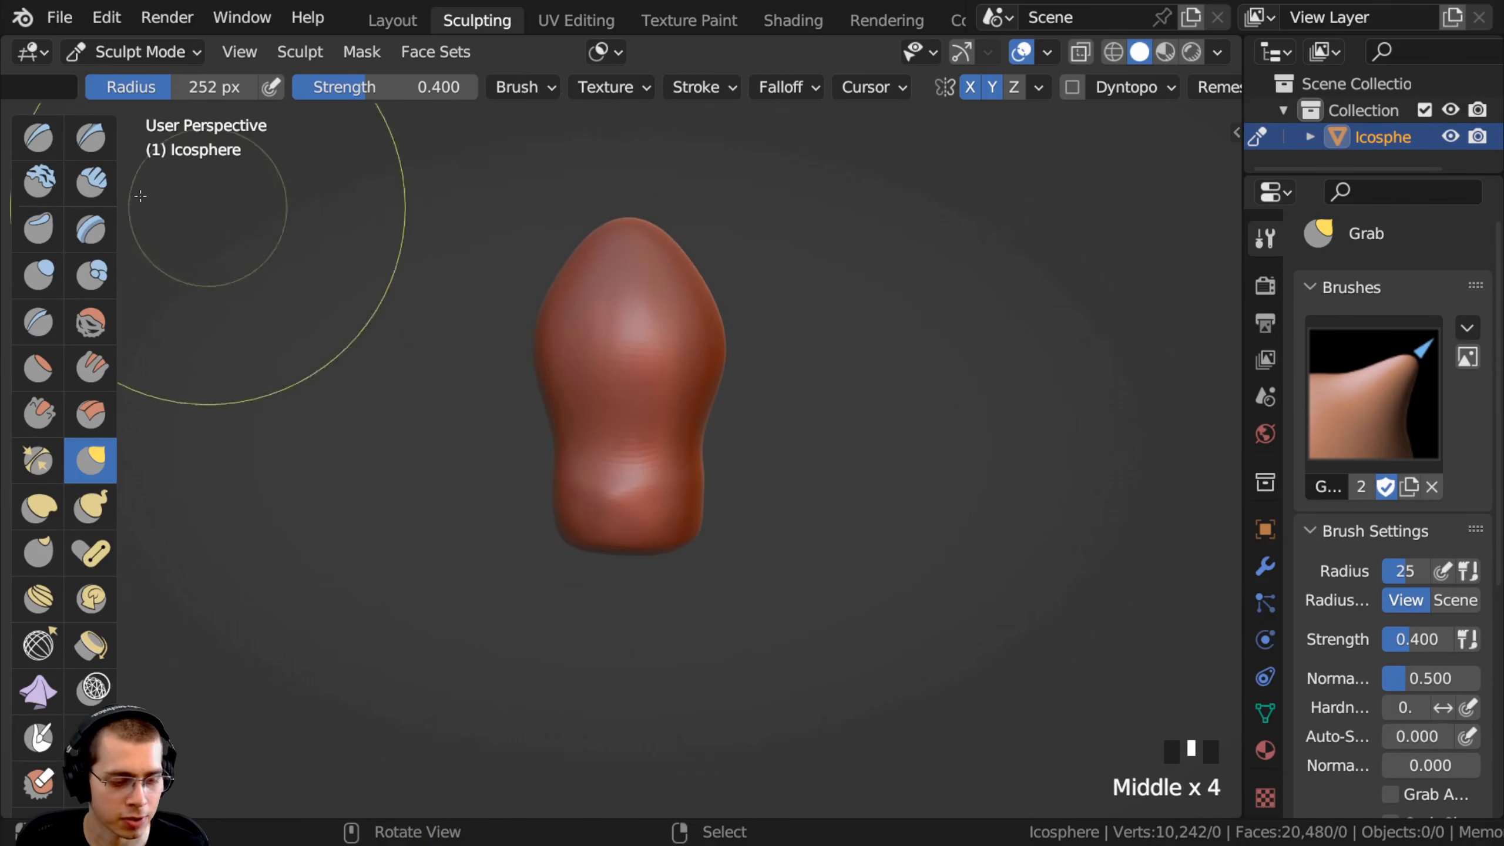
Switch to the Clay Strips brush at a 31 px radius and lay the first strokes down the middle of the mantle's side.
click(90, 182)
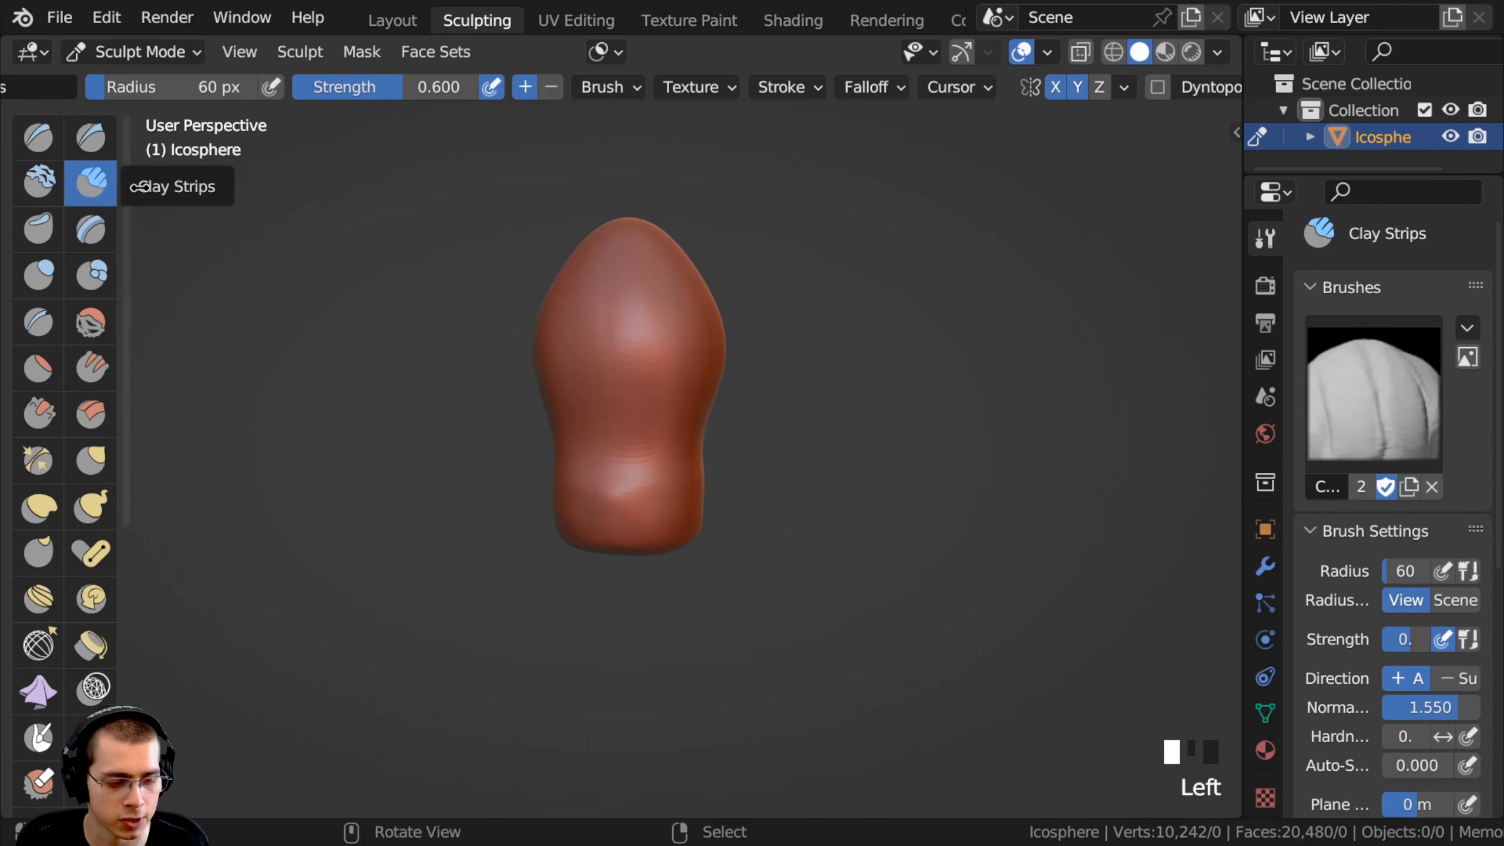
mouse_move(521, 417)
middle_down()
mouse_move(497, 420)
mouse_move(480, 497)
mouse_move(540, 421)
middle_up()
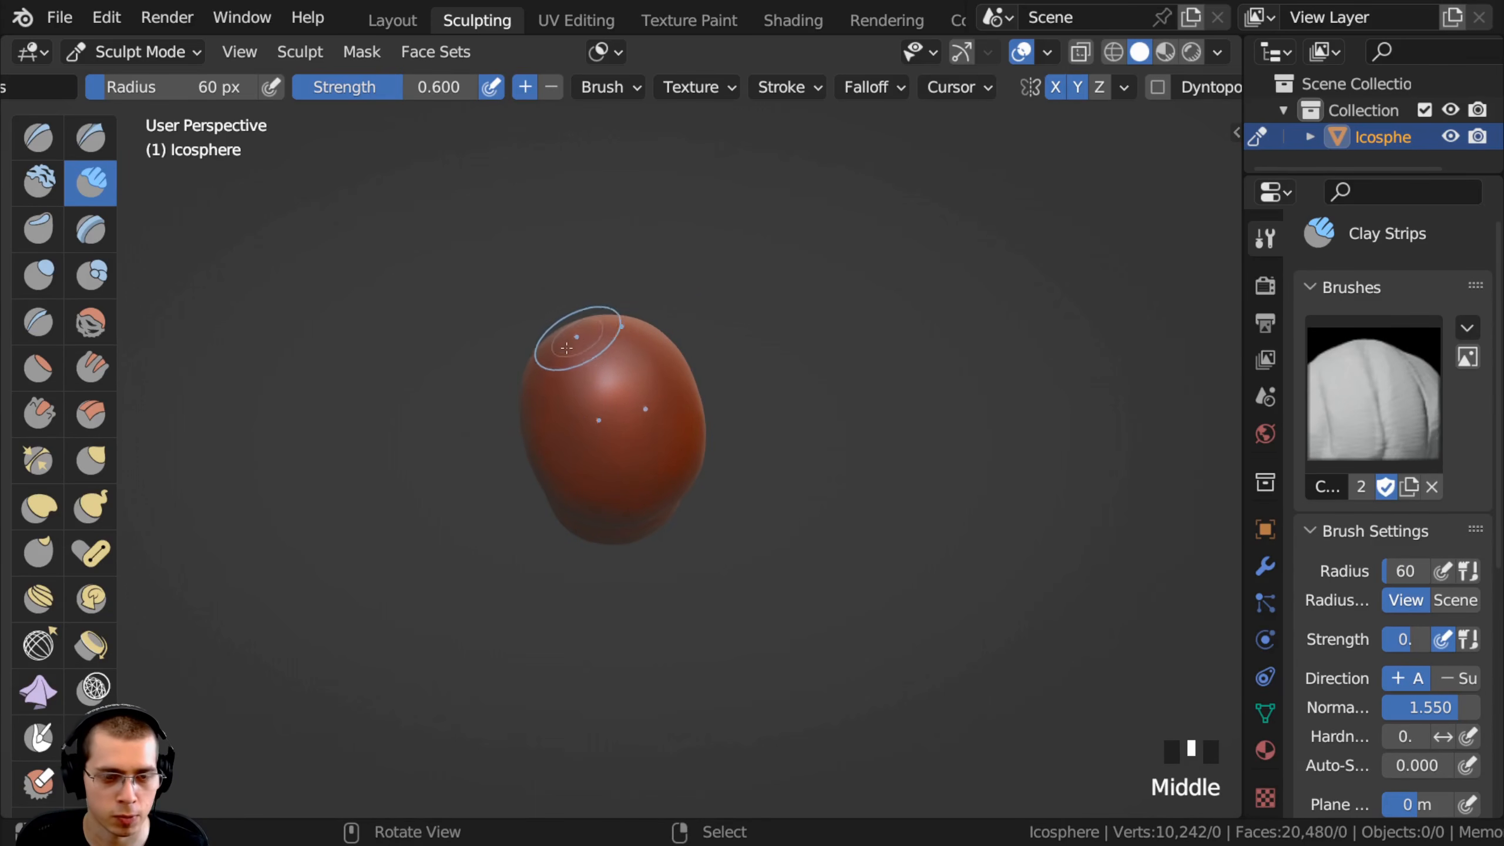
scroll(616, 320, up, 4)
key(f)
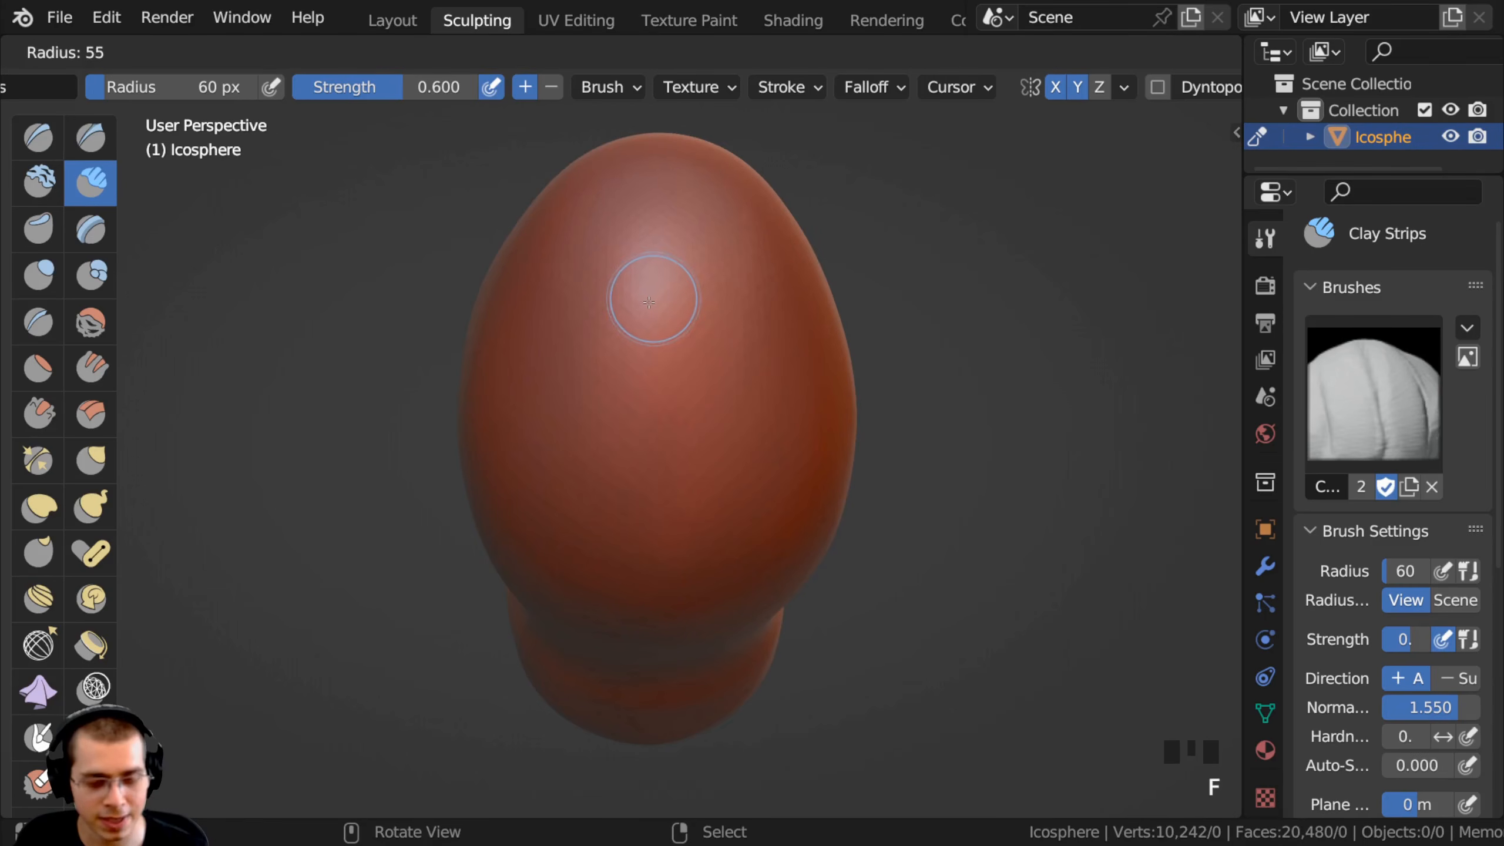
click(630, 309)
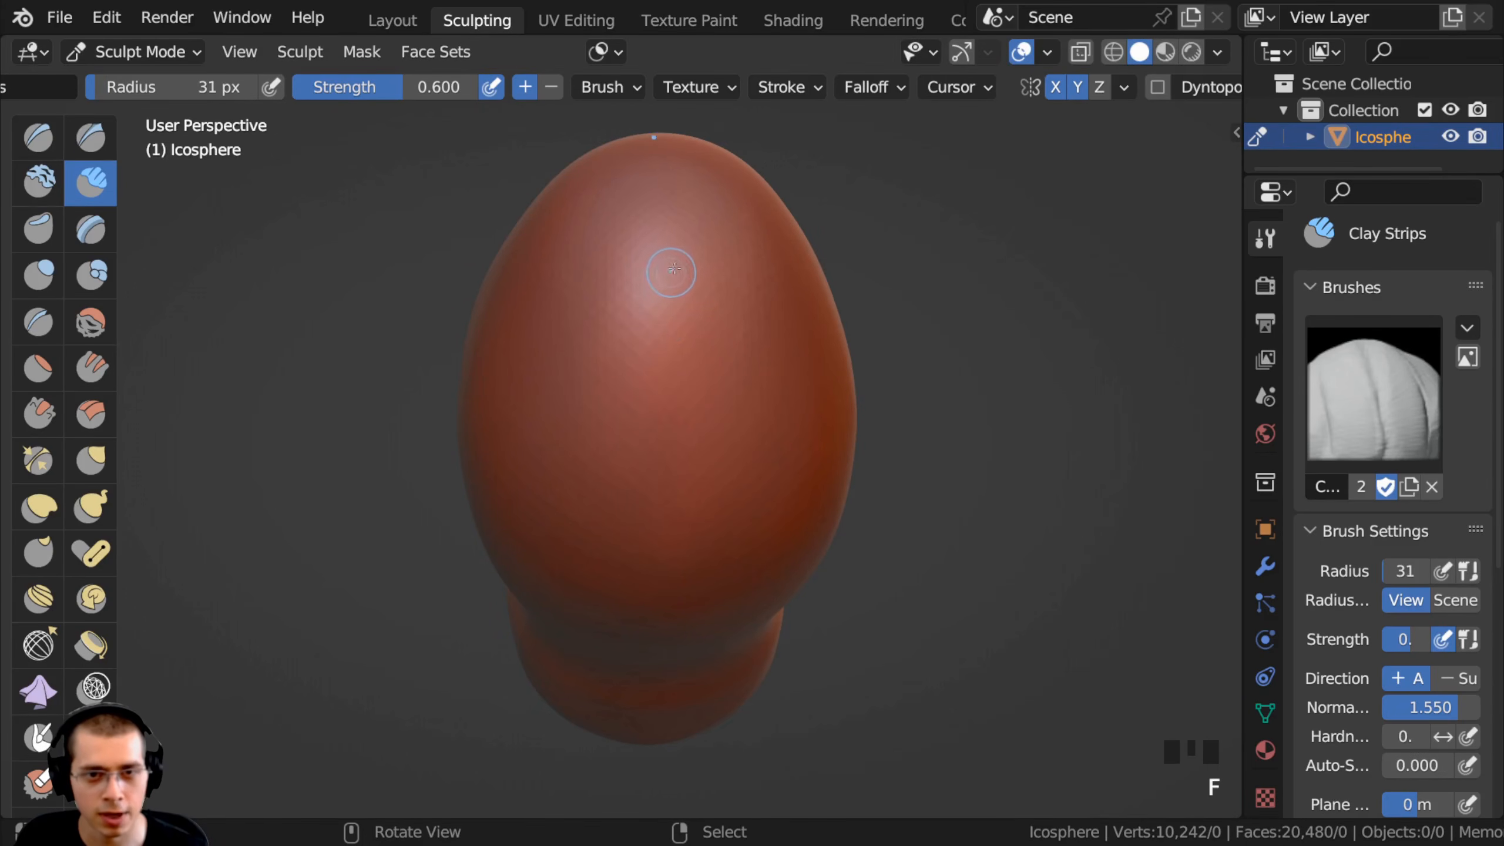
drag(684, 264, 684, 320)
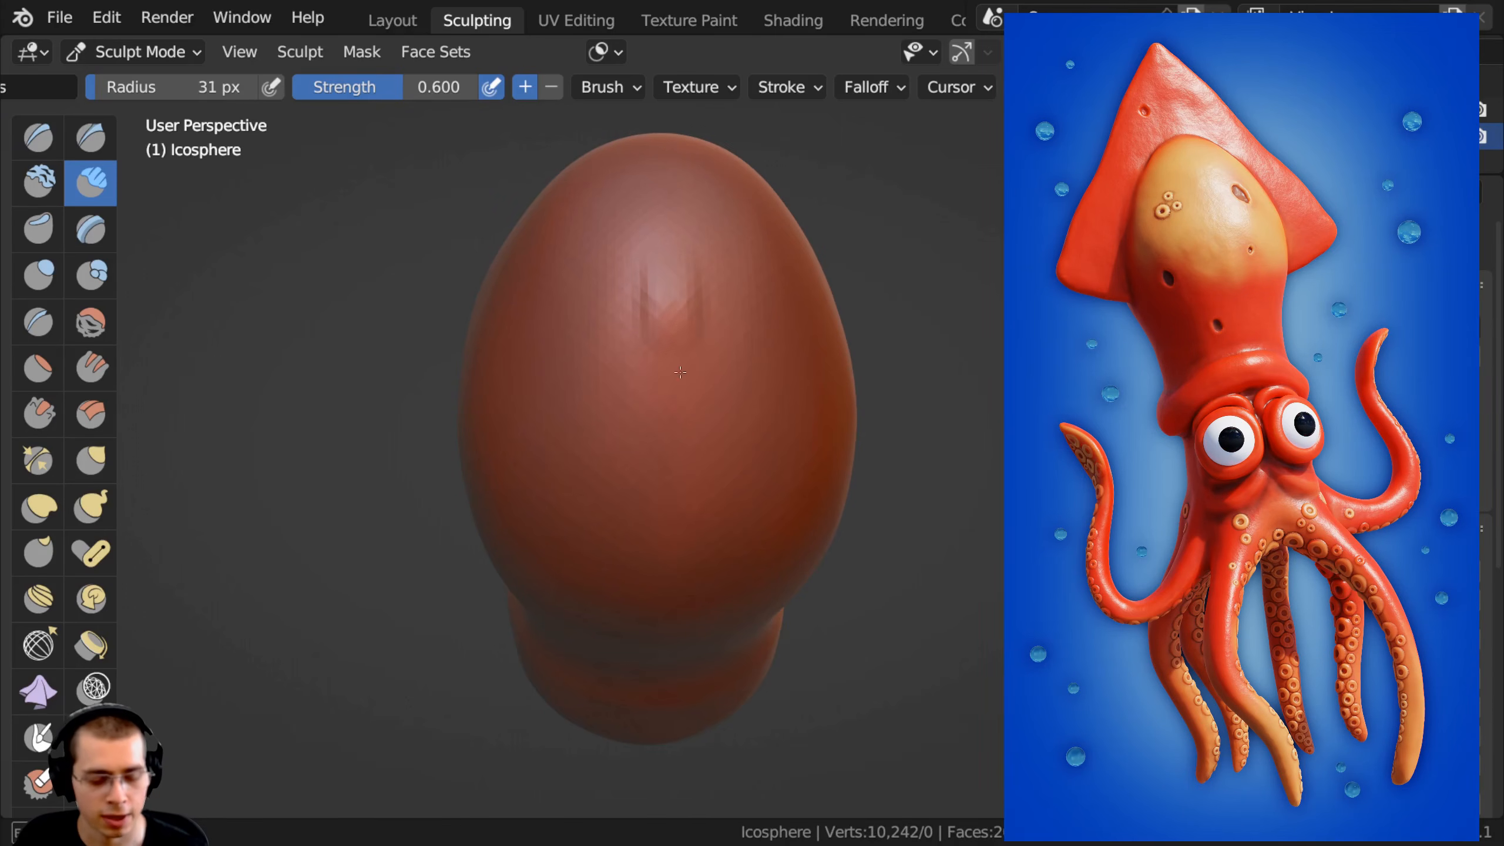
drag(662, 192, 669, 373)
drag(661, 145, 672, 423)
Build up a raised central ridge from the mantle's tip down its side with long Clay Strips strokes.
middle_drag(671, 409, 655, 299)
drag(655, 299, 653, 477)
drag(660, 175, 650, 495)
drag(661, 189, 663, 275)
drag(654, 557, 625, 240)
middle_drag(625, 240, 653, 198)
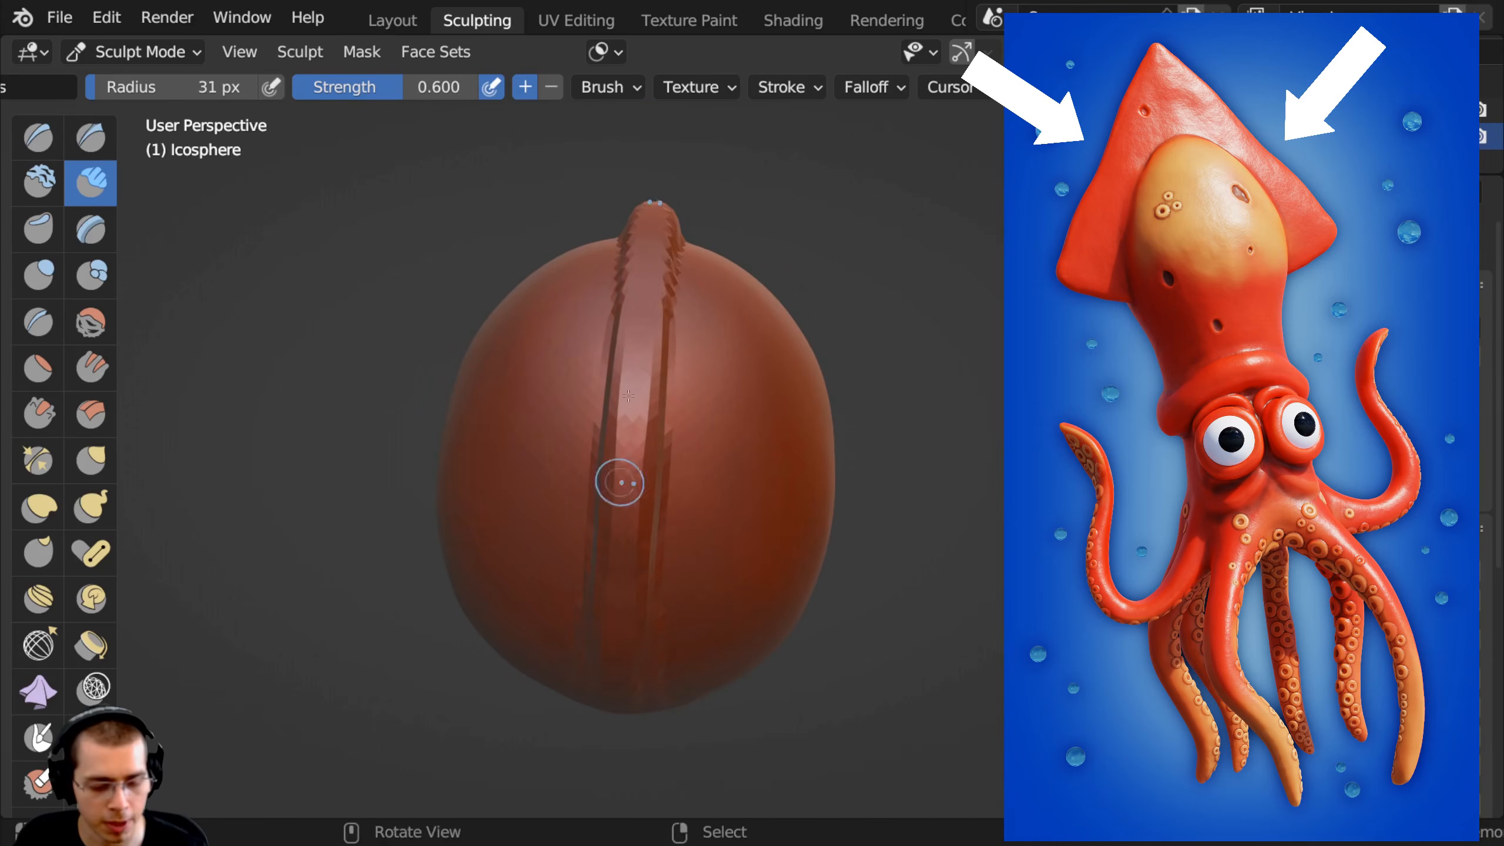
Enable Dyntopo, accepting the attribute data warning, and add Clay Strips strokes along the upper part of the ridge.
middle_drag(614, 591, 1042, 104)
scroll(1029, 90, down, 5)
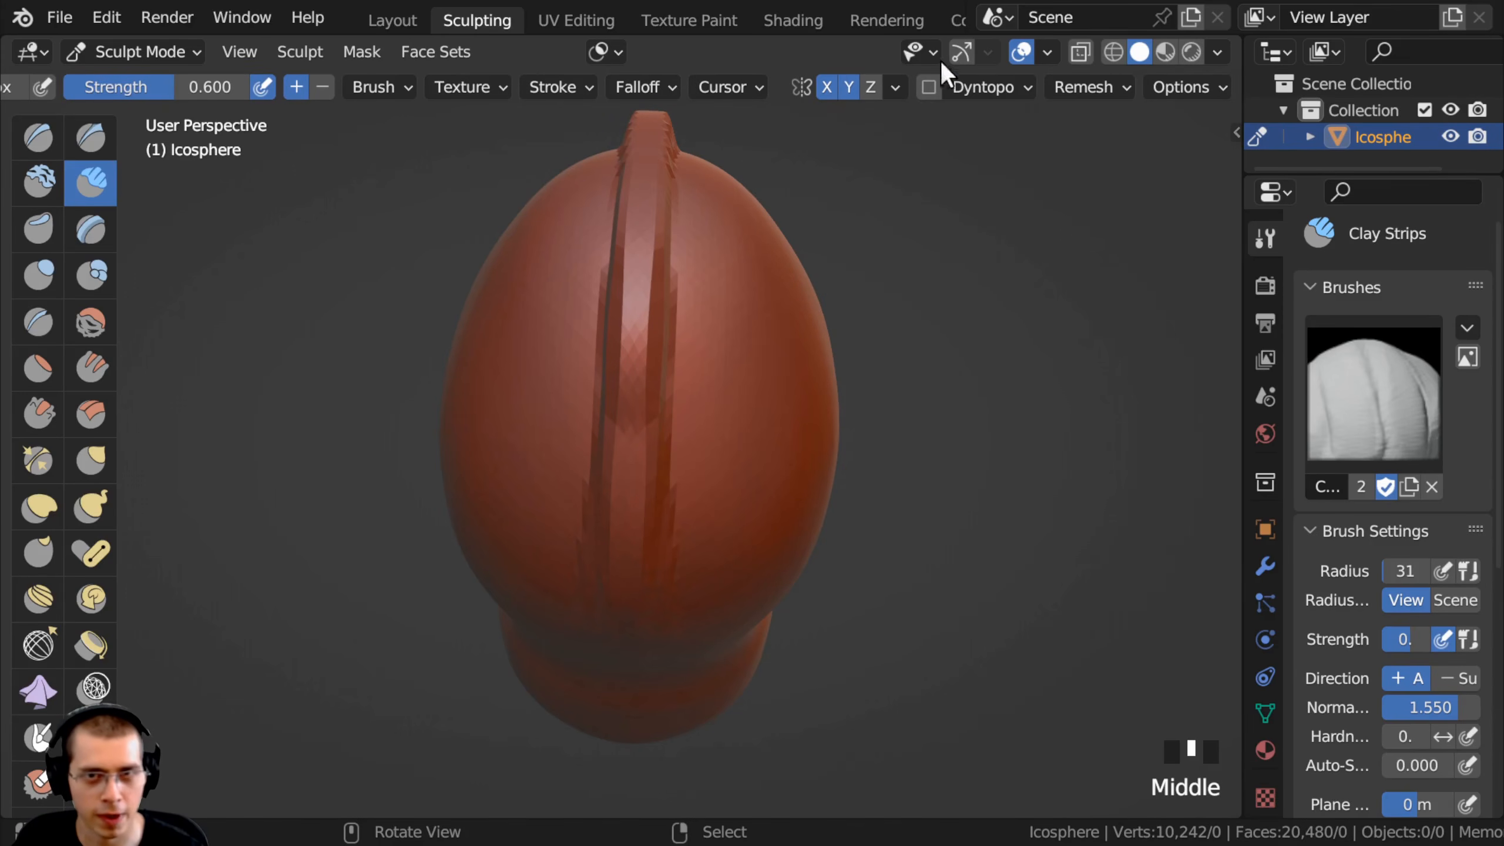
click(927, 88)
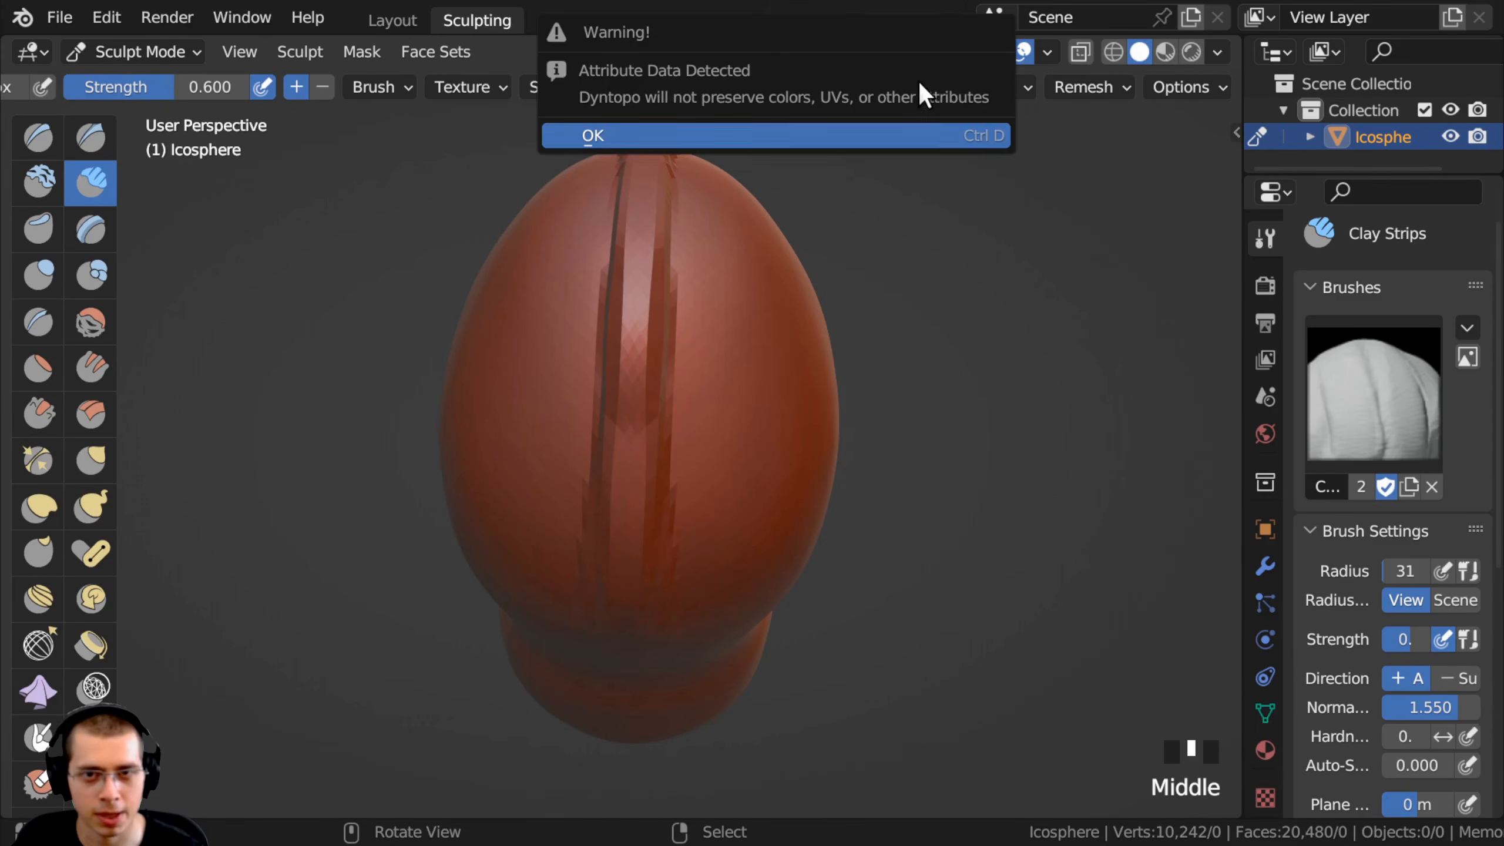
click(912, 138)
drag(619, 204, 627, 169)
drag(621, 213, 633, 169)
drag(628, 355, 633, 178)
drag(649, 270, 617, 373)
mouse_move(617, 373)
middle_down()
mouse_move(614, 263)
mouse_move(619, 356)
middle_up()
drag(618, 375, 627, 256)
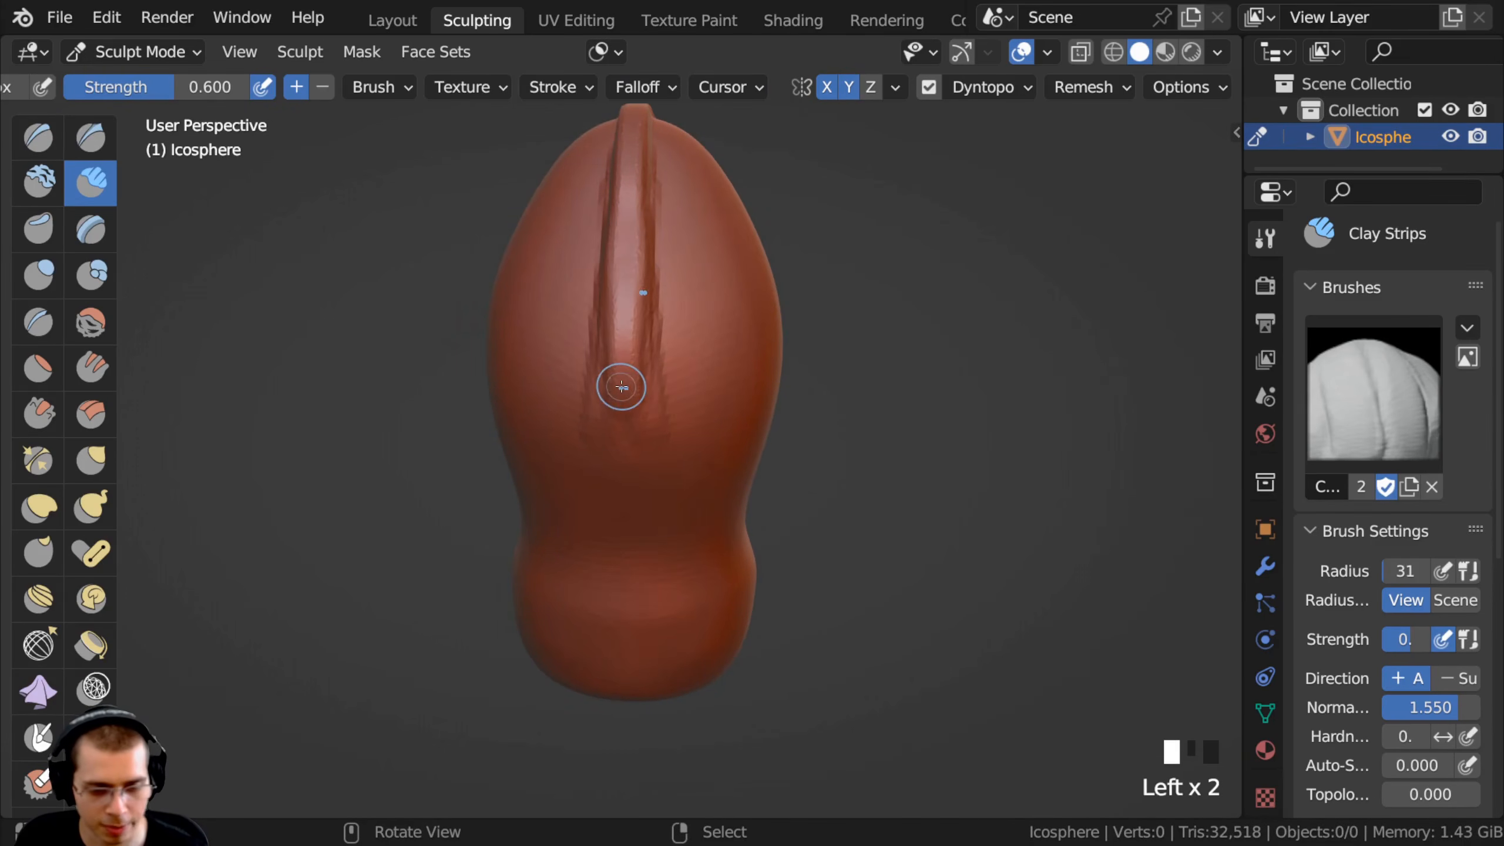
Keep the Dyntopo detail size at 3.0 and thicken the ridge down toward the waist with more Clay Strips strokes.
click(978, 87)
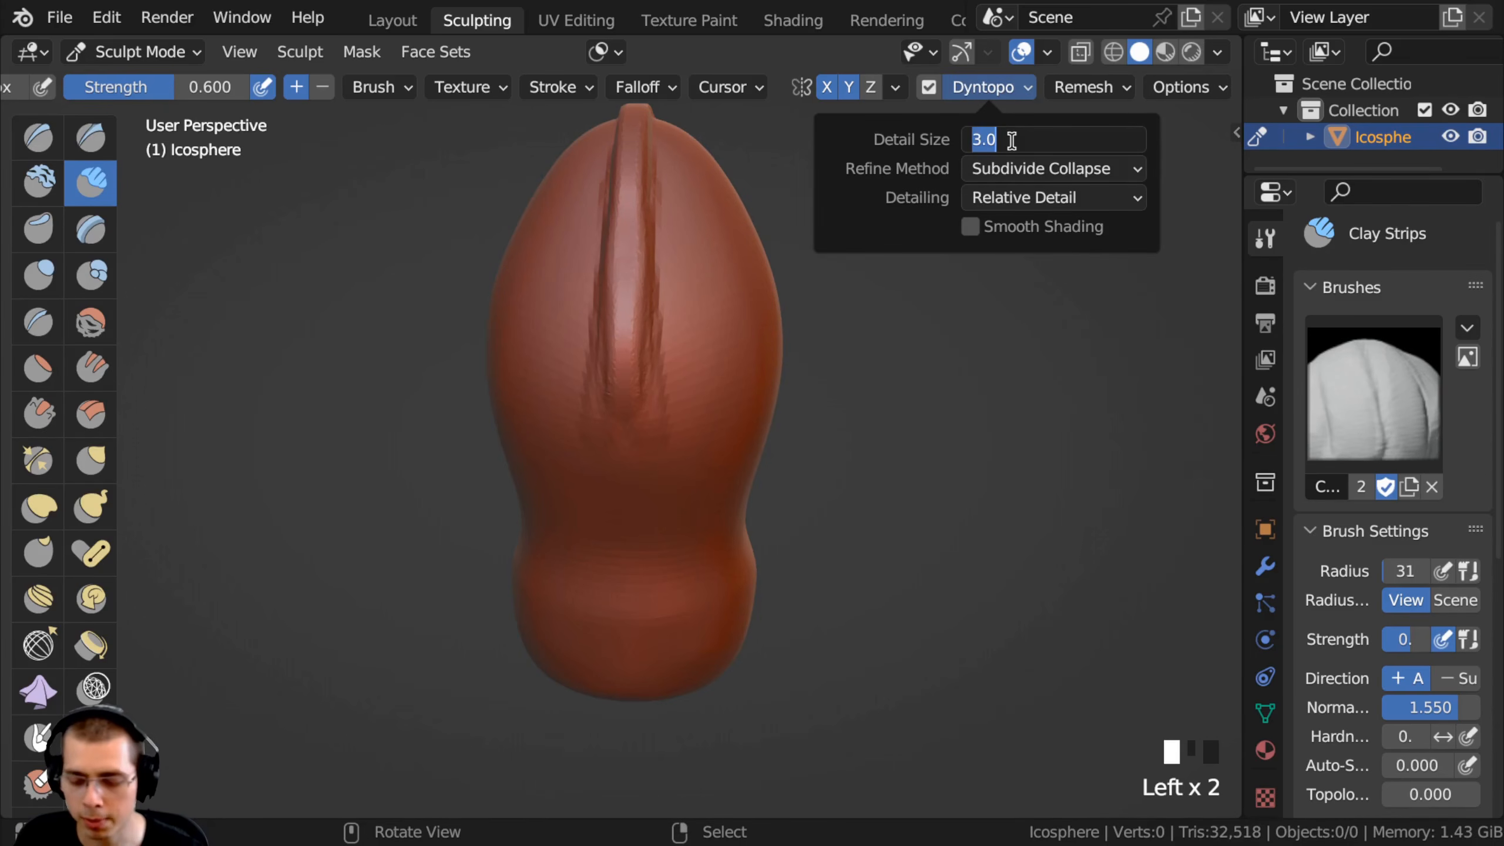
key(Return)
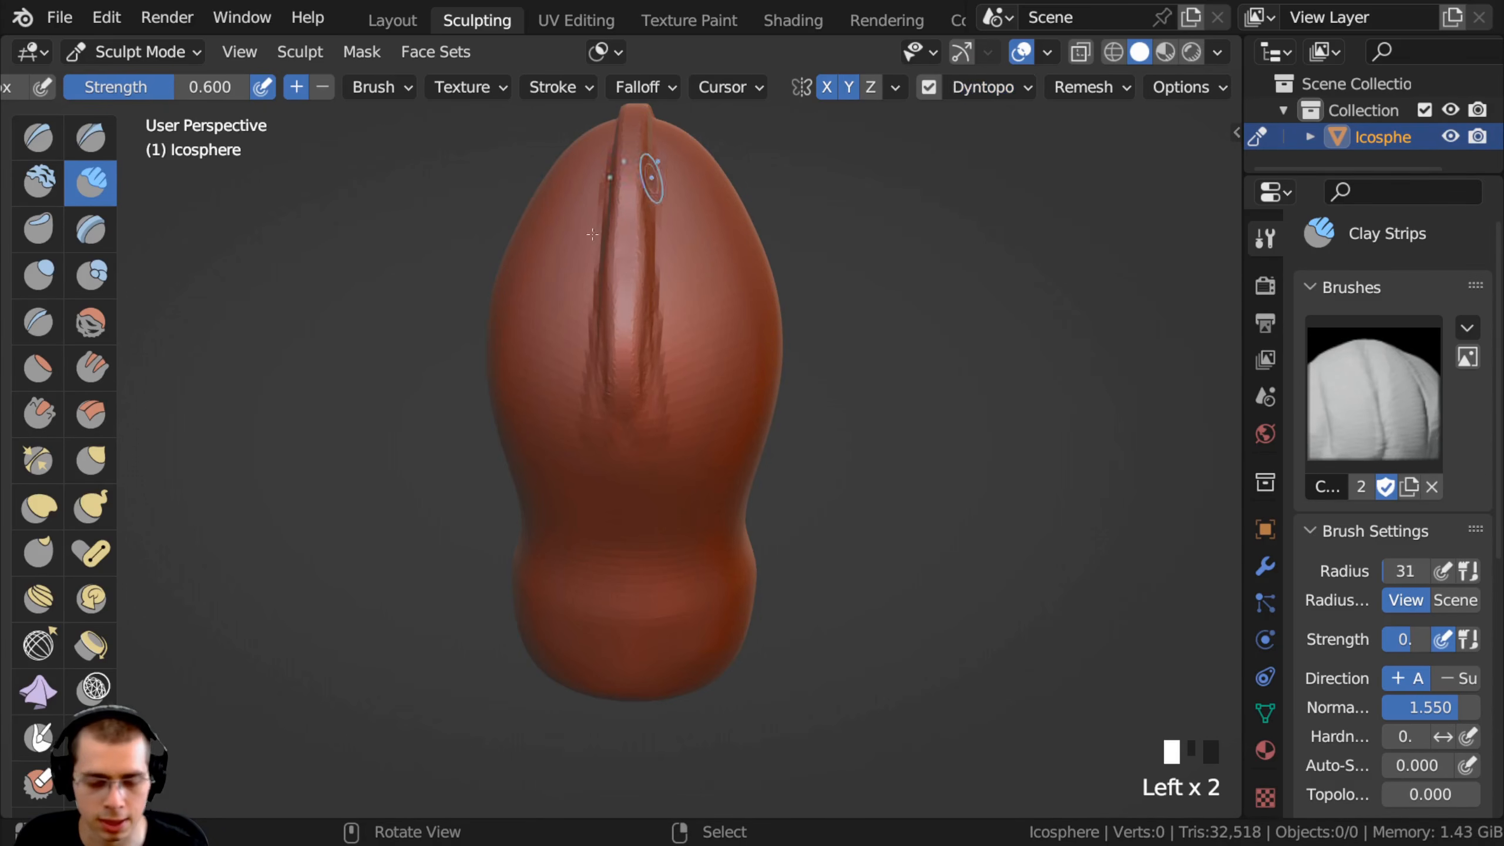
ctrl+middle_drag(623, 363, 618, 376)
drag(618, 376, 628, 161)
middle_drag(628, 161, 626, 324)
drag(625, 369, 635, 255)
middle_drag(634, 255, 627, 356)
drag(627, 356, 604, 551)
Switch to the Mask brush at 35 px radius and 0.500 strength and paint a mask on the mantle beside the ridge.
mouse_move(604, 554)
middle_down()
mouse_move(591, 480)
mouse_move(668, 460)
mouse_move(651, 235)
middle_up()
mouse_move(799, 308)
middle_down()
mouse_move(735, 332)
mouse_move(440, 350)
middle_up()
scroll(654, 418, up, 2)
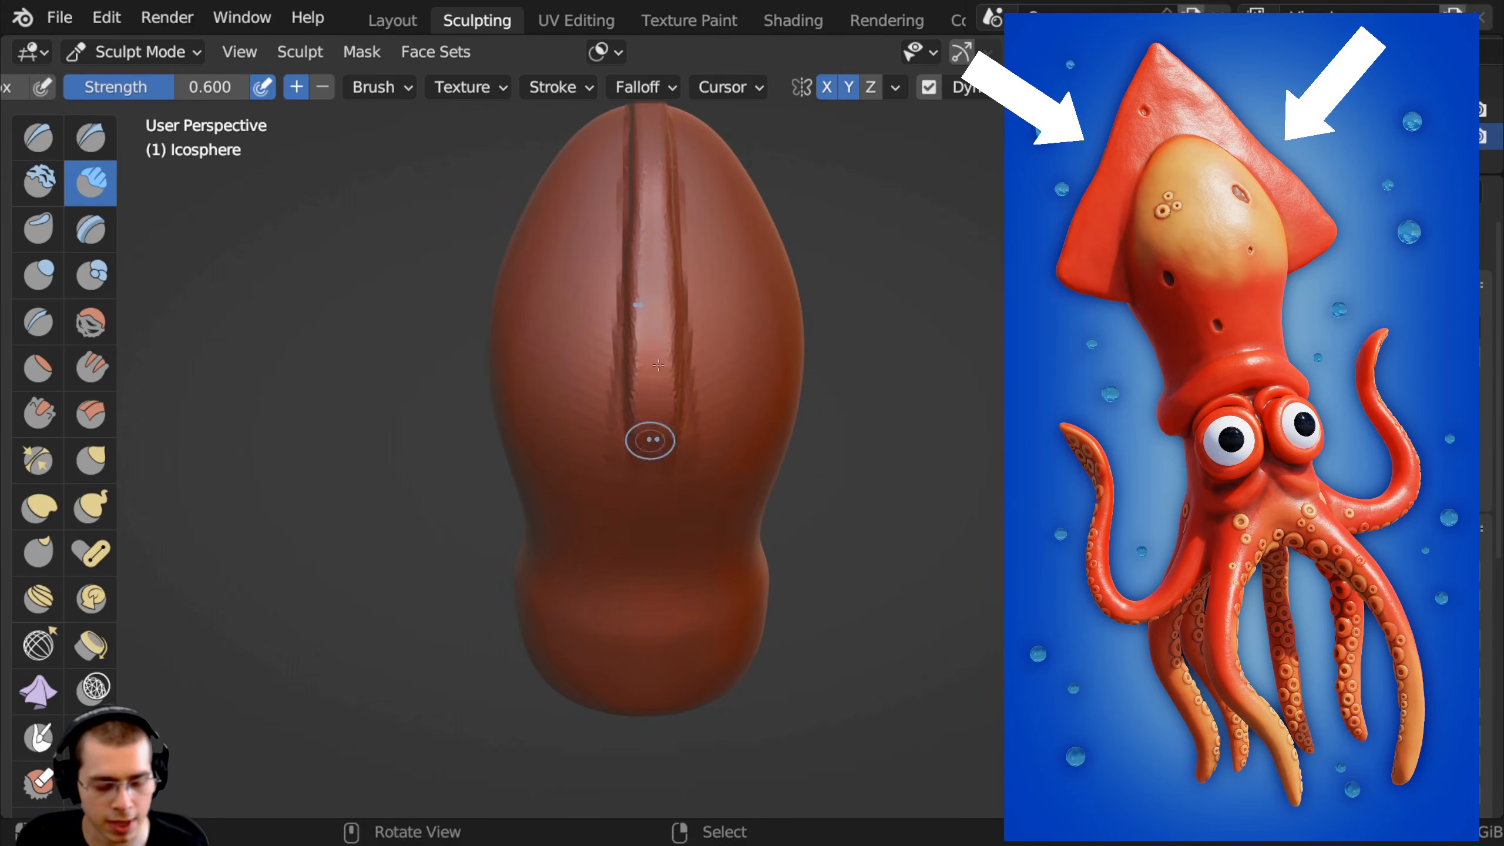
middle_drag(661, 278, 693, 379)
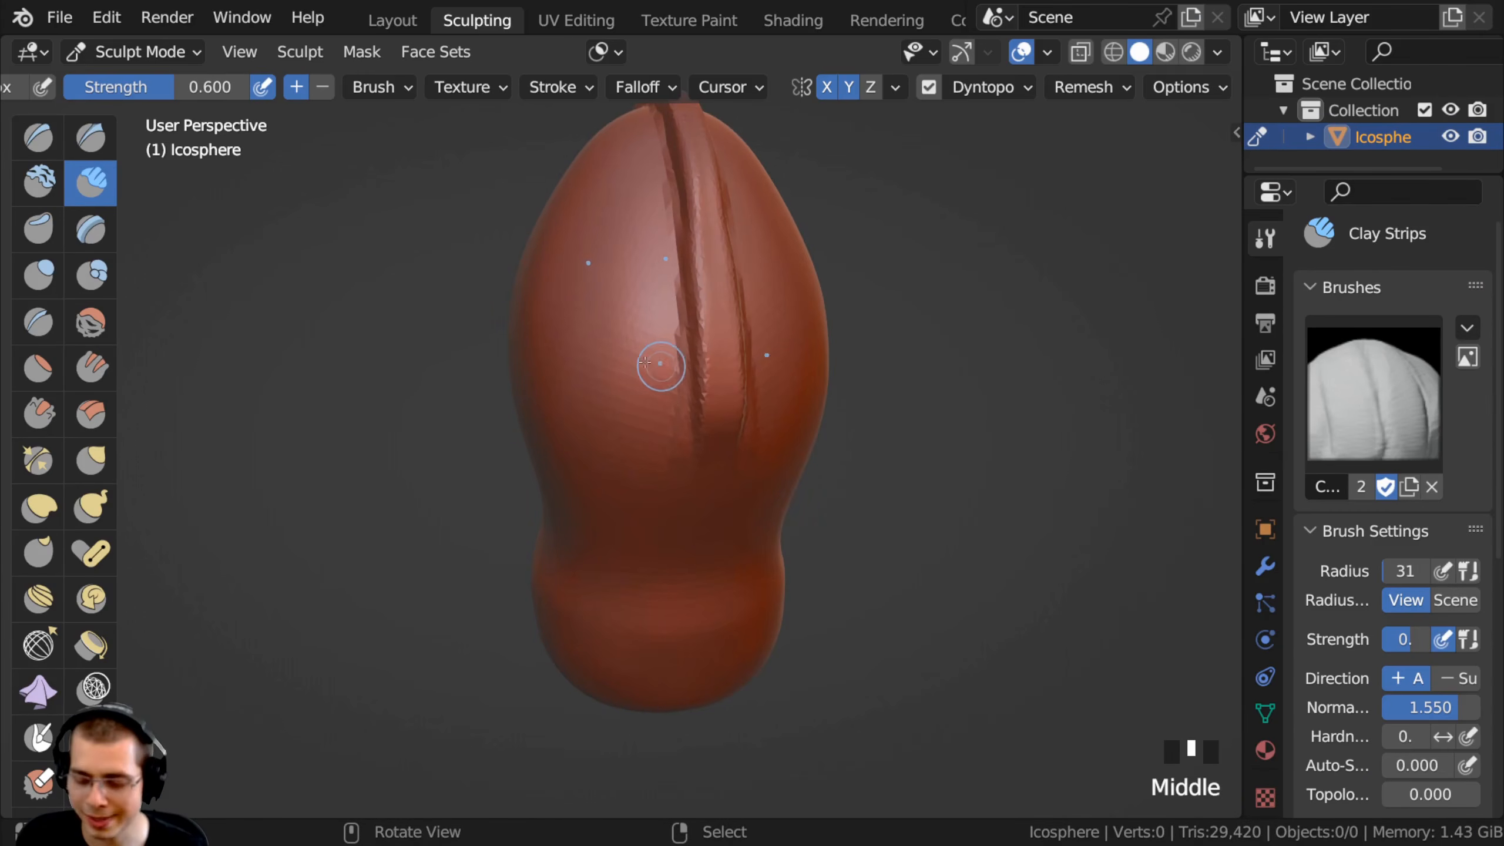
key(m)
mouse_move(617, 352)
shift+middle_down()
mouse_move(712, 406)
mouse_move(662, 189)
shift+middle_up()
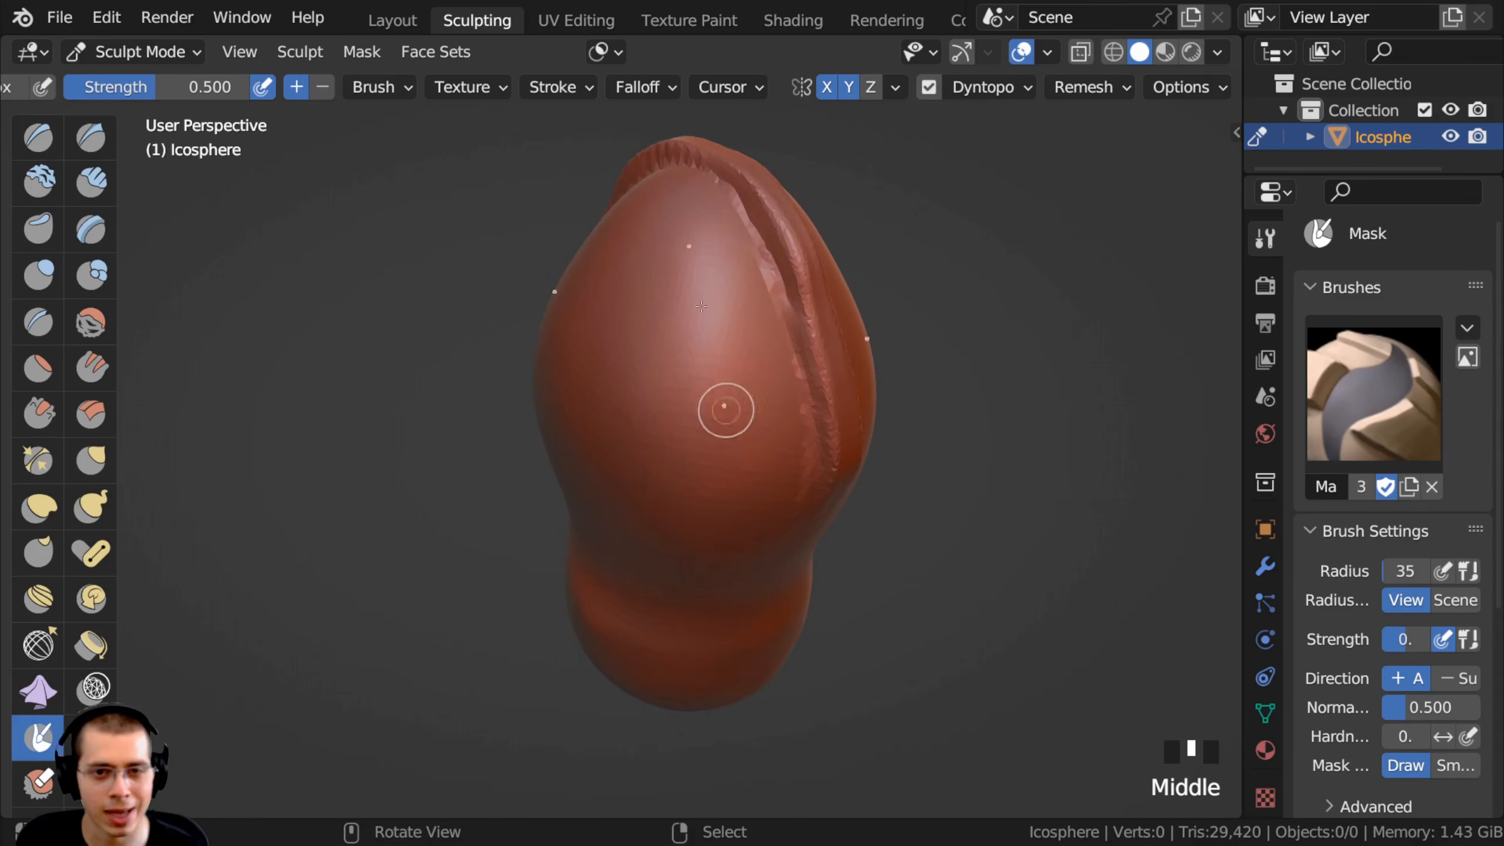
drag(741, 319, 714, 270)
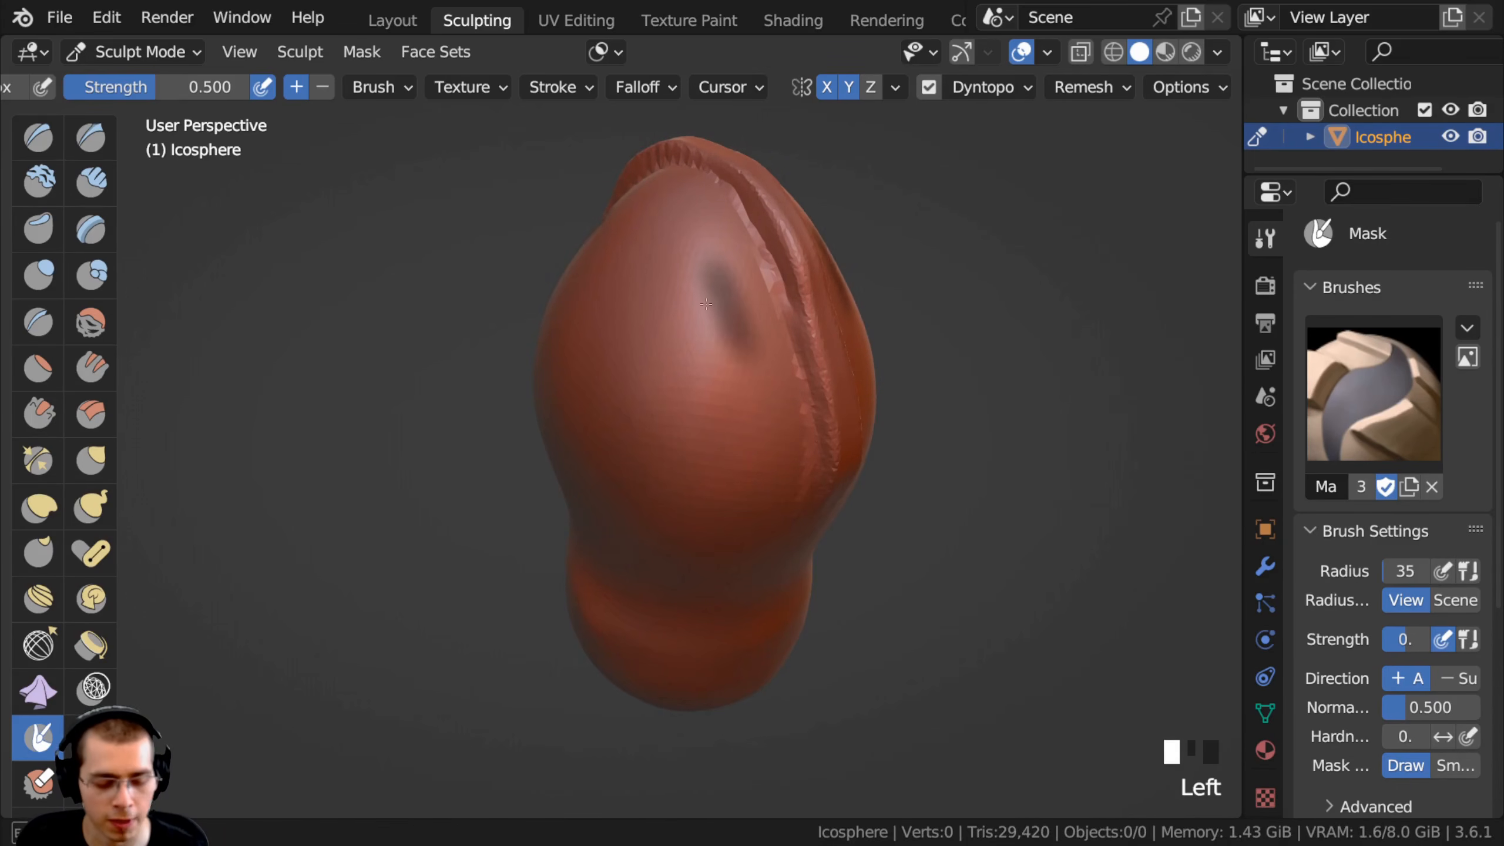
middle_drag(714, 270, 715, 360)
drag(716, 360, 755, 404)
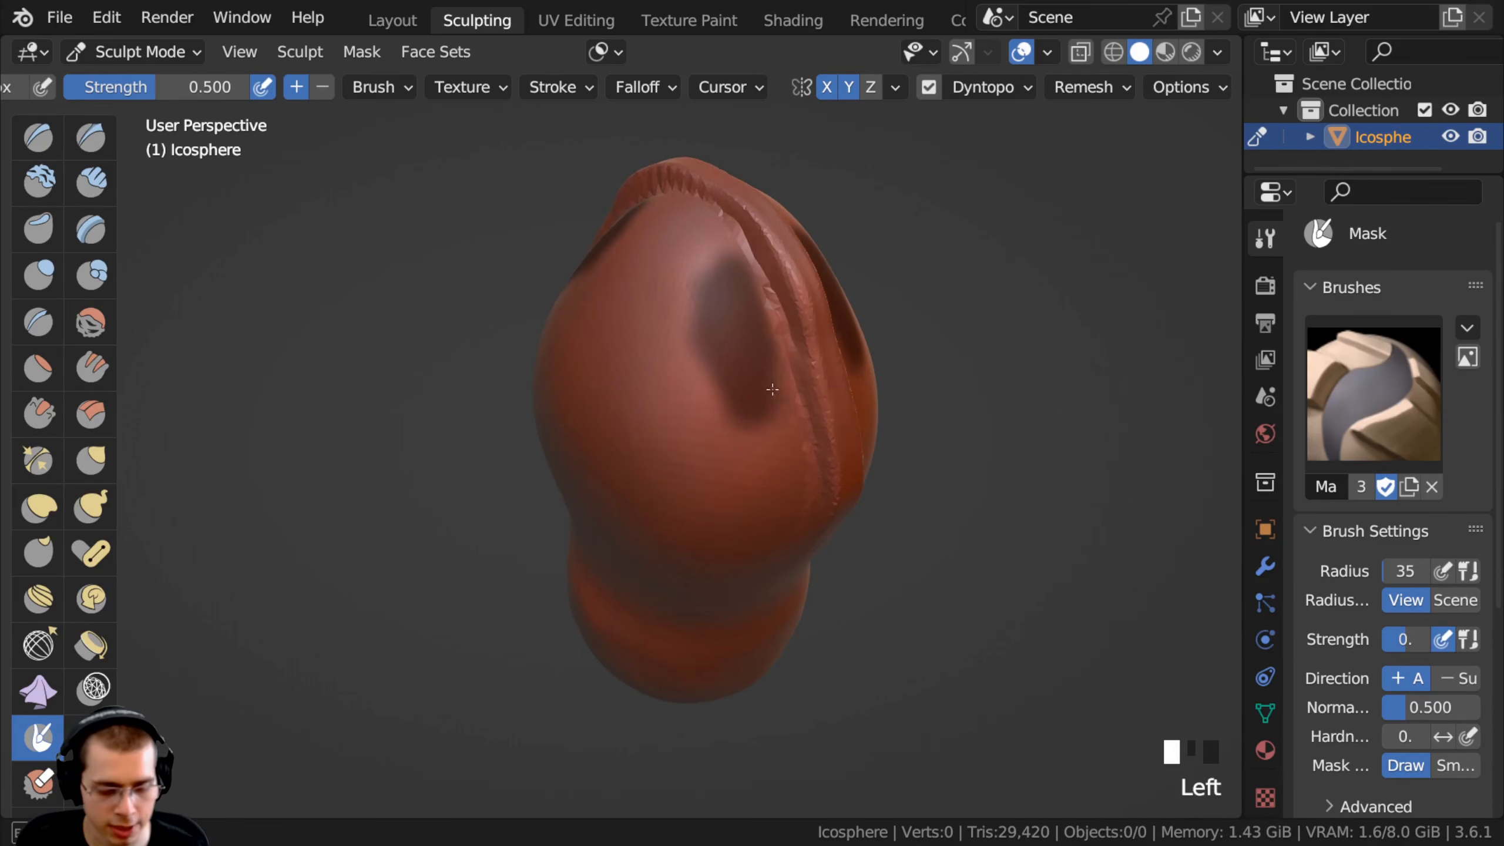
drag(723, 352, 720, 419)
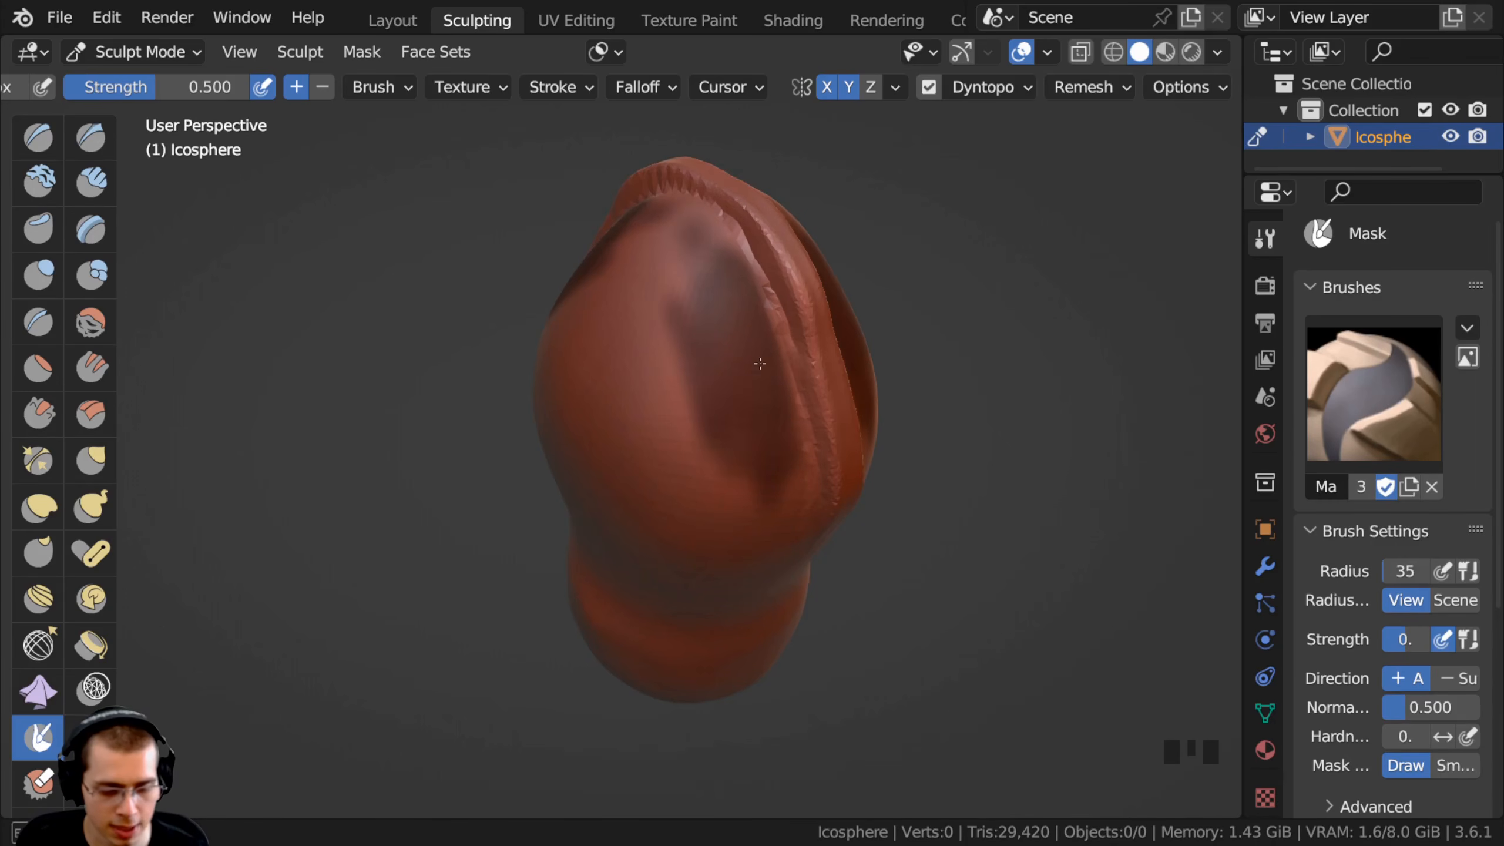
Extend the mask along the ridge and around its lower end above the waist.
middle_drag(760, 361, 751, 341)
drag(750, 341, 776, 409)
middle_drag(776, 408, 722, 329)
drag(722, 329, 715, 485)
middle_drag(716, 485, 686, 320)
drag(687, 321, 709, 434)
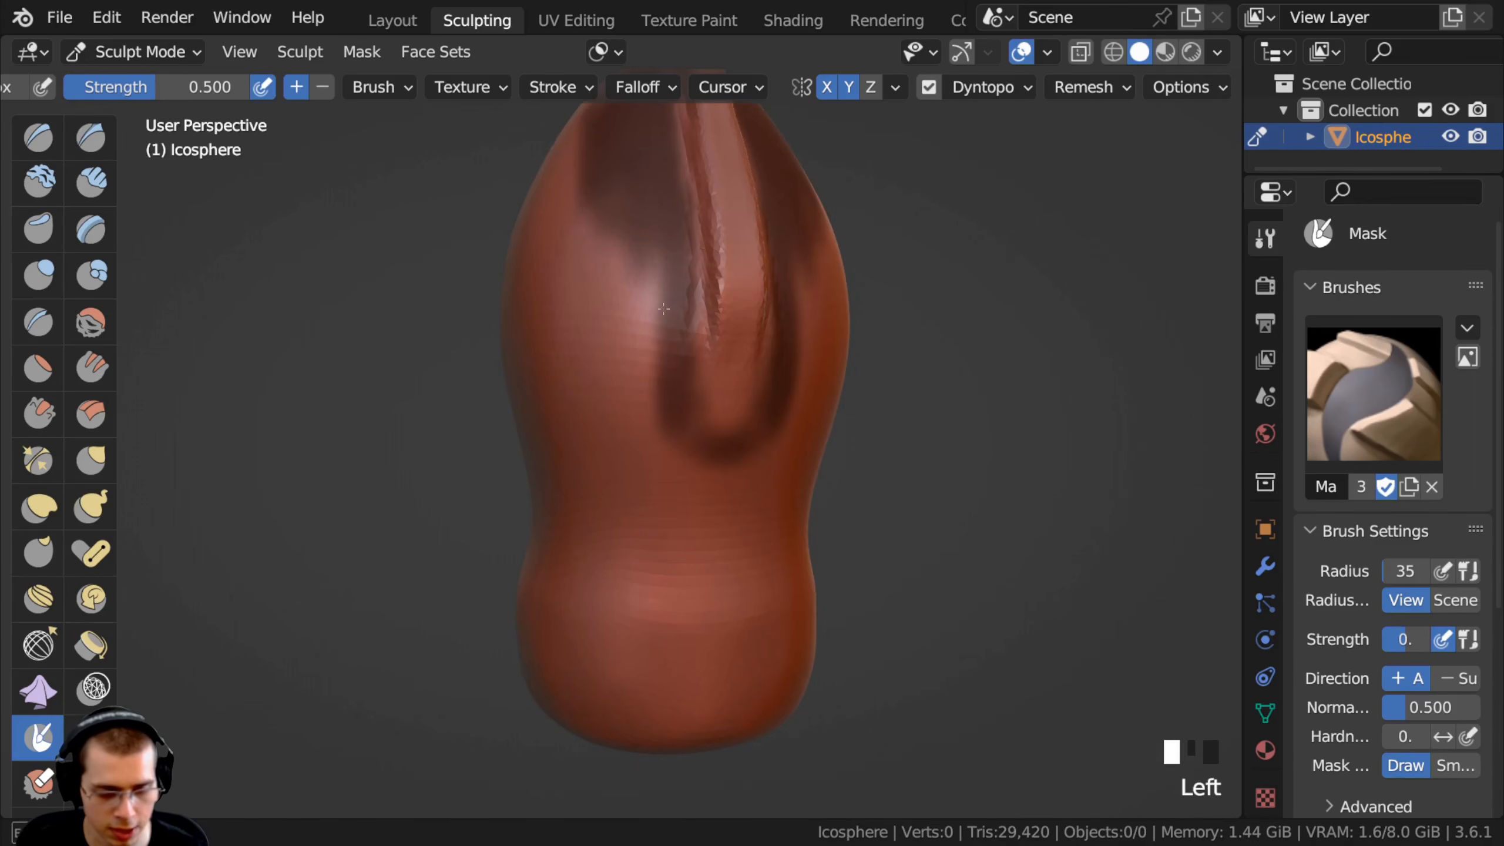
middle_drag(662, 278, 728, 323)
drag(729, 322, 715, 452)
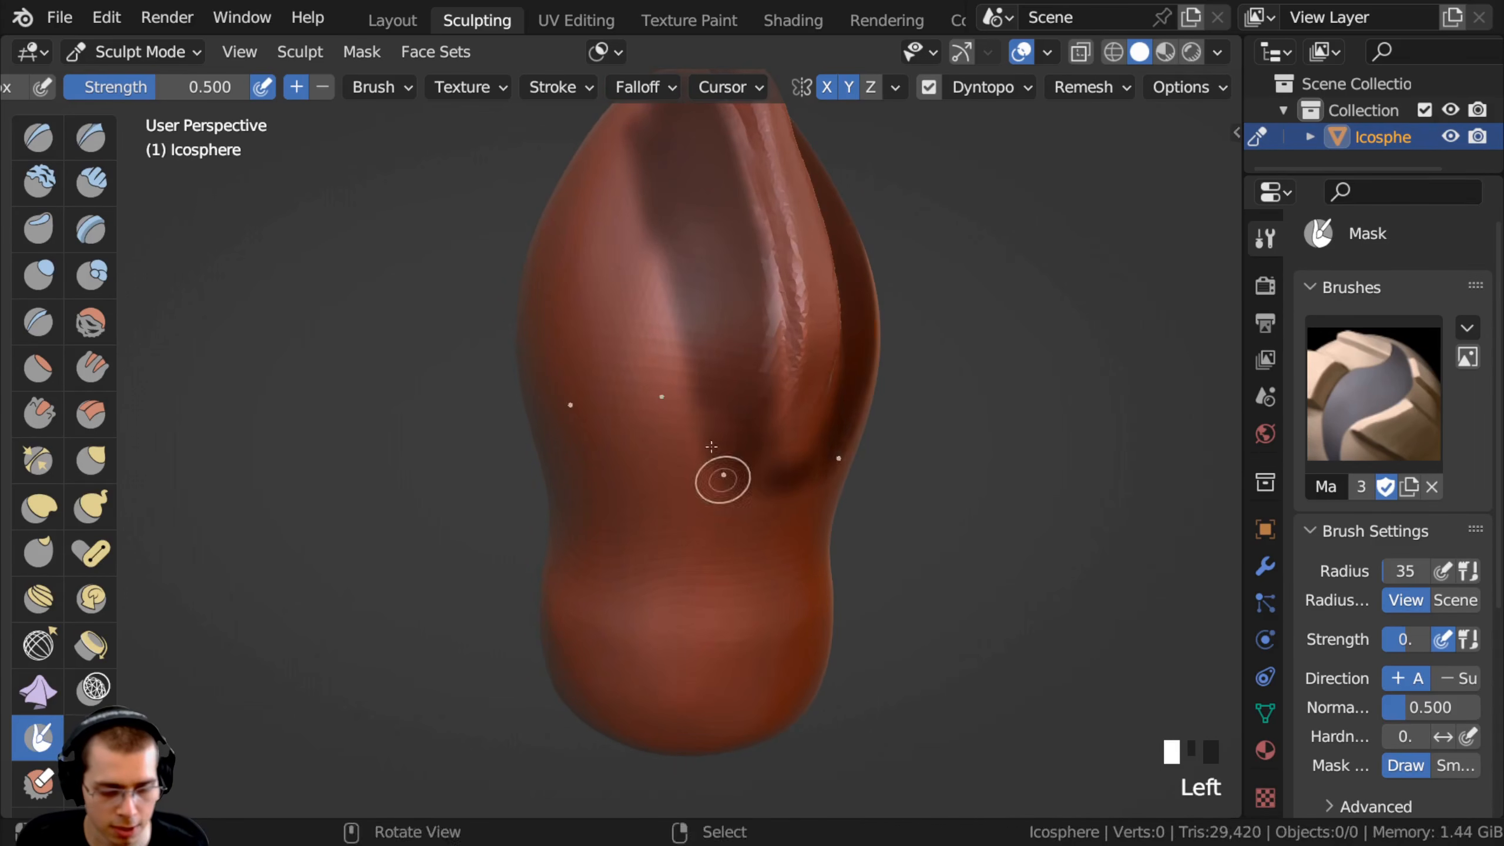
middle_drag(715, 453, 688, 409)
drag(689, 409, 712, 448)
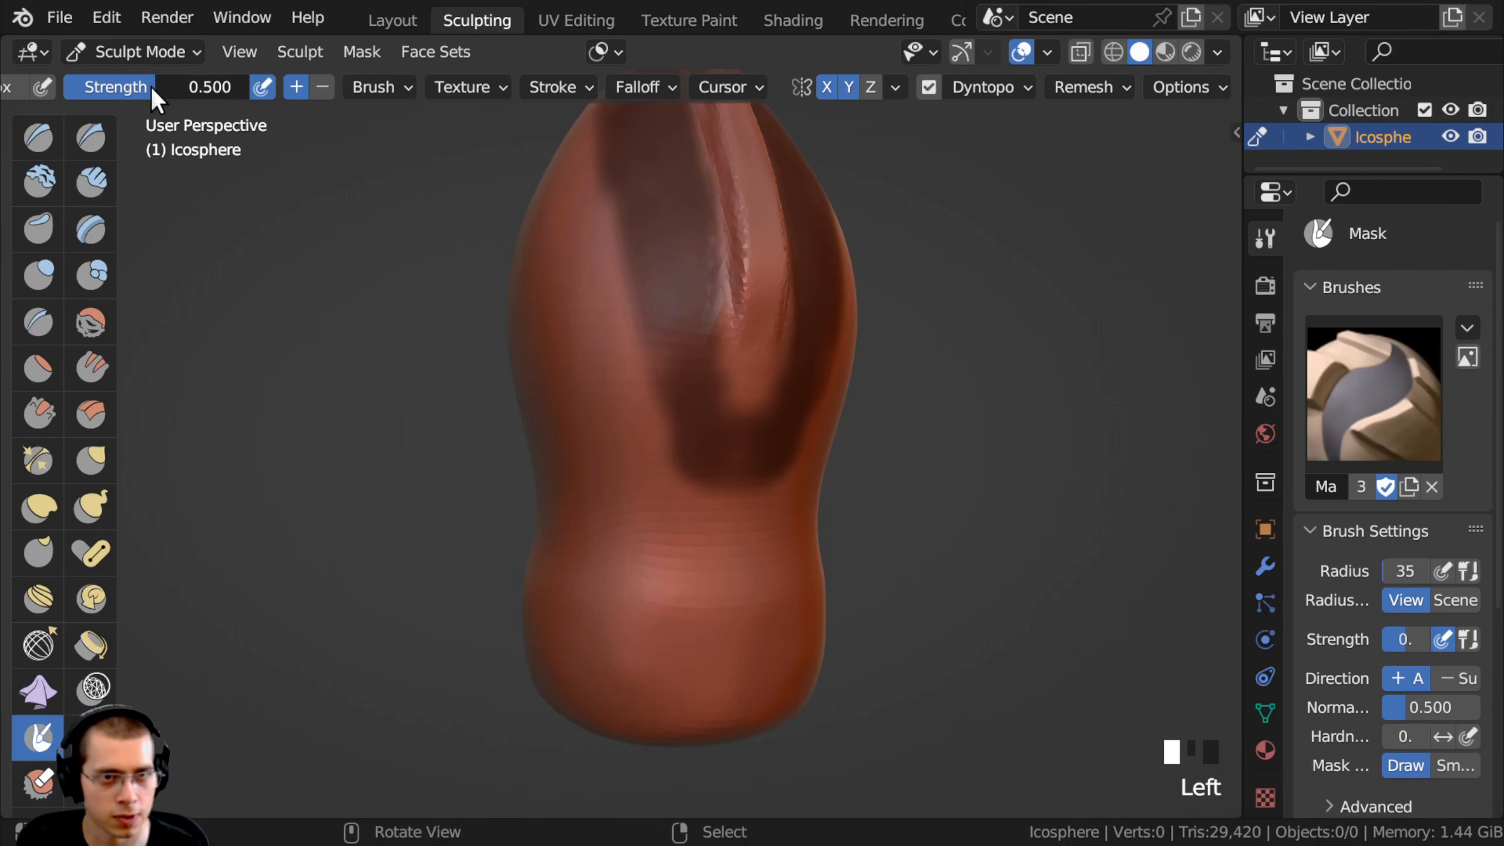
Set the Mask brush strength to 1.000 and widen the solid mask across the mantle beside the ridge.
drag(155, 87, 320, 108)
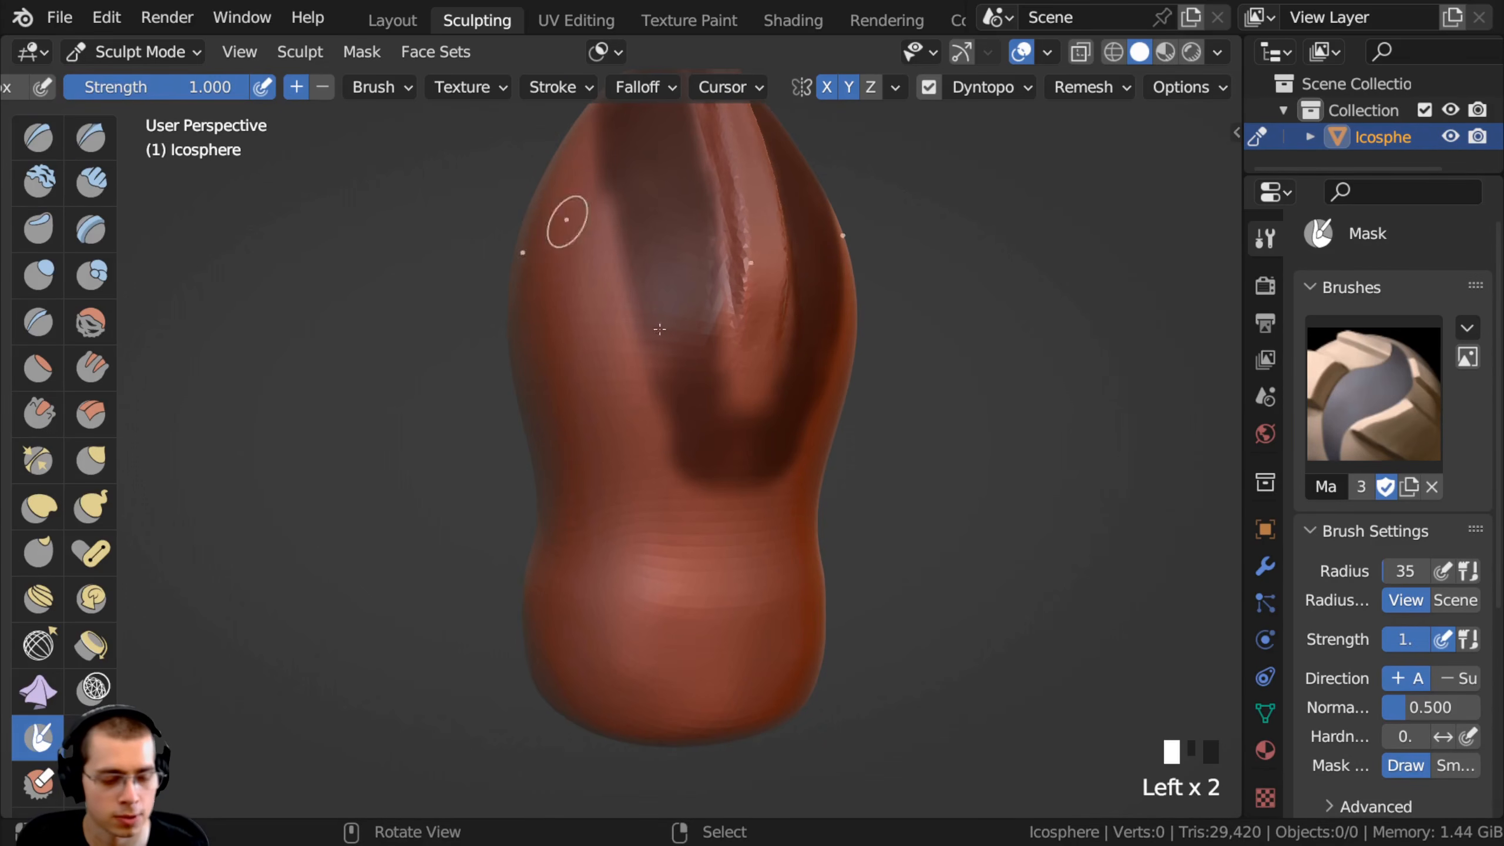
click(673, 360)
drag(656, 443, 631, 261)
middle_drag(632, 261, 644, 397)
drag(644, 397, 631, 222)
middle_drag(631, 222, 675, 332)
drag(675, 332, 666, 267)
middle_drag(666, 267, 720, 414)
mouse_move(719, 414)
mouse_down()
mouse_move(690, 332)
mouse_move(706, 336)
mouse_up()
middle_drag(693, 332, 698, 373)
drag(693, 355, 652, 291)
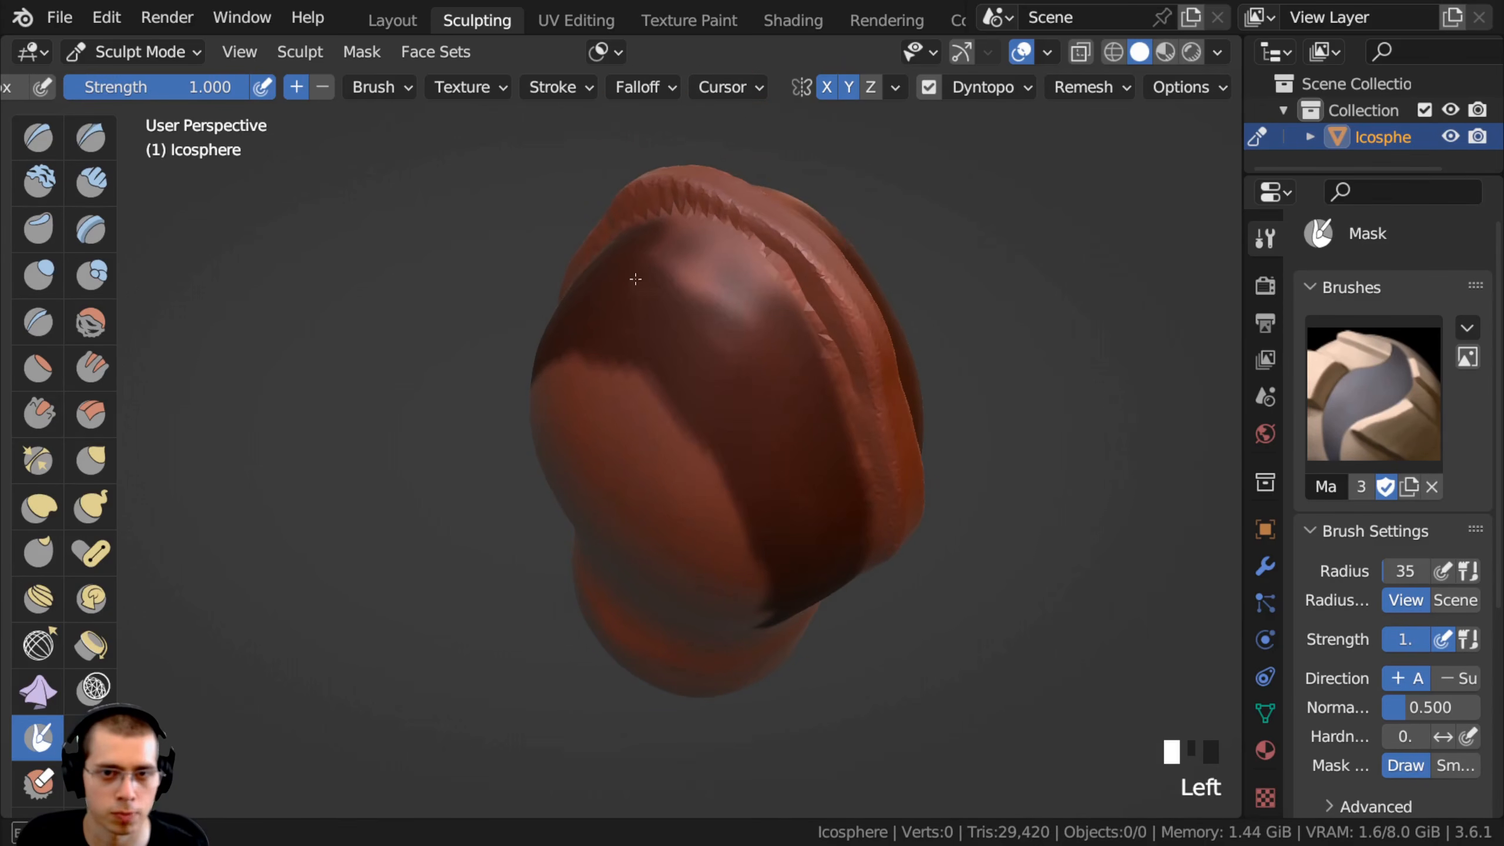
Fill the remaining mask gaps near the mantle's tip and along the ridge's edges.
middle_drag(726, 361, 723, 367)
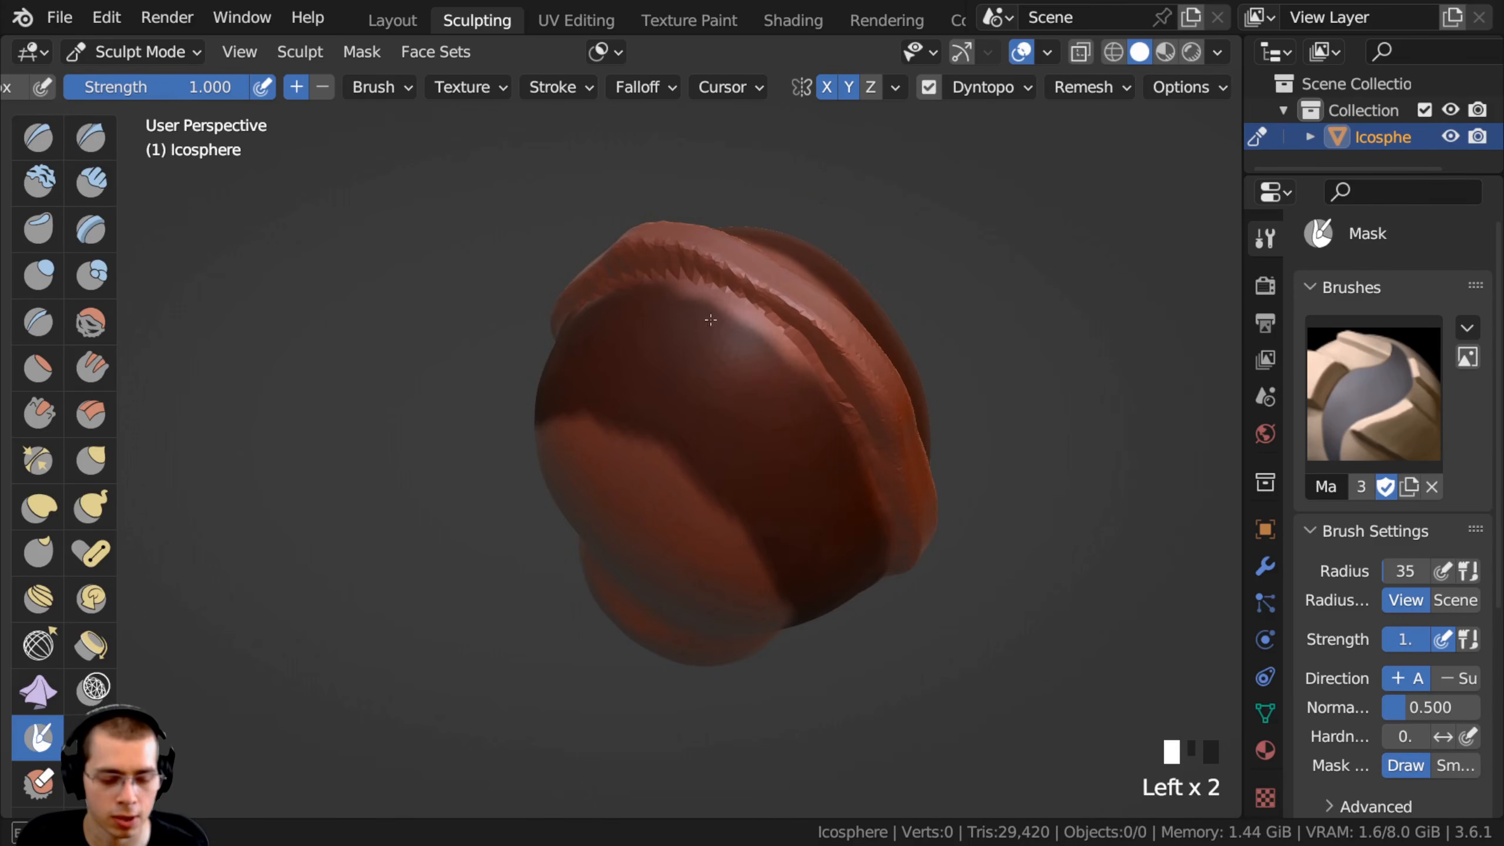
drag(723, 330, 756, 345)
middle_drag(757, 409, 751, 332)
drag(721, 303, 712, 288)
middle_drag(756, 440, 753, 362)
ctrl+middle_drag(710, 284, 657, 299)
mouse_move(632, 285)
mouse_down()
mouse_move(710, 332)
mouse_move(740, 382)
mouse_up()
middle_drag(743, 379, 657, 344)
drag(666, 308, 719, 456)
middle_drag(729, 438, 682, 429)
drag(682, 429, 693, 464)
middle_drag(594, 279, 676, 320)
mouse_move(676, 320)
mouse_down()
mouse_move(672, 336)
mouse_move(690, 321)
mouse_move(694, 355)
mouse_up()
Switch to the Grab brush at a 185 px radius and pull the unmasked ridge upward above the mantle's tip.
ctrl+middle_drag(681, 379, 657, 504)
mouse_move(652, 486)
middle_down()
mouse_move(464, 424)
mouse_move(633, 415)
mouse_move(608, 312)
mouse_move(595, 324)
middle_up()
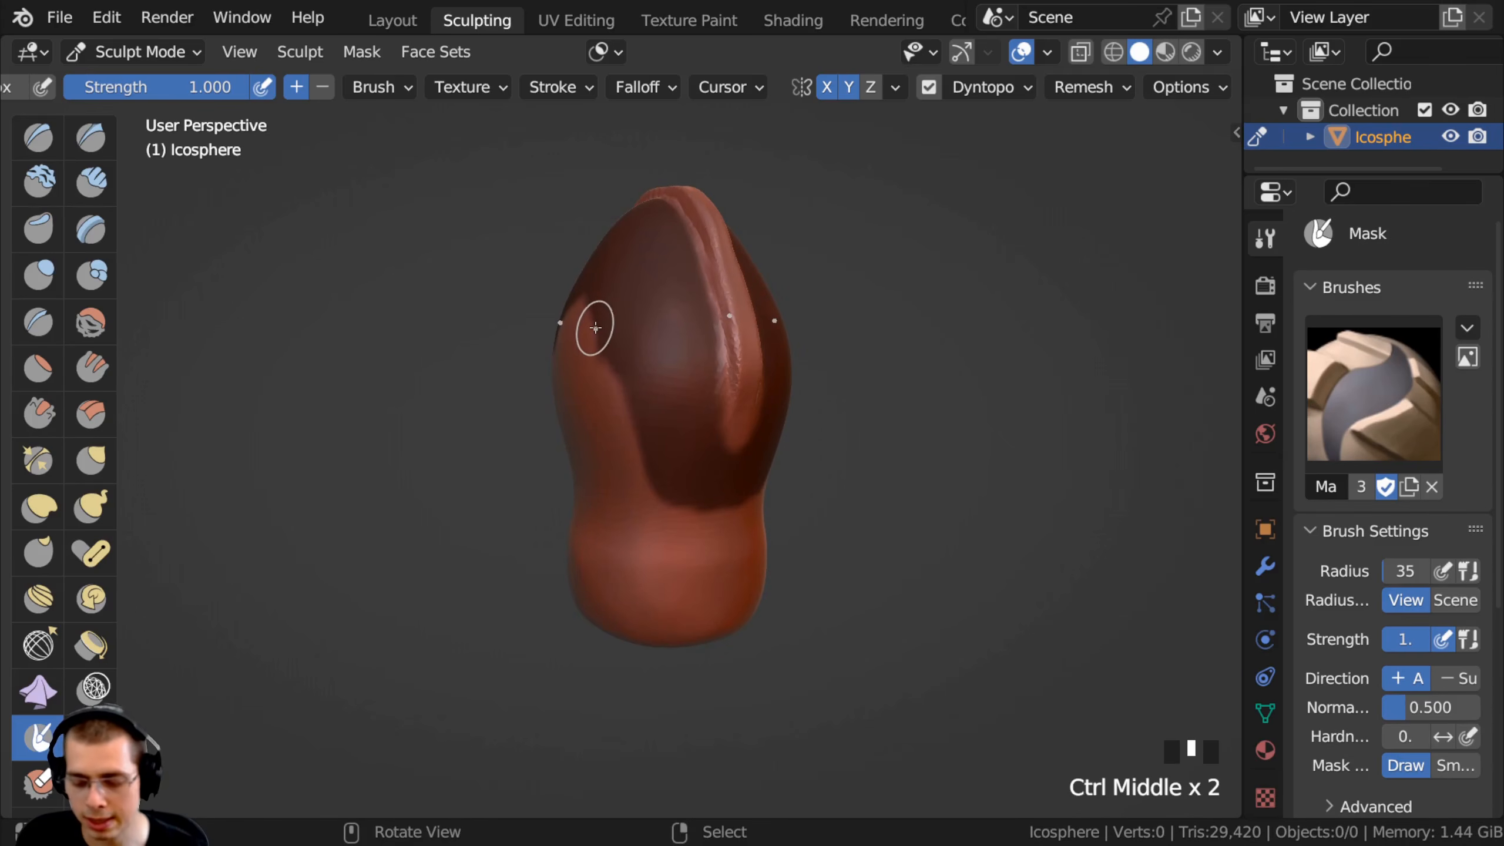
key(g)
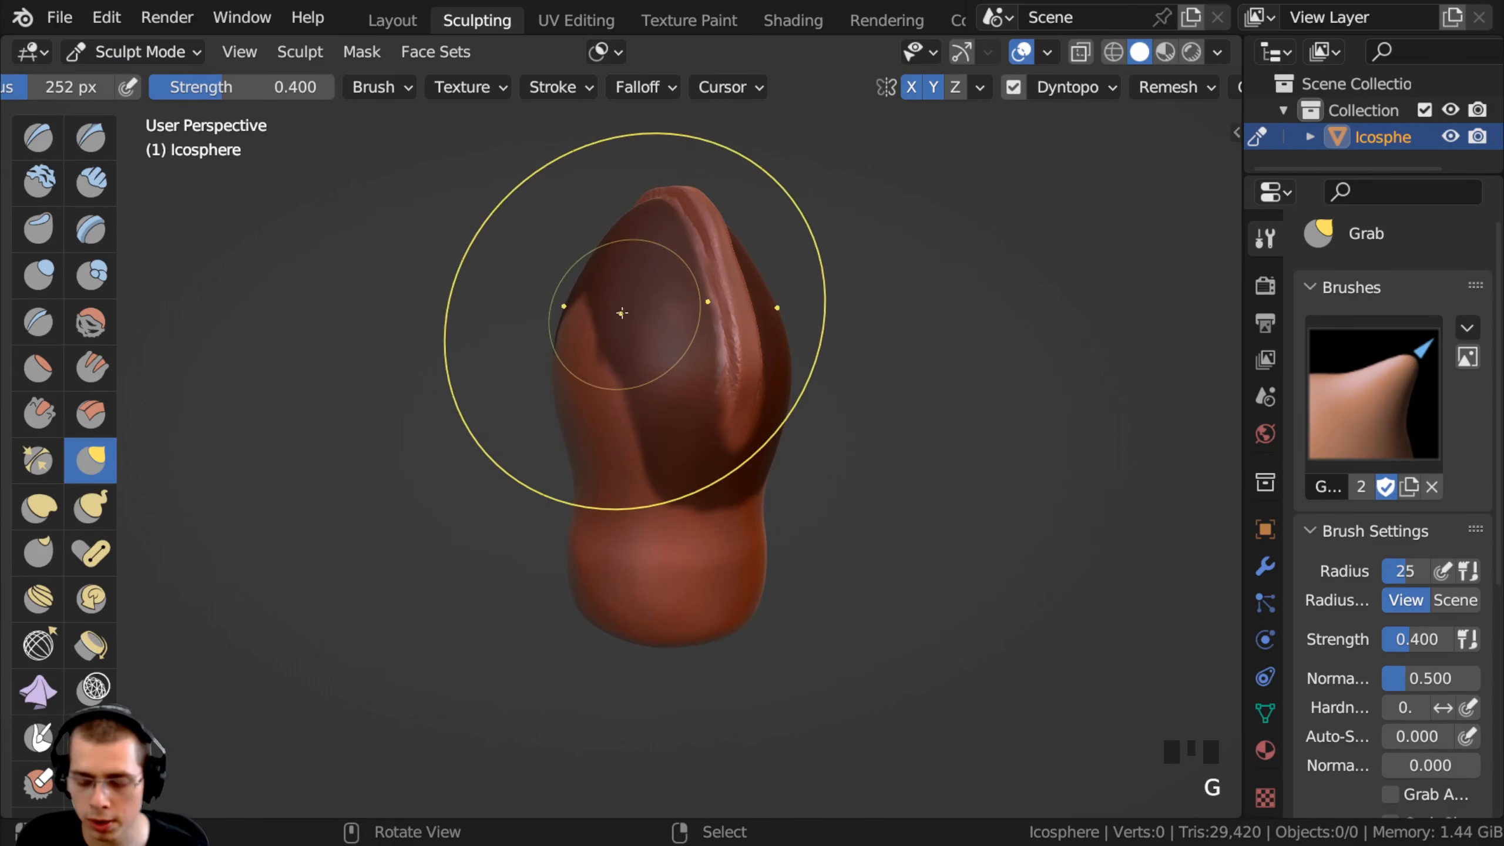
key(f)
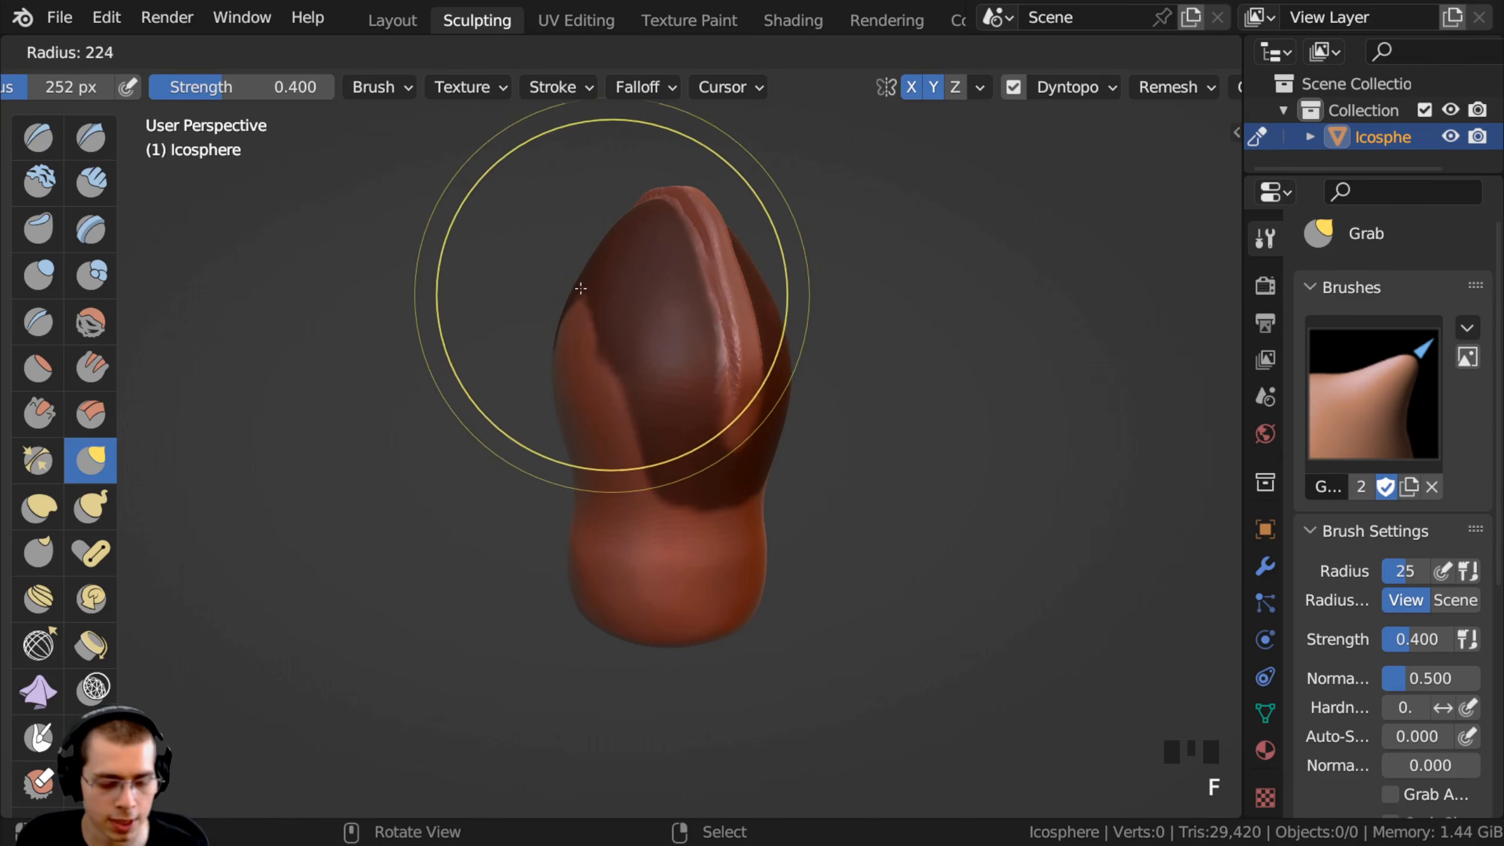
click(558, 292)
middle_drag(559, 291, 764, 264)
mouse_move(755, 275)
shift+middle_down()
mouse_move(728, 329)
mouse_move(656, 309)
shift+middle_up()
drag(650, 253, 652, 228)
ctrl+middle_drag(646, 236, 638, 252)
drag(638, 261, 635, 242)
drag(634, 256, 632, 242)
mouse_move(632, 257)
mouse_down()
mouse_move(635, 217)
mouse_move(664, 191)
mouse_up()
Pull the ridge's sides outward into fins and shape the upper edges and tip into a triangular point.
drag(595, 281, 588, 276)
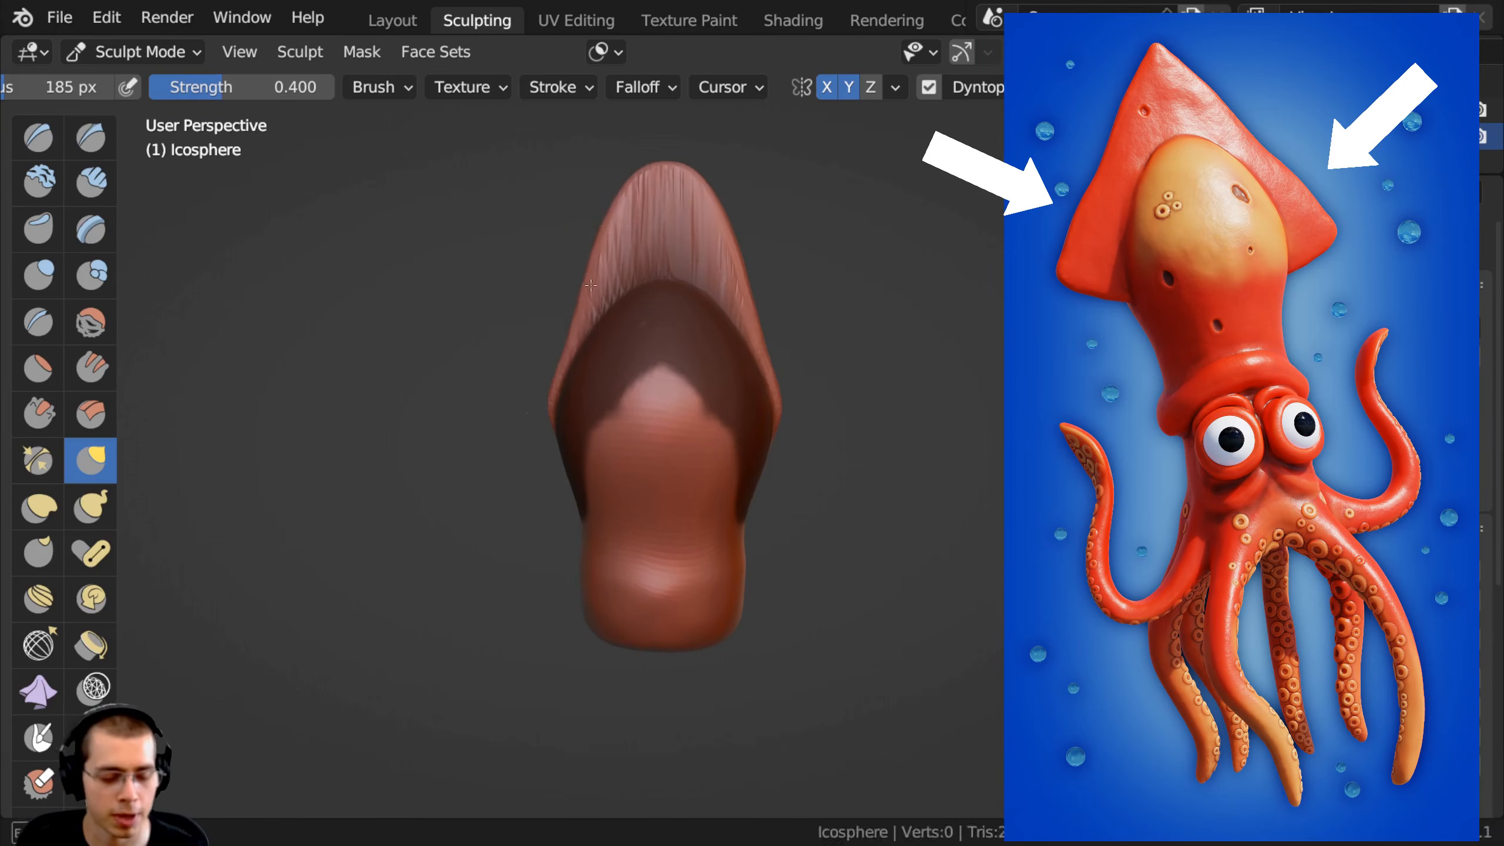
mouse_move(551, 398)
mouse_down()
mouse_move(510, 397)
mouse_move(519, 348)
mouse_up()
drag(635, 357, 627, 360)
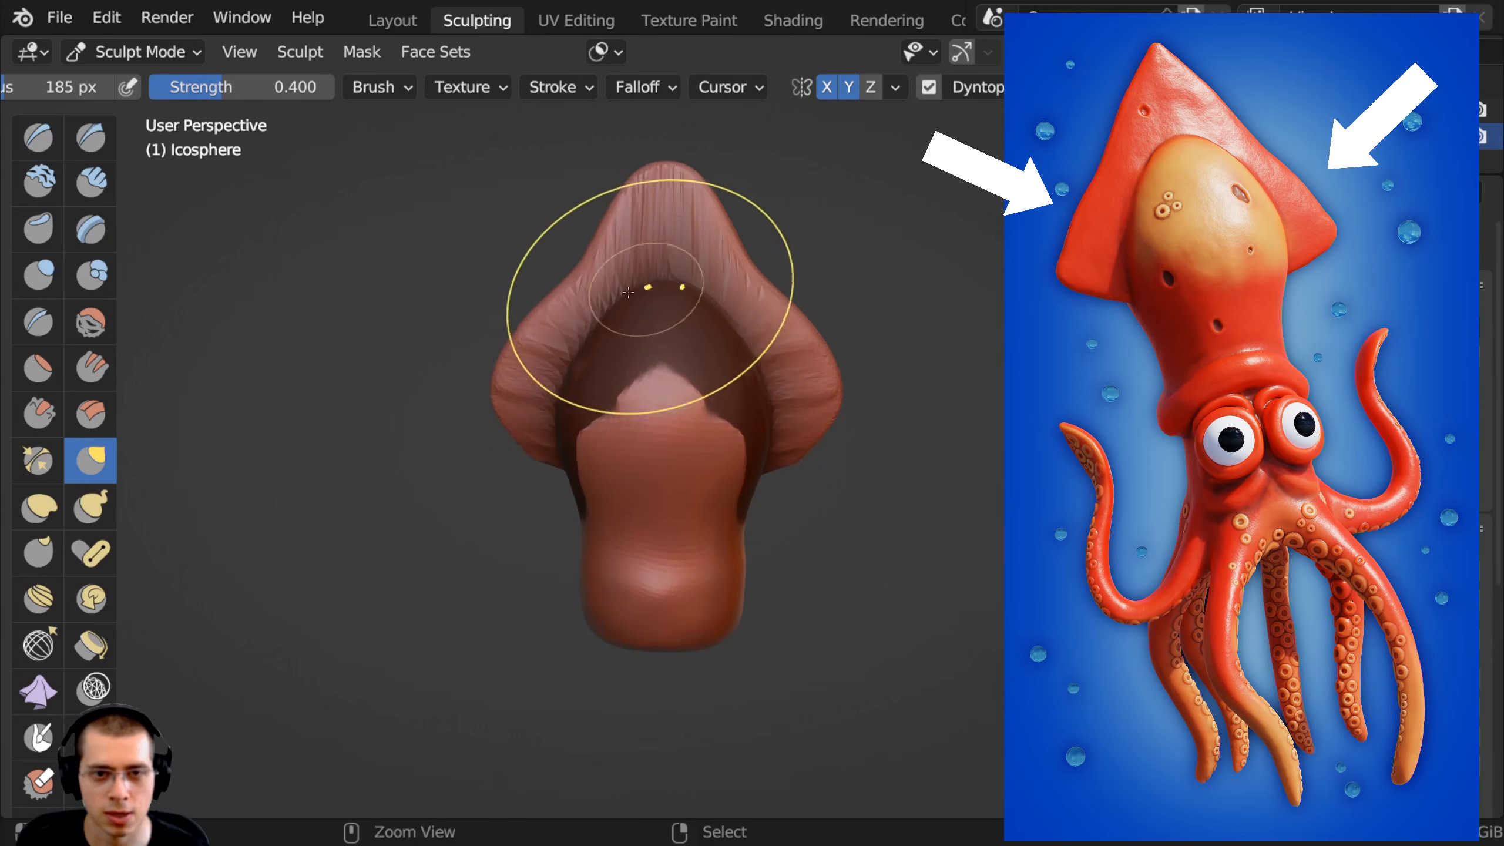
ctrl+middle_drag(631, 296, 734, 268)
middle_drag(569, 359, 574, 261)
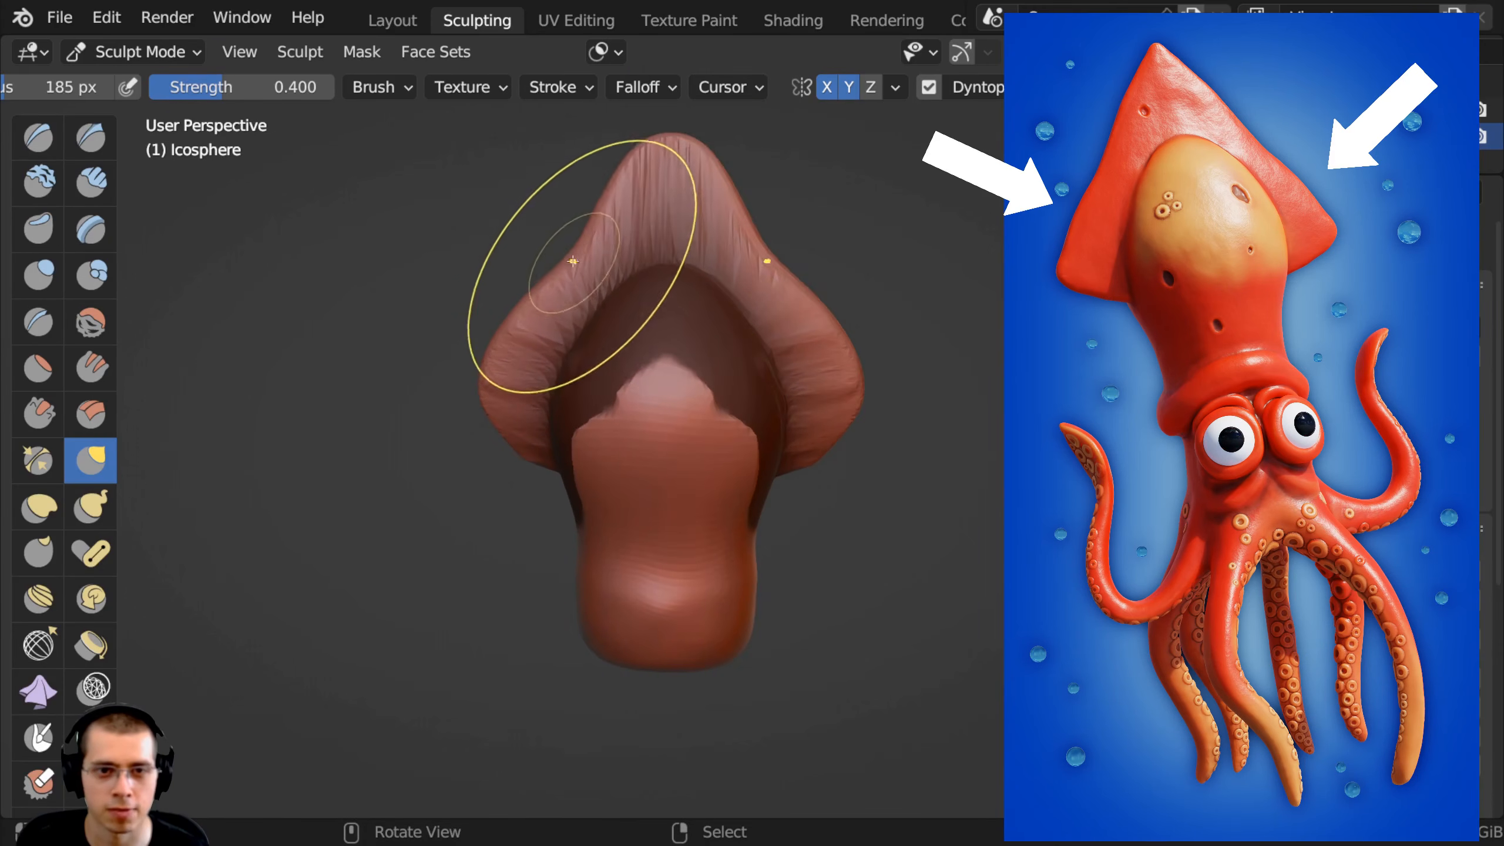
drag(567, 251, 623, 165)
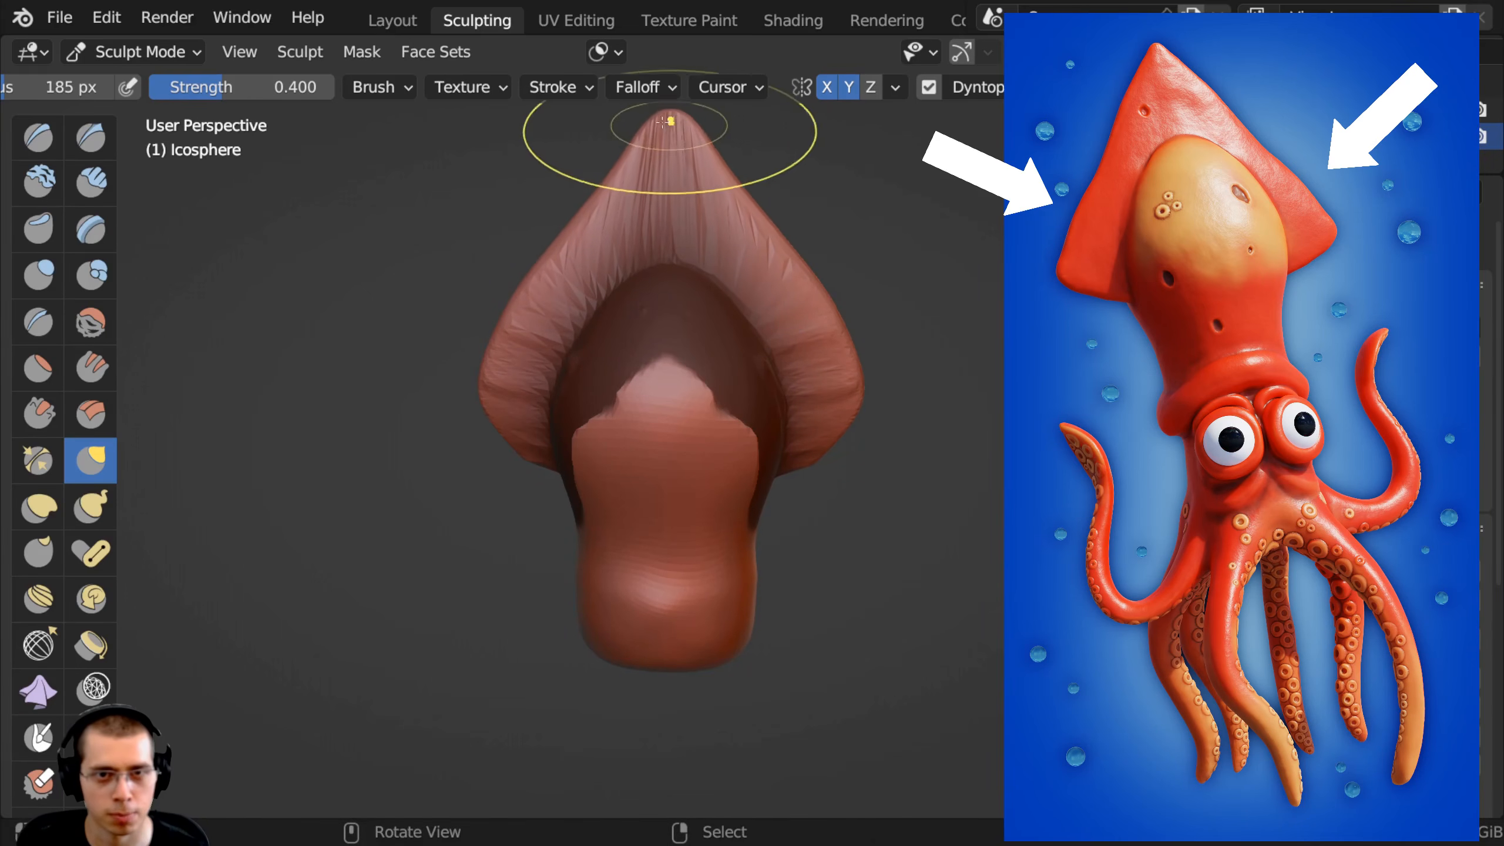
drag(659, 132, 657, 122)
drag(626, 128, 601, 157)
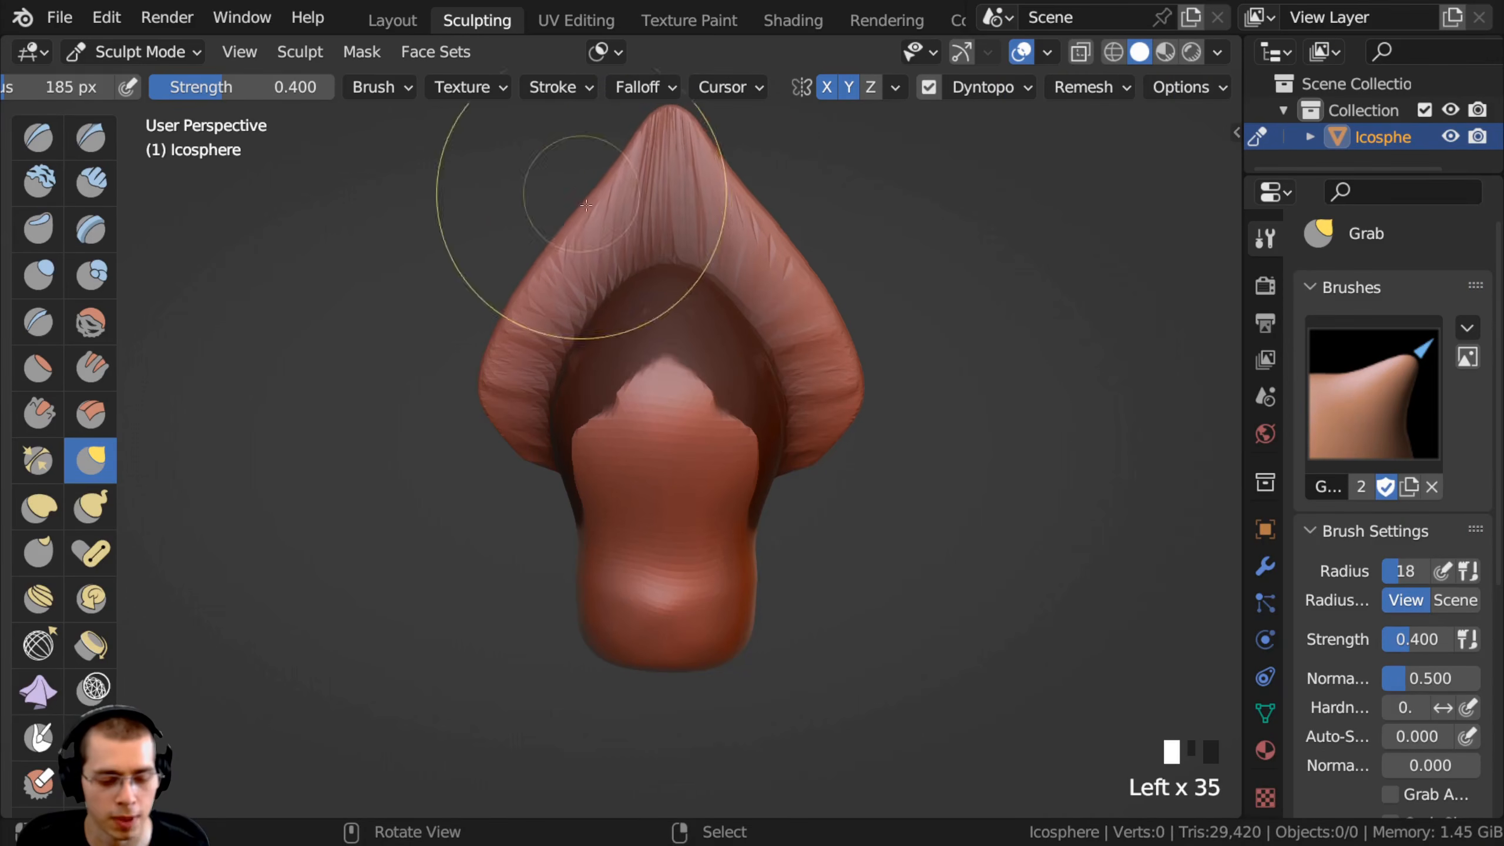
Pull the fin's lower side corners outward and downward with Grab strokes.
drag(480, 345, 472, 349)
drag(488, 378, 463, 393)
drag(468, 400, 455, 407)
drag(456, 411, 443, 417)
middle_drag(444, 418, 455, 403)
shift+middle_drag(456, 408, 528, 342)
ctrl+middle_drag(527, 342, 522, 329)
drag(517, 330, 504, 332)
drag(514, 339, 502, 343)
drag(521, 351, 523, 368)
drag(516, 349, 506, 354)
Refine the fin's corners and lower edges with short Grab strokes to sharpen the triangular outline.
ctrl+middle_drag(501, 339, 493, 316)
drag(495, 336, 486, 334)
drag(499, 344, 491, 343)
drag(504, 349, 500, 352)
drag(510, 358, 503, 353)
middle_drag(516, 356, 521, 360)
drag(540, 378, 536, 368)
drag(545, 374, 542, 363)
Adjust the fin's thin profile from the side with small Grab strokes.
mouse_move(542, 362)
middle_down()
mouse_move(698, 390)
mouse_move(637, 397)
mouse_move(604, 343)
mouse_move(568, 432)
mouse_move(579, 379)
mouse_move(633, 367)
mouse_move(616, 382)
middle_up()
drag(614, 385, 615, 389)
drag(615, 384, 617, 390)
drag(618, 385, 618, 391)
drag(618, 386, 623, 389)
drag(620, 389, 623, 382)
drag(613, 373, 617, 371)
Finish adjusting the fin's profile with a few Grab strokes and clear the mask from the body.
ctrl+middle_drag(611, 363, 613, 338)
drag(609, 335, 615, 362)
drag(609, 391, 612, 393)
middle_drag(611, 392, 598, 331)
drag(618, 333, 612, 308)
mouse_move(612, 302)
middle_down()
mouse_move(599, 293)
mouse_move(478, 415)
middle_up()
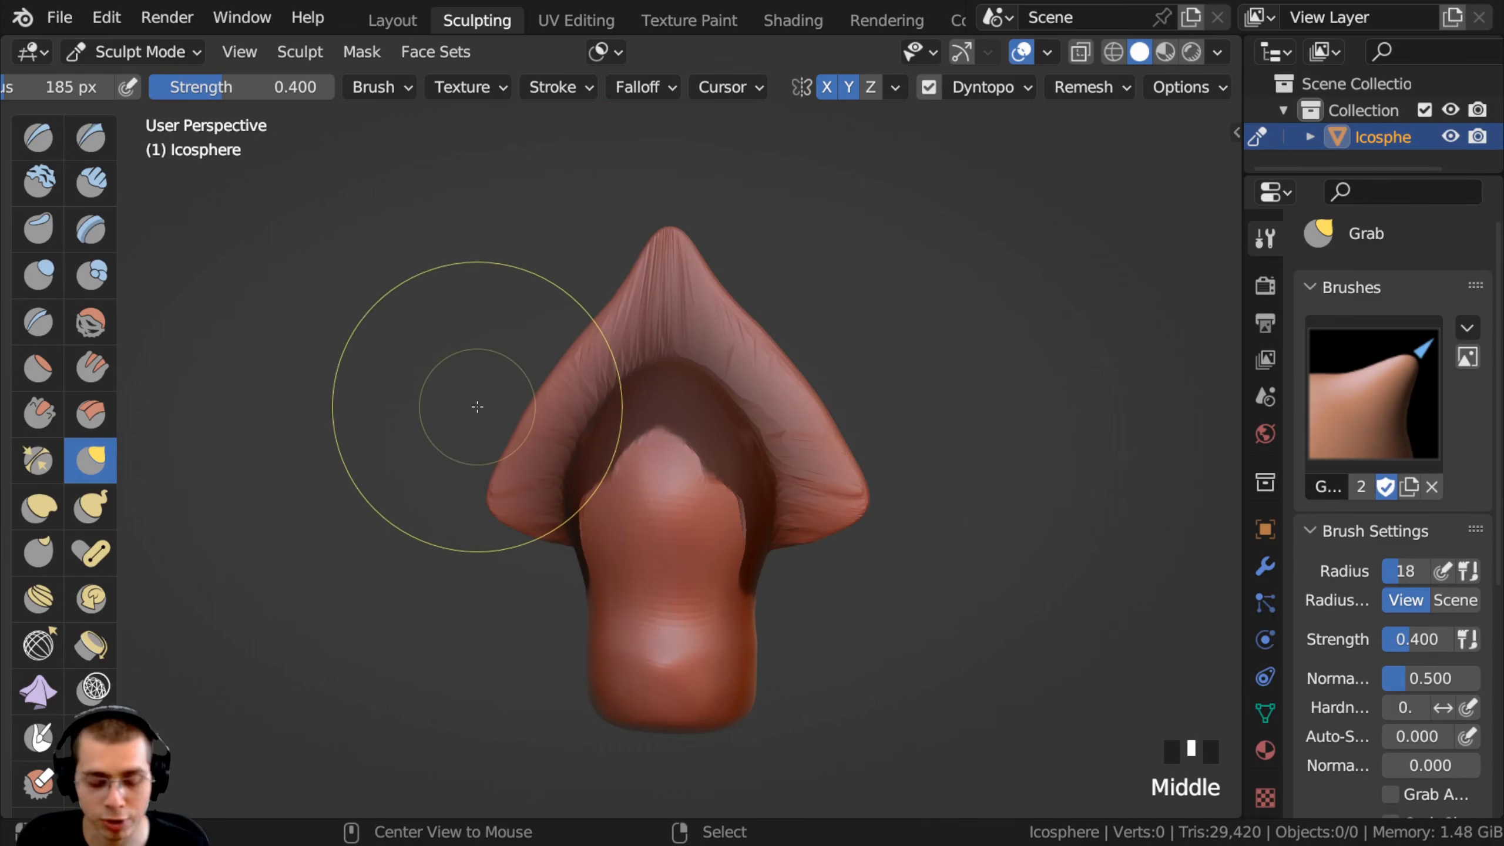
key(alt+m)
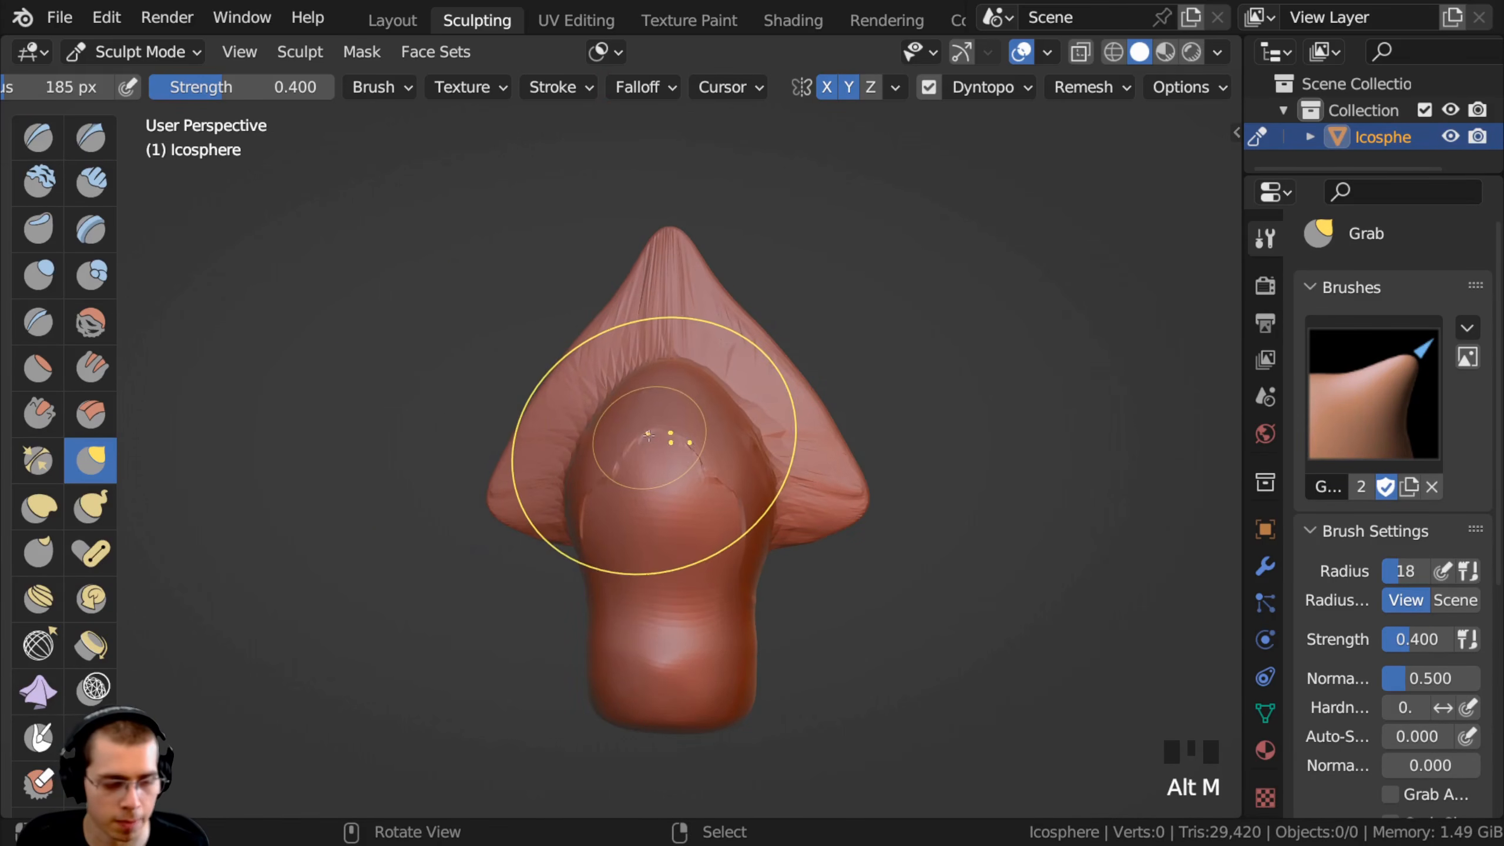
Fill the stretched creases on the fin's tip and upper face with Clay Strips strokes using dynamic topology.
click(91, 185)
mouse_move(637, 262)
ctrl+middle_down()
mouse_move(668, 309)
mouse_move(742, 238)
ctrl+middle_up()
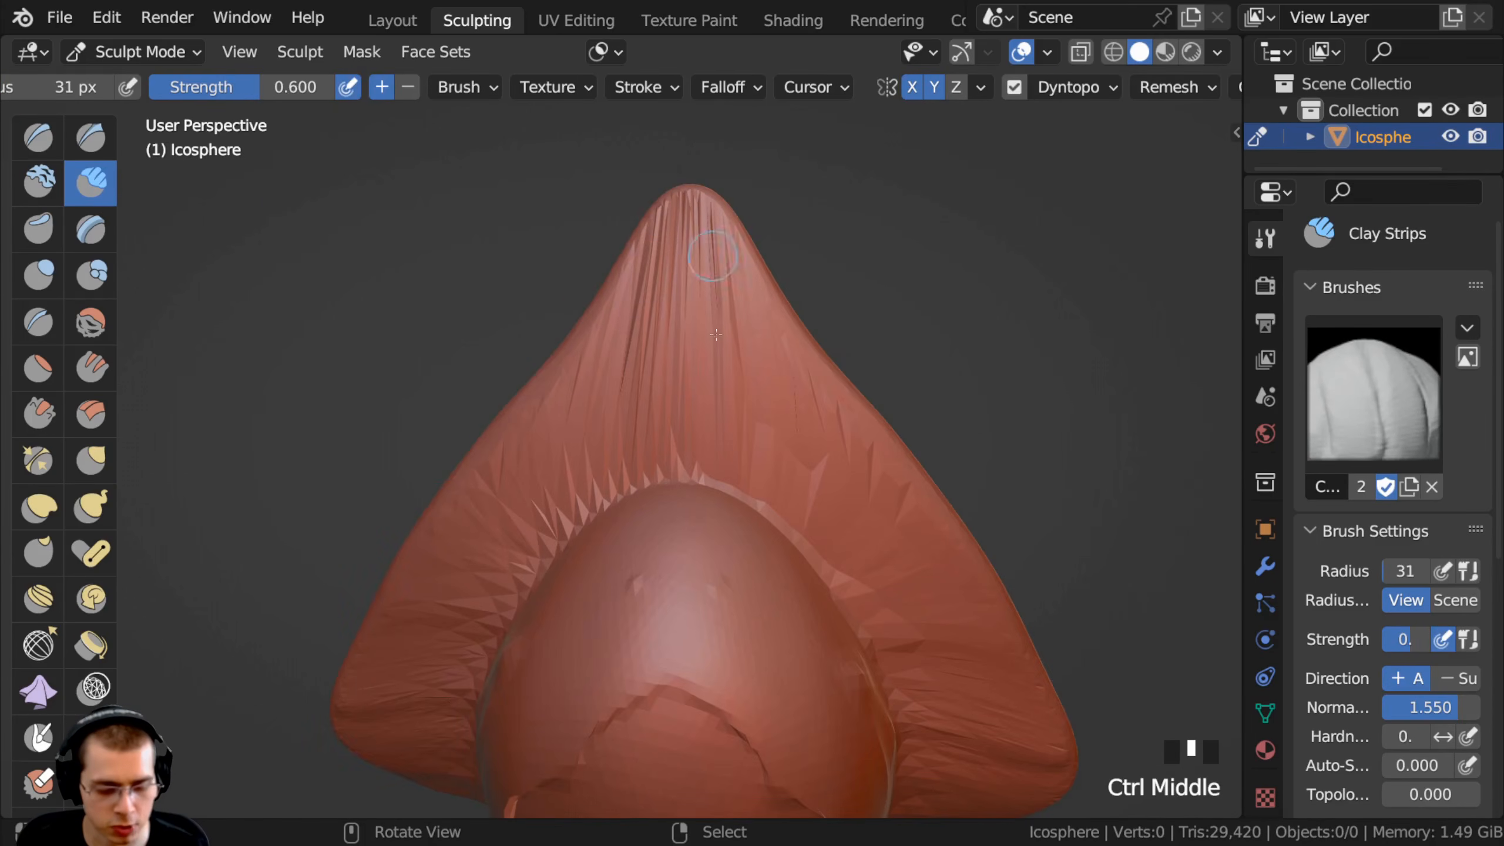
click(1083, 81)
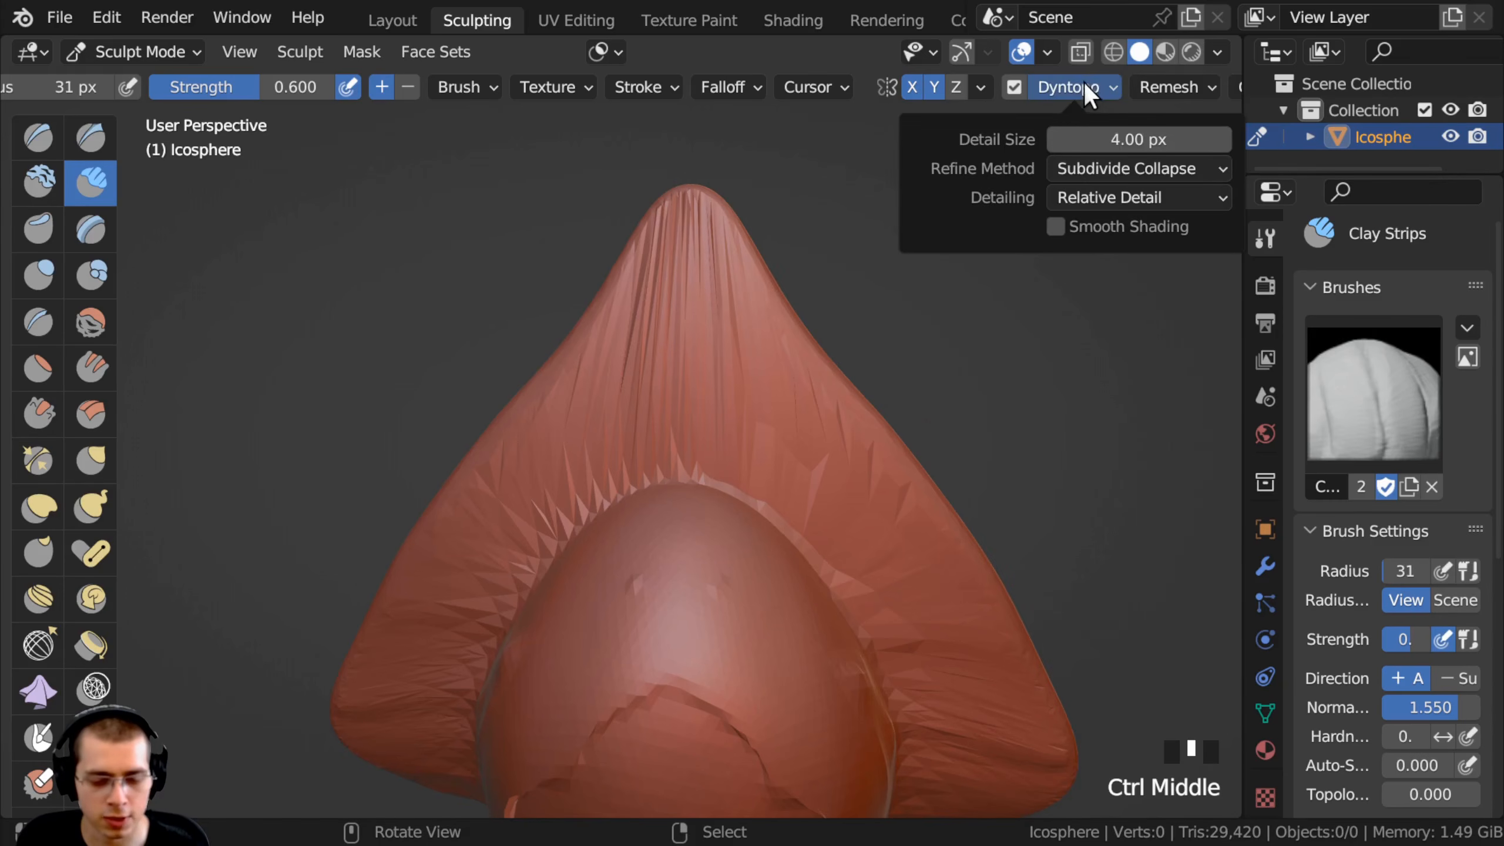
middle_drag(681, 322, 681, 347)
drag(691, 216, 704, 284)
mouse_move(703, 249)
mouse_down()
mouse_move(692, 234)
mouse_move(713, 277)
mouse_move(689, 373)
mouse_up()
mouse_move(702, 310)
mouse_down()
mouse_move(820, 403)
mouse_move(879, 484)
mouse_up()
shift+middle_drag(879, 484, 738, 305)
drag(764, 332, 795, 362)
Build up the fin's wrinkled face from the mantle's edge down to the lower side corner with Clay Strips.
drag(618, 244, 612, 241)
ctrl+middle_drag(611, 241, 568, 213)
ctrl+middle_drag(553, 309, 542, 300)
drag(634, 285, 746, 401)
middle_drag(751, 405, 704, 354)
shift+middle_drag(758, 398, 695, 315)
drag(699, 332, 746, 466)
middle_drag(745, 466, 748, 501)
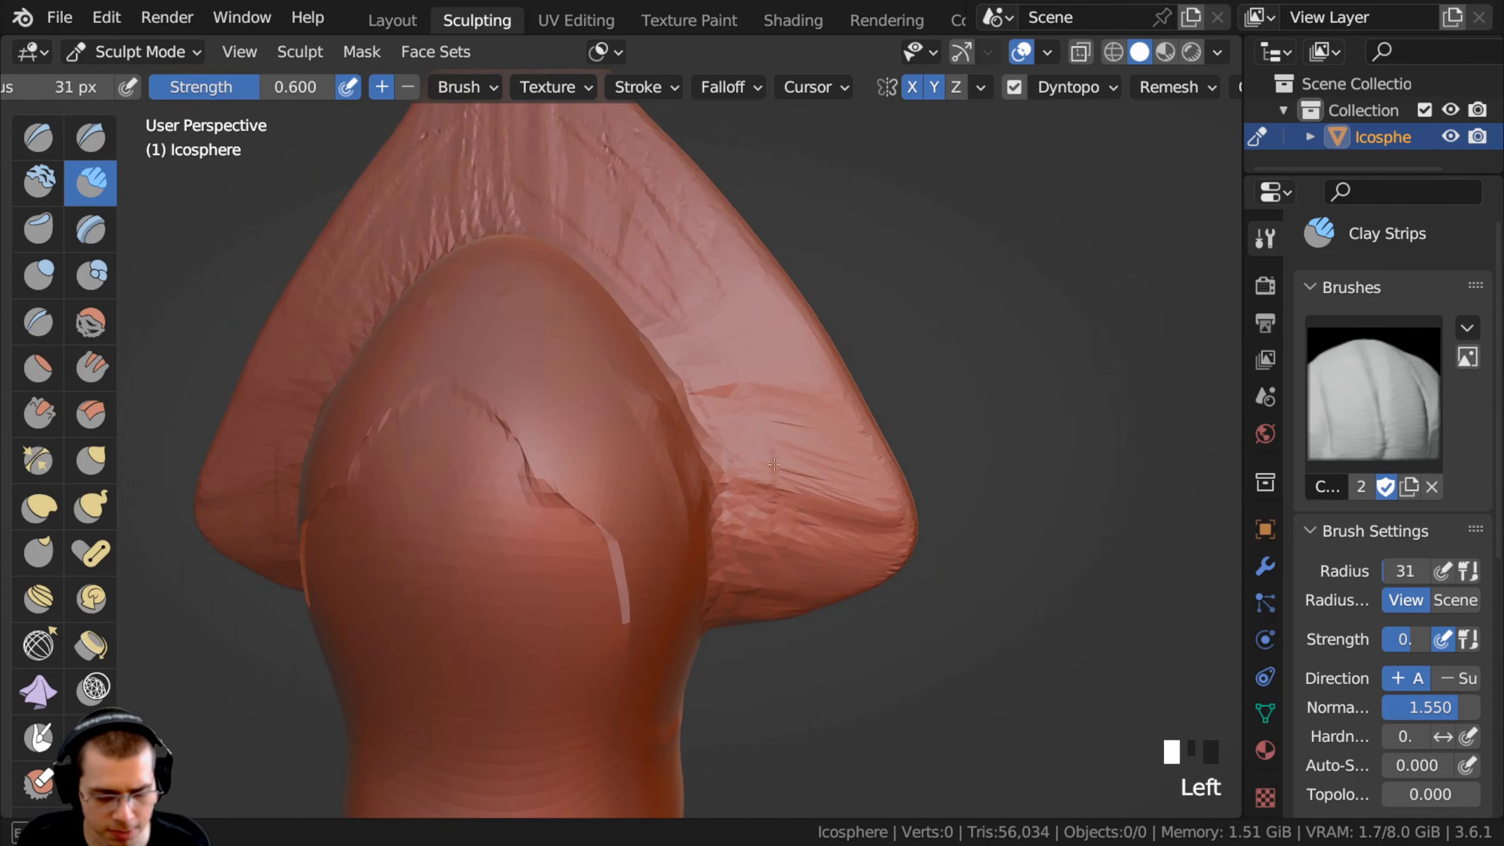
drag(804, 434, 841, 481)
Cover the curved seam across the upper front of the body with Clay Strips strokes.
shift+middle_drag(606, 532, 695, 431)
middle_drag(598, 329, 627, 320)
mouse_move(571, 290)
mouse_down()
mouse_move(632, 331)
mouse_move(607, 305)
mouse_up()
drag(595, 296, 566, 287)
drag(560, 286, 540, 295)
drag(692, 423, 710, 486)
drag(621, 321, 663, 367)
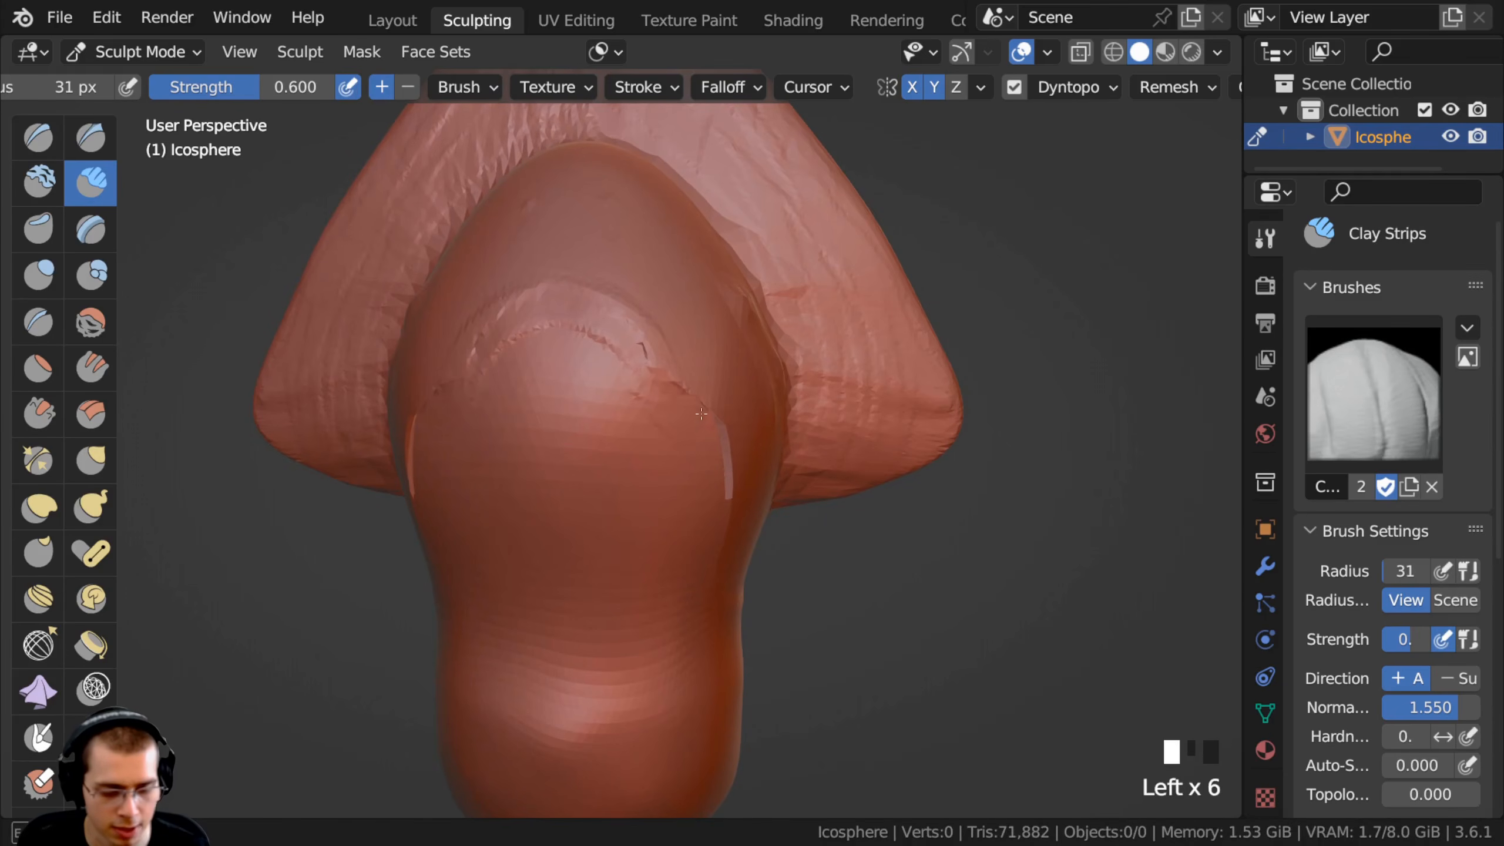
Fill the remaining seam down the side of the body's front with more Clay Strips strokes.
middle_drag(669, 379, 624, 367)
drag(604, 326, 663, 391)
drag(646, 367, 690, 474)
drag(604, 308, 631, 332)
drag(652, 385, 698, 463)
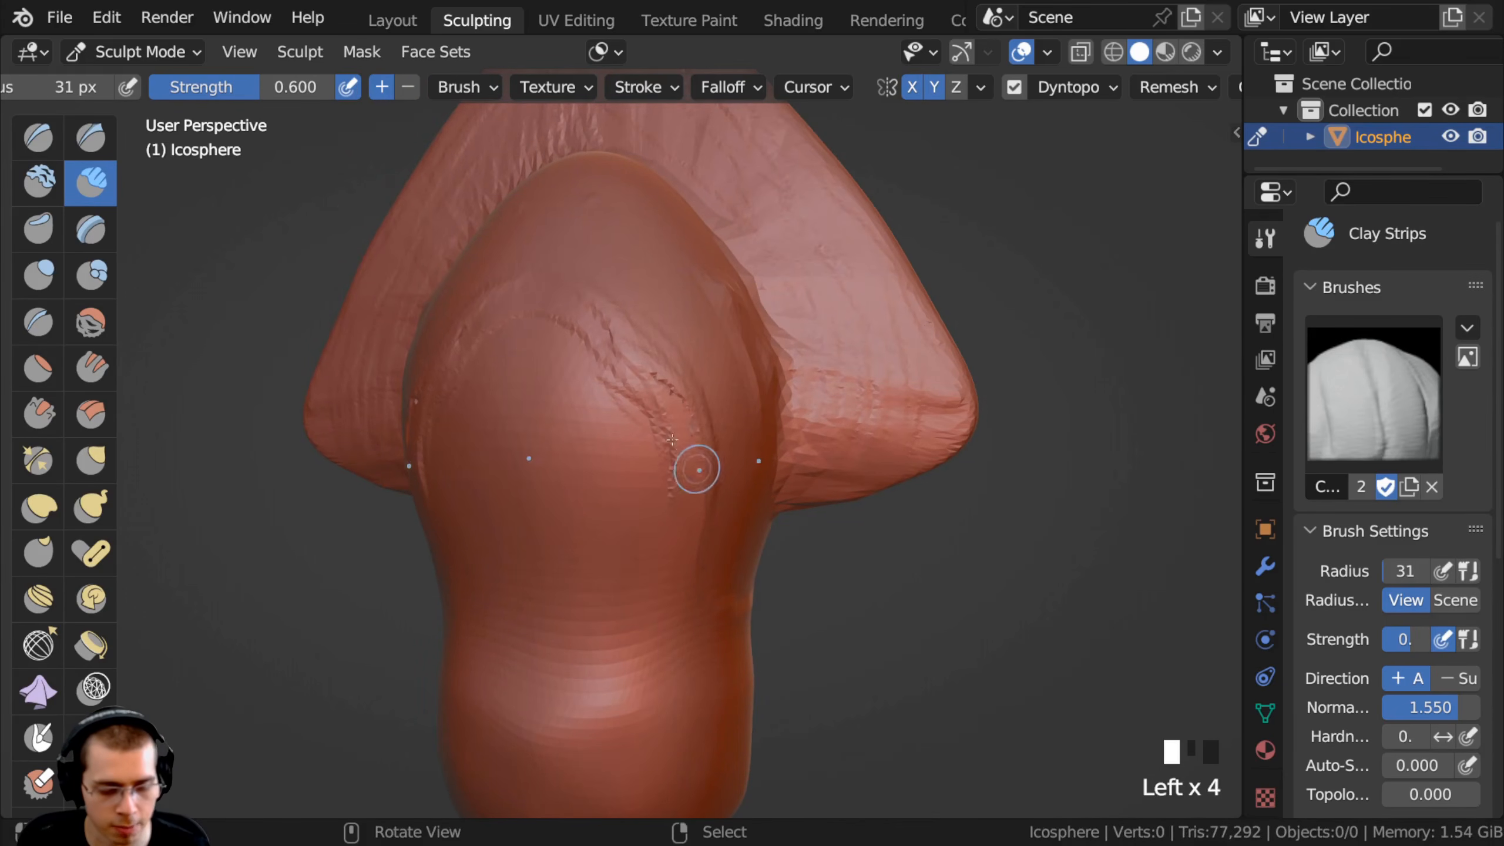
Smooth the filled seam on the body's front, enlarging the brush radius to 66 px.
mouse_move(596, 349)
shift+mouse_down()
mouse_move(651, 427)
mouse_move(662, 477)
shift+mouse_up()
mouse_move(640, 385)
shift+mouse_down()
mouse_move(695, 440)
mouse_move(674, 439)
shift+mouse_up()
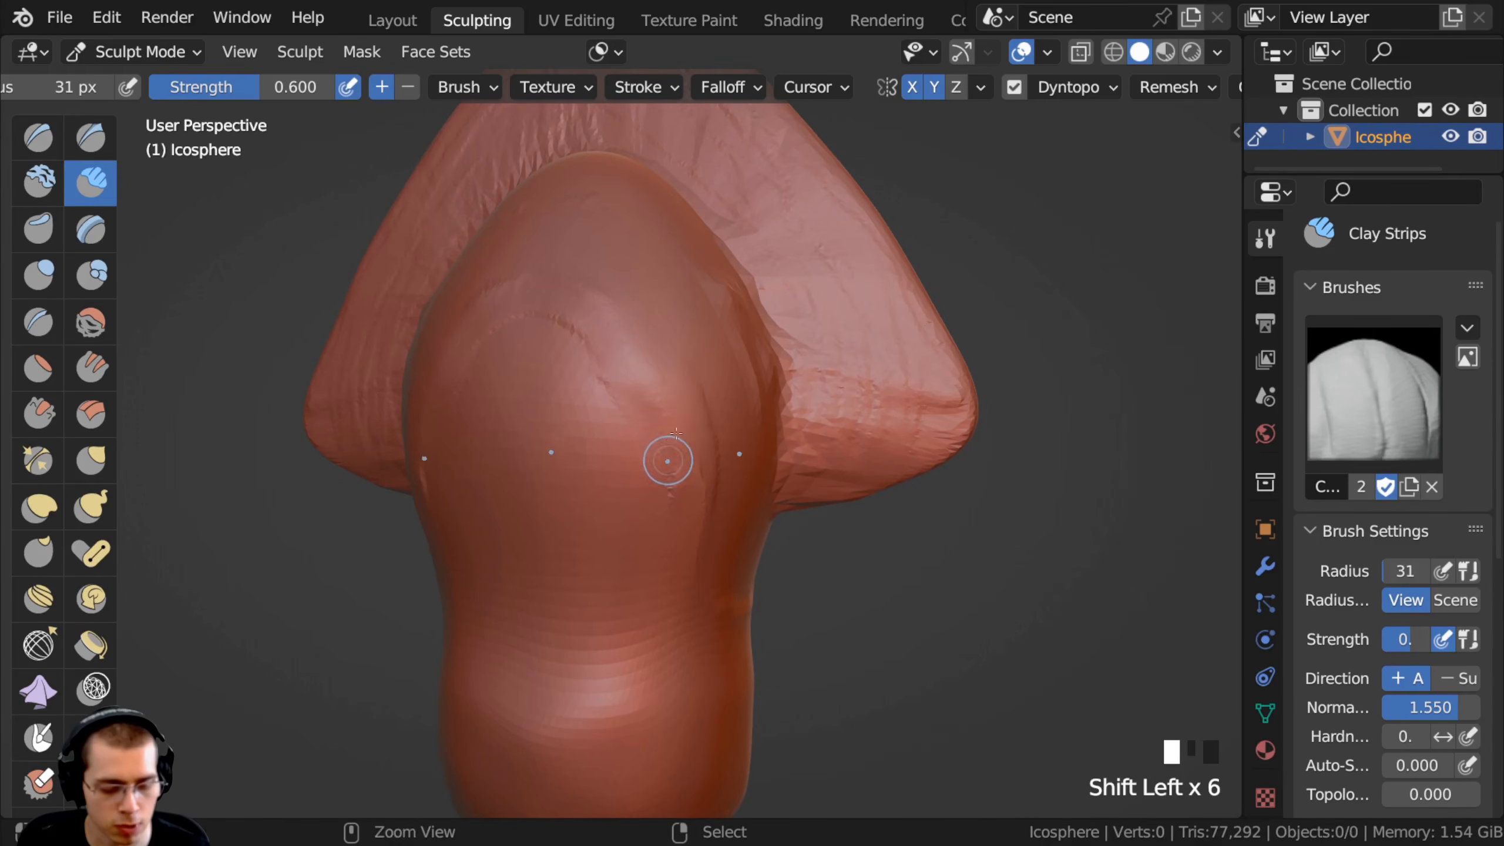
middle_drag(681, 435, 662, 394)
key(f)
click(640, 385)
mouse_move(630, 383)
shift+mouse_down()
mouse_move(663, 450)
mouse_move(562, 320)
mouse_move(500, 304)
shift+mouse_up()
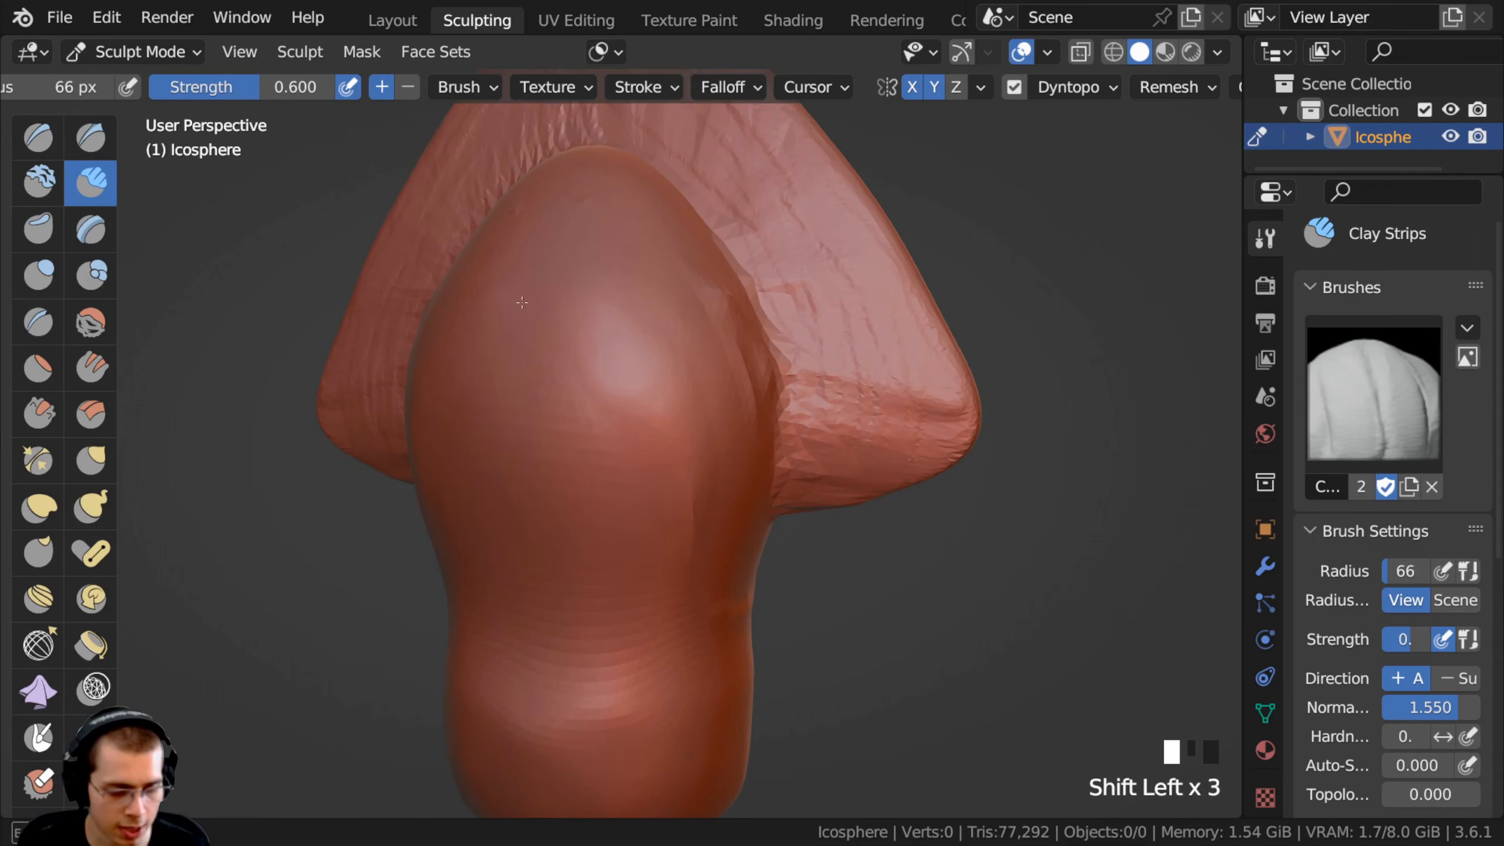
Smooth the fin's face, lower corner and the surface along its border with the mantle.
shift+drag(728, 309, 725, 299)
shift+middle_drag(697, 193, 641, 296)
mouse_move(738, 403)
shift+mouse_down()
mouse_move(740, 320)
mouse_move(681, 208)
shift+mouse_up()
middle_drag(753, 355, 769, 344)
shift+drag(883, 498, 817, 470)
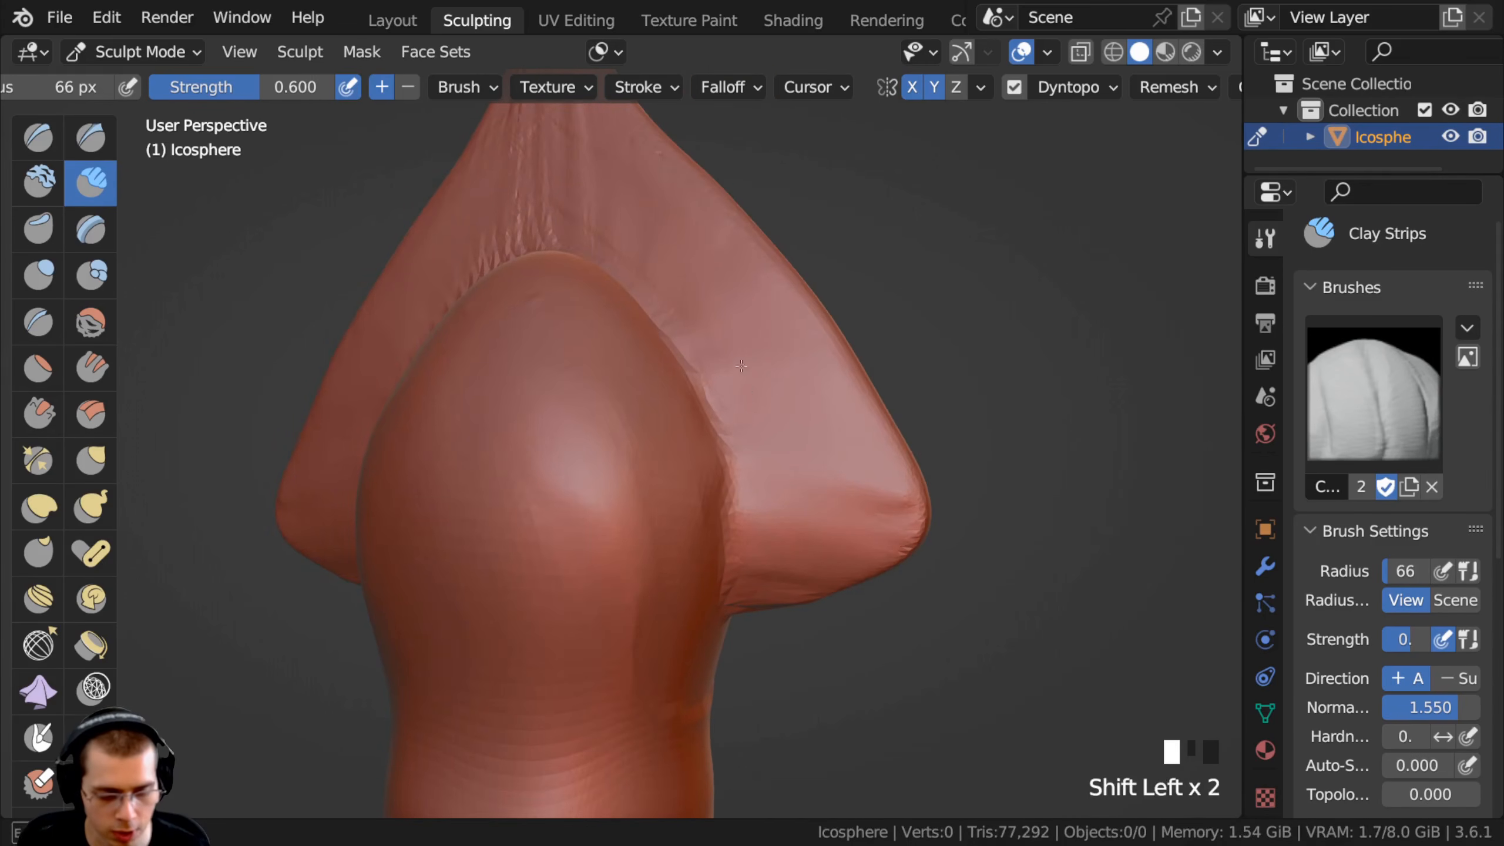
middle_drag(744, 374, 807, 407)
shift+drag(929, 673, 889, 691)
mouse_move(829, 598)
middle_down()
mouse_move(742, 577)
mouse_move(657, 353)
middle_up()
shift+drag(658, 352, 622, 409)
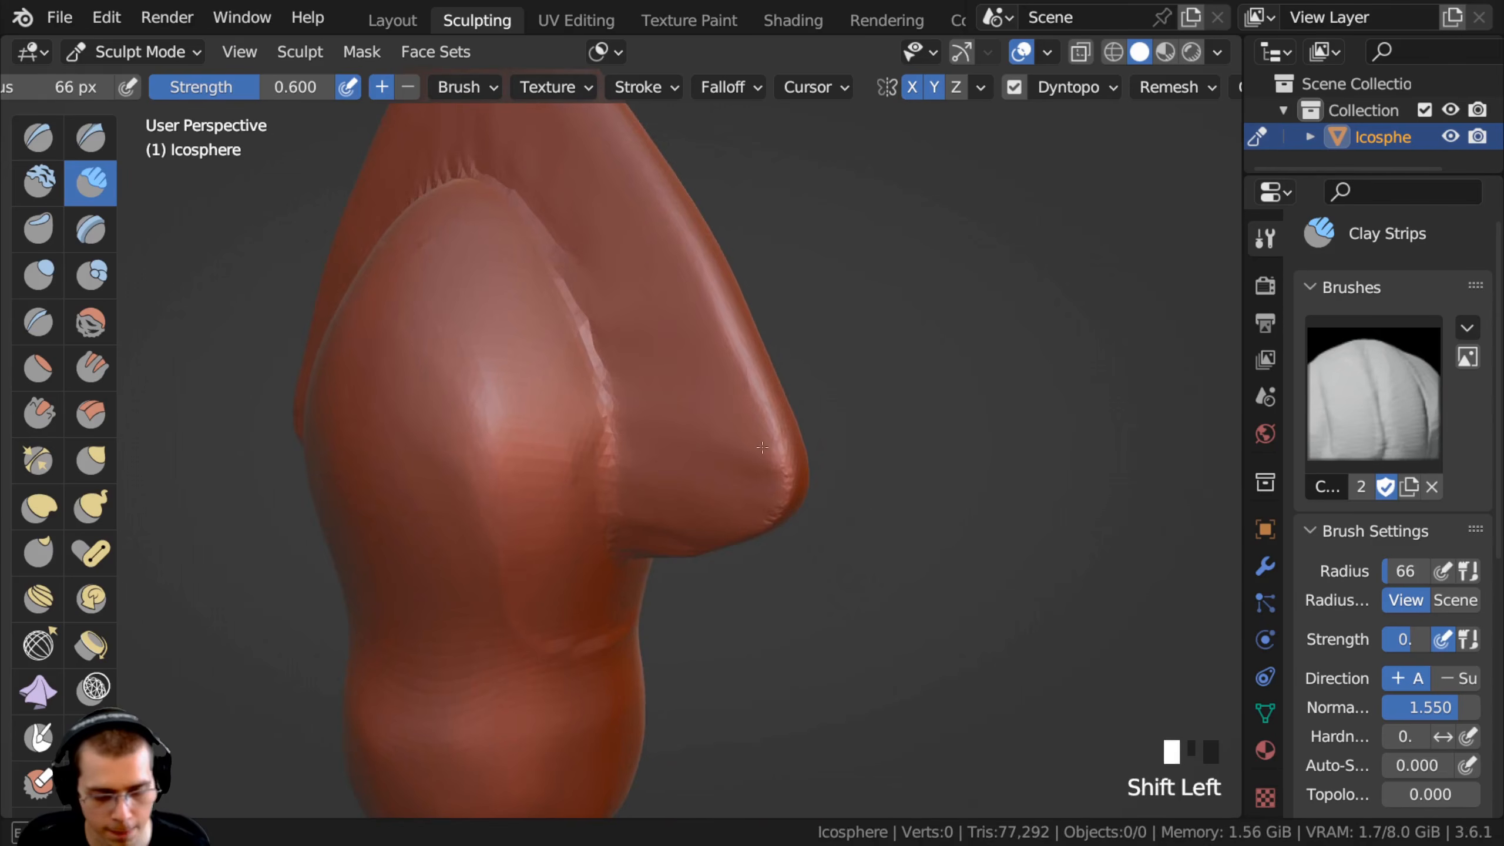
Set the Clay Strips radius to 58 px, fill the body beside the fin's root, and smooth the strokes.
middle_drag(621, 409, 681, 367)
key(f)
click(591, 369)
drag(550, 244, 585, 350)
middle_drag(585, 349, 521, 319)
mouse_move(520, 320)
mouse_down()
mouse_move(503, 394)
mouse_move(557, 362)
mouse_up()
drag(581, 282, 583, 394)
mouse_move(583, 394)
middle_down()
mouse_move(510, 379)
mouse_move(521, 305)
middle_up()
drag(530, 256, 533, 450)
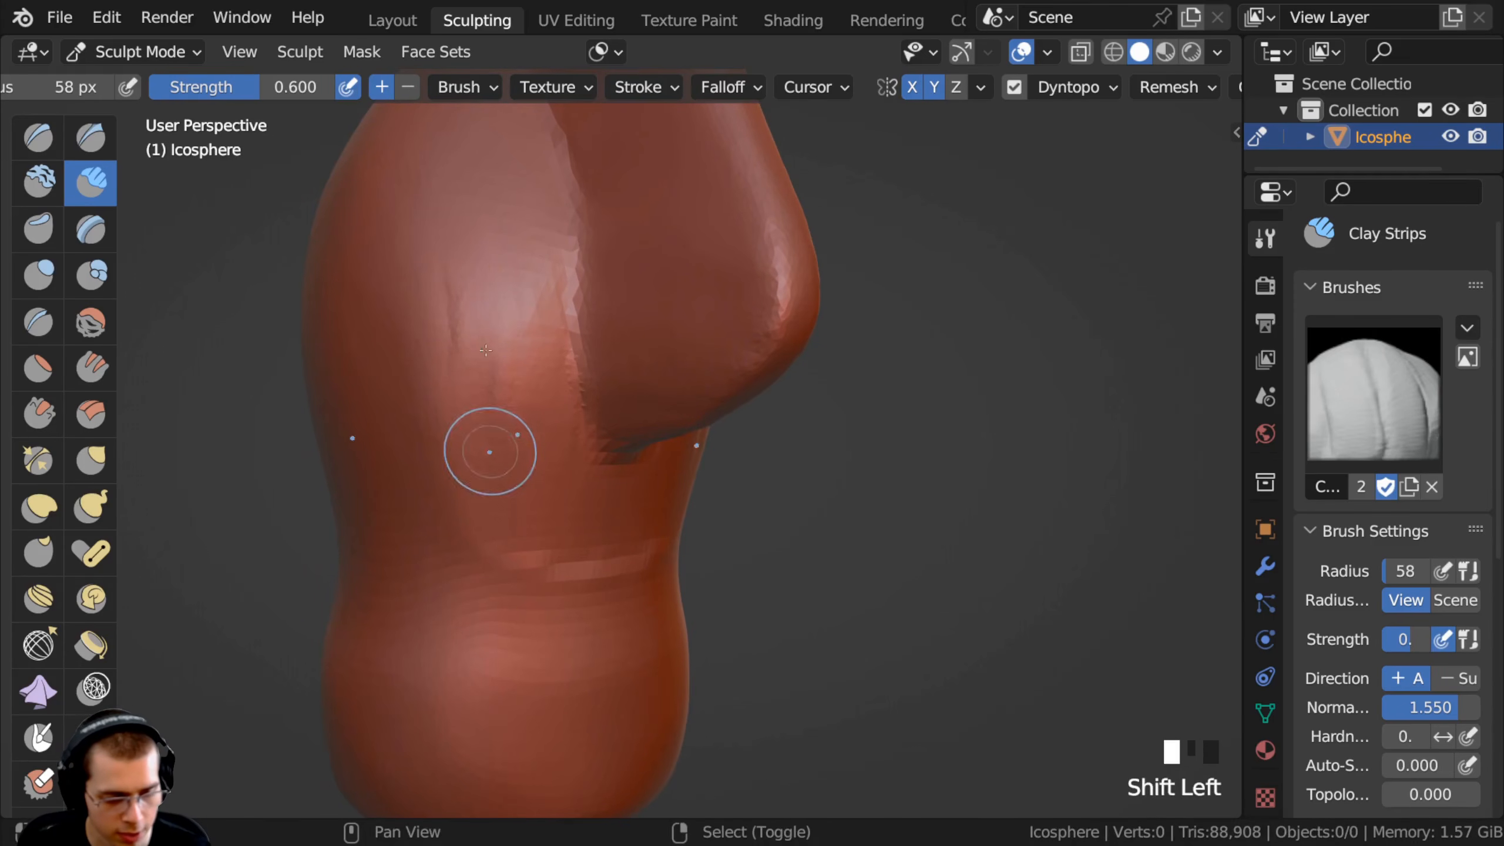
shift+drag(491, 396, 540, 288)
Fill the narrow waist below the fin with Clay Strips strokes and smooth the surface.
middle_drag(529, 535, 510, 468)
mouse_move(509, 468)
ctrl+middle_down()
mouse_move(506, 492)
mouse_move(492, 409)
ctrl+middle_up()
ctrl+middle_drag(492, 409, 480, 340)
drag(480, 350, 593, 395)
mouse_move(592, 394)
mouse_down()
mouse_move(473, 367)
mouse_move(438, 379)
mouse_up()
drag(439, 379, 405, 356)
middle_drag(404, 357, 498, 358)
drag(560, 359, 608, 357)
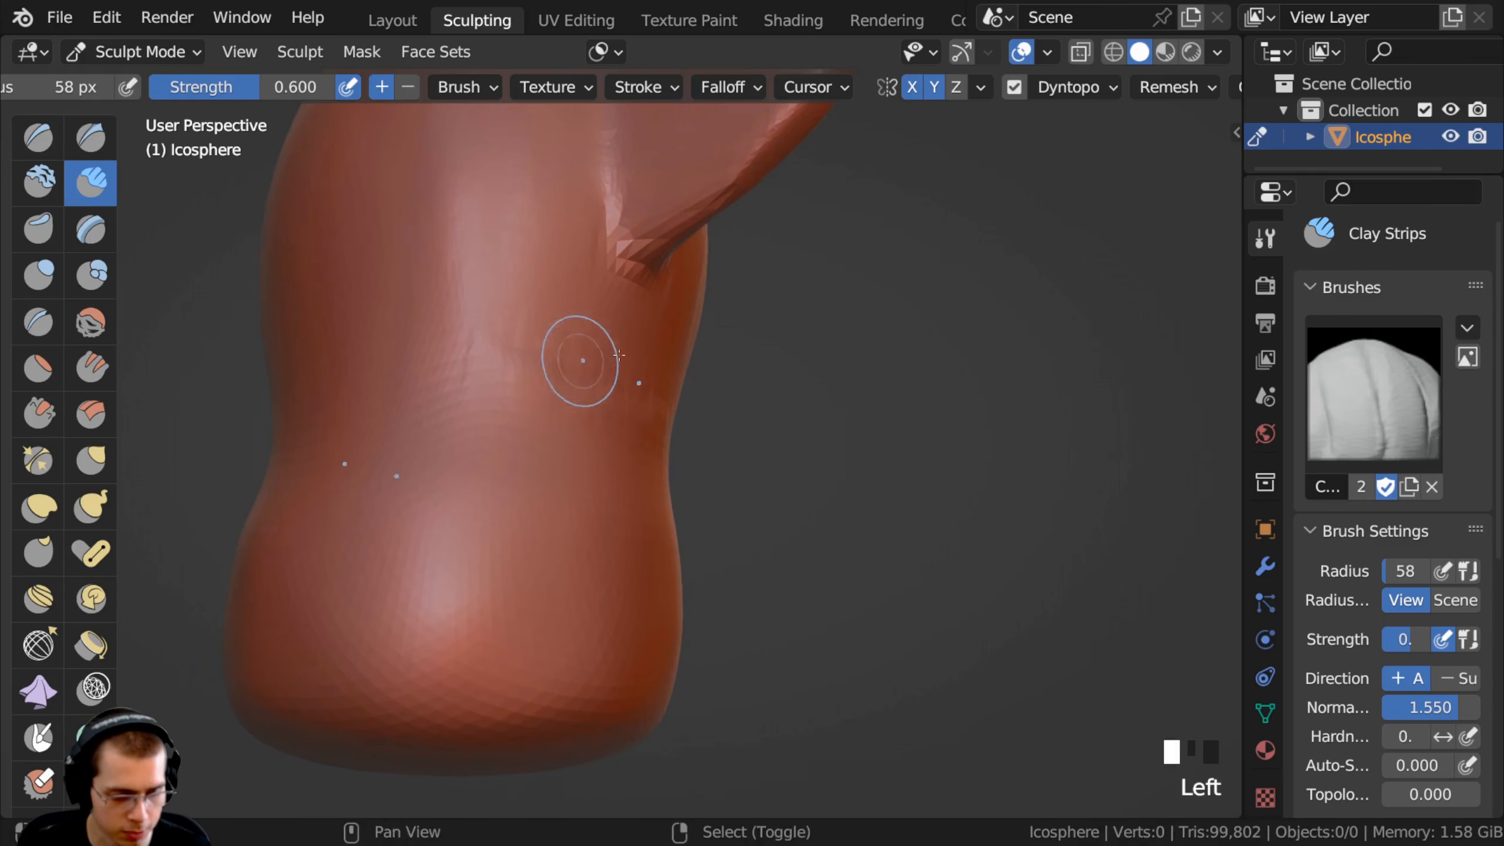
shift+drag(502, 342, 506, 420)
shift+drag(482, 347, 479, 414)
shift+drag(462, 344, 453, 391)
Build up the area under the fin's lower root with Clay Strips and smooth it into the body.
mouse_move(450, 344)
ctrl+middle_down()
mouse_move(457, 397)
mouse_move(521, 367)
mouse_move(437, 332)
ctrl+middle_up()
mouse_move(437, 332)
shift+middle_down()
mouse_move(450, 261)
mouse_move(553, 296)
mouse_move(541, 390)
shift+middle_up()
drag(595, 237, 566, 394)
drag(569, 326, 571, 409)
mouse_move(516, 321)
mouse_down()
mouse_move(512, 385)
mouse_move(485, 391)
mouse_up()
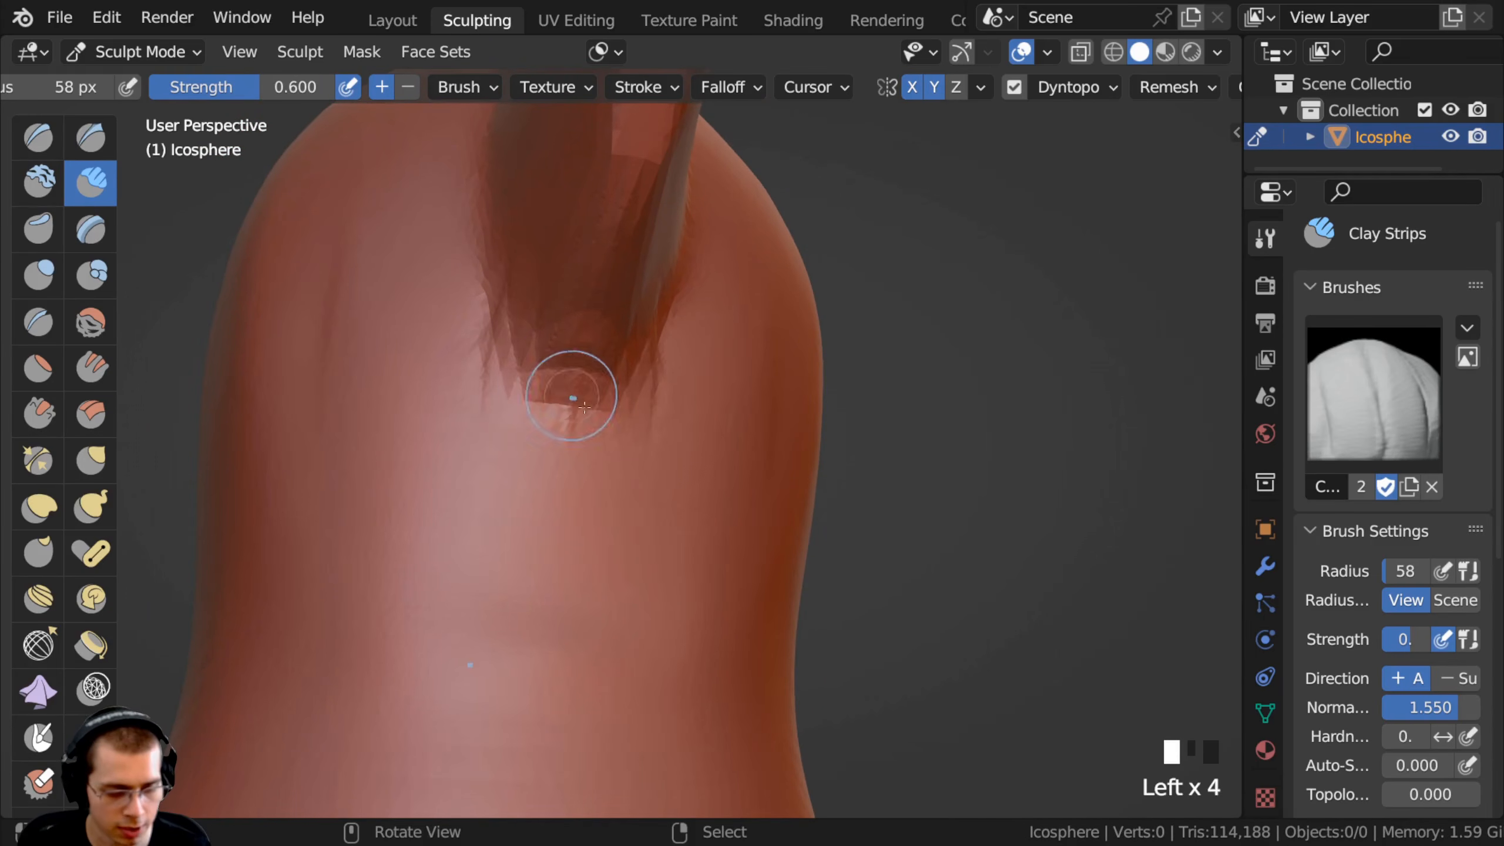
ctrl+middle_drag(583, 417, 584, 393)
mouse_move(585, 393)
shift+mouse_down()
mouse_move(513, 383)
mouse_move(536, 356)
shift+mouse_up()
shift+drag(530, 349, 551, 403)
Smooth the fin's root from the side and around its junction with the body.
middle_drag(533, 385, 604, 376)
shift+drag(601, 374, 572, 284)
shift+middle_drag(572, 338, 566, 453)
mouse_move(556, 261)
shift+mouse_down()
mouse_move(554, 221)
mouse_move(562, 261)
shift+mouse_up()
middle_drag(563, 296, 607, 355)
ctrl+middle_drag(607, 367, 607, 409)
ctrl+middle_drag(608, 409, 608, 451)
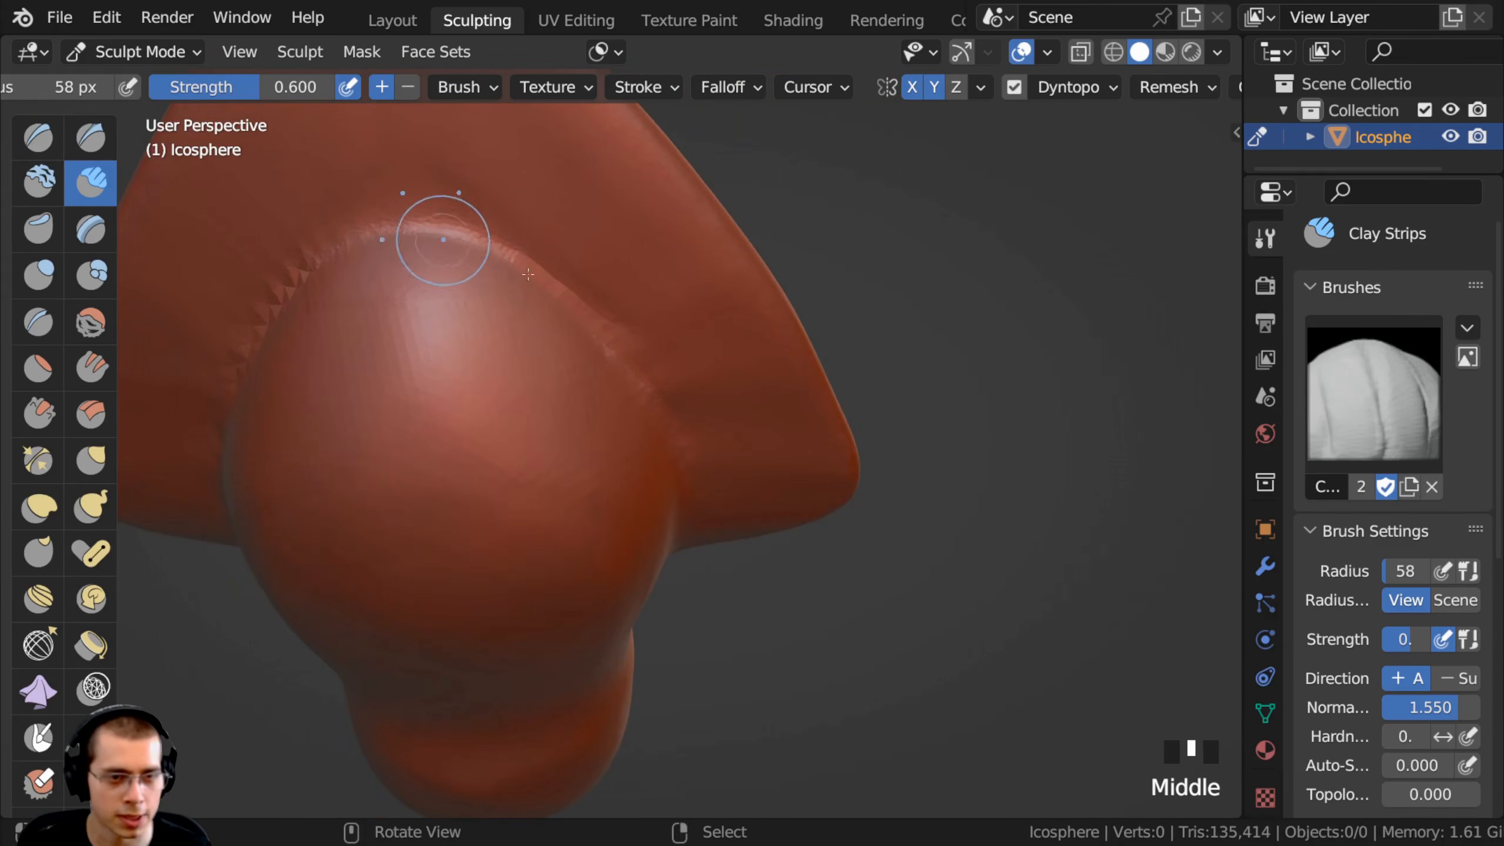
Undo the last strokes and carve a groove along the border between mantle and fin with the Crease brush.
click(38, 320)
key(ctrl+z)
key(ctrl+z)
mouse_move(469, 249)
mouse_down()
mouse_move(501, 210)
mouse_move(527, 252)
mouse_up()
middle_drag(527, 252, 569, 261)
mouse_move(533, 202)
mouse_down()
mouse_move(593, 332)
mouse_move(643, 521)
mouse_up()
drag(586, 314, 641, 462)
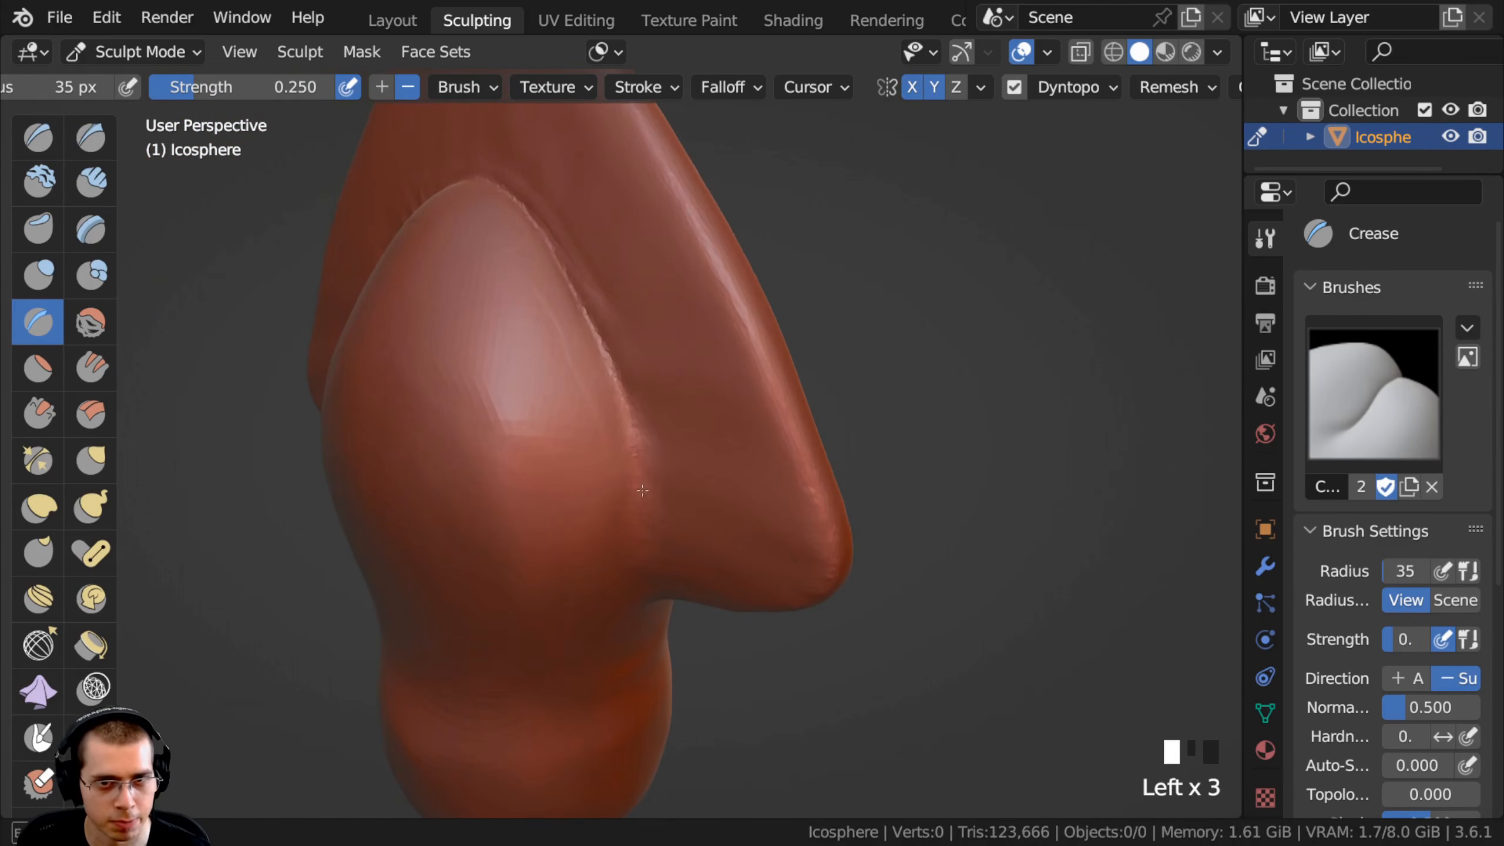
Deepen the crease down the side of the mantle to the fin's lower root.
middle_drag(556, 320, 594, 336)
drag(594, 336, 627, 450)
drag(611, 379, 629, 503)
drag(619, 391, 629, 441)
mouse_move(629, 440)
shift+middle_down()
mouse_move(607, 379)
mouse_move(588, 369)
shift+middle_up()
drag(589, 379, 604, 463)
drag(604, 427, 598, 337)
drag(616, 479, 630, 496)
Smooth the lower end of the crease where the fin's root meets the body.
mouse_move(621, 450)
middle_down()
mouse_move(521, 427)
mouse_move(607, 409)
middle_up()
shift+drag(607, 409, 613, 450)
shift+drag(613, 450, 604, 407)
middle_drag(604, 406, 592, 439)
middle_drag(592, 439, 598, 464)
mouse_move(597, 464)
shift+mouse_down()
mouse_move(577, 289)
mouse_move(592, 415)
shift+mouse_up()
middle_drag(593, 492, 586, 456)
ctrl+middle_drag(586, 456, 584, 440)
shift+drag(584, 440, 592, 296)
Smooth the crease and adjoining fin surface upward along the mantle toward its top.
middle_drag(592, 296, 575, 344)
shift+middle_drag(574, 343, 591, 424)
shift+drag(591, 423, 555, 301)
middle_drag(555, 301, 570, 341)
mouse_move(610, 356)
shift+mouse_down()
mouse_move(622, 379)
mouse_move(593, 284)
shift+mouse_up()
middle_drag(592, 285, 636, 308)
mouse_move(637, 308)
shift+mouse_down()
mouse_move(647, 332)
mouse_move(611, 222)
shift+mouse_up()
shift+middle_drag(592, 210, 628, 285)
shift+middle_drag(627, 284, 657, 335)
shift+drag(657, 335, 616, 282)
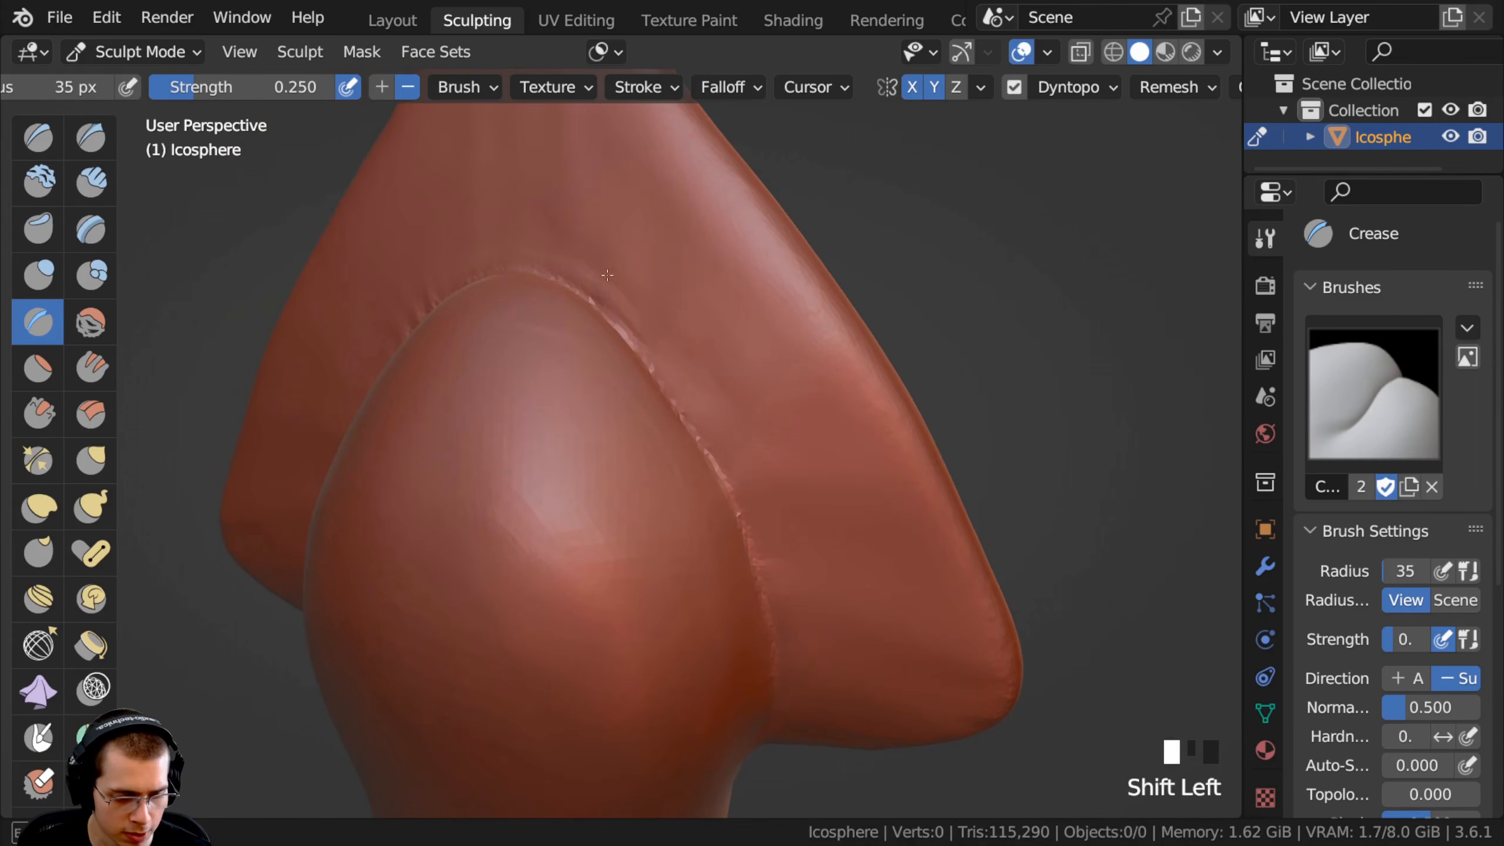
Smooth the rough border around the mantle's top and the fin's face on both sides.
middle_drag(728, 324, 657, 510)
shift+drag(658, 510, 645, 540)
middle_drag(544, 270, 614, 399)
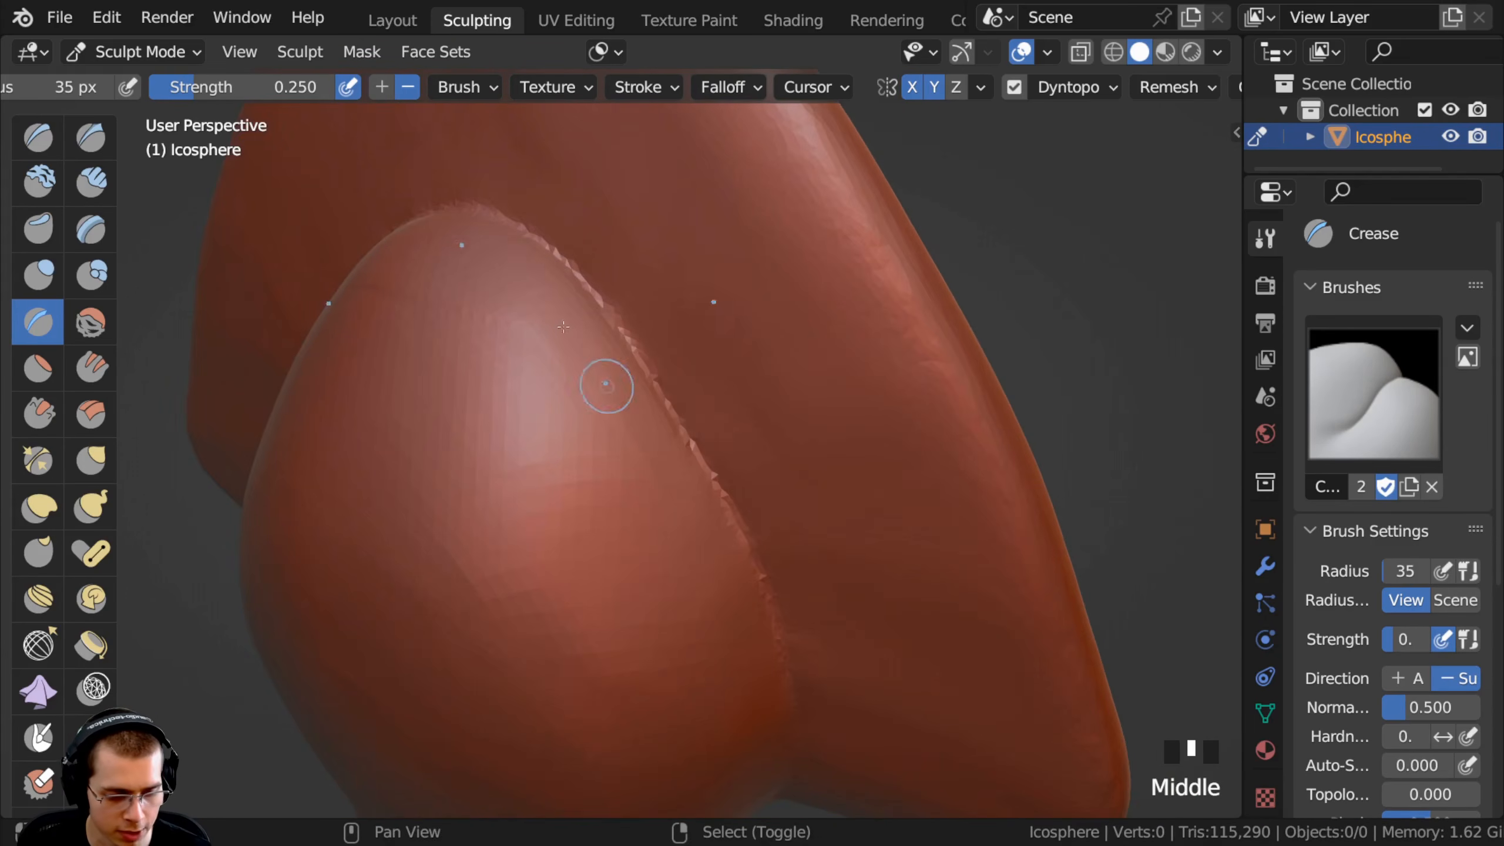
shift+middle_drag(439, 270, 576, 381)
shift+drag(576, 381, 664, 467)
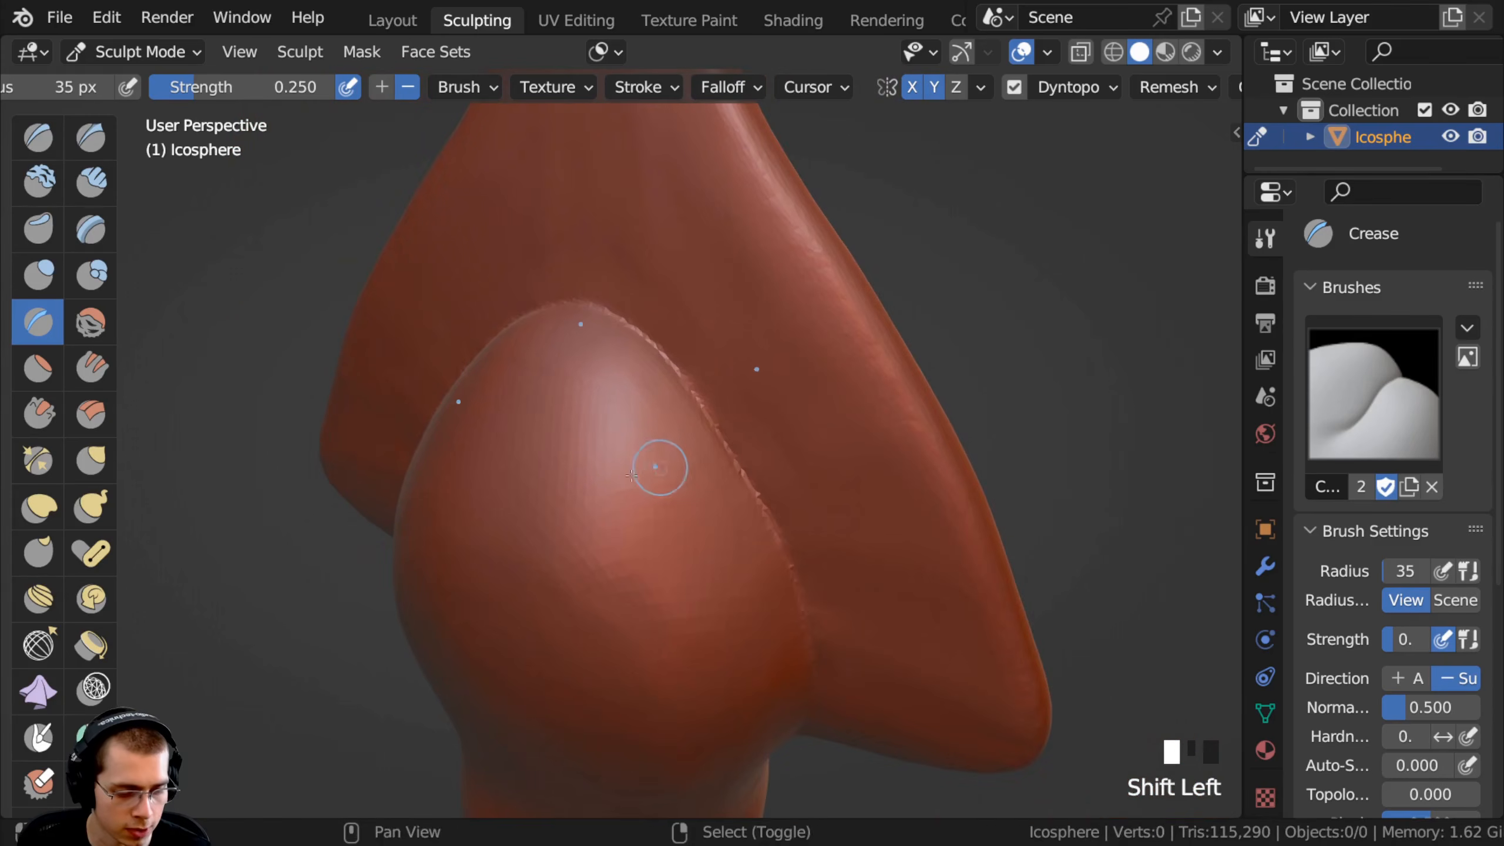
middle_drag(665, 467, 723, 415)
shift+drag(681, 367, 647, 298)
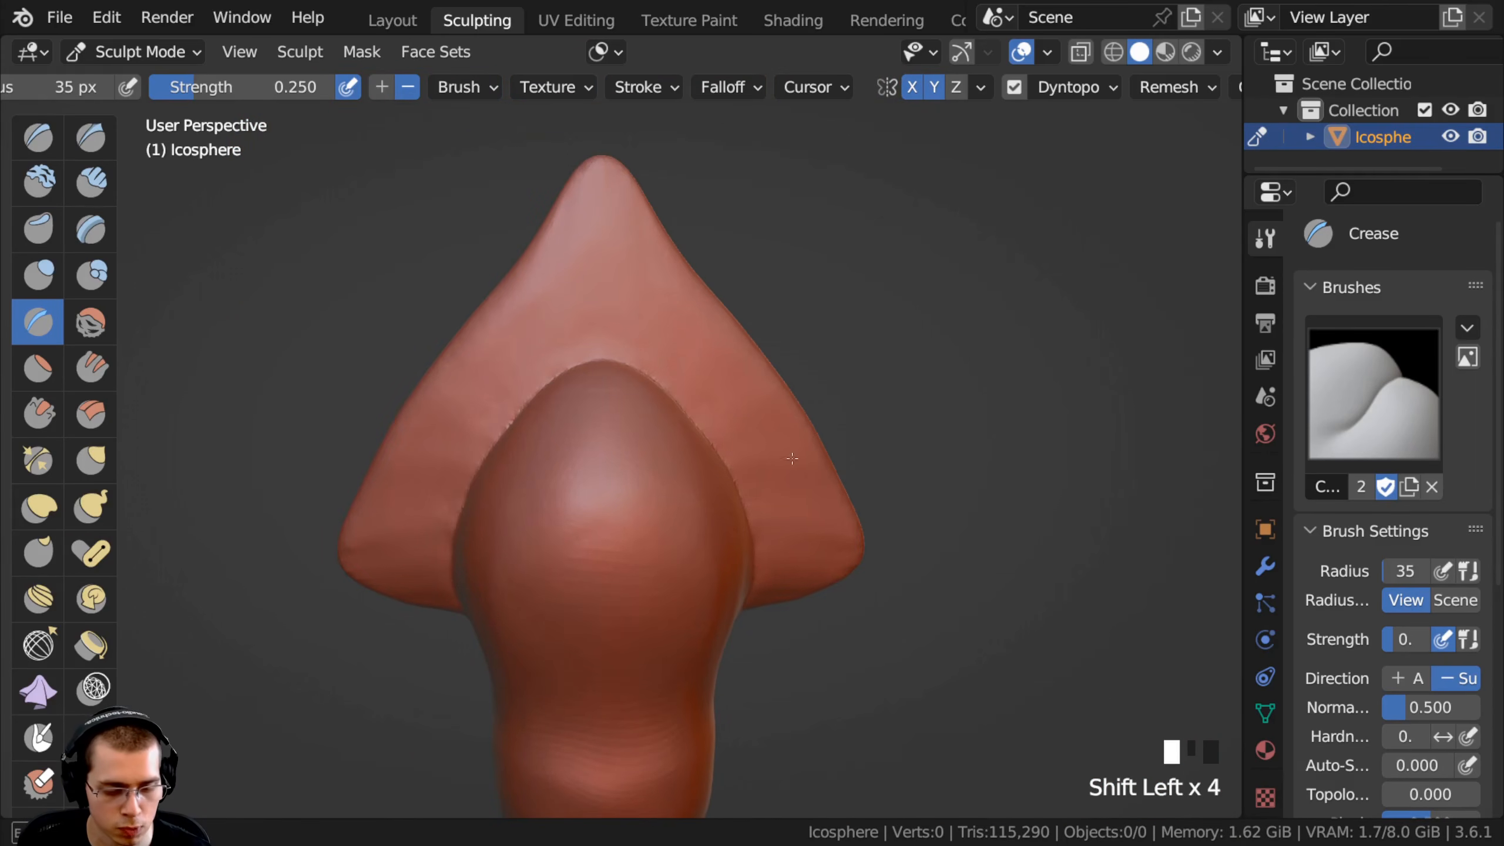
shift+drag(530, 312, 417, 527)
mouse_move(416, 527)
shift+middle_down()
mouse_move(436, 363)
mouse_move(571, 520)
mouse_move(566, 483)
shift+middle_up()
Reshape the lower body and its bottom end with small Grab strokes into a straighter, longer column.
key(c)
key(g)
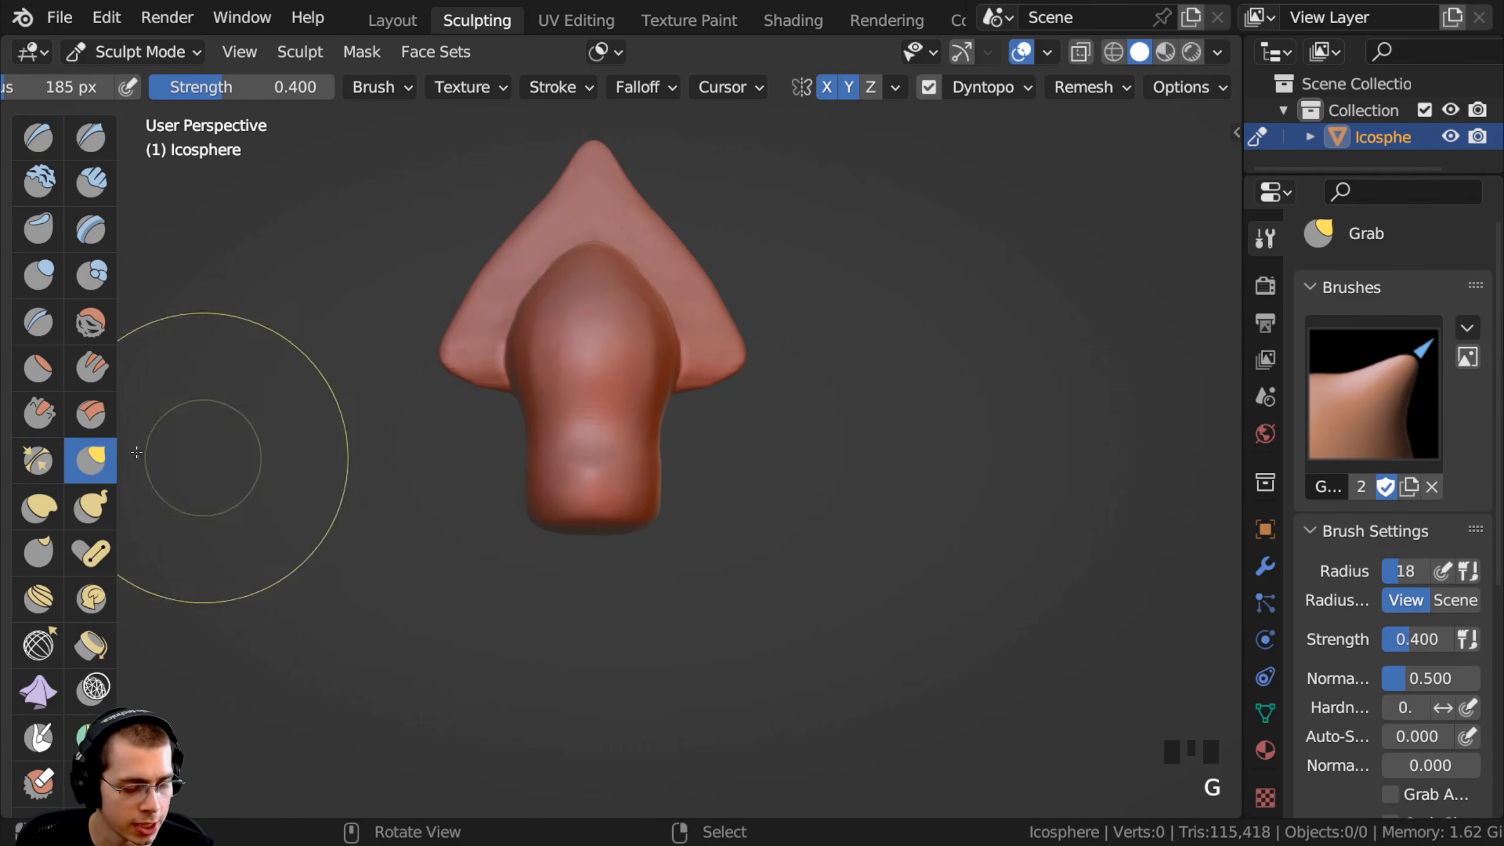
click(144, 430)
mouse_move(562, 524)
shift+middle_down()
mouse_move(554, 507)
mouse_move(522, 521)
mouse_move(588, 510)
mouse_move(619, 544)
mouse_move(430, 537)
mouse_move(450, 521)
shift+middle_up()
click(534, 529)
click(509, 527)
click(522, 521)
click(577, 524)
click(577, 527)
click(578, 542)
click(575, 539)
click(575, 539)
click(581, 548)
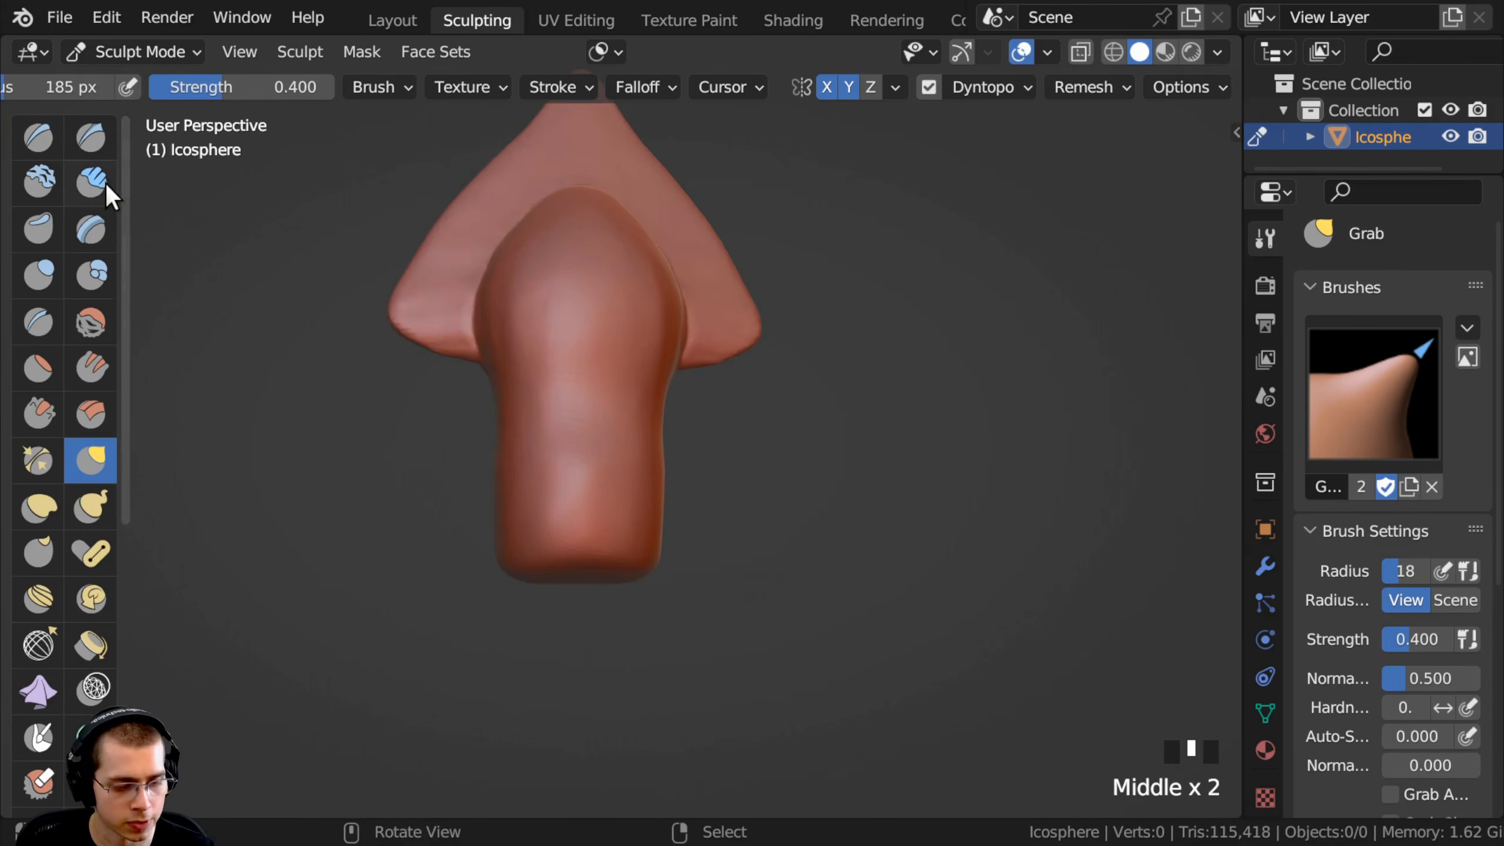
Lay a raised Clay Strips band around the lower body, below the fin.
click(98, 182)
mouse_move(492, 361)
ctrl+middle_down()
mouse_move(507, 387)
mouse_move(487, 487)
mouse_move(557, 493)
ctrl+middle_up()
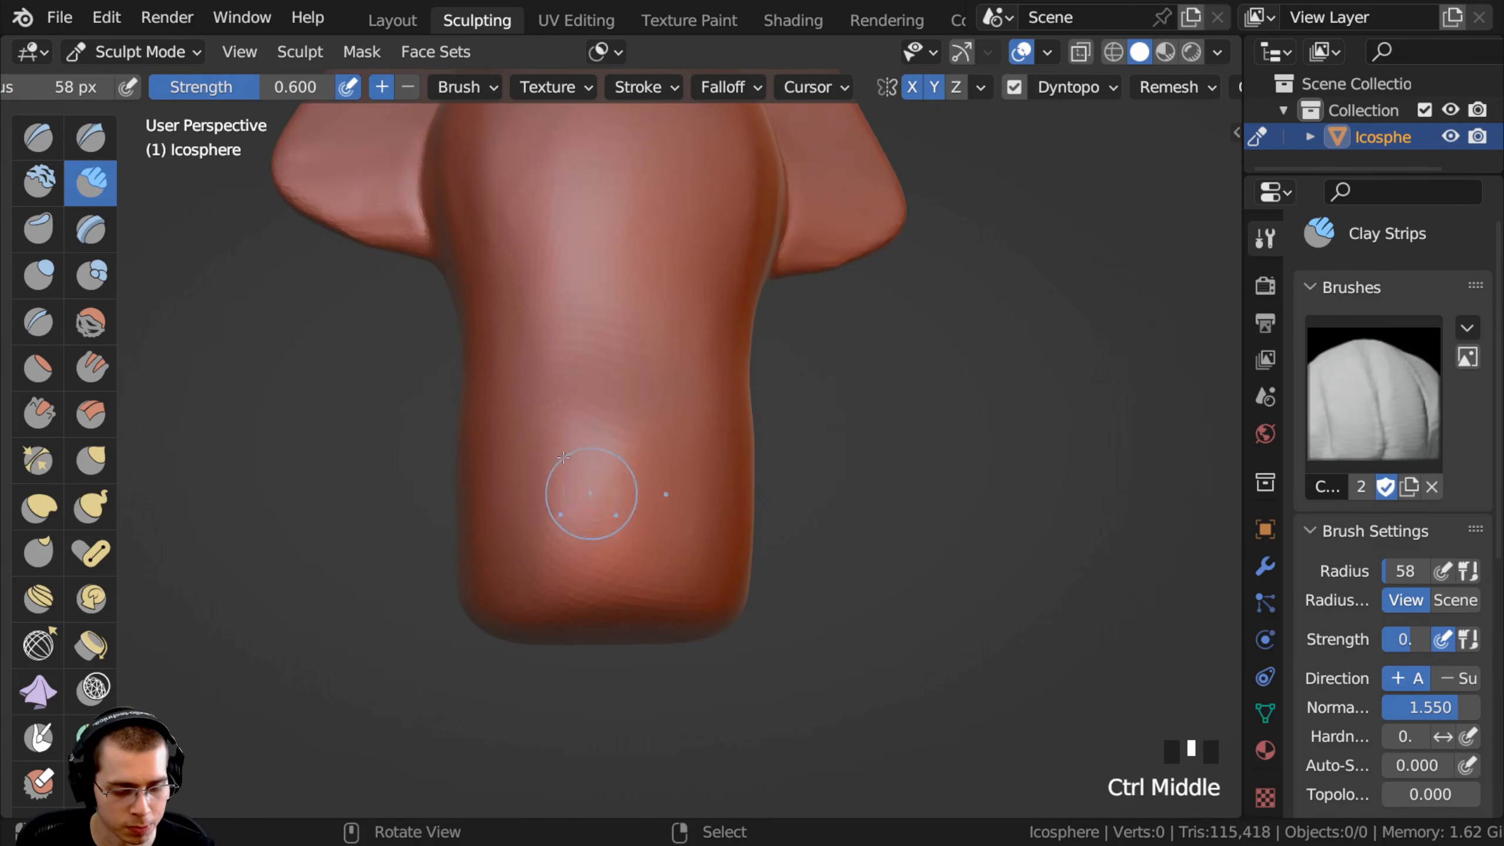
drag(573, 332, 642, 327)
mouse_move(614, 353)
middle_down()
mouse_move(683, 354)
mouse_move(627, 365)
middle_up()
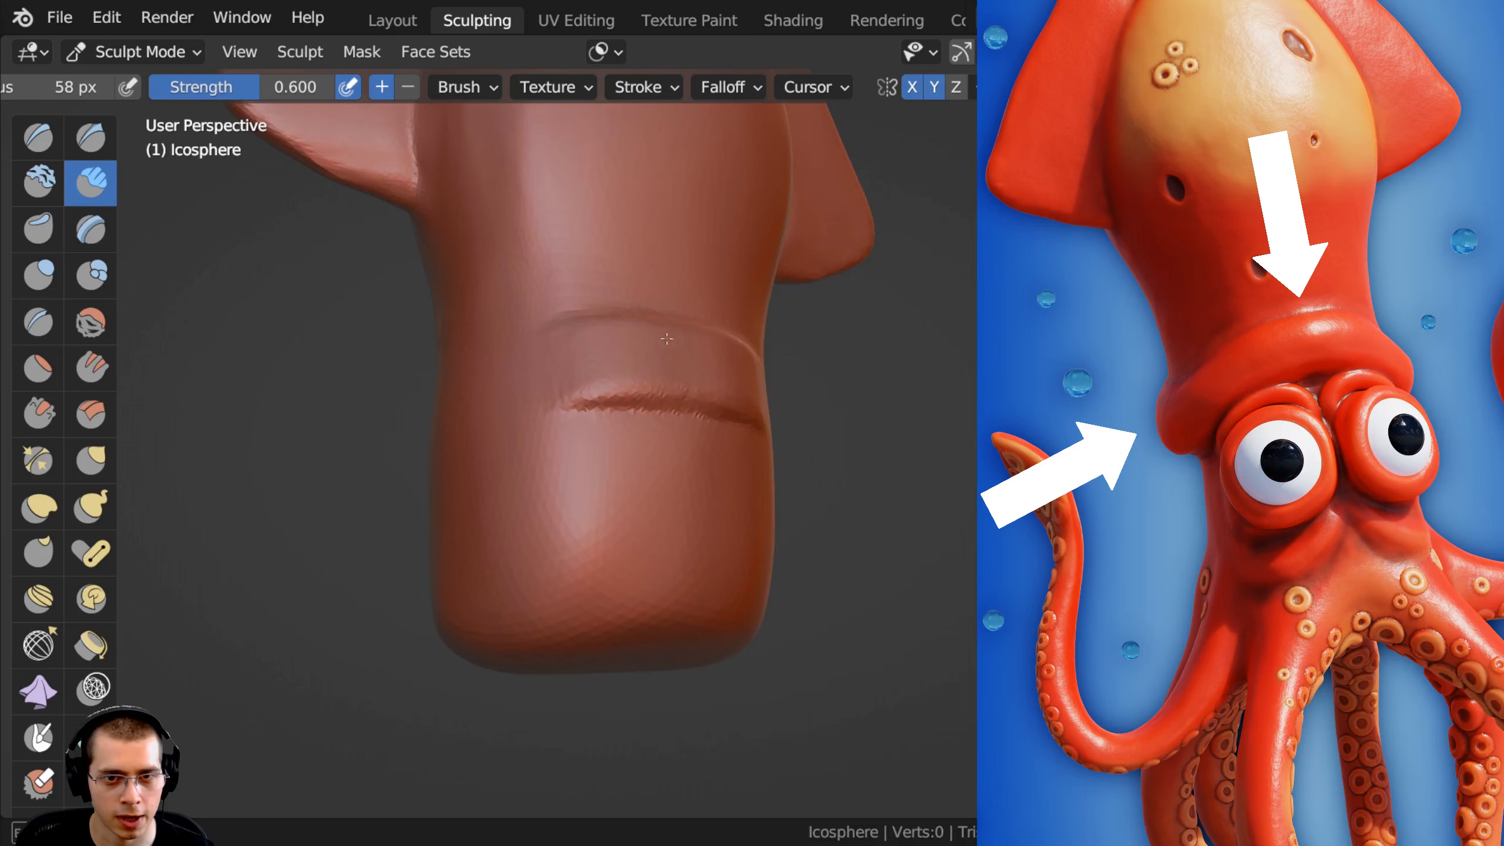
key(ctrl+z)
middle_drag(497, 393, 641, 400)
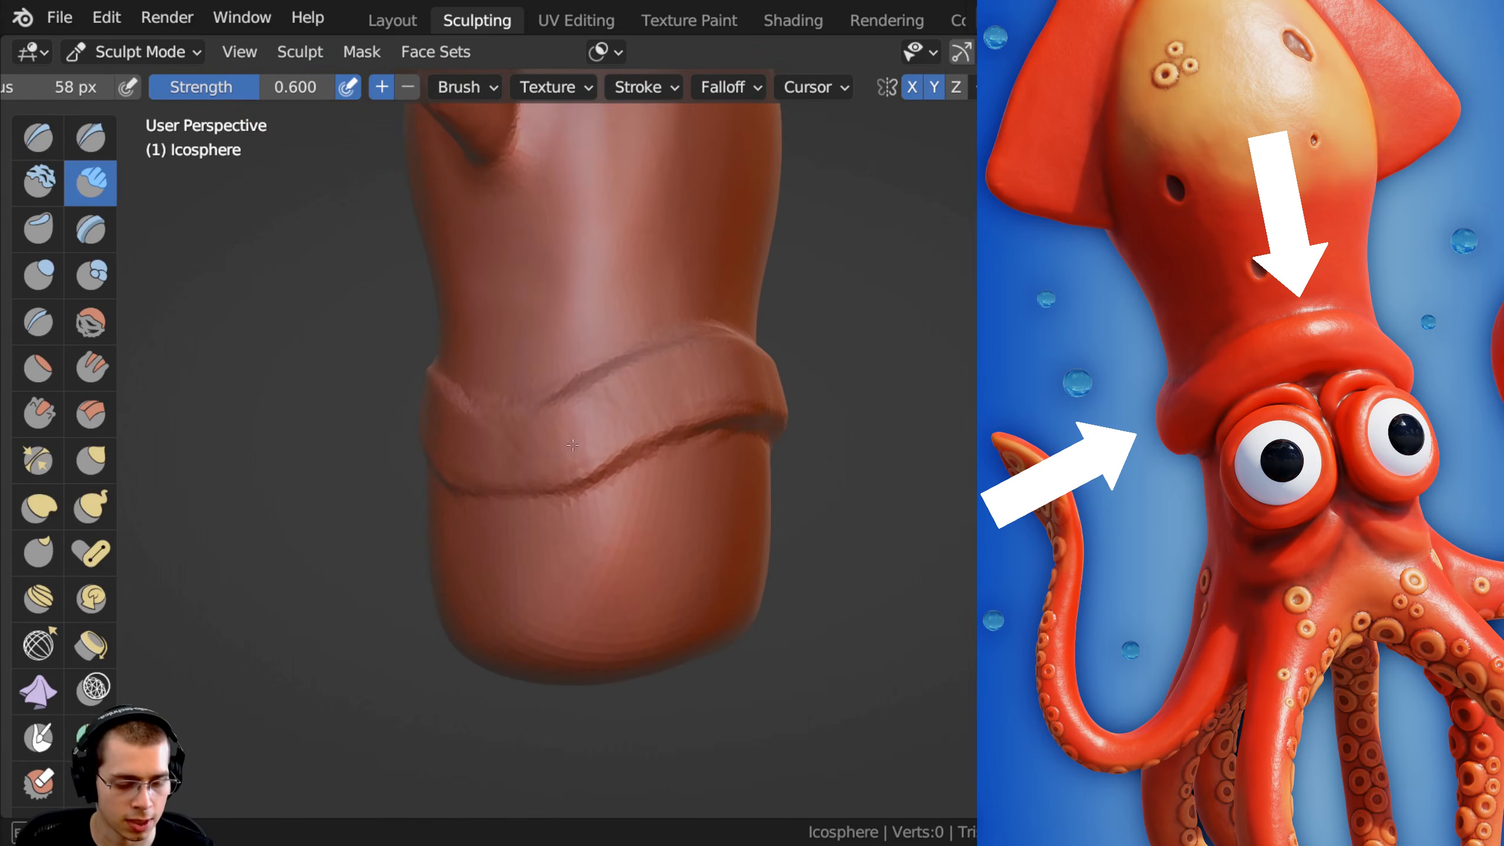
mouse_move(556, 442)
middle_down()
mouse_move(587, 430)
mouse_move(487, 438)
mouse_move(638, 403)
middle_up()
Build up the thin parts of the collar band along the side of the lower body with Clay Strips.
click(550, 419)
click(550, 419)
mouse_move(550, 419)
middle_down()
mouse_move(487, 437)
mouse_move(705, 396)
middle_up()
click(486, 436)
click(486, 437)
click(592, 436)
middle_drag(592, 435, 636, 437)
mouse_move(636, 437)
ctrl+middle_down()
mouse_move(637, 424)
mouse_move(716, 457)
ctrl+middle_up()
click(627, 429)
Thicken the collar band across its front and side with more Clay Strips strokes.
drag(715, 457, 474, 382)
middle_drag(467, 379, 599, 391)
drag(598, 392, 568, 393)
drag(681, 389, 661, 392)
ctrl+middle_drag(660, 391, 663, 364)
drag(666, 364, 660, 363)
drag(489, 417, 474, 420)
Continue around the rest of the collar, filling it out and evening its surface with short strokes.
middle_drag(473, 420, 527, 415)
drag(527, 415, 510, 394)
middle_drag(516, 388, 584, 382)
drag(584, 382, 456, 423)
mouse_move(456, 424)
middle_down()
mouse_move(501, 428)
mouse_move(503, 445)
middle_up()
mouse_move(497, 435)
mouse_down()
mouse_move(470, 406)
mouse_move(435, 435)
mouse_up()
mouse_move(548, 415)
ctrl+middle_down()
mouse_move(561, 486)
mouse_move(340, 320)
ctrl+middle_up()
middle_drag(487, 420, 581, 379)
ctrl+middle_drag(580, 379, 670, 336)
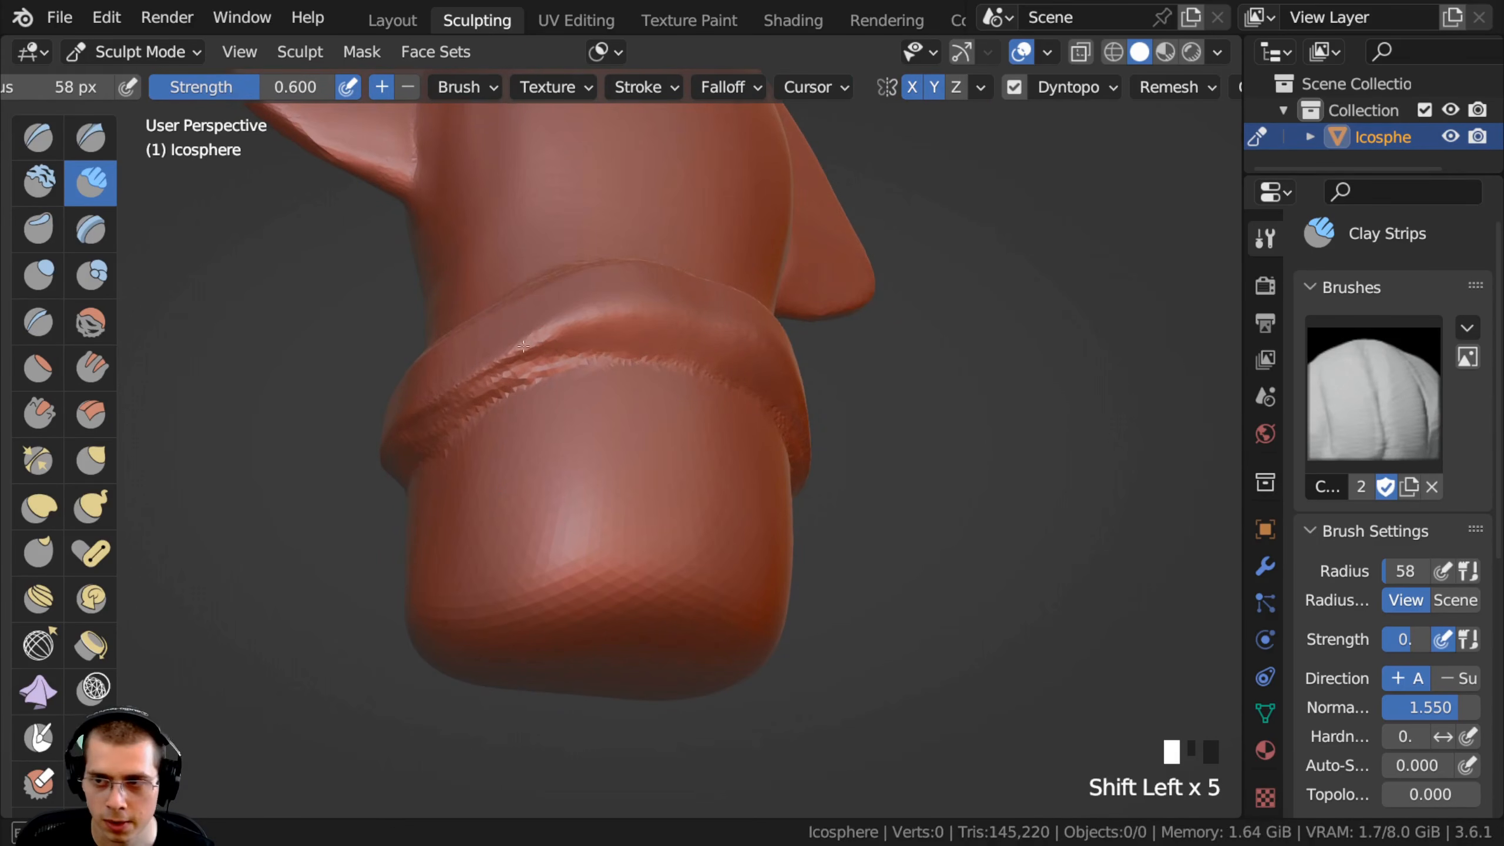
Smooth the rough lower edge of the collar where it meets the body.
middle_drag(609, 358, 524, 369)
shift+drag(524, 368, 518, 371)
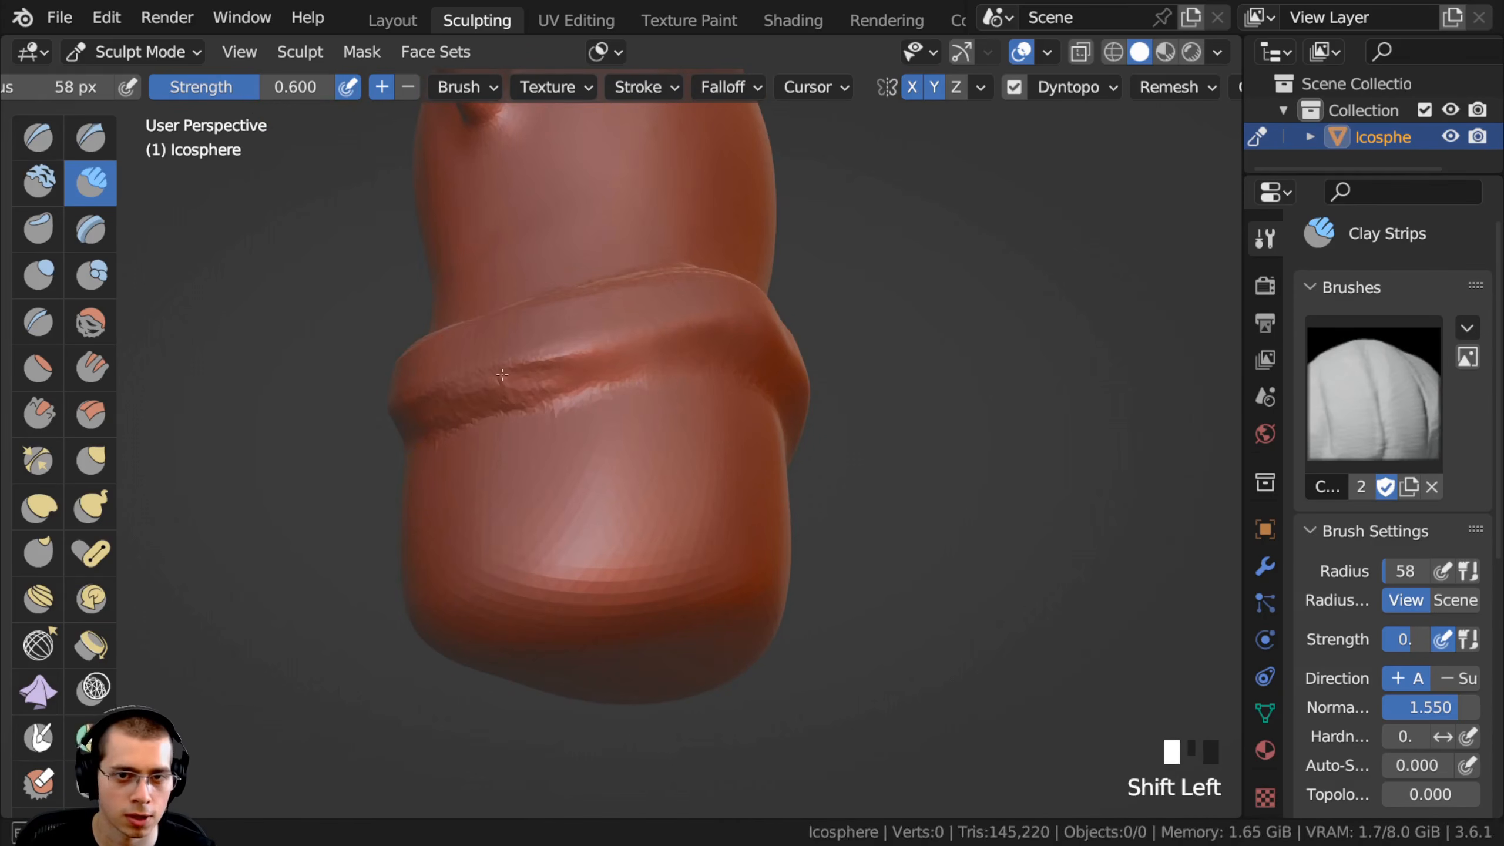
mouse_move(421, 403)
ctrl+middle_down()
mouse_move(614, 386)
mouse_move(642, 429)
ctrl+middle_up()
shift+drag(642, 429, 640, 424)
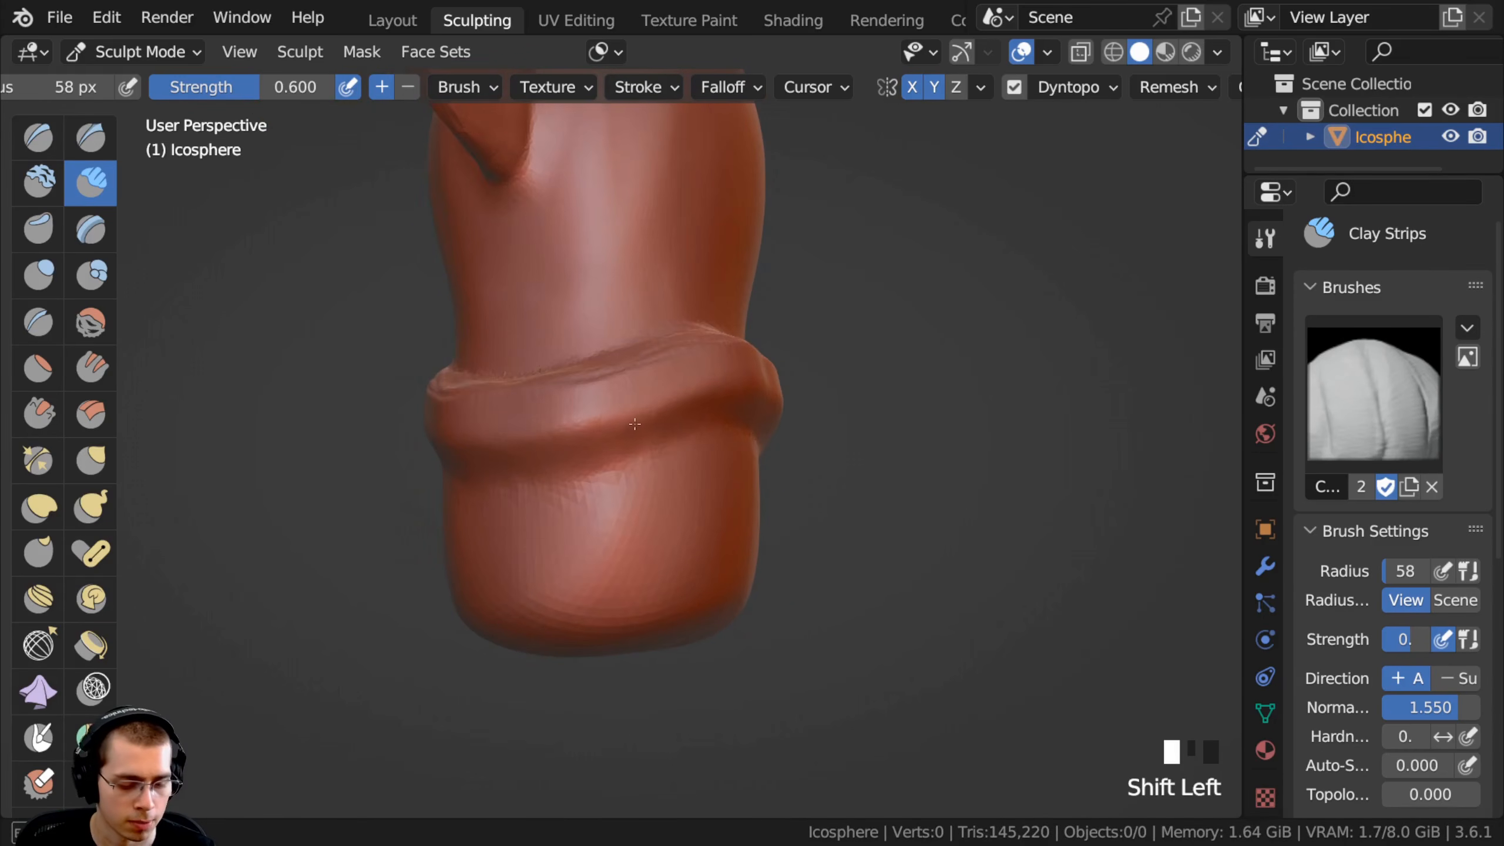
middle_drag(659, 411, 627, 465)
shift+drag(627, 466, 581, 487)
Smooth the collar's upper edge and surface around the other sides of the body.
mouse_move(581, 487)
middle_down()
mouse_move(527, 506)
mouse_move(638, 445)
middle_up()
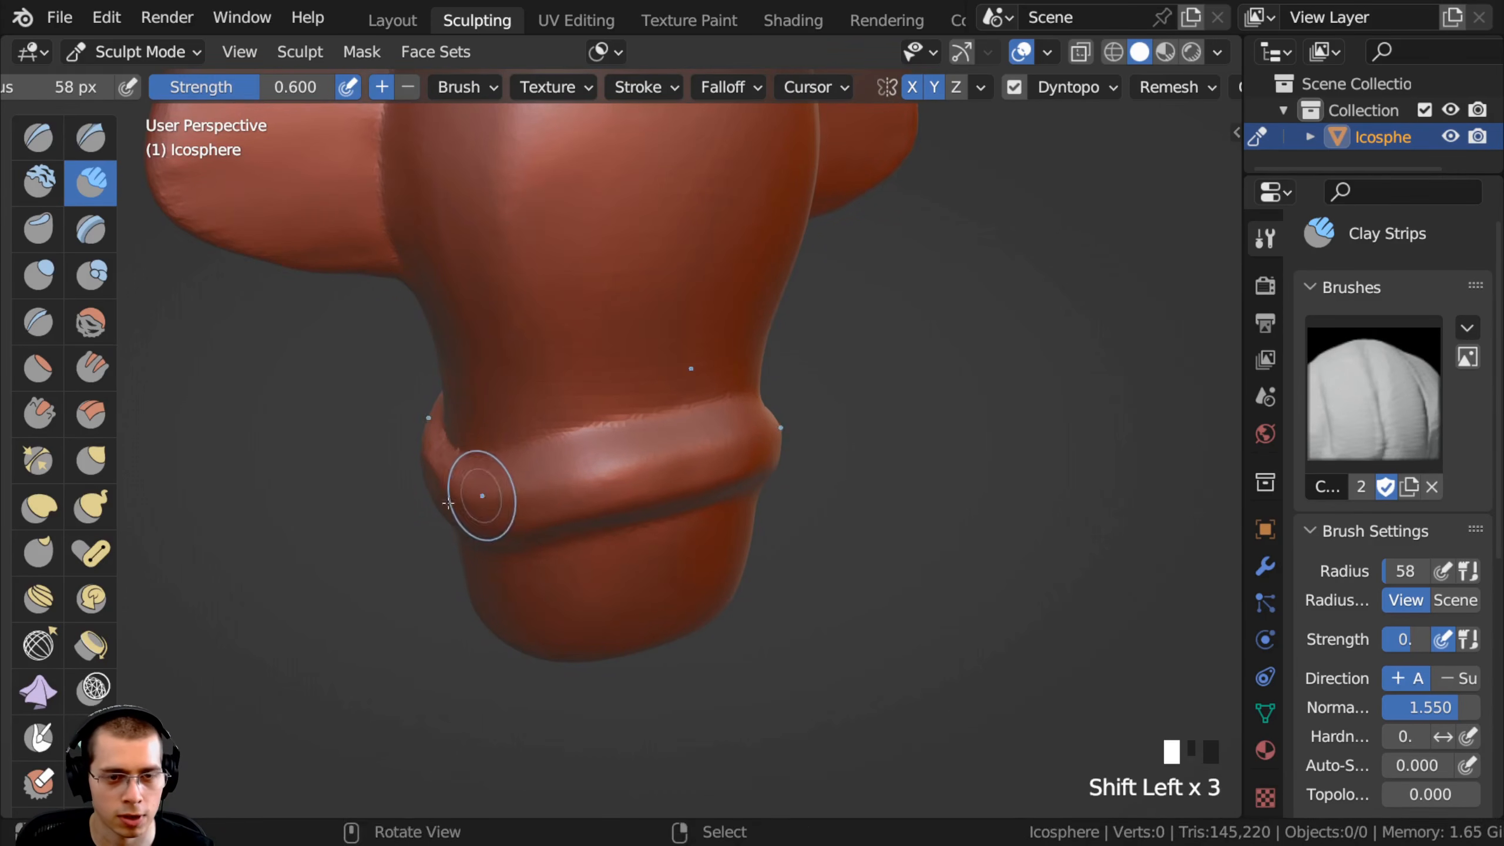
middle_drag(459, 502, 553, 457)
shift+drag(553, 457, 560, 465)
shift+middle_drag(560, 466, 645, 453)
shift+drag(637, 456, 627, 494)
mouse_move(628, 494)
middle_down()
mouse_move(569, 417)
mouse_move(623, 413)
mouse_move(661, 374)
middle_up()
Pull the collar's side into a lower, more even curve with small Grab strokes.
key(g)
drag(639, 381, 559, 416)
mouse_move(474, 420)
middle_down()
mouse_move(392, 416)
mouse_move(427, 413)
middle_up()
middle_drag(554, 410, 616, 408)
drag(599, 413, 594, 423)
drag(593, 416, 582, 421)
Start thickening the collar with short Clay Strips strokes running vertically across the band.
key(c)
mouse_move(582, 421)
middle_down()
mouse_move(564, 296)
mouse_move(718, 363)
mouse_move(735, 350)
middle_up()
drag(734, 349, 726, 356)
drag(732, 355, 724, 367)
drag(729, 369, 692, 385)
drag(699, 361, 694, 382)
drag(708, 358, 702, 379)
middle_drag(711, 368, 719, 306)
drag(726, 314, 723, 349)
drag(710, 321, 705, 356)
Continue the vertical Clay Strips strokes along the middle of the collar to make it bulge.
middle_drag(681, 349, 720, 344)
drag(713, 346, 704, 367)
drag(703, 329, 689, 373)
drag(684, 333, 680, 376)
middle_drag(669, 356, 696, 351)
drag(696, 332, 692, 370)
drag(686, 335, 685, 369)
middle_drag(672, 364, 696, 358)
drag(684, 344, 680, 384)
middle_drag(666, 384, 687, 382)
drag(690, 361, 685, 415)
Complete the ring of vertical Clay Strips strokes around the remaining parts of the collar.
middle_drag(664, 403, 690, 400)
drag(696, 367, 691, 417)
mouse_move(684, 370)
mouse_down()
mouse_move(681, 415)
mouse_move(631, 427)
mouse_up()
middle_drag(627, 409, 672, 394)
drag(666, 388, 664, 435)
mouse_move(643, 388)
mouse_down()
mouse_move(639, 438)
mouse_move(616, 441)
mouse_up()
drag(597, 394, 594, 443)
middle_drag(604, 426, 752, 391)
drag(769, 338, 768, 368)
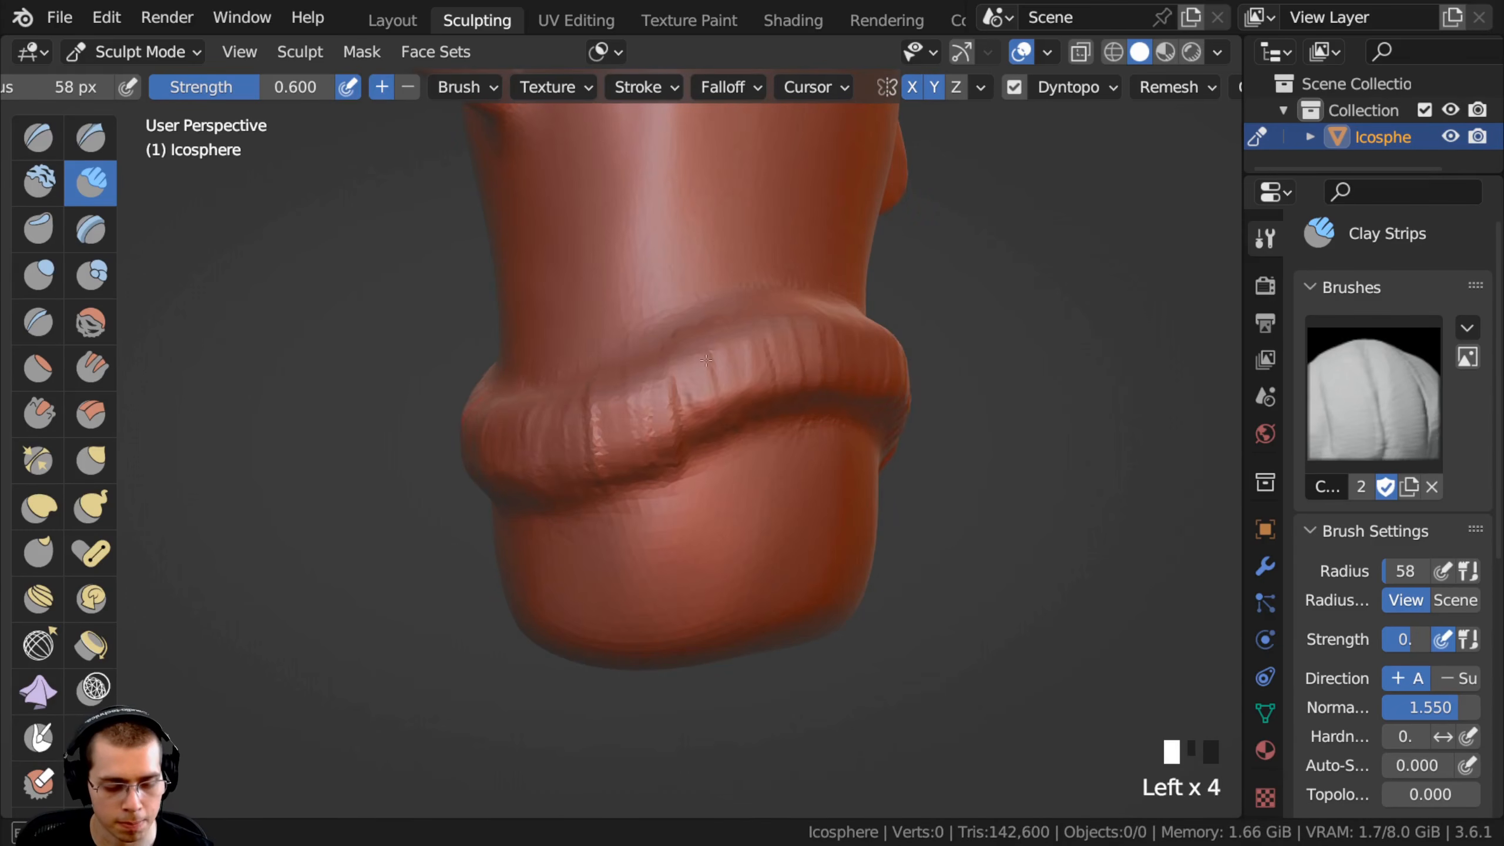
drag(601, 394, 598, 440)
middle_drag(598, 440, 769, 368)
drag(708, 334, 705, 370)
Smooth the ribbed strokes on the collar's front and side.
mouse_move(701, 373)
middle_down()
mouse_move(675, 372)
mouse_move(676, 430)
middle_up()
shift+drag(678, 385, 681, 435)
mouse_move(689, 392)
shift+mouse_down()
mouse_move(688, 443)
mouse_move(690, 409)
shift+mouse_up()
middle_drag(681, 356, 726, 335)
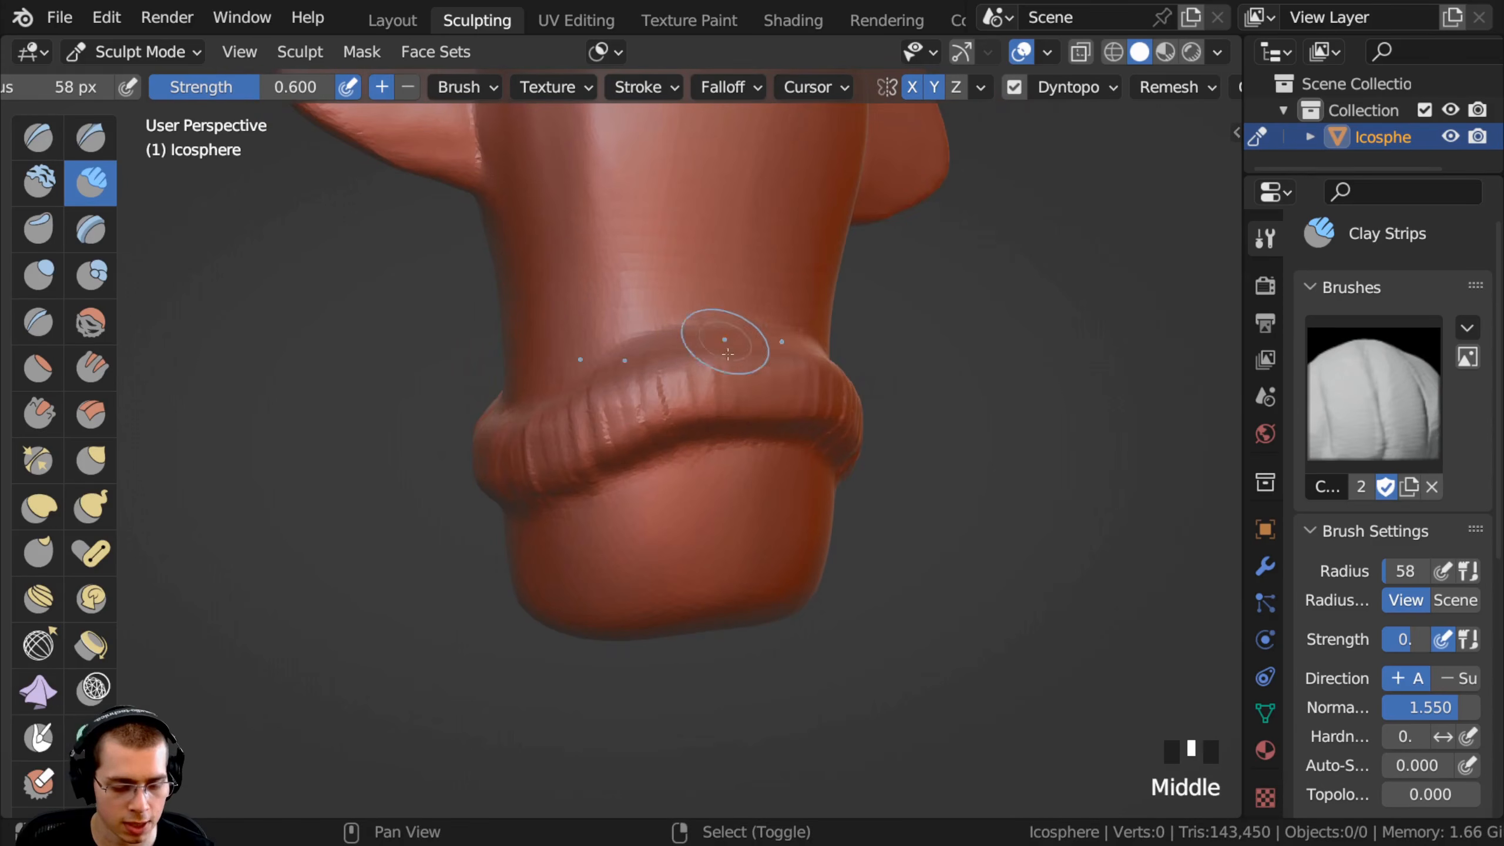
shift+drag(722, 347, 720, 409)
shift+drag(669, 367, 666, 424)
shift+middle_drag(648, 415, 680, 408)
shift+drag(681, 388, 671, 440)
Smooth the remaining ribbed strokes around the collar into an even, rounded roll.
middle_drag(658, 423, 690, 412)
shift+drag(670, 388, 666, 435)
middle_drag(661, 423, 678, 422)
mouse_move(663, 382)
shift+mouse_down()
mouse_move(662, 429)
mouse_move(628, 453)
shift+mouse_up()
shift+drag(615, 438, 586, 455)
shift+middle_drag(653, 427, 772, 394)
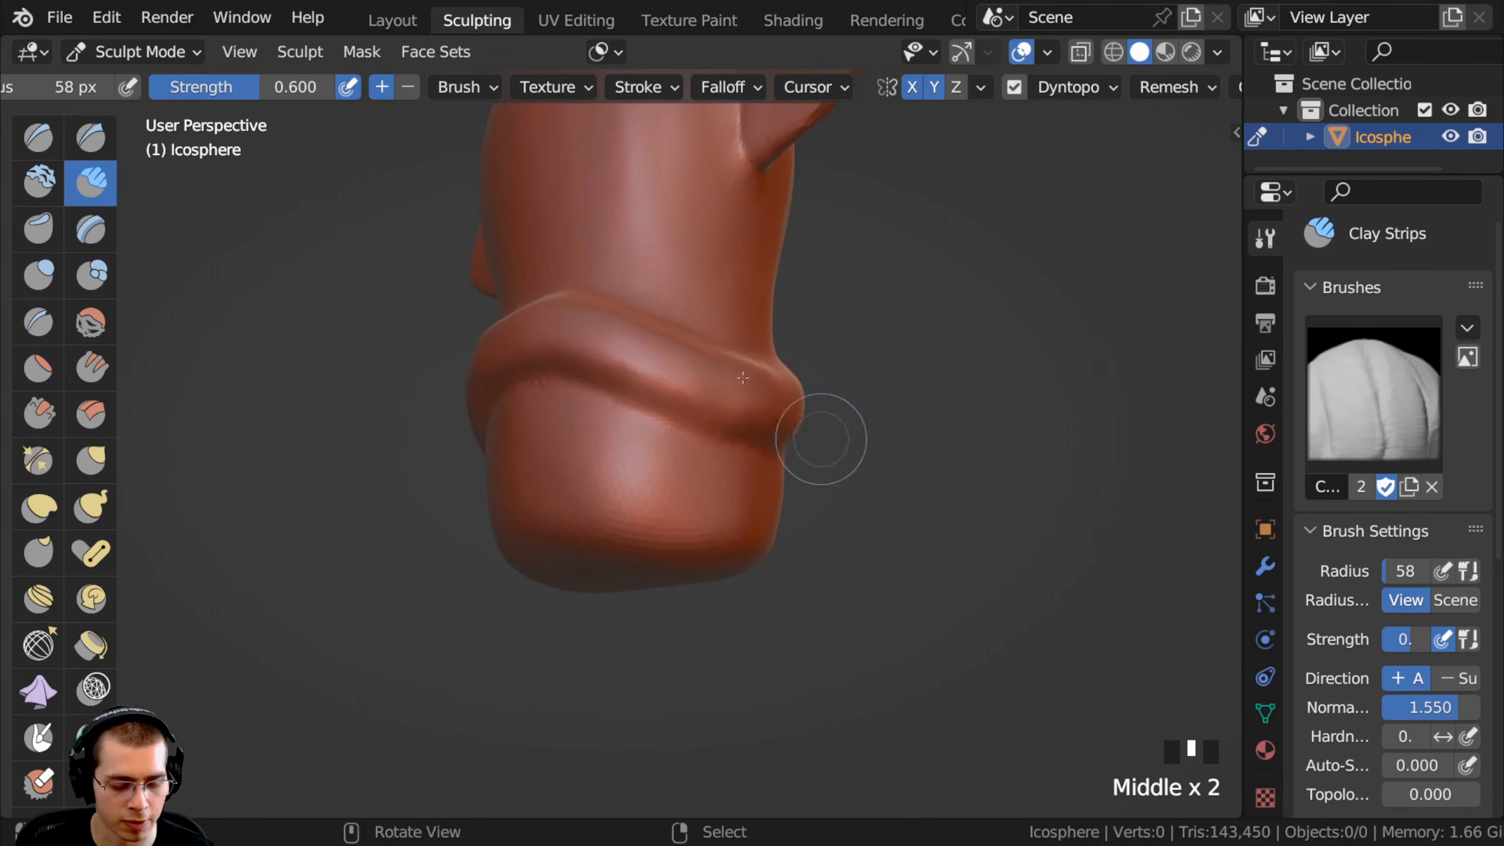
Turn off Y-axis sculpt symmetry, leaving only X mirroring enabled.
middle_drag(645, 435, 697, 445)
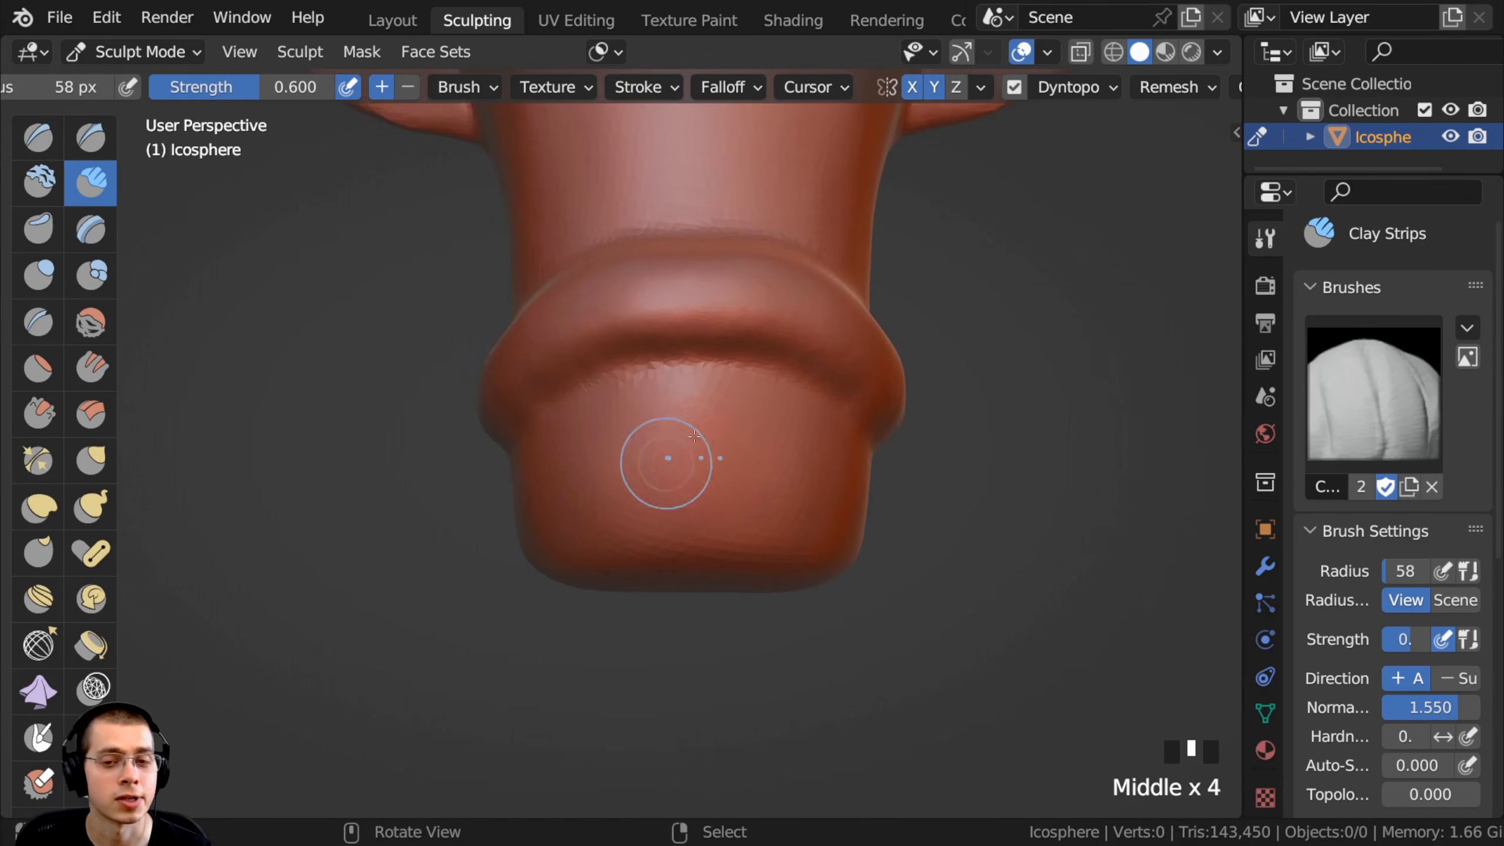
middle_drag(655, 381, 617, 383)
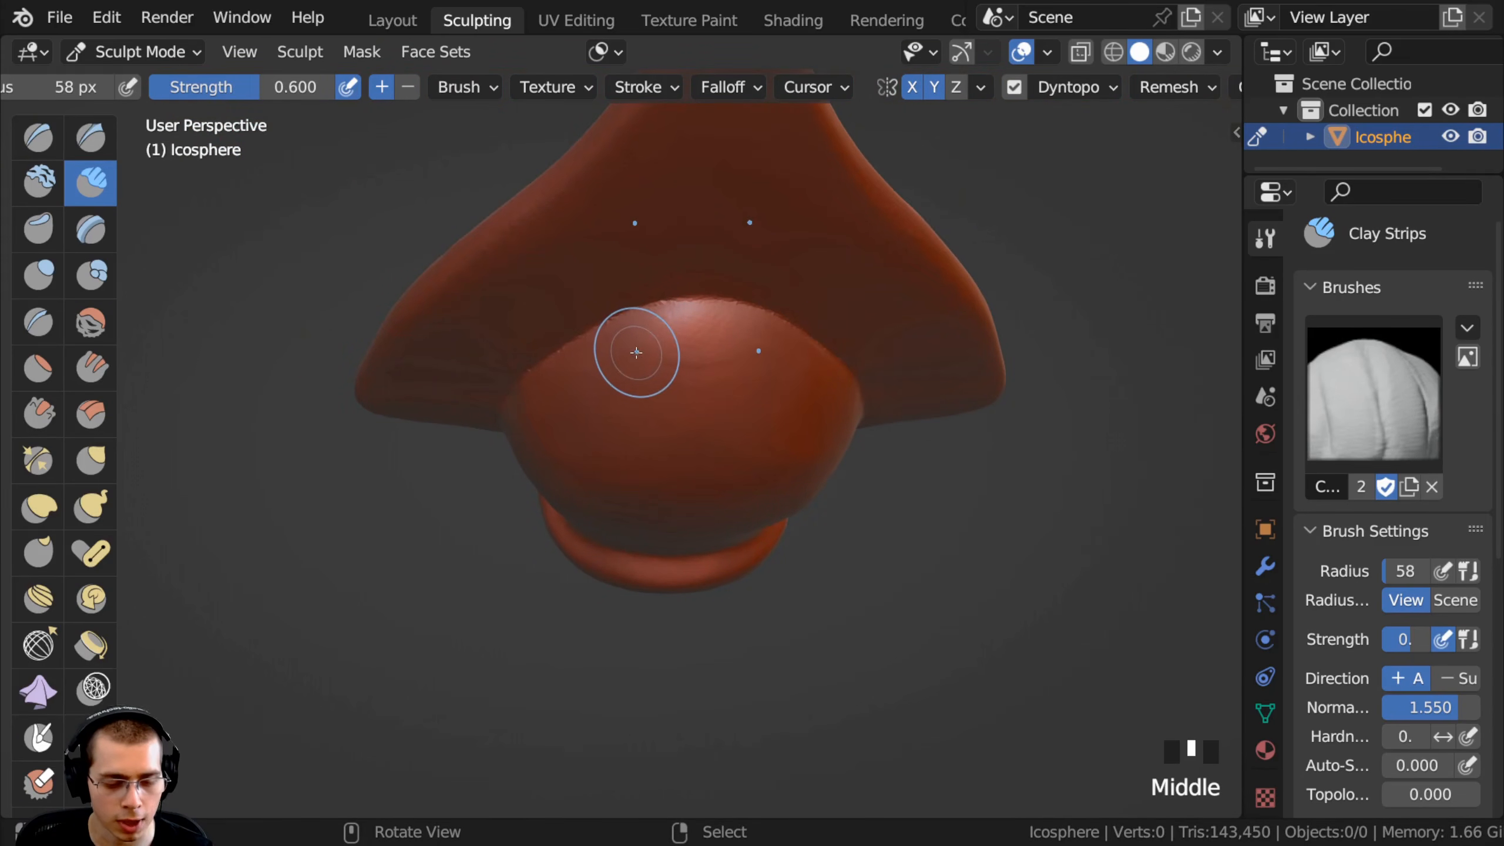
click(934, 87)
click(933, 87)
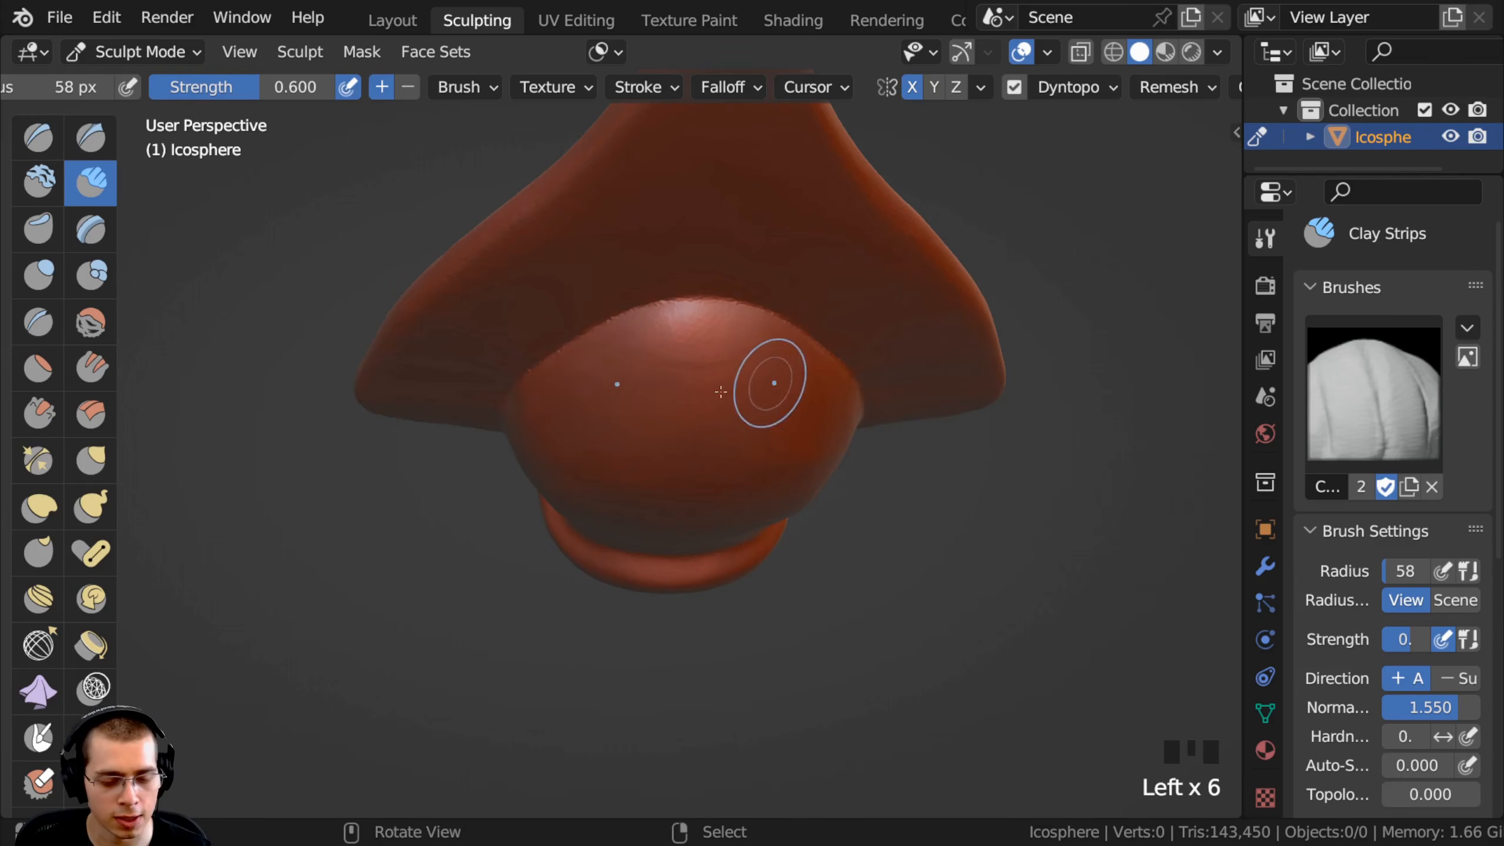
middle_drag(586, 245, 610, 506)
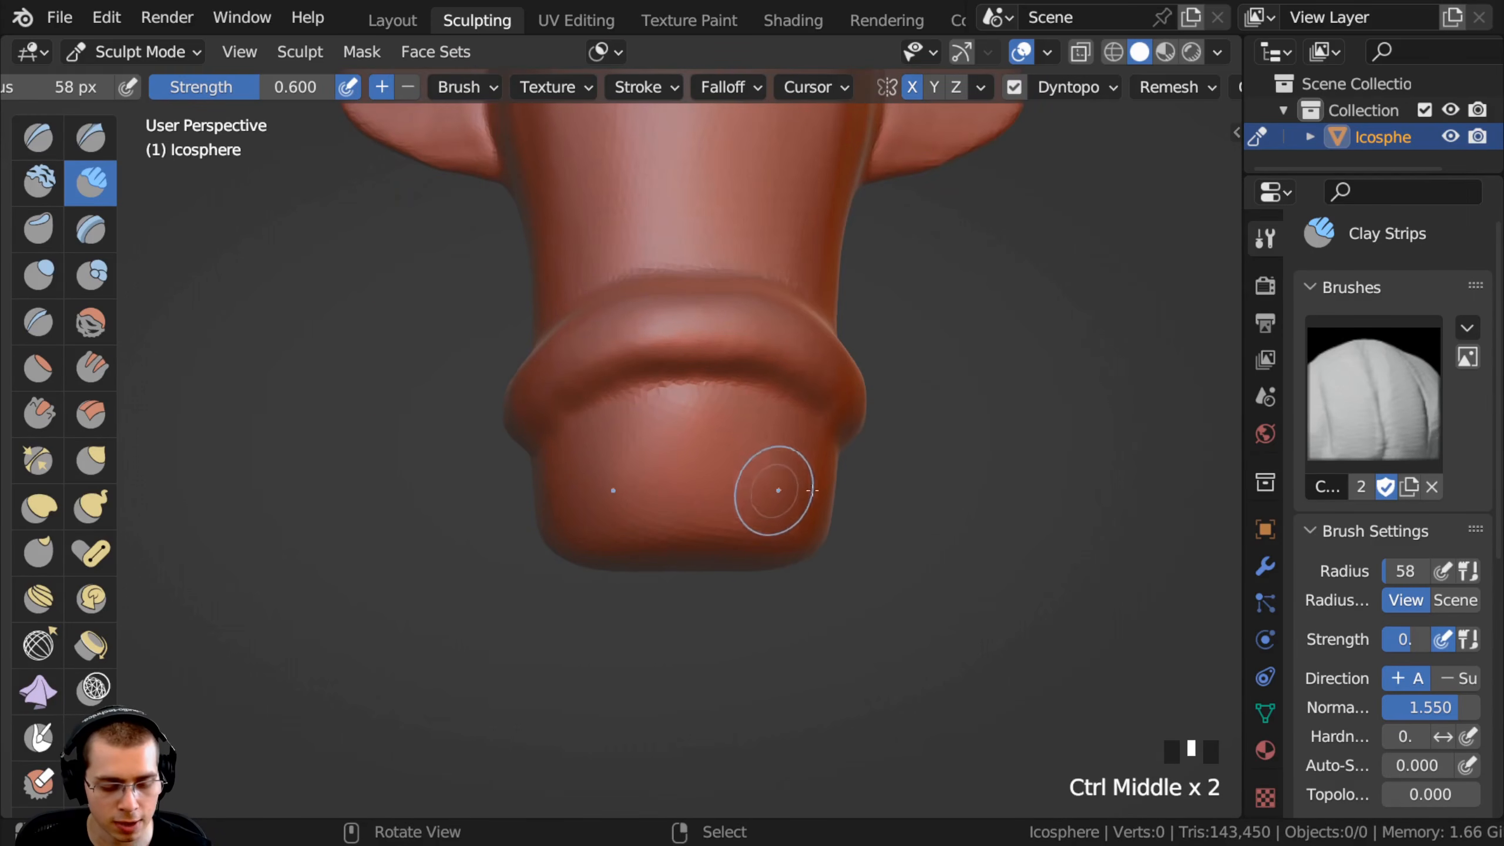
Reduce the Clay Strips radius to 26 px and lay mirrored eye-socket rings on the body below the collar.
shift+middle_drag(605, 429, 599, 361)
ctrl+middle_drag(600, 362, 594, 383)
key(f)
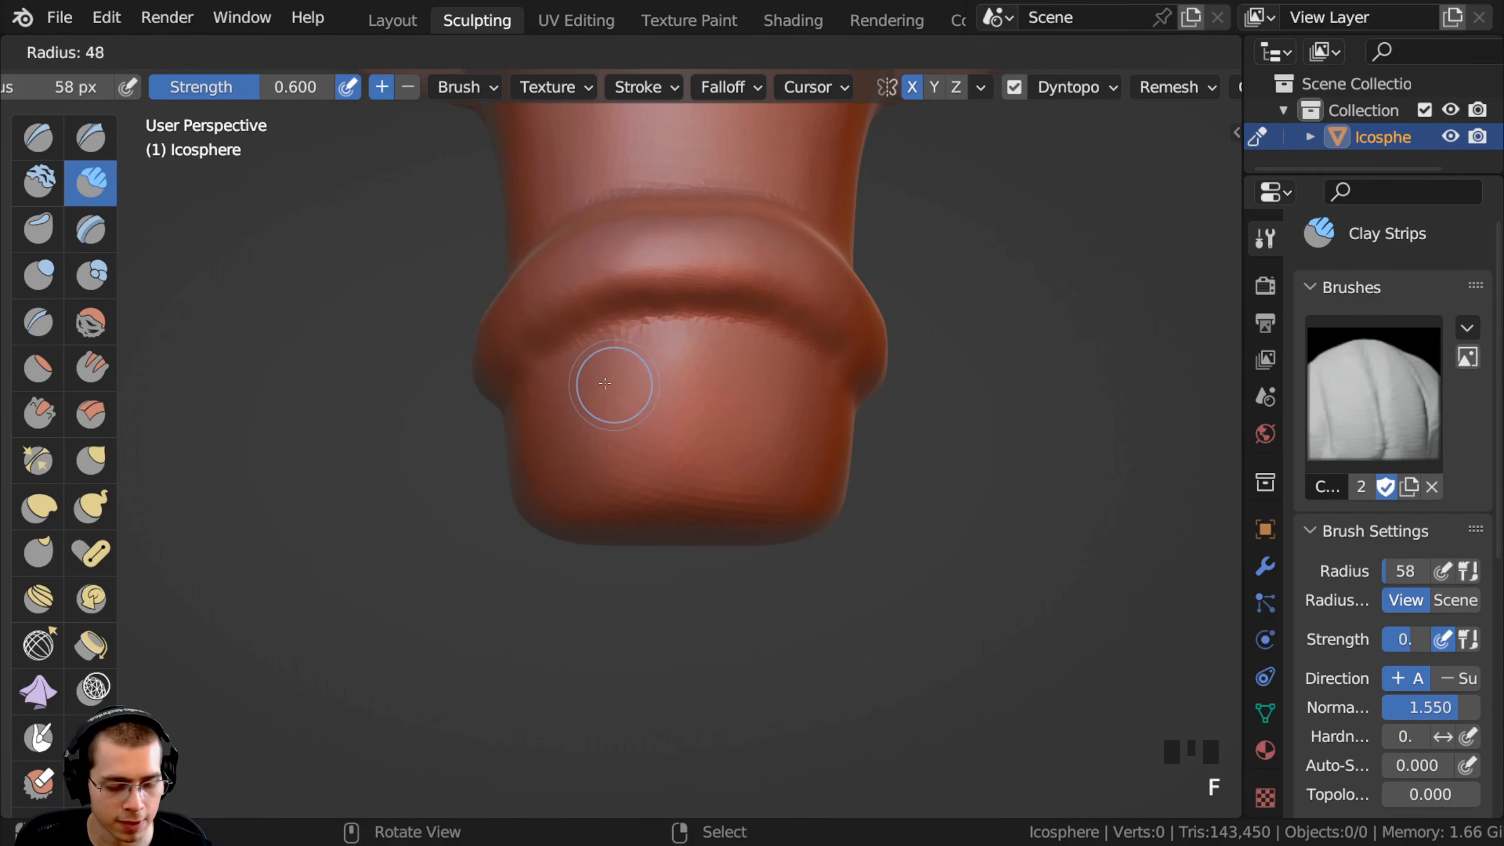
click(590, 383)
middle_drag(601, 369, 636, 407)
drag(617, 373, 587, 429)
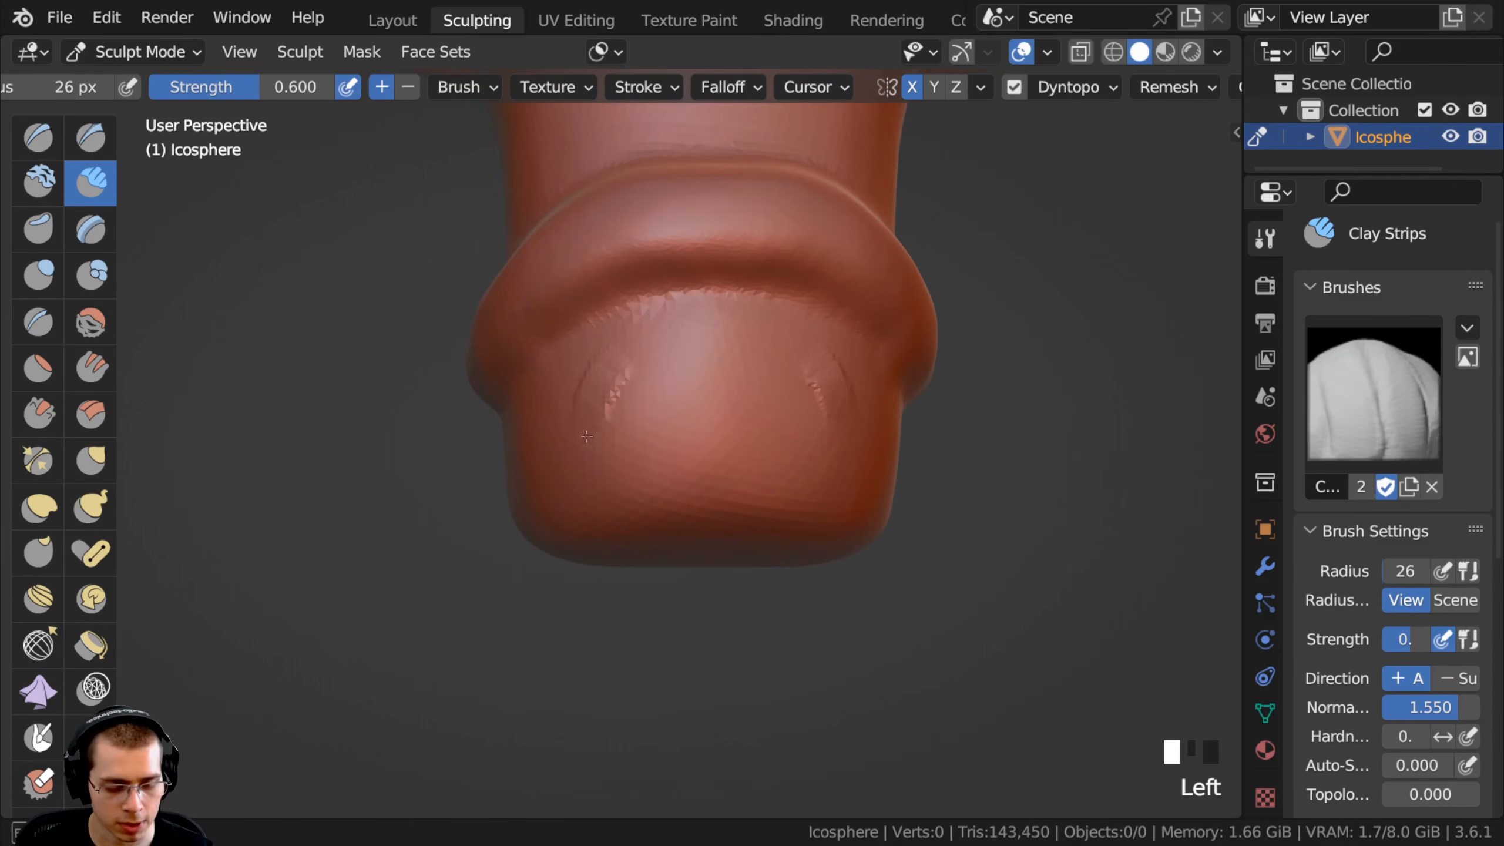
mouse_move(644, 513)
mouse_down()
mouse_move(699, 468)
mouse_move(691, 388)
mouse_move(628, 364)
mouse_up()
drag(696, 449, 691, 377)
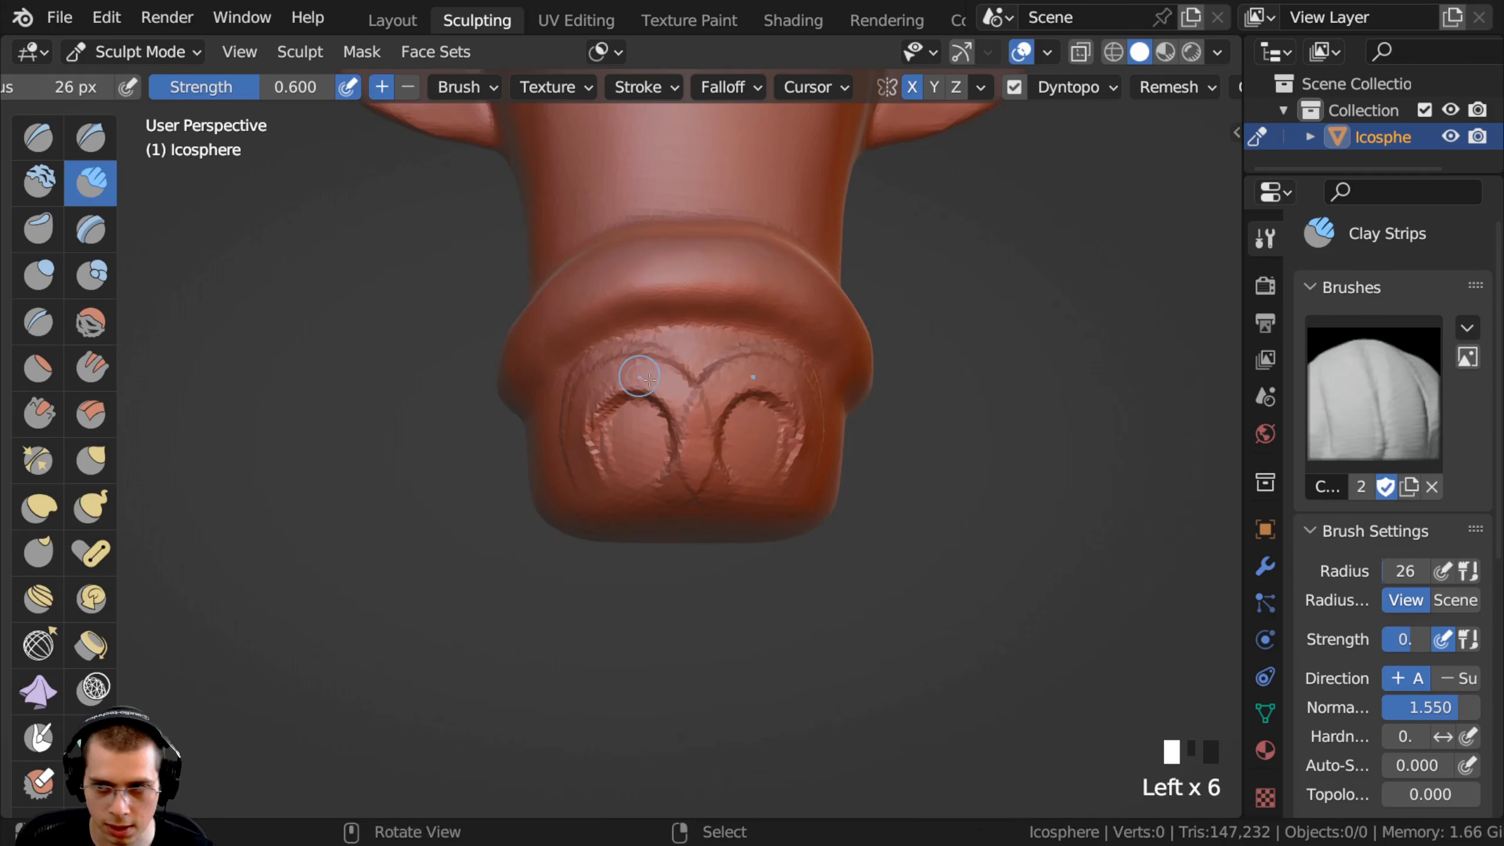
Build up the upper and side rims of the mirrored eye rings with Clay Strips.
drag(609, 392, 636, 369)
drag(607, 415, 622, 381)
drag(615, 395, 646, 370)
mouse_move(643, 370)
mouse_down()
mouse_move(675, 391)
mouse_move(657, 435)
mouse_up()
mouse_move(664, 427)
middle_down()
mouse_move(667, 409)
mouse_move(675, 420)
middle_up()
mouse_move(622, 471)
mouse_down()
mouse_move(648, 352)
mouse_move(588, 453)
mouse_move(681, 409)
mouse_move(675, 379)
mouse_up()
drag(681, 424, 675, 362)
drag(658, 343, 598, 361)
mouse_move(621, 347)
mouse_down()
mouse_move(596, 448)
mouse_move(666, 340)
mouse_up()
mouse_move(586, 444)
mouse_down()
mouse_move(666, 376)
mouse_move(655, 338)
mouse_move(604, 356)
mouse_up()
middle_drag(616, 356, 604, 379)
Carve a groove between the two eye rings with inverted Clay Strips strokes.
mouse_move(604, 379)
ctrl+middle_down()
mouse_move(623, 328)
mouse_move(651, 320)
ctrl+middle_up()
ctrl+drag(701, 323, 694, 342)
ctrl+drag(697, 448, 699, 453)
ctrl+drag(701, 397, 702, 490)
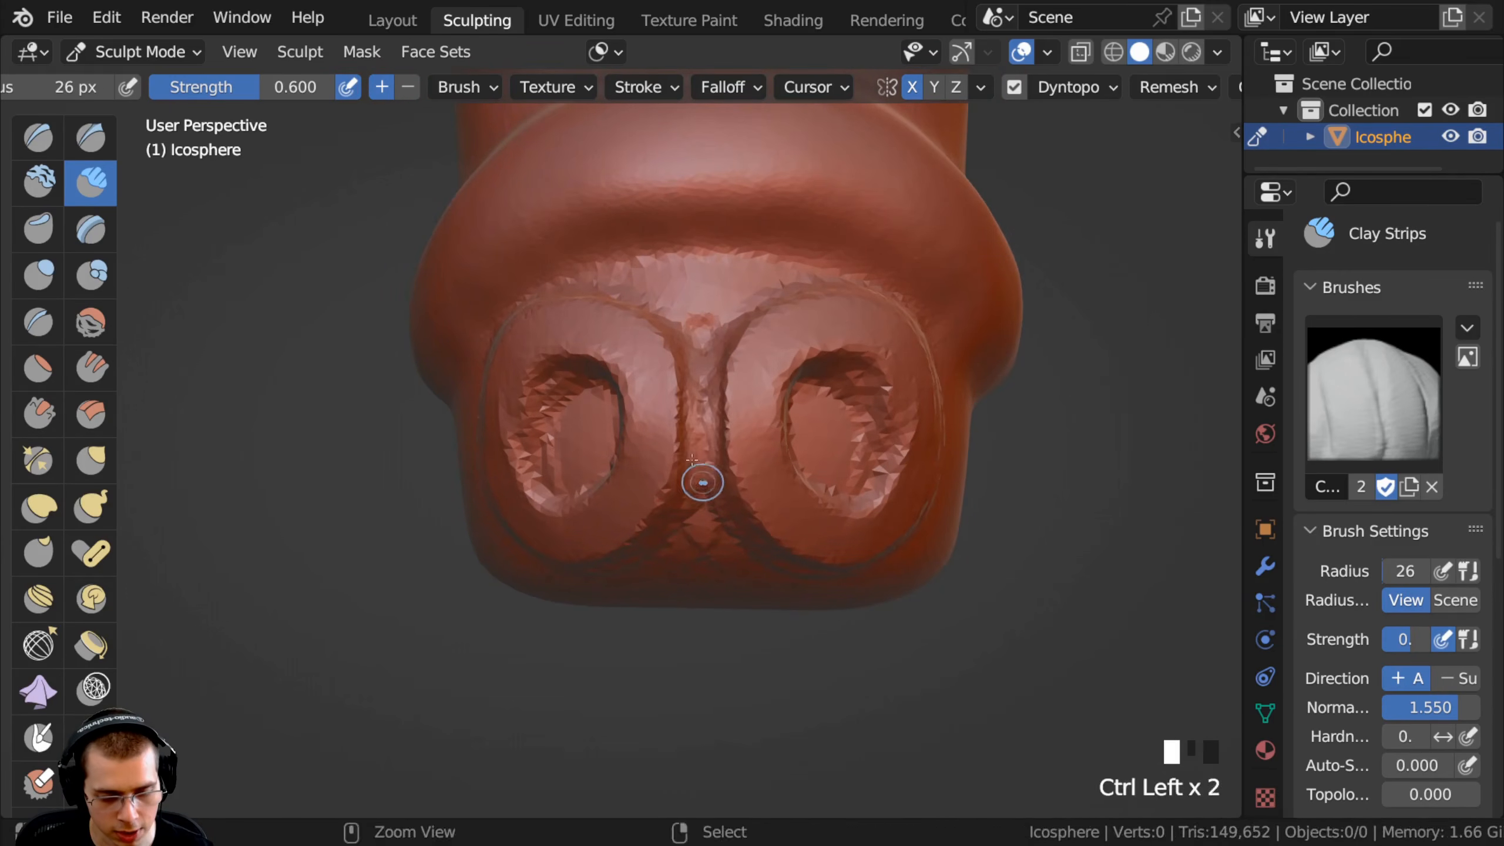
middle_drag(701, 490, 684, 421)
ctrl+drag(682, 403, 686, 441)
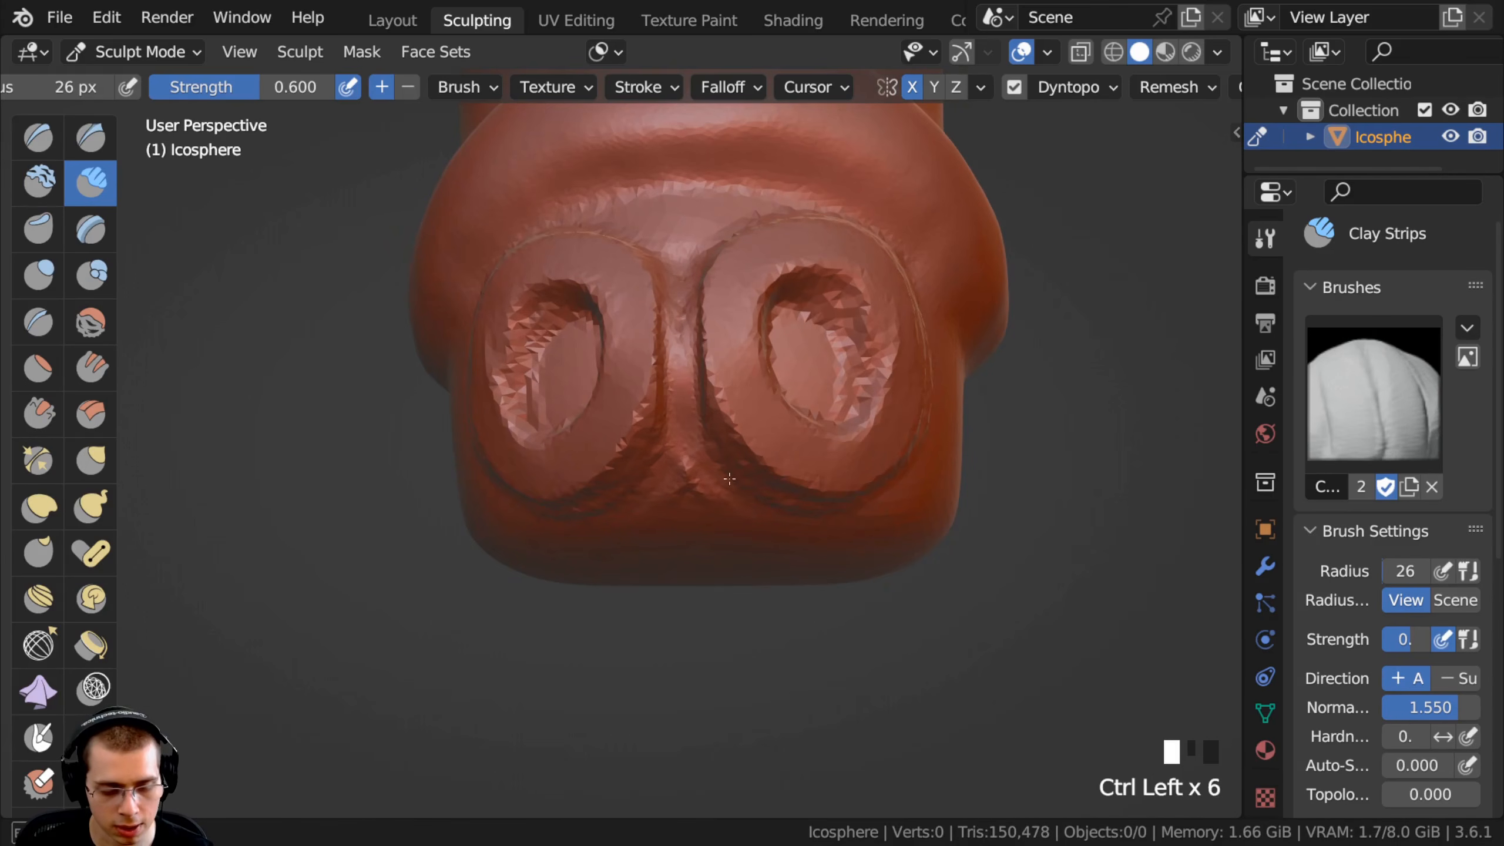
middle_drag(684, 320, 708, 316)
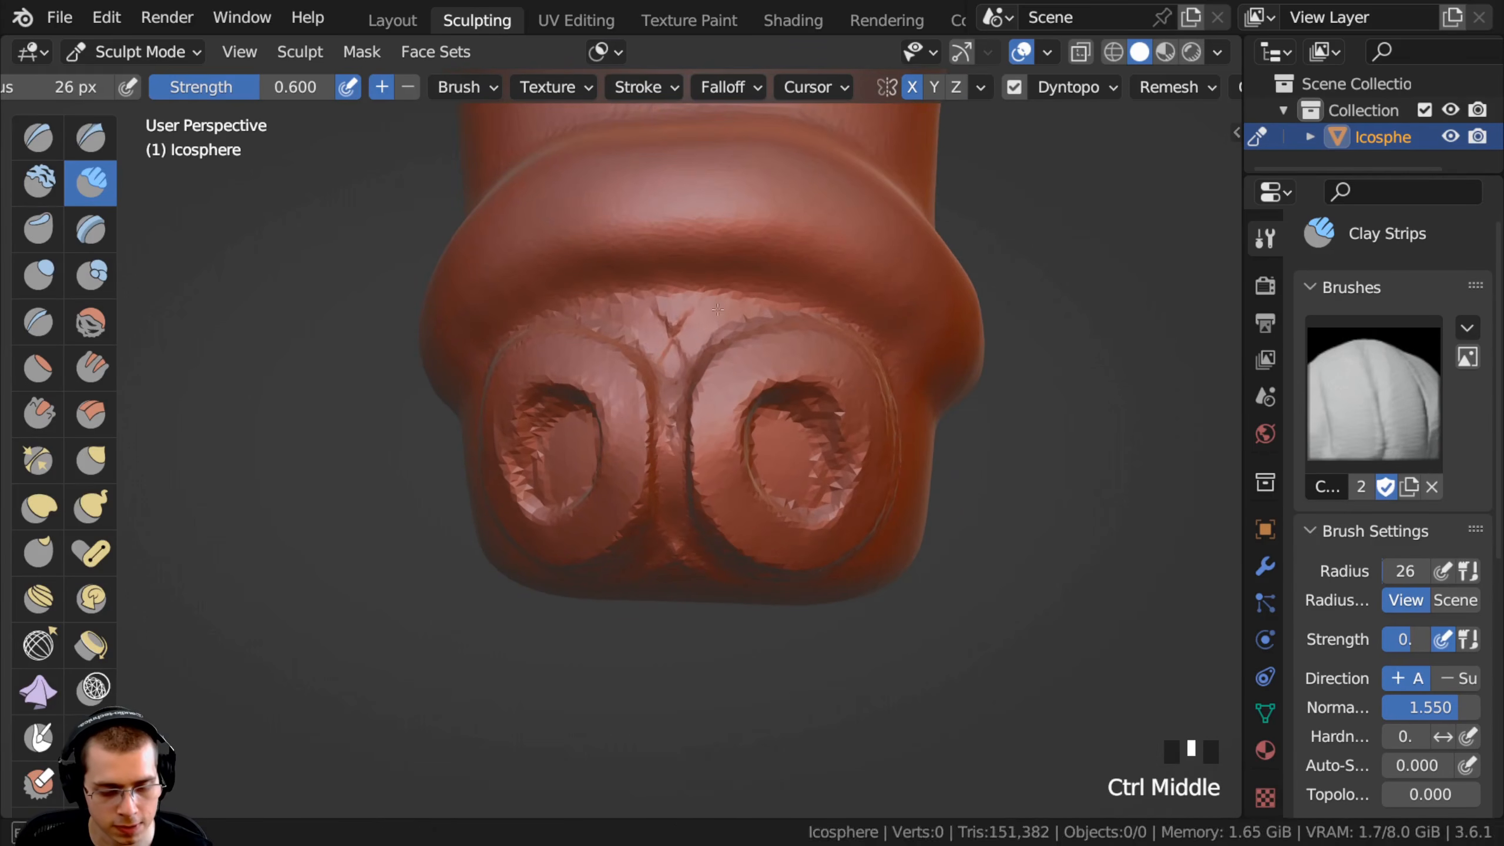
ctrl+drag(669, 418, 671, 441)
Thicken the inner, outer and lower rims of the eye rings with Clay Strips.
mouse_move(671, 439)
middle_down()
mouse_move(675, 409)
mouse_move(720, 398)
mouse_move(725, 418)
middle_up()
drag(724, 378, 730, 414)
drag(729, 391, 720, 441)
drag(723, 433, 706, 466)
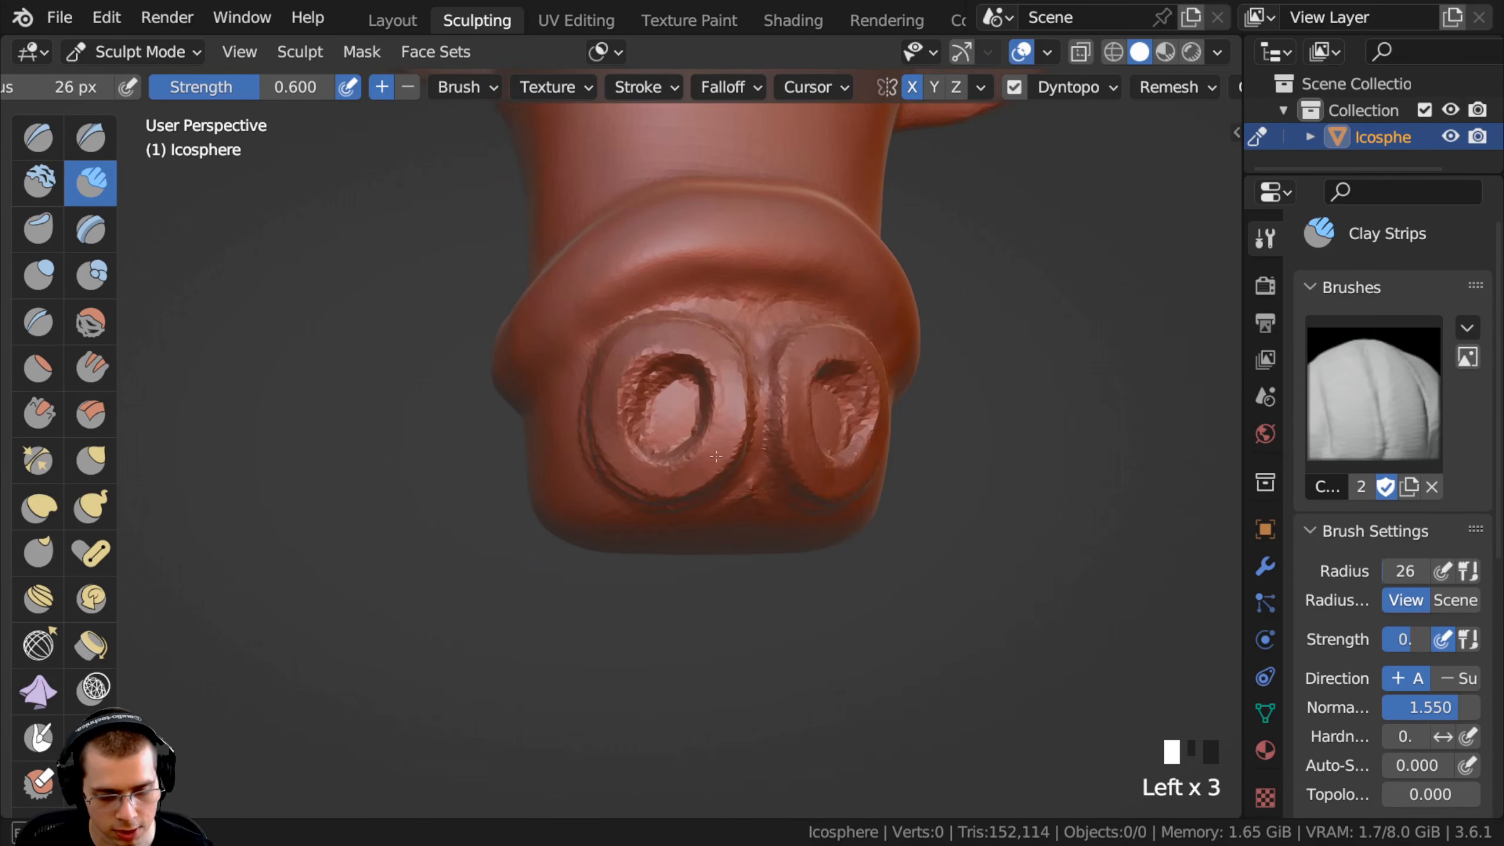
mouse_move(643, 471)
ctrl+middle_down()
mouse_move(644, 443)
mouse_move(705, 467)
ctrl+middle_up()
drag(616, 433, 608, 401)
mouse_move(689, 307)
mouse_down()
mouse_move(755, 379)
mouse_move(730, 459)
mouse_up()
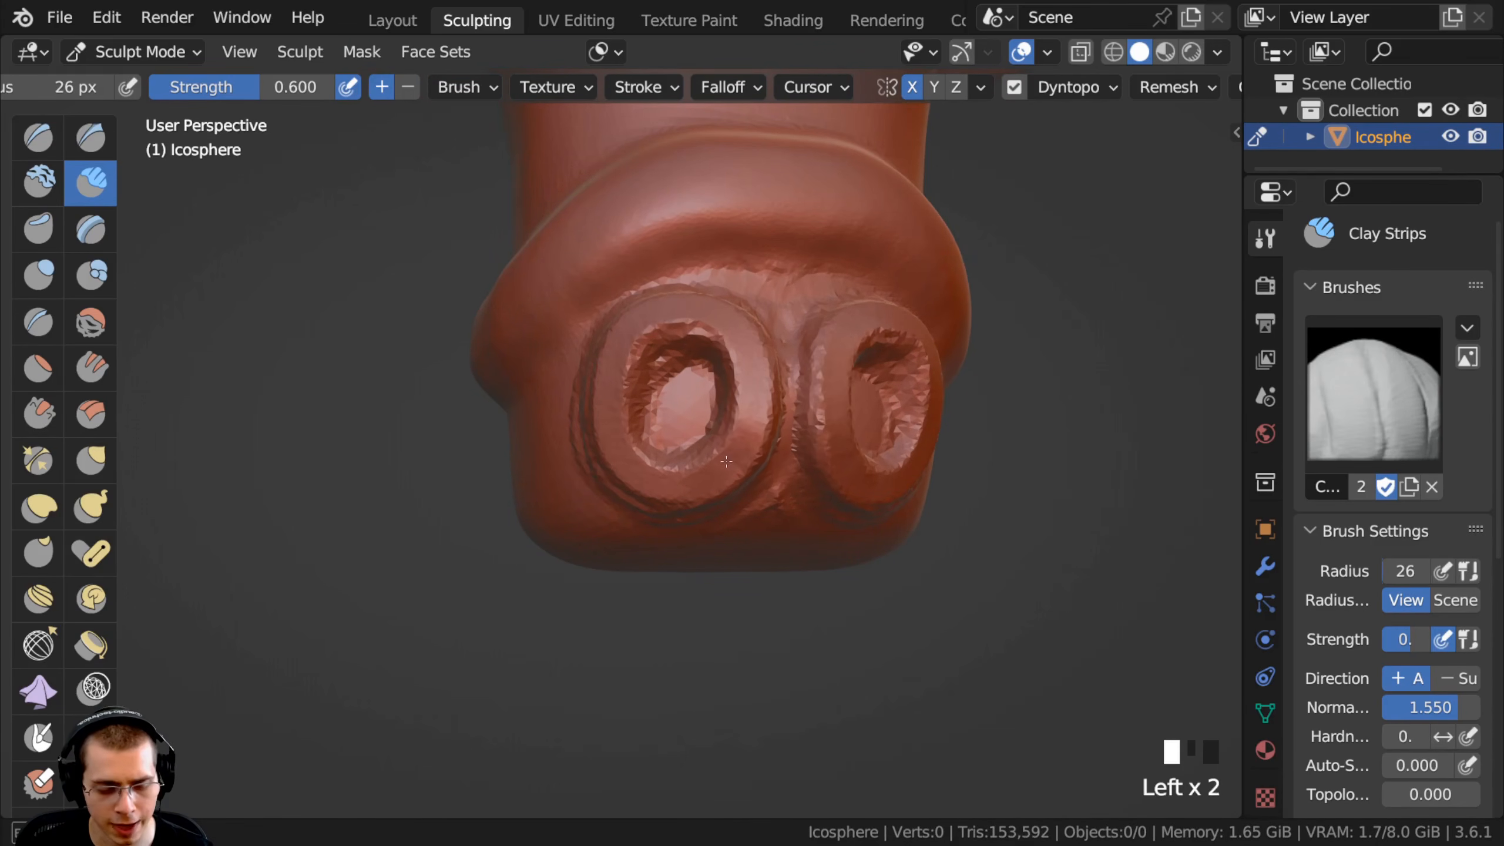
drag(630, 470, 665, 477)
mouse_move(665, 477)
ctrl+middle_down()
mouse_move(651, 503)
mouse_move(537, 426)
mouse_move(598, 397)
mouse_move(613, 425)
ctrl+middle_up()
Widen and round the eye sockets by nudging points all around their rims with Grab.
key(g)
drag(612, 432, 603, 434)
drag(607, 425, 597, 399)
drag(619, 382, 636, 363)
drag(659, 371, 665, 362)
drag(682, 381, 699, 390)
drag(697, 428, 694, 460)
drag(658, 459, 646, 470)
drag(626, 456, 621, 466)
drag(609, 450, 602, 454)
Adjust the eye sockets' protrusion and position with small Grab strokes from the side and front.
middle_drag(660, 422, 764, 415)
ctrl+middle_drag(764, 415, 770, 438)
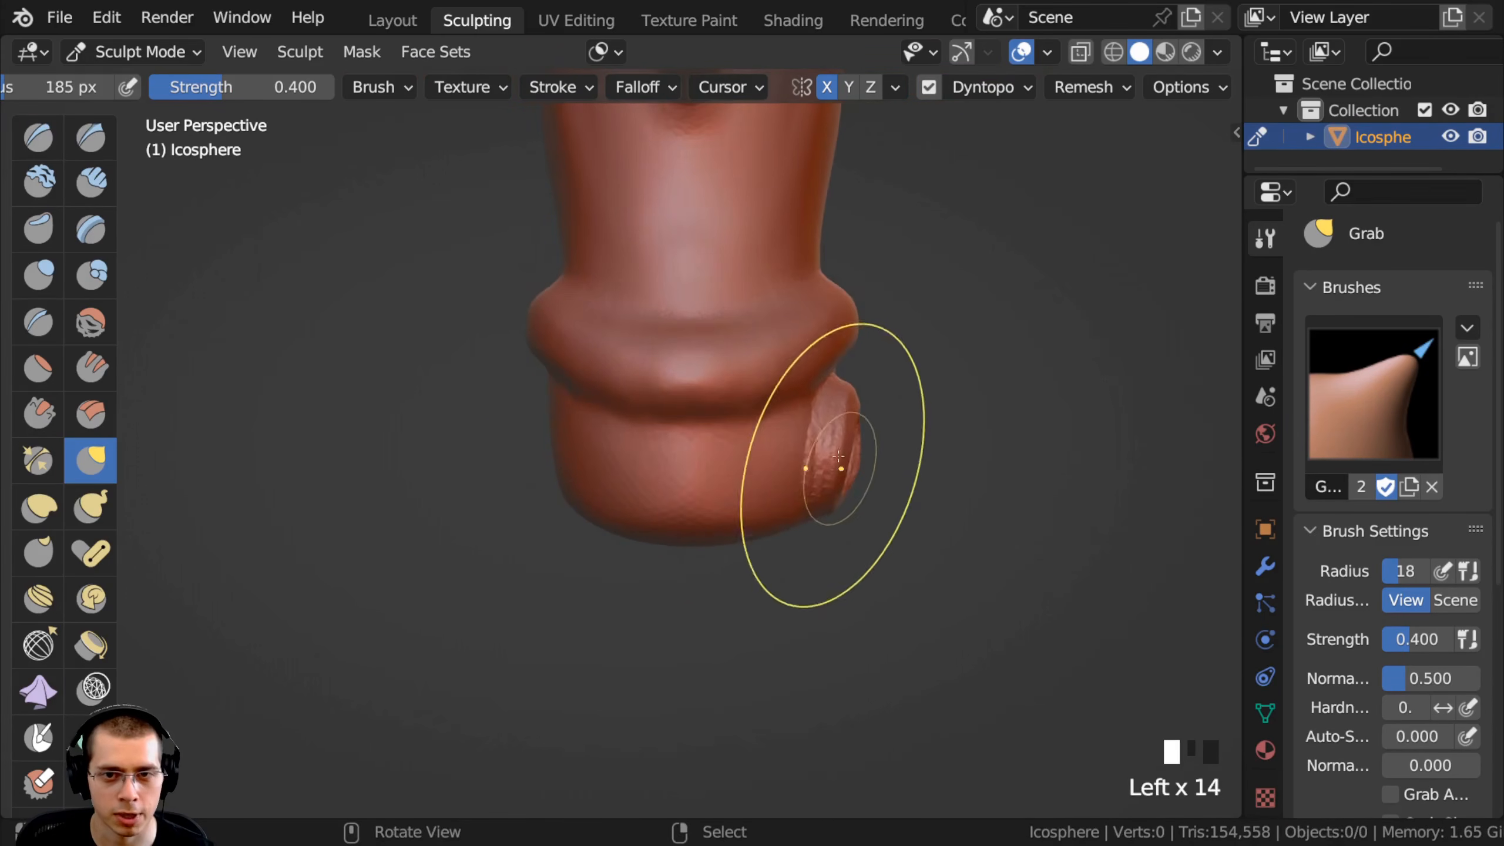
drag(825, 439, 830, 443)
drag(829, 453, 834, 459)
middle_drag(835, 459, 640, 441)
drag(636, 435, 632, 430)
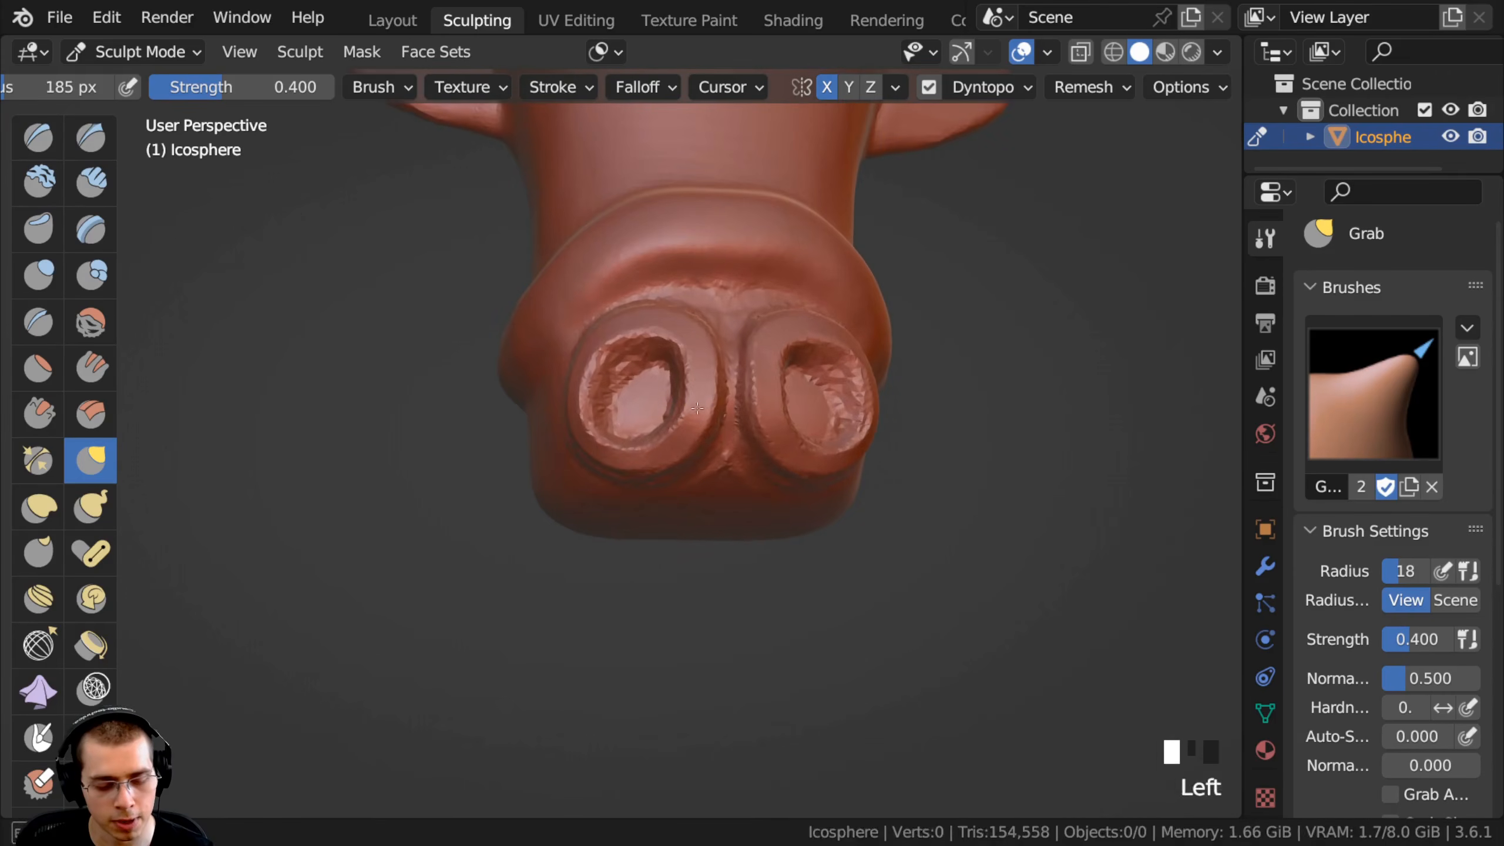
Add Clay Strips strokes with a 26 px brush across the front of the body's underside, below the eyes.
middle_drag(633, 429, 636, 414)
middle_drag(636, 415, 628, 392)
middle_drag(628, 391, 616, 373)
click(94, 184)
middle_drag(527, 413, 666, 338)
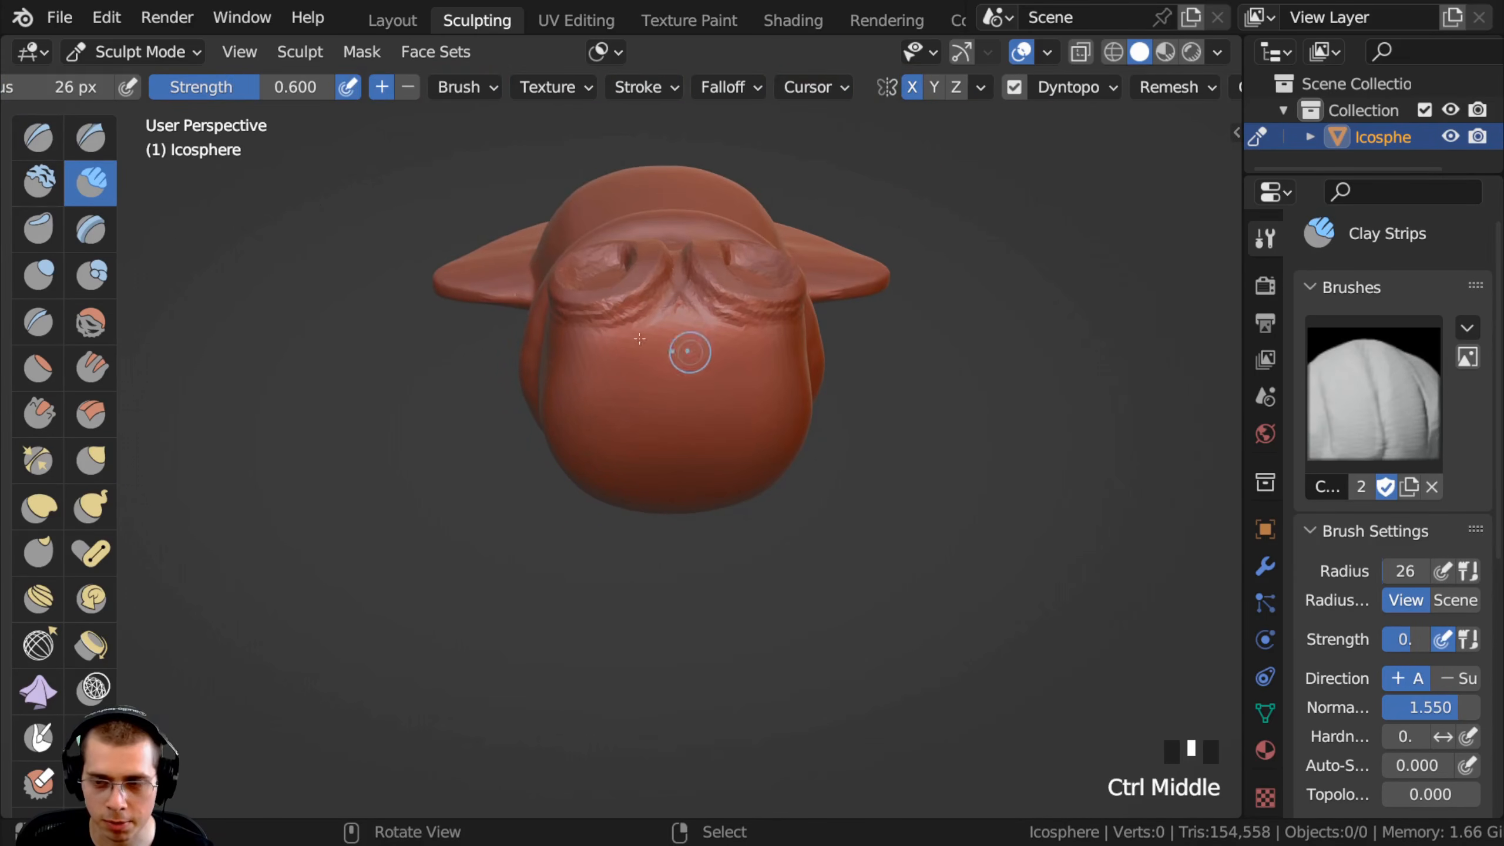
drag(619, 348, 612, 351)
drag(778, 371, 783, 376)
middle_drag(770, 368, 641, 326)
drag(640, 325, 681, 333)
drag(648, 326, 696, 344)
middle_drag(687, 338, 601, 317)
mouse_move(616, 320)
mouse_down()
mouse_move(639, 323)
mouse_move(609, 331)
mouse_up()
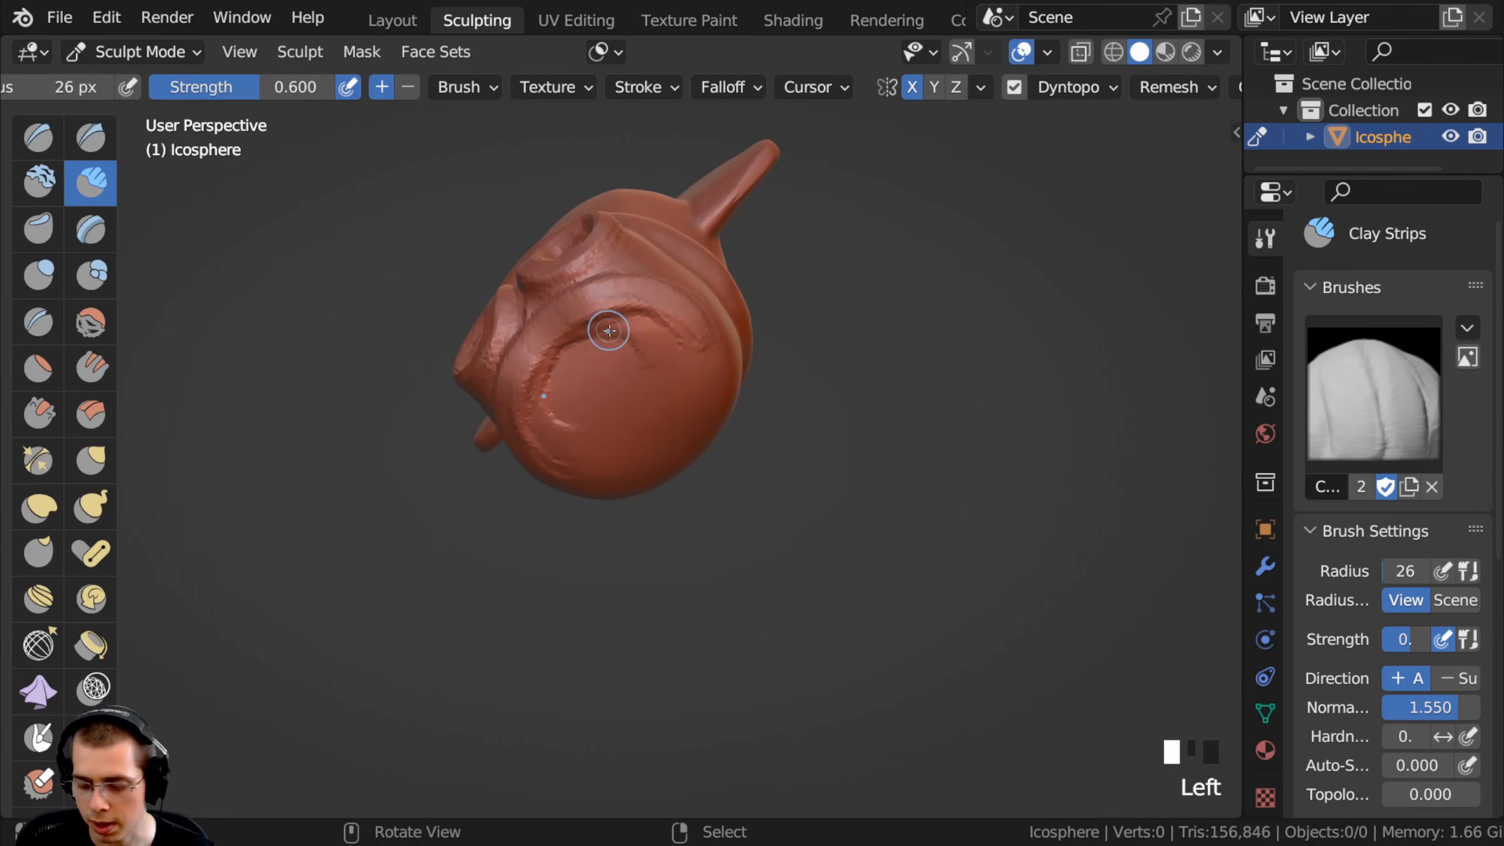
Fill out and round the underside of the body using Clay Strips with a 65 px radius.
key(f)
click(651, 341)
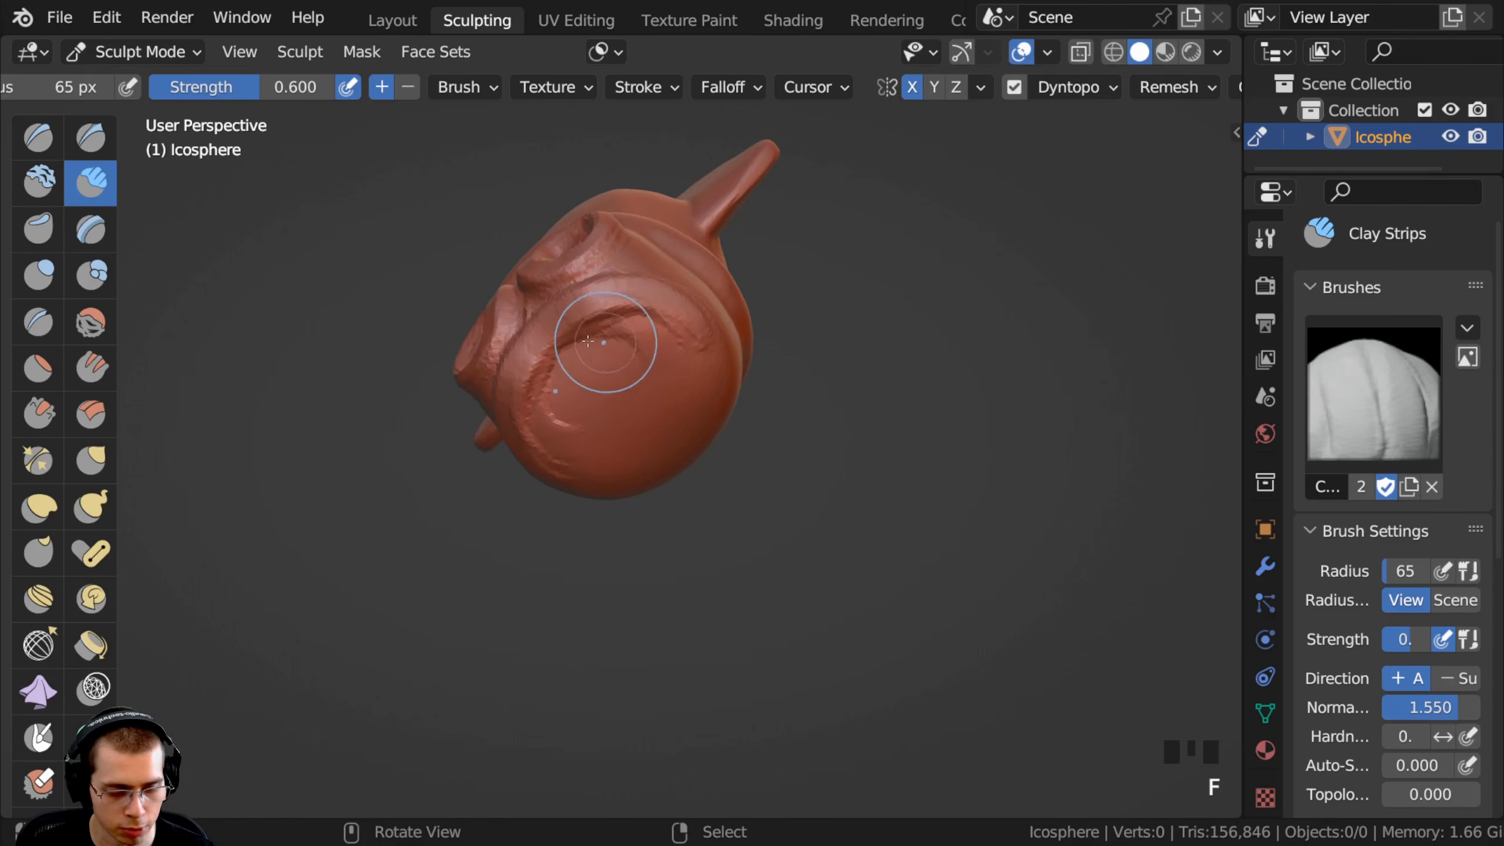
middle_drag(630, 389, 601, 396)
drag(616, 408, 638, 431)
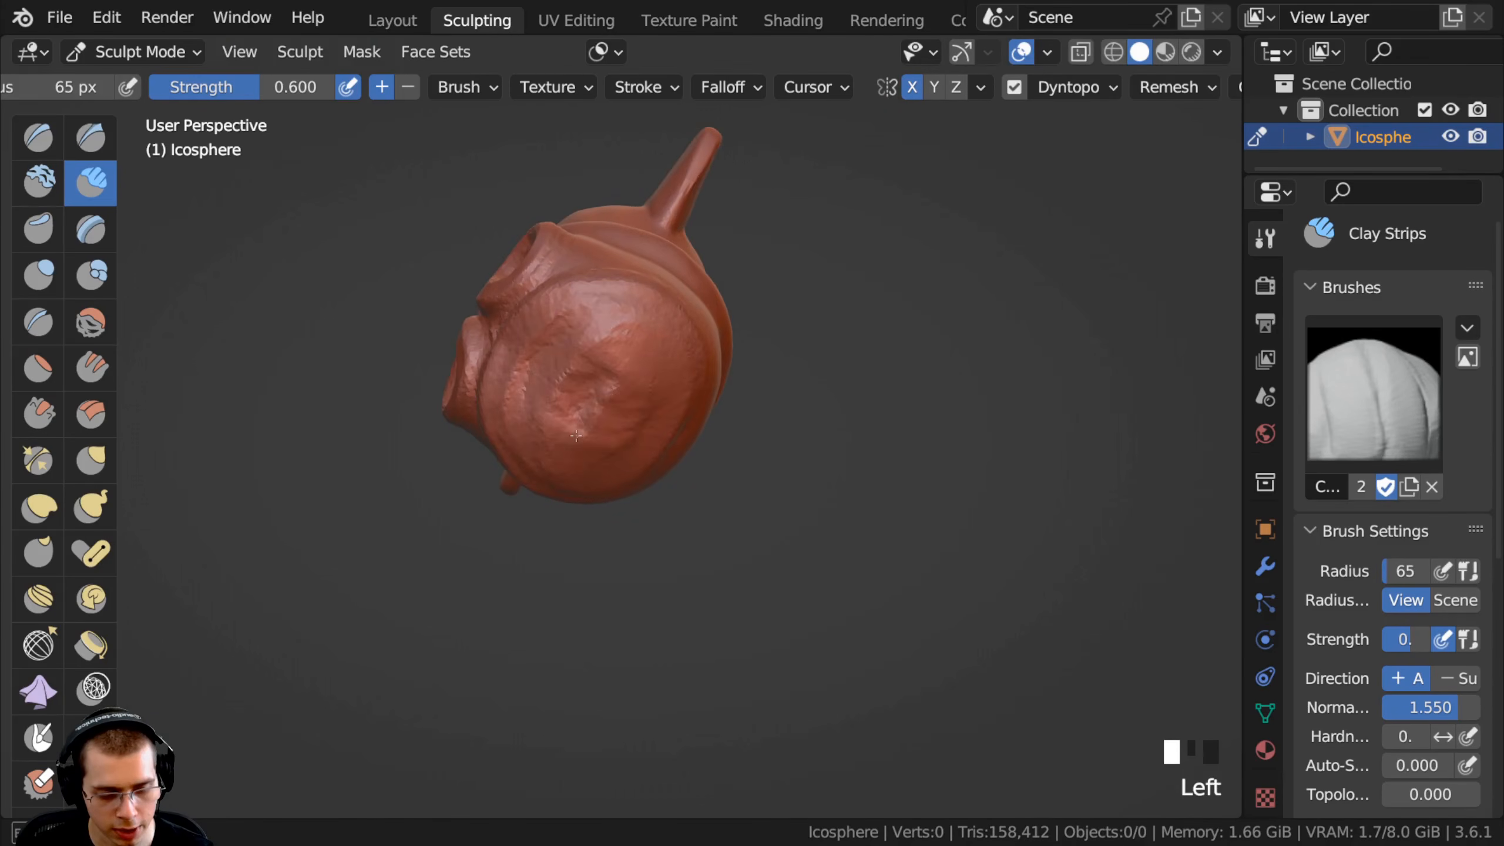
drag(614, 335, 605, 374)
middle_drag(598, 391, 544, 406)
drag(544, 406, 559, 428)
middle_drag(560, 423, 492, 435)
drag(510, 430, 577, 483)
middle_drag(572, 399, 563, 441)
drag(533, 435, 569, 474)
drag(548, 441, 553, 468)
Smooth the built-up clay across the underside and the lower sides of the body.
mouse_move(598, 477)
middle_down()
mouse_move(732, 511)
mouse_move(811, 474)
middle_up()
mouse_move(666, 438)
shift+mouse_down()
mouse_move(676, 462)
mouse_move(622, 409)
mouse_move(610, 426)
mouse_move(628, 379)
shift+mouse_up()
scroll(622, 404, up, 1)
shift+drag(628, 379, 658, 403)
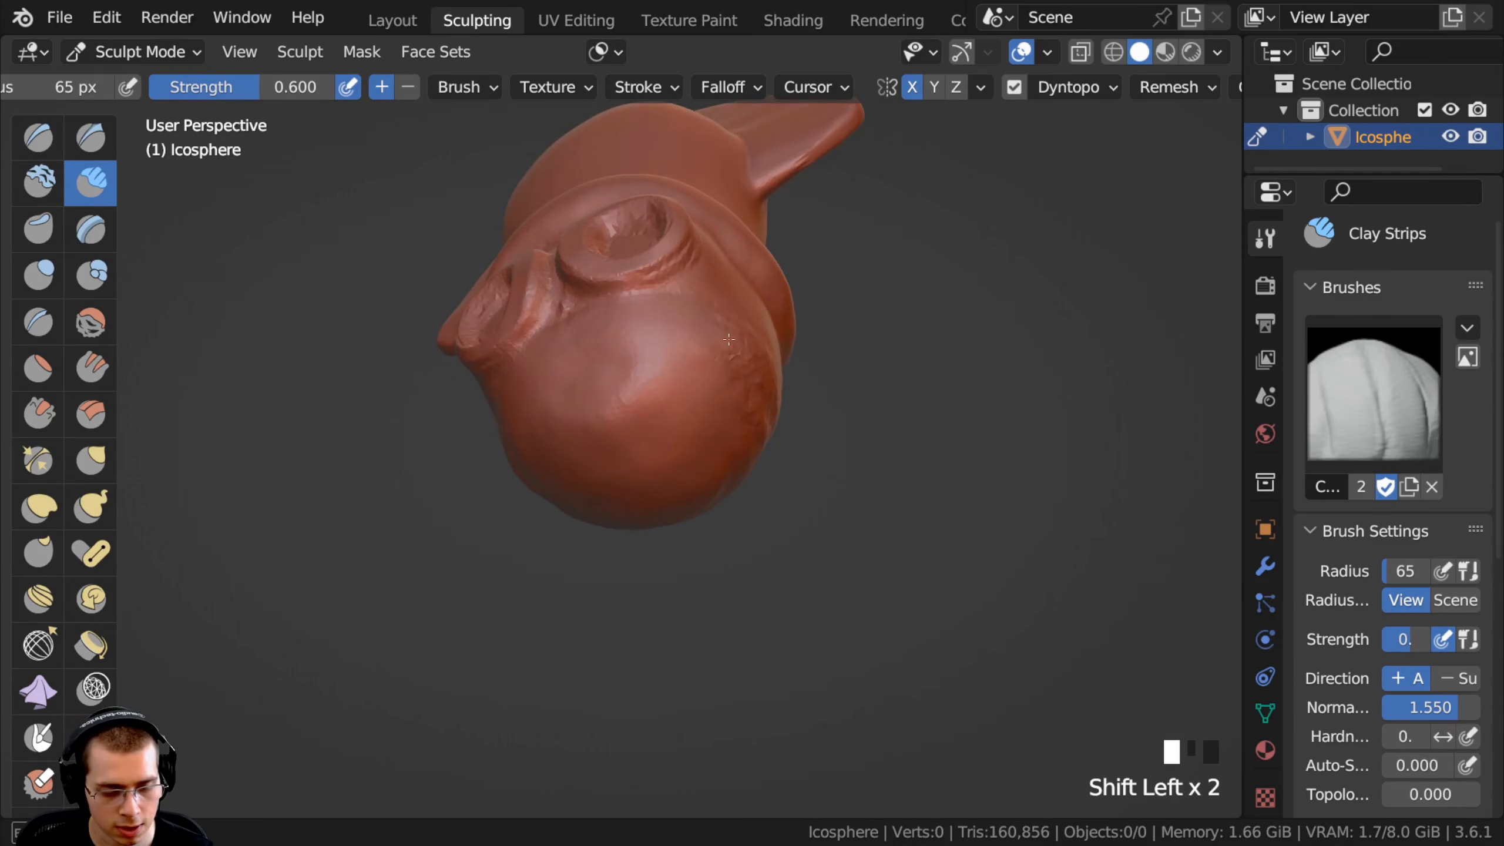
middle_drag(669, 379, 576, 356)
shift+drag(592, 355, 645, 361)
mouse_move(646, 361)
shift+mouse_down()
mouse_move(658, 379)
mouse_move(640, 385)
shift+mouse_up()
middle_drag(627, 367, 521, 370)
shift+drag(569, 397, 641, 450)
middle_drag(641, 450, 633, 438)
Deepen the eye sockets around a central bump using inverted Clay Strips at 34 px, and smooth their inner walls.
middle_drag(513, 479, 581, 427)
ctrl+middle_drag(580, 427, 621, 388)
key(f)
click(573, 396)
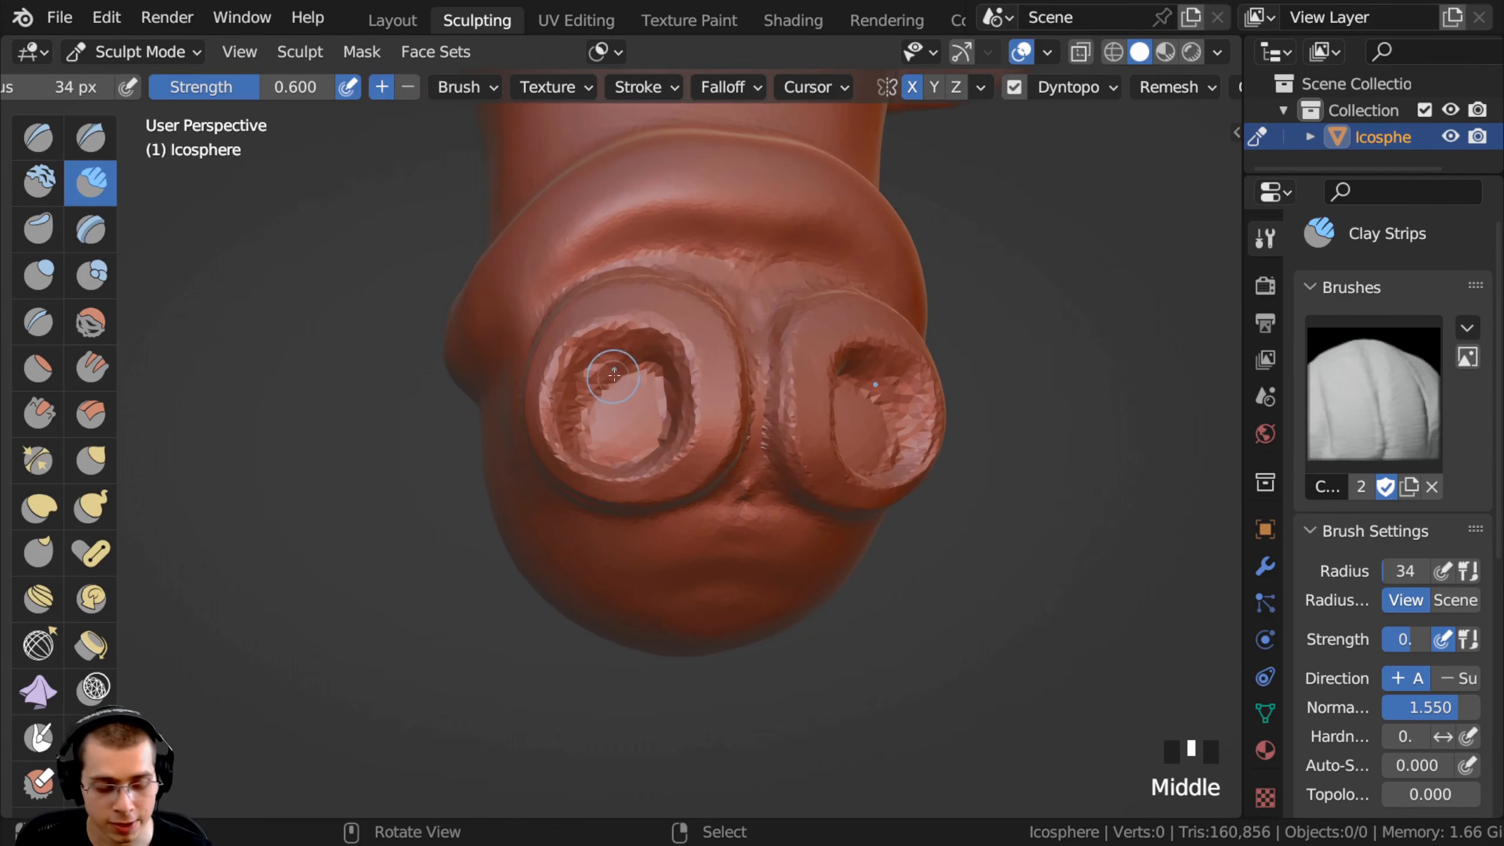
ctrl+click(621, 378)
ctrl+click(625, 380)
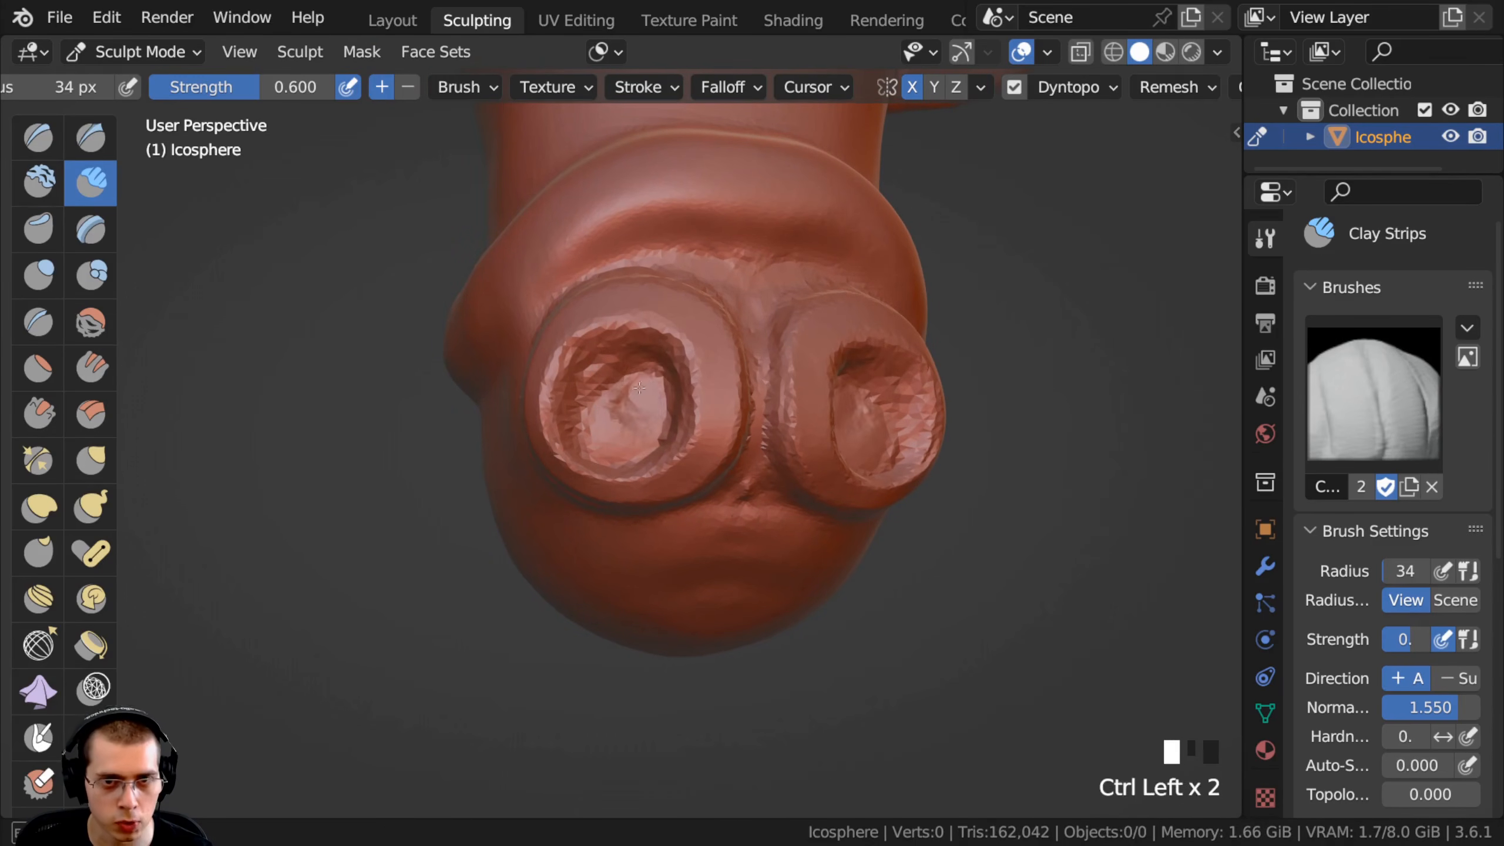
ctrl+click(630, 380)
ctrl+click(634, 381)
ctrl+click(636, 381)
ctrl+click(636, 415)
ctrl+click(622, 450)
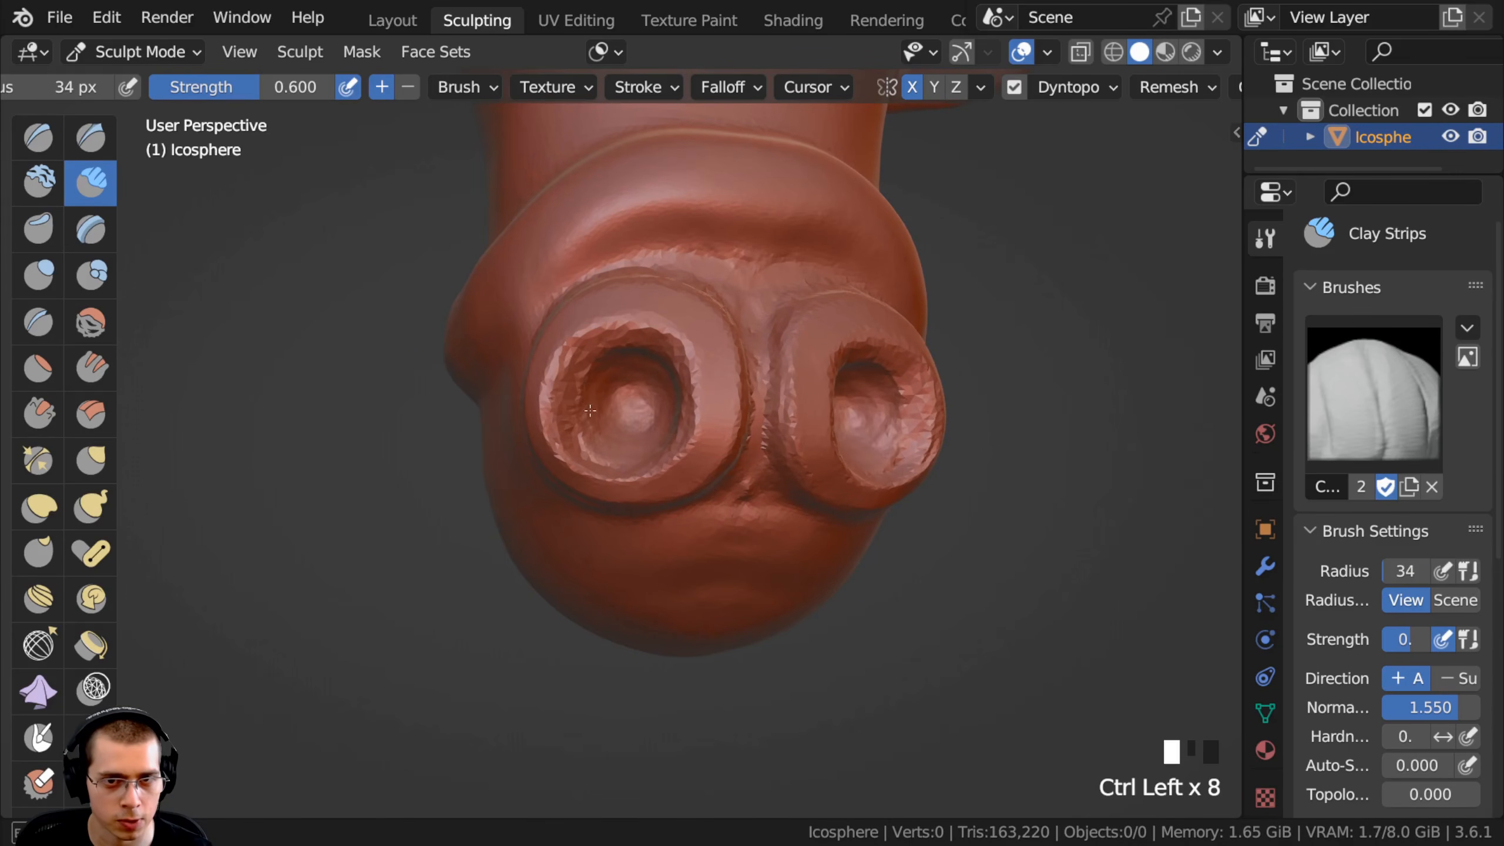
shift+click(581, 384)
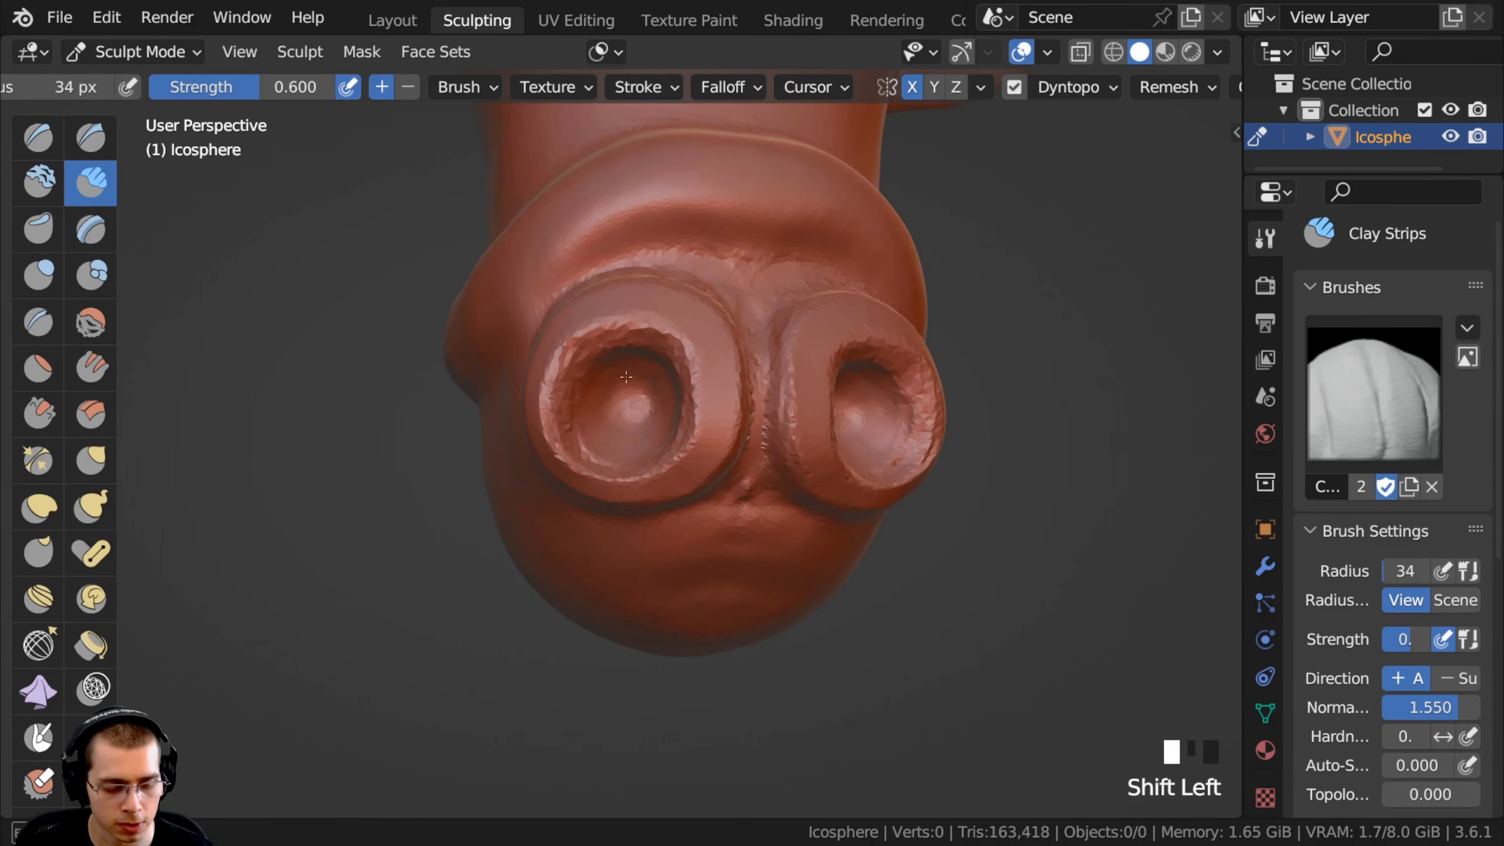
shift+click(595, 414)
shift+click(609, 451)
Build up the eye rings around the socket openings with Clay Strips and smooth their front faces.
drag(669, 355, 688, 437)
mouse_move(688, 437)
middle_down()
mouse_move(704, 353)
mouse_move(552, 379)
middle_up()
click(552, 380)
drag(553, 380, 594, 467)
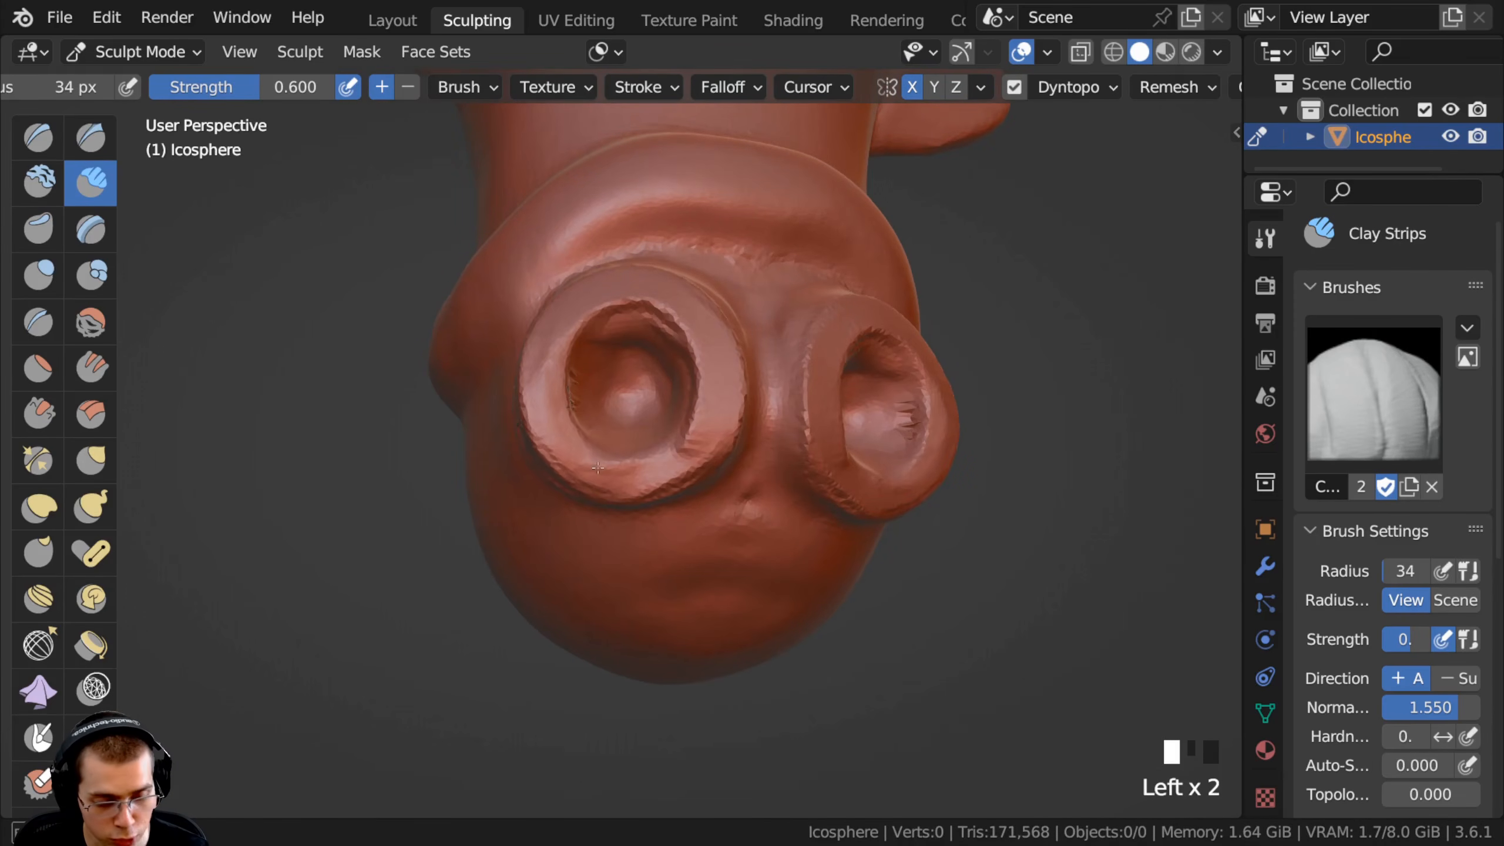
mouse_move(693, 418)
mouse_down()
mouse_move(637, 328)
mouse_move(613, 326)
mouse_up()
mouse_move(613, 326)
shift+mouse_down()
mouse_move(621, 309)
mouse_move(569, 356)
mouse_move(549, 423)
shift+mouse_up()
mouse_move(550, 369)
shift+mouse_down()
mouse_move(583, 340)
mouse_move(688, 369)
shift+mouse_up()
middle_drag(688, 369, 624, 308)
shift+drag(624, 309, 624, 308)
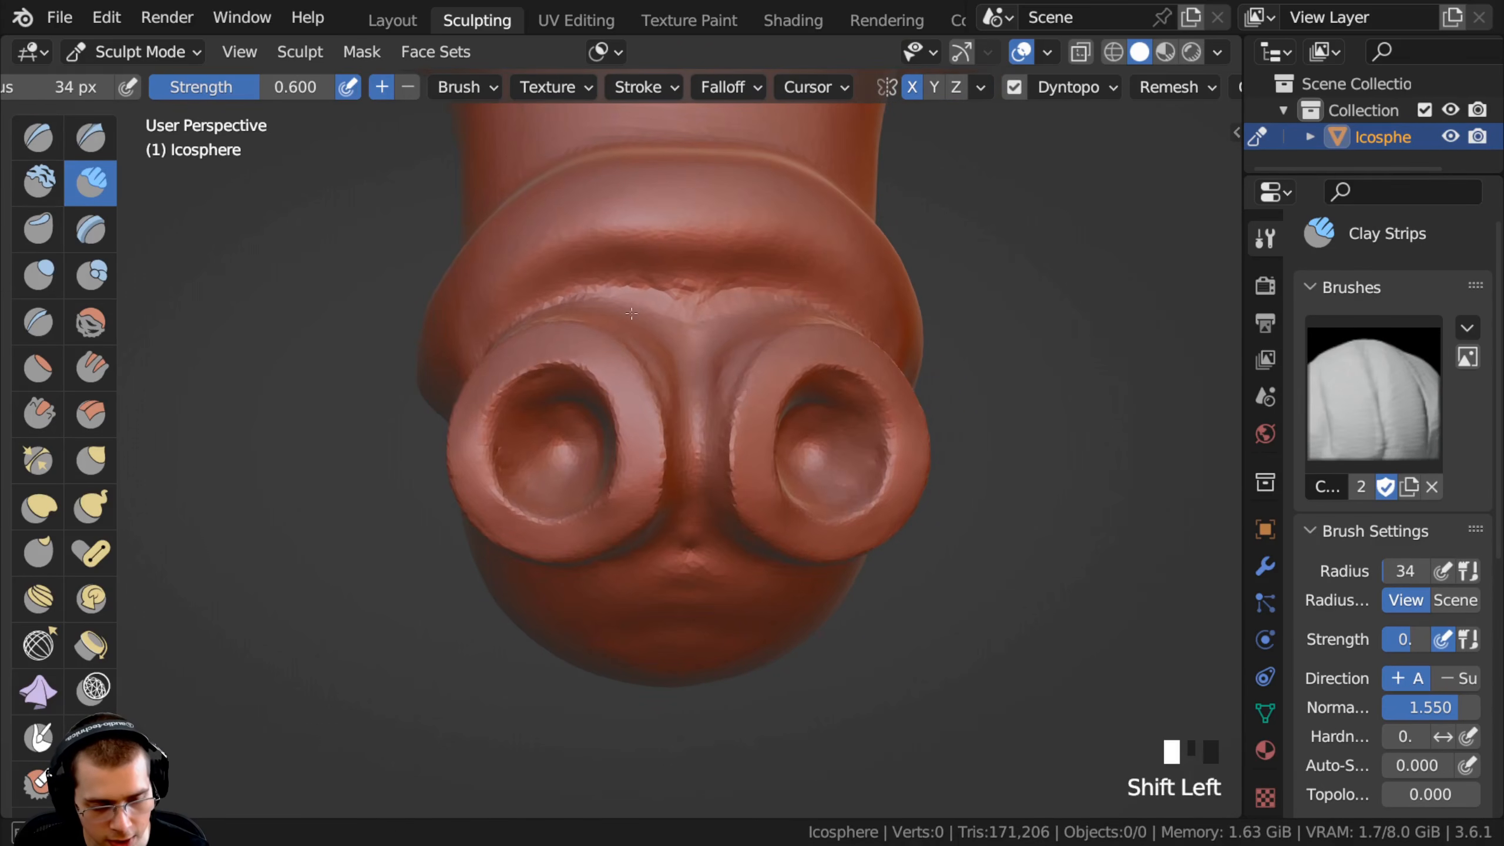
Smooth the groove between the two eye rings and the surface around their inner sides.
shift+drag(657, 492, 672, 510)
middle_drag(672, 511, 695, 527)
shift+drag(695, 527, 699, 521)
shift+drag(698, 521, 699, 522)
ctrl+middle_drag(699, 521, 736, 494)
shift+drag(729, 391, 732, 438)
shift+drag(735, 456, 742, 498)
mouse_move(741, 509)
shift+mouse_down()
mouse_move(748, 548)
mouse_move(746, 453)
shift+mouse_up()
shift+drag(743, 462, 736, 500)
middle_drag(725, 418, 711, 465)
shift+drag(712, 466, 720, 433)
shift+drag(723, 424, 732, 397)
mouse_move(654, 394)
shift+mouse_down()
mouse_move(616, 389)
mouse_move(567, 424)
shift+mouse_up()
middle_drag(592, 429, 517, 390)
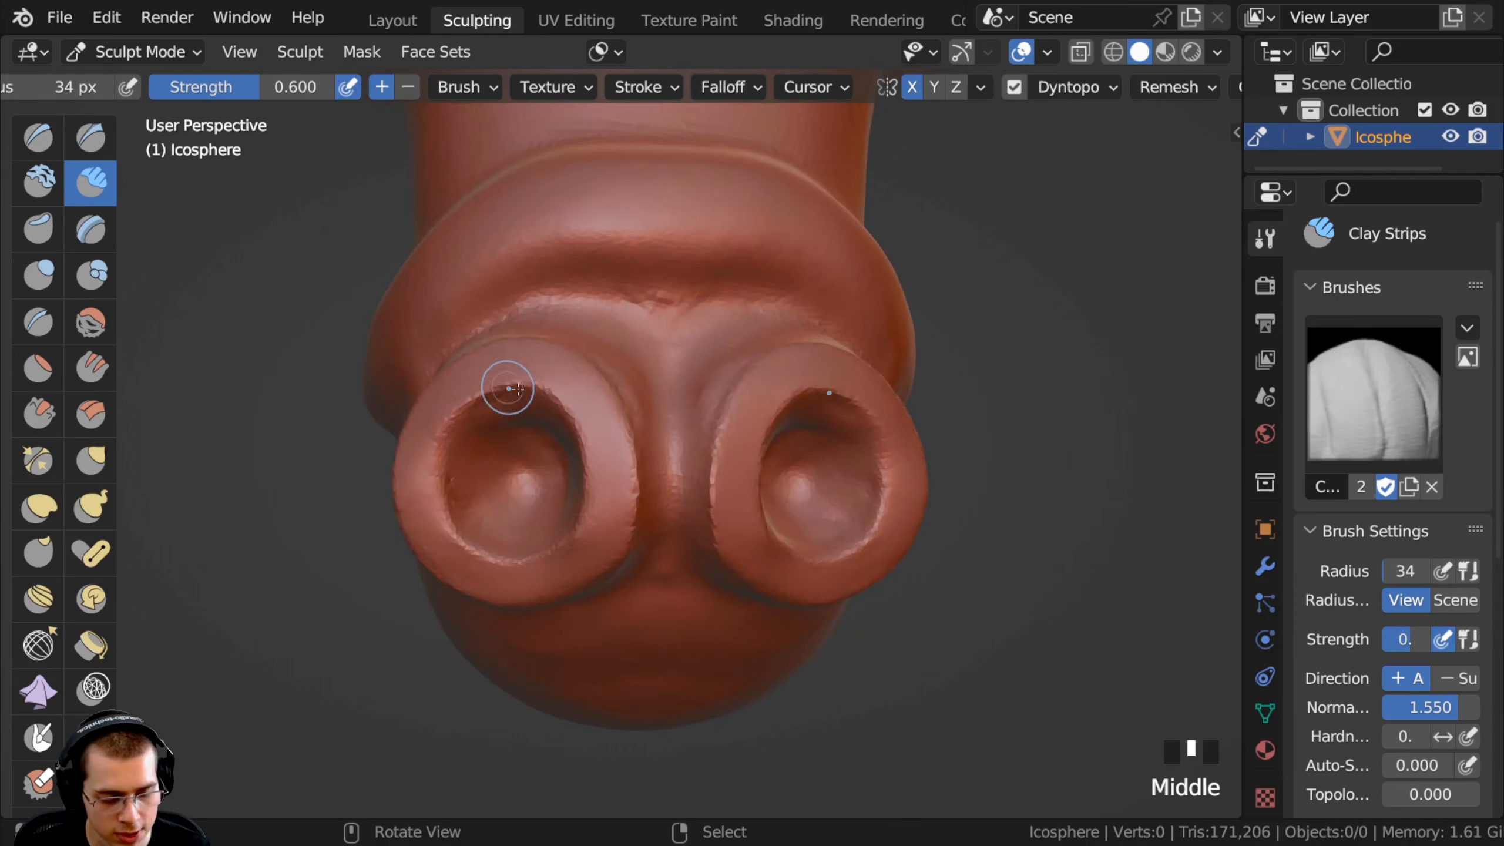
Carve a crease along the inner edges of the eye rings using the Crease brush at 35 px and 0.250 strength.
click(36, 325)
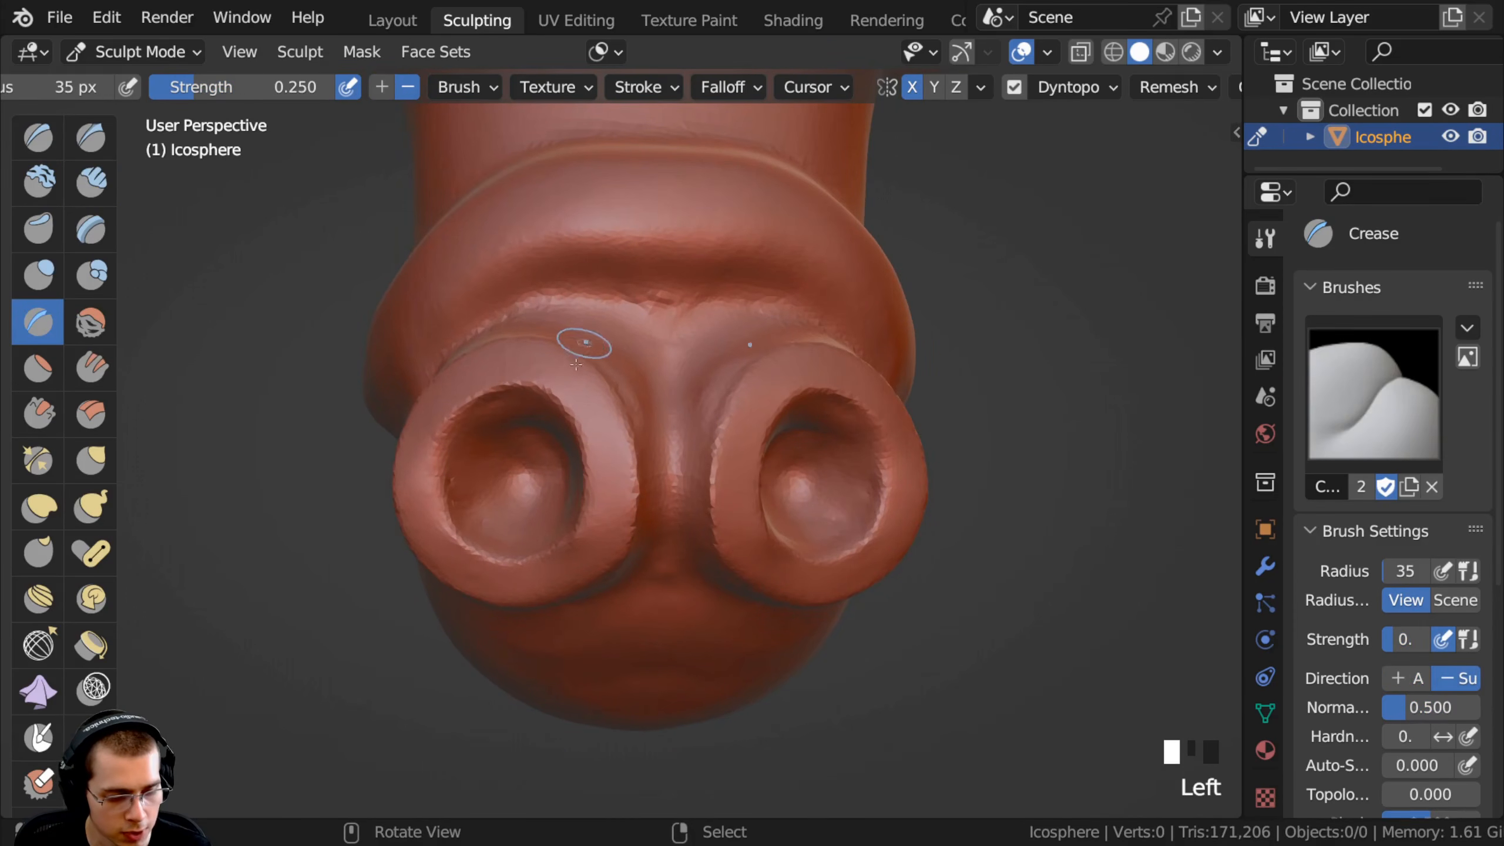
middle_drag(583, 349, 570, 398)
drag(570, 398, 584, 411)
middle_drag(609, 479, 604, 475)
mouse_move(604, 474)
mouse_down()
mouse_move(587, 462)
mouse_move(608, 578)
mouse_up()
middle_drag(607, 578, 594, 359)
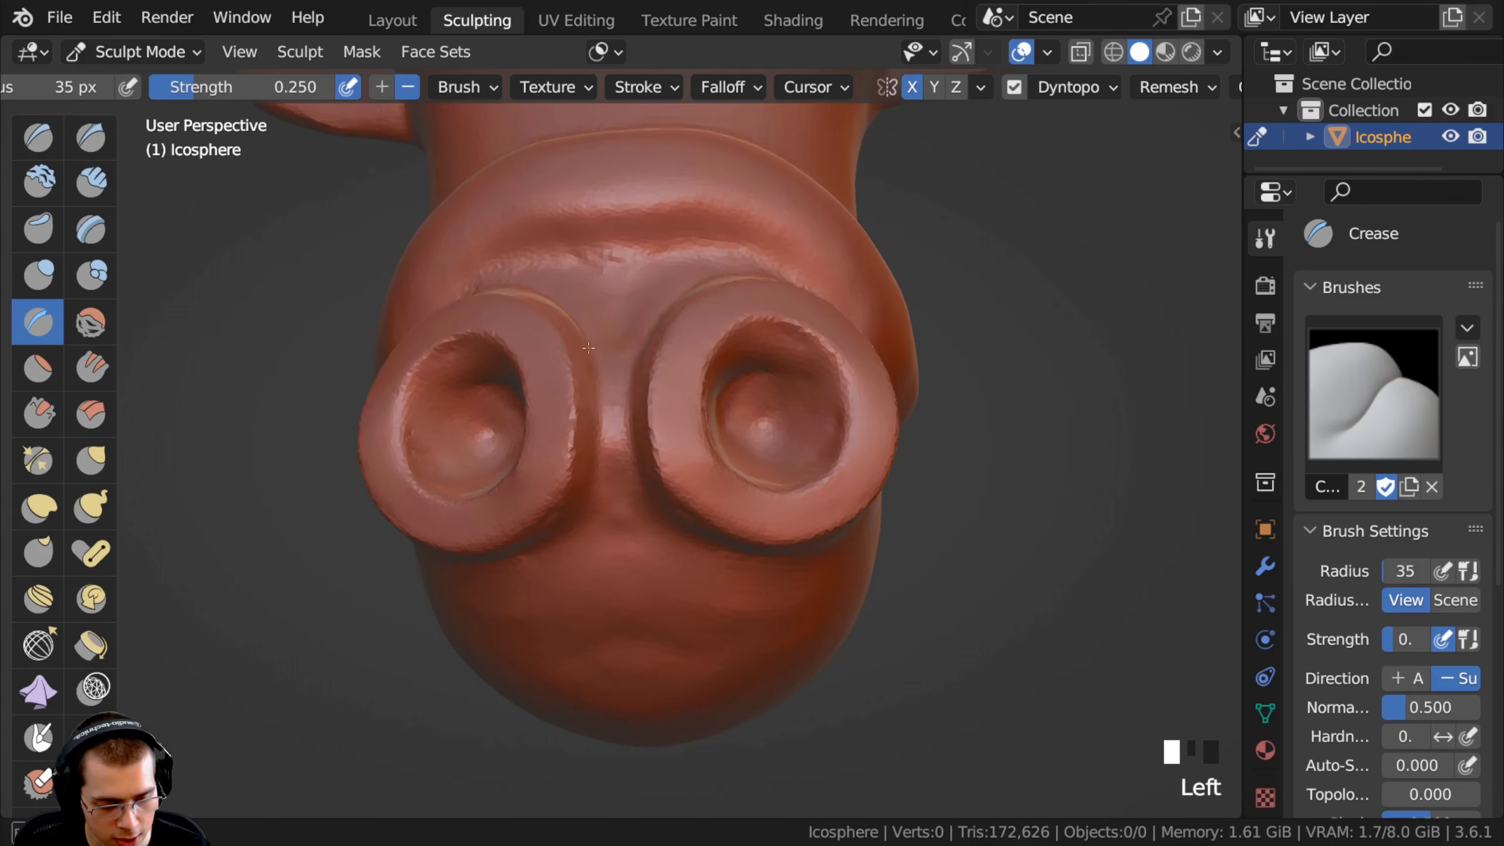
drag(607, 365, 605, 379)
Continue the crease around the lower edges of the eye rings.
middle_drag(605, 379, 651, 427)
drag(652, 427, 710, 456)
drag(498, 491, 510, 474)
middle_drag(509, 474, 491, 463)
mouse_move(491, 462)
mouse_down()
mouse_move(480, 447)
mouse_move(492, 453)
mouse_up()
middle_drag(491, 453, 663, 475)
drag(663, 475, 669, 475)
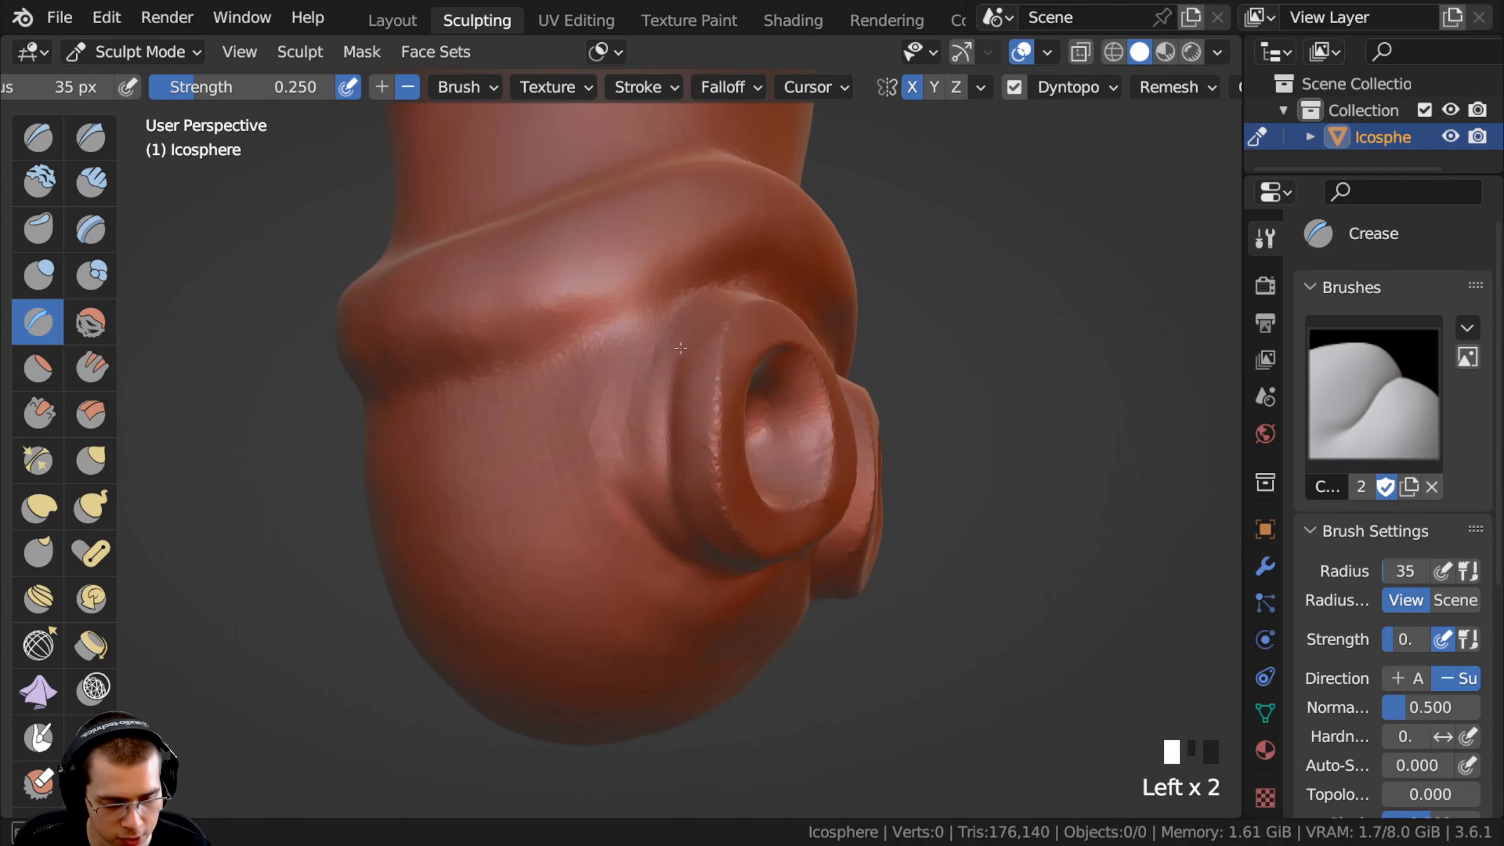
Crease the outer sides of the eye rings where they meet the body.
middle_drag(679, 346, 705, 309)
drag(707, 379, 712, 443)
middle_drag(712, 443, 723, 329)
drag(720, 415, 717, 516)
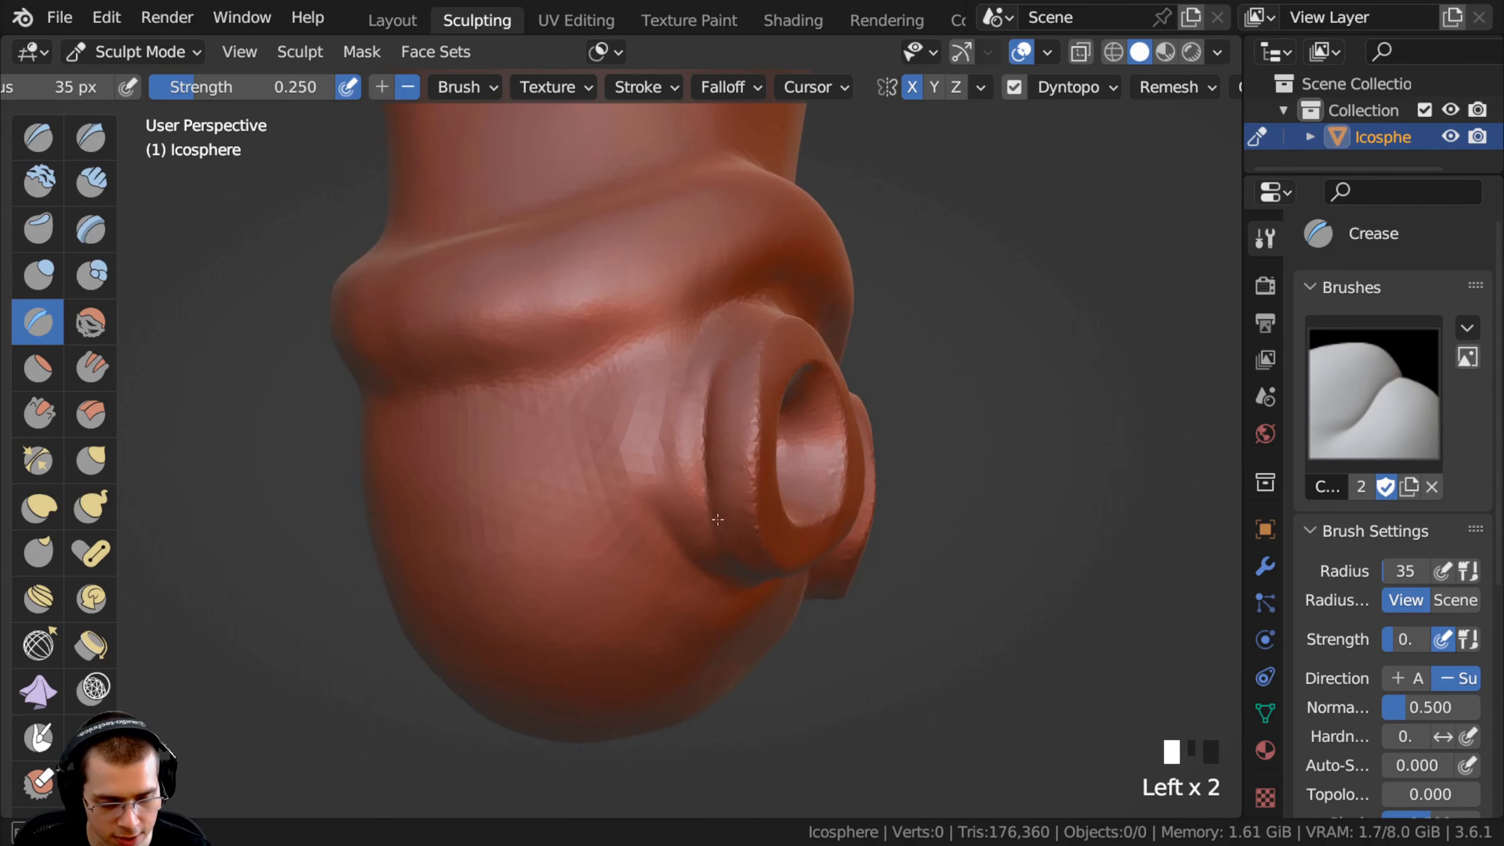
middle_drag(713, 516, 705, 453)
drag(717, 471, 725, 516)
middle_drag(725, 515, 682, 360)
drag(687, 371, 705, 414)
Crease the upper edges of the eye rings beneath the collar.
mouse_move(705, 414)
middle_down()
mouse_move(480, 336)
mouse_move(497, 332)
middle_up()
drag(510, 296, 670, 320)
drag(652, 308, 699, 332)
drag(758, 391, 735, 367)
drag(740, 356, 723, 379)
drag(710, 350, 732, 381)
Carve curved folds into the body beneath both eyes with repeated Crease strokes.
middle_drag(733, 381, 603, 462)
mouse_move(603, 463)
mouse_down()
mouse_move(607, 450)
mouse_move(595, 474)
mouse_up()
drag(473, 521, 418, 485)
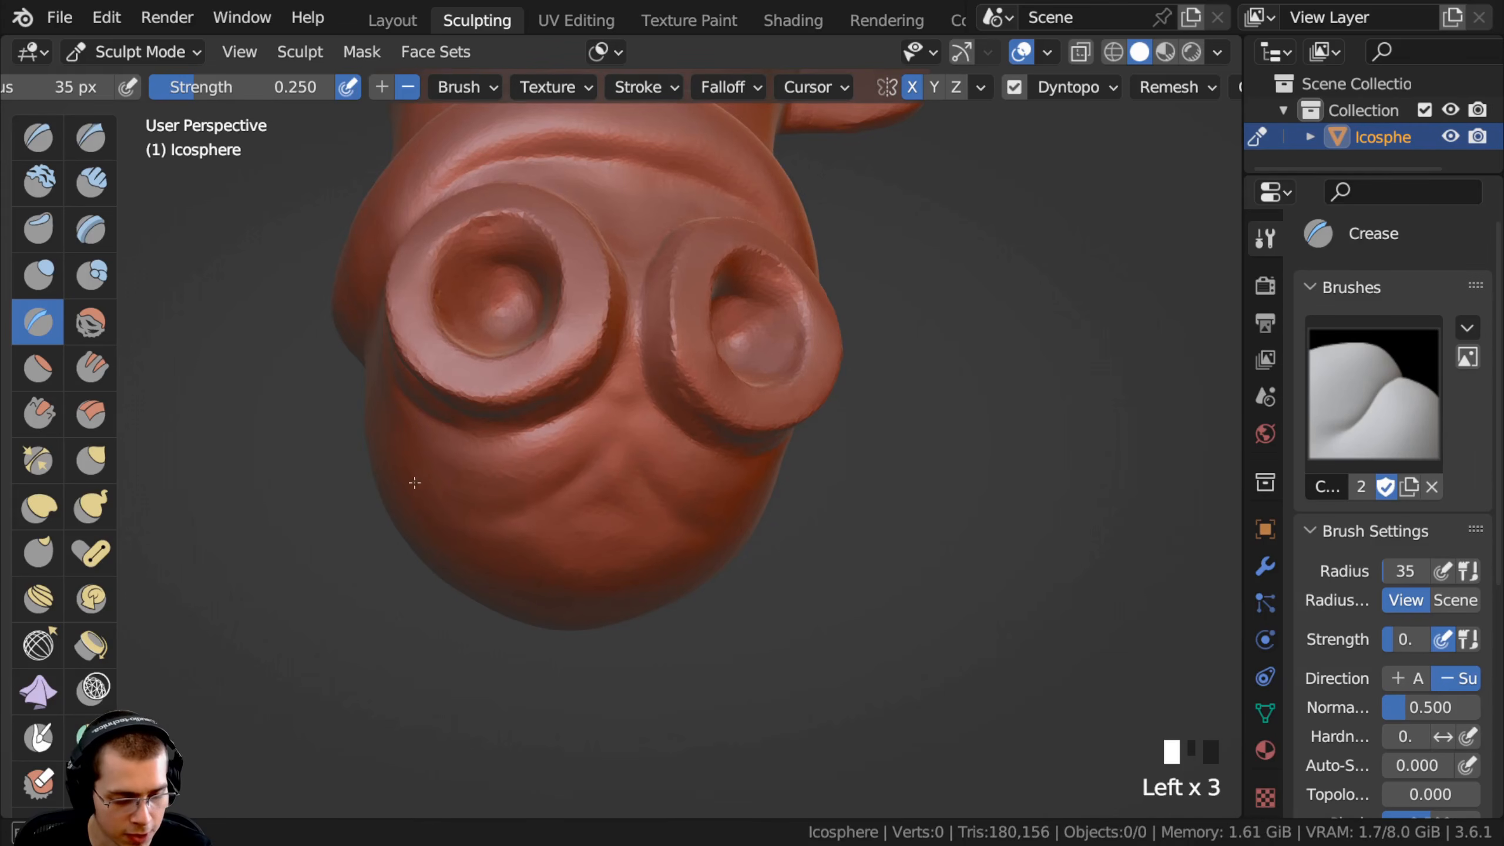
middle_drag(548, 499, 527, 461)
drag(592, 418, 592, 450)
mouse_move(586, 409)
mouse_down()
mouse_move(604, 444)
mouse_move(587, 463)
mouse_up()
drag(592, 403, 610, 456)
mouse_move(545, 450)
mouse_down()
mouse_move(531, 473)
mouse_move(485, 456)
mouse_up()
drag(474, 450, 404, 435)
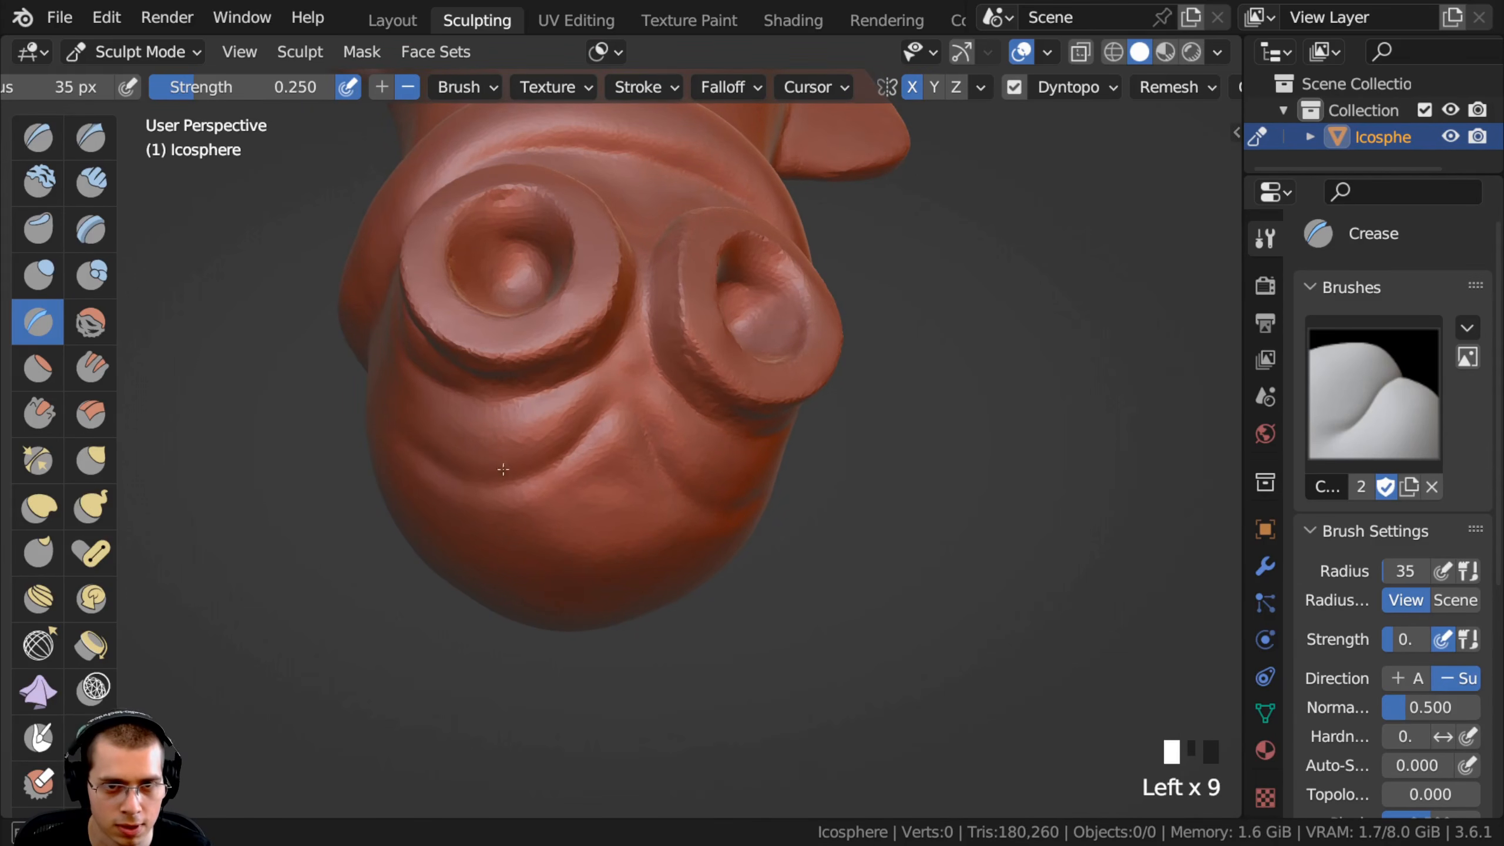
drag(578, 412, 569, 450)
Build up the skin folds beneath the eyes with Clay Strips.
ctrl+middle_drag(598, 382, 598, 356)
click(91, 181)
ctrl+middle_drag(406, 386, 406, 349)
mouse_move(564, 456)
mouse_down()
mouse_move(537, 430)
mouse_move(492, 435)
mouse_up()
middle_drag(491, 435, 468, 409)
drag(527, 385, 421, 375)
Smooth the folds beneath the eyes along their whole length.
middle_drag(559, 508, 510, 501)
shift+drag(607, 404, 532, 439)
shift+drag(533, 439, 461, 434)
mouse_move(462, 434)
shift+mouse_down()
mouse_move(394, 395)
mouse_move(416, 450)
mouse_move(552, 450)
mouse_move(404, 392)
shift+mouse_up()
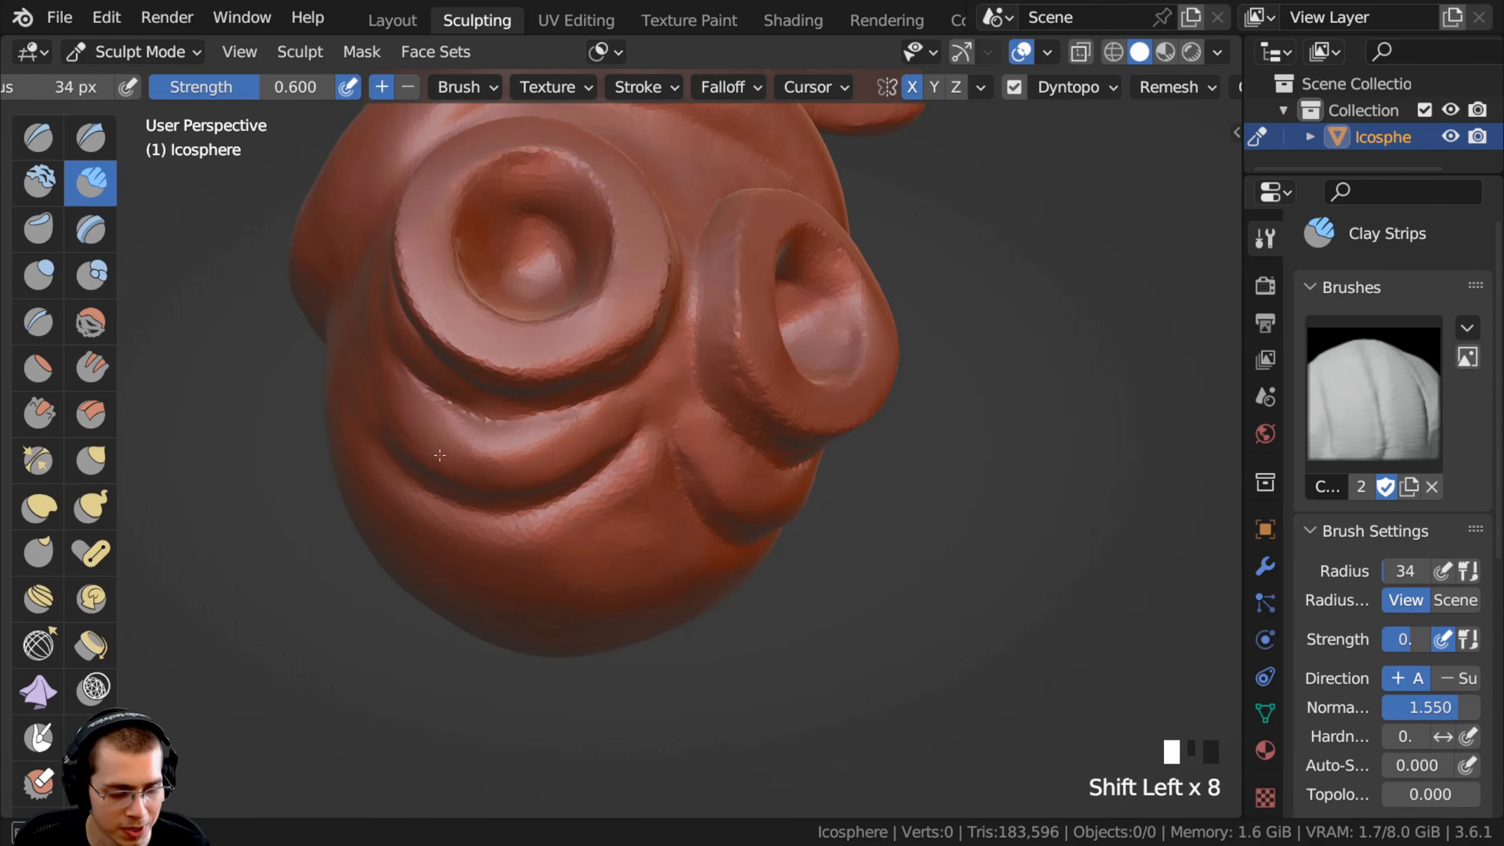
shift+drag(440, 462, 373, 404)
middle_drag(638, 456, 641, 418)
ctrl+middle_drag(615, 415, 591, 450)
shift+drag(591, 450, 494, 441)
shift+drag(495, 441, 609, 444)
mouse_move(610, 444)
shift+mouse_down()
mouse_move(550, 469)
mouse_move(474, 441)
shift+mouse_up()
Build arched brow ridges above both eye rings with Clay Strips, extending them down to the outer sides.
mouse_move(472, 442)
ctrl+middle_down()
mouse_move(494, 331)
mouse_move(533, 379)
ctrl+middle_up()
mouse_move(592, 414)
mouse_down()
mouse_move(658, 417)
mouse_move(553, 386)
mouse_up()
mouse_move(578, 388)
mouse_down()
mouse_move(460, 410)
mouse_move(415, 469)
mouse_move(483, 410)
mouse_move(667, 435)
mouse_move(584, 382)
mouse_up()
drag(595, 388, 542, 392)
drag(533, 392, 500, 415)
mouse_move(407, 465)
mouse_down()
mouse_move(607, 396)
mouse_move(690, 447)
mouse_up()
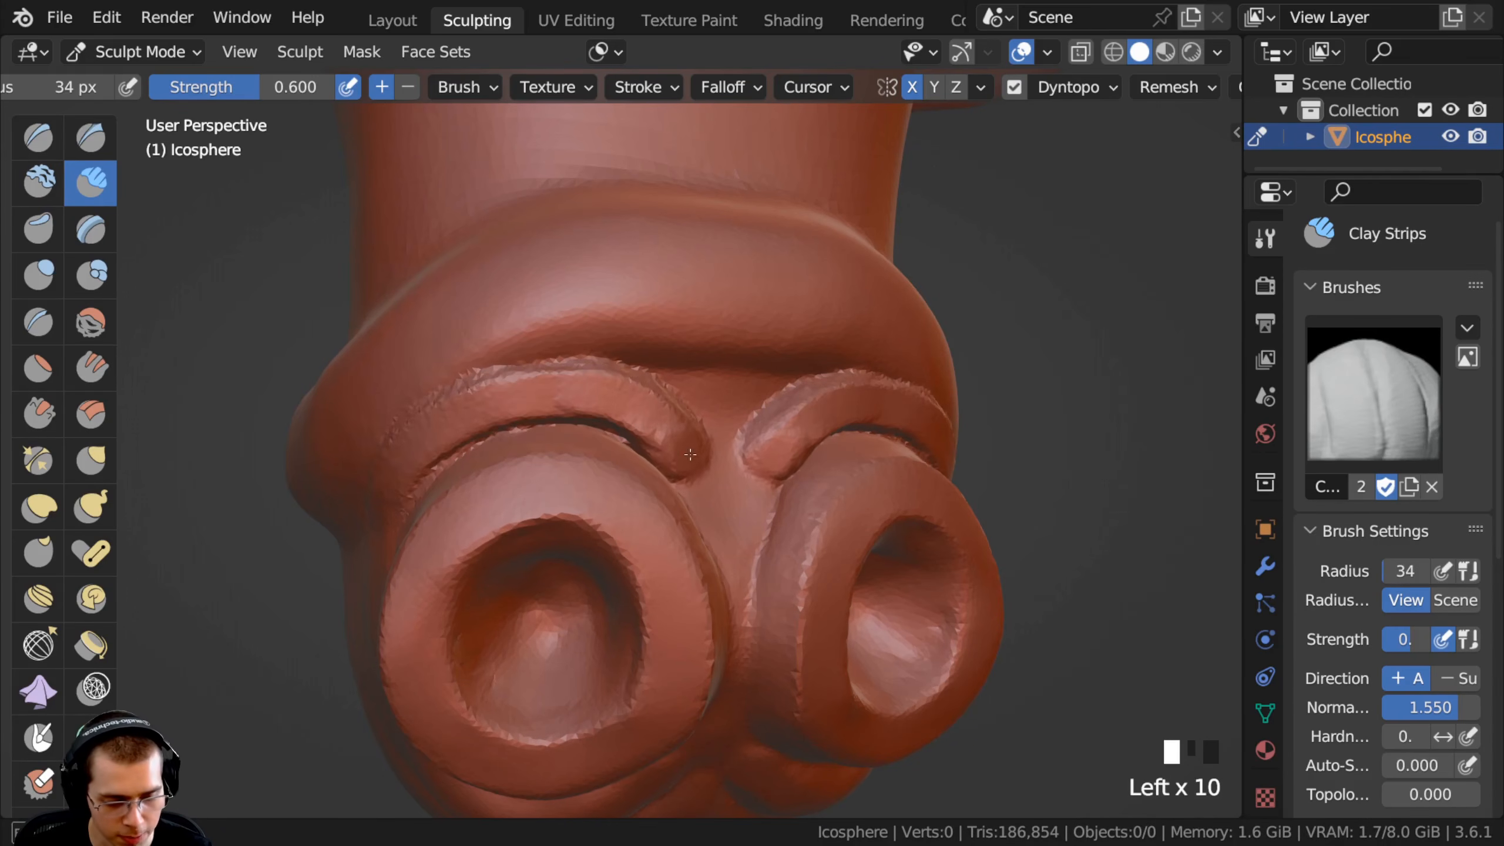
mouse_move(623, 396)
mouse_down()
mouse_move(516, 388)
mouse_move(418, 453)
mouse_up()
drag(415, 459, 380, 502)
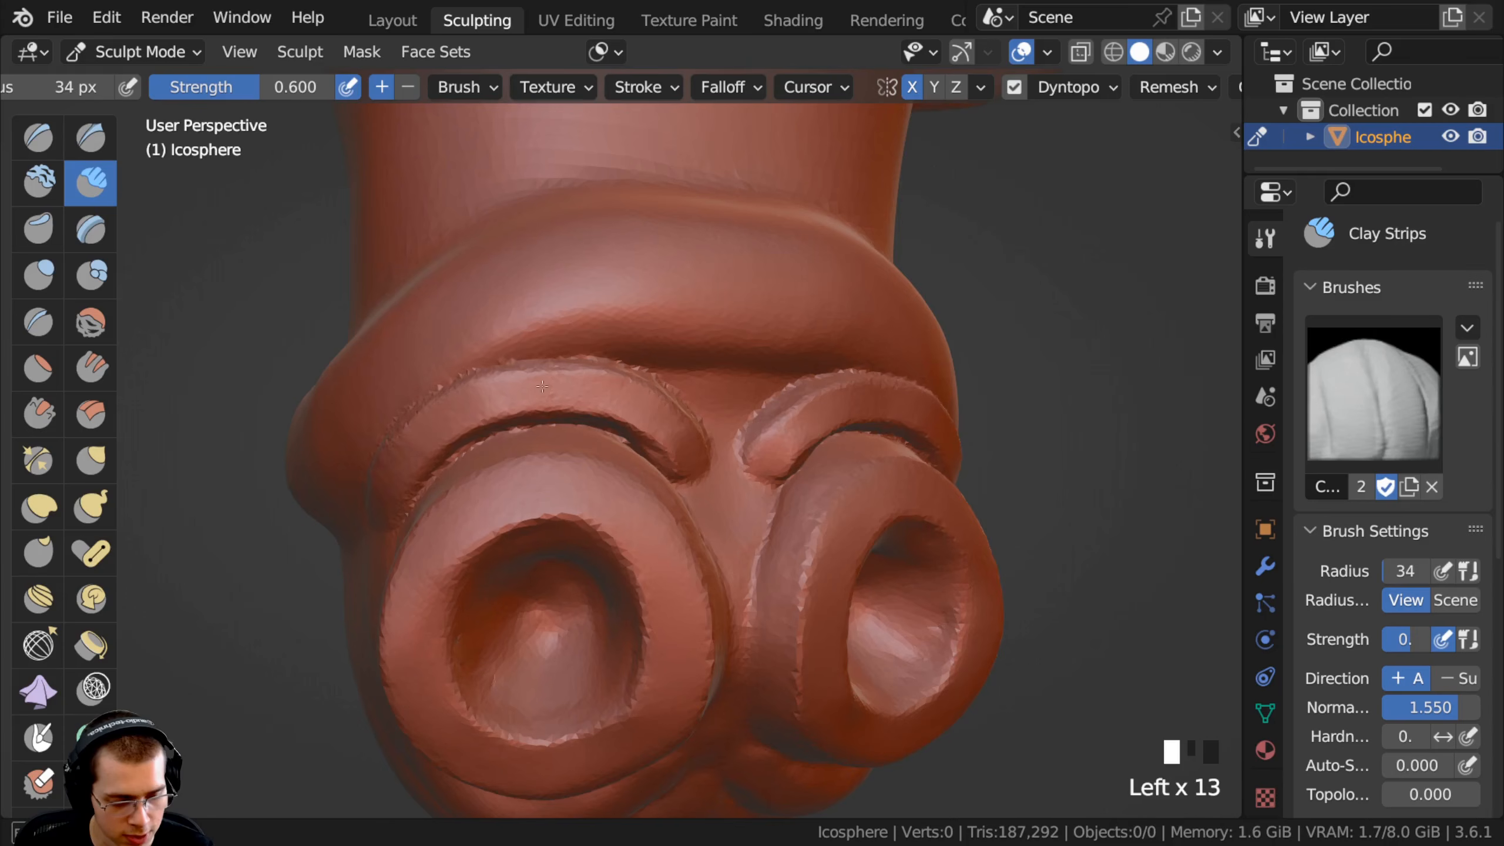
Define the inner ends of the brow ridges with the Crease brush and save the file.
middle_drag(508, 396, 486, 409)
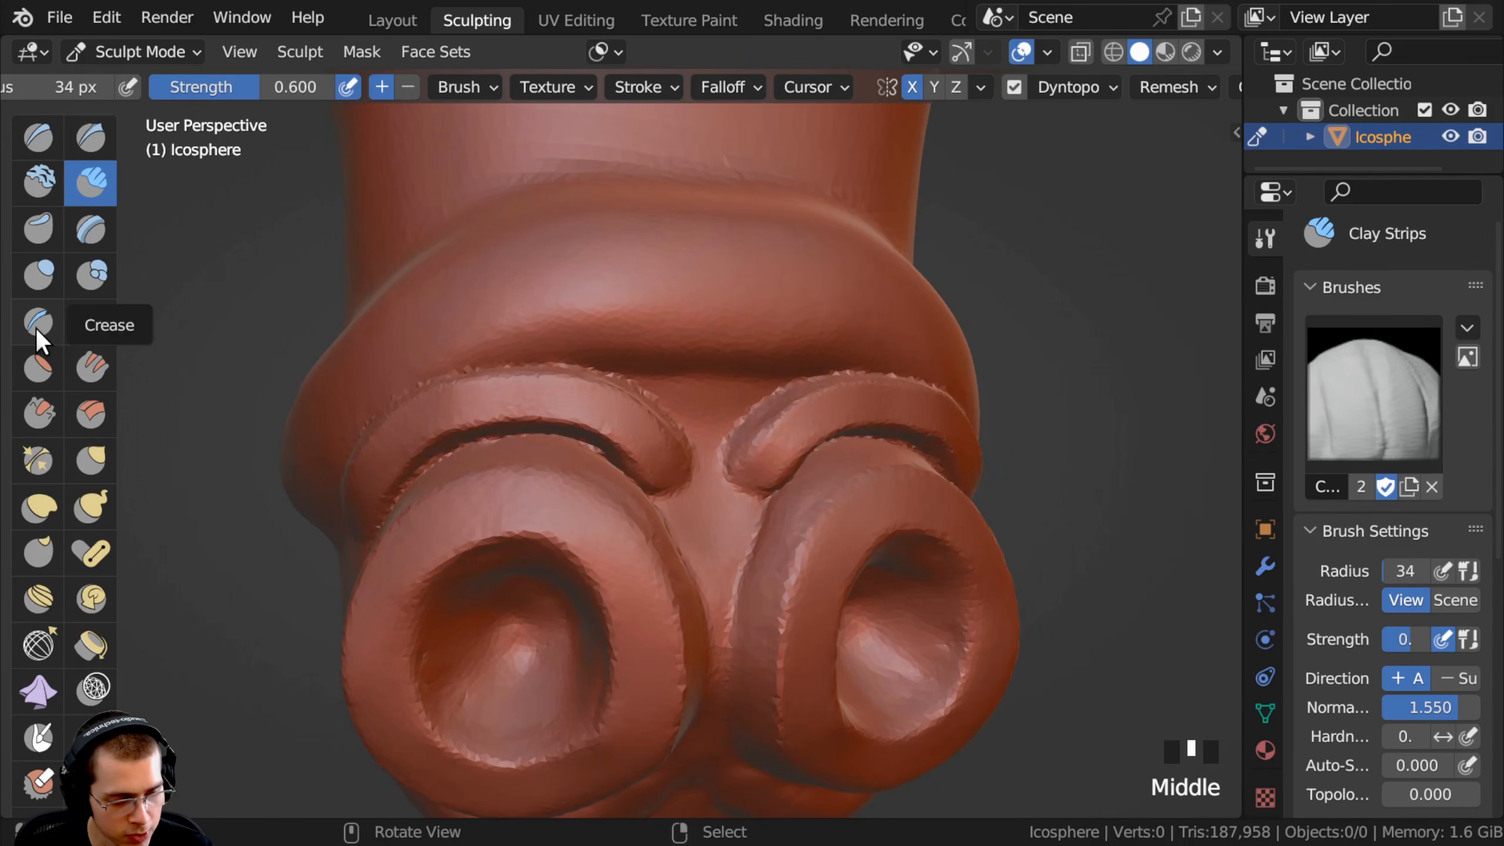
click(37, 328)
middle_drag(676, 409, 650, 418)
drag(647, 423, 648, 425)
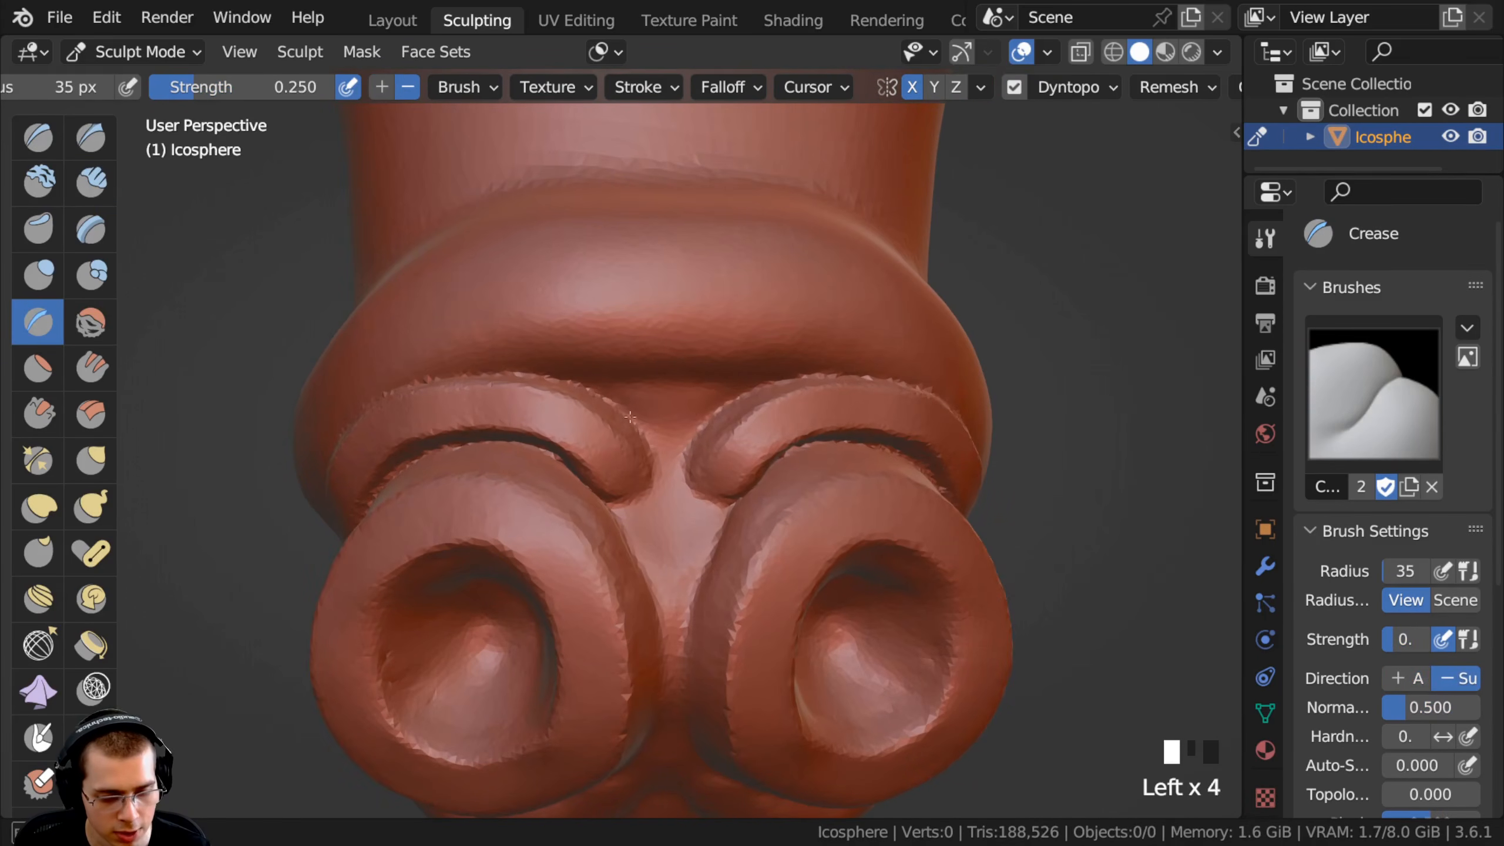
click(635, 413)
mouse_move(634, 413)
middle_down()
mouse_move(554, 438)
mouse_move(638, 471)
middle_up()
key(ctrl+s)
Crease along the tops of the brow ridges toward their outer ends.
click(588, 433)
drag(588, 433, 559, 417)
drag(551, 414, 522, 410)
middle_drag(479, 422, 514, 417)
drag(514, 416, 489, 427)
middle_drag(479, 438, 524, 435)
click(445, 469)
middle_drag(444, 469, 558, 458)
click(558, 458)
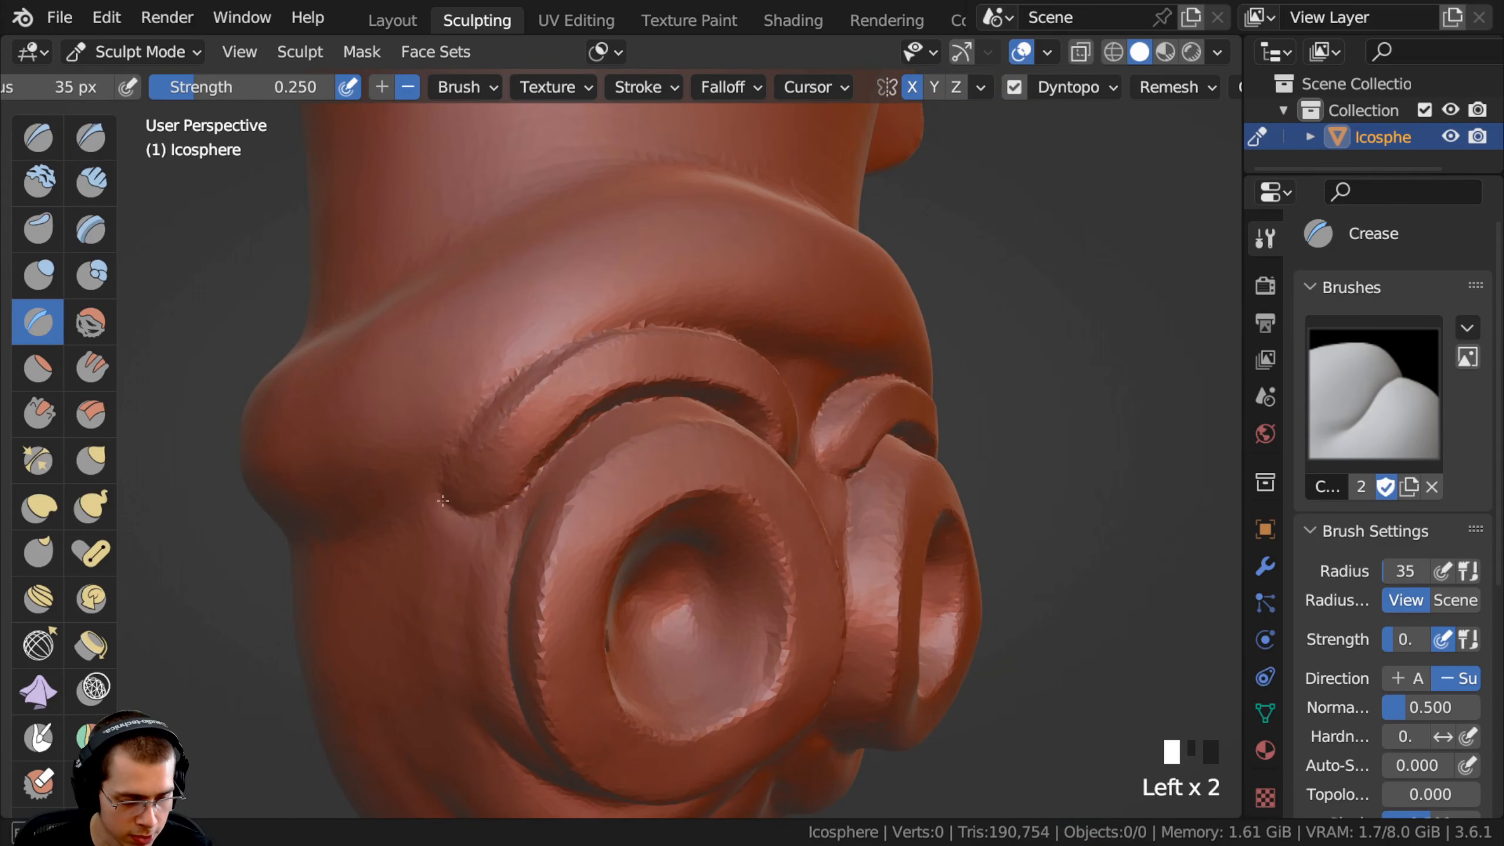
Deepen the crease along the upper edges of the brow ridges, from the outer slopes to the inner ends.
drag(550, 348, 514, 376)
drag(556, 345, 510, 382)
drag(550, 354, 521, 373)
middle_drag(518, 376, 497, 391)
drag(551, 370, 528, 380)
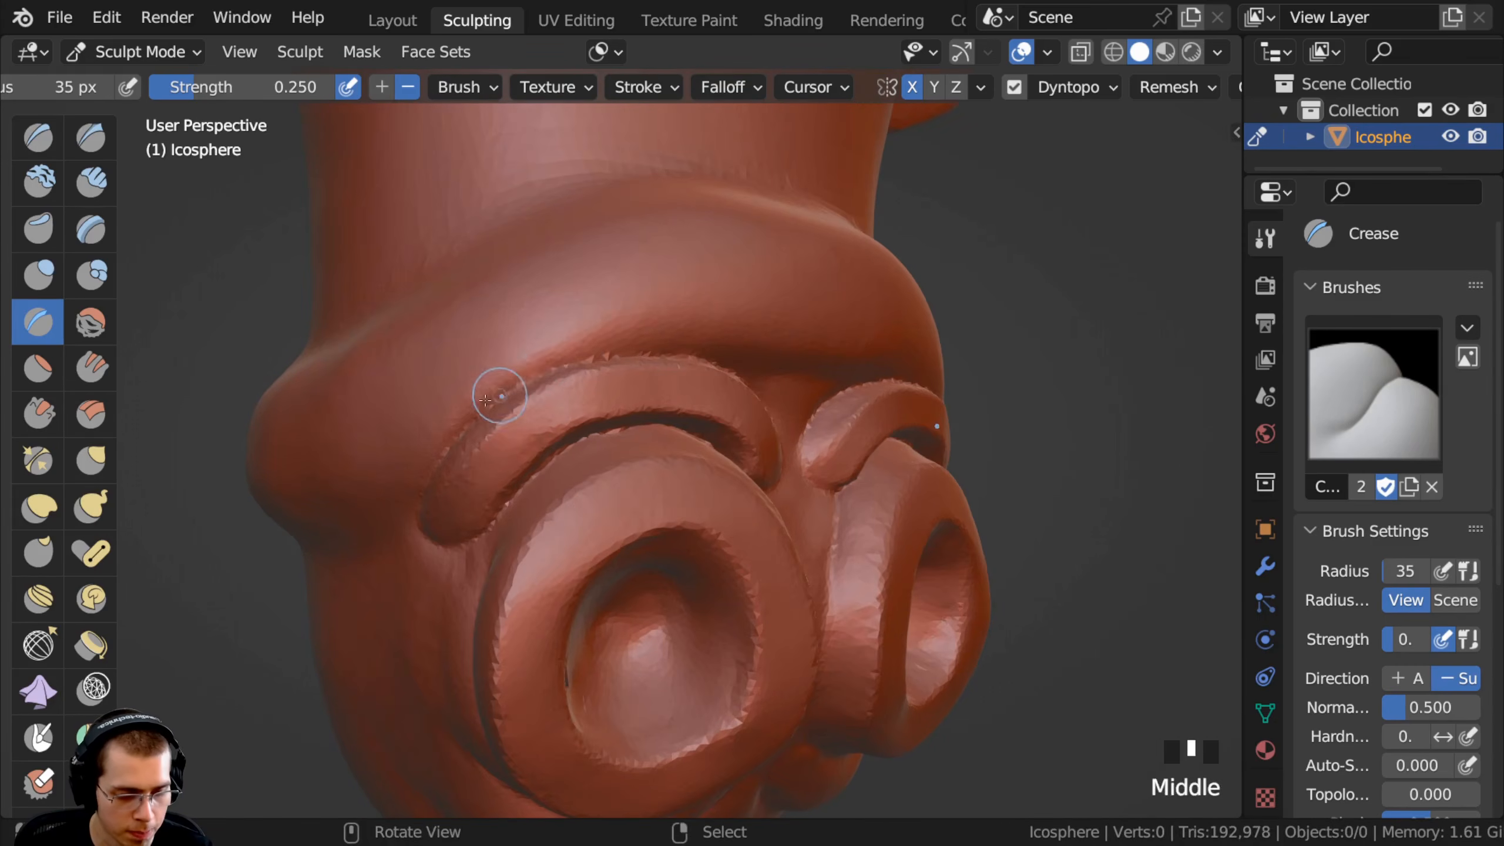
middle_drag(513, 388, 467, 386)
drag(657, 398, 632, 387)
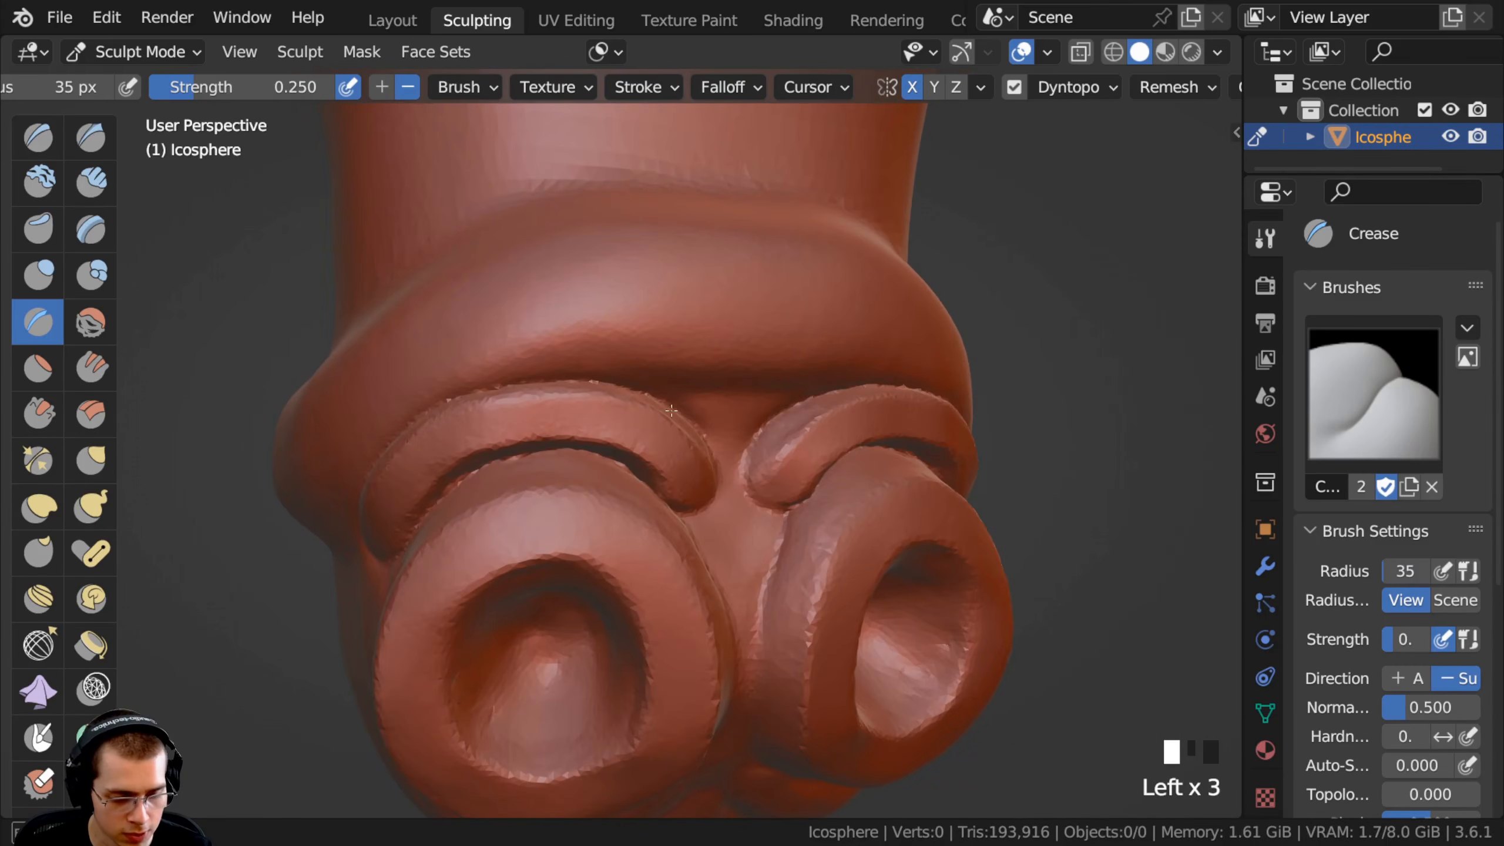
drag(719, 473, 715, 489)
Smooth the inner ends and middle of the brow ridges.
mouse_move(692, 444)
ctrl+middle_down()
mouse_move(631, 490)
mouse_move(586, 456)
ctrl+middle_up()
shift+drag(654, 479, 609, 457)
shift+drag(608, 460, 630, 479)
ctrl+middle_drag(633, 482, 622, 466)
shift+drag(622, 466, 560, 424)
shift+drag(440, 437, 577, 474)
middle_drag(585, 480, 625, 415)
mouse_move(625, 409)
shift+mouse_down()
mouse_move(642, 430)
mouse_move(611, 398)
shift+mouse_up()
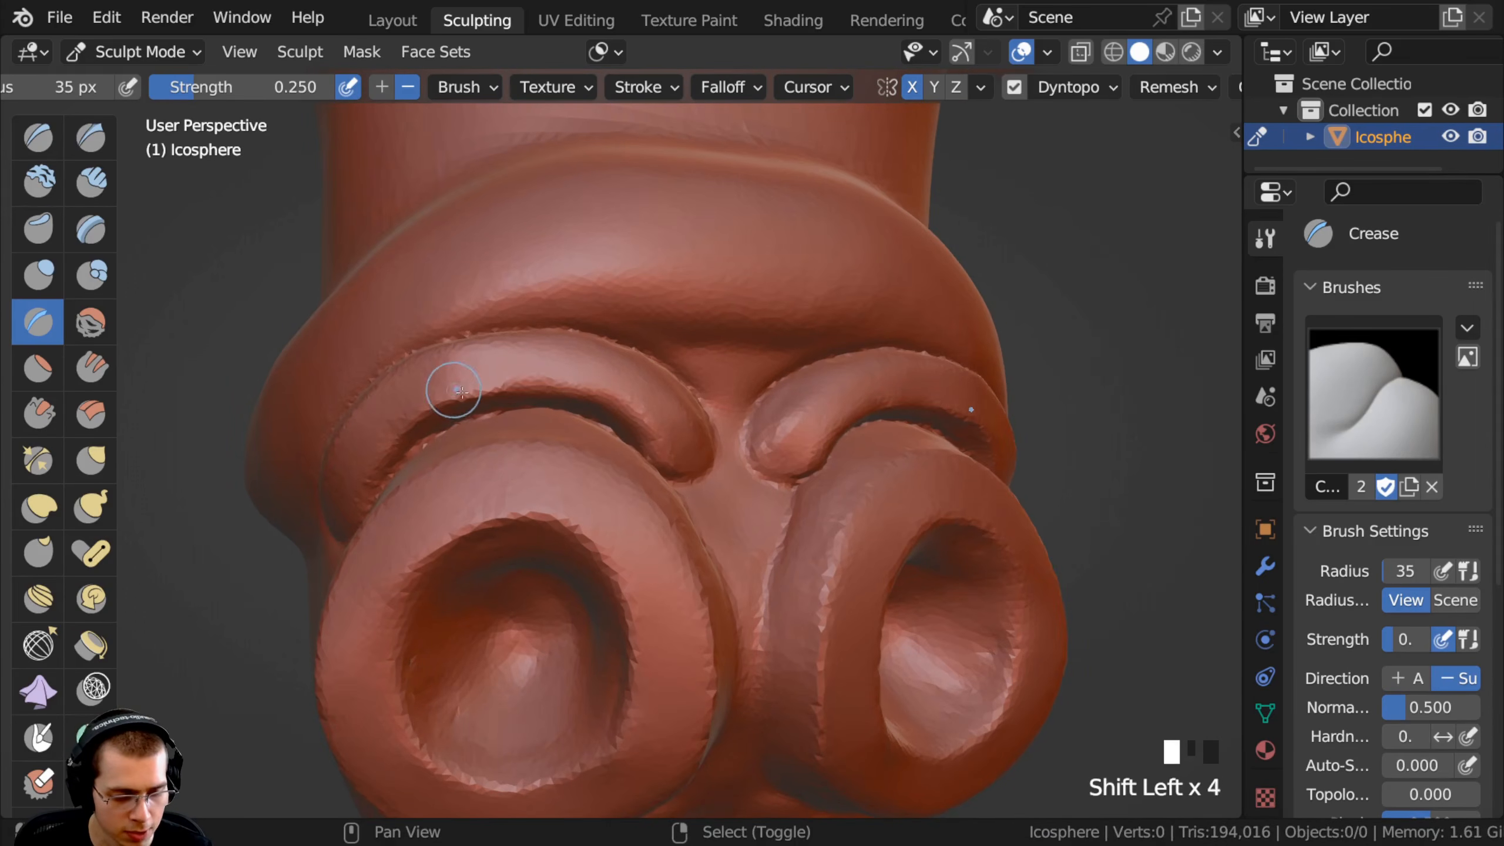
Smooth the outer ends of the brow ridges and blend the ridges along their whole length.
shift+drag(482, 391, 385, 431)
middle_drag(385, 431, 413, 423)
mouse_move(412, 423)
shift+mouse_down()
mouse_move(447, 430)
mouse_move(414, 453)
shift+mouse_up()
shift+drag(424, 445, 406, 468)
middle_drag(406, 468, 453, 453)
shift+drag(485, 404, 453, 445)
shift+drag(474, 432, 409, 464)
middle_drag(409, 463, 454, 461)
shift+drag(473, 465, 453, 504)
mouse_move(459, 501)
ctrl+middle_down()
mouse_move(511, 437)
mouse_move(527, 453)
ctrl+middle_up()
shift+drag(527, 453, 538, 464)
shift+drag(661, 439, 471, 503)
Adjust the shape of the brow ridges and the area around the eyes with short upward Grab strokes.
mouse_move(471, 503)
middle_down()
mouse_move(549, 469)
mouse_move(631, 527)
mouse_move(683, 487)
mouse_move(473, 355)
mouse_move(390, 336)
mouse_move(499, 382)
middle_up()
key(g)
drag(566, 412, 562, 401)
drag(562, 409, 559, 400)
drag(561, 409, 559, 400)
drag(561, 410, 562, 413)
drag(583, 504, 582, 504)
drag(581, 511, 578, 500)
drag(568, 507, 568, 463)
drag(579, 414, 579, 403)
Try to pull a pair of tentacles out of the head's underside with Snake Hook at a 75 px radius.
mouse_move(609, 436)
middle_down()
mouse_move(607, 554)
mouse_move(561, 259)
middle_up()
key(shift+c)
shift+middle_drag(669, 453, 619, 406)
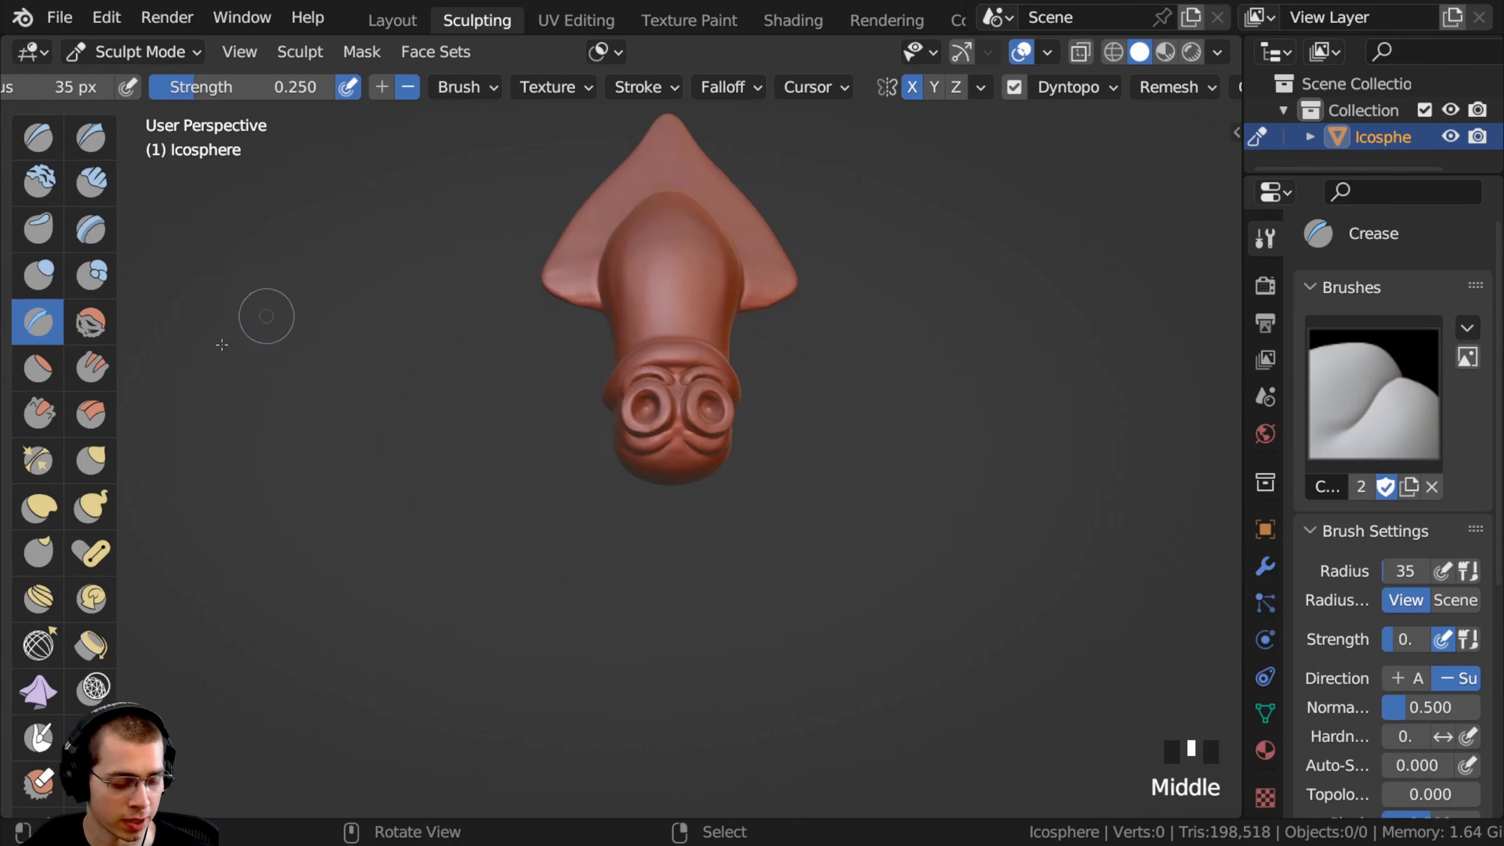
click(92, 504)
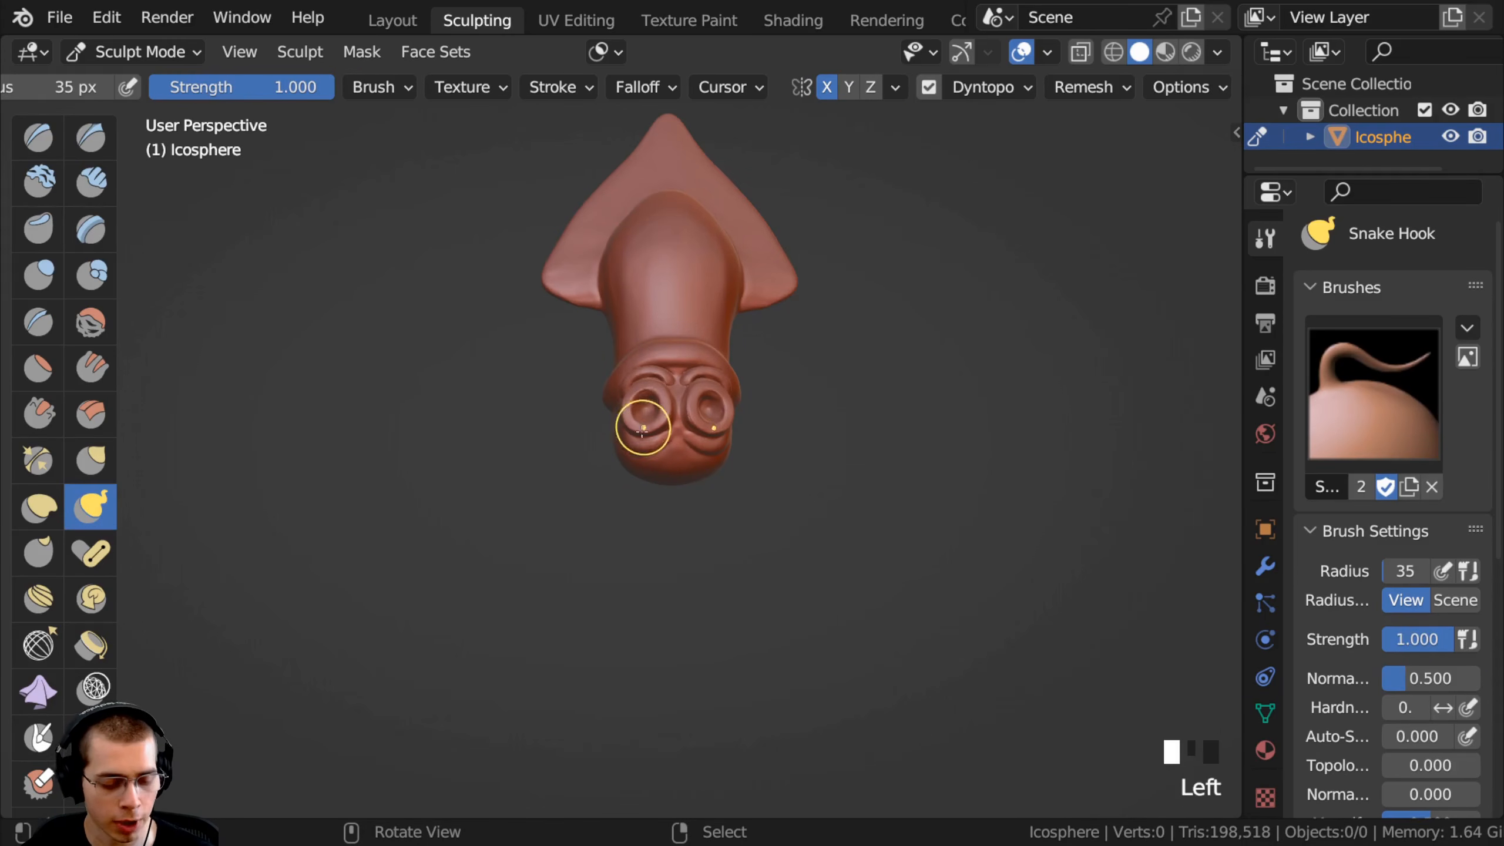
key(f)
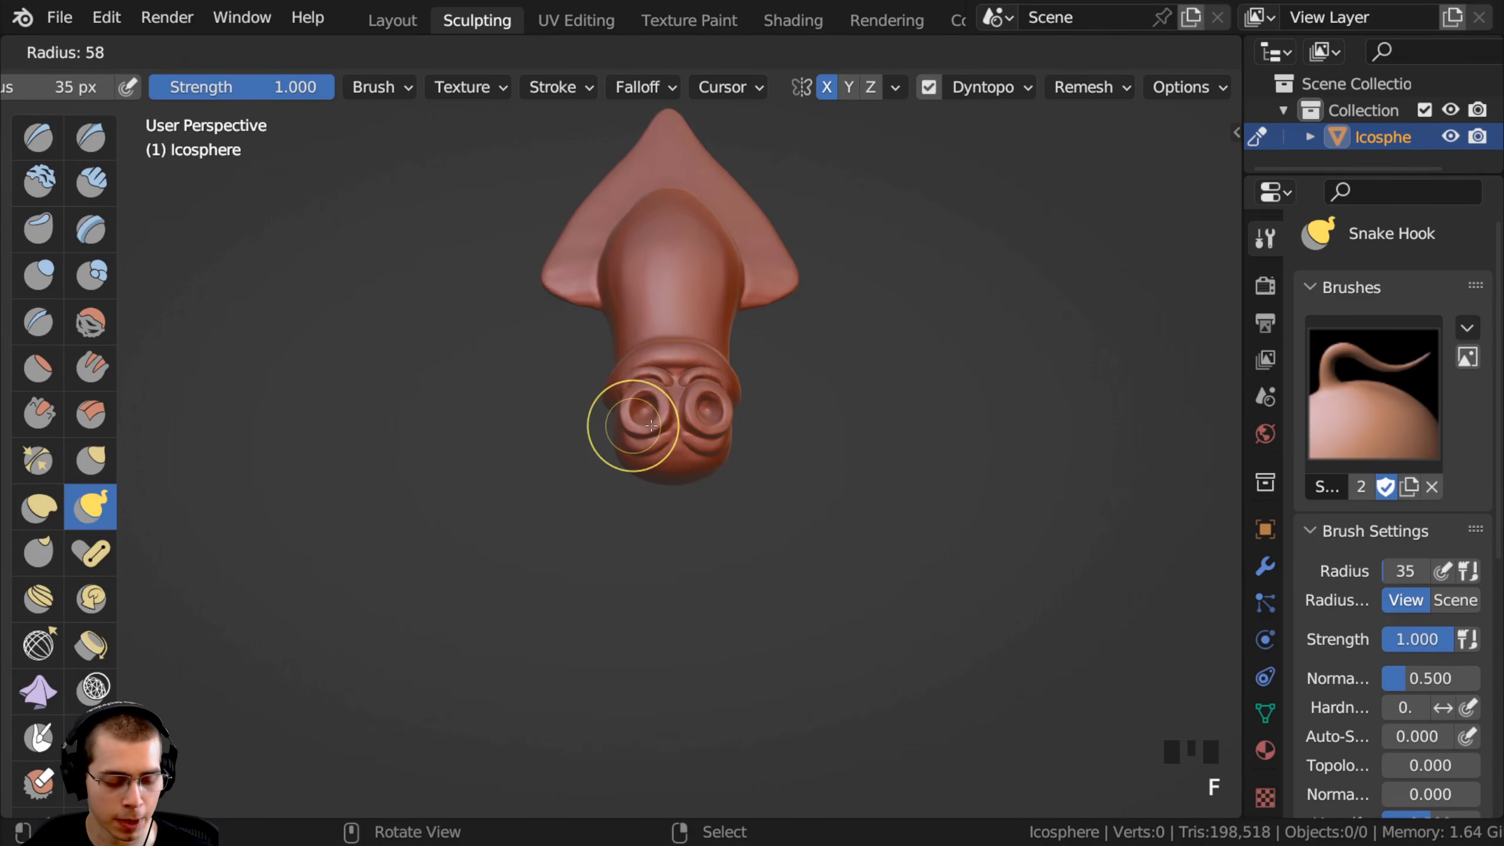
click(652, 425)
ctrl+middle_drag(682, 474, 651, 374)
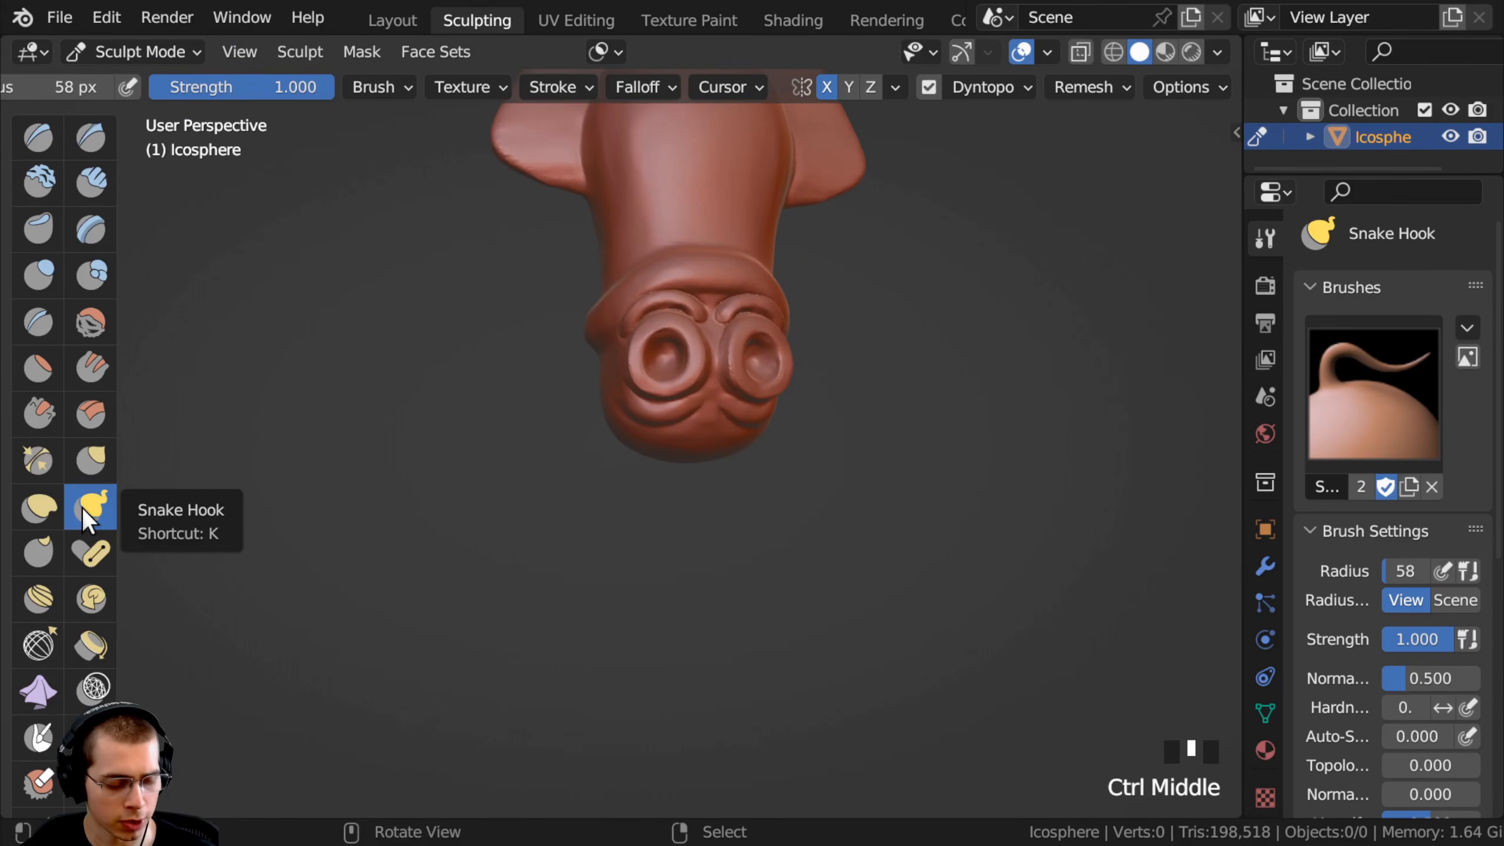
click(83, 507)
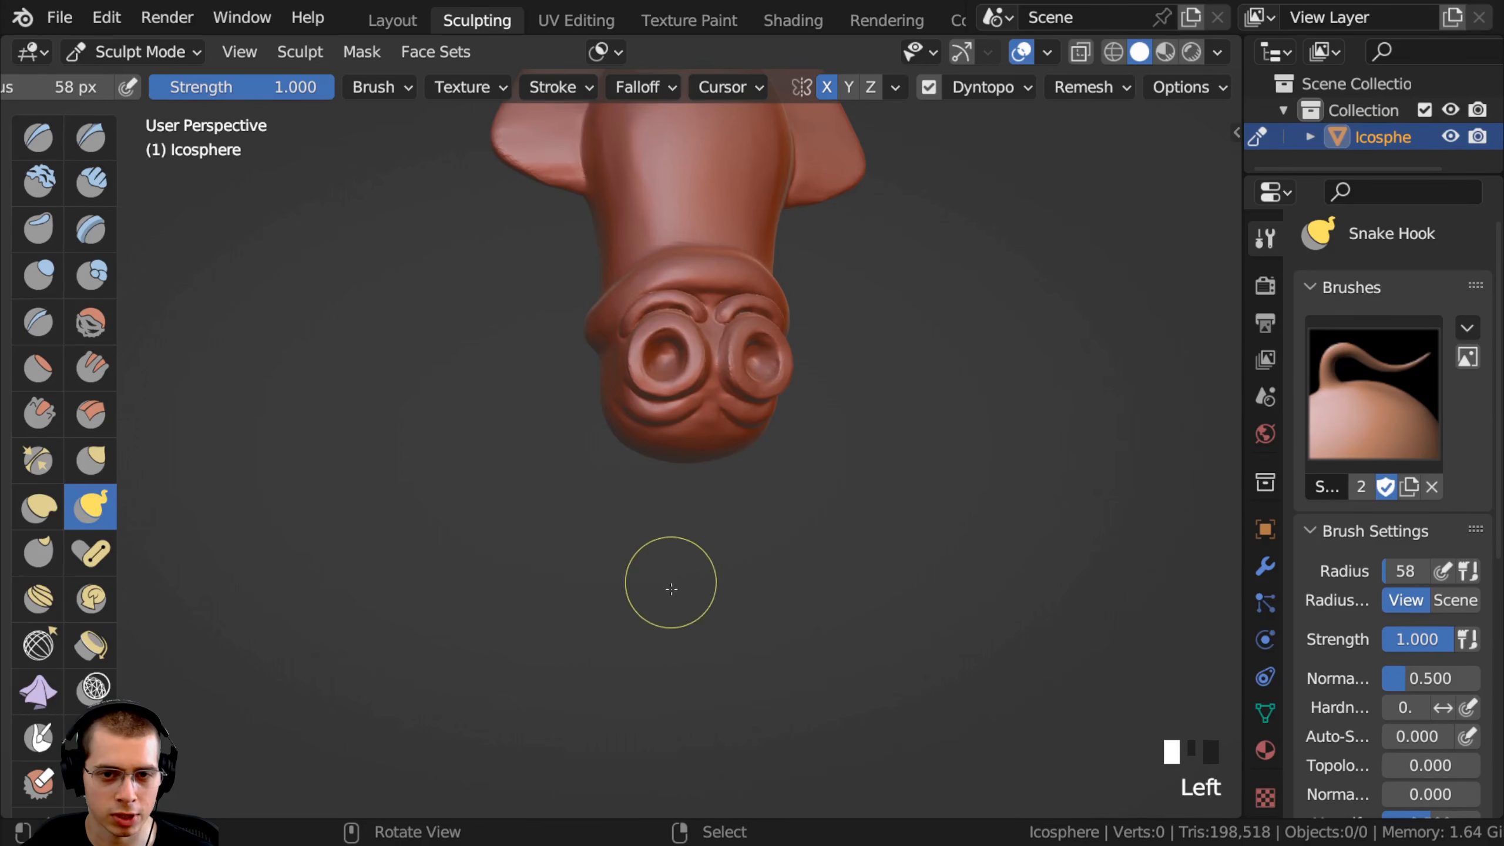
middle_drag(804, 703, 666, 328)
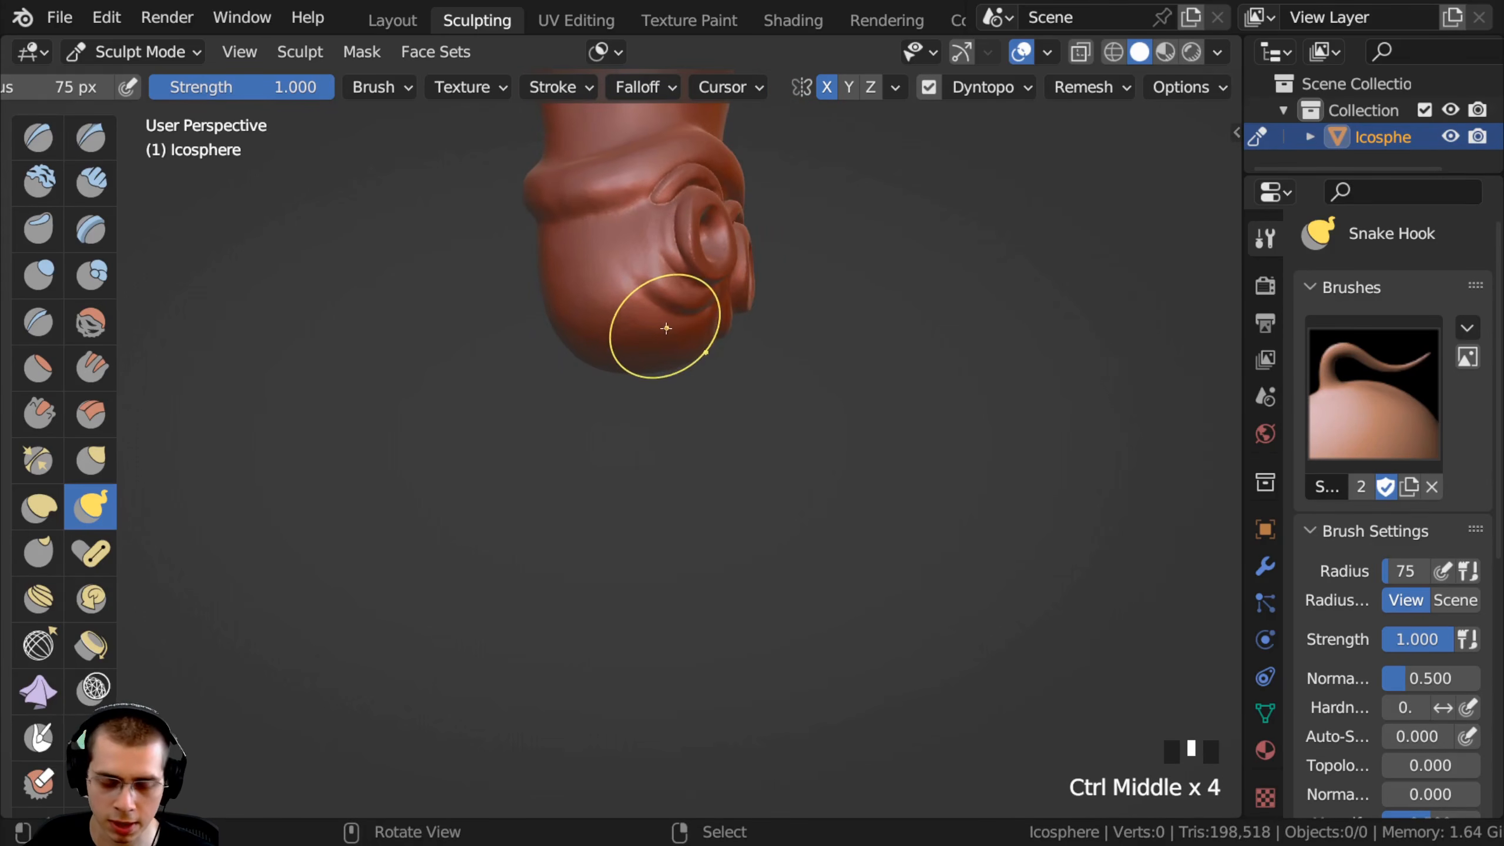
drag(662, 332, 694, 380)
middle_drag(628, 381, 562, 378)
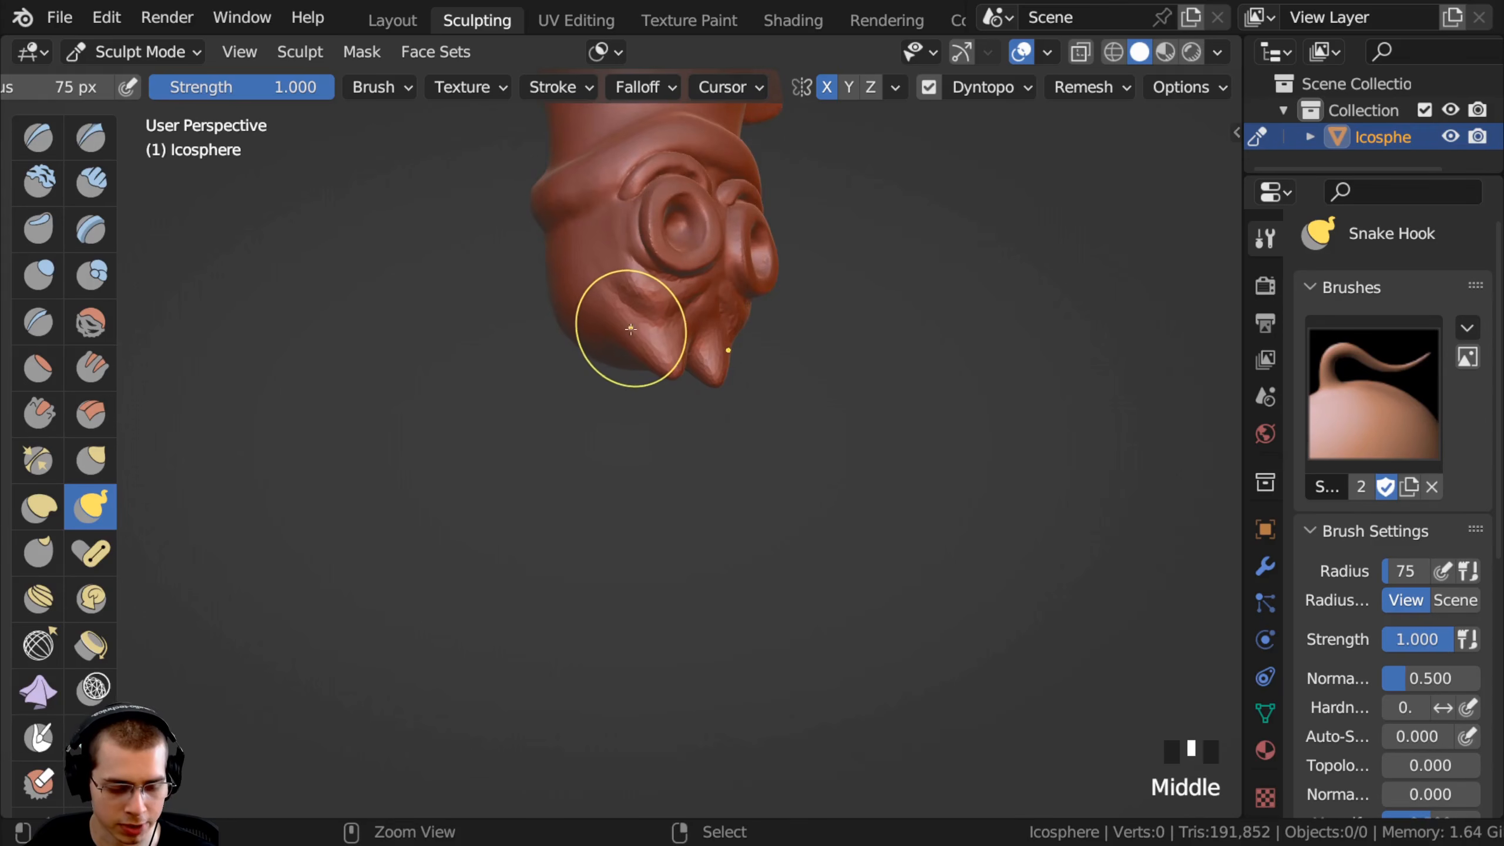
key(ctrl+z)
Extend the head's underside downward with the Grab brush at a 185 px radius.
mouse_move(624, 336)
ctrl+middle_down()
mouse_move(668, 238)
mouse_move(440, 273)
ctrl+middle_up()
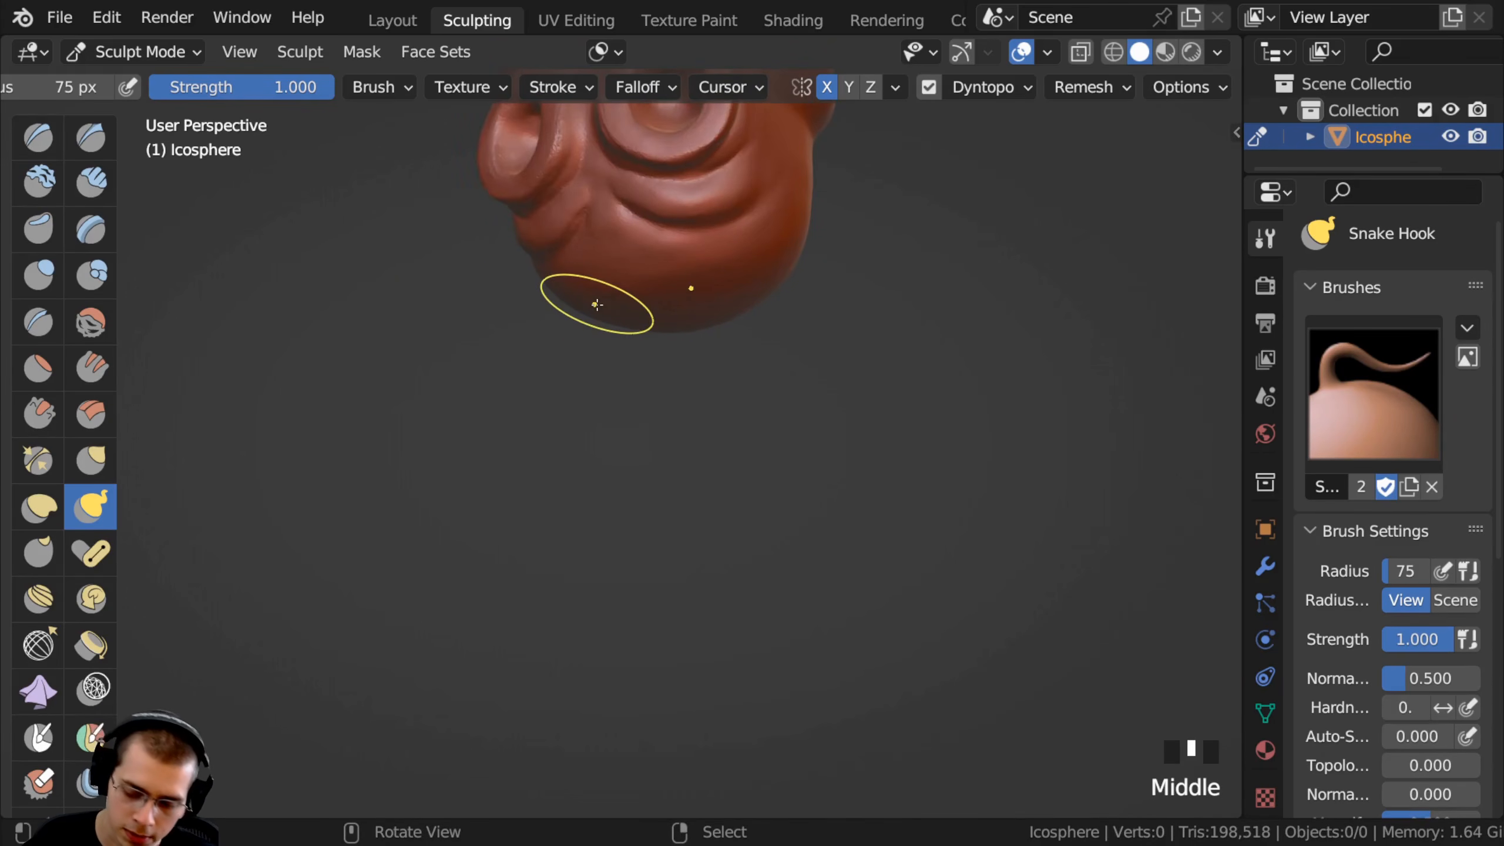
key(g)
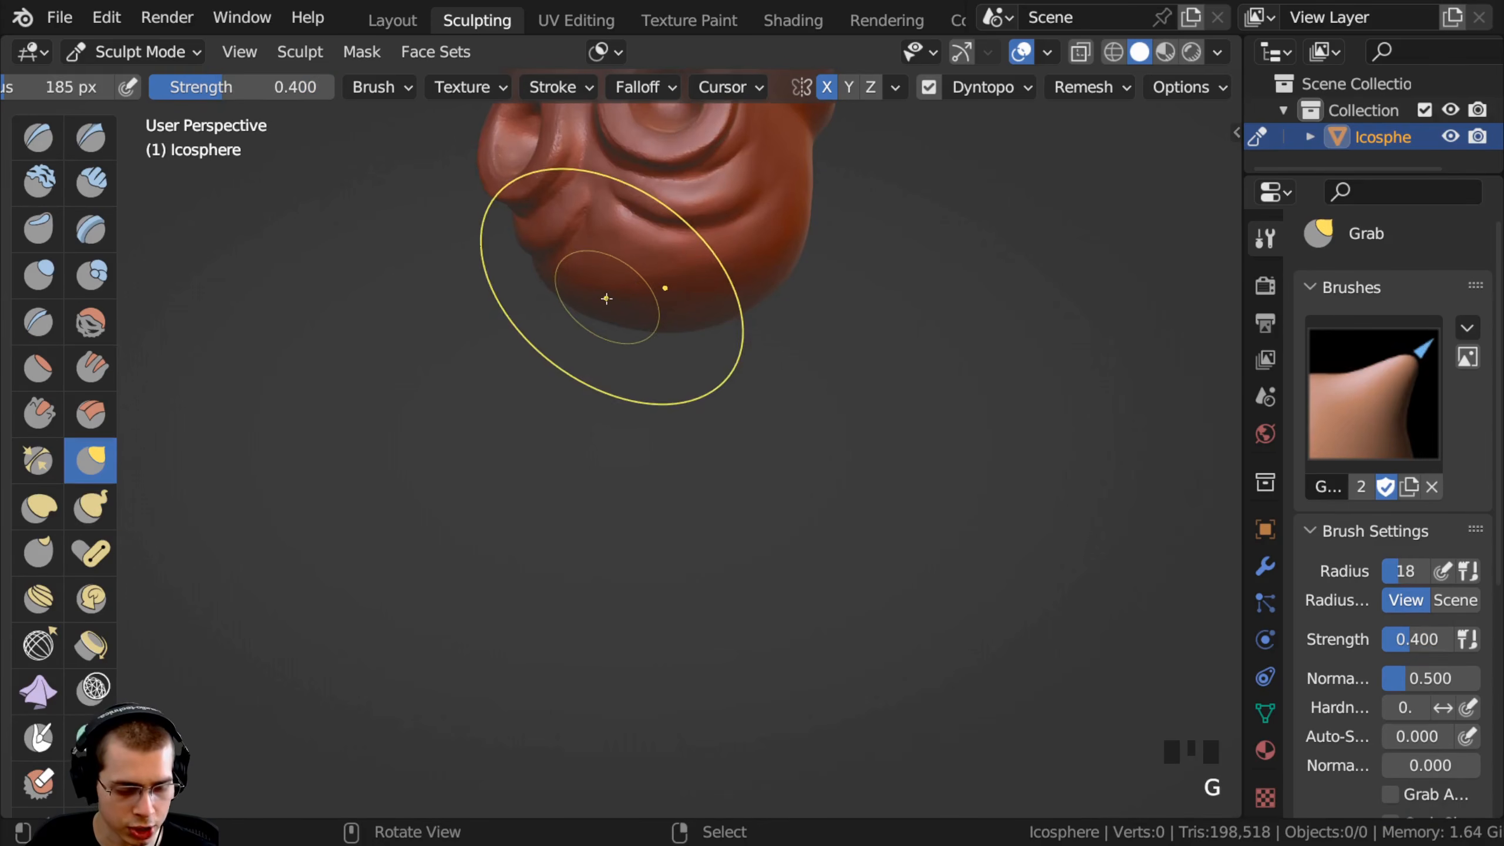
drag(585, 297, 585, 305)
middle_drag(630, 307, 581, 309)
drag(581, 309, 578, 323)
drag(573, 323, 568, 337)
drag(566, 338, 632, 340)
middle_drag(632, 345, 598, 323)
drag(704, 345, 711, 360)
middle_drag(711, 360, 688, 359)
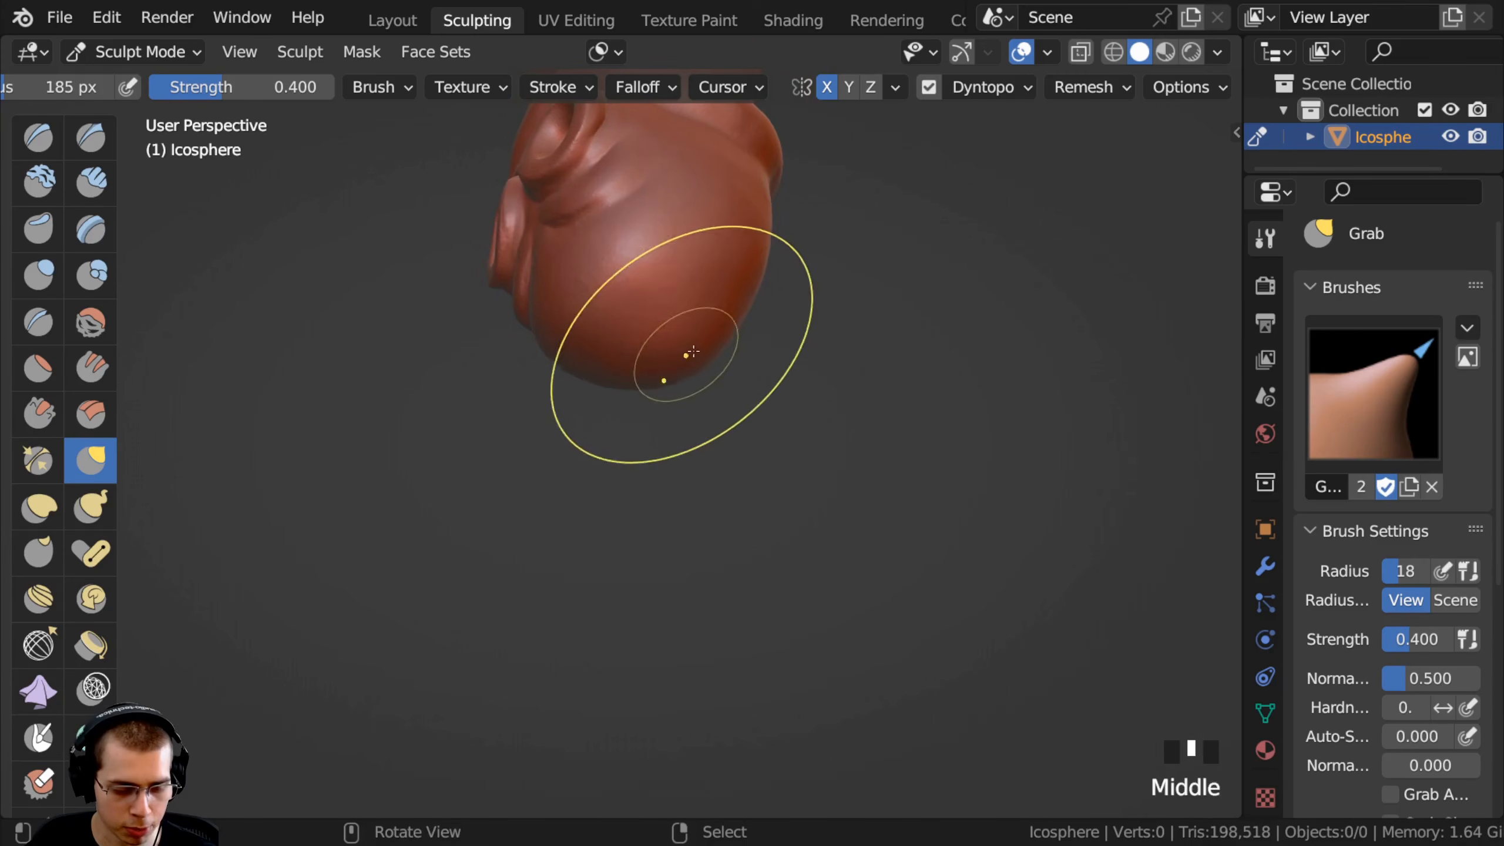
drag(681, 358, 676, 373)
Pull the back of the lower head outward and its lower corners downward with the Grab brush.
middle_drag(675, 374, 604, 382)
drag(734, 245, 785, 243)
middle_drag(698, 278, 733, 282)
drag(736, 282, 775, 276)
drag(764, 301, 787, 307)
middle_drag(652, 357, 587, 351)
drag(568, 340, 548, 357)
drag(550, 355, 528, 381)
drag(540, 366, 533, 374)
drag(580, 351, 598, 382)
Refine the bottom of the head into a broad, rounded end with short Grab strokes.
mouse_move(663, 402)
middle_down()
mouse_move(807, 430)
mouse_move(592, 350)
middle_up()
drag(580, 345, 586, 332)
drag(578, 338, 583, 329)
drag(574, 333, 573, 326)
drag(570, 327, 562, 325)
drag(564, 327, 557, 326)
mouse_move(559, 323)
middle_down()
mouse_move(595, 313)
mouse_move(580, 208)
middle_up()
drag(578, 199, 576, 191)
drag(578, 195, 577, 187)
drag(580, 181, 577, 186)
middle_drag(577, 184, 554, 252)
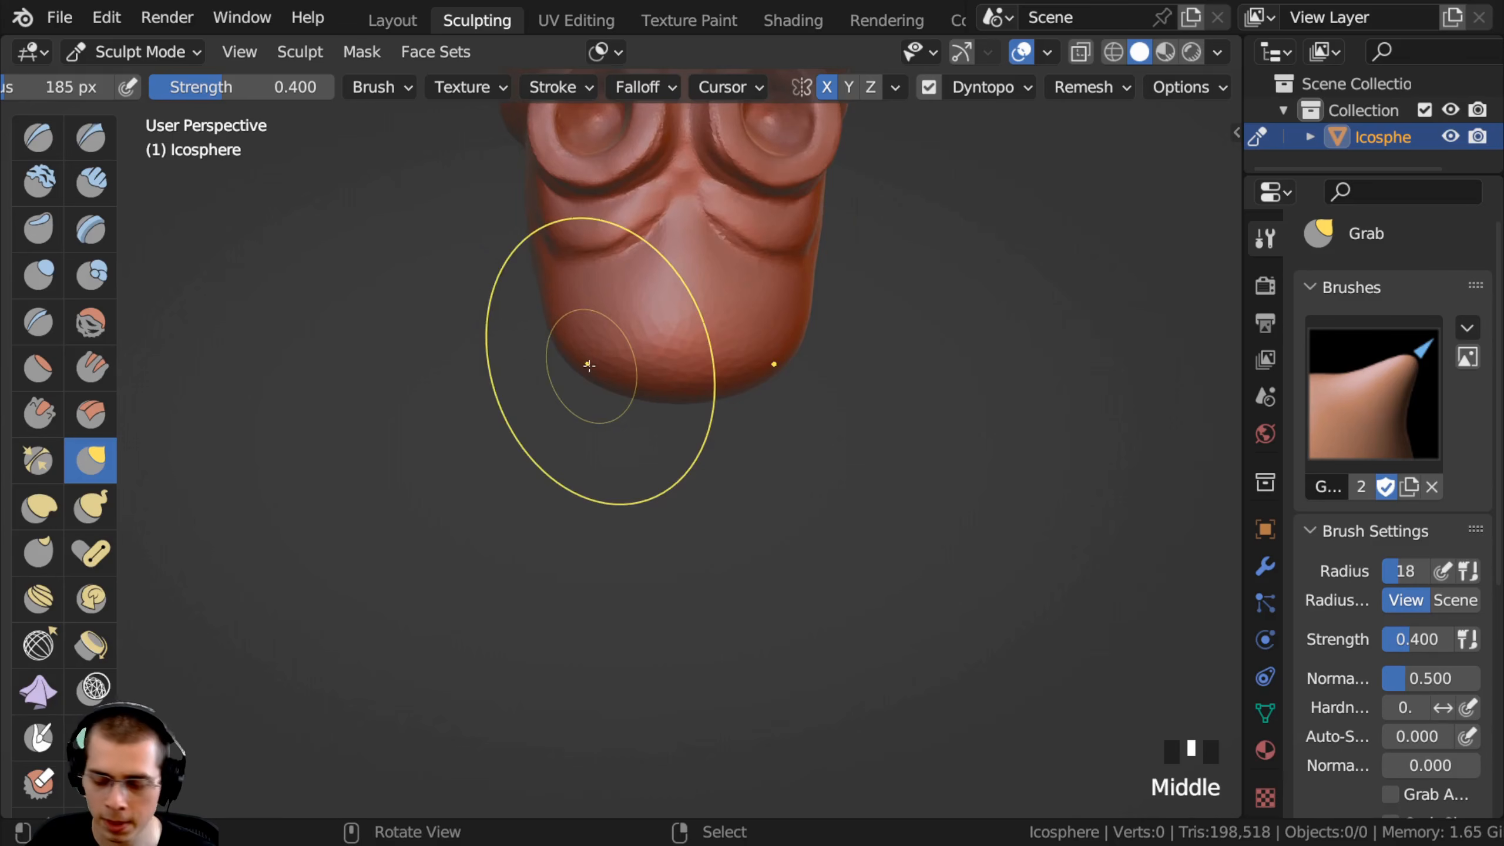
Pull a mirrored pair of tentacle stubs down from the front of the underside with Snake Hook at a 101 px radius.
click(82, 505)
mouse_move(521, 355)
middle_down()
mouse_move(547, 346)
mouse_move(561, 374)
mouse_move(573, 359)
middle_up()
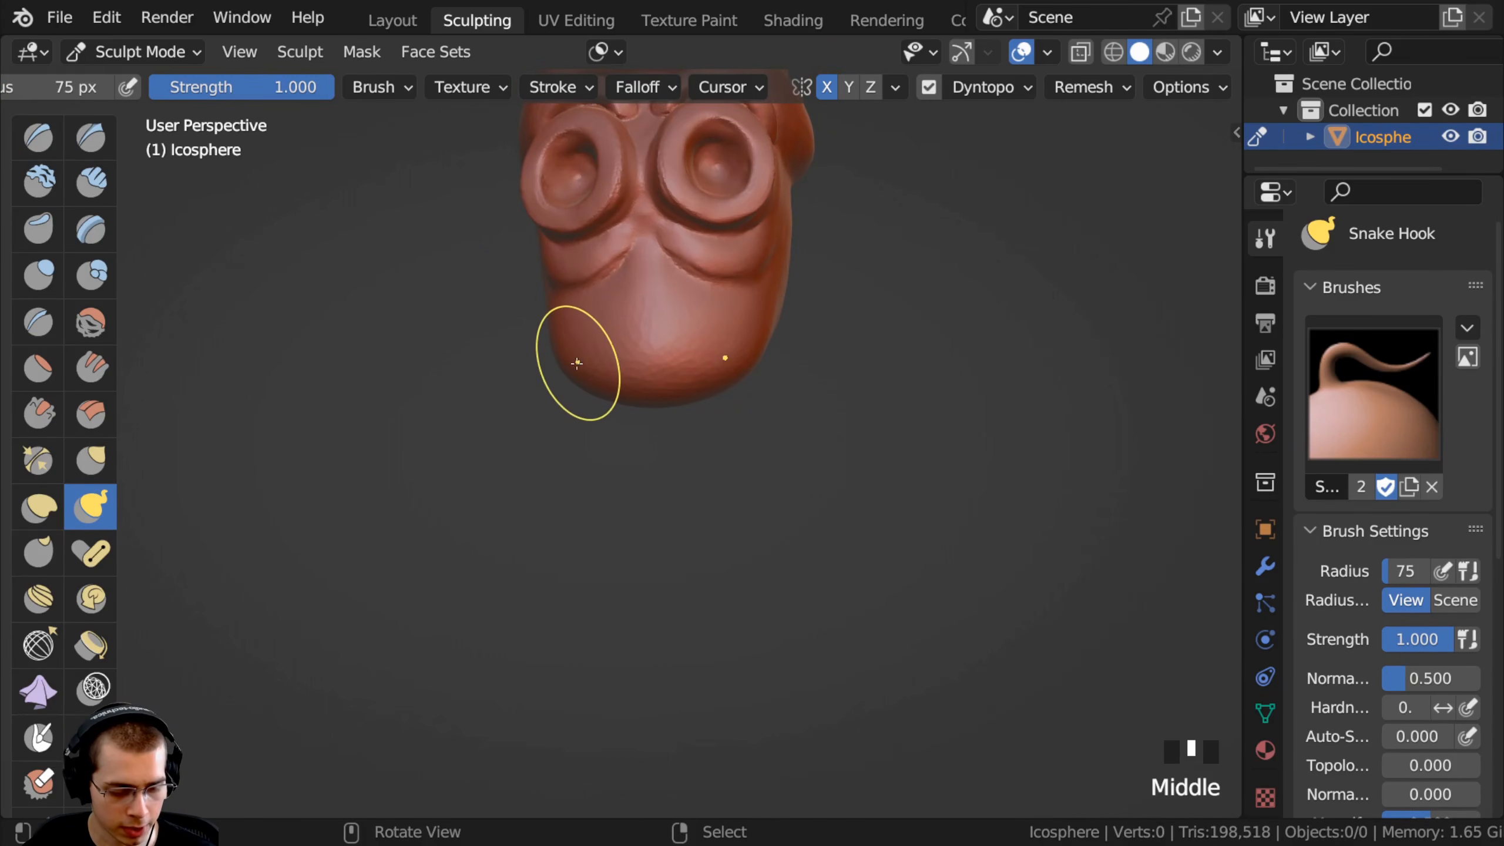
key(f)
click(578, 363)
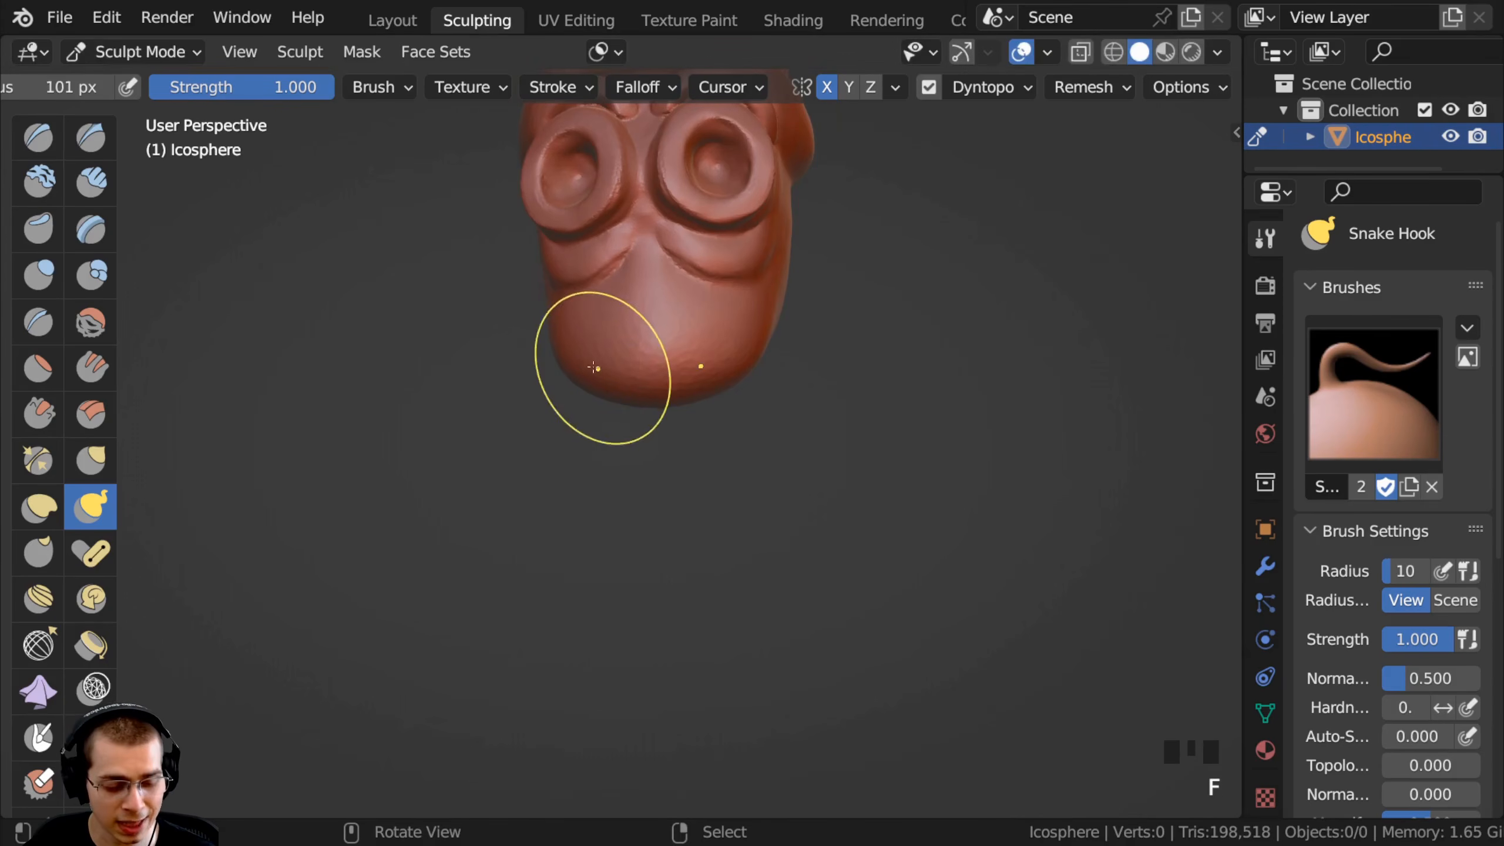
drag(569, 379, 558, 390)
ctrl+middle_drag(558, 390, 573, 397)
drag(573, 398, 545, 459)
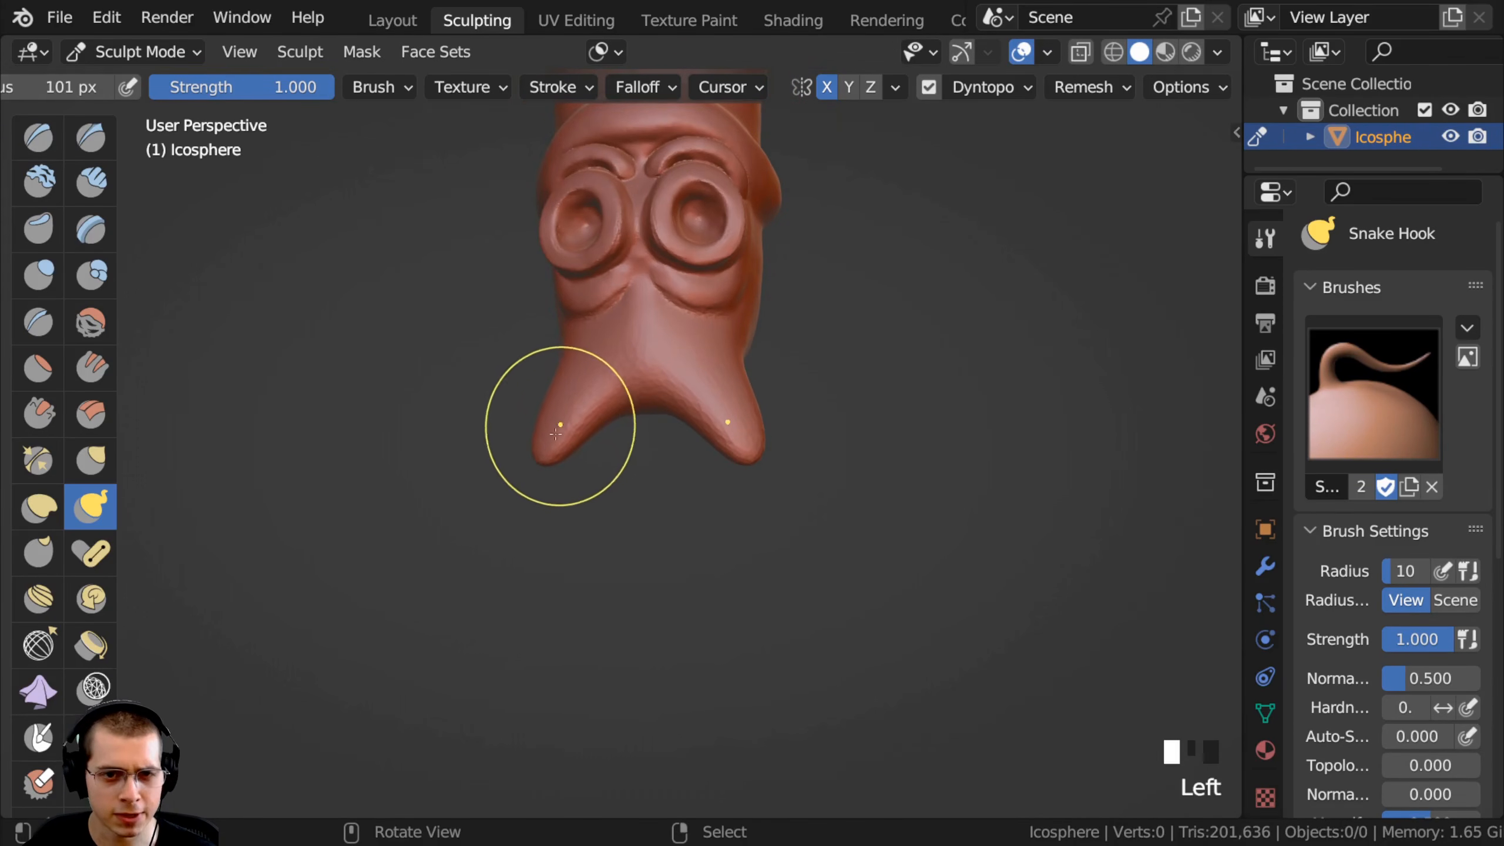
shift+middle_drag(548, 457, 540, 417)
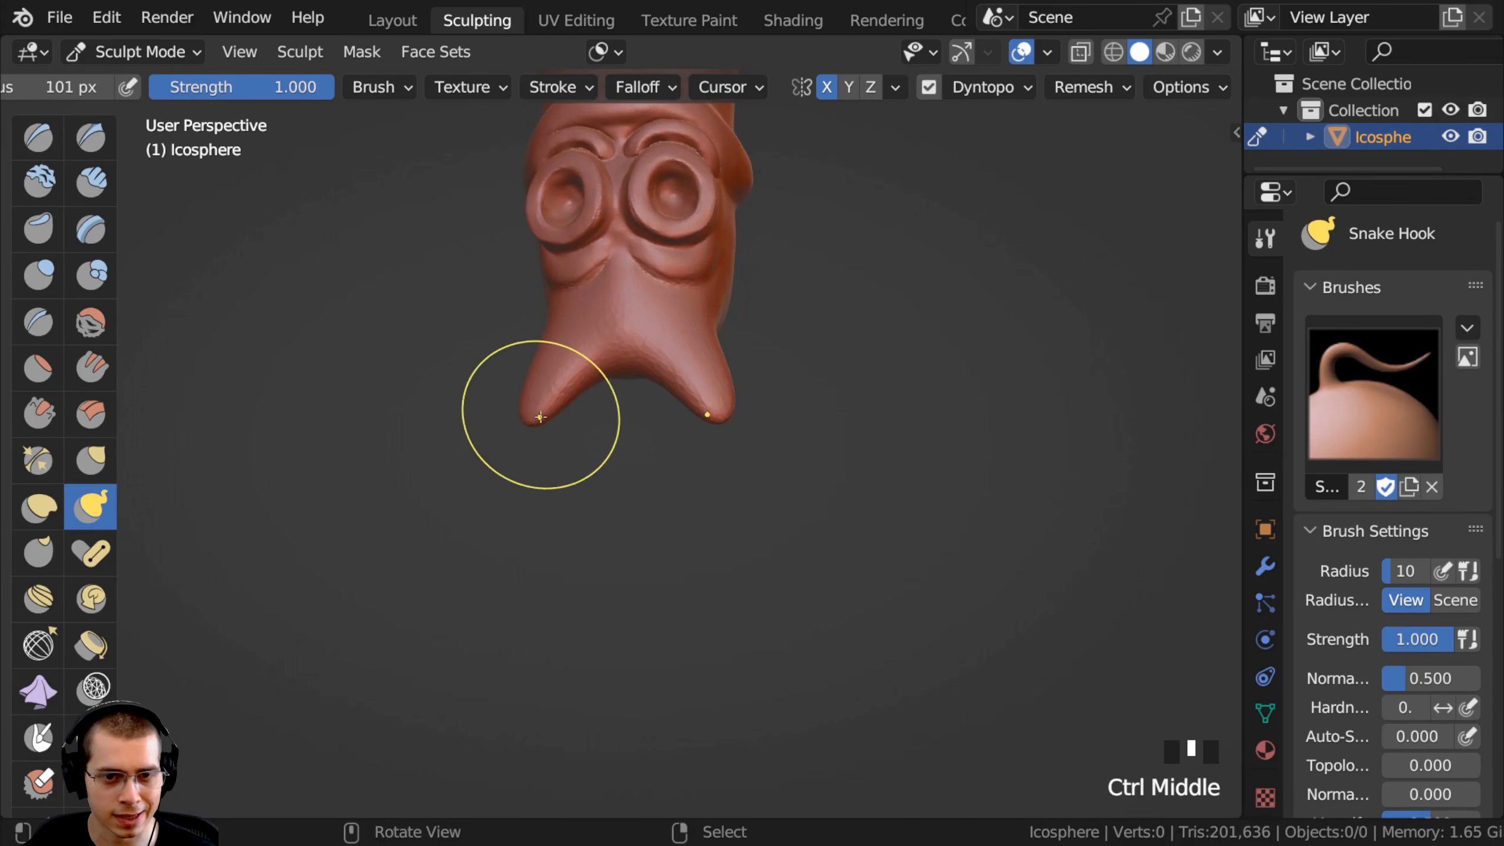
drag(547, 395, 527, 432)
shift+middle_drag(525, 436, 513, 389)
middle_drag(705, 394, 831, 435)
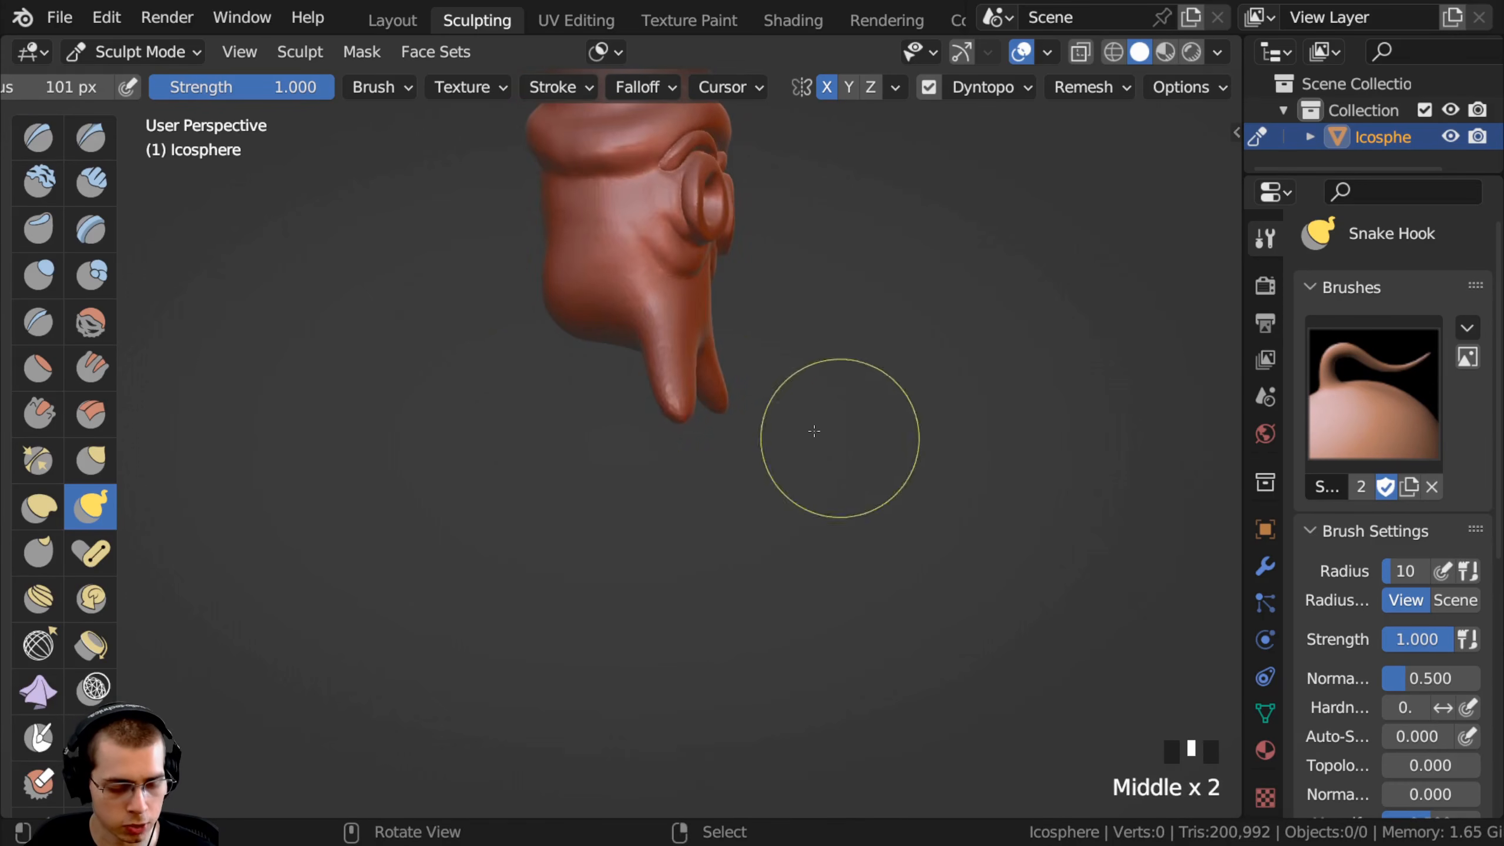
Adjust the direction and roots of the two tentacle stubs with Snake Hook.
drag(671, 389, 665, 376)
middle_drag(665, 376, 576, 422)
drag(571, 415, 565, 423)
ctrl+middle_drag(562, 400, 548, 290)
drag(549, 279, 545, 301)
mouse_move(535, 408)
ctrl+middle_down()
mouse_move(482, 397)
mouse_move(732, 379)
ctrl+middle_up()
mouse_move(592, 402)
middle_down()
mouse_move(744, 370)
mouse_move(677, 384)
middle_up()
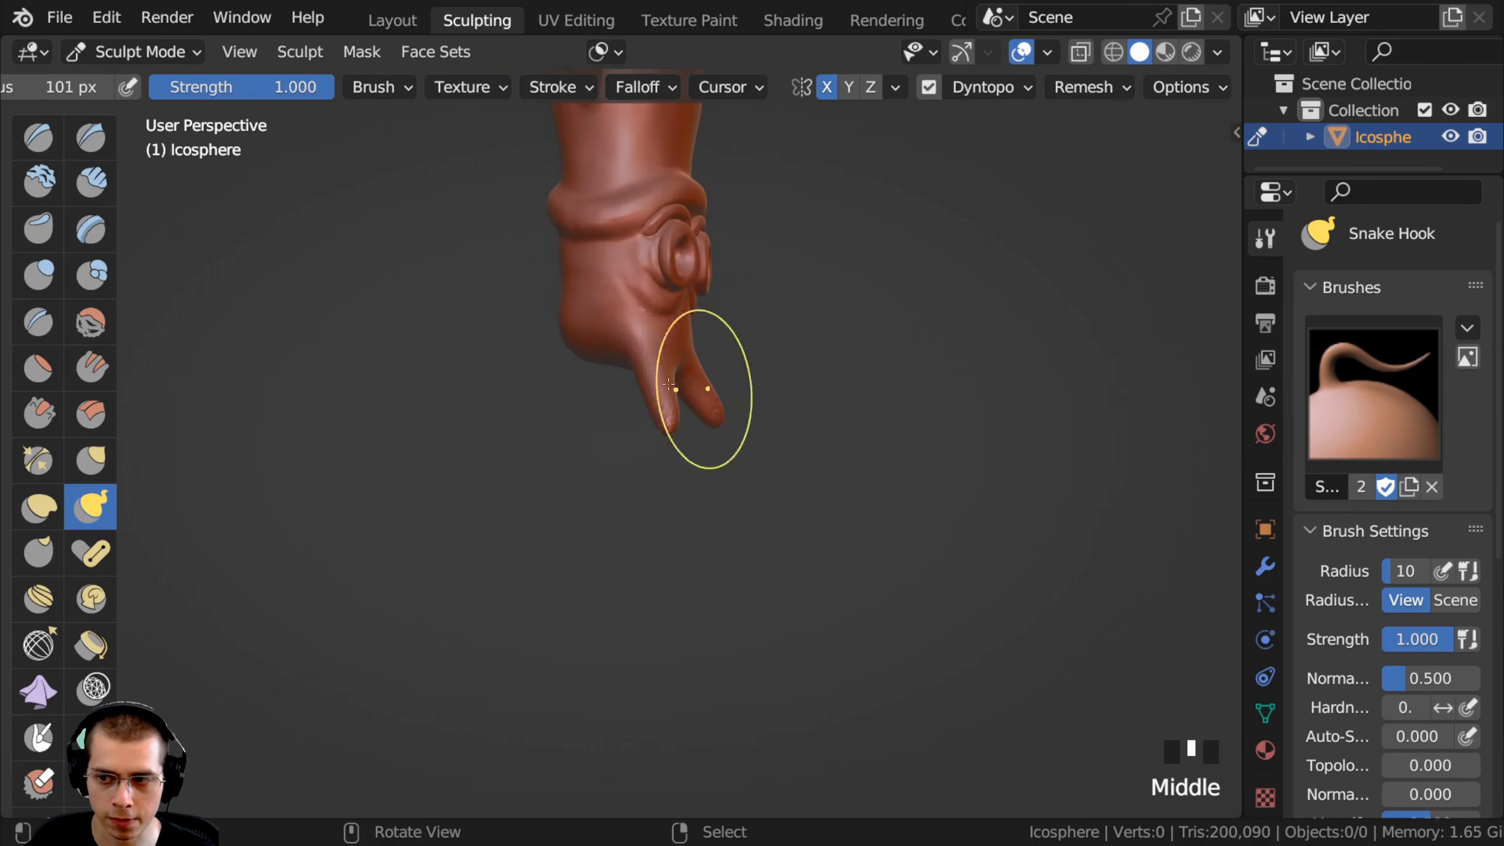
Lengthen the front tentacles forward and downward from their tips with repeated Snake Hook pulls.
drag(661, 408, 665, 420)
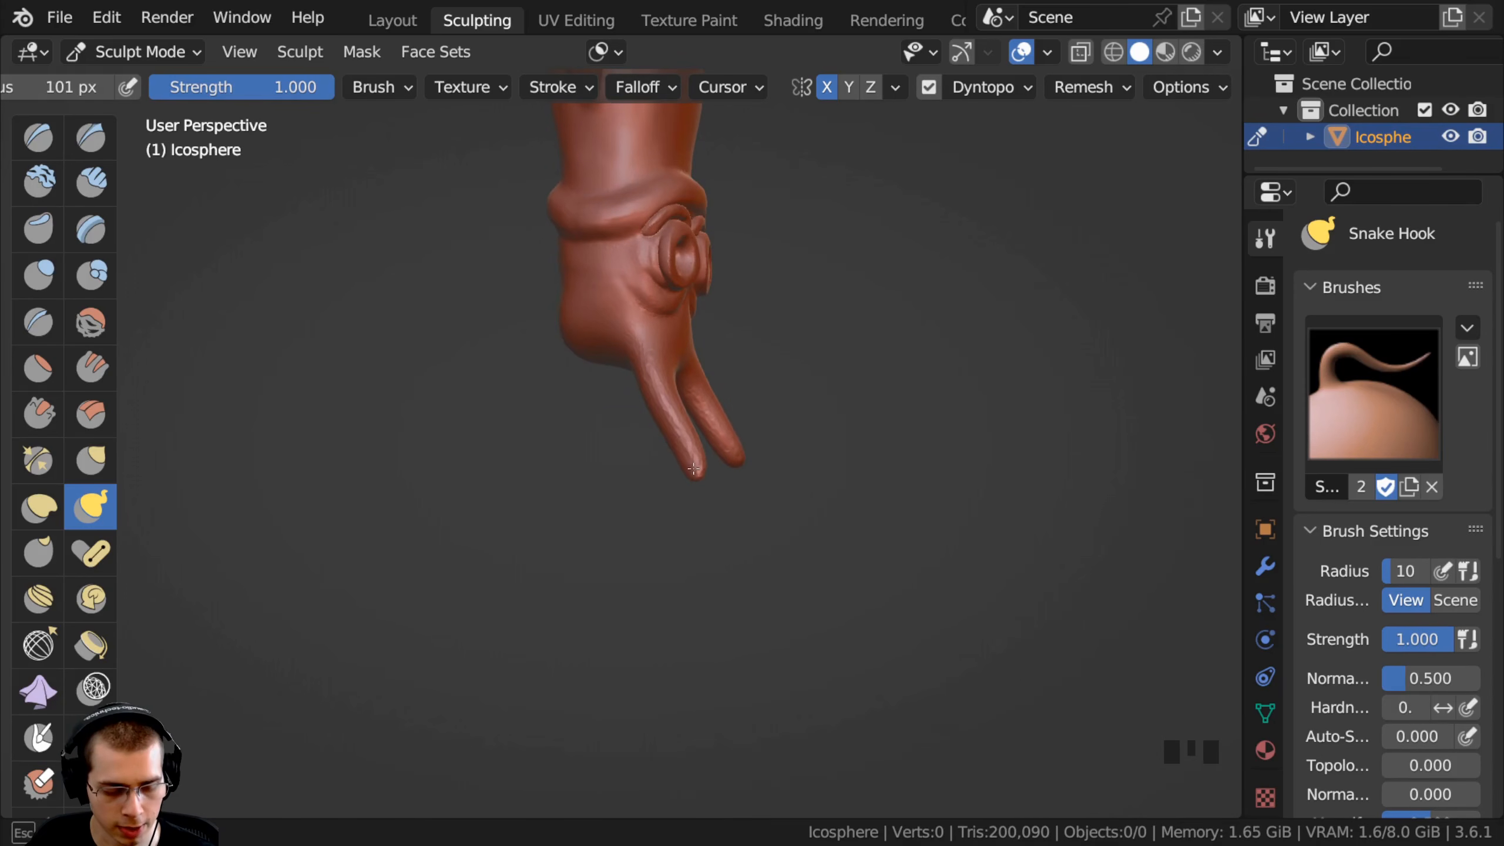
shift+middle_drag(694, 468, 670, 396)
drag(673, 397, 685, 436)
mouse_move(685, 436)
middle_down()
mouse_move(516, 409)
mouse_move(563, 481)
mouse_move(563, 465)
middle_up()
mouse_move(664, 480)
middle_down()
mouse_move(799, 427)
mouse_move(704, 427)
middle_up()
drag(704, 427, 711, 450)
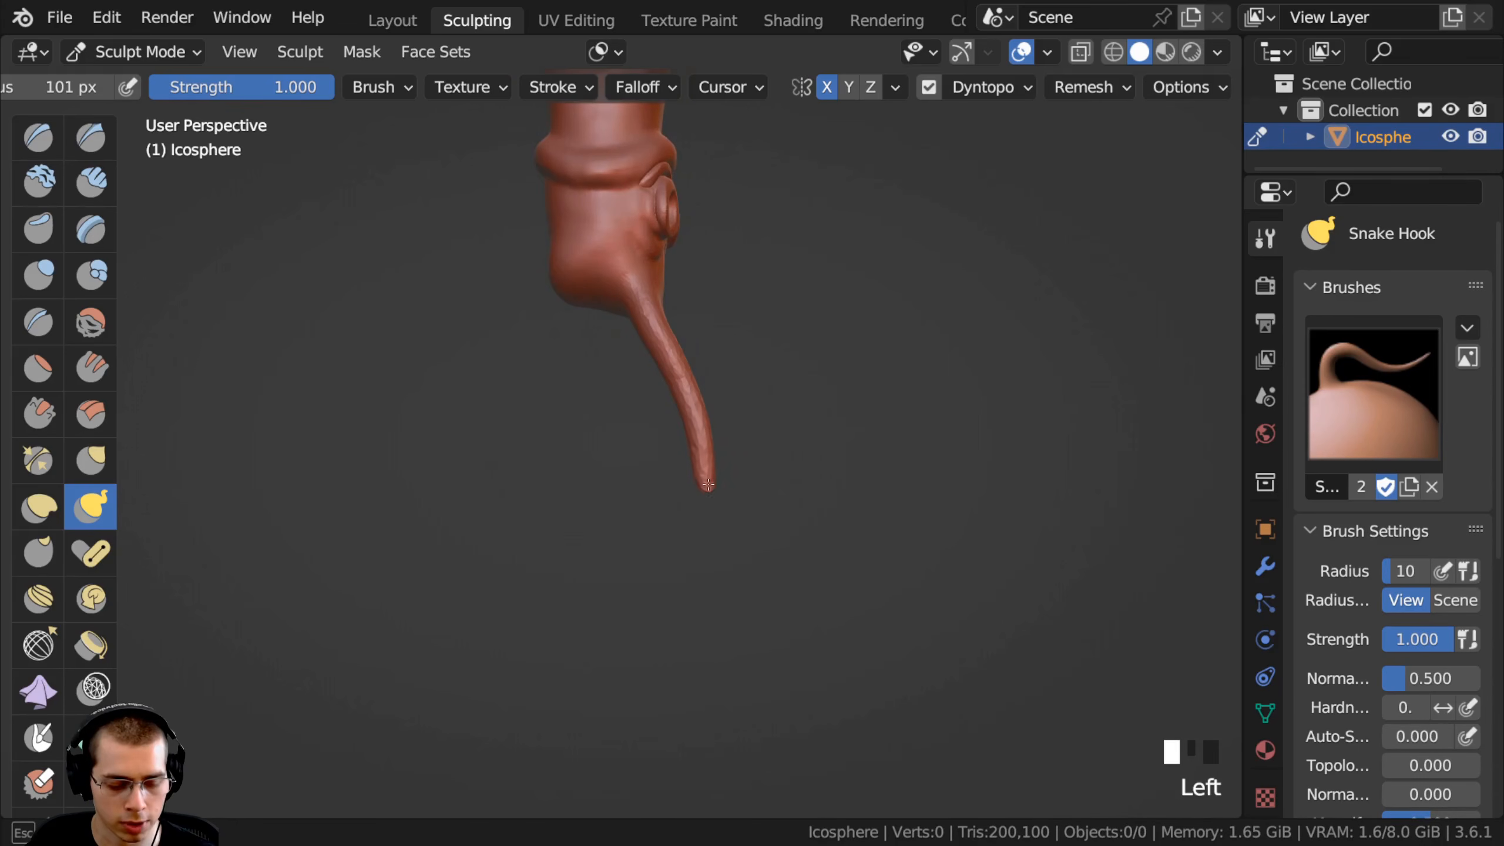
shift+middle_drag(684, 561, 637, 443)
drag(637, 443, 651, 461)
Bend the front tentacles into a gentle S-curve and adjust their upper parts with short Snake Hook strokes.
drag(643, 425, 642, 420)
drag(643, 369, 652, 356)
drag(662, 320, 659, 296)
drag(652, 294, 656, 294)
drag(650, 290, 646, 273)
drag(640, 266, 627, 240)
drag(628, 255, 633, 248)
drag(634, 266, 637, 262)
mouse_move(637, 262)
middle_down()
mouse_move(497, 362)
mouse_move(308, 354)
mouse_move(554, 359)
middle_up()
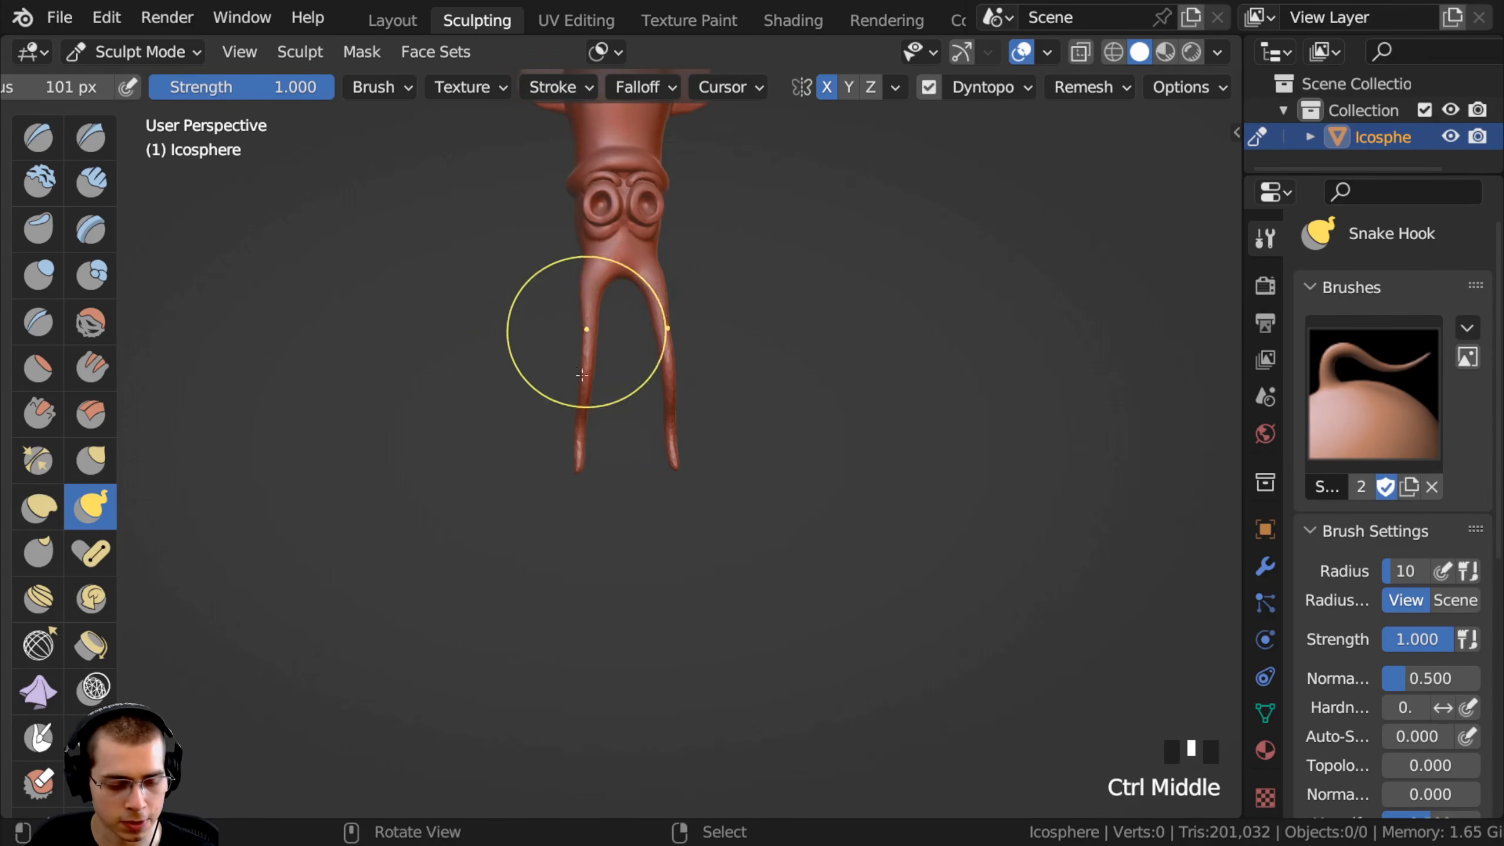
Thicken the front tentacles toward their tips using the Inflate brush at a 69 px radius.
click(32, 273)
mouse_move(594, 308)
ctrl+middle_down()
mouse_move(587, 288)
mouse_move(574, 362)
mouse_move(796, 336)
mouse_move(578, 219)
ctrl+middle_up()
key(f)
click(583, 323)
click(580, 331)
click(562, 431)
click(709, 386)
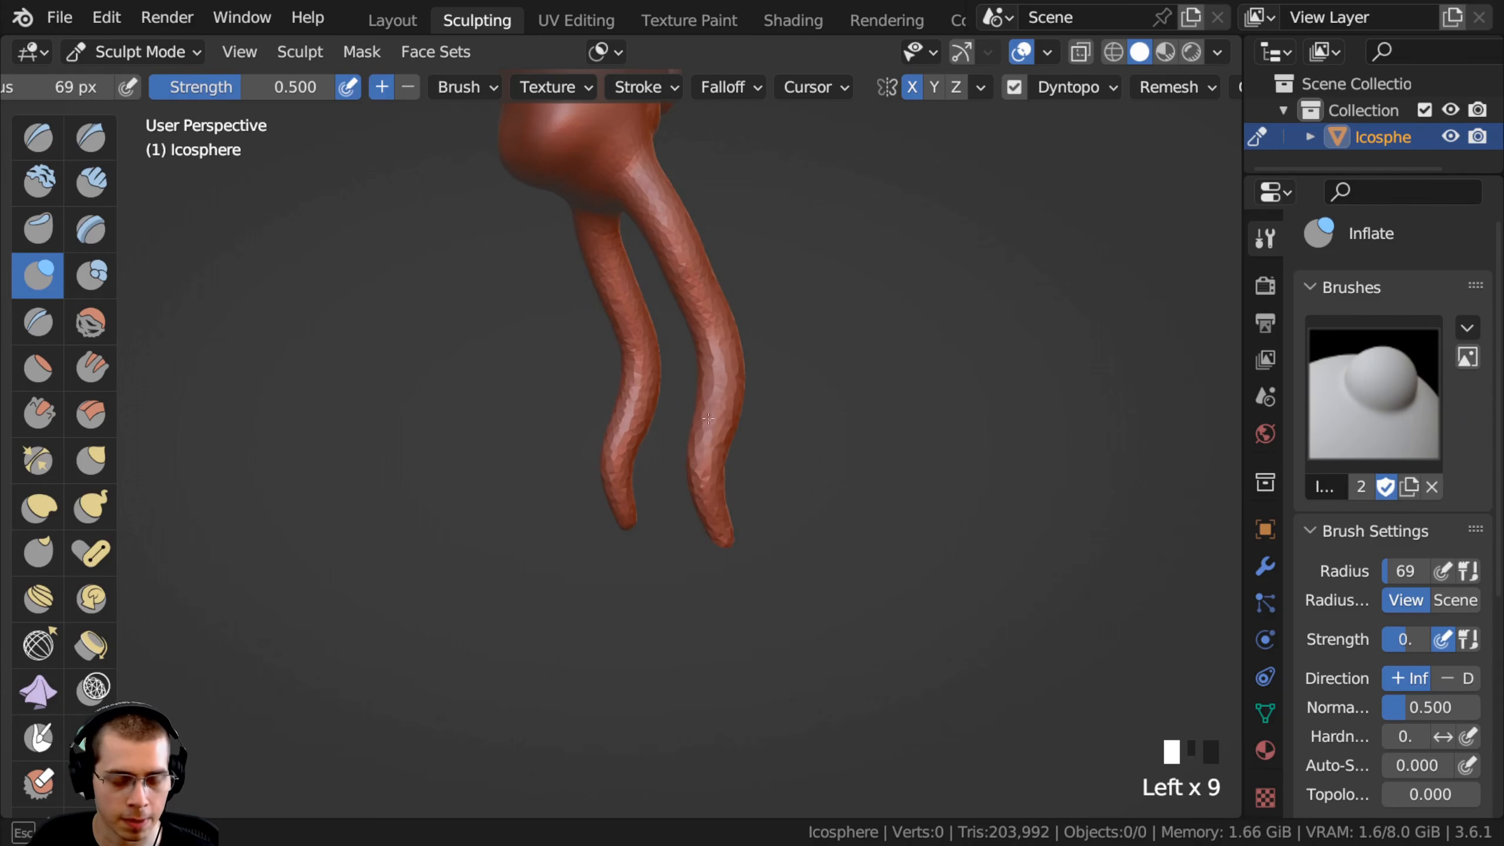
click(688, 494)
click(702, 503)
click(706, 510)
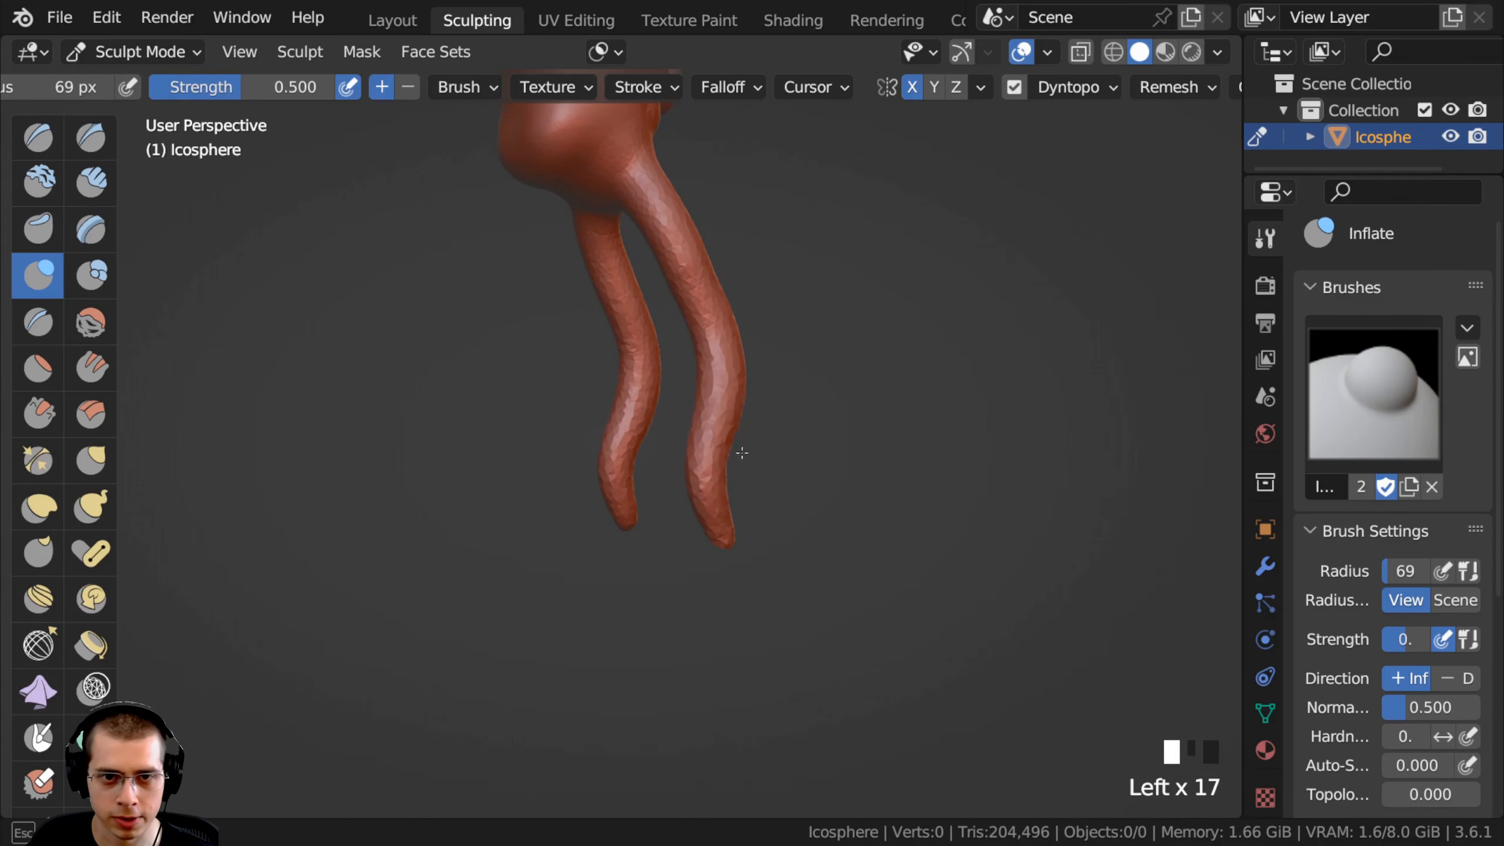
Inflate the front and upper parts of the tentacles, filling them out where they join the head.
middle_drag(714, 521, 497, 228)
click(567, 235)
click(554, 244)
drag(580, 199, 583, 192)
middle_drag(583, 193, 562, 191)
drag(559, 208, 554, 267)
drag(559, 249, 557, 278)
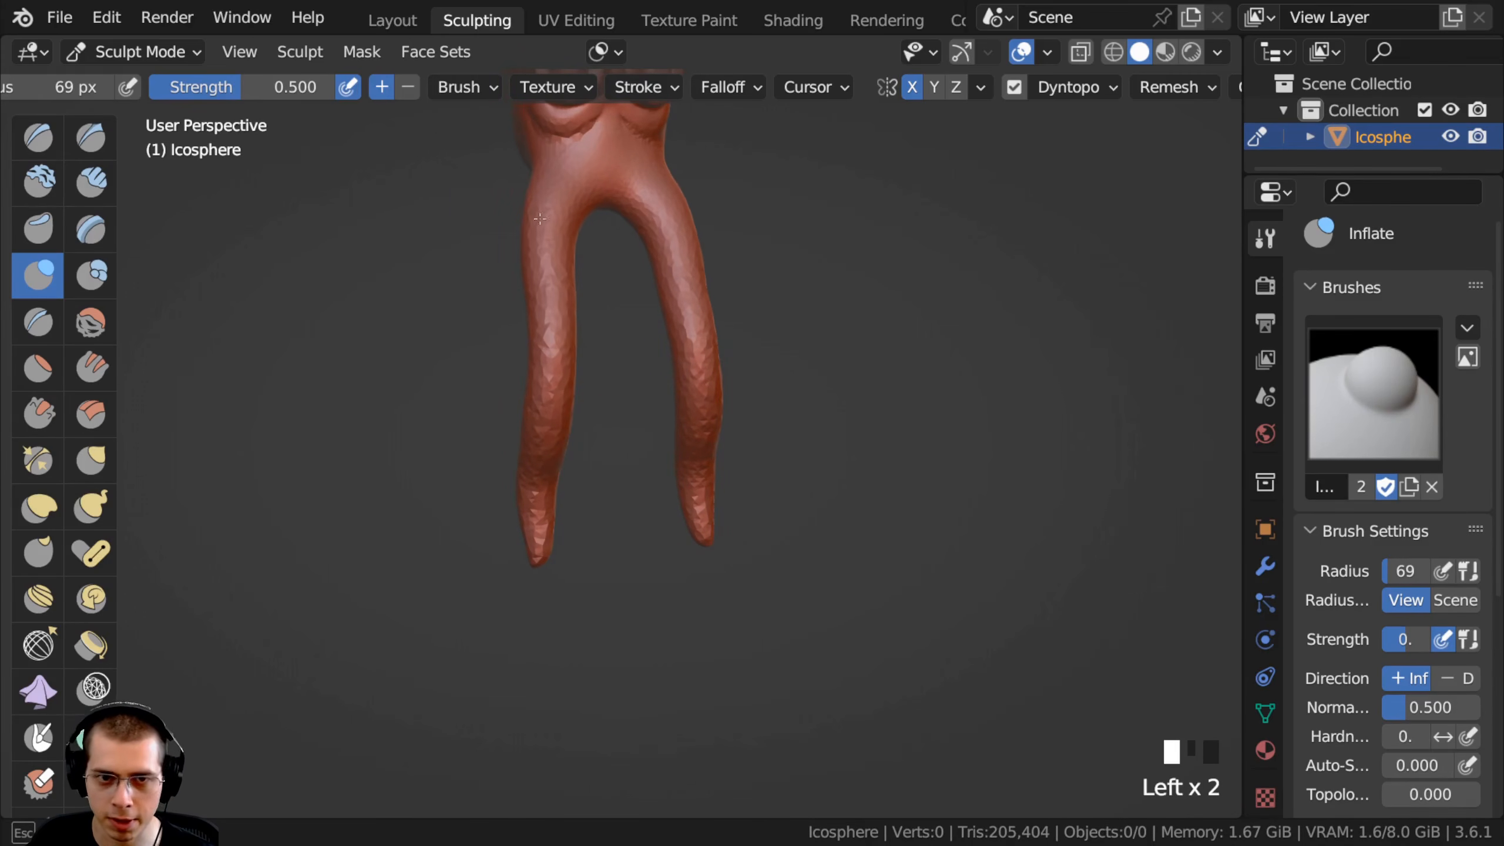
drag(541, 196, 565, 447)
drag(558, 374, 573, 279)
mouse_move(573, 279)
middle_down()
mouse_move(772, 319)
mouse_move(631, 208)
middle_up()
mouse_move(631, 208)
mouse_down()
mouse_move(661, 251)
mouse_move(614, 157)
mouse_up()
Smooth the front tentacles along their length.
middle_drag(615, 157, 634, 179)
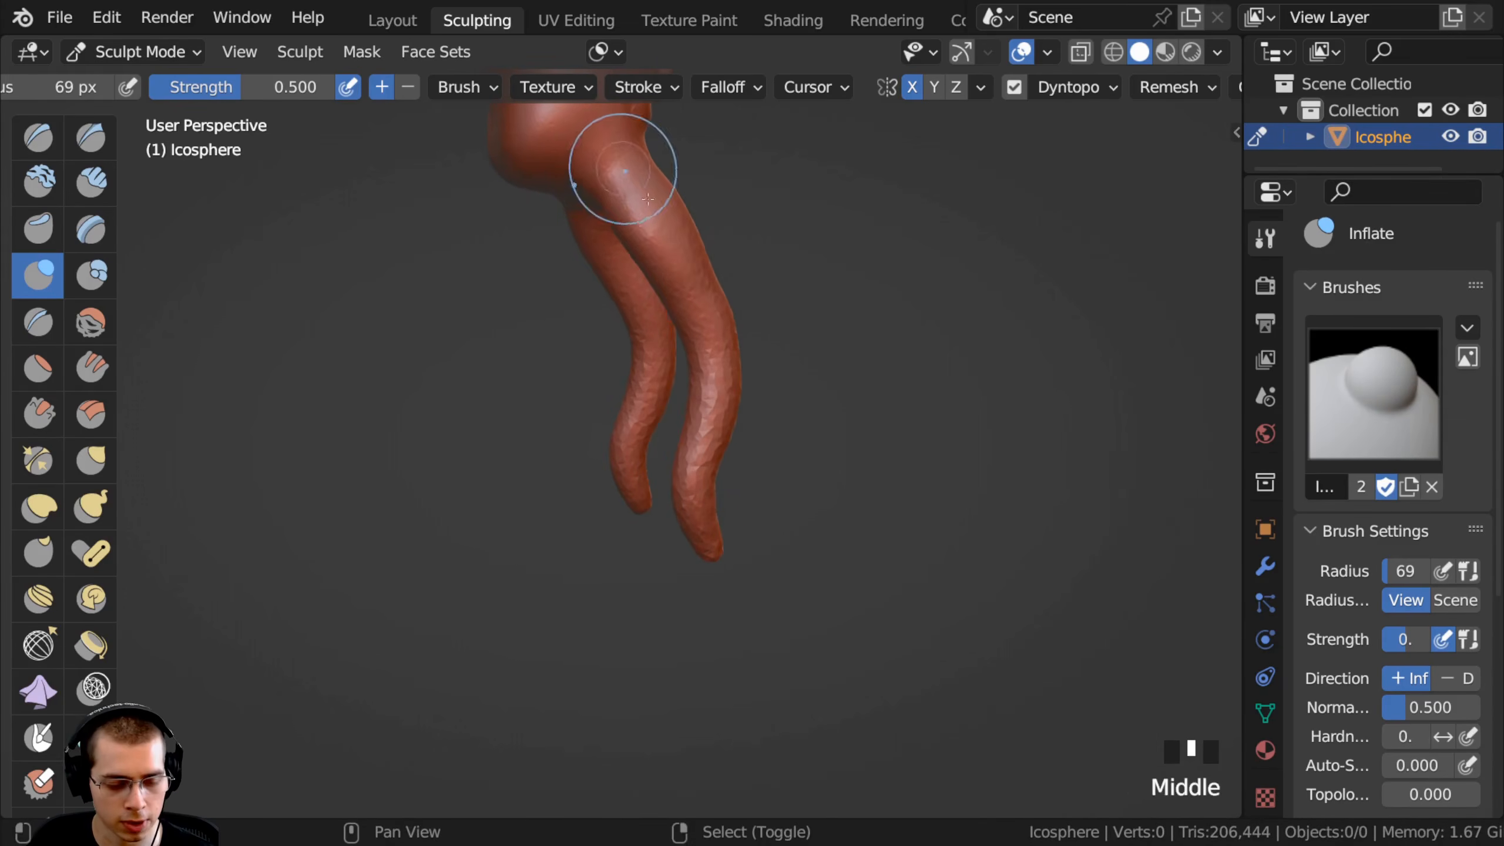
shift+drag(705, 333, 698, 463)
middle_drag(607, 380, 547, 228)
shift+click(547, 228)
shift+drag(547, 228, 613, 364)
middle_drag(655, 343, 602, 377)
Build up and define the fold beneath the eyes with Clay Strips at a 34 px radius.
key(g)
mouse_move(588, 447)
ctrl+middle_down()
mouse_move(637, 370)
mouse_move(658, 393)
mouse_move(459, 416)
ctrl+middle_up()
mouse_move(459, 416)
mouse_down()
mouse_move(520, 403)
mouse_move(564, 284)
mouse_up()
shift+middle_drag(563, 284, 625, 269)
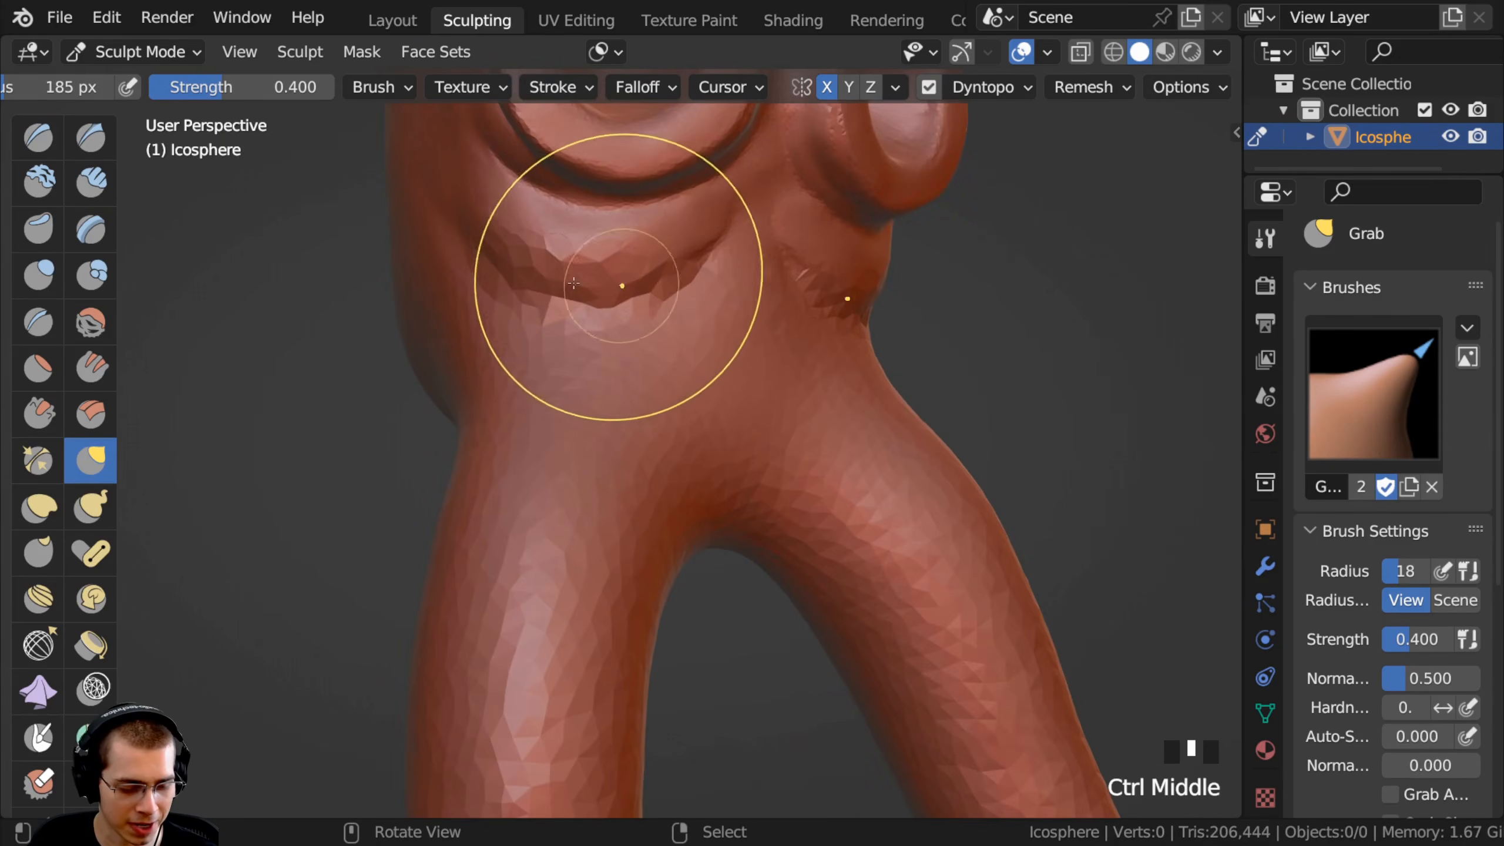
click(89, 186)
ctrl+middle_drag(675, 266, 670, 225)
drag(669, 225, 494, 232)
drag(601, 237, 579, 245)
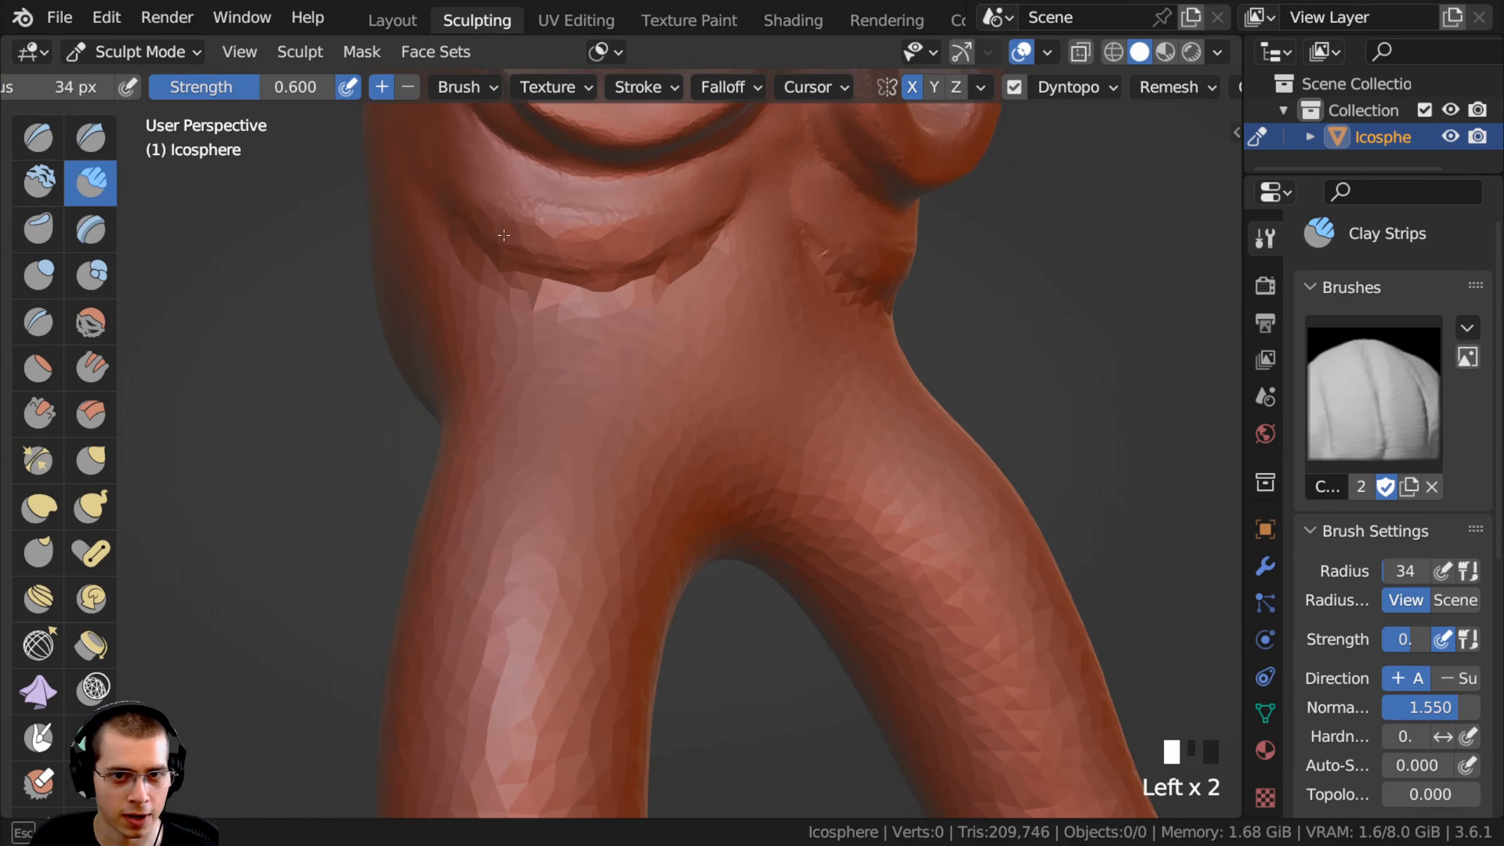
drag(622, 300, 475, 279)
mouse_move(723, 255)
ctrl+mouse_down()
mouse_move(617, 299)
mouse_move(554, 305)
mouse_move(509, 278)
mouse_move(681, 315)
ctrl+mouse_up()
Smooth the area below the eye folds and around the tops of the front tentacles.
ctrl+middle_drag(680, 315, 503, 327)
shift+click(496, 327)
mouse_move(614, 339)
shift+mouse_down()
mouse_move(665, 310)
mouse_move(533, 288)
shift+mouse_up()
mouse_move(533, 287)
ctrl+middle_down()
mouse_move(473, 225)
mouse_move(492, 383)
mouse_move(450, 336)
ctrl+middle_up()
shift+click(468, 196)
shift+click(460, 181)
Bow the front tentacles outward and reshape their lower parts using the Grab brush at a 185 px radius.
key(g)
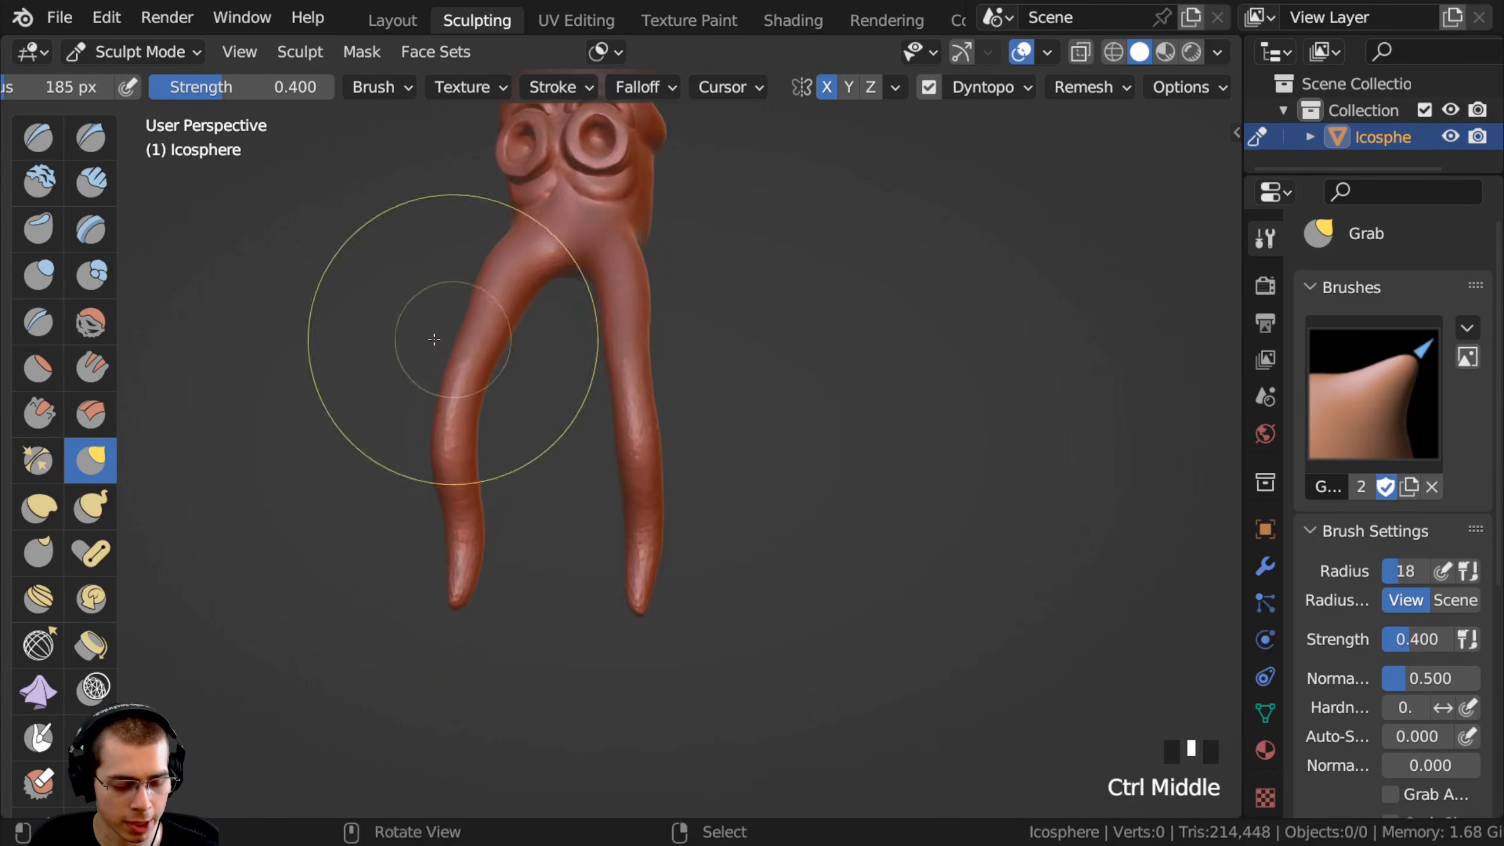
drag(450, 336, 436, 332)
ctrl+middle_drag(437, 332, 428, 307)
mouse_move(428, 308)
mouse_down()
mouse_move(403, 309)
mouse_move(386, 387)
mouse_up()
shift+middle_drag(386, 386, 335, 386)
mouse_move(367, 521)
mouse_down()
mouse_move(380, 544)
mouse_move(391, 533)
mouse_up()
Pull a new pair of tentacles down from the head's underside behind the front ones with a 101 px Snake Hook.
mouse_move(391, 534)
middle_down()
mouse_move(616, 448)
mouse_move(533, 515)
mouse_move(487, 521)
mouse_move(487, 538)
mouse_move(533, 450)
middle_up()
mouse_move(532, 450)
ctrl+middle_down()
mouse_move(635, 292)
mouse_move(638, 311)
ctrl+middle_up()
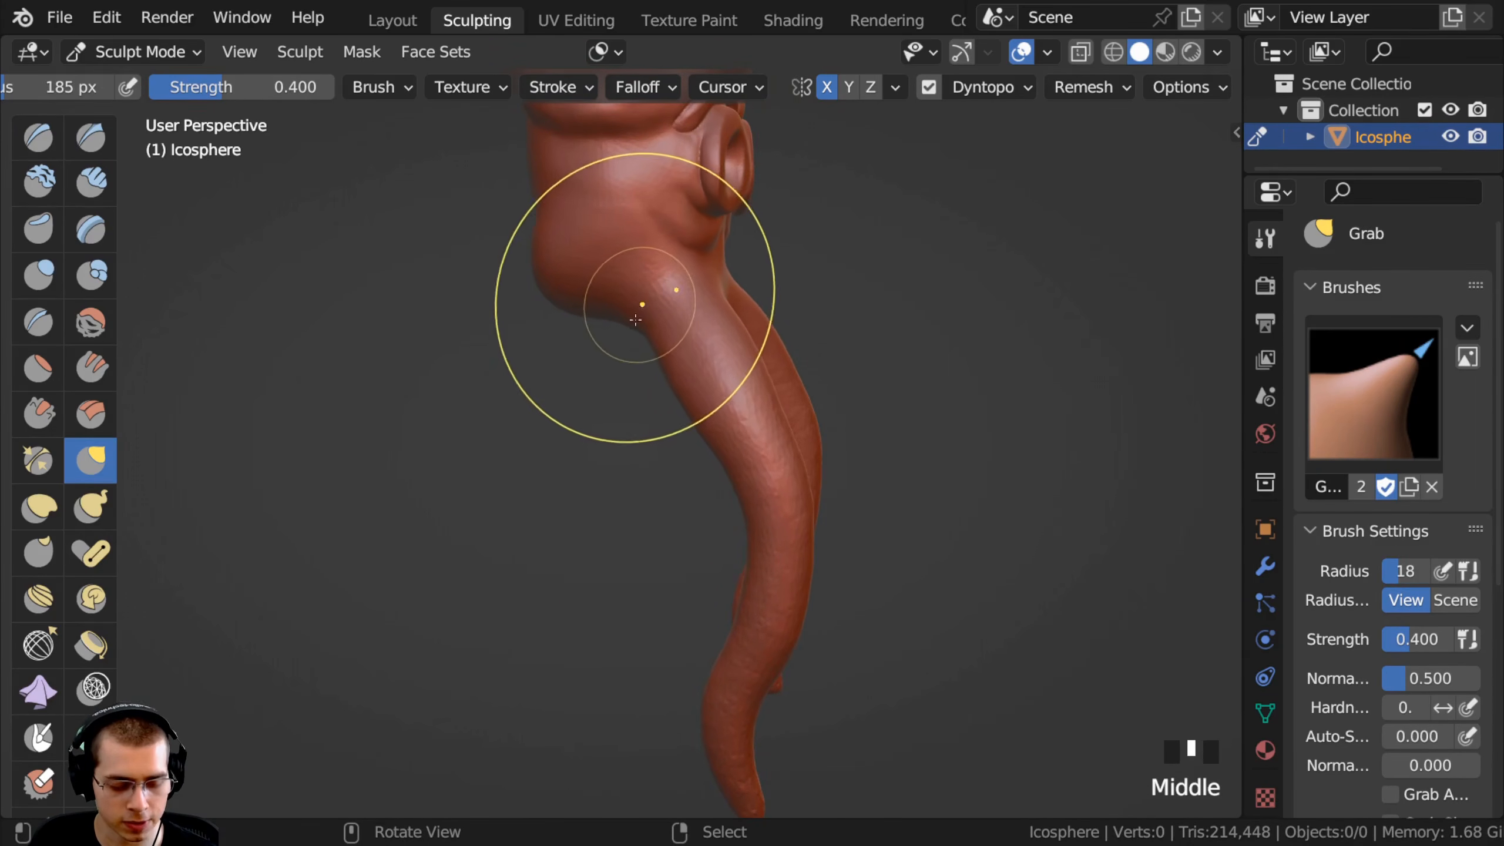
middle_drag(635, 414, 604, 285)
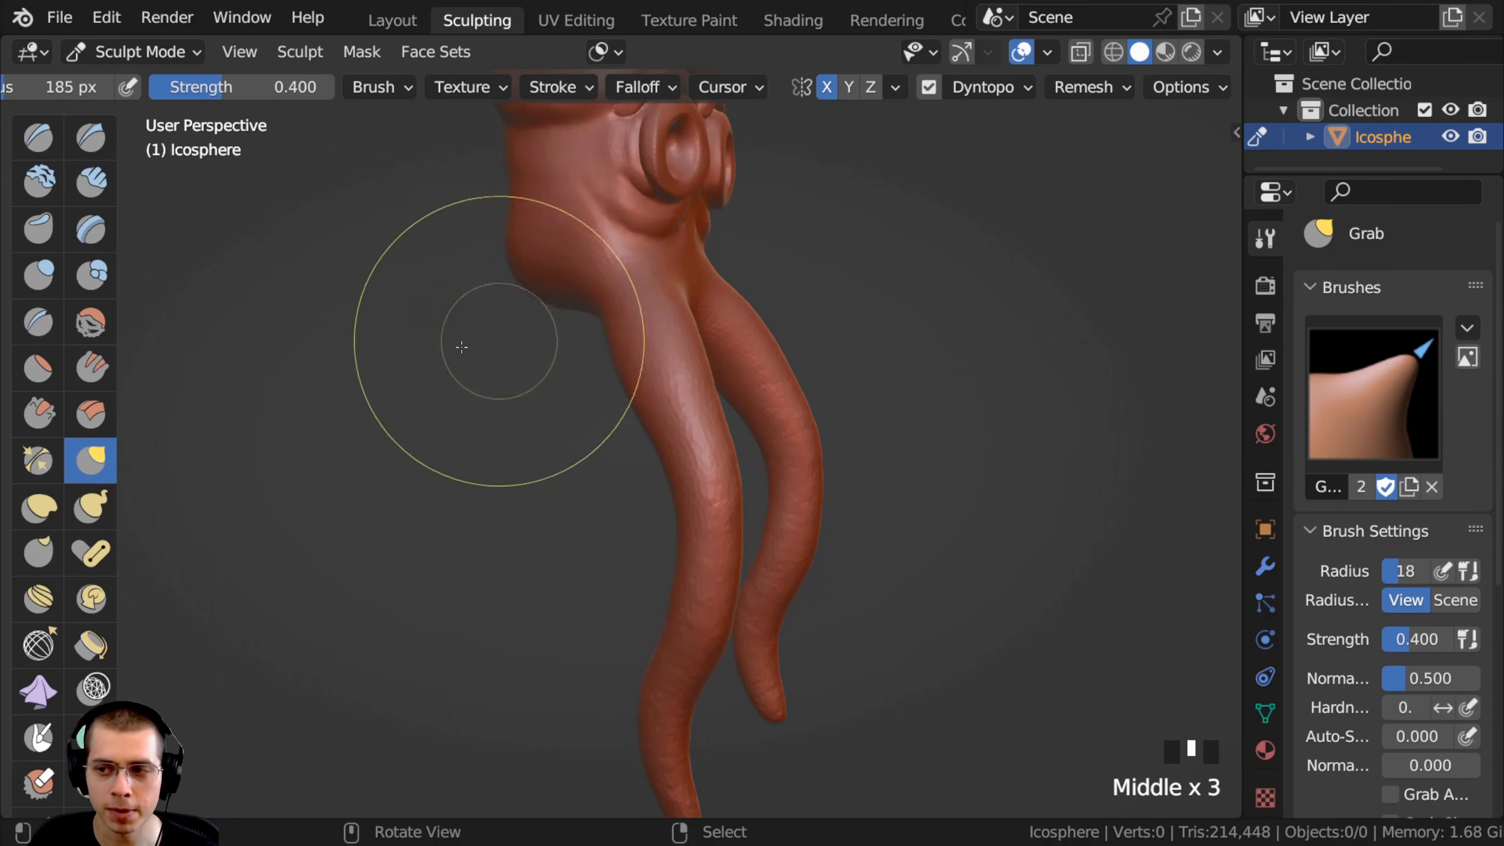
middle_drag(474, 345, 353, 239)
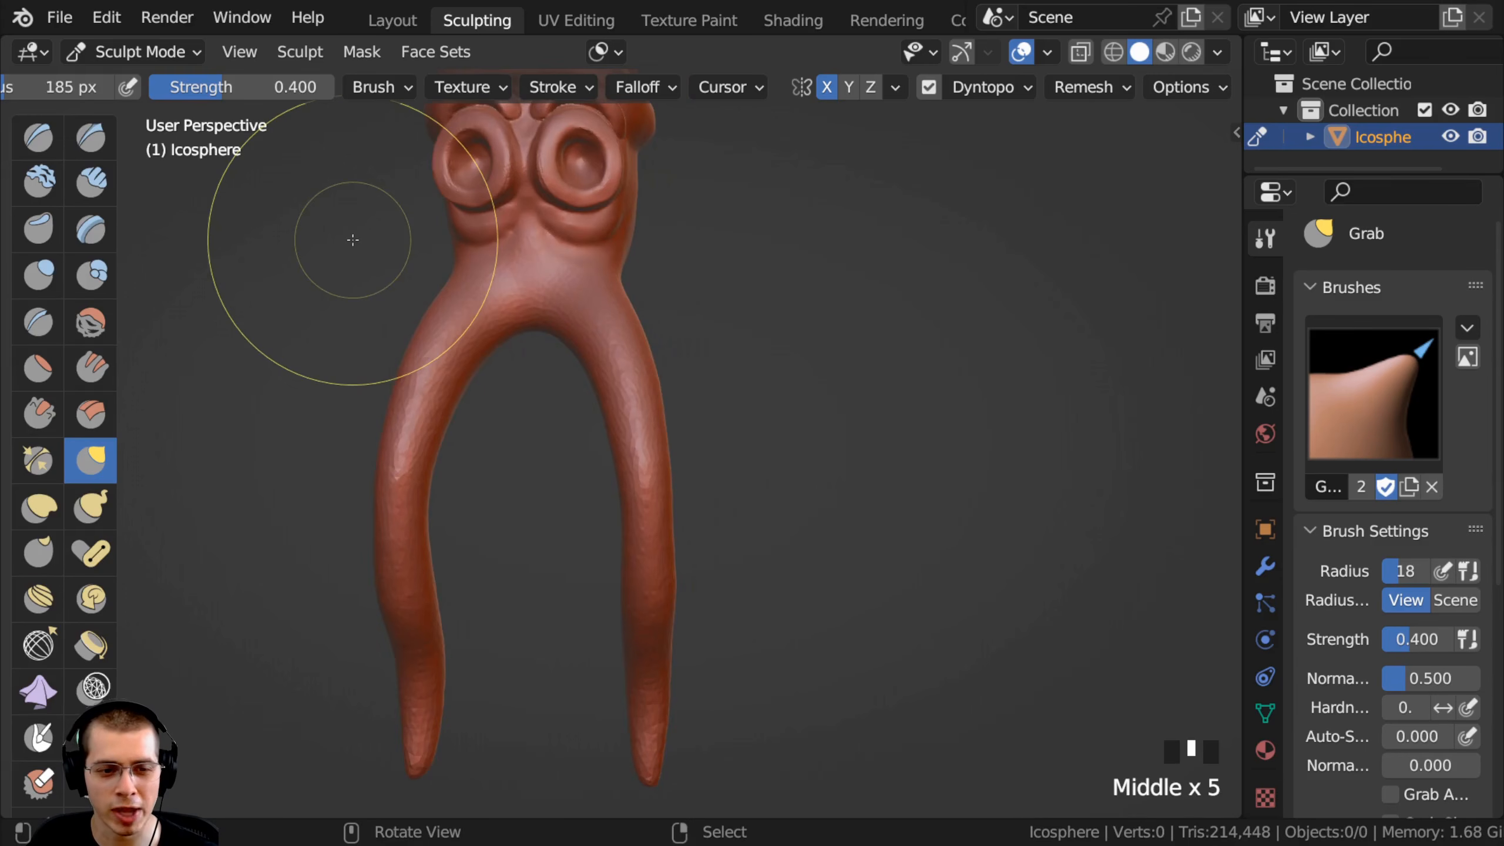
click(90, 506)
mouse_move(551, 379)
middle_down()
mouse_move(588, 326)
mouse_move(579, 271)
middle_up()
drag(578, 271, 551, 350)
middle_drag(550, 350, 627, 379)
mouse_move(628, 379)
mouse_down()
mouse_move(645, 454)
mouse_move(612, 425)
mouse_move(614, 470)
mouse_up()
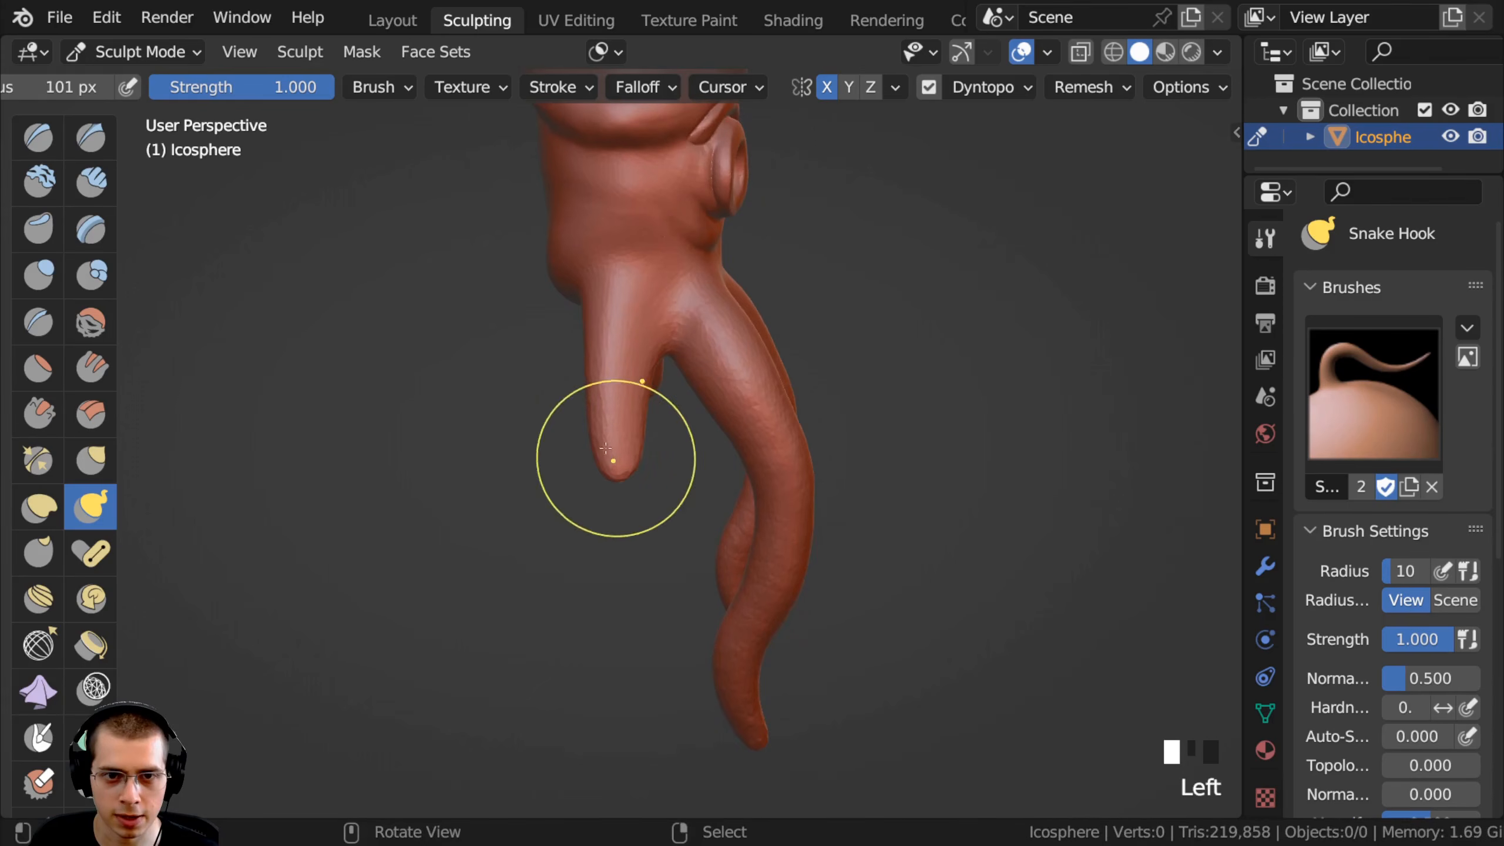
Extend the new tentacles outward to the sides and curve them upward with Snake Hook strokes.
middle_drag(614, 471, 473, 397)
drag(474, 397, 429, 388)
middle_drag(429, 389, 446, 391)
mouse_move(447, 392)
mouse_down()
mouse_move(407, 406)
mouse_move(377, 383)
mouse_up()
shift+middle_drag(359, 341, 367, 360)
drag(389, 405, 384, 248)
drag(383, 248, 353, 218)
drag(381, 278, 392, 283)
drag(387, 355, 382, 359)
mouse_move(431, 420)
mouse_down()
mouse_move(392, 414)
mouse_move(392, 379)
mouse_up()
Refine the curve and tips of the side tentacles with short Snake Hook strokes.
ctrl+middle_drag(331, 356, 284, 392)
middle_drag(269, 374, 378, 394)
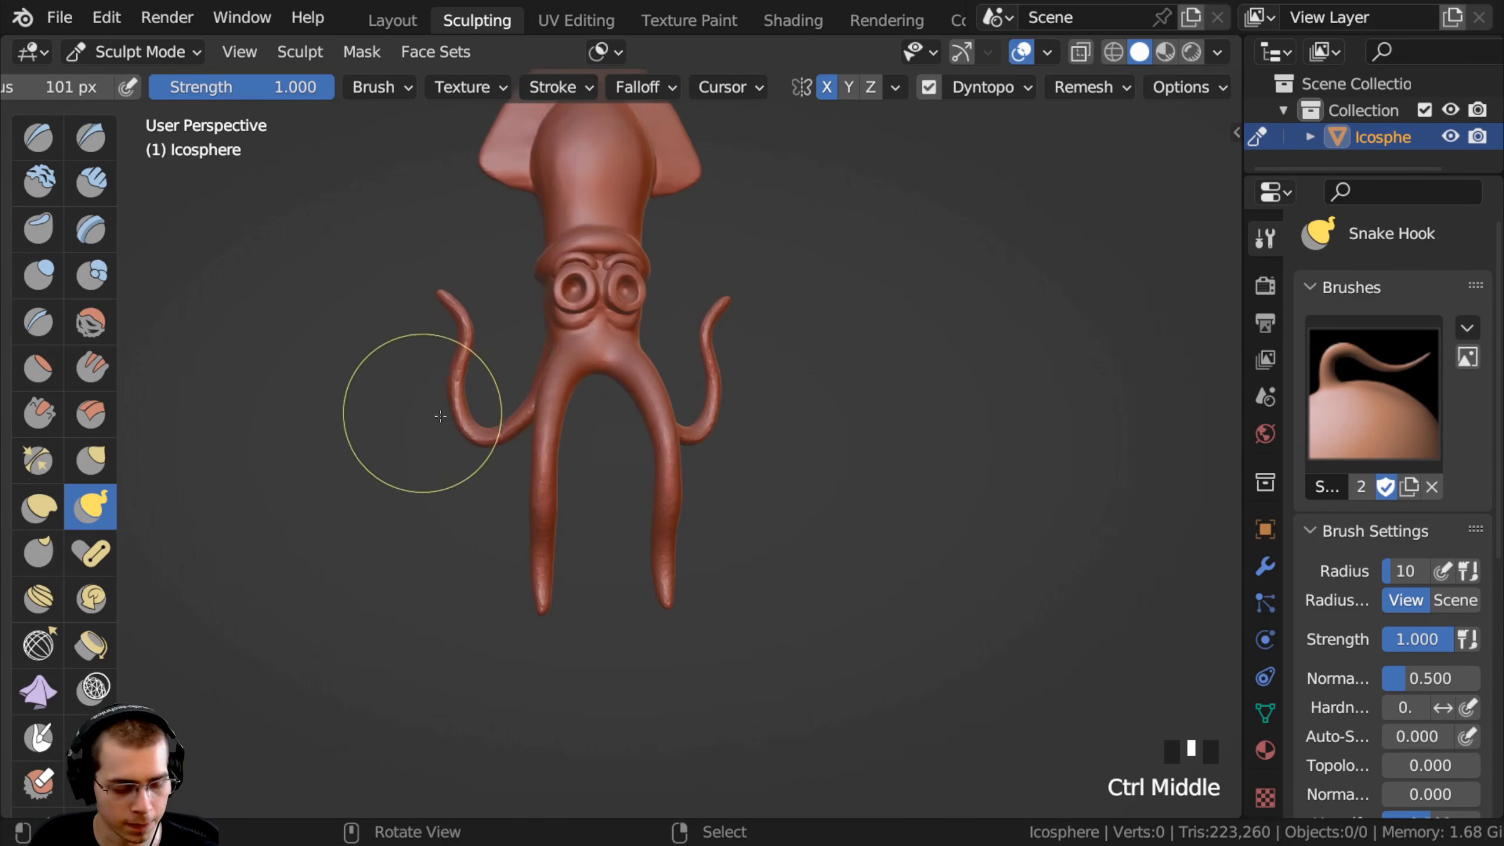
drag(480, 432, 475, 423)
drag(441, 300, 457, 294)
ctrl+middle_drag(443, 315, 391, 284)
shift+middle_drag(382, 291, 416, 325)
drag(418, 302, 416, 296)
drag(416, 297, 420, 290)
drag(415, 284, 419, 282)
drag(396, 254, 402, 241)
drag(403, 245, 408, 246)
drag(411, 255, 417, 255)
drag(418, 273, 413, 320)
Adjust the lower bend and upper part of the side tentacles from an angled view using Snake Hook.
mouse_move(424, 444)
ctrl+middle_down()
mouse_move(412, 534)
mouse_move(527, 500)
ctrl+middle_up()
drag(520, 453, 490, 418)
drag(491, 394, 486, 391)
drag(504, 361, 508, 355)
drag(508, 335, 506, 328)
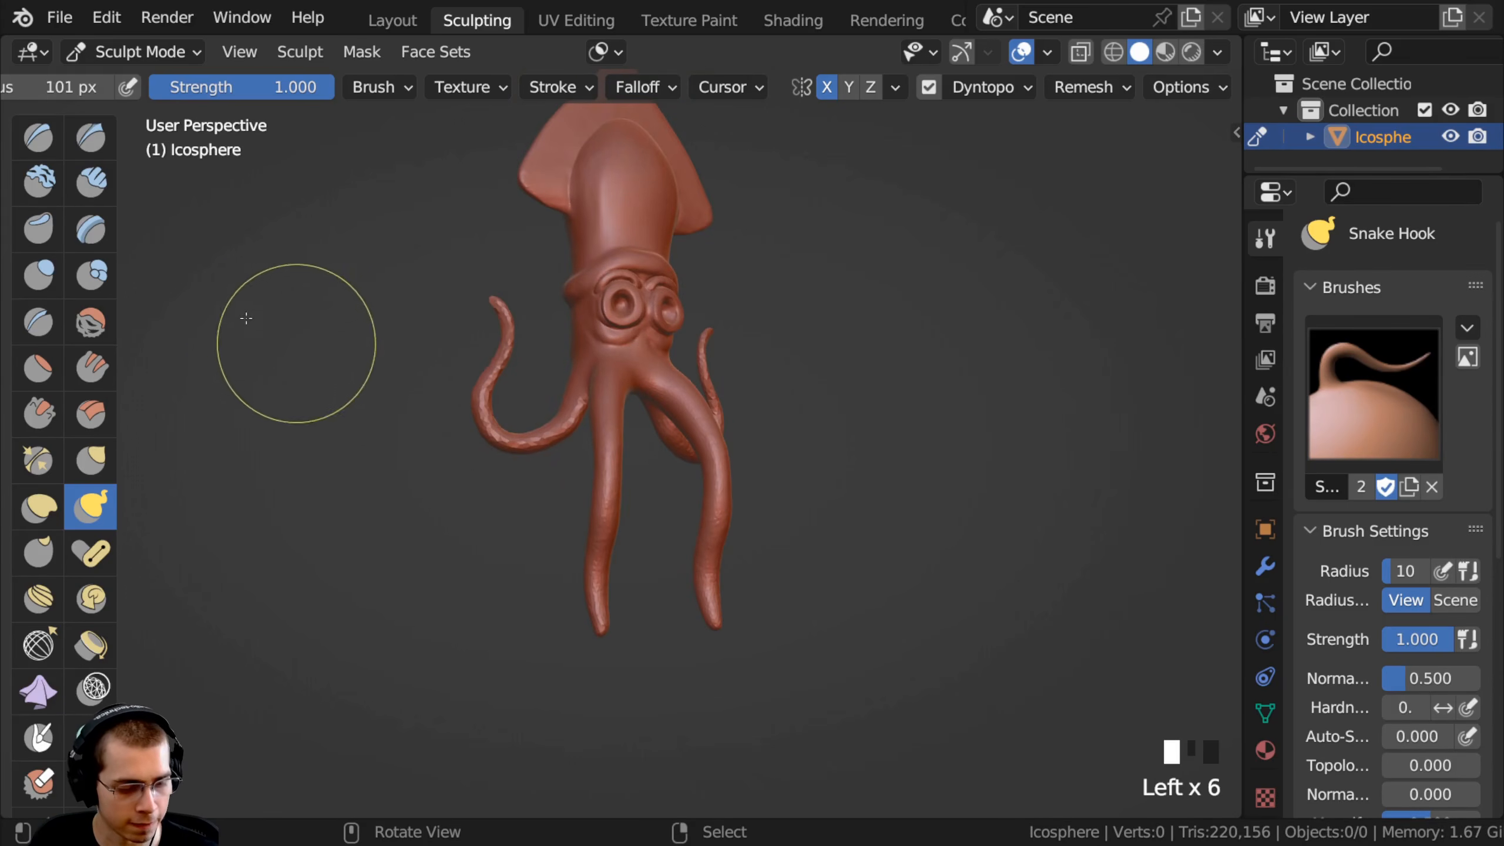
Thicken the side tentacles along their length using the Inflate brush at a 69 px radius.
click(34, 278)
mouse_move(436, 373)
ctrl+middle_down()
mouse_move(461, 268)
mouse_move(442, 255)
ctrl+middle_up()
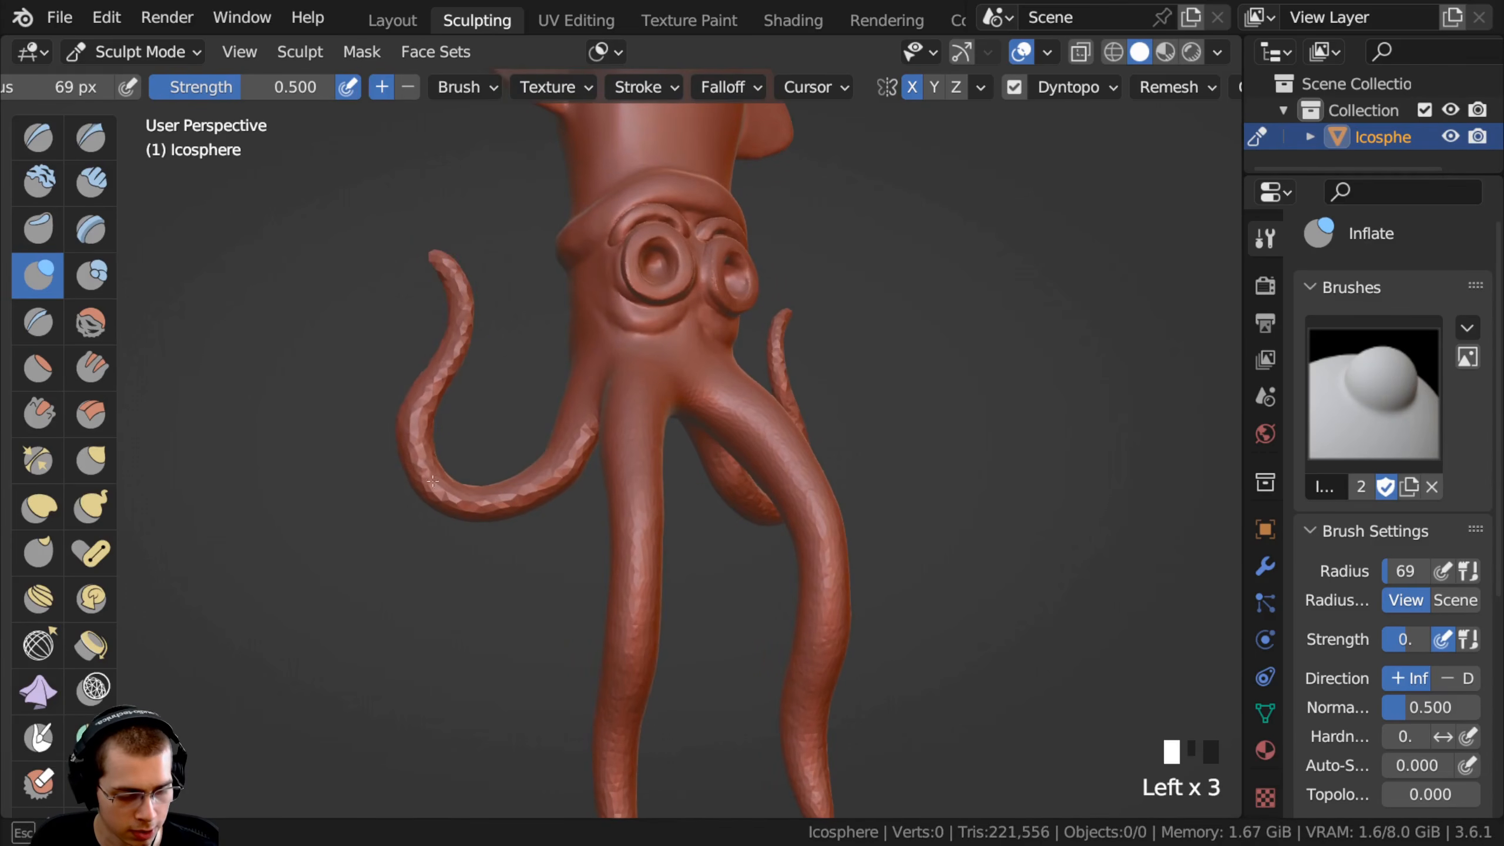
middle_drag(412, 383, 815, 310)
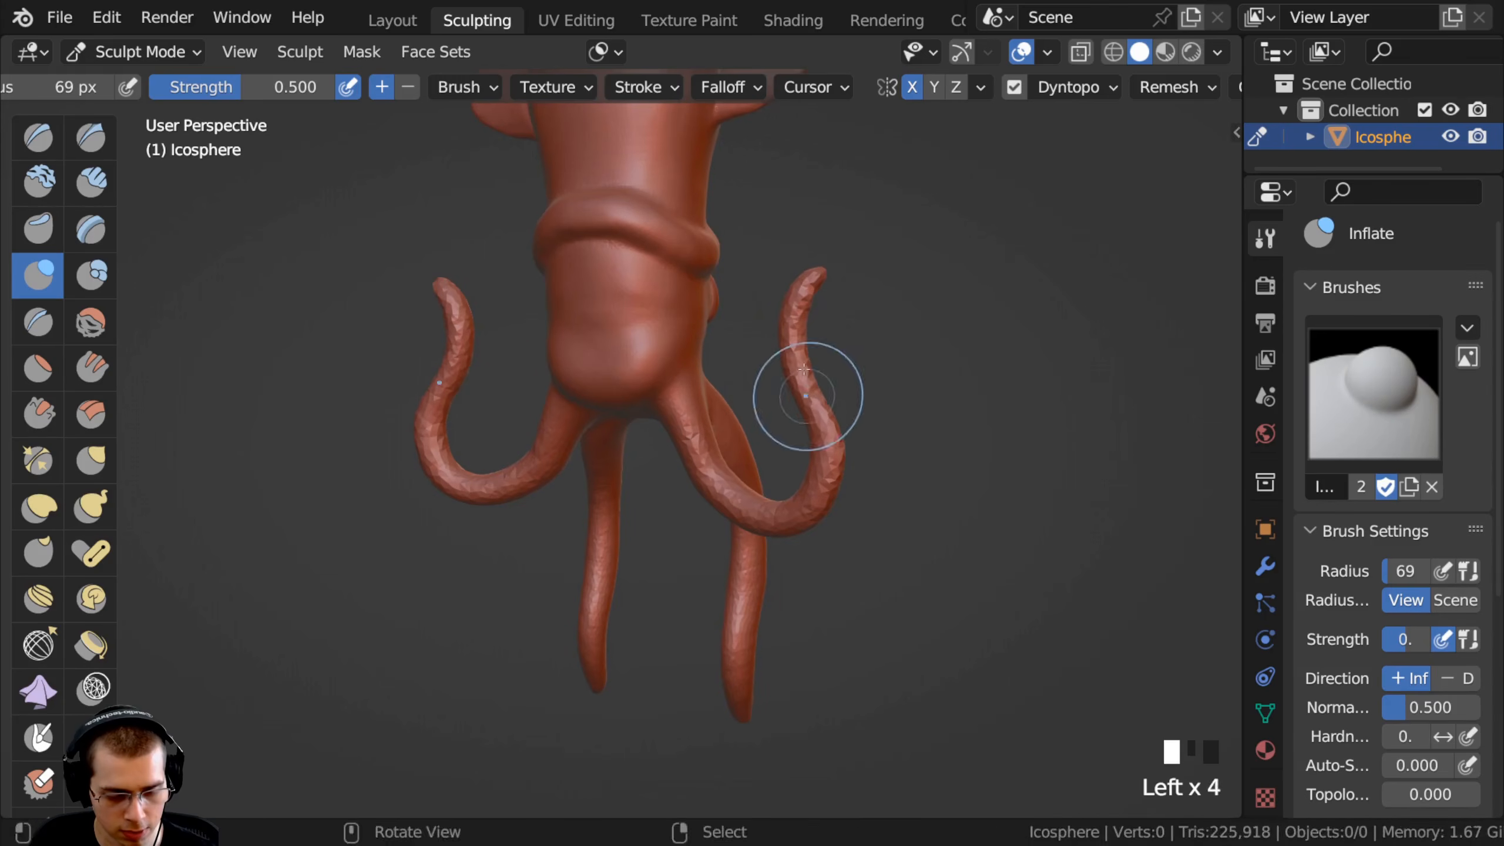
drag(821, 451, 769, 497)
ctrl+middle_drag(769, 497, 823, 476)
drag(728, 477, 718, 464)
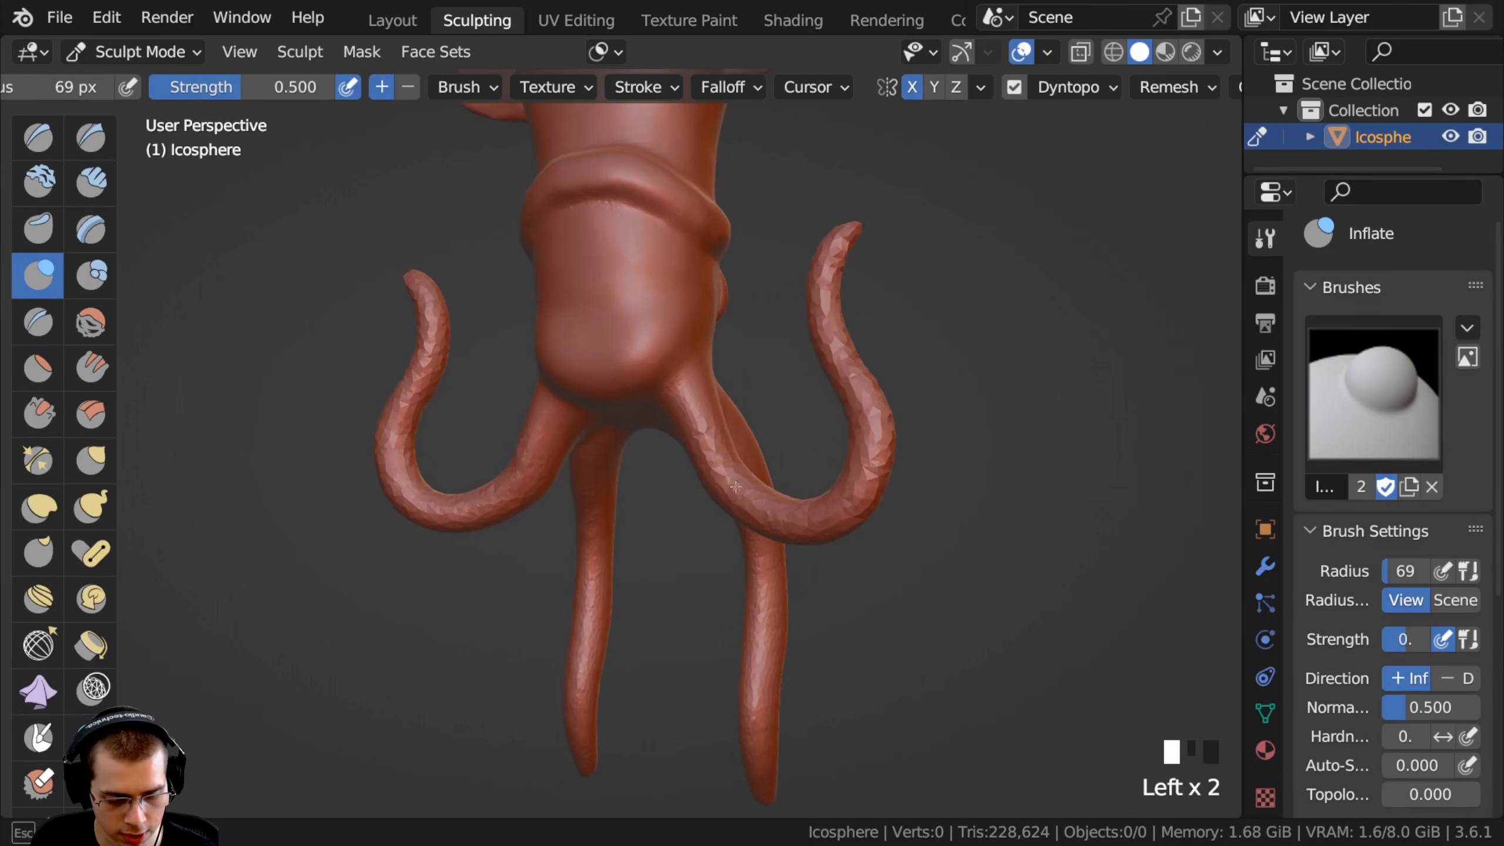
Smooth the side tentacles from several angles, from their tips to where they join the head.
shift+drag(841, 344, 815, 289)
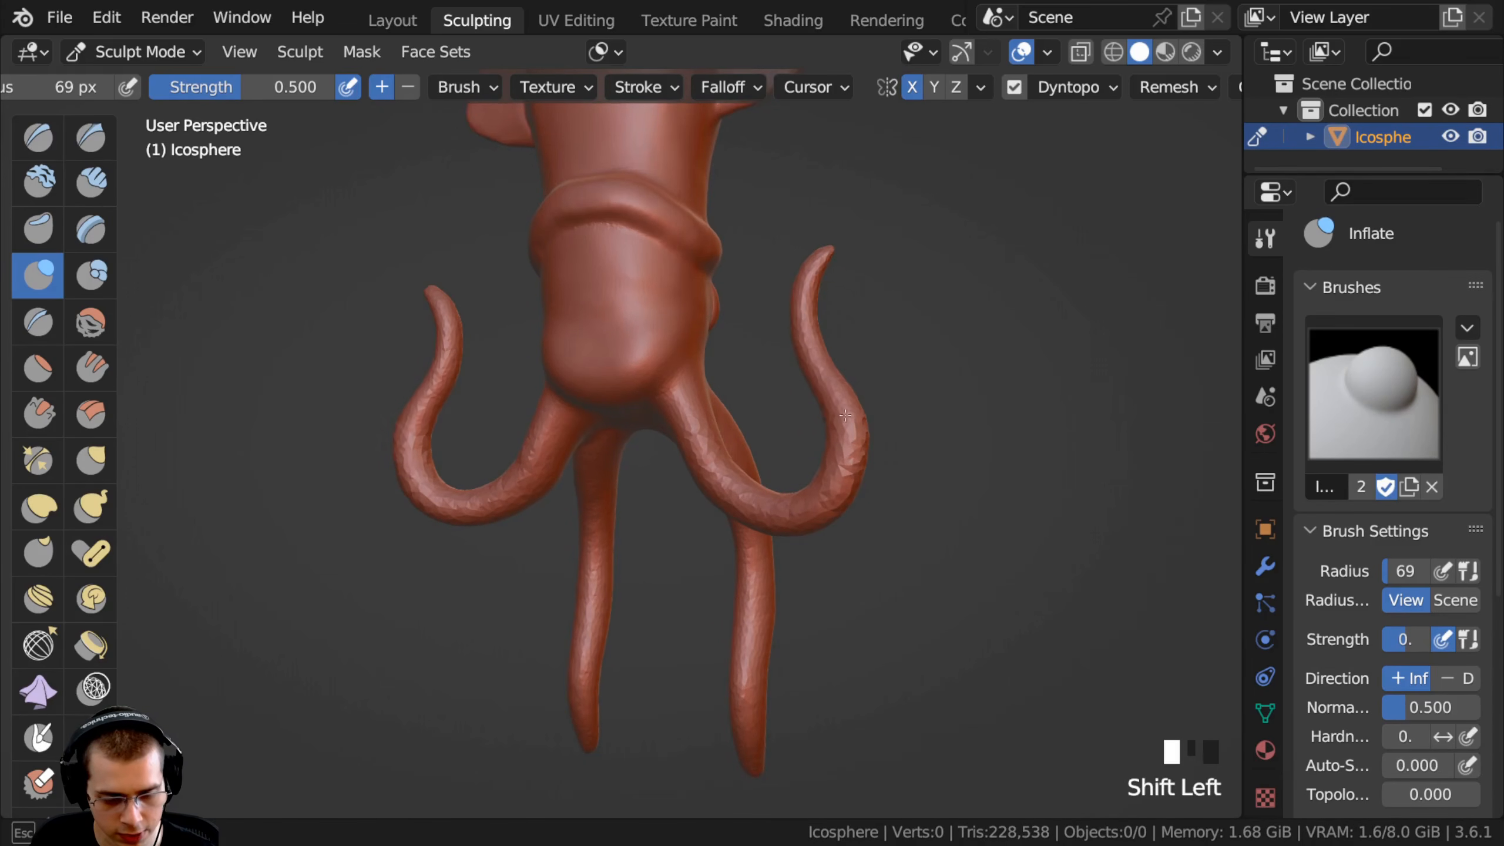
shift+drag(769, 504, 687, 418)
mouse_move(687, 418)
middle_down()
mouse_move(624, 416)
mouse_move(554, 372)
mouse_move(568, 338)
middle_up()
shift+drag(569, 338, 578, 332)
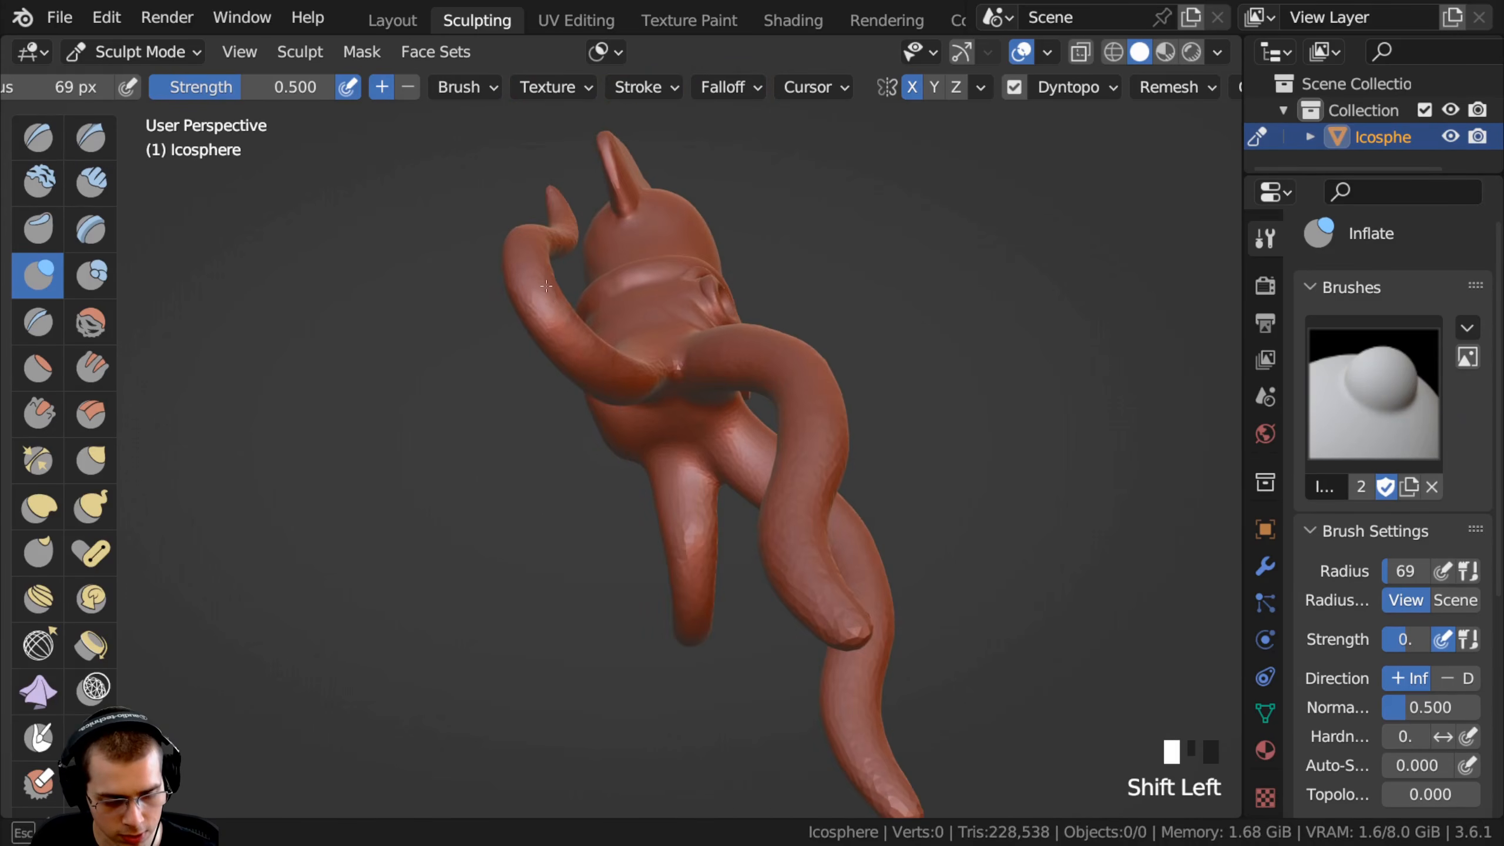
middle_drag(577, 331, 530, 343)
shift+drag(530, 343, 550, 379)
middle_drag(550, 378, 494, 337)
shift+drag(503, 170, 501, 164)
Inflate the lower bend of the side tentacles and the part where they join the head.
middle_drag(501, 165, 493, 239)
scroll(580, 361, up, 4)
drag(671, 403, 613, 515)
shift+middle_drag(619, 480, 635, 407)
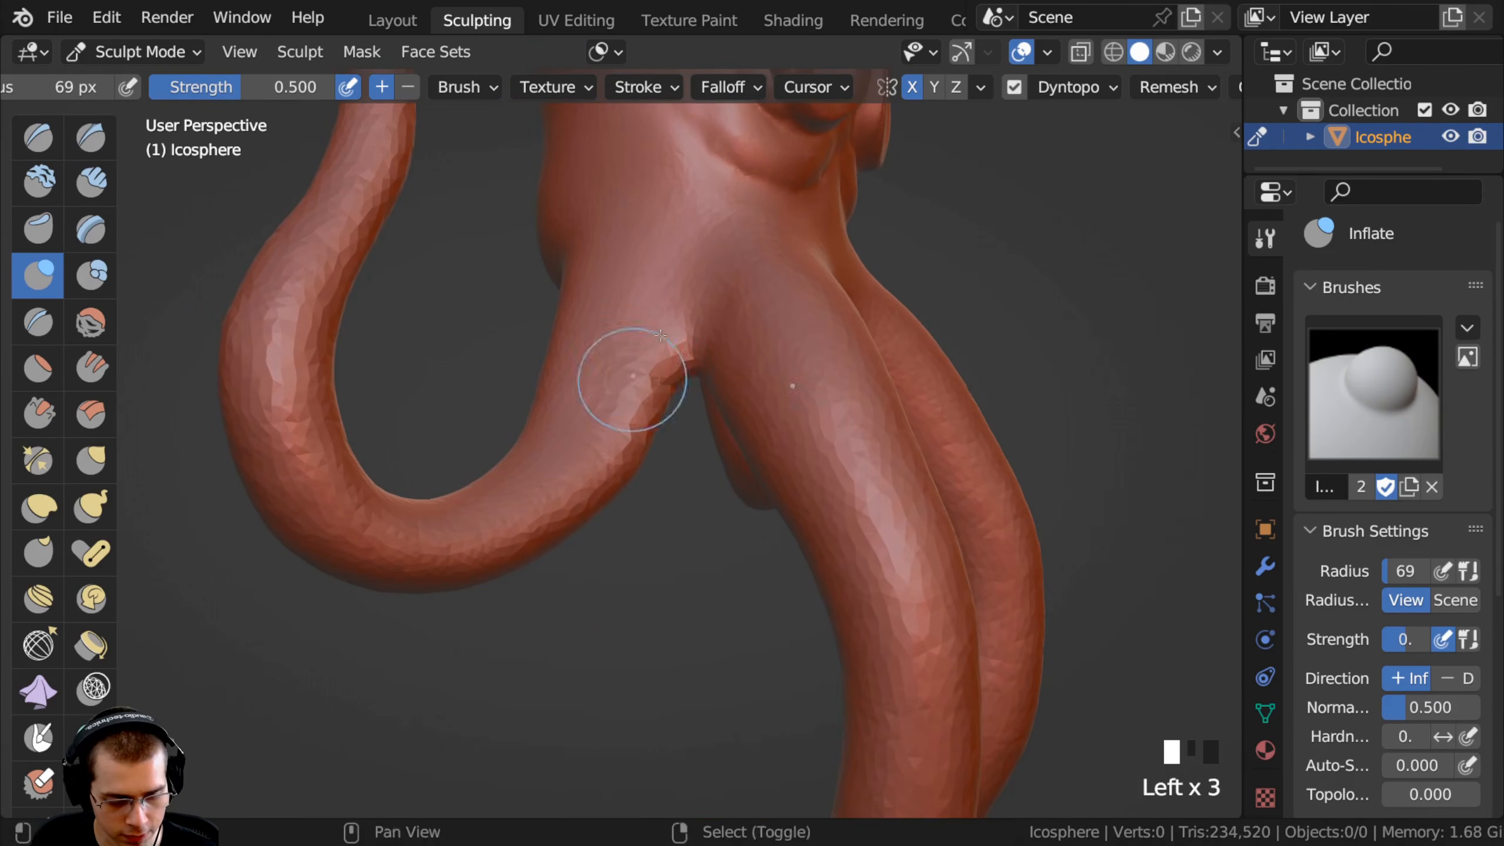
drag(331, 479, 290, 409)
middle_drag(290, 408, 237, 409)
mouse_move(616, 373)
mouse_down()
mouse_move(415, 503)
mouse_move(228, 379)
mouse_up()
Inflate the upper parts and tips of the side tentacles, and smooth them along their front.
shift+middle_drag(228, 379, 232, 424)
drag(271, 270, 269, 278)
shift+middle_drag(270, 278, 265, 353)
drag(306, 252, 282, 178)
mouse_move(282, 178)
middle_down()
mouse_move(356, 433)
mouse_move(296, 338)
mouse_move(373, 372)
mouse_move(348, 301)
middle_up()
middle_drag(348, 300, 359, 295)
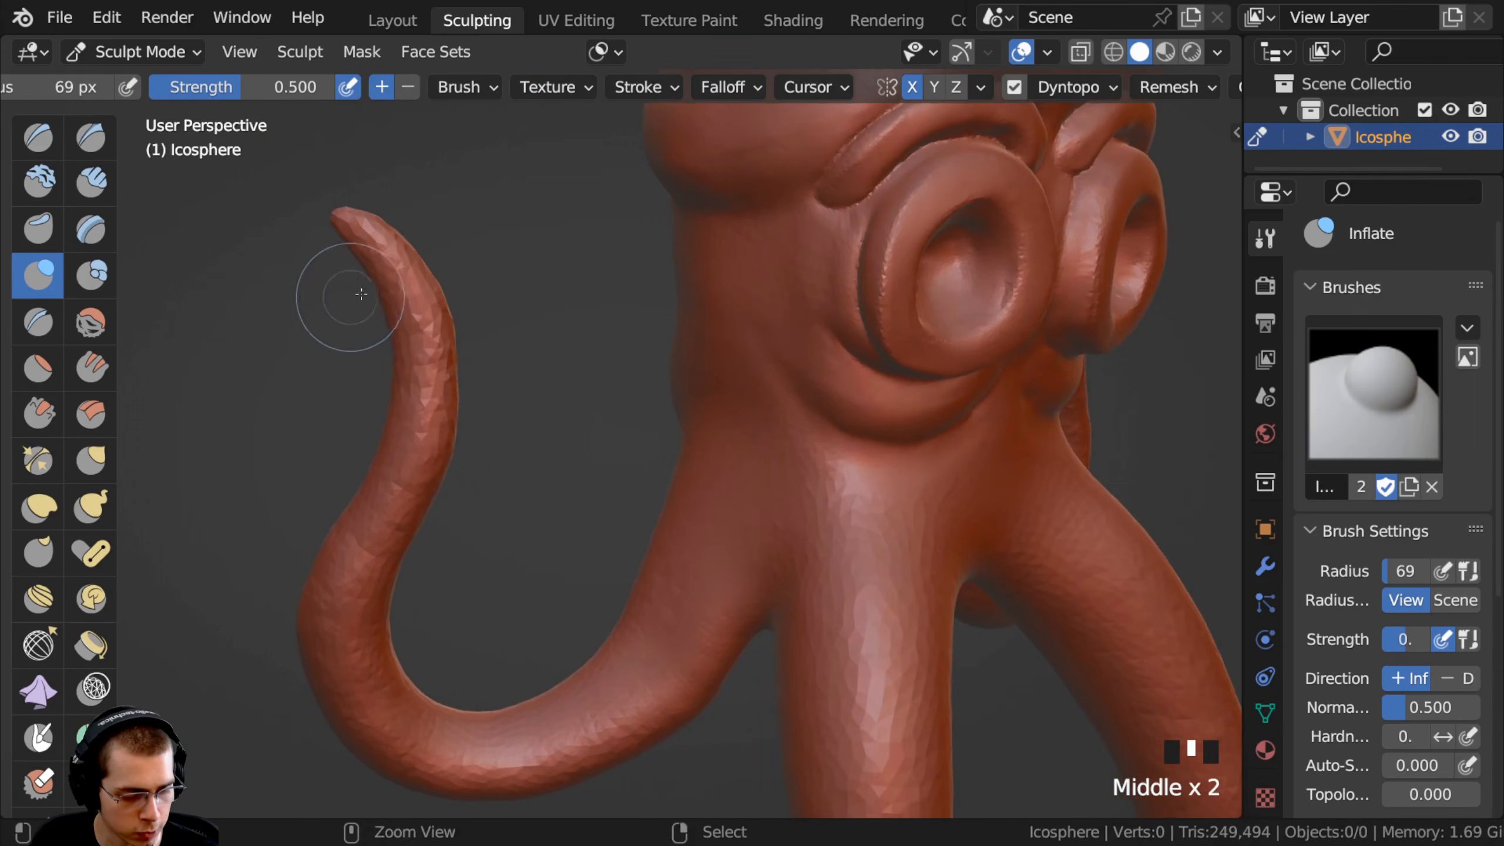
drag(359, 231, 411, 305)
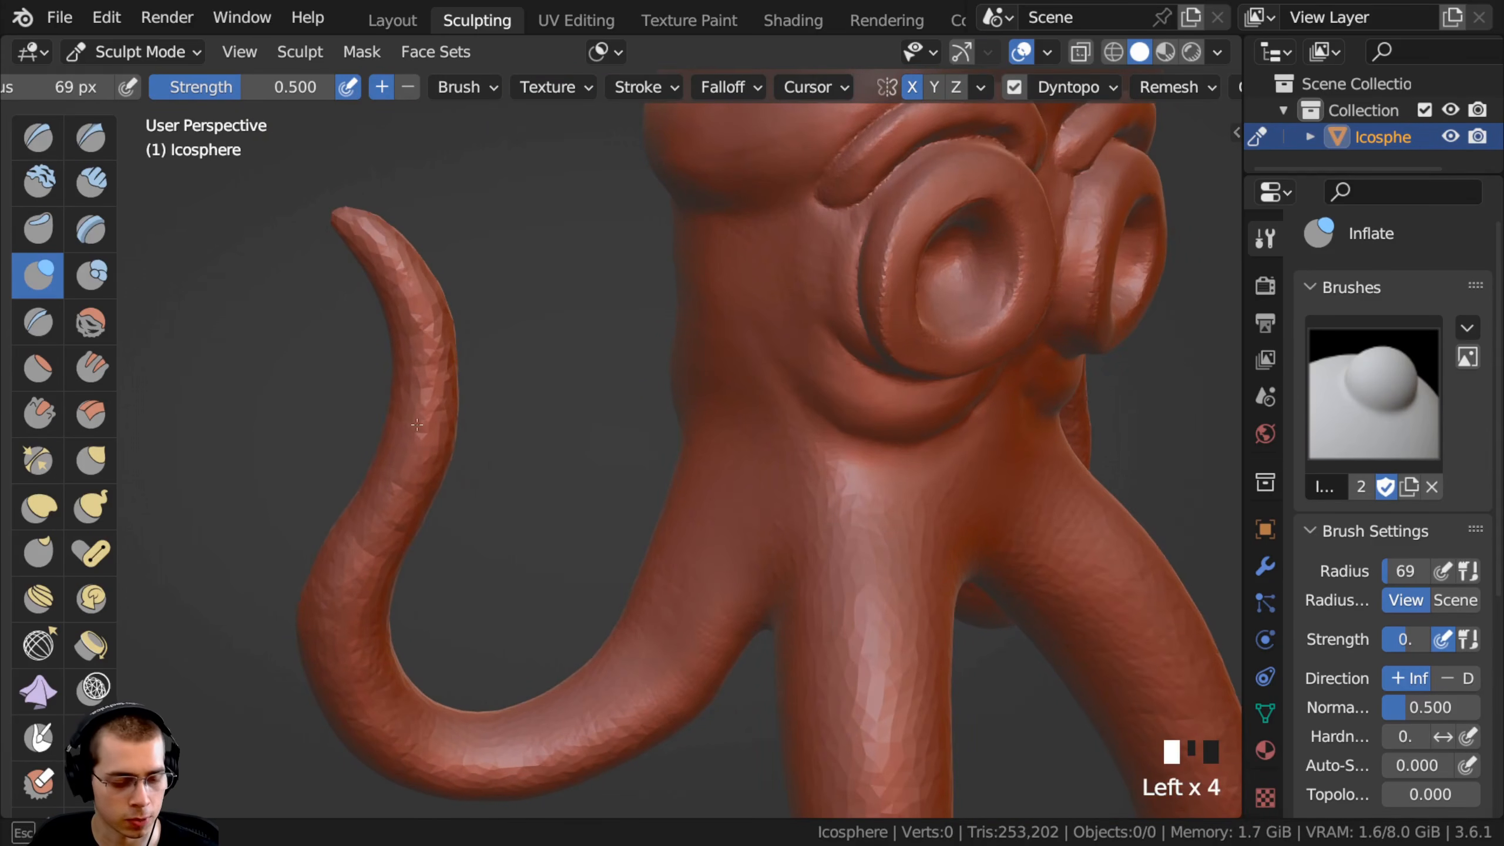
shift+drag(372, 226, 410, 468)
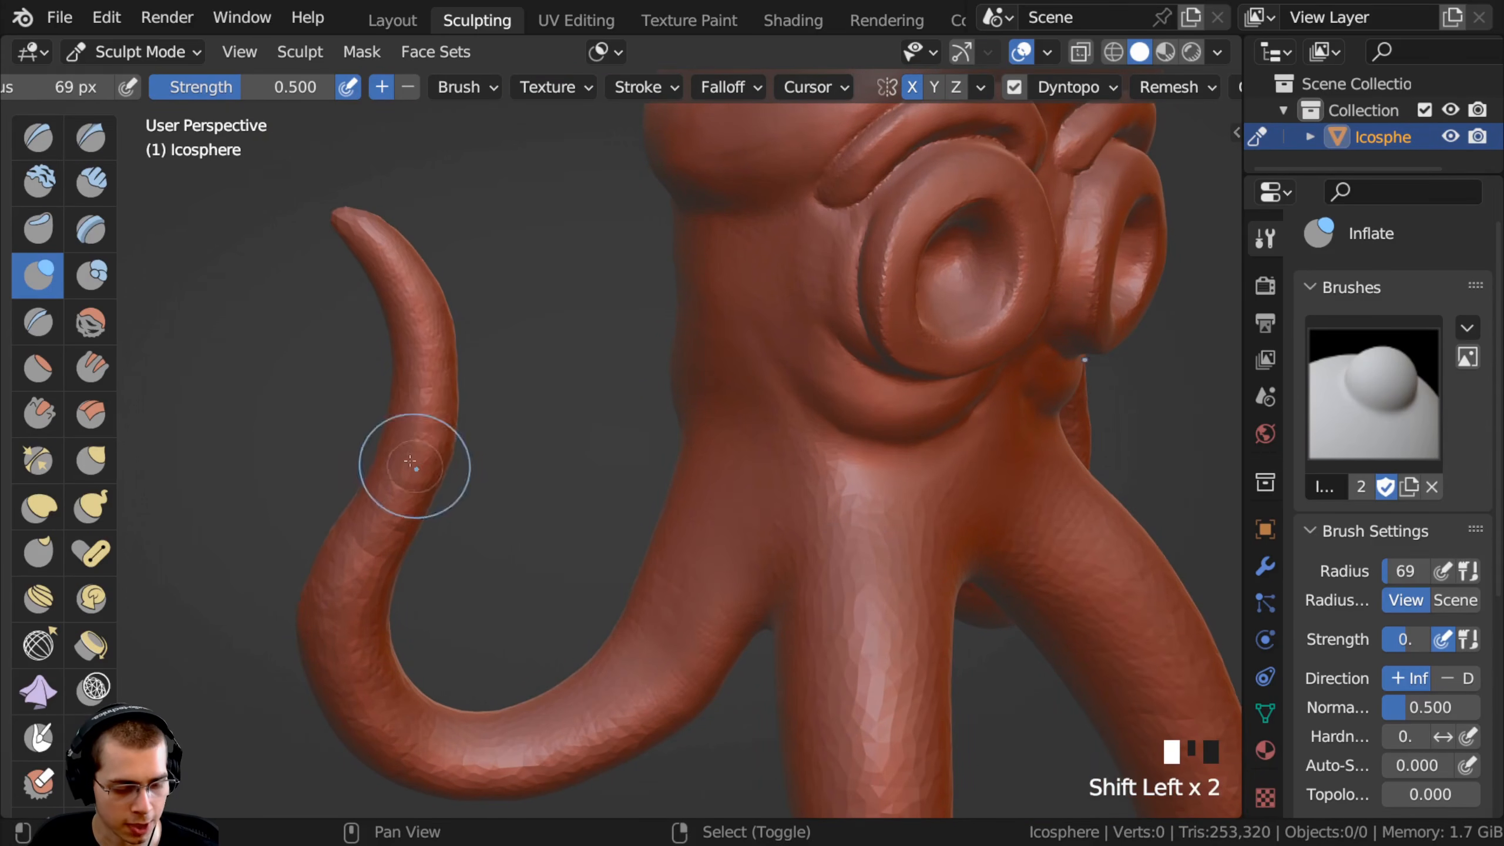
shift+middle_drag(338, 651, 405, 314)
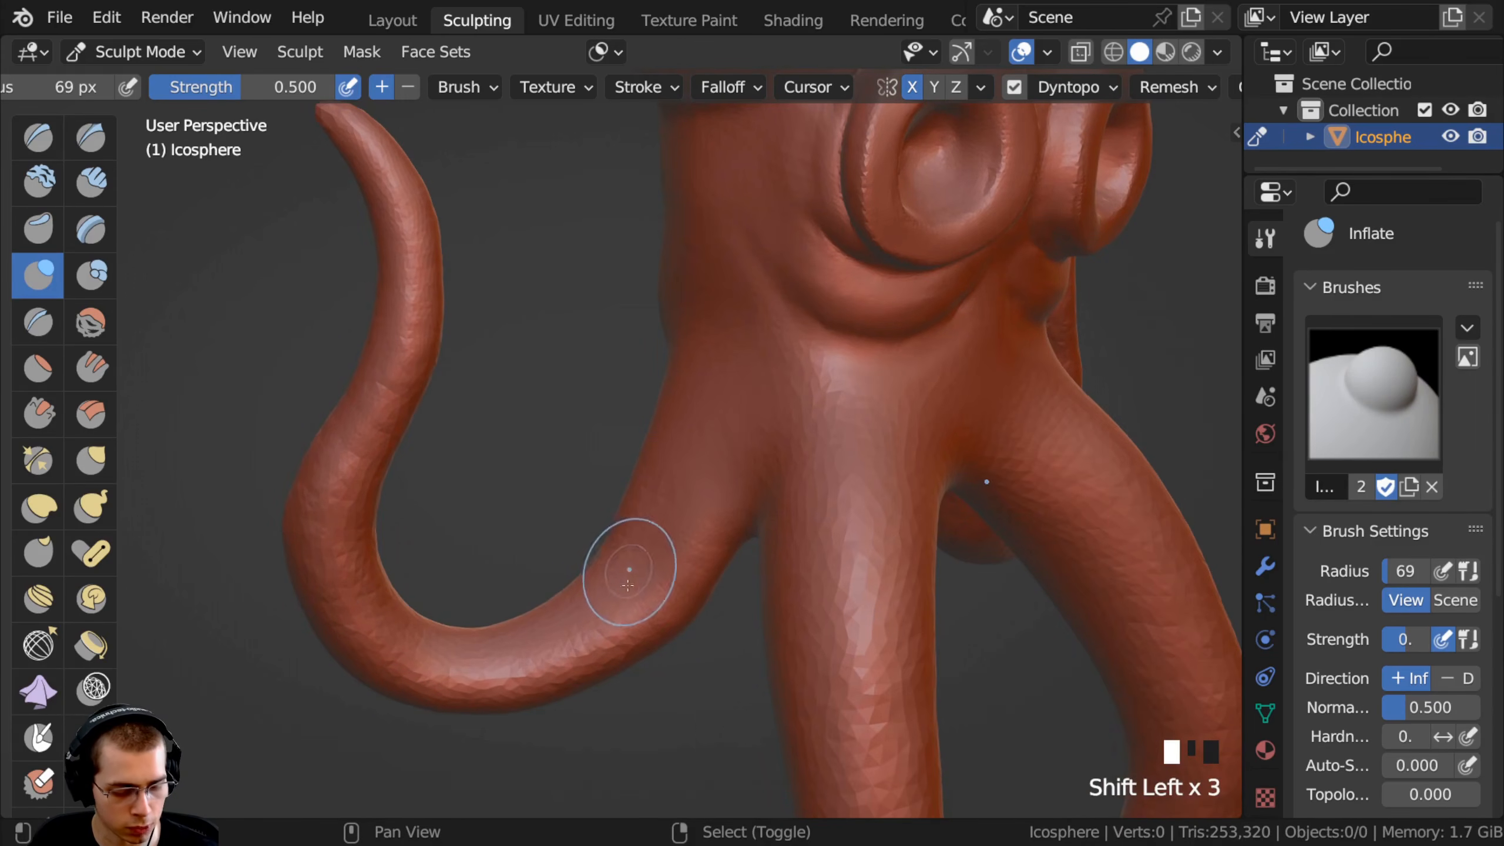
Inflate the back of the side tentacles from tip through the lower bend, and smooth the strokes.
mouse_move(391, 654)
middle_down()
mouse_move(715, 359)
mouse_move(705, 286)
mouse_move(727, 248)
middle_up()
drag(764, 208, 708, 338)
mouse_move(749, 222)
mouse_down()
mouse_move(708, 320)
mouse_move(725, 426)
mouse_up()
ctrl+middle_drag(739, 499, 747, 545)
drag(702, 379, 747, 533)
ctrl+middle_drag(726, 432, 719, 474)
mouse_move(725, 483)
mouse_down()
mouse_move(735, 581)
mouse_move(693, 634)
mouse_up()
mouse_move(521, 527)
mouse_down()
mouse_move(606, 636)
mouse_move(646, 642)
mouse_up()
drag(652, 640, 740, 503)
mouse_move(610, 625)
shift+mouse_down()
mouse_move(681, 640)
mouse_move(733, 524)
mouse_move(722, 467)
shift+mouse_up()
shift+drag(697, 267, 682, 359)
Build up the upper ends of the side tentacles using the Draw brush at a 56 px radius.
mouse_move(682, 359)
middle_down()
mouse_move(453, 420)
mouse_move(511, 308)
mouse_move(567, 265)
middle_up()
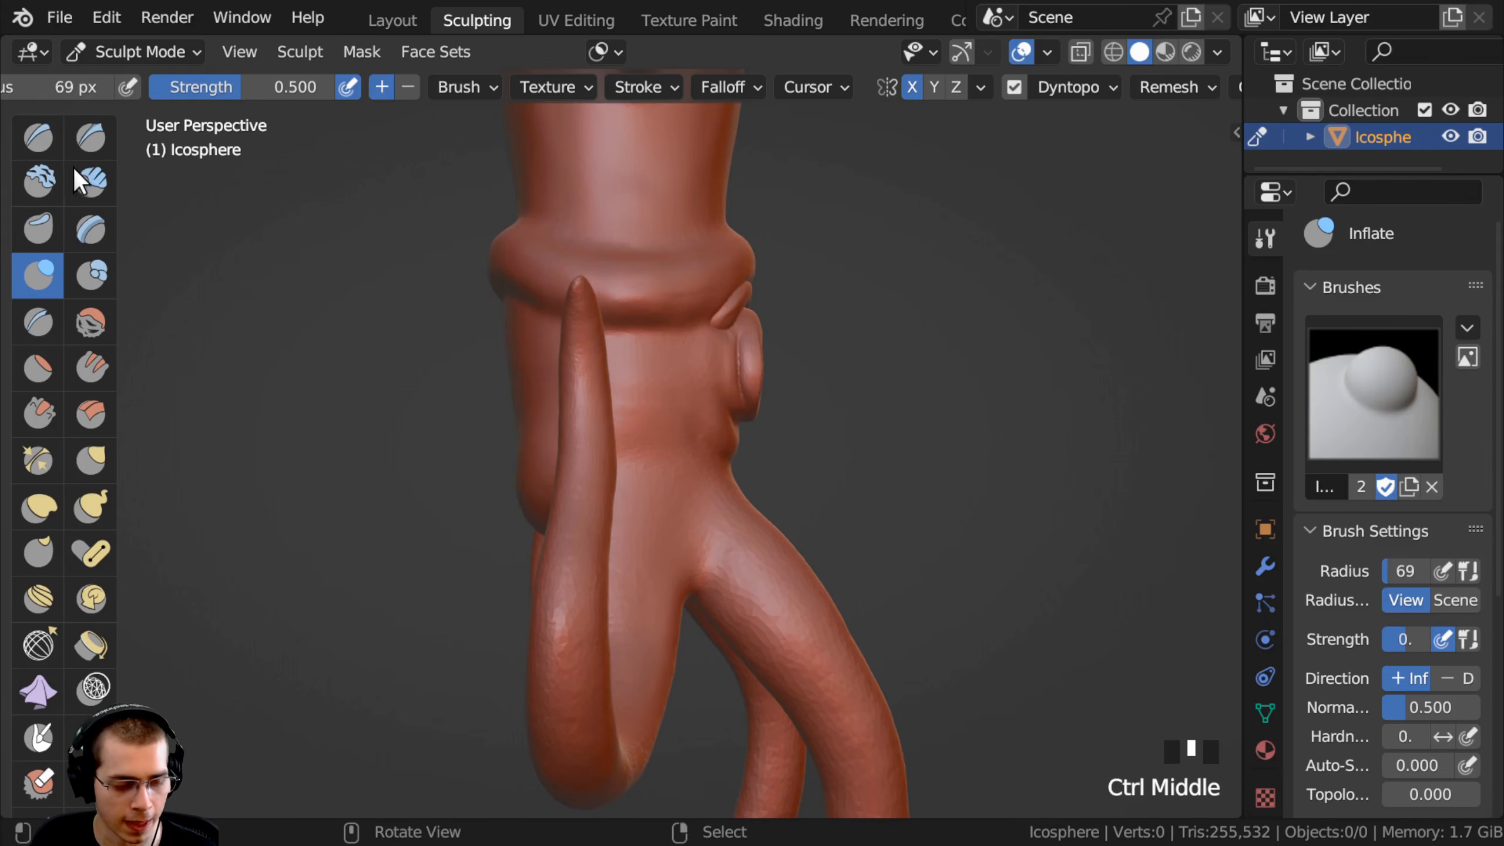
click(47, 141)
mouse_move(521, 308)
middle_down()
mouse_move(544, 292)
mouse_move(698, 345)
mouse_move(756, 327)
mouse_move(722, 311)
mouse_move(743, 299)
middle_up()
key(f)
click(734, 343)
mouse_move(743, 299)
mouse_down()
mouse_move(760, 279)
mouse_move(716, 428)
mouse_up()
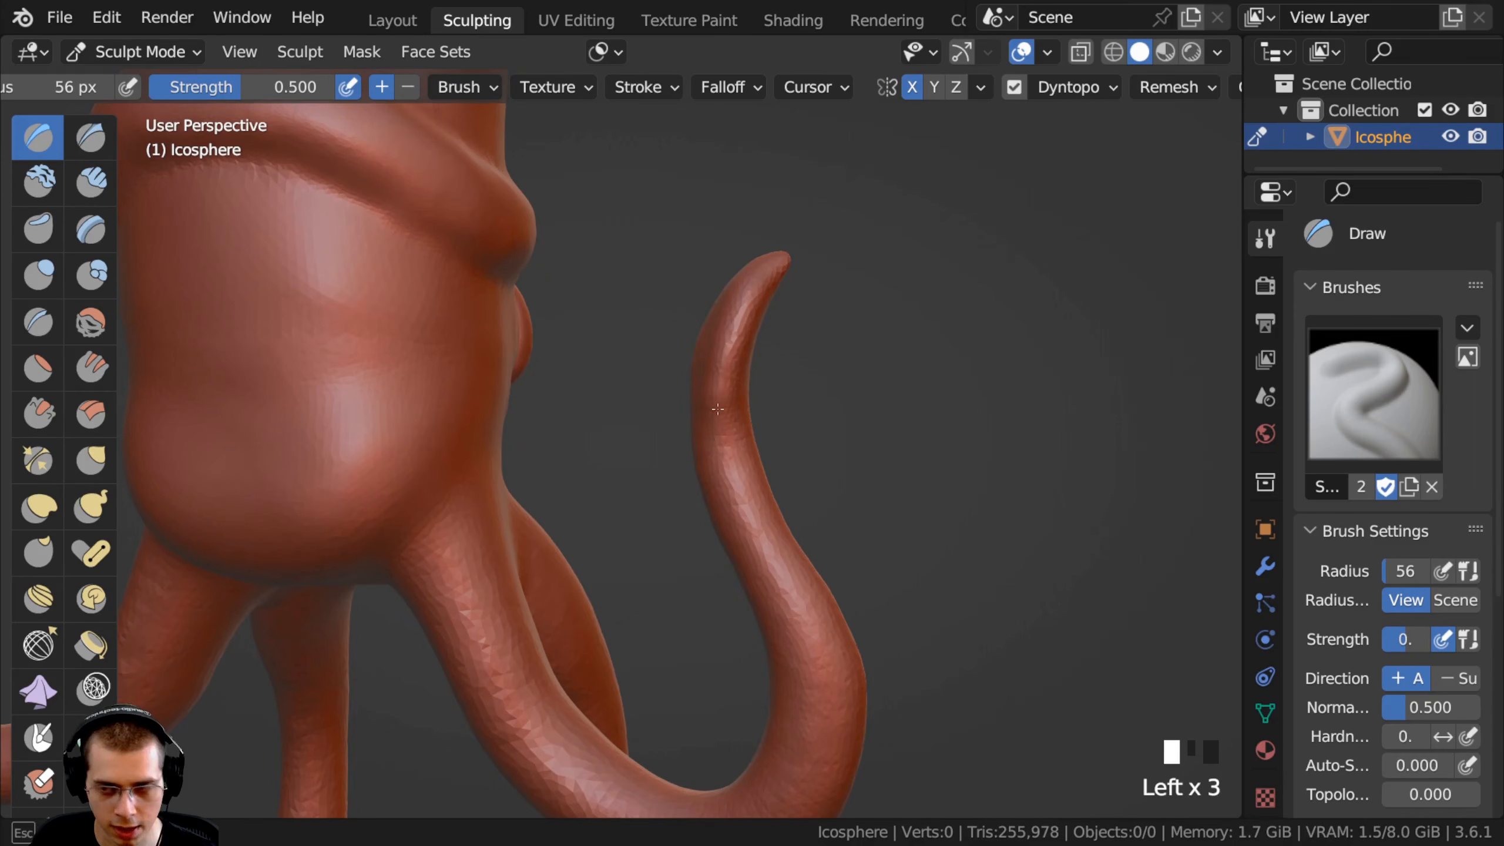
drag(736, 346, 712, 474)
mouse_move(712, 474)
middle_down()
mouse_move(430, 388)
mouse_move(221, 396)
middle_up()
mouse_move(470, 346)
mouse_down()
mouse_move(507, 397)
mouse_move(480, 286)
mouse_up()
mouse_move(480, 286)
middle_down()
mouse_move(563, 385)
mouse_move(502, 283)
middle_up()
drag(501, 283, 501, 284)
mouse_move(500, 296)
middle_down()
mouse_move(547, 352)
mouse_move(542, 260)
middle_up()
Grab the upper ends of the side tentacles and start widening them into flat paddle shapes.
key(g)
drag(542, 260, 543, 240)
drag(541, 248, 530, 240)
drag(531, 240, 514, 279)
drag(492, 391, 501, 423)
middle_drag(500, 423, 536, 415)
ctrl+middle_drag(536, 414, 529, 440)
drag(530, 440, 519, 422)
drag(517, 379, 510, 309)
mouse_move(523, 301)
mouse_down()
mouse_move(536, 261)
mouse_move(584, 237)
mouse_up()
drag(598, 261, 608, 276)
Pull both edges of the side tentacles' paddles outward with the Grab brush to broaden them.
ctrl+middle_drag(608, 276, 606, 314)
drag(592, 279, 591, 270)
drag(610, 314, 605, 310)
drag(602, 309, 583, 295)
drag(567, 429, 555, 433)
drag(562, 453, 542, 471)
drag(533, 414, 524, 409)
drag(627, 426, 654, 384)
drag(642, 356, 649, 352)
Shape the outline of the paddles close to their pointed tips with the Grab brush.
ctrl+middle_drag(569, 265, 569, 239)
drag(562, 237, 556, 232)
drag(551, 255, 544, 250)
drag(547, 270, 526, 285)
drag(619, 260, 625, 256)
drag(604, 243, 610, 238)
Push out one edge of the side tentacles' paddles with a row of short Grab strokes.
ctrl+middle_drag(586, 285, 583, 438)
mouse_move(584, 438)
middle_down()
mouse_move(347, 452)
mouse_move(598, 420)
mouse_move(589, 379)
middle_up()
middle_drag(551, 385, 578, 394)
ctrl+middle_drag(559, 421, 557, 400)
drag(563, 414, 555, 409)
drag(561, 398, 554, 389)
drag(561, 384, 550, 366)
Grab the opposite edge of the paddles from base to tip to round off their leaf shape.
ctrl+middle_drag(550, 366, 551, 342)
drag(554, 354, 633, 368)
drag(637, 389, 637, 405)
drag(645, 394, 640, 388)
drag(643, 361, 636, 355)
drag(628, 331, 601, 303)
middle_drag(597, 302, 501, 295)
drag(629, 355, 624, 351)
drag(619, 329, 614, 323)
drag(603, 308, 597, 303)
Grab the paddles and their necks from the front to adjust the bend of the side tentacles' ends.
middle_drag(669, 409, 548, 439)
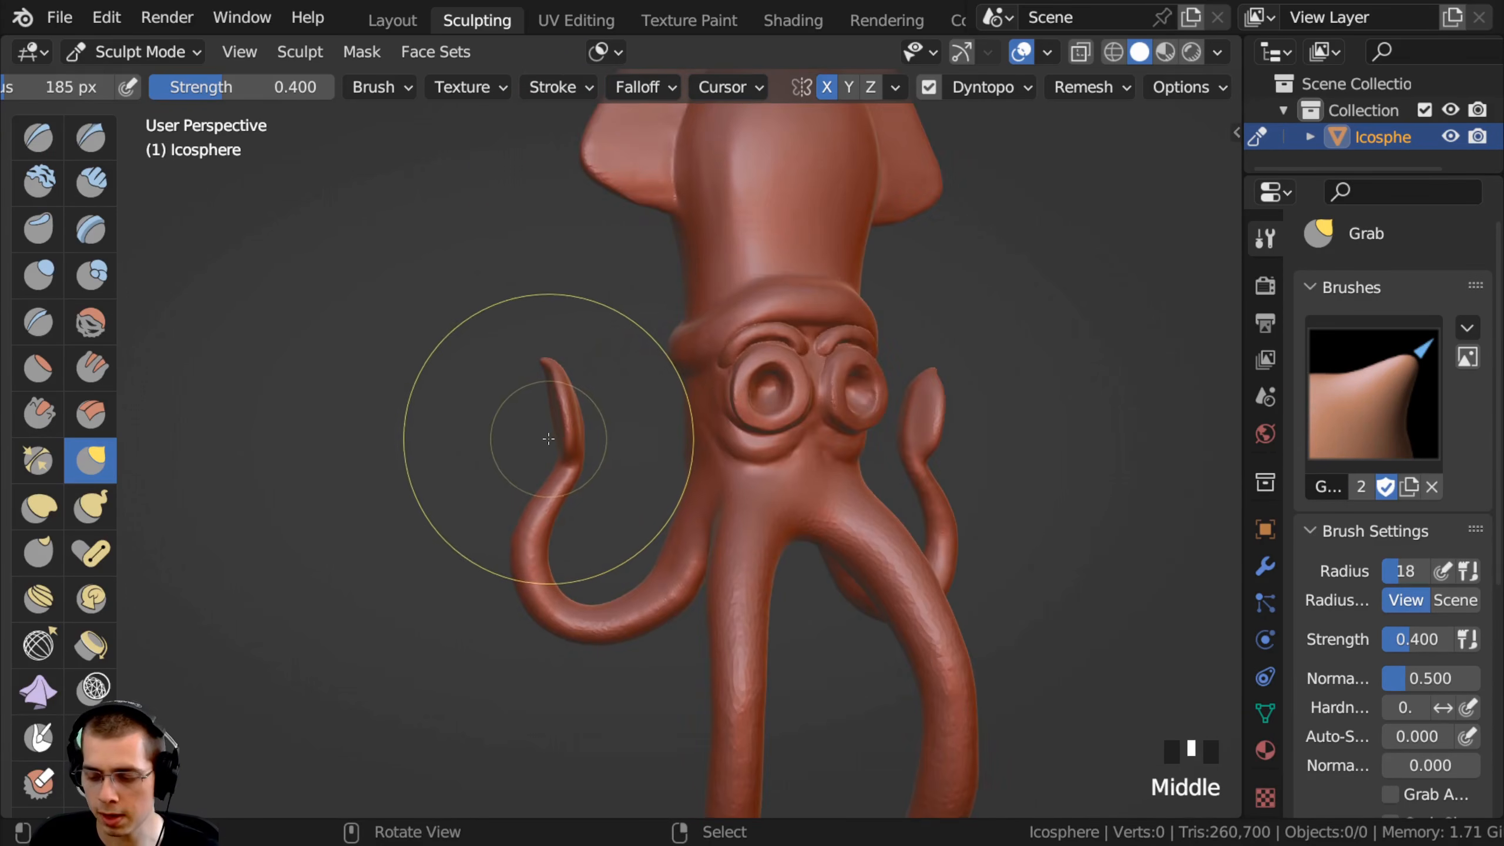
drag(568, 463, 540, 445)
middle_drag(536, 443, 527, 444)
ctrl+middle_drag(533, 441, 535, 437)
drag(557, 380, 552, 378)
drag(556, 391, 557, 412)
drag(558, 392, 553, 388)
drag(552, 373, 547, 369)
ctrl+middle_drag(548, 370, 480, 350)
drag(525, 364, 521, 353)
Adjust the side tentacles' lower curve and the position of their paddles with the Grab brush from several angles.
mouse_move(520, 353)
middle_down()
mouse_move(463, 460)
mouse_move(430, 361)
mouse_move(568, 441)
middle_up()
drag(586, 497, 603, 502)
middle_drag(603, 503, 583, 462)
middle_drag(583, 463, 600, 382)
drag(601, 382, 604, 379)
drag(601, 385, 586, 418)
ctrl+middle_drag(586, 417, 598, 415)
ctrl+middle_drag(601, 414, 604, 338)
drag(604, 338, 604, 336)
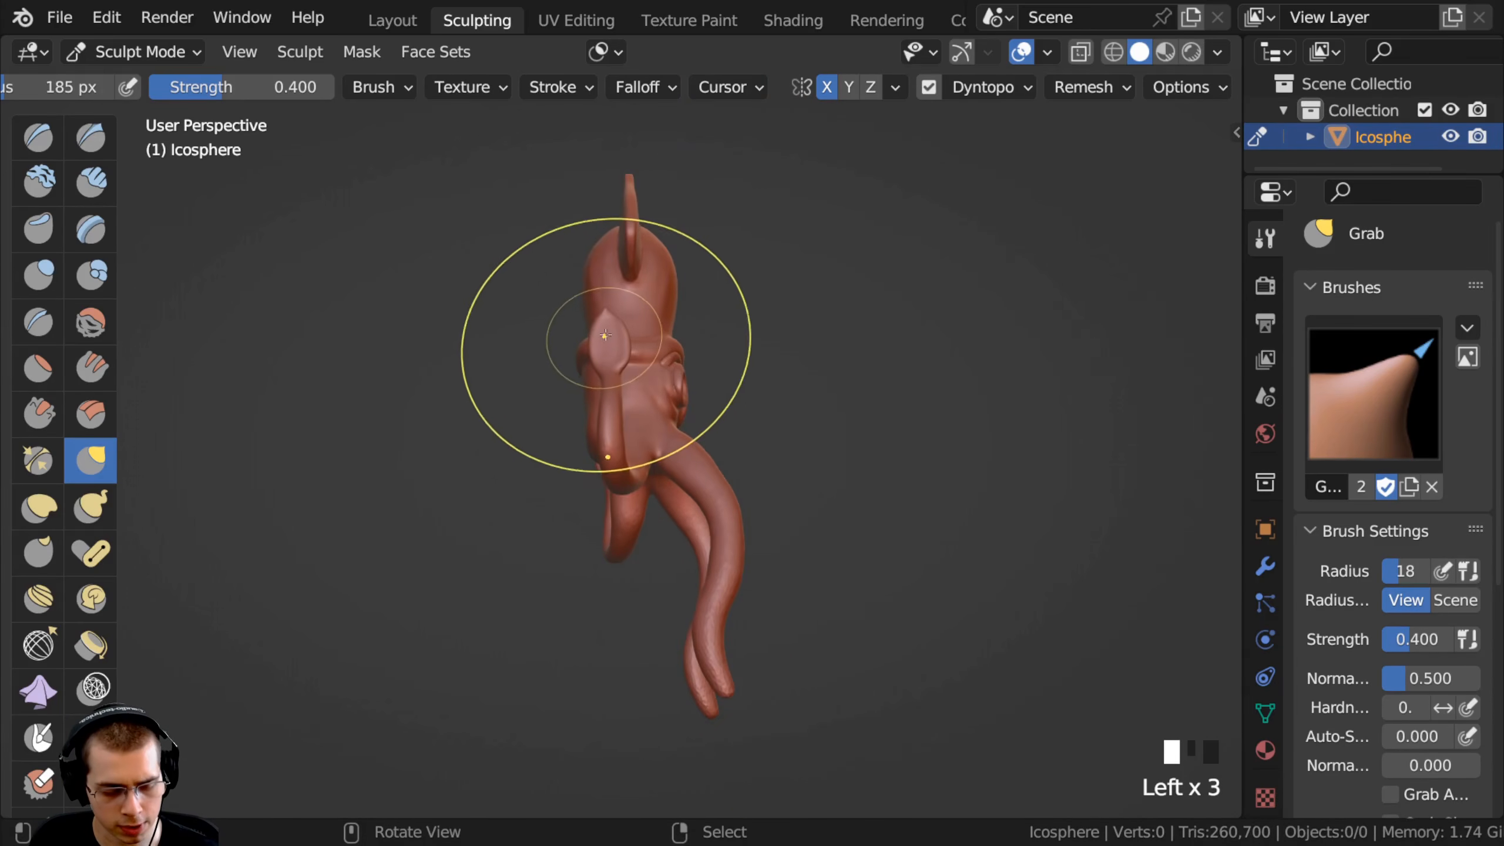
Move the side tentacles' paddles once more with the Grab brush and save the file.
middle_drag(602, 326, 623, 448)
ctrl+middle_drag(618, 325, 614, 337)
drag(614, 336, 602, 296)
ctrl+middle_drag(602, 296, 473, 435)
key(ctrl+s)
Pull a first tentacle stub down from the lower back of the head using Snake Hook at a 60 px radius.
mouse_move(376, 426)
middle_down()
mouse_move(352, 426)
mouse_move(460, 470)
mouse_move(492, 511)
mouse_move(533, 450)
mouse_move(615, 381)
middle_up()
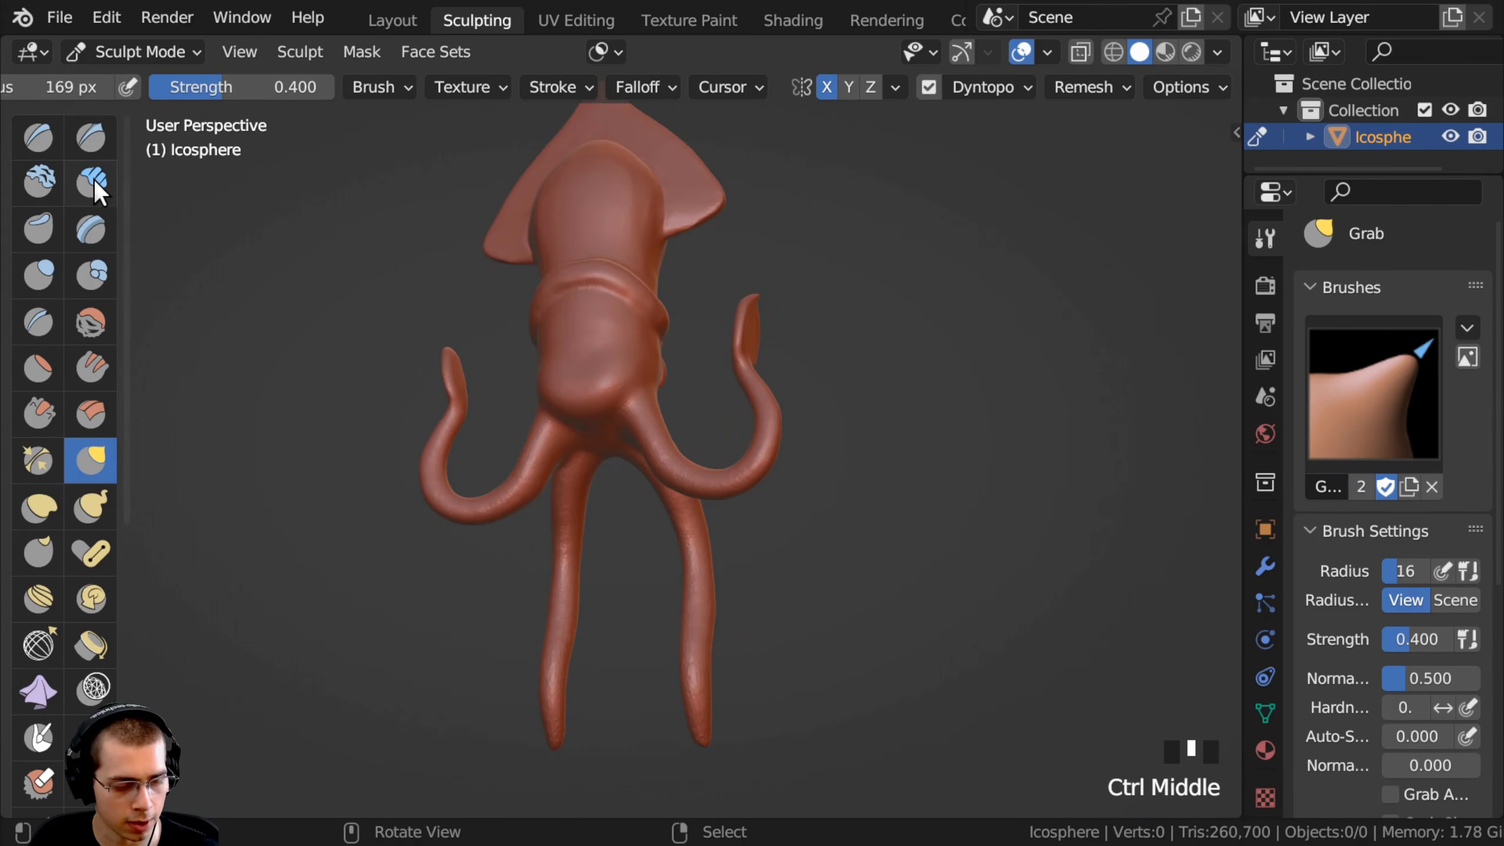
click(82, 502)
mouse_move(436, 369)
ctrl+middle_down()
mouse_move(588, 396)
mouse_move(585, 373)
ctrl+middle_up()
key(f)
click(593, 370)
drag(586, 376, 591, 417)
mouse_move(591, 417)
middle_down()
mouse_move(631, 450)
mouse_move(596, 409)
middle_up()
ctrl+middle_drag(595, 409, 595, 418)
drag(596, 417, 594, 423)
middle_drag(595, 423, 572, 430)
click(621, 462)
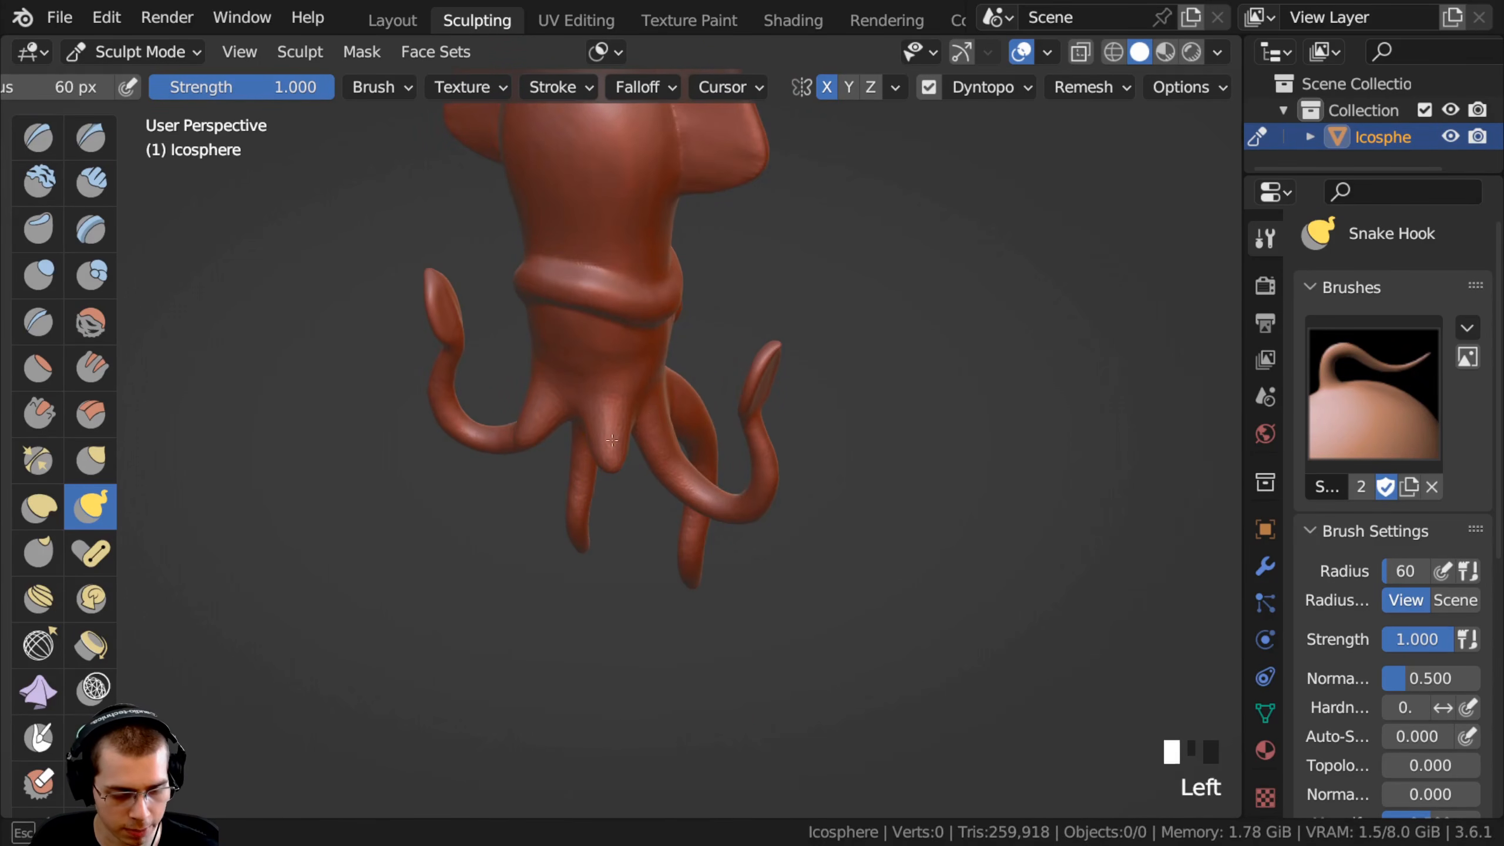
drag(621, 463, 633, 513)
Pull out further stubs at the back of the head with Snake Hook to form two pairs of back tentacles.
middle_drag(614, 455, 591, 417)
click(586, 426)
drag(586, 425, 593, 469)
mouse_move(569, 433)
mouse_down()
mouse_move(562, 469)
mouse_move(595, 480)
mouse_move(532, 475)
mouse_up()
mouse_move(578, 444)
mouse_down()
mouse_move(592, 482)
mouse_move(563, 447)
mouse_move(595, 475)
mouse_move(592, 521)
mouse_up()
drag(580, 469, 583, 503)
drag(598, 468, 604, 503)
mouse_move(569, 468)
mouse_down()
mouse_move(566, 504)
mouse_move(598, 509)
mouse_up()
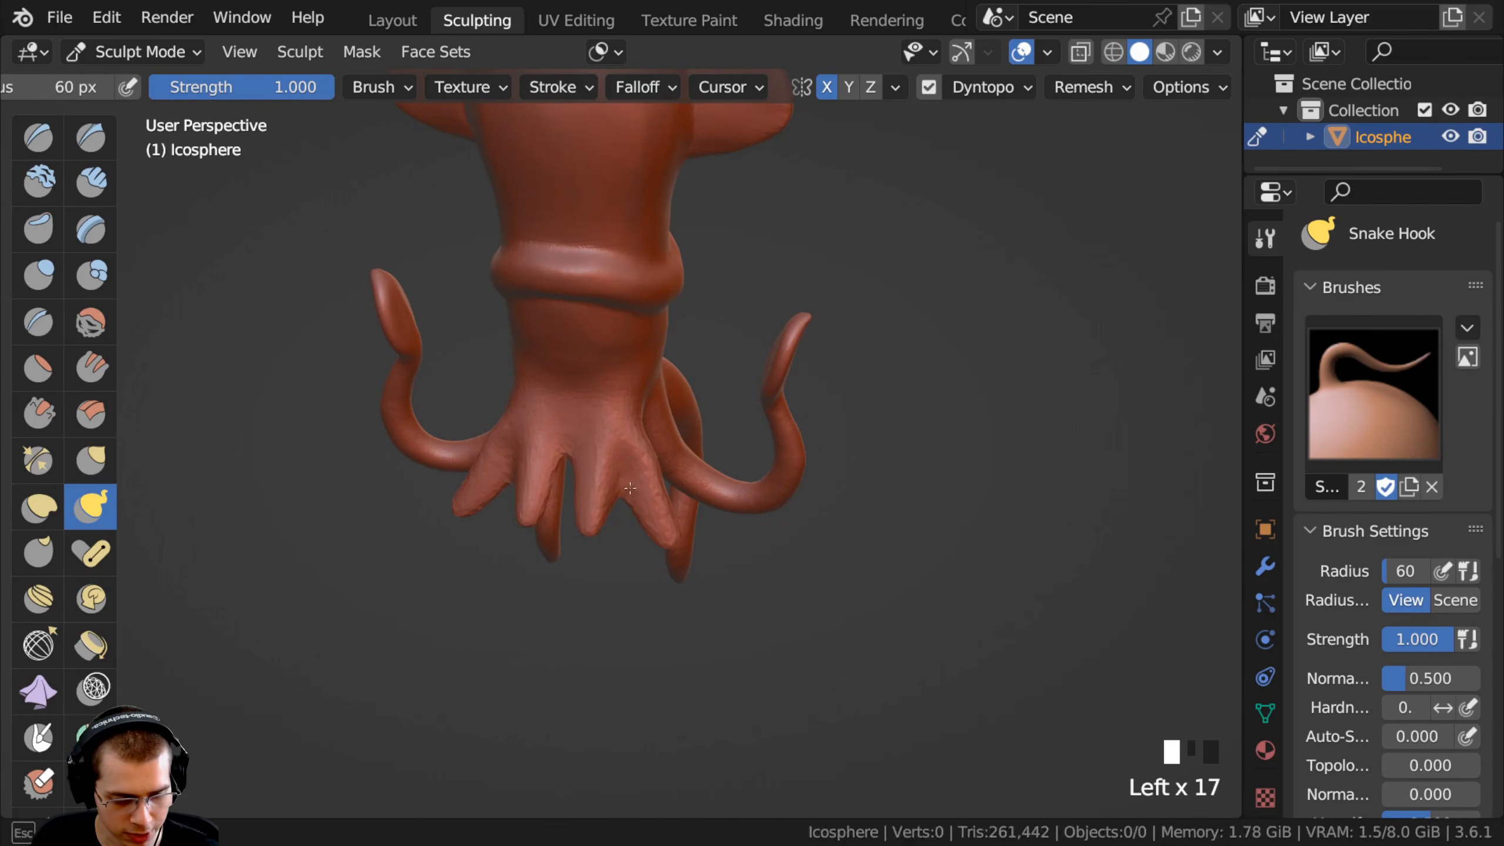
Grab the back tentacle stubs and shift them outward to spread them apart behind the head.
middle_drag(621, 497, 608, 420)
key(g)
drag(610, 421, 598, 435)
drag(622, 409, 604, 423)
drag(616, 415, 592, 426)
drag(593, 420, 551, 434)
drag(578, 474, 574, 481)
ctrl+middle_drag(572, 459, 566, 424)
drag(566, 425, 554, 428)
drag(586, 417, 575, 422)
drag(621, 396, 627, 400)
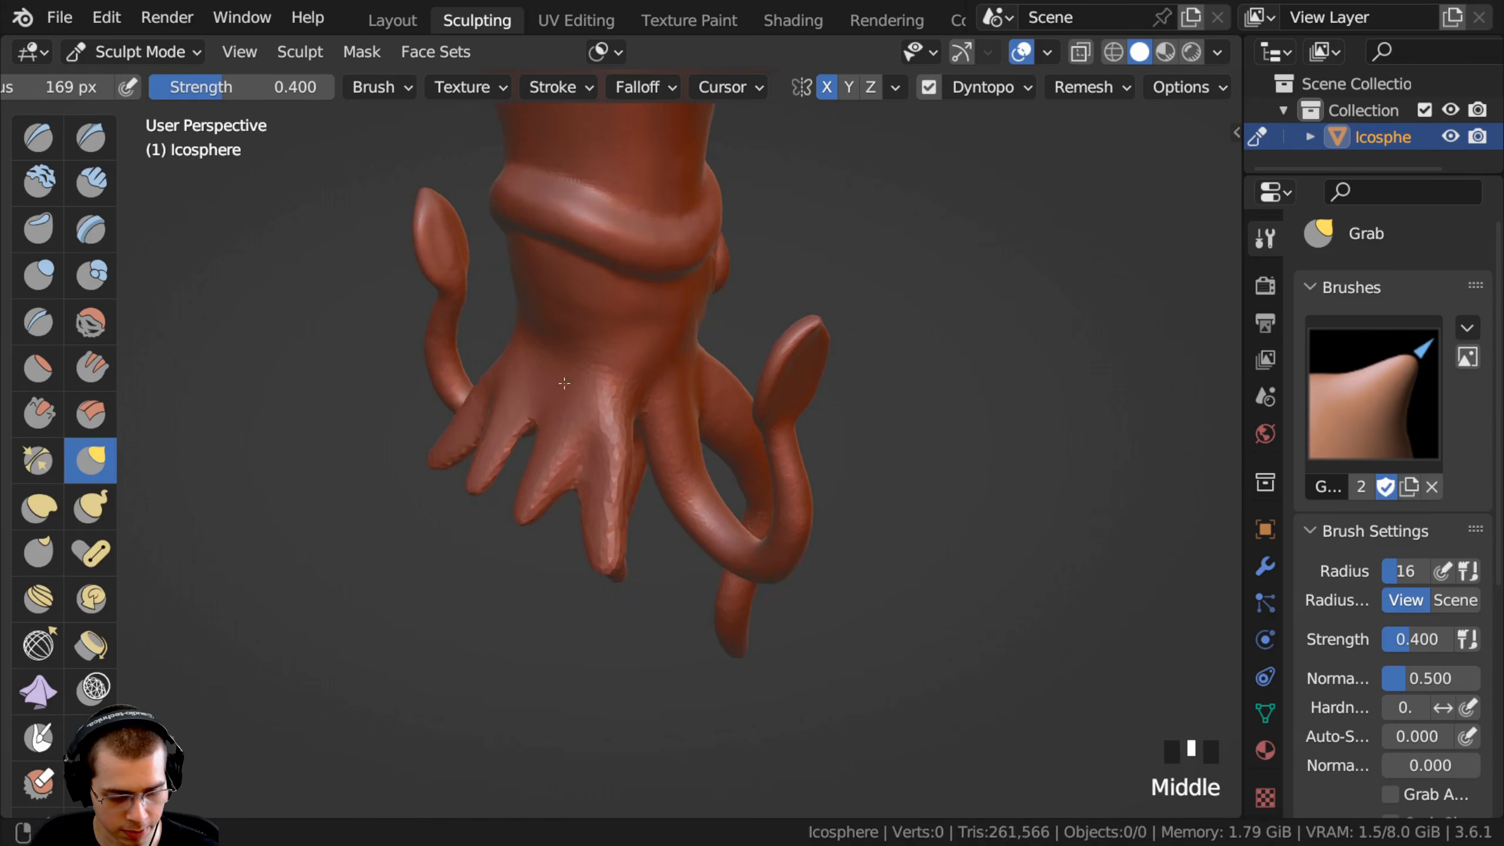
Reposition the roots of the back tentacle stubs with the Grab brush from the rear.
middle_drag(681, 417, 635, 434)
drag(635, 434, 645, 428)
drag(633, 451, 642, 447)
ctrl+middle_drag(642, 474, 636, 658)
drag(634, 456, 643, 448)
drag(636, 455, 660, 426)
mouse_move(657, 415)
mouse_down()
mouse_move(673, 403)
mouse_move(594, 453)
mouse_up()
Push the gap between the back tentacle stubs upward with repeated Grab strokes and adjust an outer stub.
mouse_move(595, 453)
middle_down()
mouse_move(604, 537)
mouse_move(627, 519)
mouse_move(610, 456)
middle_up()
drag(578, 501, 579, 477)
drag(577, 489, 580, 453)
drag(580, 465, 580, 445)
drag(580, 453, 583, 427)
drag(581, 437, 584, 426)
drag(583, 435, 585, 424)
drag(583, 434, 585, 424)
ctrl+middle_drag(584, 426, 537, 571)
drag(642, 522, 649, 528)
Lengthen the tips of the outer back tentacles slightly with the Snake Hook brush.
click(89, 507)
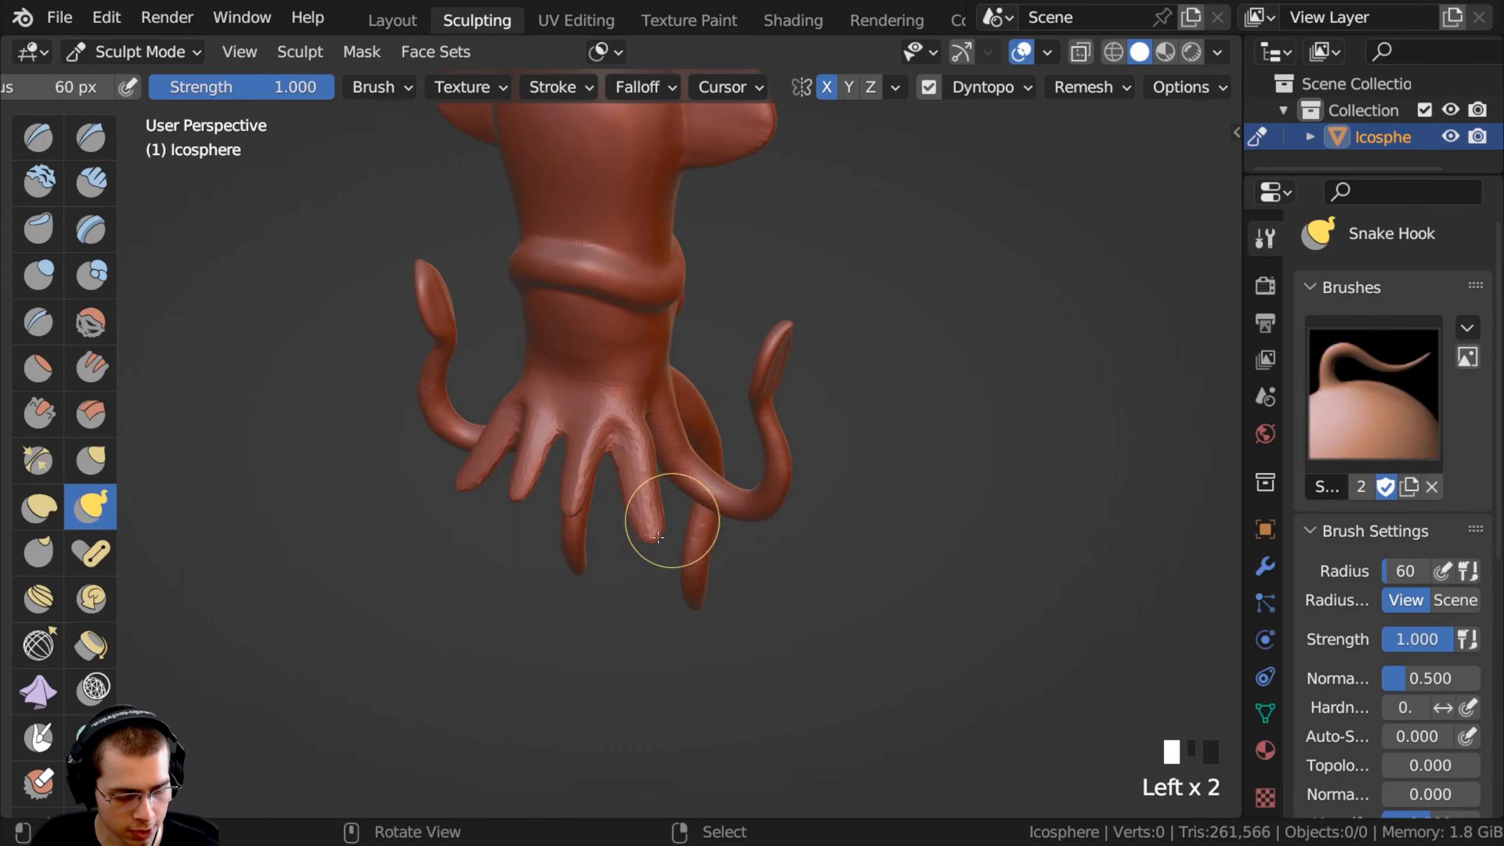
shift+middle_drag(668, 513, 627, 474)
drag(628, 490, 628, 495)
mouse_move(548, 444)
mouse_down()
mouse_move(542, 471)
mouse_move(535, 456)
mouse_up()
mouse_move(534, 456)
middle_down()
mouse_move(406, 430)
mouse_move(588, 447)
mouse_move(426, 408)
middle_up()
drag(538, 450, 547, 453)
shift+middle_drag(547, 453, 536, 436)
shift+middle_drag(537, 436, 527, 420)
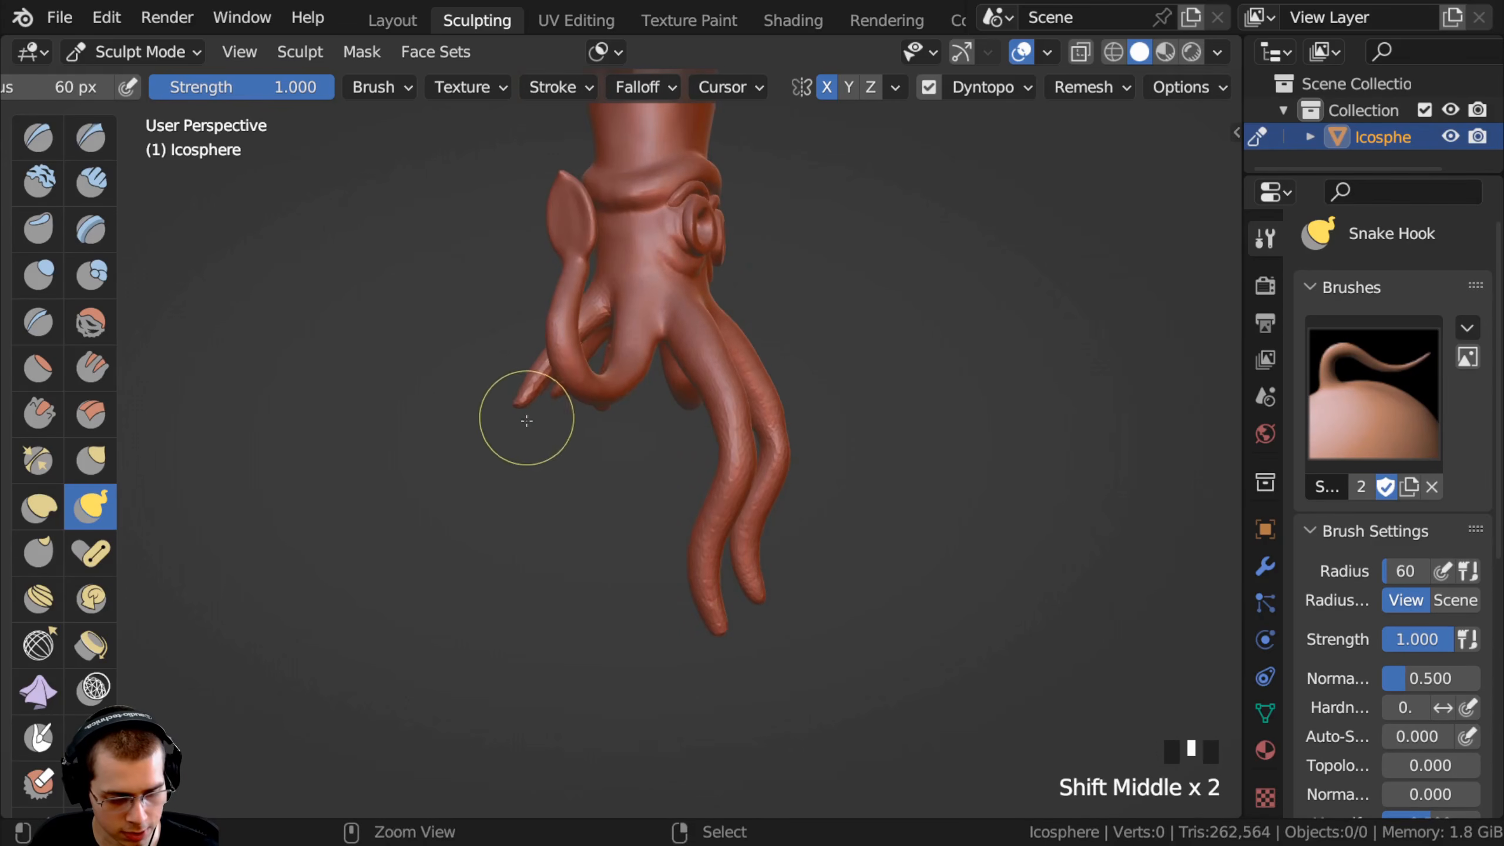
Draw the outer pair of back tentacles down into long, thin curves with the Snake Hook brush.
drag(522, 395, 511, 427)
ctrl+middle_drag(511, 428, 511, 426)
drag(511, 427, 534, 521)
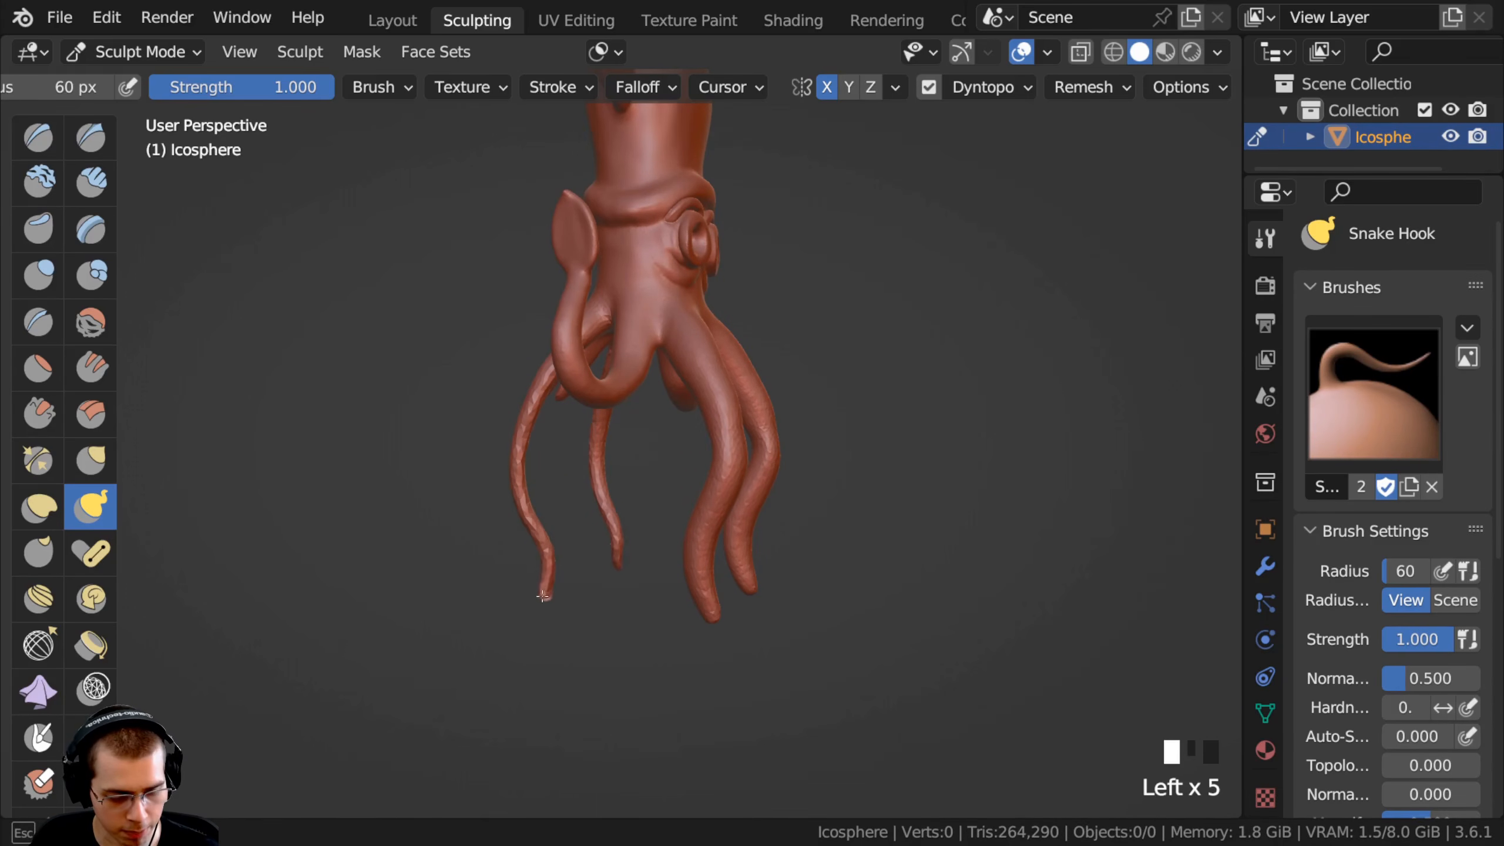
drag(543, 597, 540, 600)
drag(540, 597, 537, 606)
drag(537, 601, 532, 607)
Grab the long outer back tentacles along their length to refine their curve.
mouse_move(519, 569)
ctrl+middle_down()
mouse_move(478, 542)
mouse_move(620, 467)
mouse_move(615, 504)
ctrl+middle_up()
key(g)
drag(616, 504, 616, 534)
drag(614, 594, 630, 594)
drag(629, 534, 642, 530)
drag(625, 472, 629, 469)
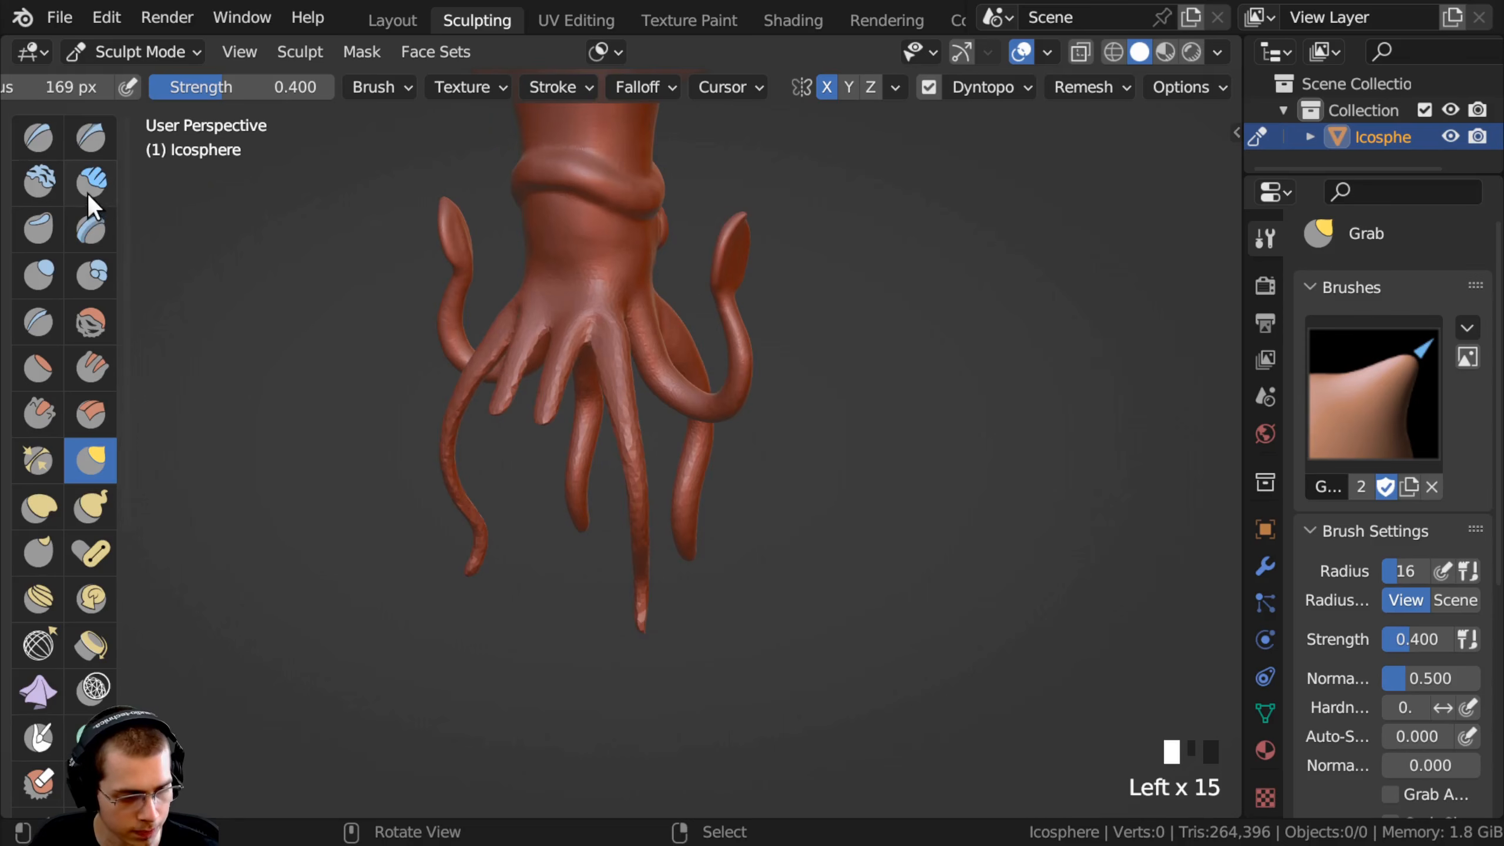
Pull the short inner pair of back tentacle stubs downward with the Snake Hook brush.
click(90, 495)
drag(545, 411, 537, 427)
mouse_move(537, 427)
middle_down()
mouse_move(487, 393)
mouse_move(655, 464)
mouse_move(554, 443)
middle_up()
mouse_move(554, 442)
mouse_down()
mouse_move(561, 480)
mouse_move(562, 438)
mouse_up()
drag(562, 439, 559, 459)
drag(562, 456, 559, 483)
drag(560, 474, 571, 495)
Extend the inner back tentacles with Snake Hook from the side until they roughly match the length of the outer pair.
middle_drag(571, 495, 450, 468)
middle_drag(533, 450, 499, 439)
drag(499, 438, 499, 474)
shift+middle_drag(498, 481, 501, 379)
mouse_move(501, 378)
middle_down()
mouse_move(527, 366)
mouse_move(494, 379)
middle_up()
drag(488, 388, 497, 419)
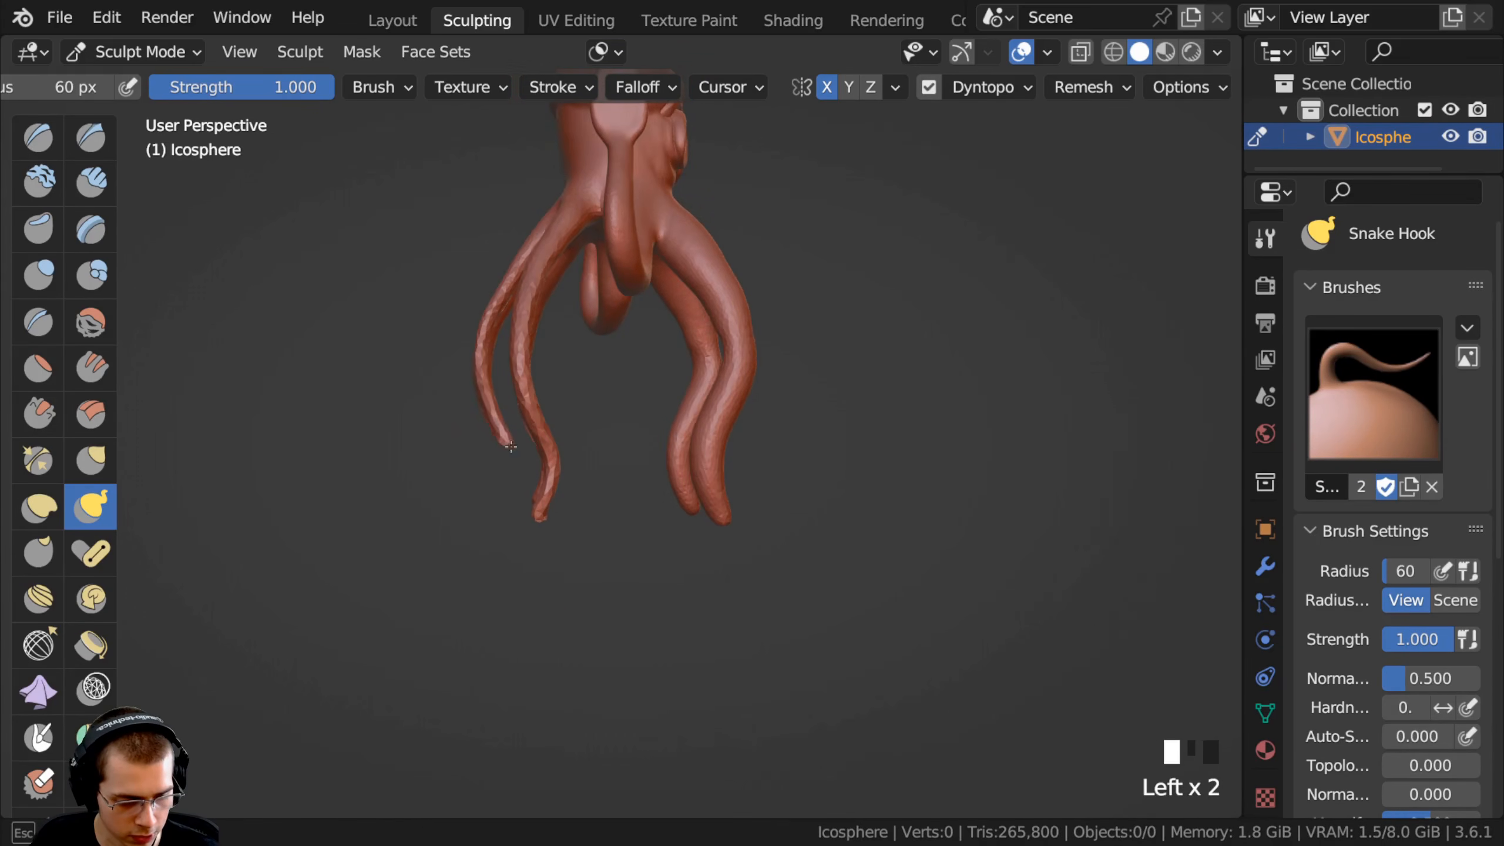
drag(513, 490, 513, 521)
mouse_move(513, 520)
middle_down()
mouse_move(539, 492)
mouse_move(579, 487)
middle_up()
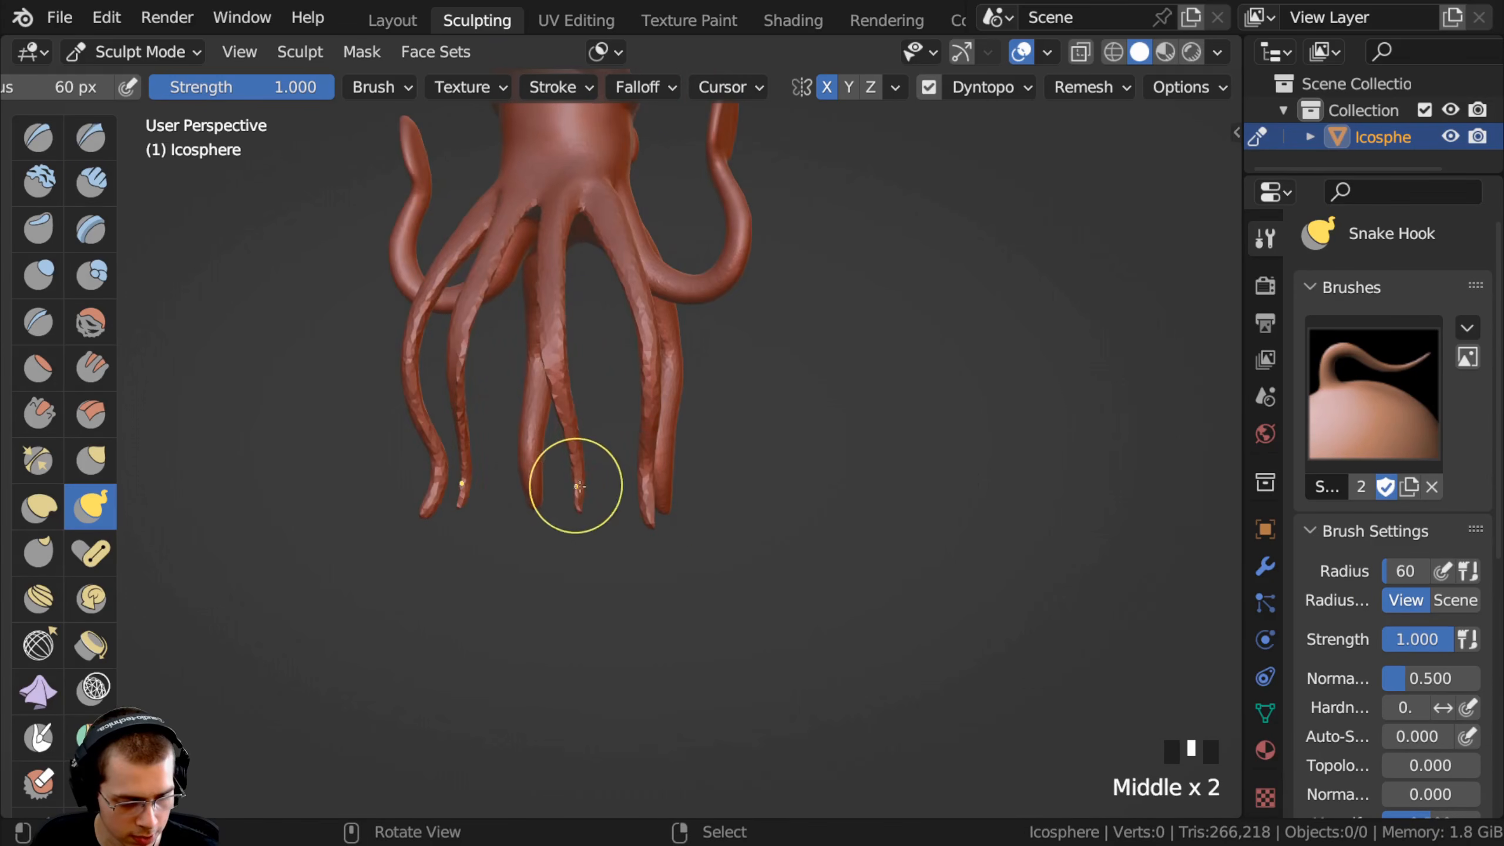
Reshape an inner back tentacle along its lower length with a series of Grab strokes to give it a gentle curve.
scroll(500, 328, down, 3)
middle_drag(533, 415, 361, 486)
middle_drag(415, 483, 533, 515)
mouse_move(533, 515)
middle_down()
mouse_move(598, 580)
mouse_move(340, 436)
mouse_move(584, 466)
mouse_move(633, 501)
middle_up()
ctrl+middle_drag(634, 501, 635, 460)
key(g)
drag(636, 466, 640, 486)
drag(641, 489, 644, 505)
drag(645, 505, 649, 537)
drag(650, 542, 652, 560)
drag(653, 566, 656, 583)
drag(659, 597, 662, 615)
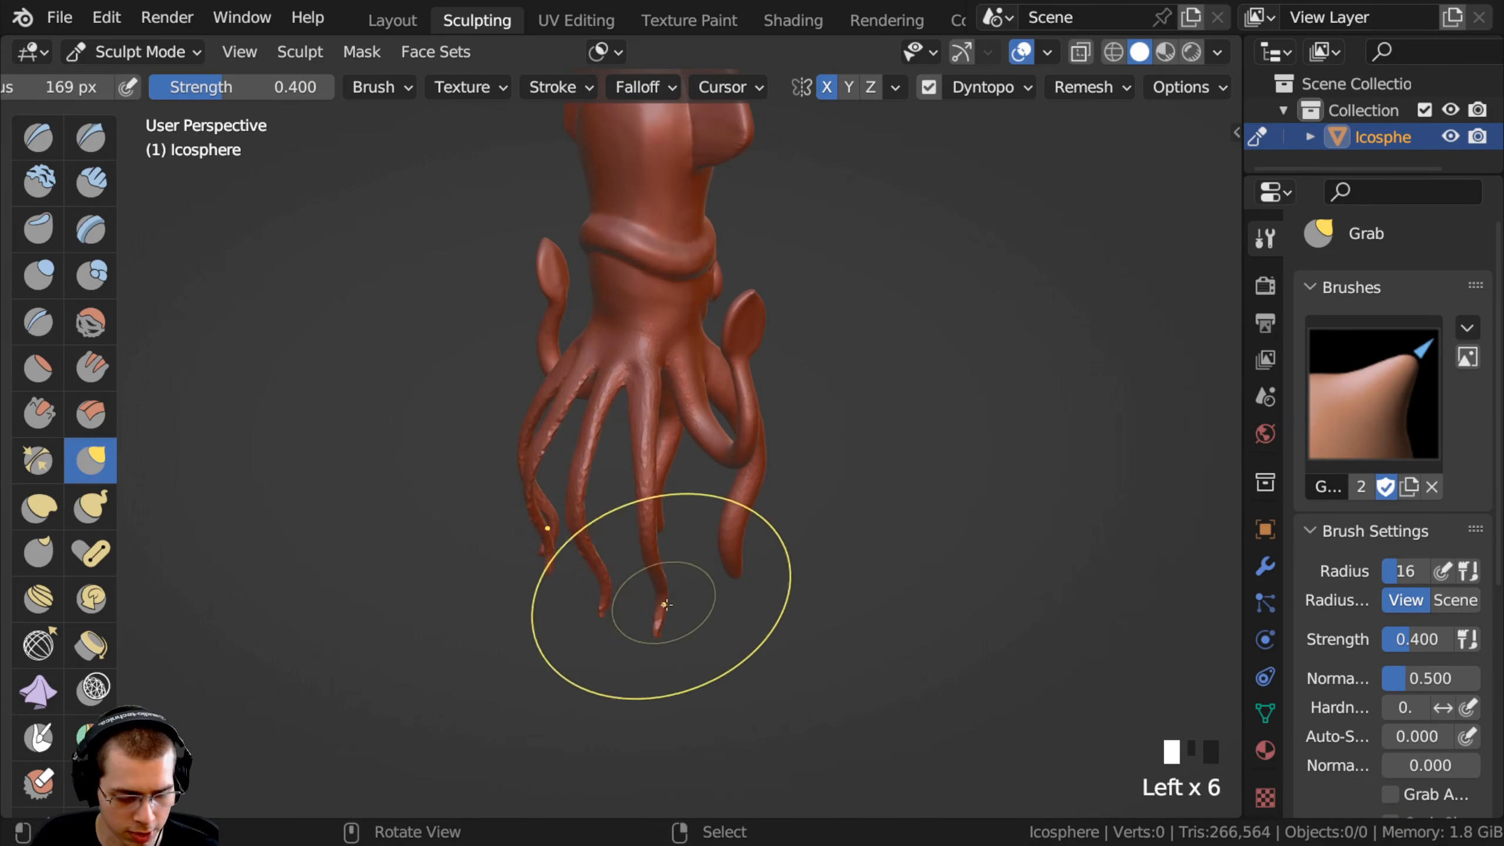
Bend the tips of the back tentacles outward with the Grab brush from behind and from below.
mouse_move(571, 495)
middle_down()
mouse_move(642, 480)
mouse_move(585, 457)
middle_up()
drag(674, 628, 687, 621)
ctrl+middle_drag(689, 631, 604, 510)
ctrl+middle_drag(628, 543, 630, 527)
drag(642, 558, 647, 554)
mouse_move(566, 546)
middle_down()
mouse_move(437, 436)
mouse_move(494, 453)
middle_up()
drag(502, 469, 509, 476)
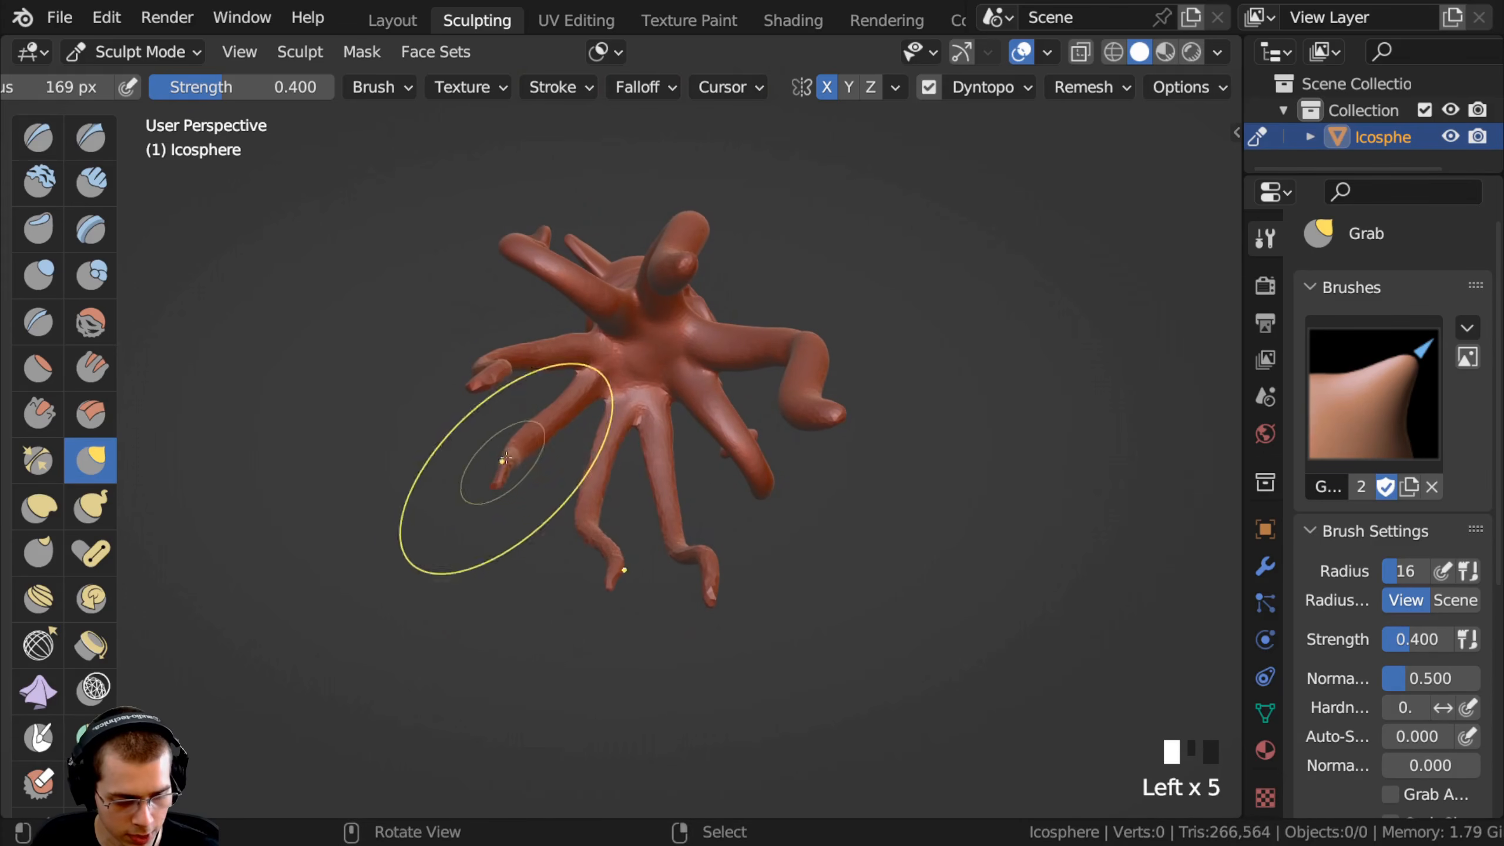
Fine-tune the position of the back tentacles with small Grab strokes and save the file.
middle_drag(524, 444, 658, 466)
drag(651, 301, 649, 304)
mouse_move(648, 304)
middle_down()
mouse_move(634, 332)
mouse_move(671, 409)
middle_up()
drag(671, 409, 666, 412)
mouse_move(666, 412)
middle_down()
mouse_move(521, 391)
mouse_move(537, 379)
middle_up()
mouse_move(537, 372)
ctrl+middle_down()
mouse_move(533, 357)
mouse_move(571, 443)
mouse_move(613, 415)
ctrl+middle_up()
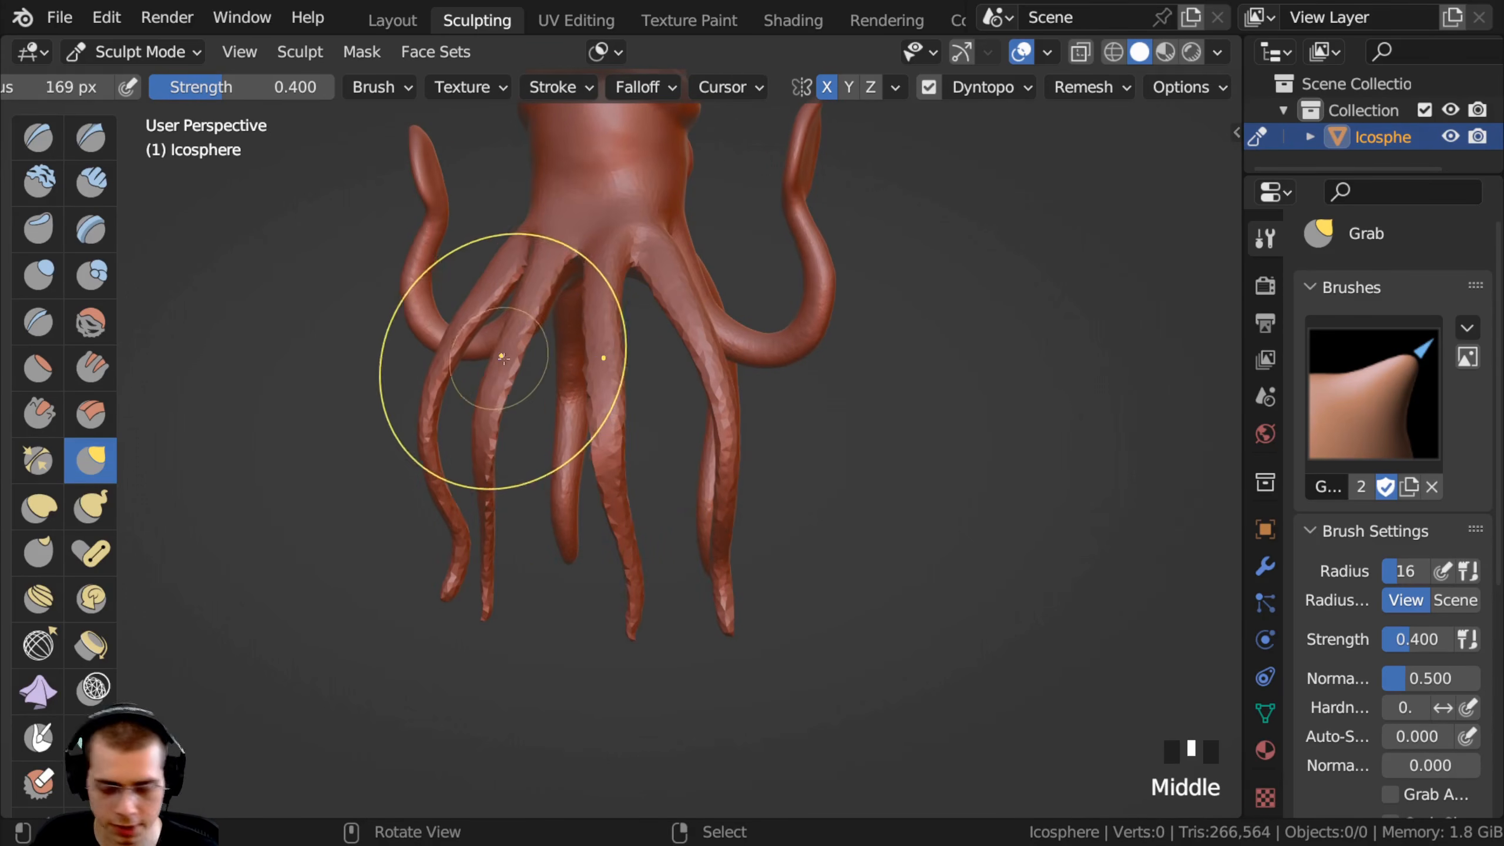
key(ctrl+s)
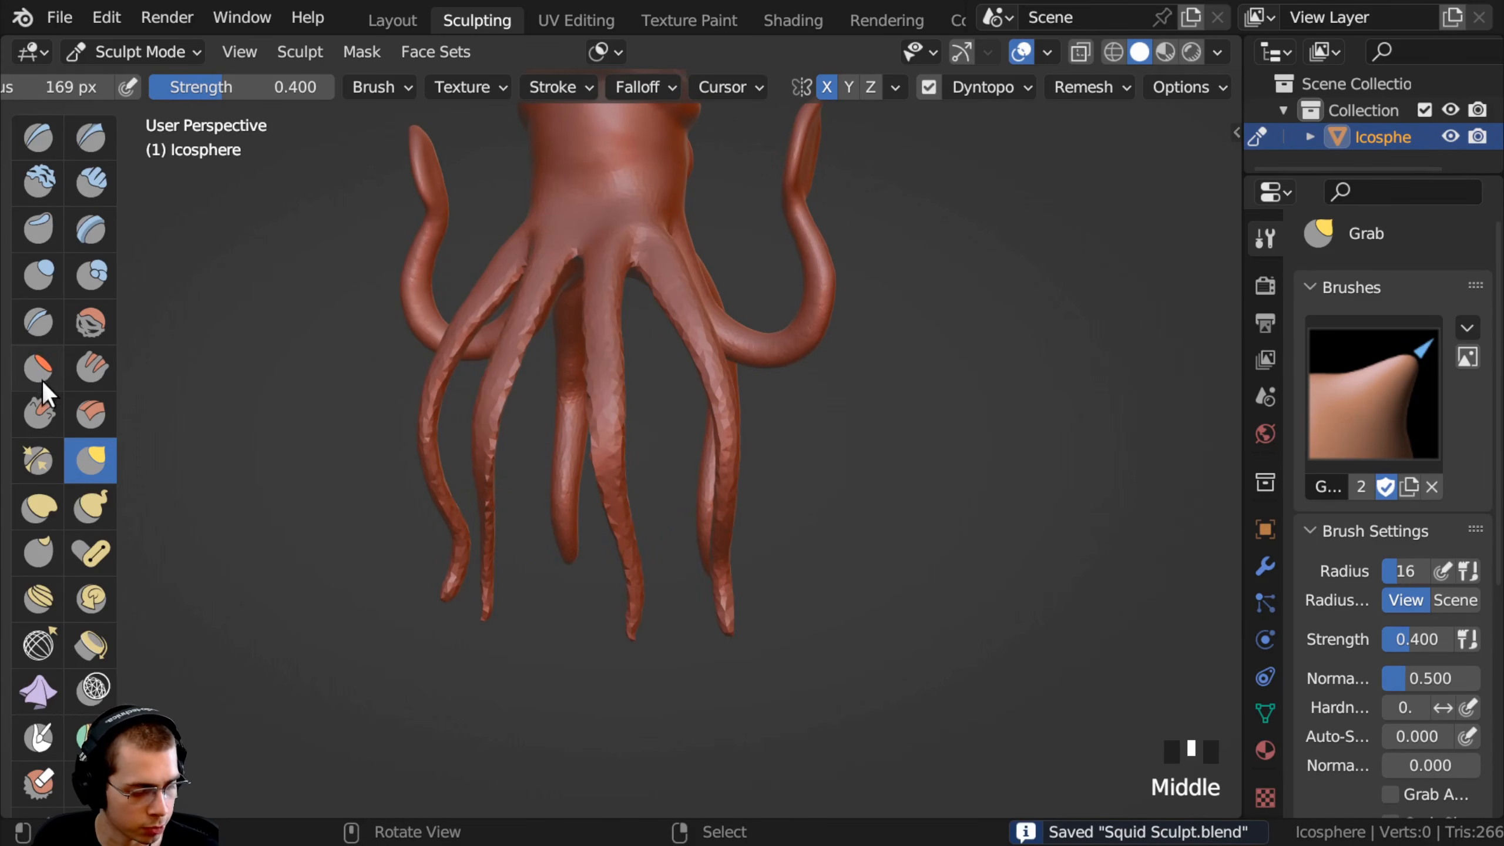
Thicken the inner back tentacles from base to tip with the Inflate brush.
click(40, 272)
mouse_move(409, 302)
middle_down()
mouse_move(451, 308)
mouse_move(604, 262)
middle_up()
mouse_move(604, 262)
mouse_down()
mouse_move(600, 225)
mouse_move(600, 279)
mouse_up()
mouse_move(599, 284)
mouse_down()
mouse_move(604, 407)
mouse_move(596, 353)
mouse_up()
middle_drag(595, 352, 584, 404)
drag(584, 403, 617, 527)
mouse_move(617, 527)
shift+middle_down()
mouse_move(594, 376)
mouse_move(625, 583)
shift+middle_up()
drag(625, 583, 624, 616)
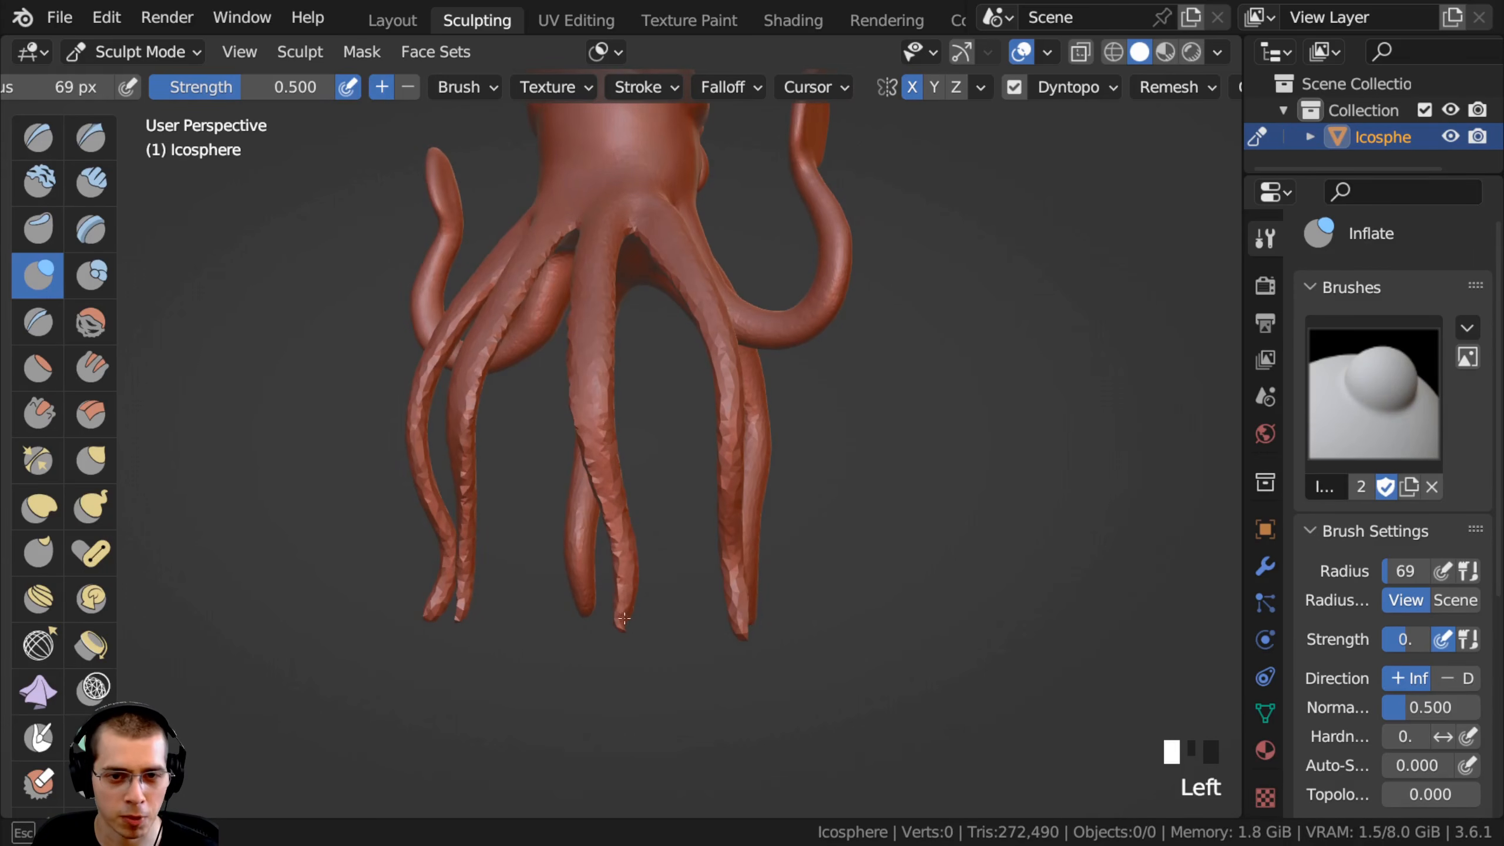
drag(618, 547, 595, 391)
Inflate the upper parts of the back tentacles where they branch from the head.
middle_drag(594, 316, 587, 376)
shift+middle_drag(587, 376, 581, 447)
middle_drag(581, 447, 578, 477)
mouse_move(595, 267)
mouse_down()
mouse_move(600, 251)
mouse_move(598, 270)
mouse_up()
middle_drag(598, 270, 643, 249)
drag(643, 250, 643, 278)
middle_drag(643, 278, 634, 306)
drag(634, 305, 636, 438)
Inflate the lower half and tip of the outer back tentacles to even out their thickness.
shift+middle_drag(636, 462, 629, 424)
mouse_move(629, 423)
mouse_down()
mouse_move(622, 414)
mouse_move(650, 510)
mouse_up()
middle_drag(650, 511, 618, 395)
drag(617, 409, 646, 533)
drag(645, 542, 643, 568)
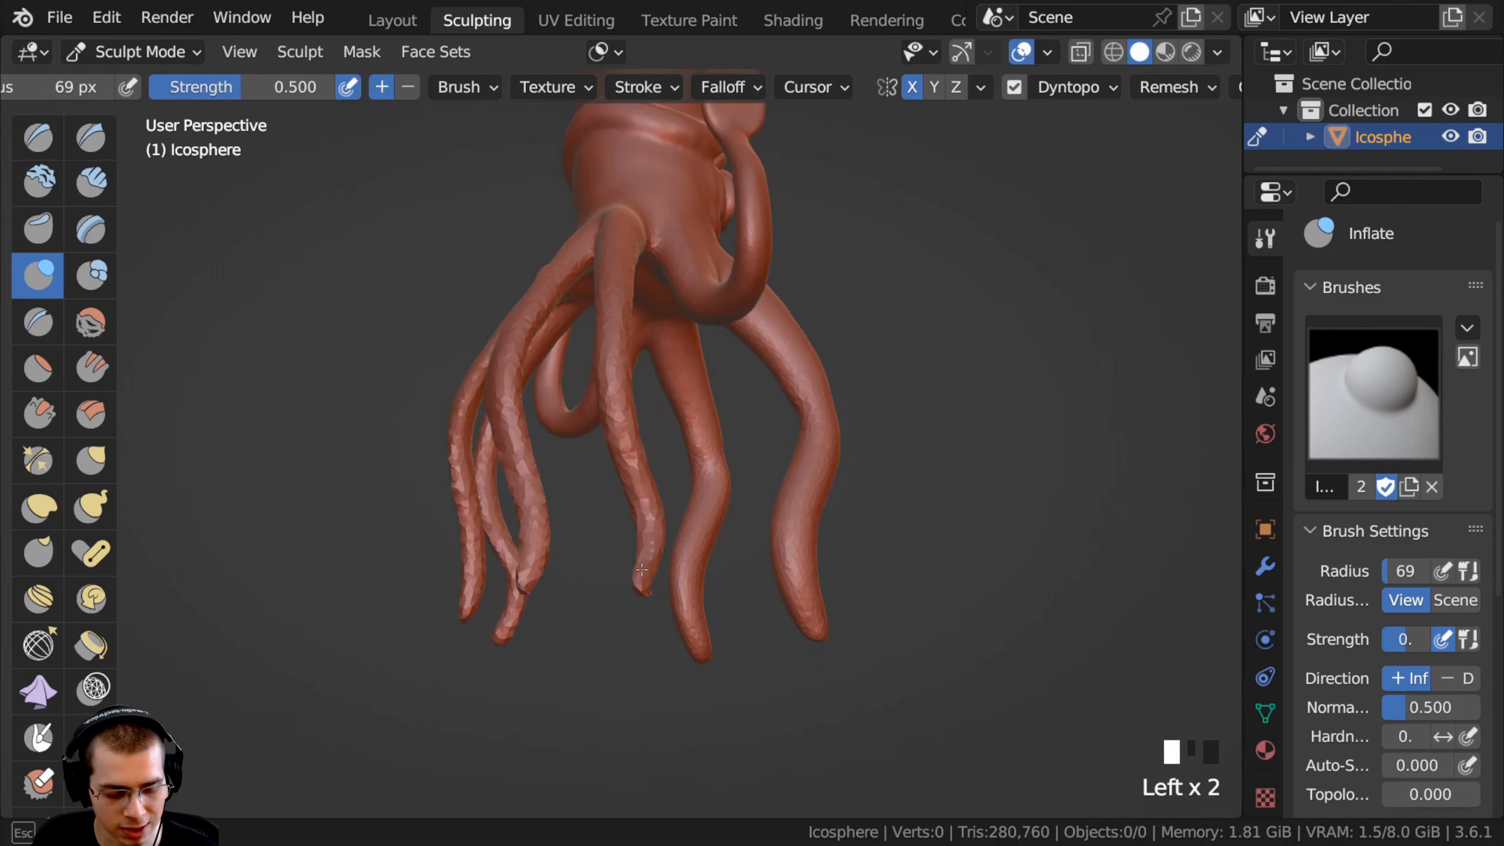
drag(652, 516, 650, 534)
Inflate the underside and inner faces of the back tentacles with long strokes down to the tips.
drag(677, 332, 684, 435)
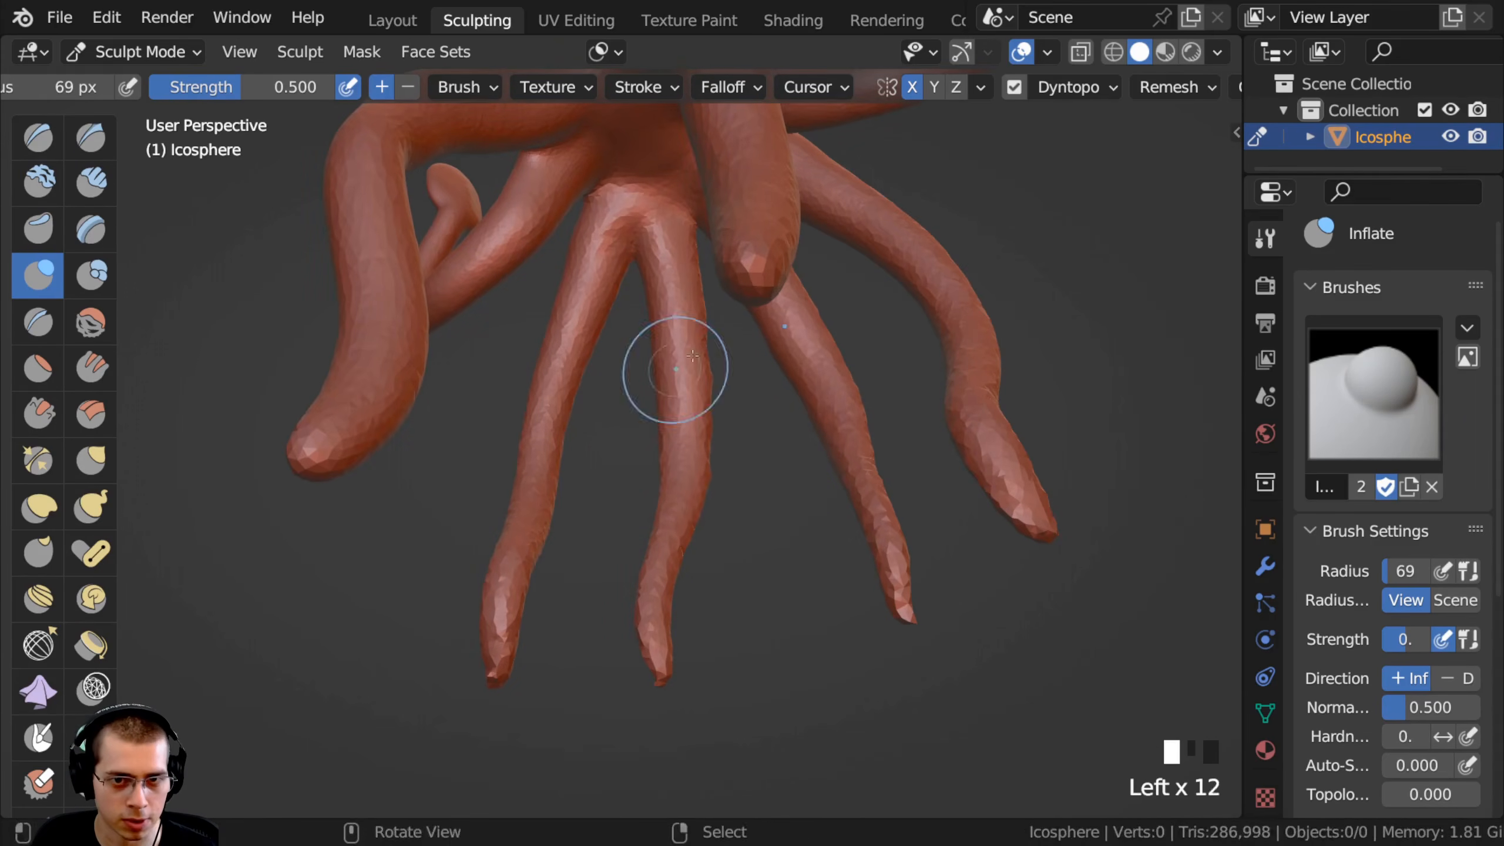
drag(683, 450, 658, 571)
drag(654, 592, 652, 619)
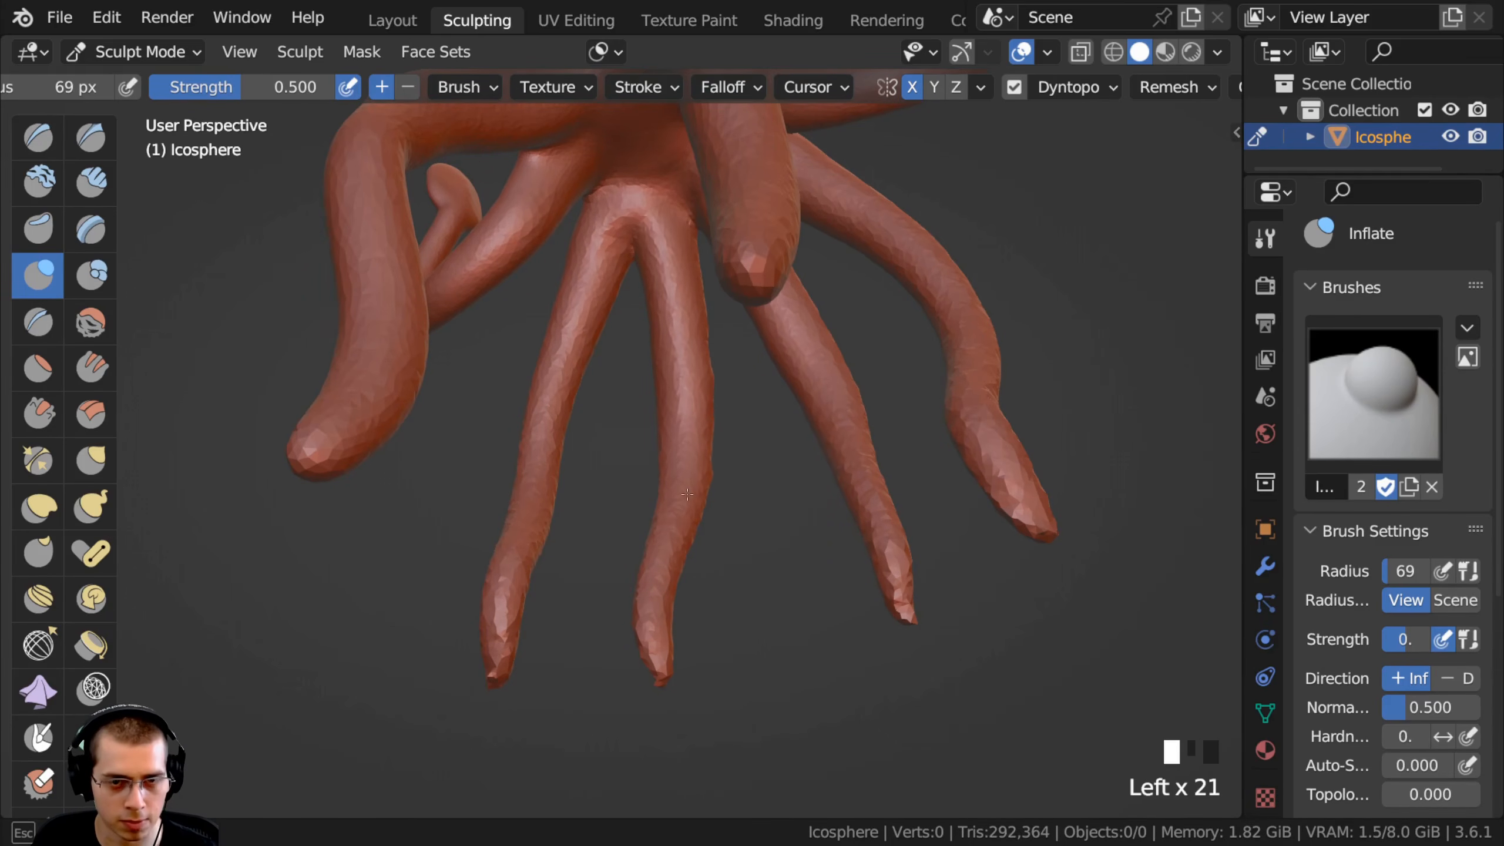
drag(687, 374, 684, 409)
mouse_move(684, 409)
middle_down()
mouse_move(638, 453)
mouse_move(582, 346)
mouse_move(514, 411)
middle_up()
drag(598, 410, 601, 435)
drag(595, 389, 618, 551)
Smooth the rough surface of an inner back tentacle from its tip up to its base.
mouse_move(574, 275)
middle_down()
mouse_move(585, 440)
mouse_move(598, 379)
middle_up()
ctrl+middle_drag(592, 361, 583, 267)
middle_drag(623, 555, 616, 397)
shift+drag(619, 382, 616, 356)
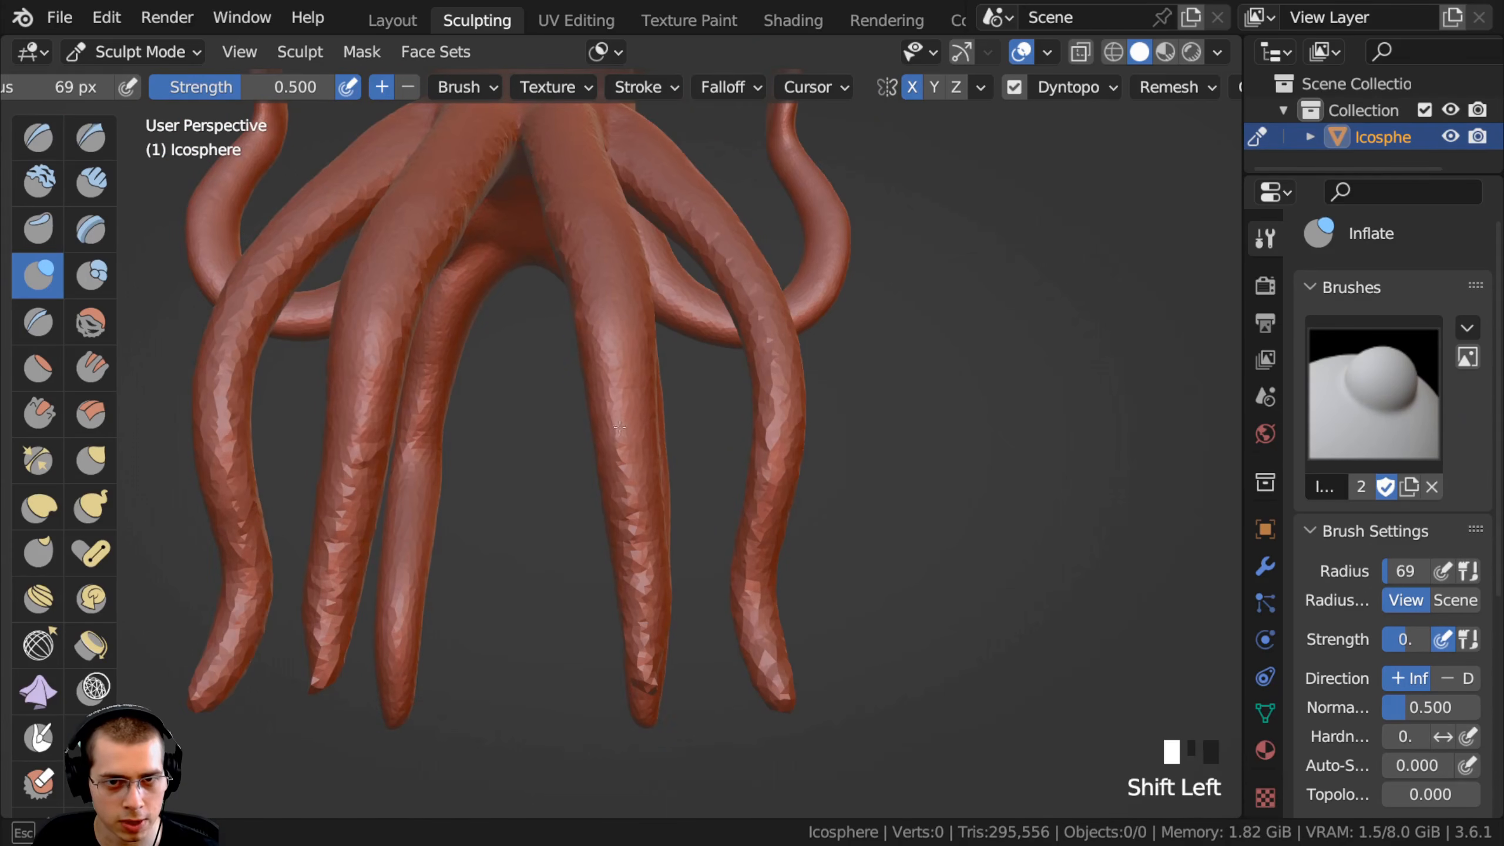
shift+drag(641, 559, 649, 688)
shift+drag(633, 587, 651, 687)
shift+drag(633, 465, 593, 296)
middle_drag(582, 255, 604, 338)
shift+middle_drag(606, 379, 614, 416)
Smooth the remaining back tentacles along their full length, including where they join the head.
shift+drag(614, 415, 533, 190)
shift+middle_drag(521, 126, 522, 180)
shift+drag(522, 184, 518, 223)
mouse_move(519, 223)
middle_down()
mouse_move(553, 207)
mouse_move(604, 231)
middle_up()
shift+drag(616, 240, 769, 439)
mouse_move(669, 236)
shift+mouse_down()
mouse_move(699, 267)
mouse_move(769, 570)
shift+mouse_up()
shift+middle_drag(767, 570, 710, 369)
shift+drag(689, 255, 704, 612)
Smooth the undersides of the back tentacles with long strokes viewed from below.
mouse_move(704, 611)
middle_down()
mouse_move(356, 446)
mouse_move(544, 559)
mouse_move(521, 539)
middle_up()
middle_drag(521, 540, 489, 504)
shift+drag(530, 582, 556, 462)
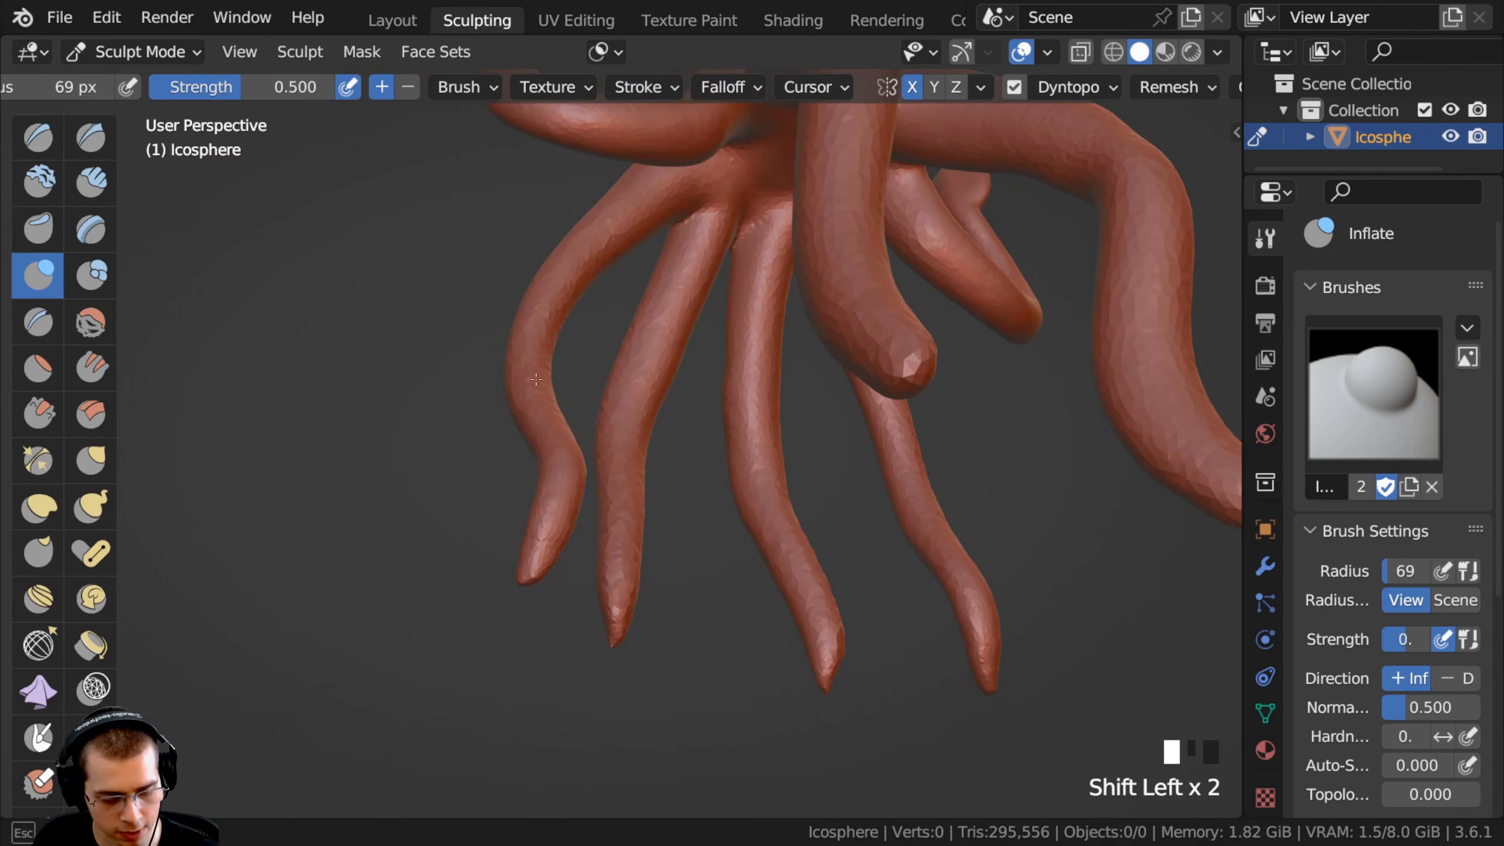
shift+middle_drag(561, 403, 543, 451)
mouse_move(581, 231)
shift+mouse_down()
mouse_move(515, 379)
mouse_move(529, 471)
shift+mouse_up()
middle_drag(528, 472, 669, 474)
Set the Inflate brush radius to 85 px and thicken the upper sections of the back tentacles.
mouse_move(669, 475)
ctrl+middle_down()
mouse_move(681, 575)
mouse_move(649, 517)
mouse_move(569, 504)
ctrl+middle_up()
key(f)
drag(664, 267, 675, 403)
middle_drag(675, 403, 598, 415)
drag(598, 522, 598, 231)
middle_drag(675, 208, 604, 213)
drag(572, 213, 621, 204)
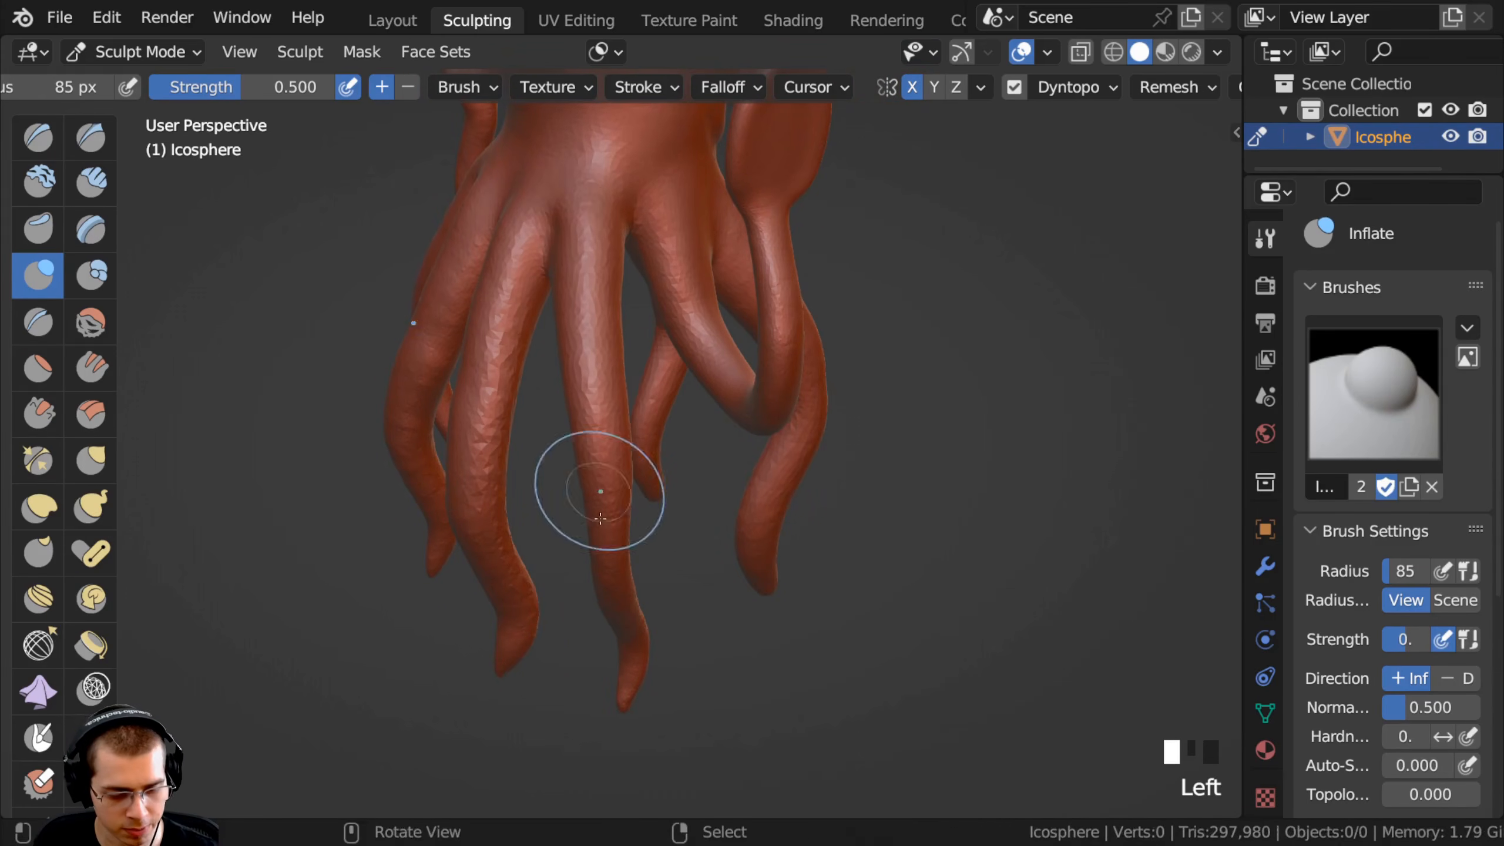
Inflate the middle and lower sections of the back tentacles to make them fuller.
middle_drag(601, 515, 601, 432)
drag(600, 331, 602, 414)
drag(610, 472, 615, 503)
middle_drag(614, 503, 621, 409)
drag(620, 409, 632, 474)
middle_drag(632, 474, 668, 533)
mouse_move(668, 534)
ctrl+middle_down()
mouse_move(668, 574)
mouse_move(561, 544)
mouse_move(549, 380)
ctrl+middle_up()
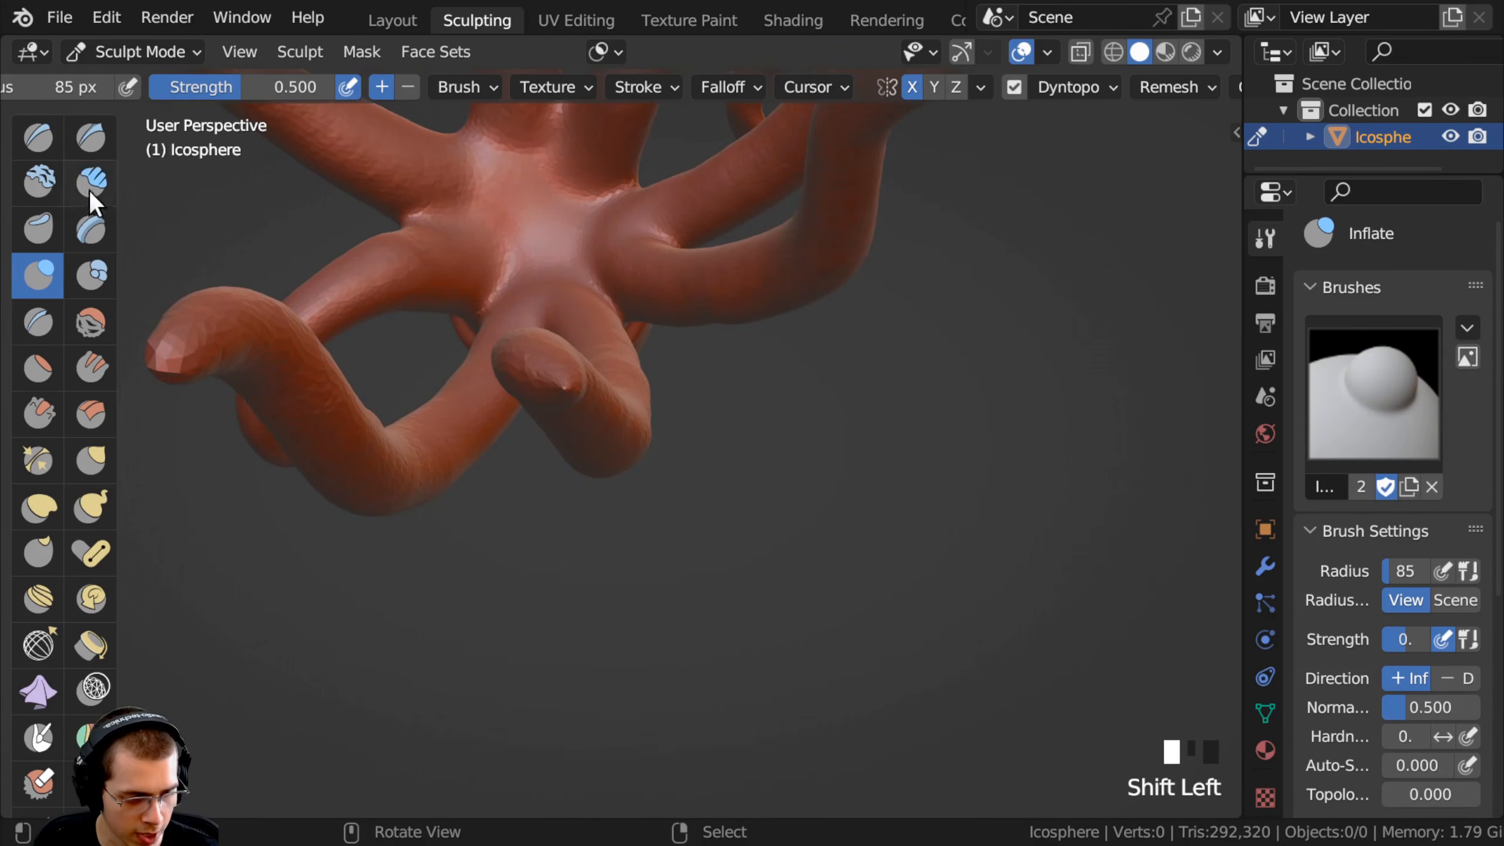
Build up the tentacle tips with the Draw brush and smooth them.
click(41, 144)
mouse_move(527, 376)
middle_down()
mouse_move(524, 435)
mouse_move(524, 392)
middle_up()
mouse_move(539, 379)
mouse_down()
mouse_move(527, 400)
mouse_move(515, 385)
mouse_up()
middle_drag(465, 392, 477, 476)
middle_drag(529, 429, 604, 470)
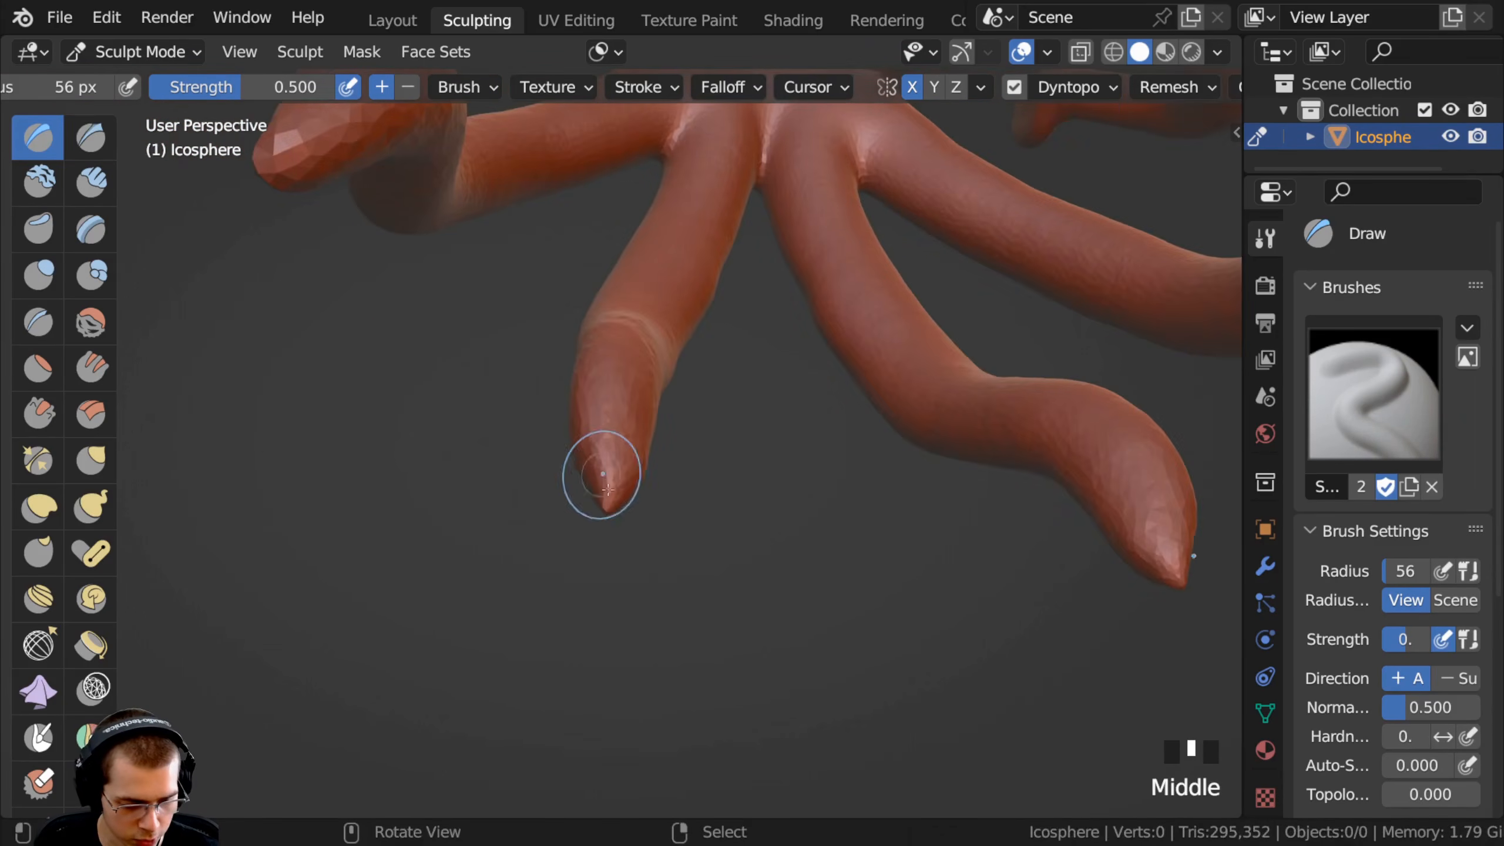
drag(604, 471, 624, 497)
middle_drag(625, 497, 648, 463)
drag(648, 464, 653, 435)
mouse_move(654, 435)
middle_down()
mouse_move(470, 436)
mouse_move(460, 527)
mouse_move(533, 617)
mouse_move(497, 471)
mouse_move(402, 423)
mouse_move(588, 447)
mouse_move(463, 441)
mouse_move(565, 471)
mouse_move(561, 441)
mouse_move(568, 487)
mouse_move(531, 531)
middle_up()
click(549, 636)
shift+click(582, 454)
Reposition the tentacle ends with the Grab brush to refine their bends.
mouse_move(582, 454)
ctrl+middle_down()
mouse_move(537, 353)
mouse_move(447, 578)
mouse_move(516, 427)
mouse_move(329, 453)
mouse_move(423, 504)
mouse_move(271, 526)
mouse_move(695, 480)
mouse_move(481, 425)
mouse_move(562, 421)
mouse_move(621, 443)
mouse_move(692, 363)
ctrl+middle_up()
key(g)
drag(684, 370, 724, 396)
middle_drag(720, 397, 221, 421)
middle_drag(657, 474, 551, 544)
drag(551, 546, 541, 527)
drag(544, 524, 538, 515)
drag(542, 515, 537, 487)
mouse_move(537, 488)
middle_down()
mouse_move(712, 453)
mouse_move(443, 497)
mouse_move(516, 336)
mouse_move(487, 349)
mouse_move(482, 389)
middle_up()
Switch to the Clay Strips brush, turn off X mirror symmetry, and save the file.
key(c)
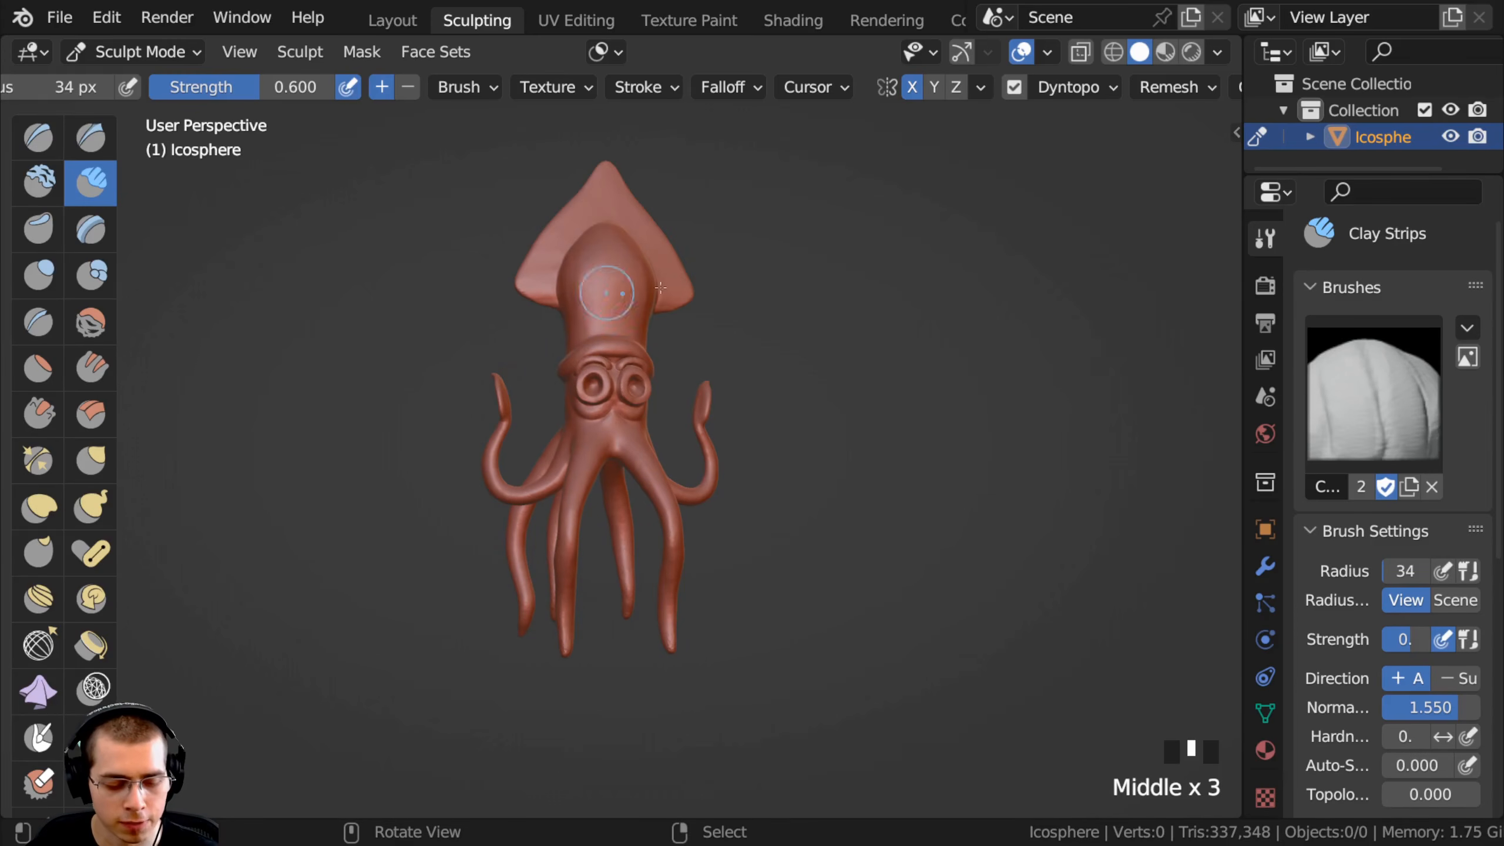
middle_drag(610, 384, 606, 458)
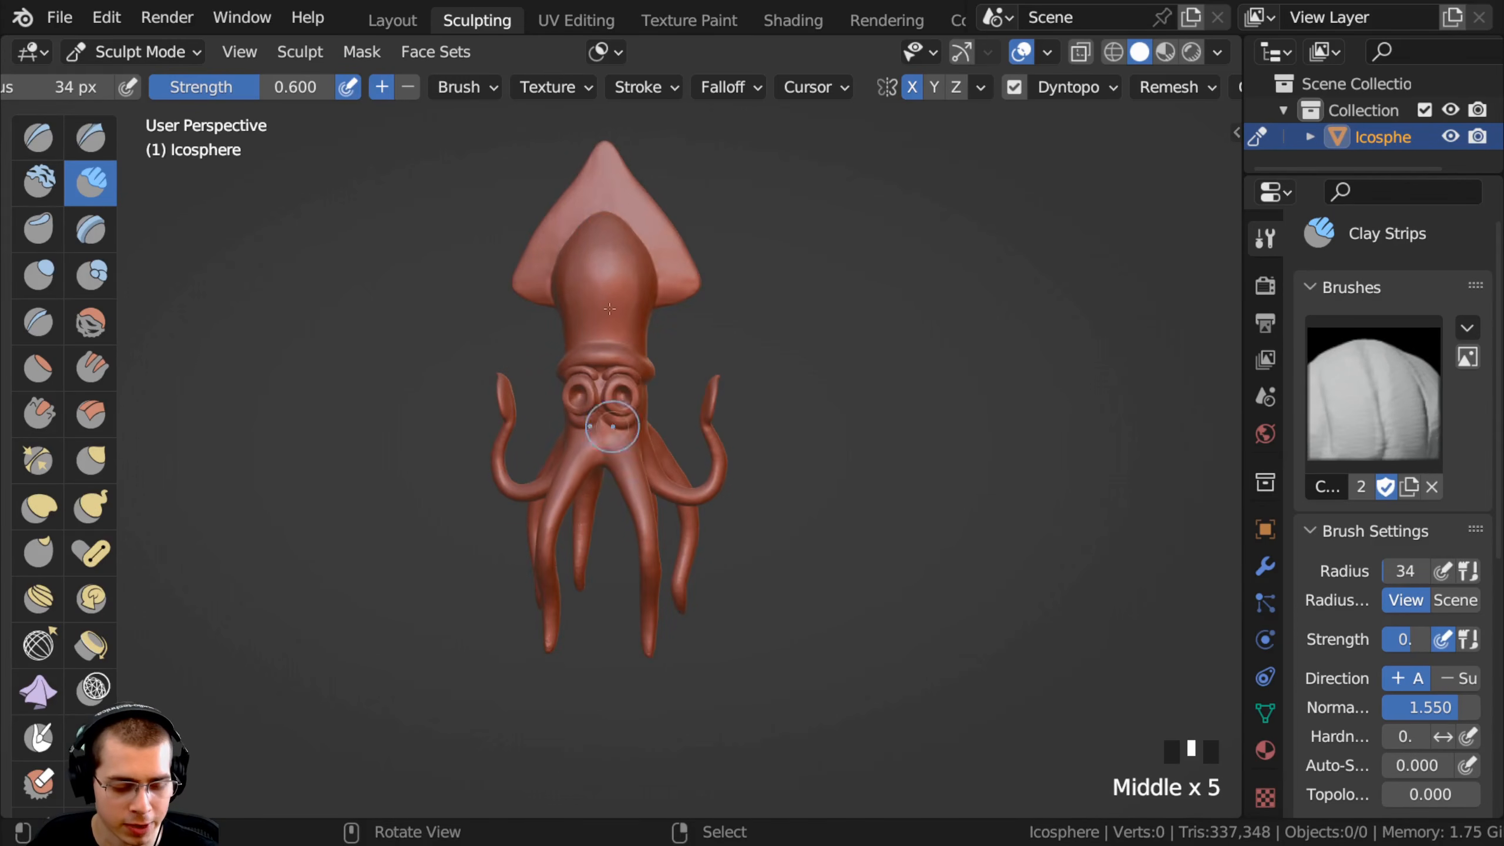
middle_drag(554, 255, 523, 541)
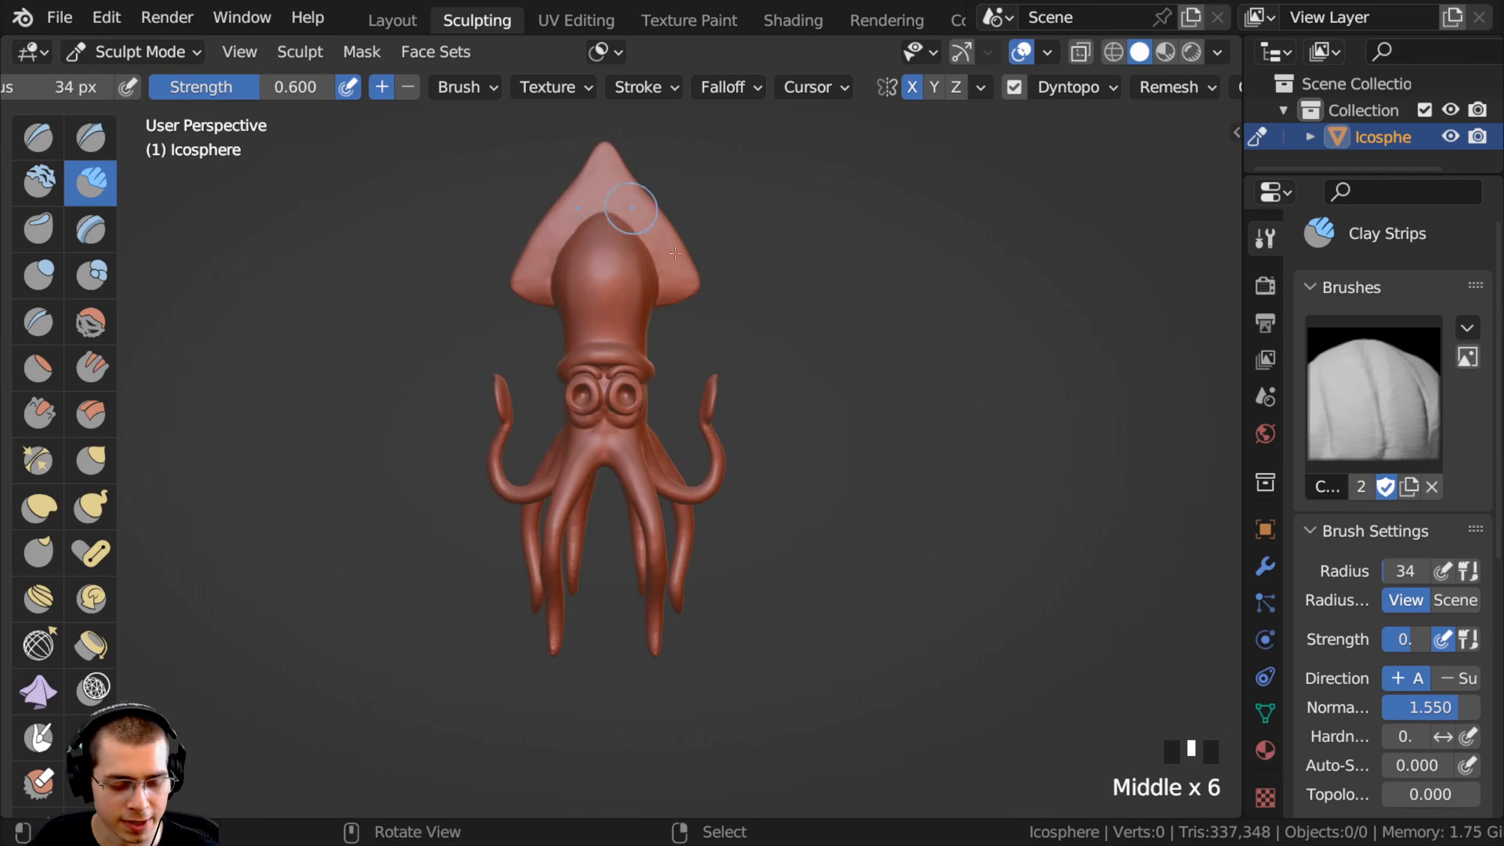
click(912, 90)
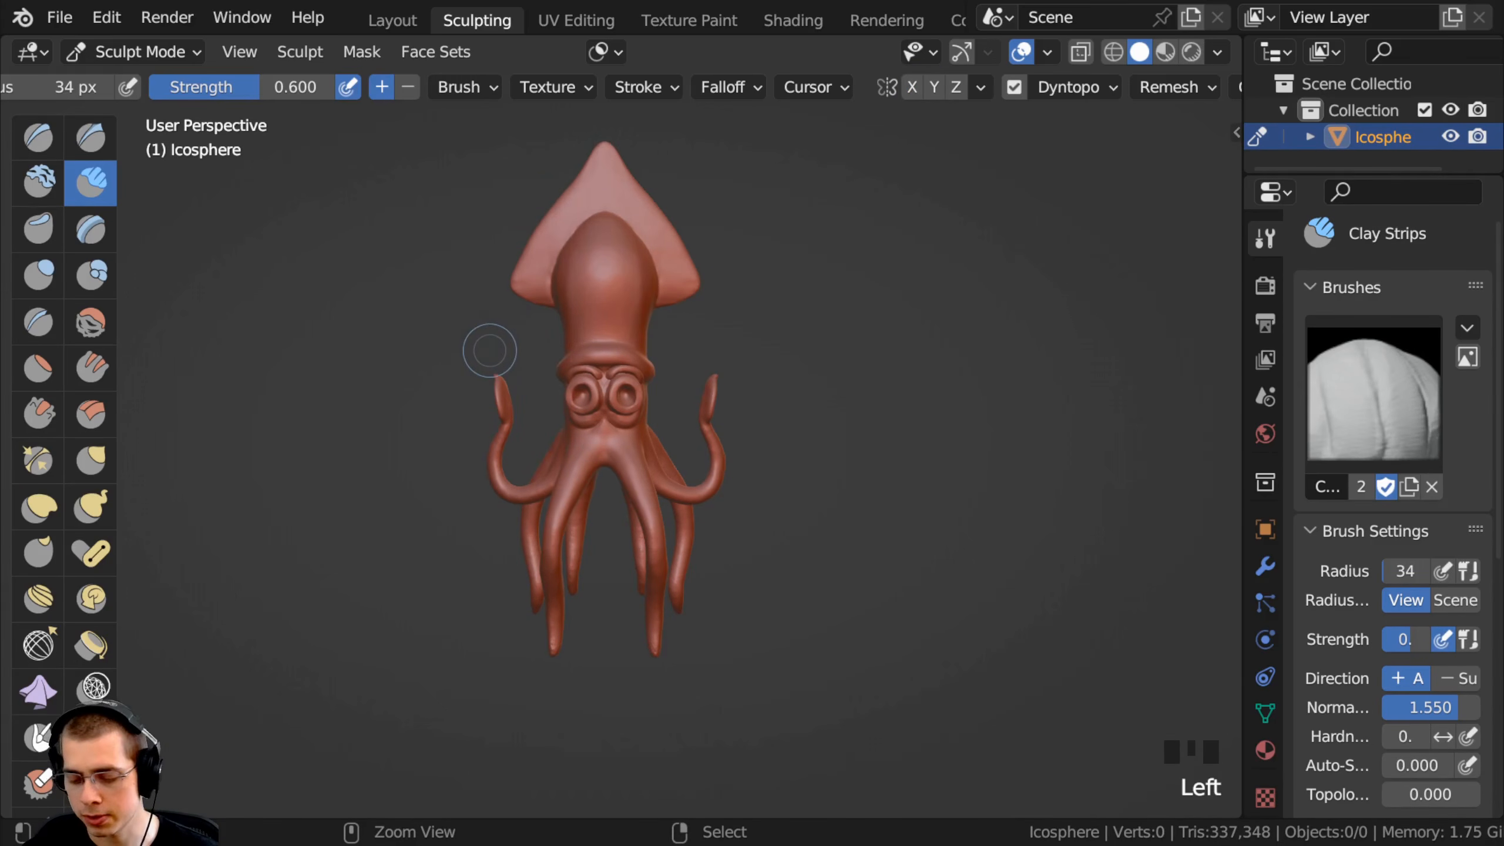
key(ctrl+s)
Set the Clay Strips radius to 24 px and carve a small pit into the front of the mantle in subtract mode.
mouse_move(517, 292)
middle_down()
mouse_move(578, 336)
mouse_move(588, 252)
mouse_move(615, 387)
mouse_move(621, 367)
mouse_move(563, 394)
middle_up()
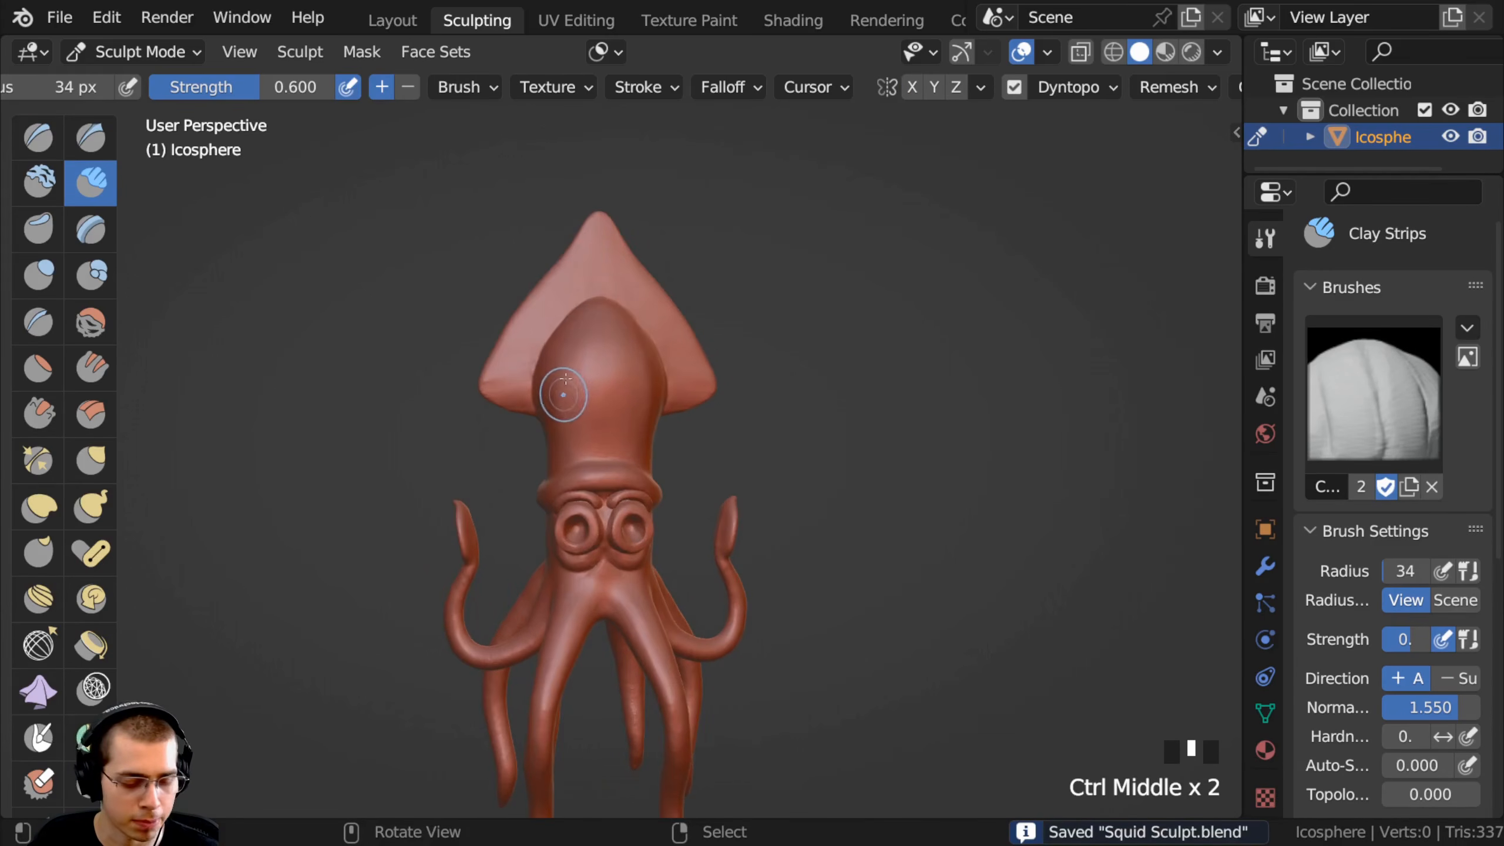
middle_drag(476, 299, 119, 208)
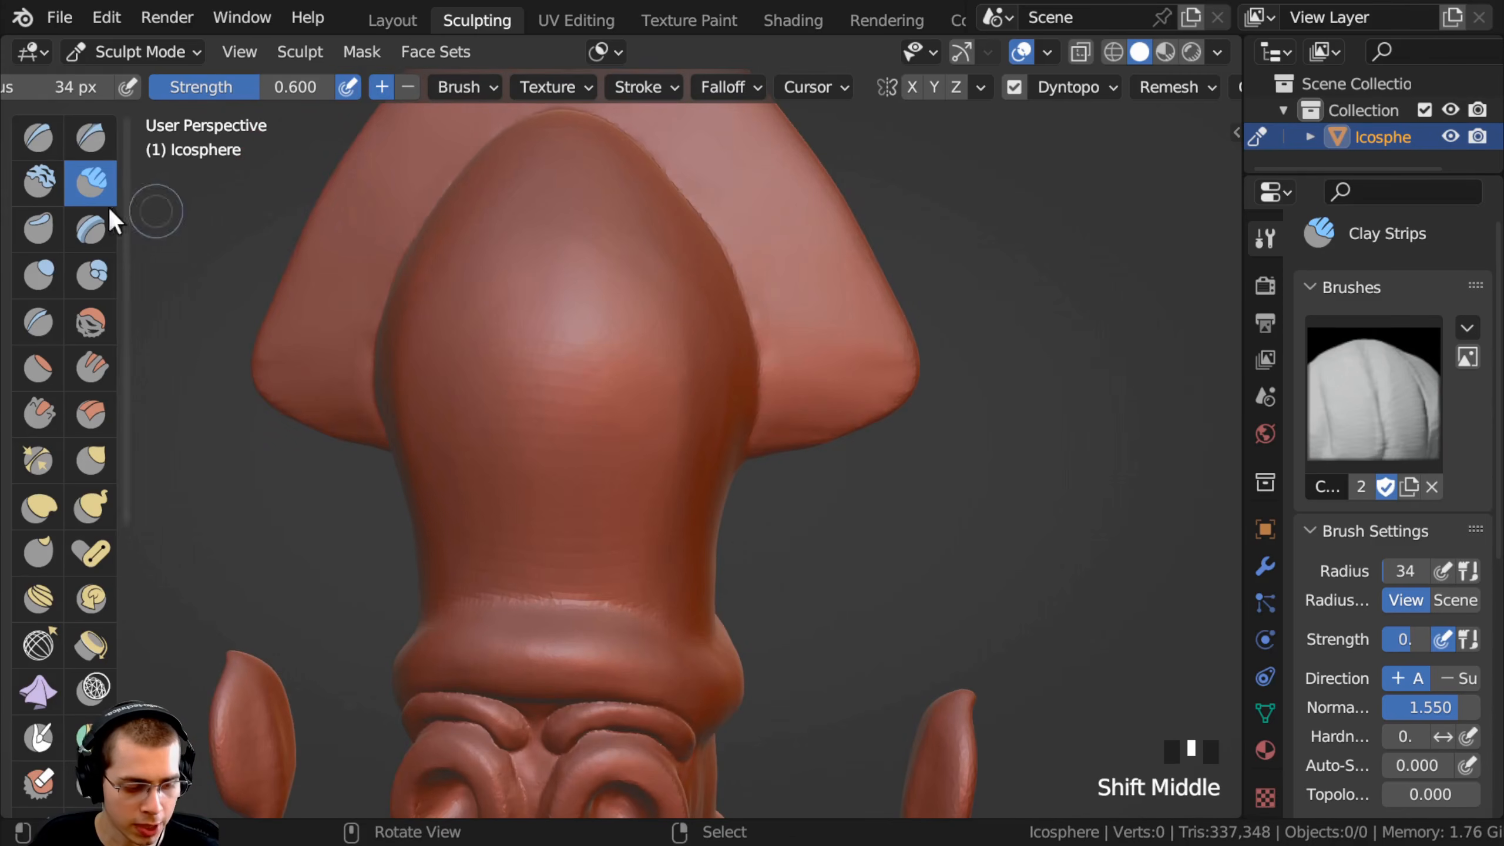
ctrl+middle_drag(284, 200, 567, 317)
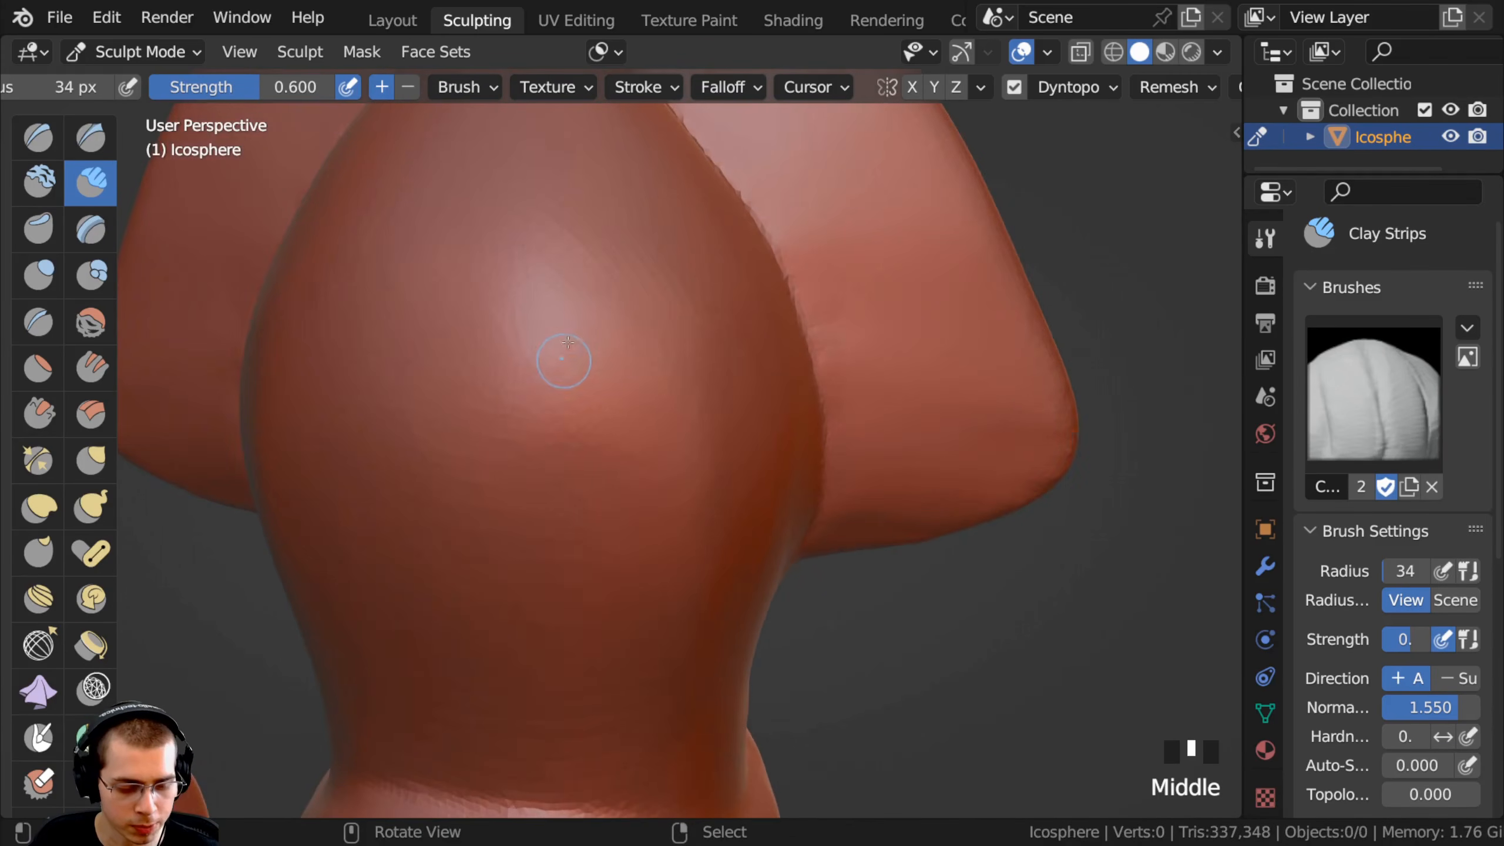
key(f)
click(551, 303)
ctrl+middle_drag(547, 302, 554, 262)
ctrl+click(581, 297)
ctrl+click(580, 298)
ctrl+click(581, 298)
ctrl+drag(582, 298, 586, 329)
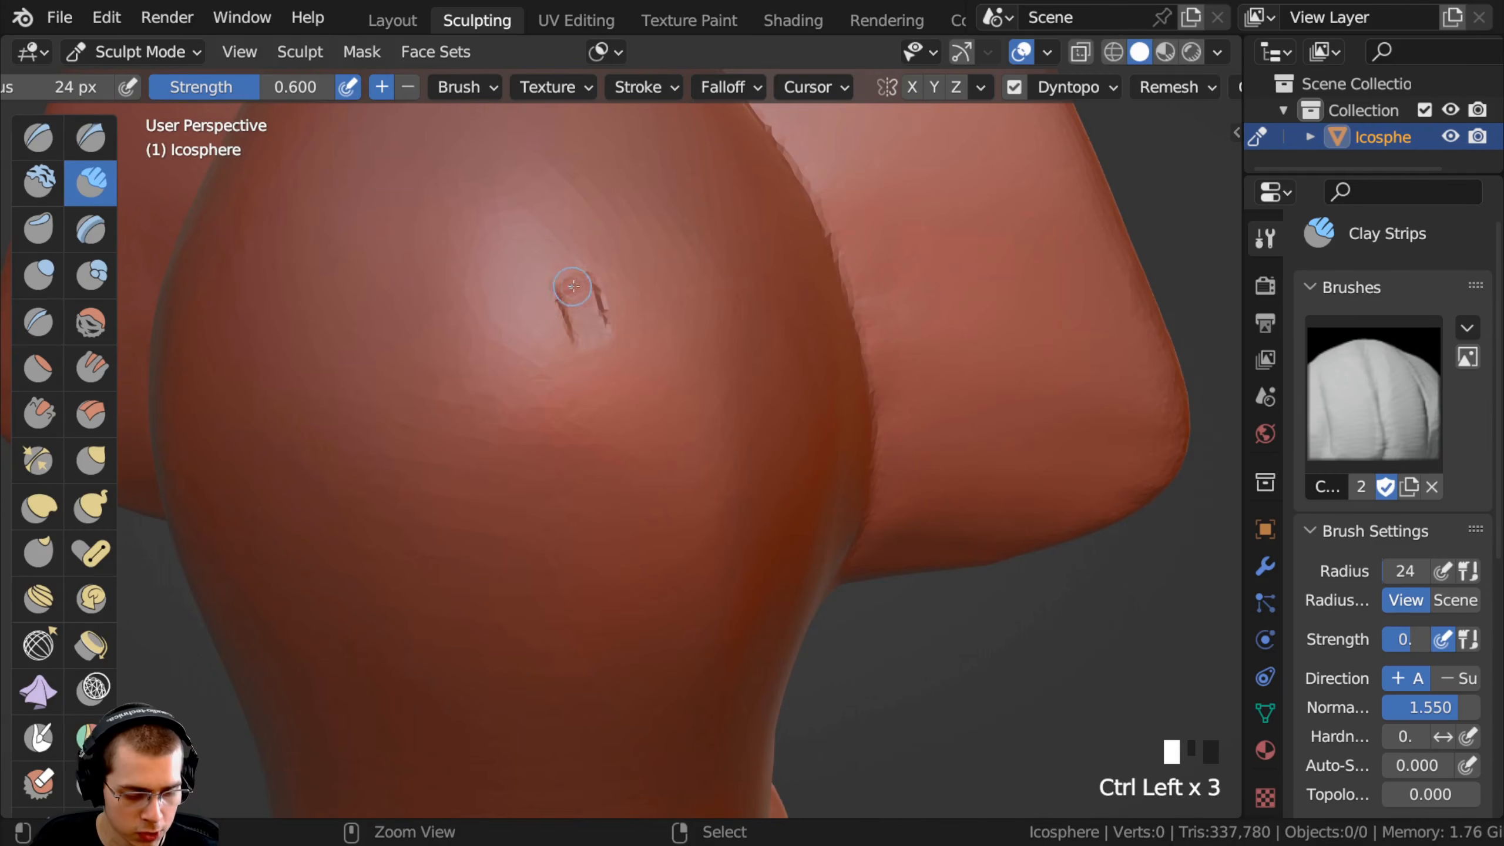
Carve around the pit on the mantle with subtractive Clay Strips strokes to widen it into a round crater.
ctrl+middle_drag(578, 302, 575, 264)
ctrl+drag(569, 252, 535, 243)
ctrl+middle_drag(533, 252, 539, 289)
ctrl+drag(545, 288, 525, 306)
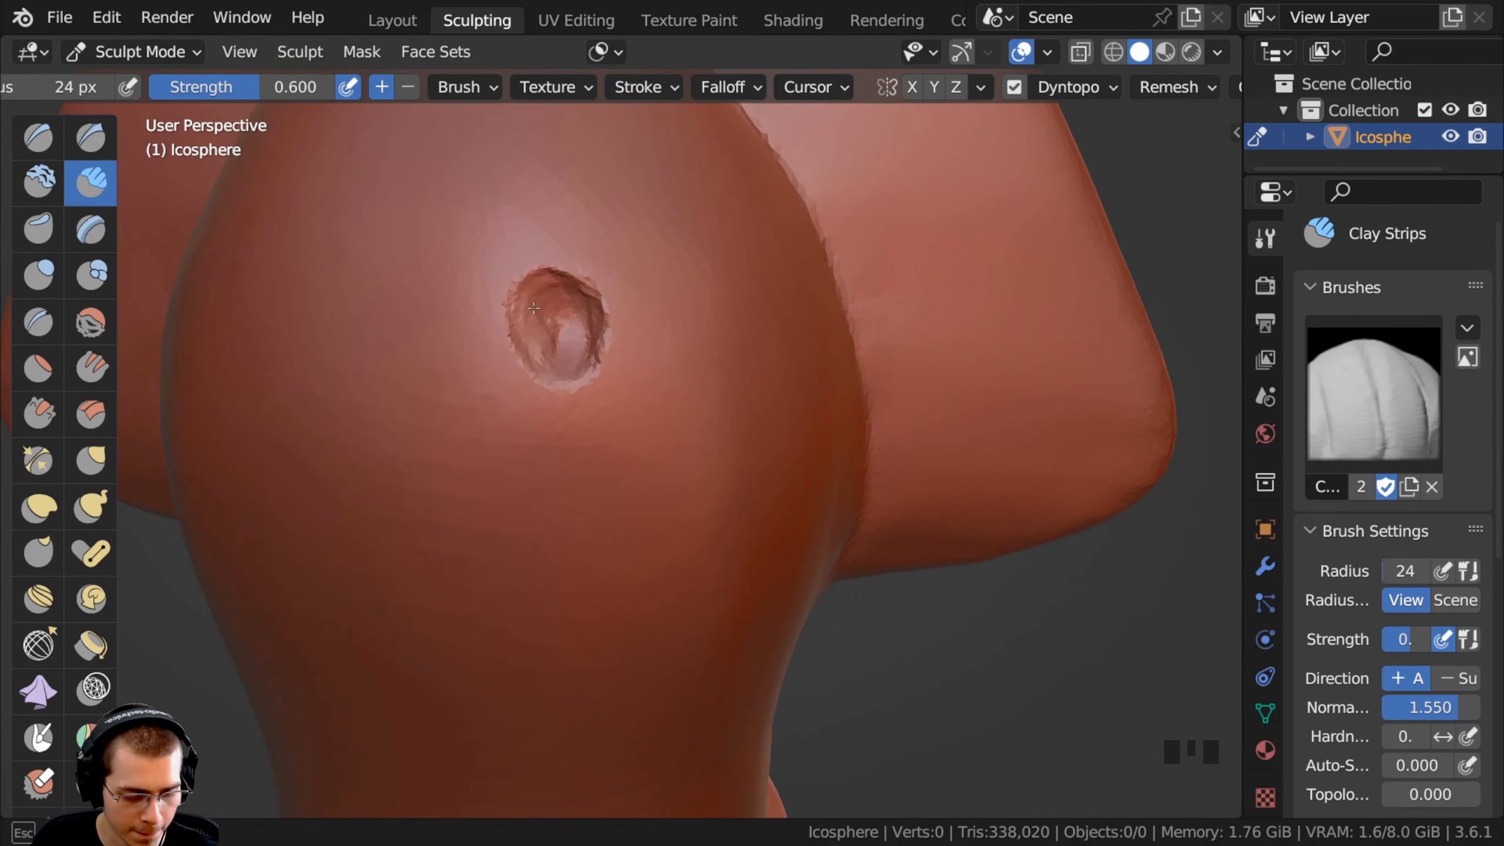
ctrl+middle_drag(533, 306, 536, 297)
Smooth the crater on the front of the mantle and deepen its interior with subtractive Clay Strips strokes.
shift+click(604, 370)
mouse_move(598, 372)
shift+mouse_down()
mouse_move(488, 324)
mouse_move(504, 291)
shift+mouse_up()
ctrl+middle_drag(504, 291, 501, 218)
ctrl+drag(514, 216, 487, 261)
mouse_move(486, 261)
ctrl+mouse_down()
mouse_move(504, 324)
mouse_move(569, 320)
ctrl+mouse_up()
mouse_move(569, 320)
ctrl+mouse_down()
mouse_move(551, 228)
mouse_move(530, 299)
mouse_move(516, 293)
ctrl+mouse_up()
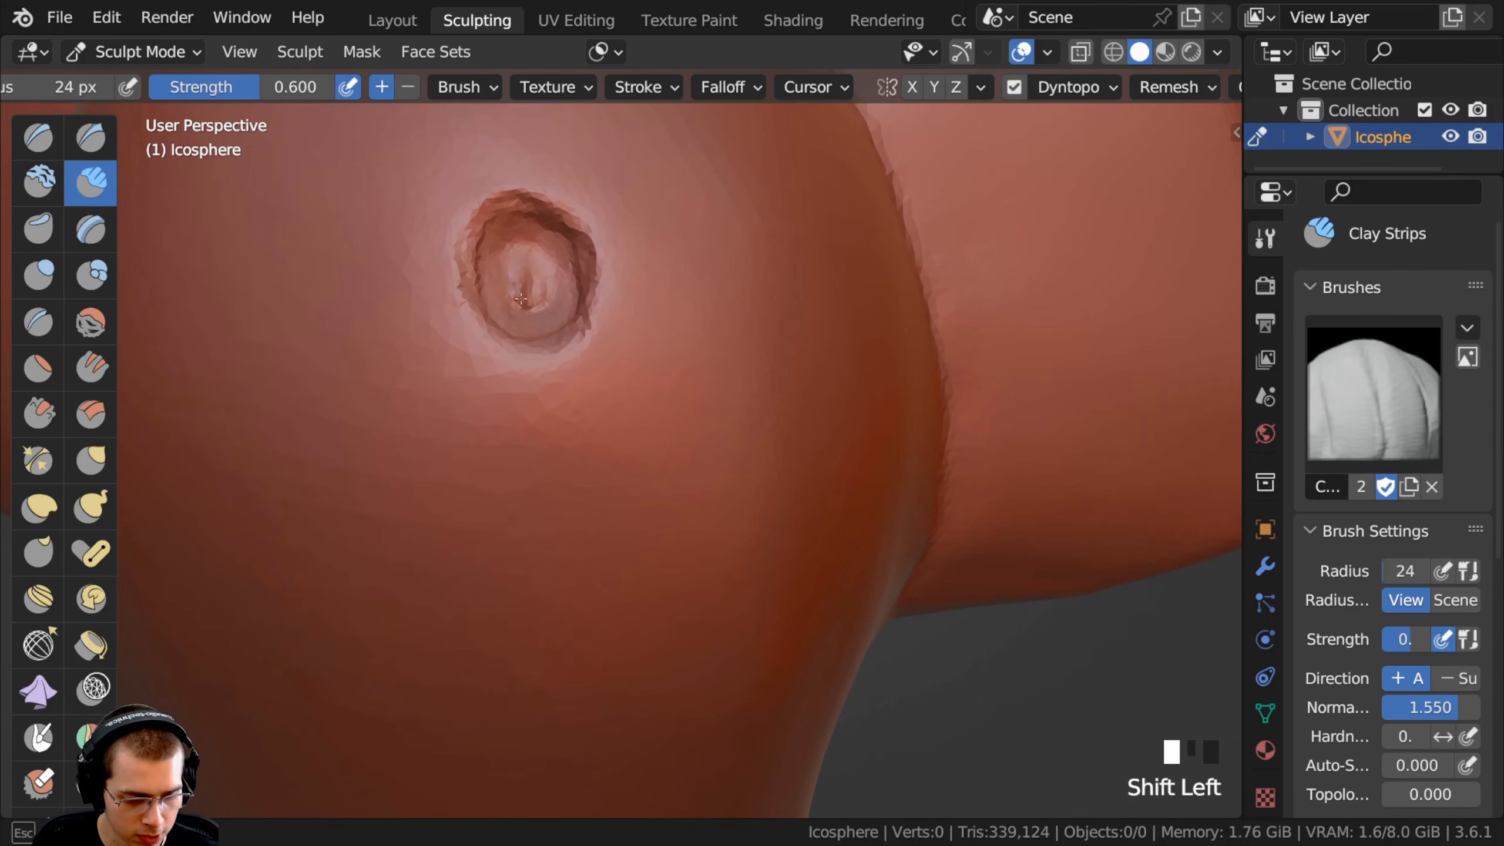
shift+drag(503, 228, 595, 325)
Carve a smaller pit into the mantle just below the large crater and smooth its edges.
ctrl+middle_drag(448, 223, 502, 421)
mouse_move(542, 341)
ctrl+middle_down()
mouse_move(521, 330)
mouse_move(554, 306)
mouse_move(503, 216)
ctrl+middle_up()
ctrl+drag(504, 216, 509, 224)
shift+middle_drag(509, 224, 515, 299)
mouse_move(516, 299)
ctrl+mouse_down()
mouse_move(500, 284)
mouse_move(520, 293)
ctrl+mouse_up()
ctrl+middle_drag(520, 293, 544, 350)
ctrl+drag(636, 428, 644, 436)
scroll(641, 433, down, 3)
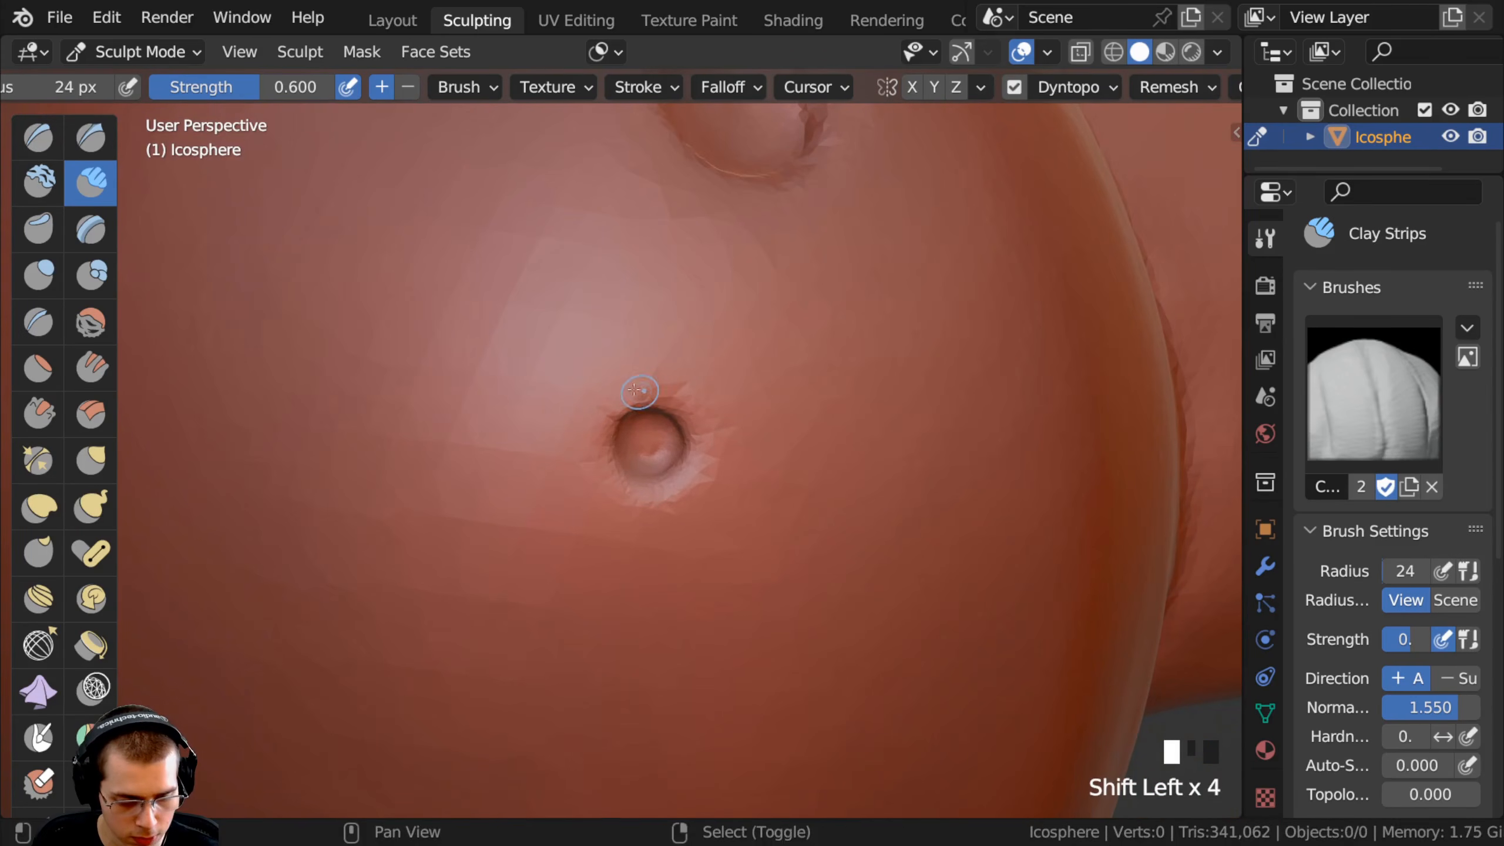
Build up soft raised rims around the two mantle craters with additive Clay Strips strokes and smooth them.
drag(648, 504, 651, 374)
ctrl+middle_drag(652, 373, 586, 403)
drag(562, 370, 588, 405)
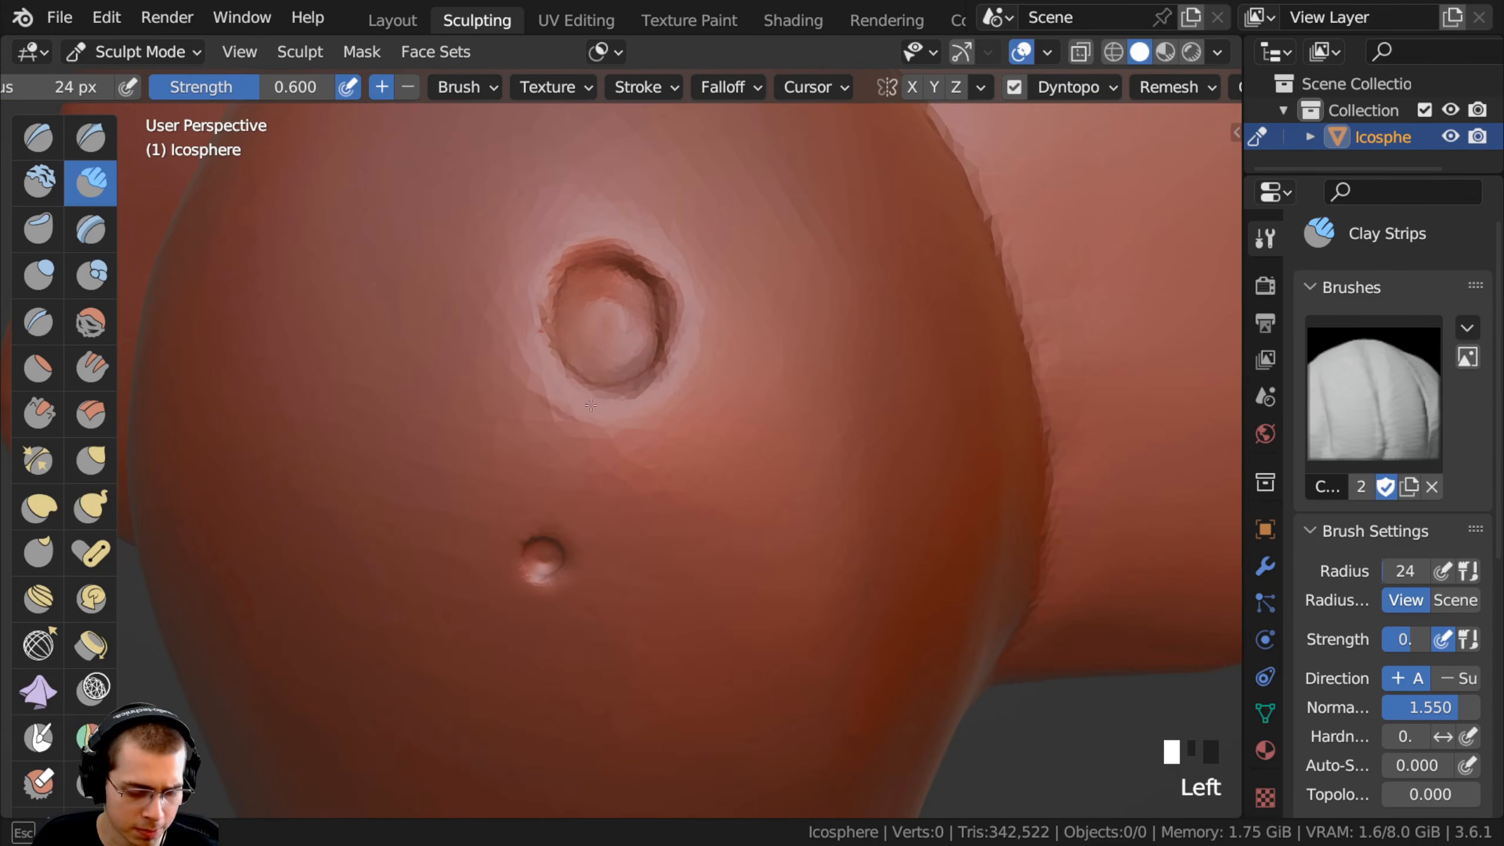
mouse_move(531, 283)
mouse_down()
mouse_move(527, 374)
mouse_move(533, 332)
mouse_move(569, 403)
mouse_move(698, 344)
mouse_move(620, 231)
mouse_up()
shift+drag(527, 271, 662, 229)
mouse_move(662, 229)
ctrl+middle_down()
mouse_move(581, 332)
mouse_move(498, 363)
mouse_move(526, 402)
ctrl+middle_up()
shift+middle_drag(572, 464, 576, 373)
ctrl+middle_drag(576, 373, 550, 430)
middle_drag(550, 430, 509, 385)
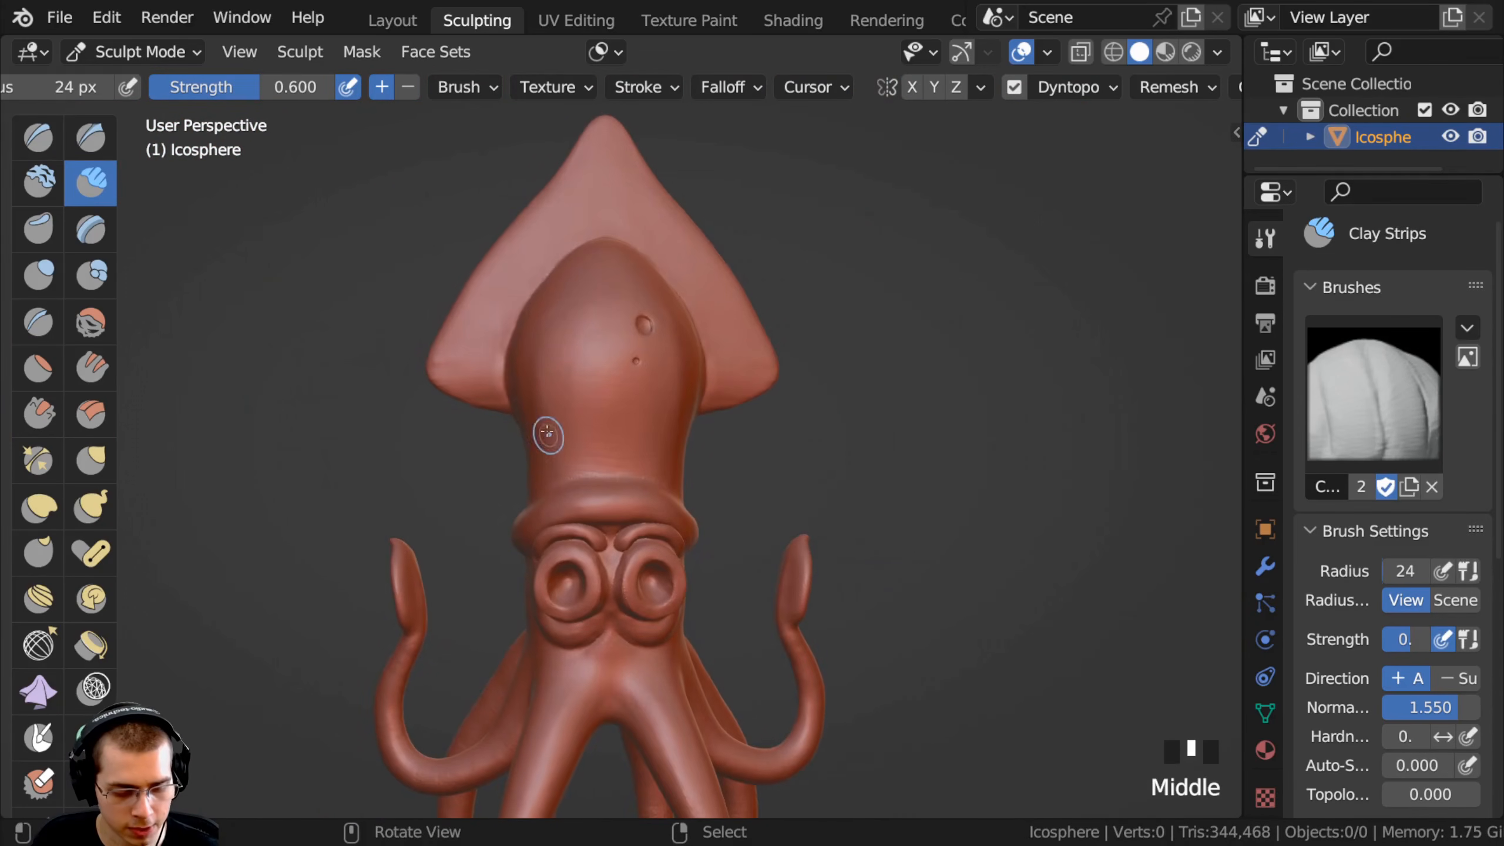
Carve another crater into the opposite side of the mantle, lower than the first two, using subtractive Clay Strips strokes.
ctrl+middle_drag(571, 453, 575, 528)
mouse_move(574, 528)
middle_down()
mouse_move(571, 470)
mouse_move(519, 404)
mouse_move(512, 292)
mouse_move(588, 397)
mouse_move(620, 338)
middle_up()
mouse_move(620, 338)
ctrl+mouse_down()
mouse_move(608, 375)
mouse_move(622, 339)
mouse_move(664, 412)
mouse_move(668, 391)
ctrl+mouse_up()
ctrl+drag(638, 362, 652, 358)
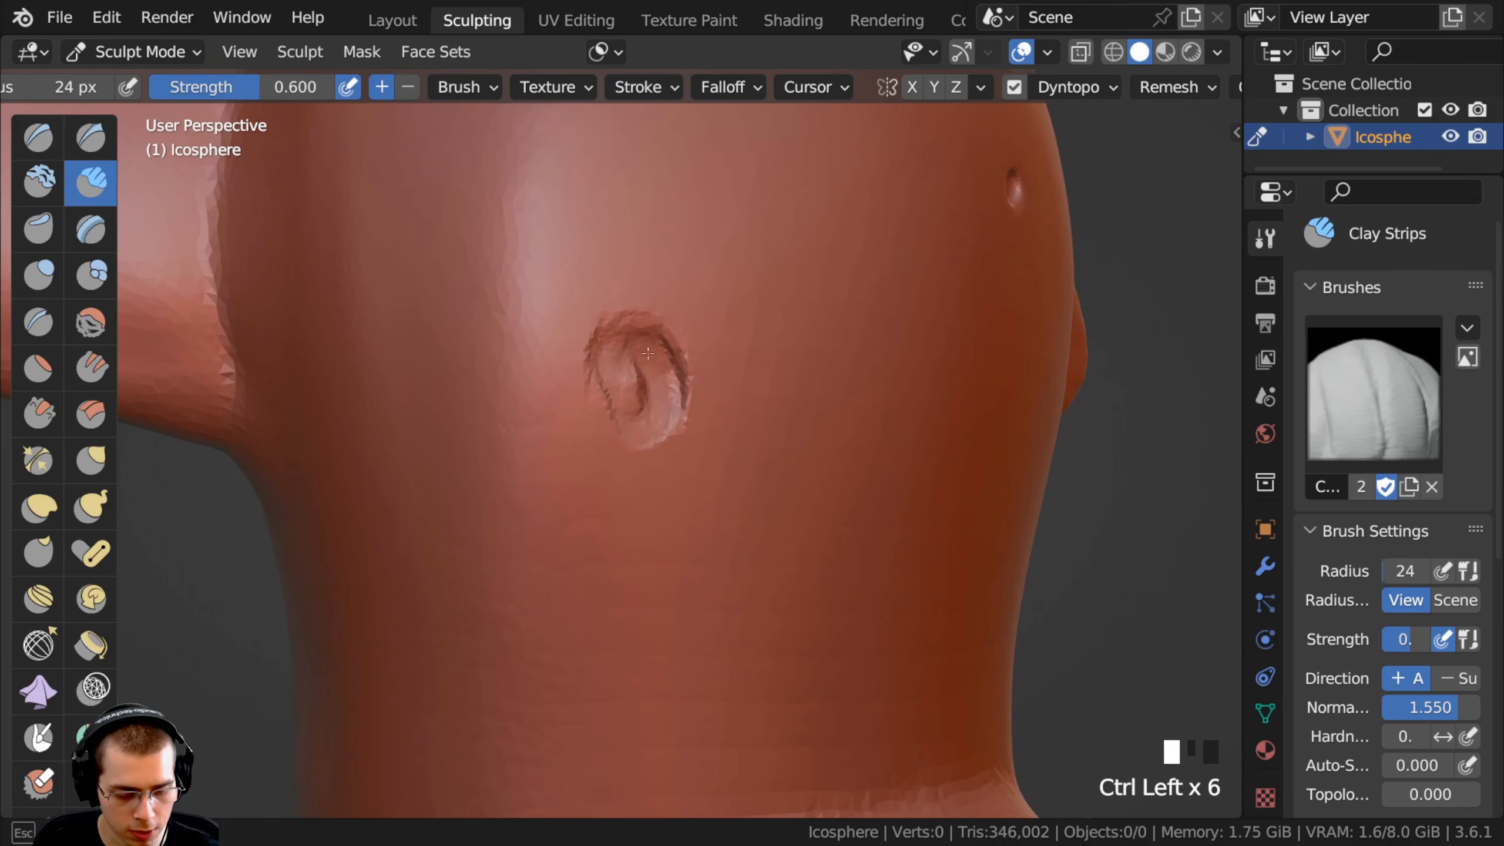
Add a clay rim around the new oval crater and smooth it into the surrounding mantle surface.
drag(507, 415, 480, 356)
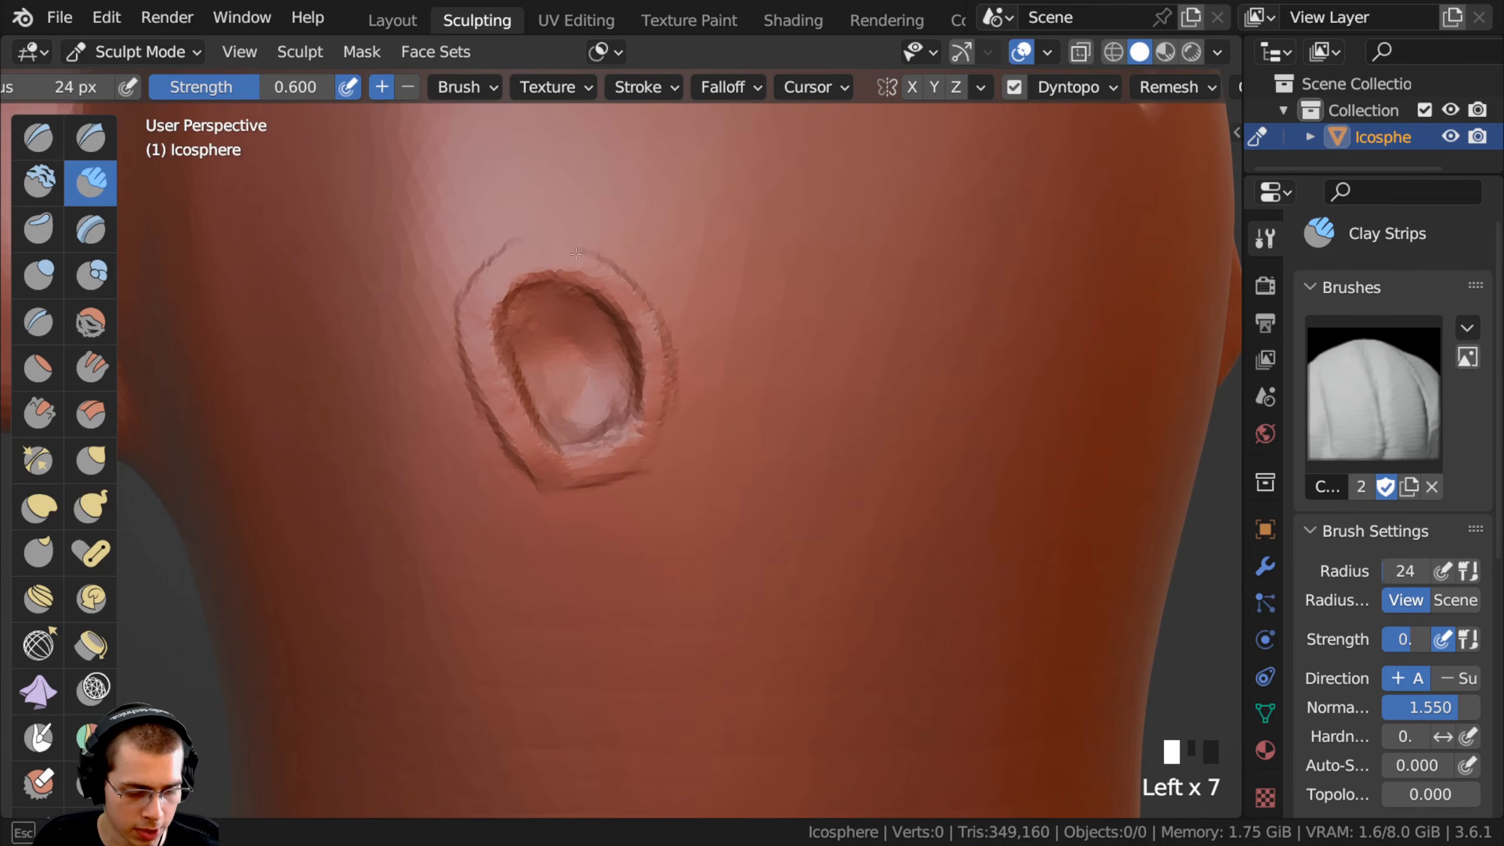
drag(565, 252, 610, 282)
ctrl+middle_drag(581, 336, 586, 388)
shift+drag(593, 300, 645, 335)
shift+drag(659, 364, 657, 411)
mouse_move(657, 411)
shift+mouse_down()
mouse_move(645, 356)
mouse_move(582, 493)
shift+mouse_up()
shift+click(537, 464)
shift+click(511, 416)
middle_drag(511, 417, 103, 343)
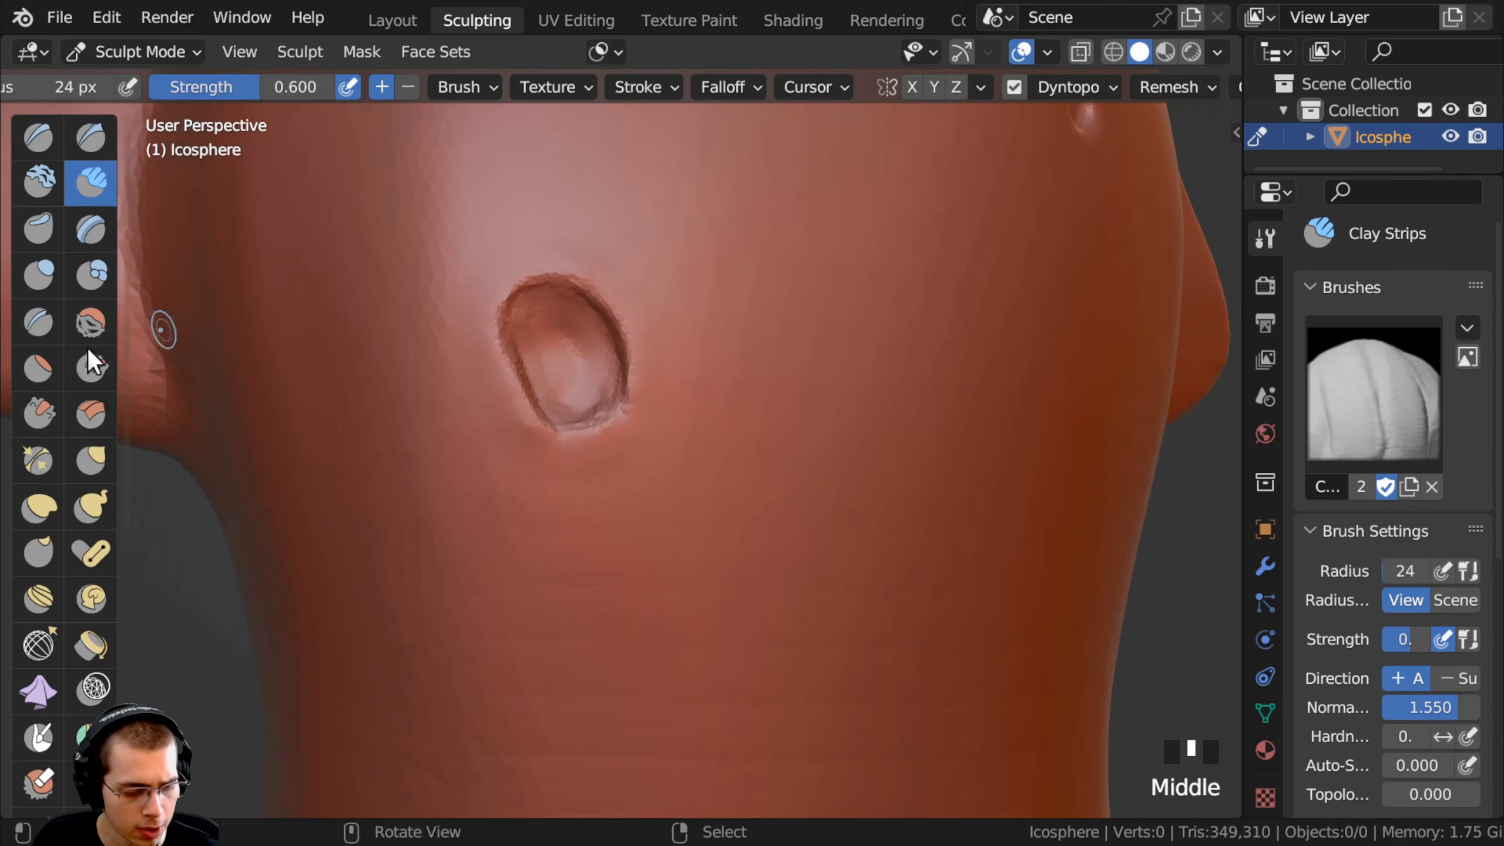
Switch to the Crease brush and crease along the inner edge of the oval crater.
click(38, 322)
ctrl+middle_drag(553, 309, 586, 286)
mouse_move(579, 279)
mouse_down()
mouse_move(643, 326)
mouse_move(601, 279)
mouse_move(570, 284)
mouse_up()
middle_drag(570, 285, 499, 299)
drag(476, 338, 491, 389)
drag(477, 355, 497, 403)
drag(483, 379, 506, 427)
drag(578, 386, 574, 361)
mouse_move(576, 367)
mouse_down()
mouse_move(554, 310)
mouse_move(566, 290)
mouse_move(587, 314)
mouse_up()
Sharpen the oval crater's outer rim with inverted Crease strokes and smooth the lower edge.
ctrl+drag(547, 277, 444, 299)
mouse_move(447, 302)
ctrl+mouse_down()
mouse_move(472, 283)
mouse_move(453, 352)
mouse_move(467, 391)
ctrl+mouse_up()
ctrl+drag(462, 379, 477, 415)
ctrl+drag(474, 409, 487, 437)
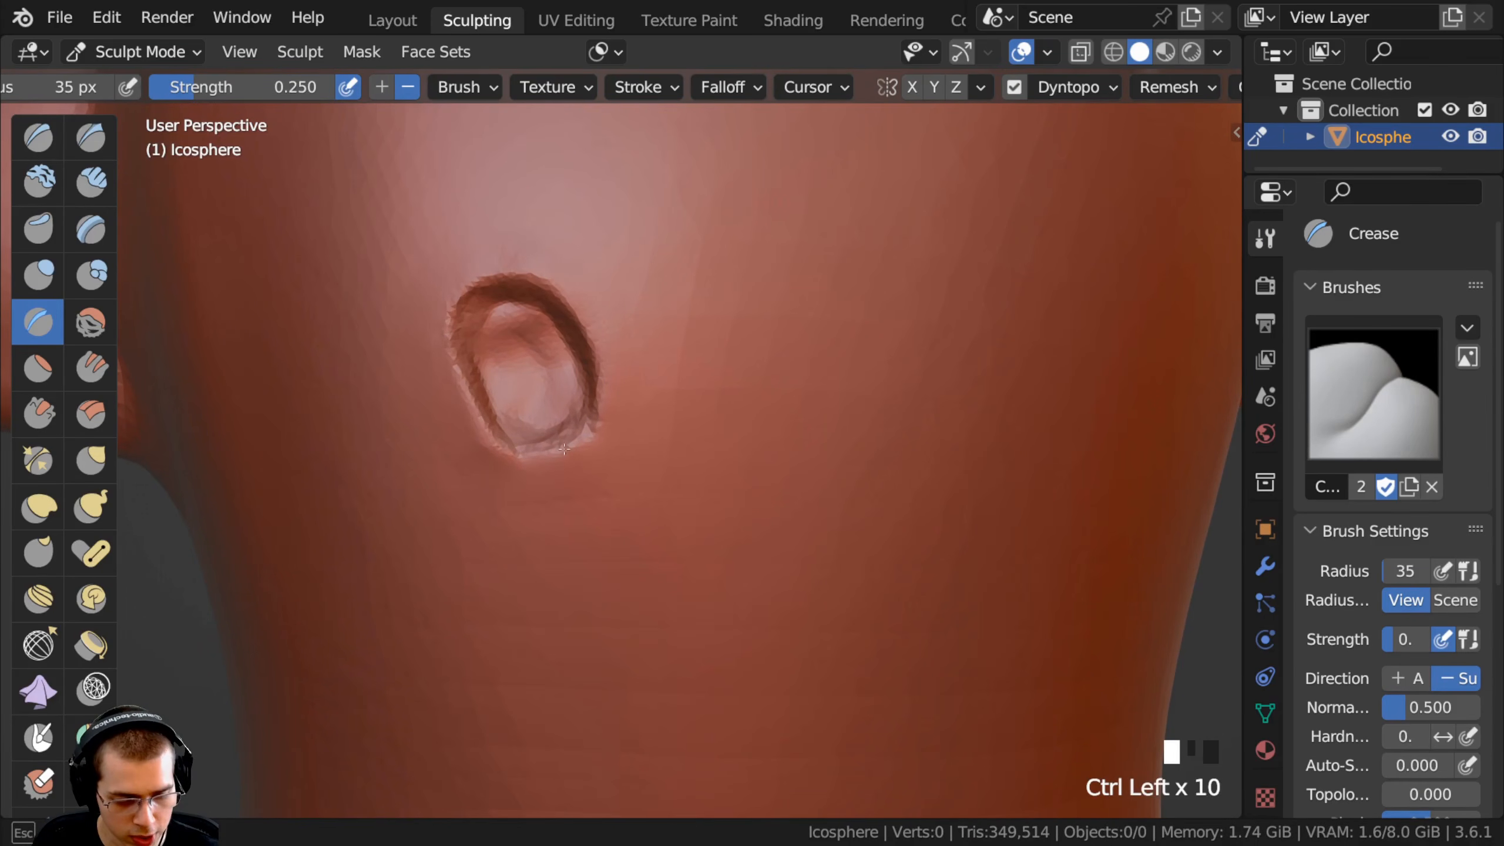
mouse_move(587, 419)
ctrl+mouse_down()
mouse_move(586, 349)
mouse_move(511, 364)
ctrl+mouse_up()
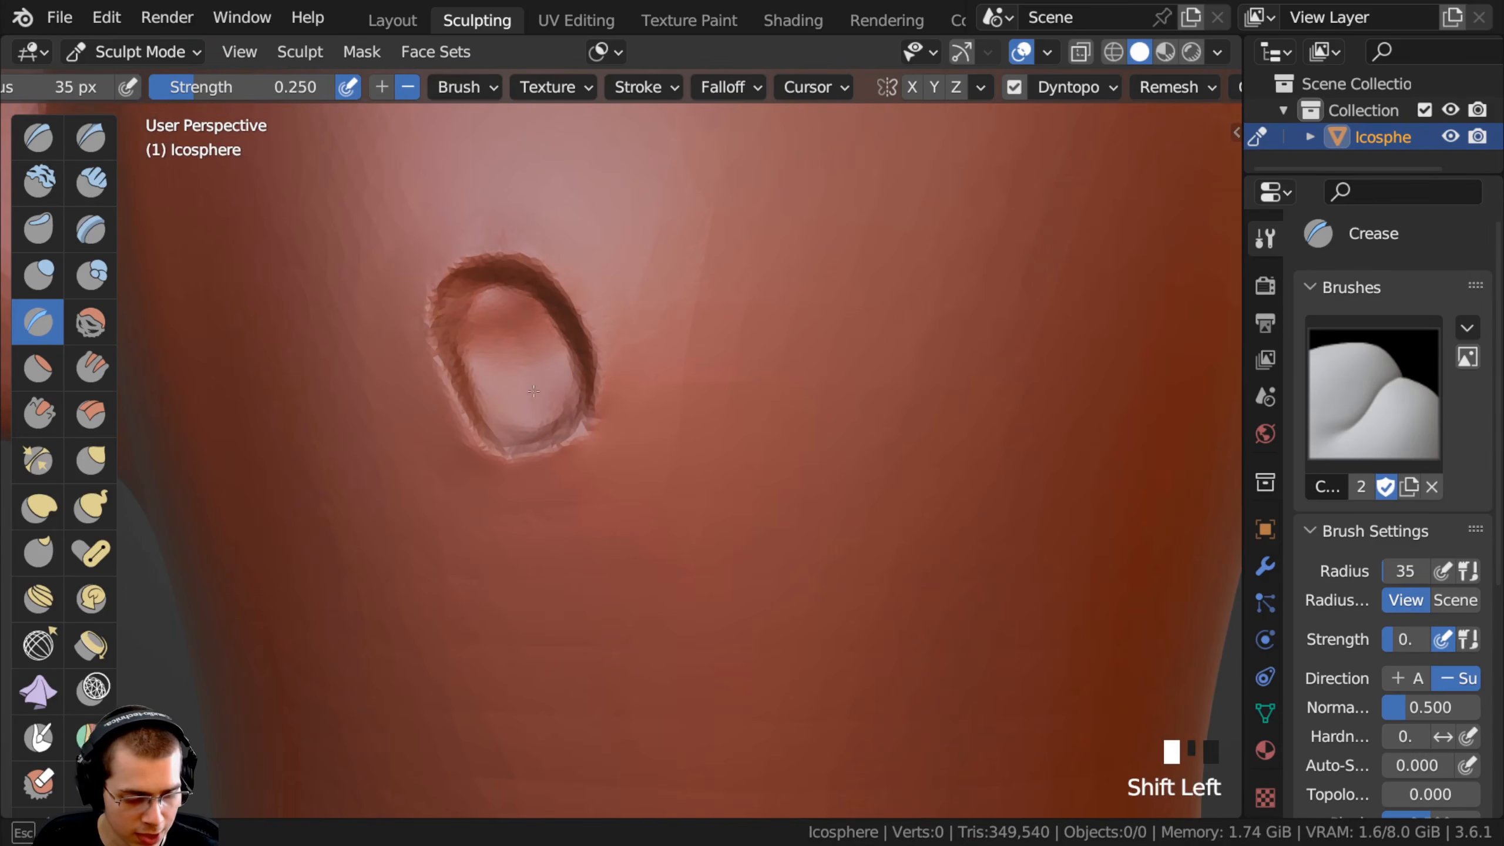
mouse_move(611, 447)
shift+mouse_down()
mouse_move(515, 453)
mouse_move(508, 495)
shift+mouse_up()
Carve a round crater into the other side of the lower mantle with Clay Strips and smooth its interior.
scroll(518, 323, down, 4)
mouse_move(468, 367)
middle_down()
mouse_move(420, 389)
mouse_move(453, 386)
mouse_move(454, 298)
mouse_move(591, 400)
mouse_move(562, 332)
middle_up()
ctrl+middle_drag(652, 370, 521, 525)
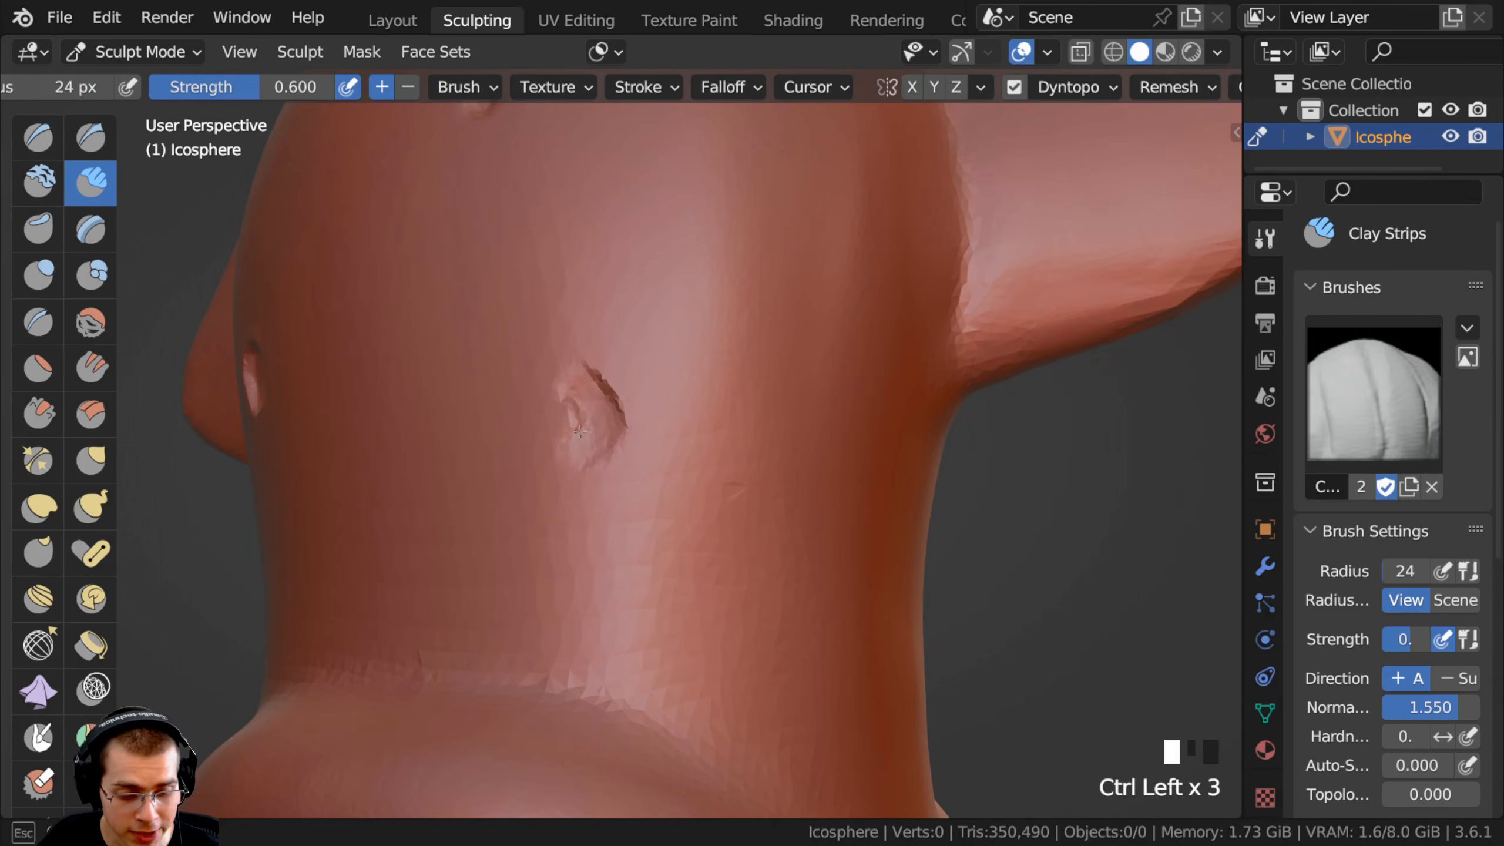
ctrl+middle_drag(610, 462, 609, 426)
ctrl+drag(592, 415, 610, 447)
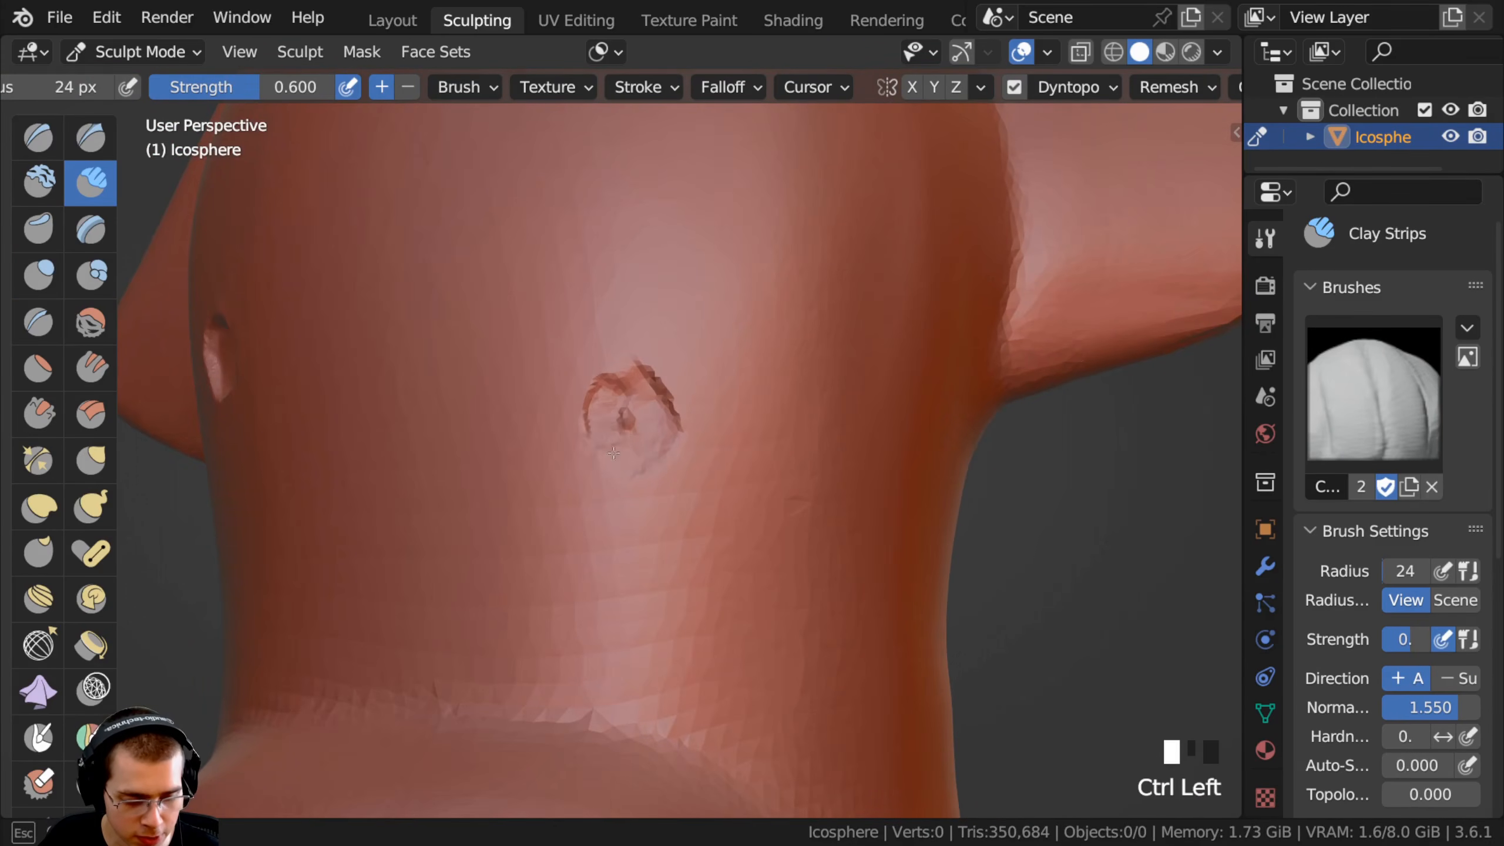
ctrl+drag(628, 398, 638, 423)
ctrl+drag(624, 391, 643, 418)
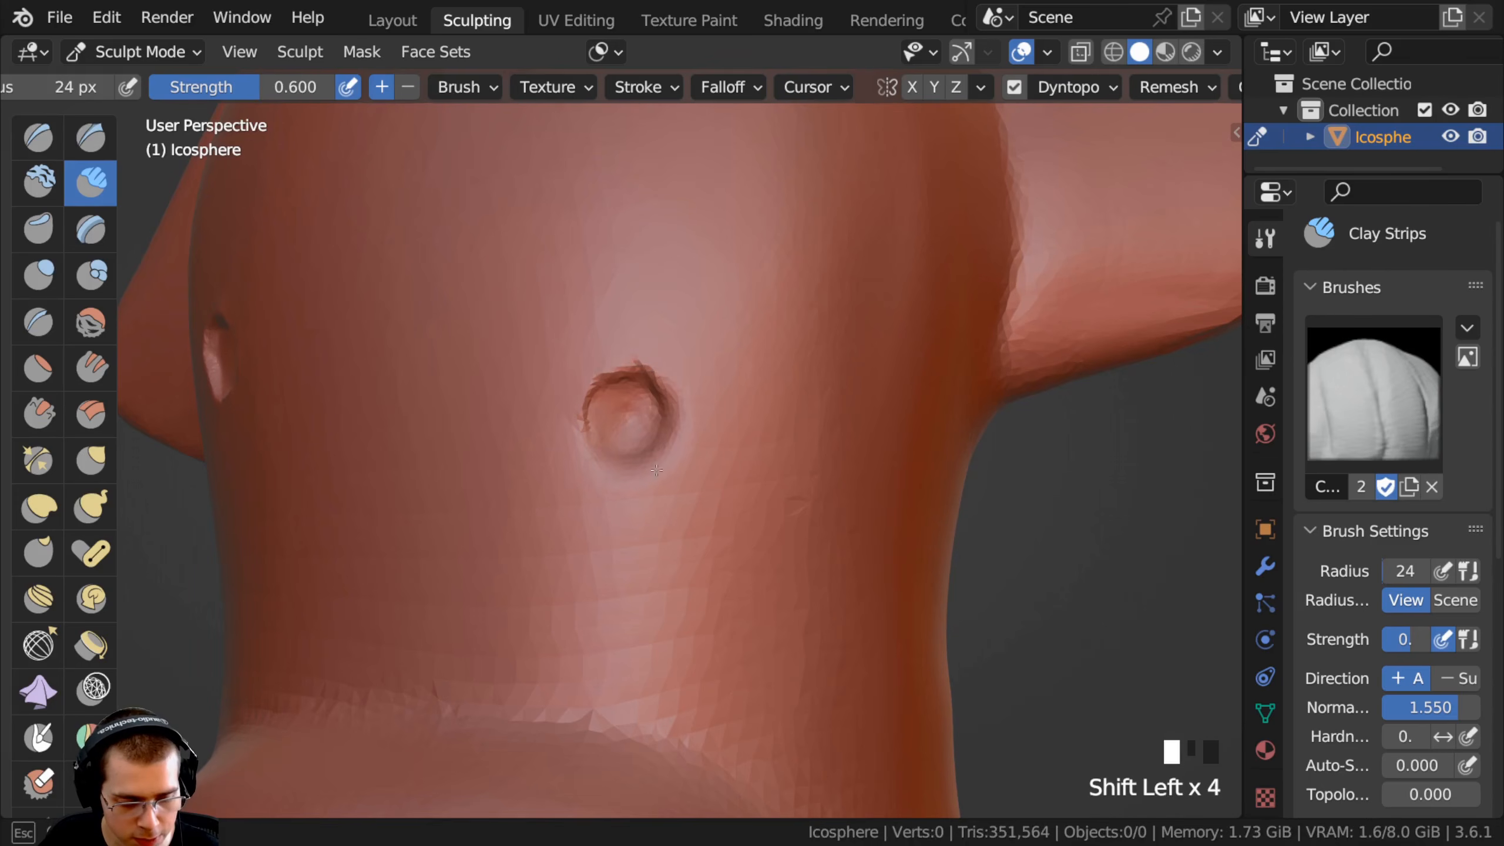
shift+drag(634, 366, 682, 395)
Widen the lower mantle crater with further subtractive strokes, smooth it, and build up clay around its rim.
ctrl+middle_drag(652, 384, 652, 468)
mouse_move(713, 443)
middle_down()
mouse_move(661, 429)
mouse_move(661, 403)
middle_up()
ctrl+middle_drag(660, 415, 669, 361)
middle_drag(669, 361, 664, 343)
mouse_move(664, 344)
ctrl+mouse_down()
mouse_move(640, 367)
mouse_move(678, 335)
ctrl+mouse_up()
ctrl+drag(668, 386, 670, 356)
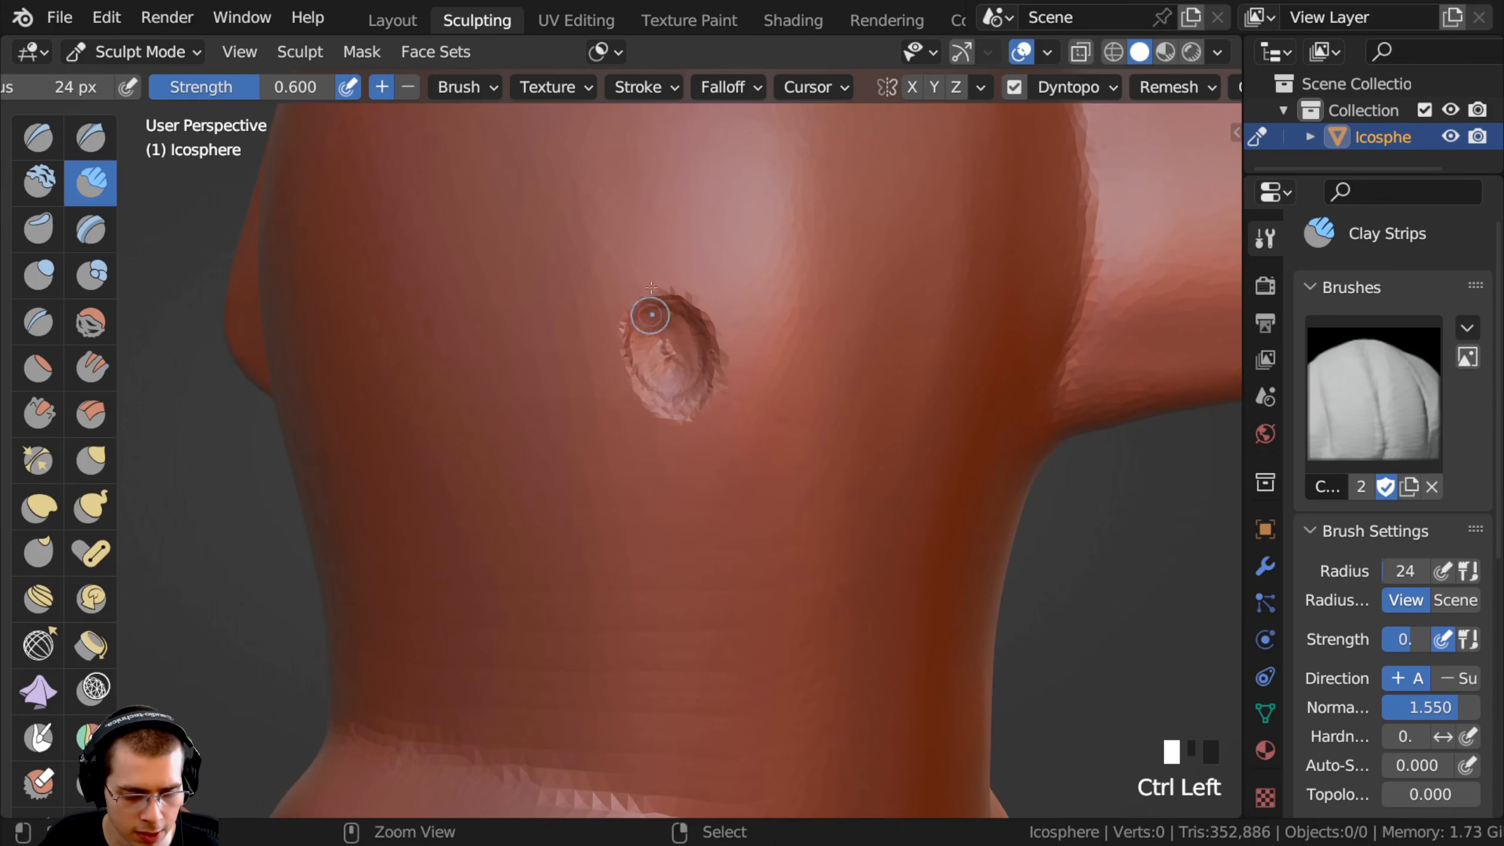
shift+drag(652, 302, 704, 406)
shift+drag(634, 286, 627, 332)
drag(627, 355, 711, 396)
middle_drag(712, 397, 746, 379)
mouse_move(747, 367)
mouse_down()
mouse_move(678, 393)
mouse_move(660, 332)
mouse_up()
Carve a small pit into the upper part of the fin with a subtractive Clay Strips stroke.
ctrl+middle_drag(660, 332, 504, 320)
mouse_move(474, 314)
middle_down()
mouse_move(567, 339)
mouse_move(578, 308)
mouse_move(652, 278)
mouse_move(655, 255)
middle_up()
ctrl+drag(649, 293, 654, 305)
mouse_move(533, 438)
ctrl+middle_down()
mouse_move(527, 409)
mouse_move(525, 444)
mouse_move(473, 474)
ctrl+middle_up()
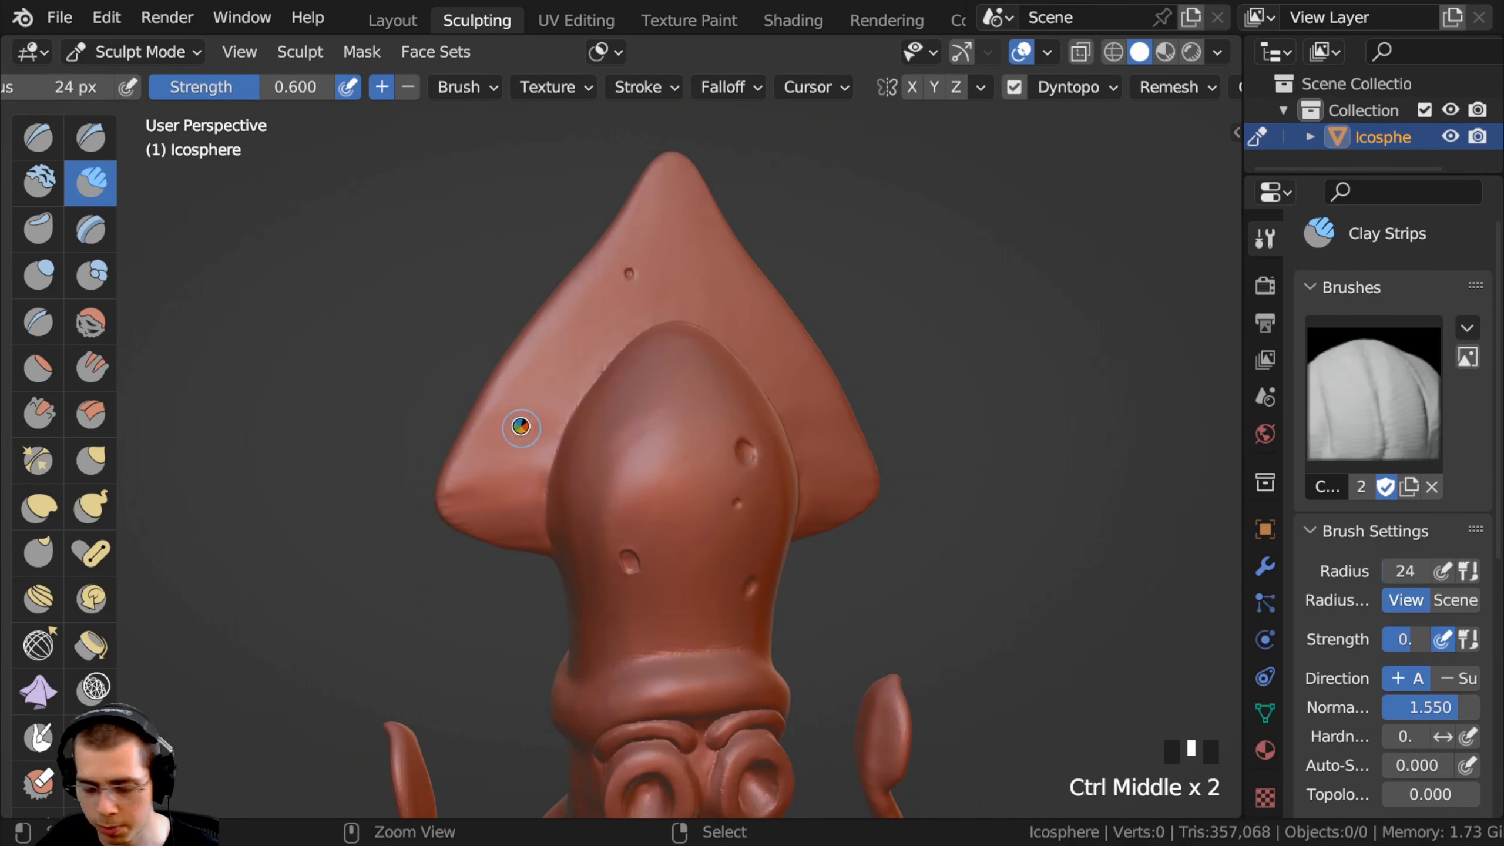
mouse_move(449, 416)
shift+middle_down()
mouse_move(437, 322)
mouse_move(456, 413)
mouse_move(468, 255)
shift+middle_up()
middle_drag(670, 296, 730, 281)
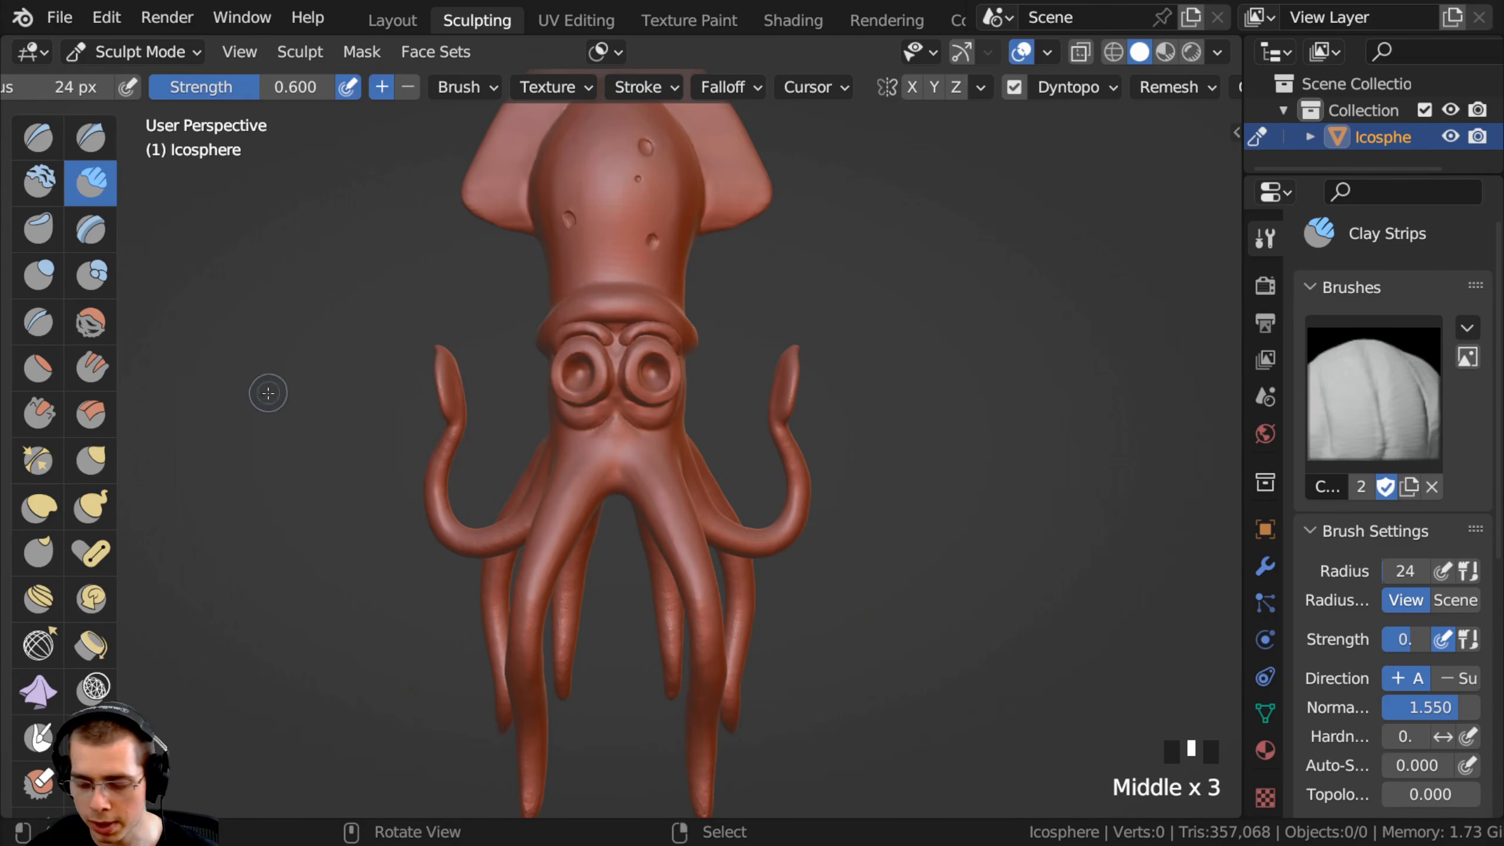
Switch to the Grab brush and pull one of the tentacles along its length into an asymmetrical pose.
key(g)
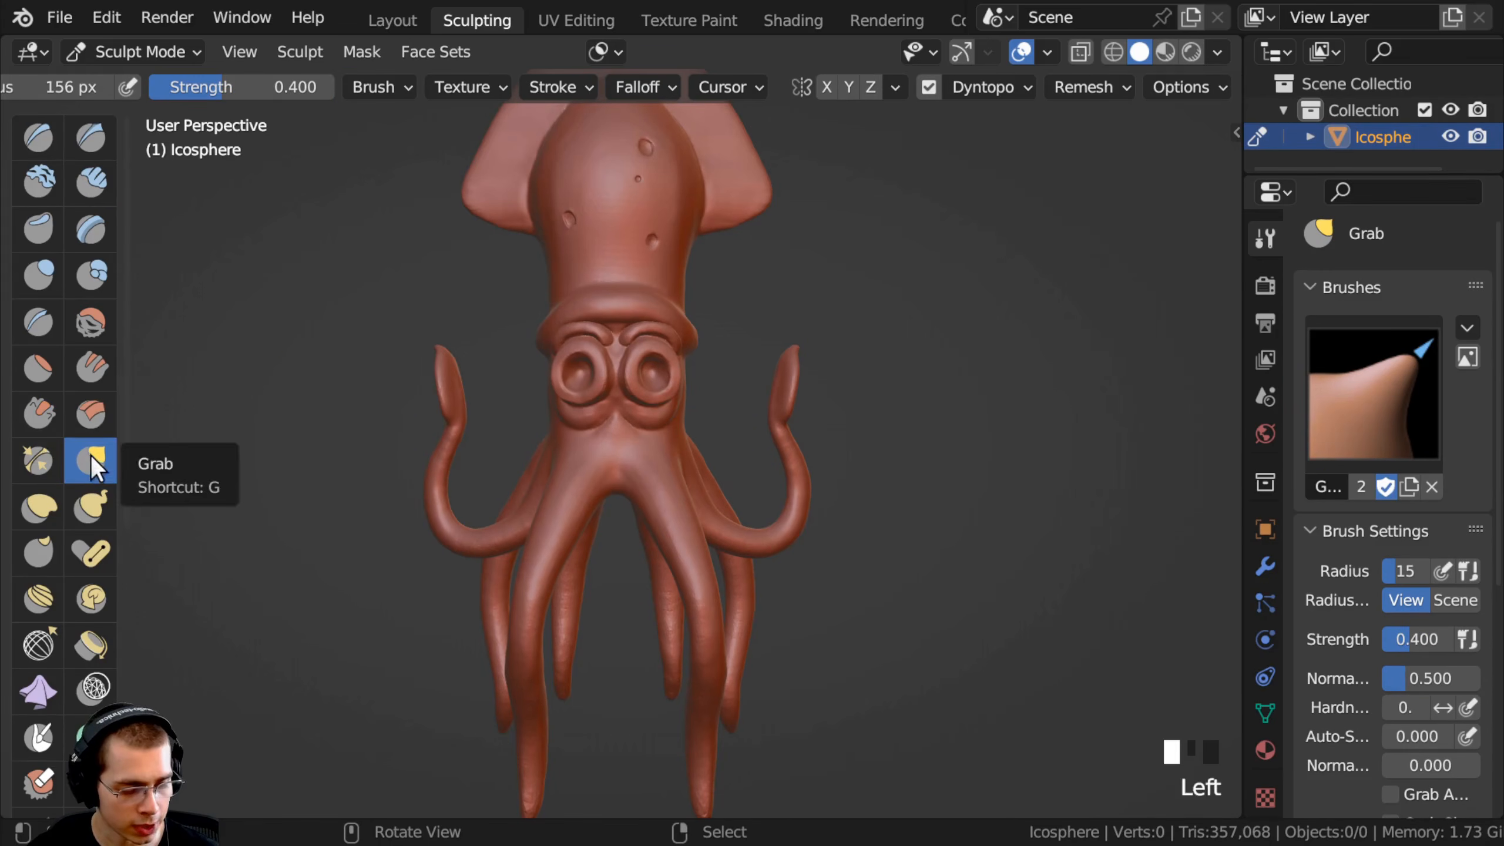
mouse_move(420, 379)
middle_down()
mouse_move(405, 409)
mouse_move(430, 443)
mouse_move(664, 480)
mouse_move(735, 474)
middle_up()
middle_drag(577, 463, 681, 469)
ctrl+middle_drag(681, 469, 661, 497)
drag(579, 469, 581, 472)
drag(632, 468, 647, 492)
drag(640, 512, 652, 534)
drag(653, 563, 658, 566)
drag(658, 597, 648, 538)
Bend the middle and end sections of the hanging tentacles with Grab to vary their curves.
mouse_move(648, 538)
middle_down()
mouse_move(409, 420)
mouse_move(393, 437)
mouse_move(625, 453)
middle_up()
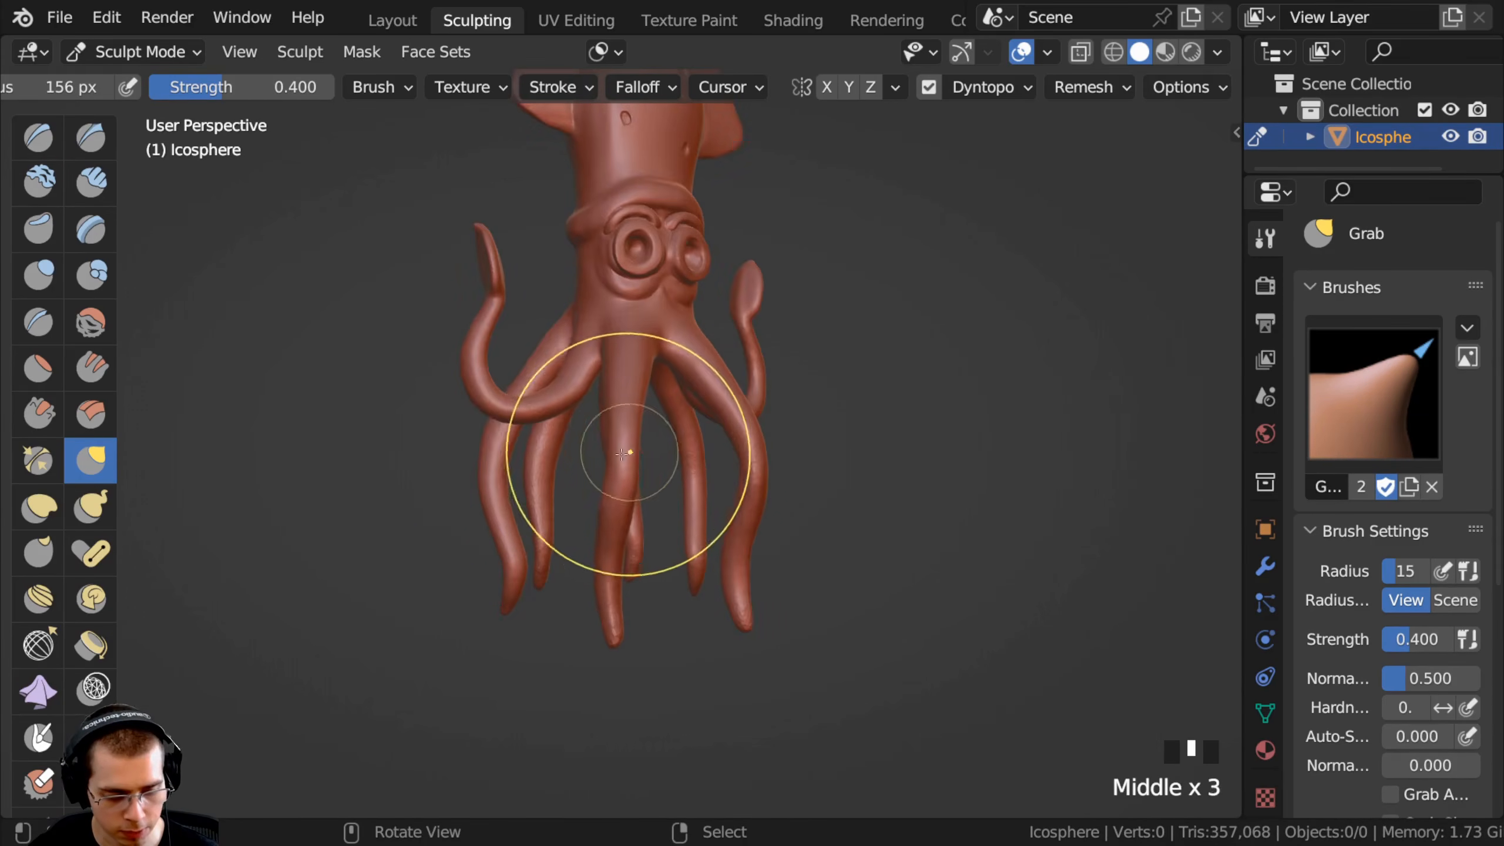
drag(617, 566, 620, 574)
drag(625, 604, 622, 619)
mouse_move(623, 619)
middle_down()
mouse_move(571, 584)
mouse_move(584, 510)
middle_up()
drag(586, 477, 597, 482)
middle_drag(753, 486, 740, 551)
drag(740, 560, 736, 566)
drag(738, 571, 738, 515)
drag(737, 480, 739, 416)
drag(729, 409, 743, 418)
drag(748, 452, 748, 459)
Reshape the raised, paddle-tipped side tentacles with a series of short Grab strokes so they differ from each other.
mouse_move(746, 503)
middle_down()
mouse_move(628, 505)
mouse_move(556, 594)
middle_up()
middle_drag(698, 382, 705, 373)
drag(702, 368, 702, 362)
drag(702, 358, 701, 350)
drag(702, 346, 702, 336)
drag(702, 337, 701, 331)
drag(701, 332, 700, 325)
drag(700, 326, 688, 302)
mouse_move(688, 302)
middle_down()
mouse_move(426, 346)
mouse_move(343, 420)
mouse_move(440, 464)
middle_up()
drag(437, 462, 431, 453)
drag(433, 430, 429, 420)
drag(443, 385, 421, 340)
Adjust the bends of the remaining lower tentacles with Grab from several viewing angles.
middle_drag(422, 340, 621, 392)
ctrl+middle_drag(621, 392, 657, 469)
drag(693, 504, 702, 508)
middle_drag(708, 514, 841, 503)
middle_drag(524, 465, 515, 424)
ctrl+middle_drag(513, 467, 512, 456)
drag(525, 475, 514, 468)
drag(517, 457, 512, 499)
drag(531, 546, 520, 552)
drag(518, 456, 513, 452)
mouse_move(513, 452)
middle_down()
mouse_move(480, 440)
mouse_move(504, 340)
mouse_move(504, 460)
middle_up()
drag(514, 466, 532, 472)
middle_drag(532, 473, 690, 465)
ctrl+middle_drag(757, 568, 544, 359)
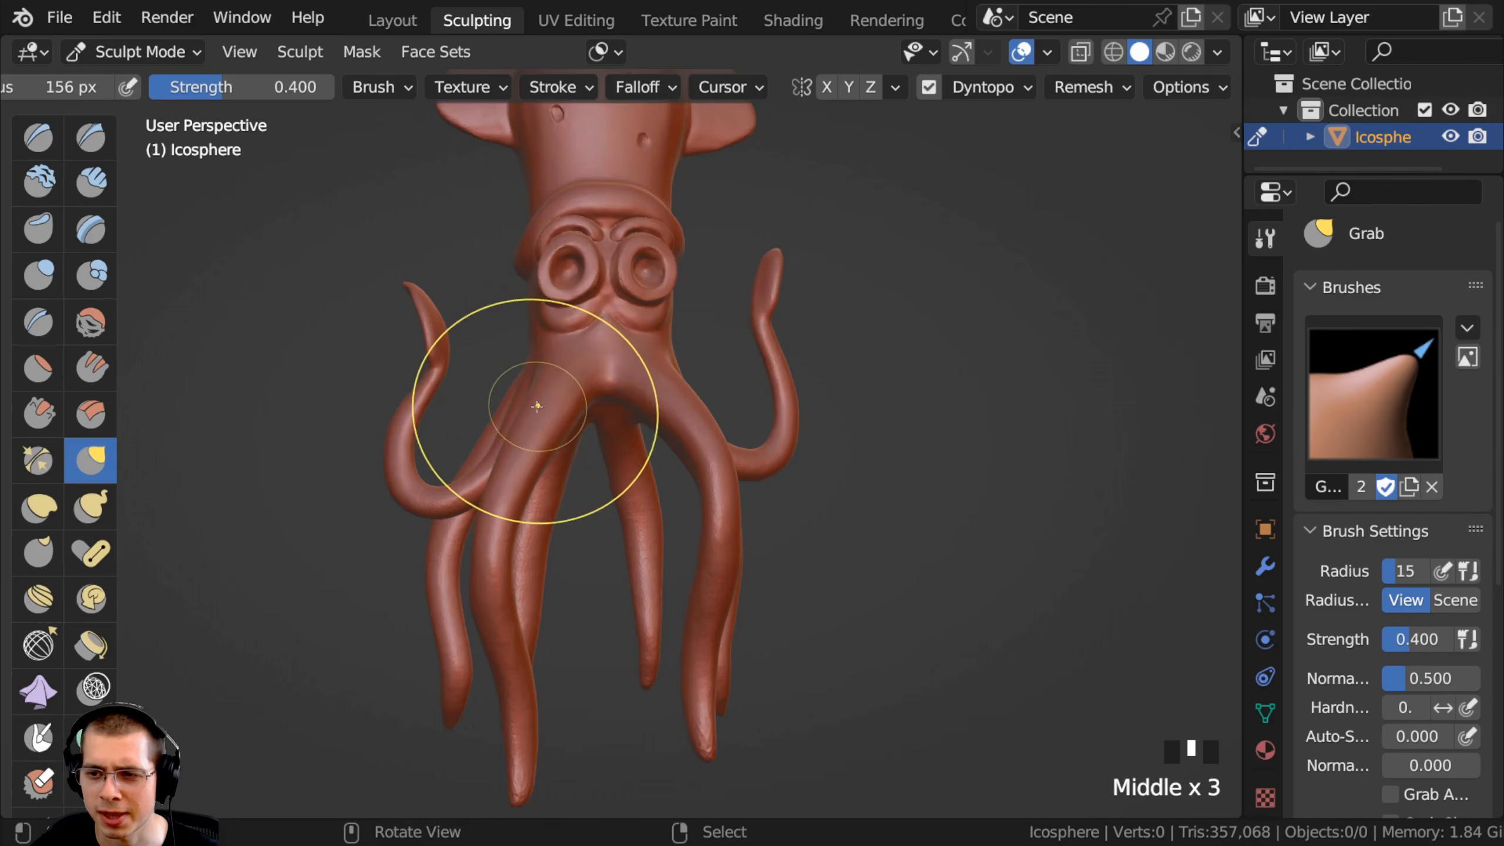
shift+middle_drag(505, 424, 242, 185)
middle_drag(569, 385, 576, 380)
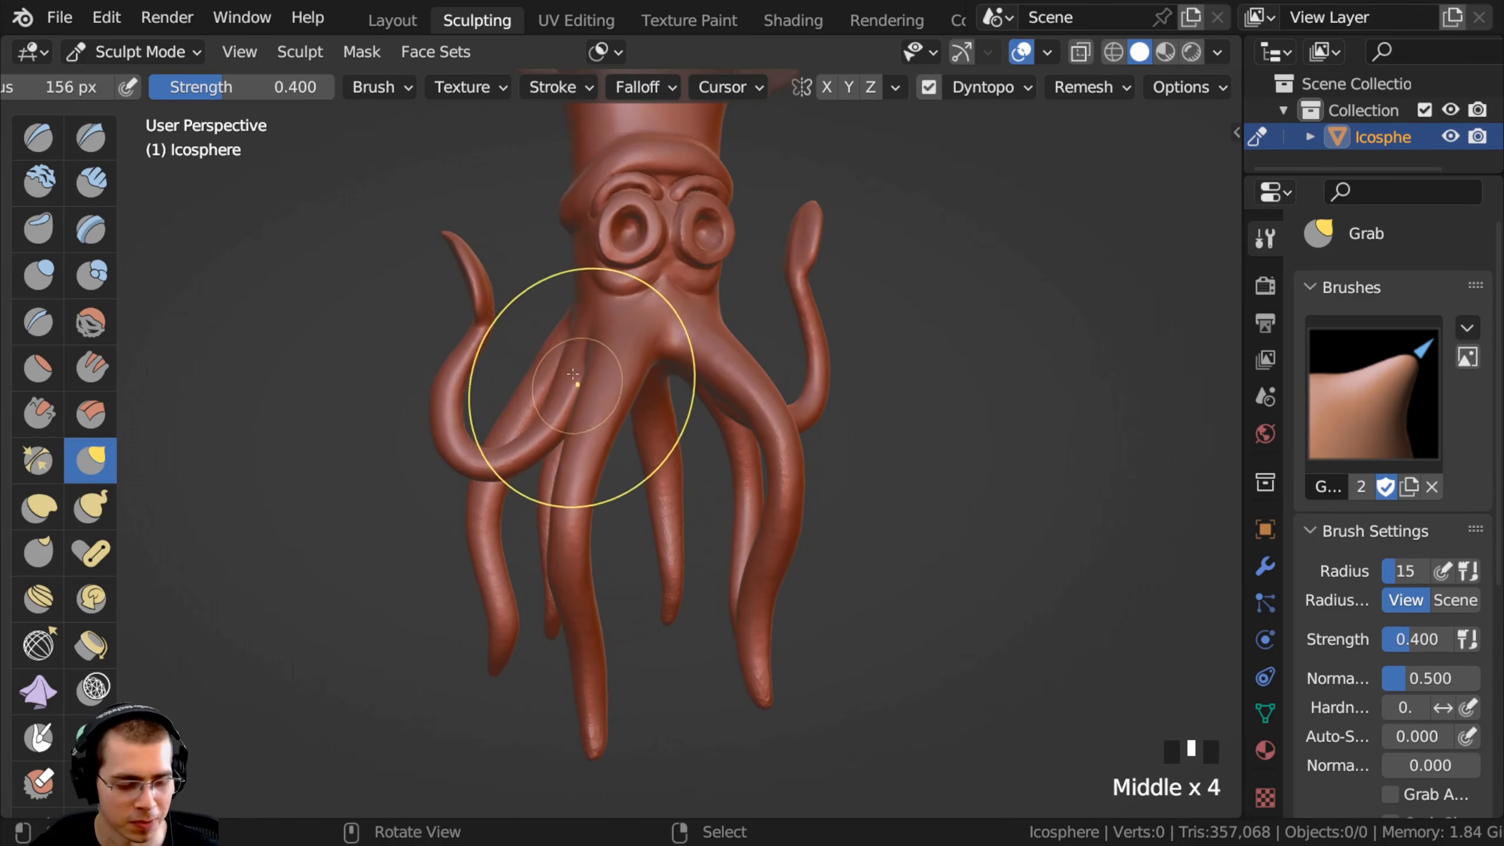
middle_drag(237, 195, 681, 418)
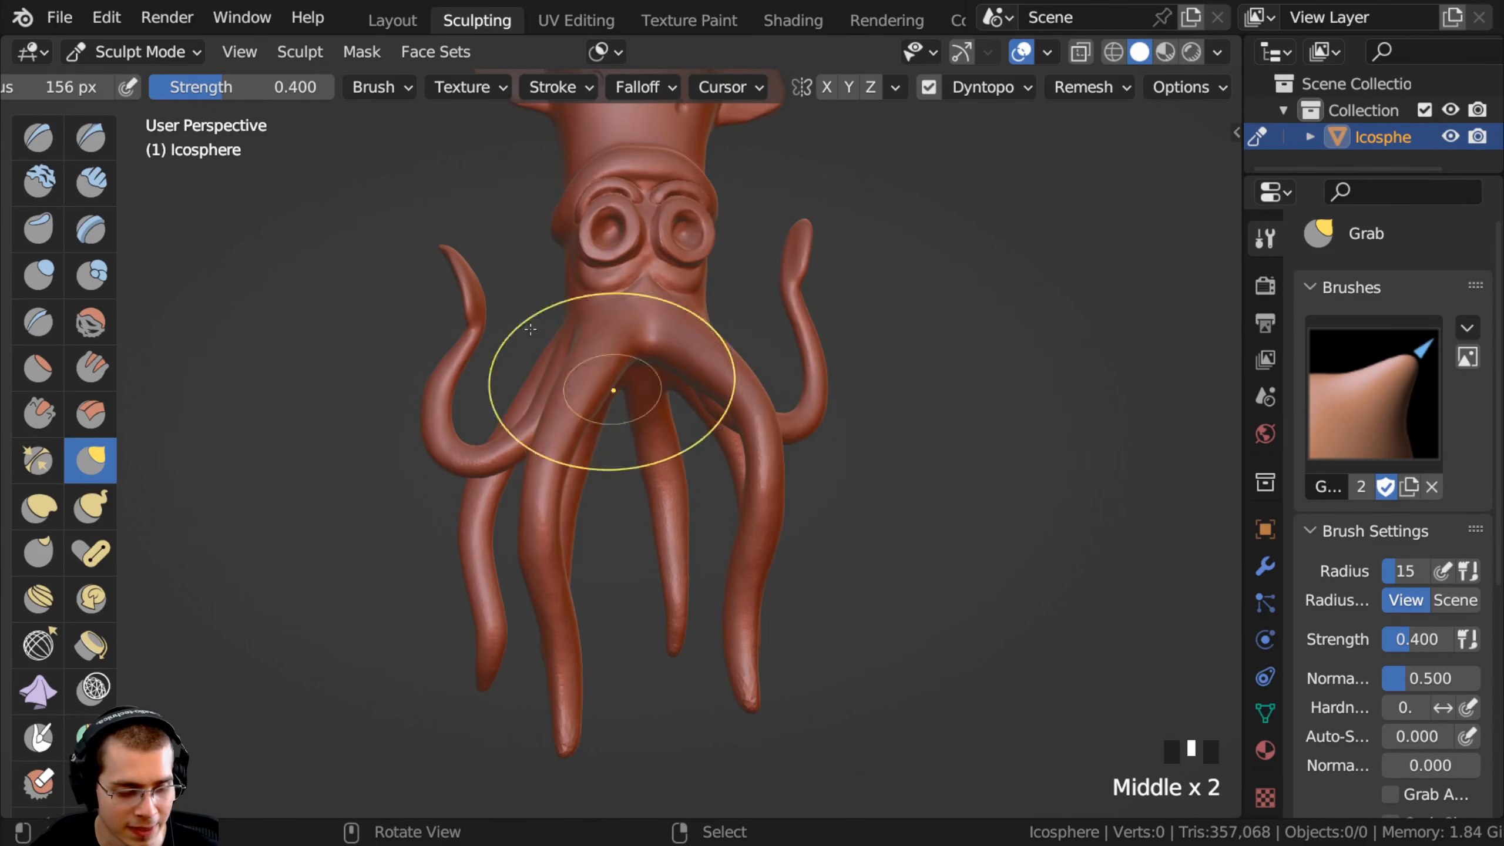
Switch to the Draw brush and set its stroke spacing to 100%.
click(39, 140)
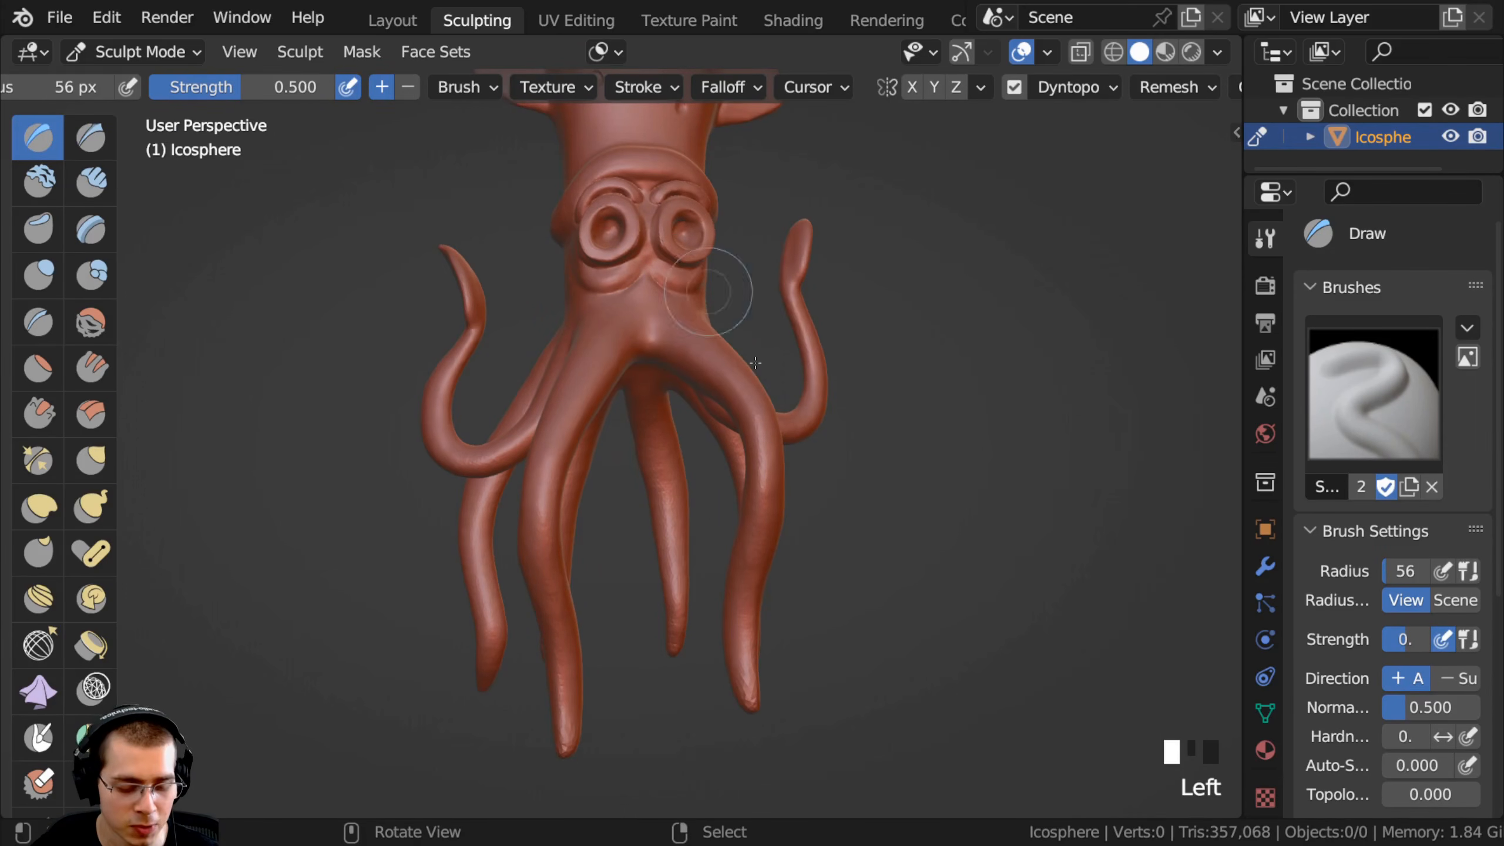
shift+middle_drag(637, 169, 600, 141)
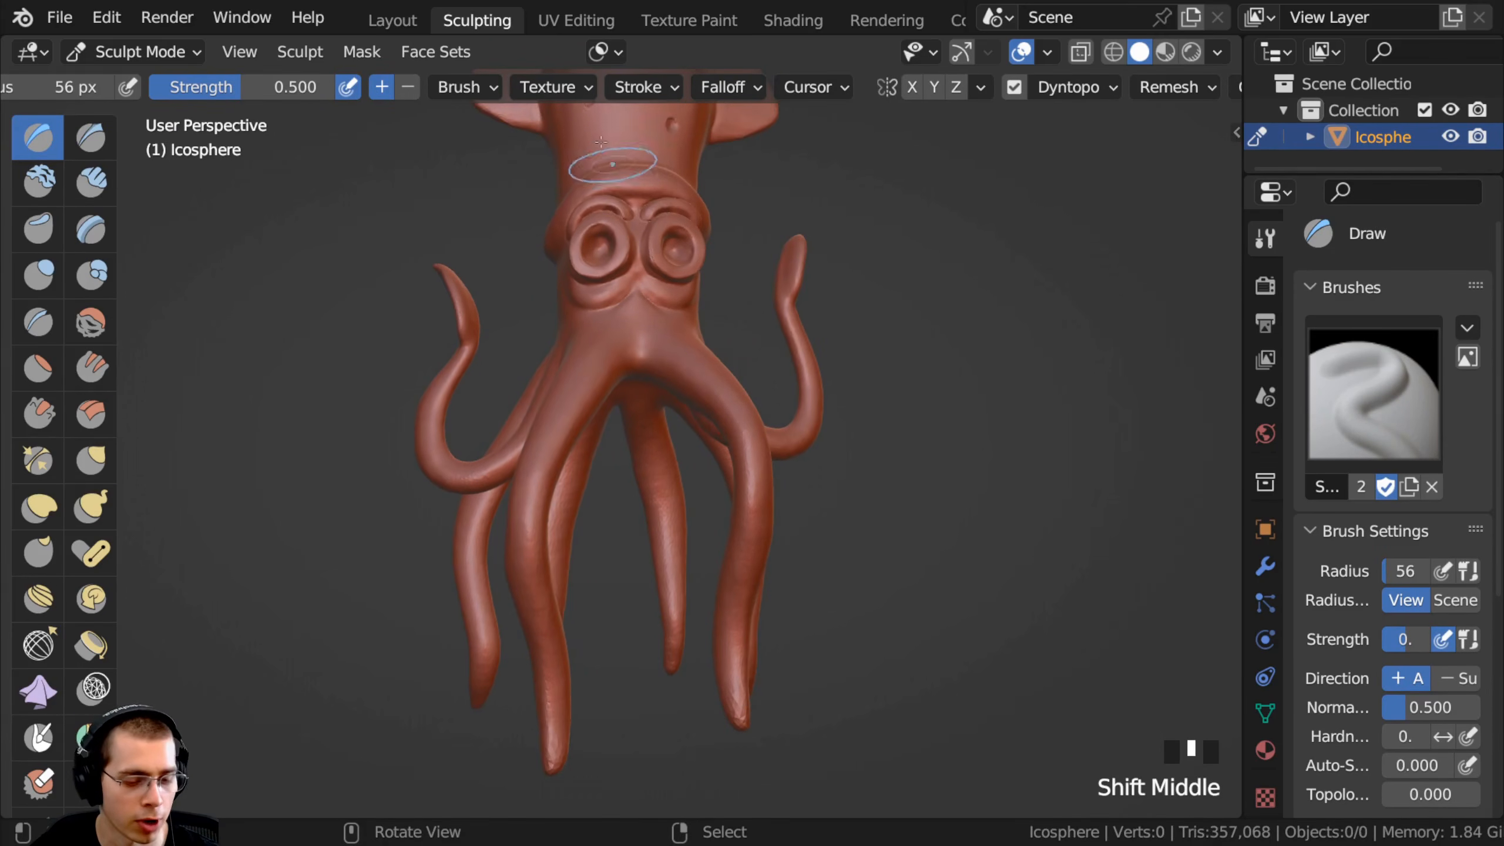
click(637, 87)
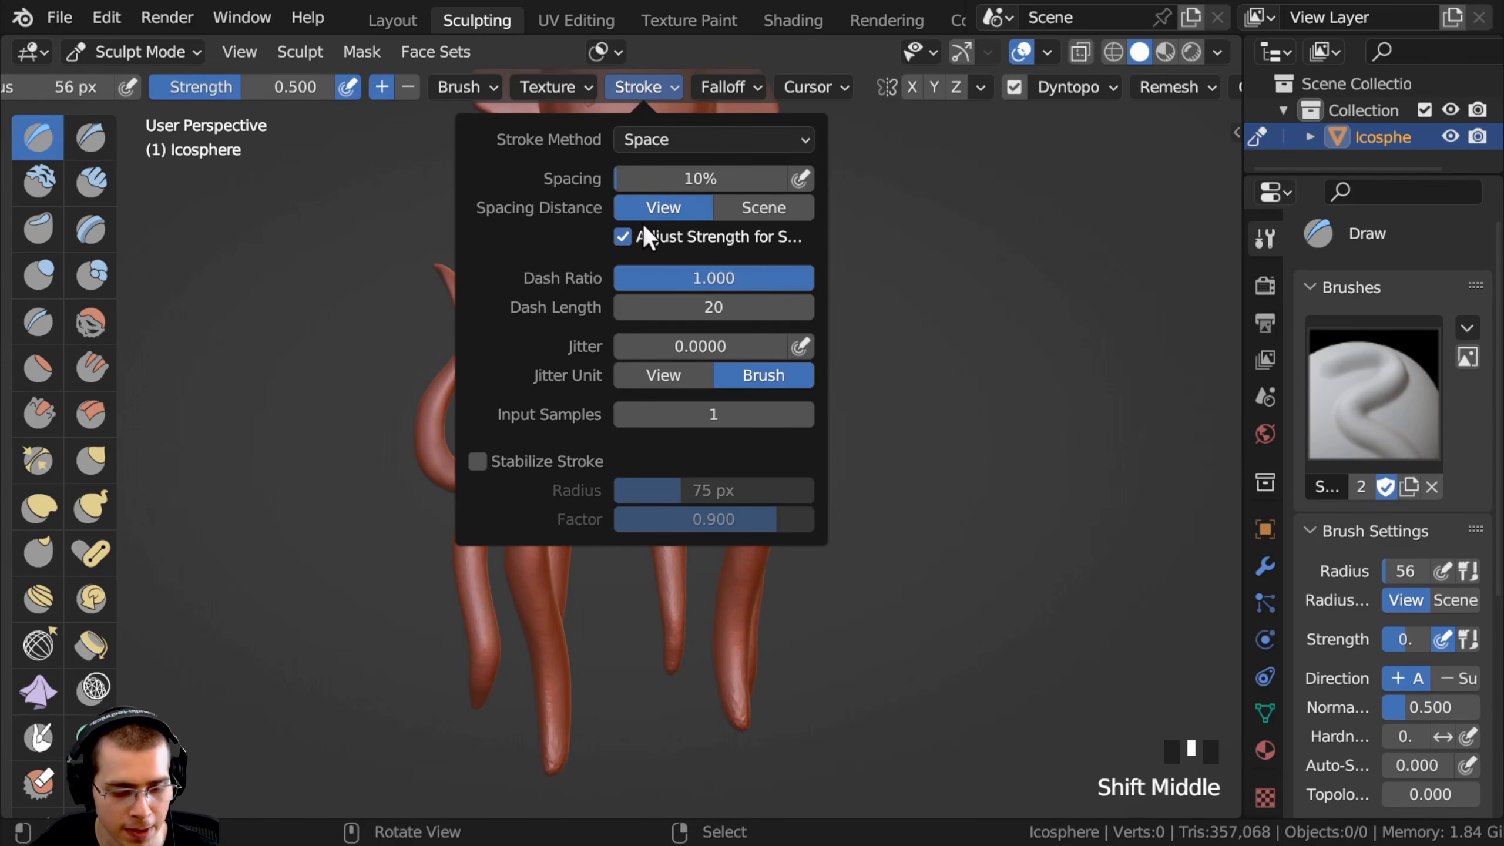
click(659, 179)
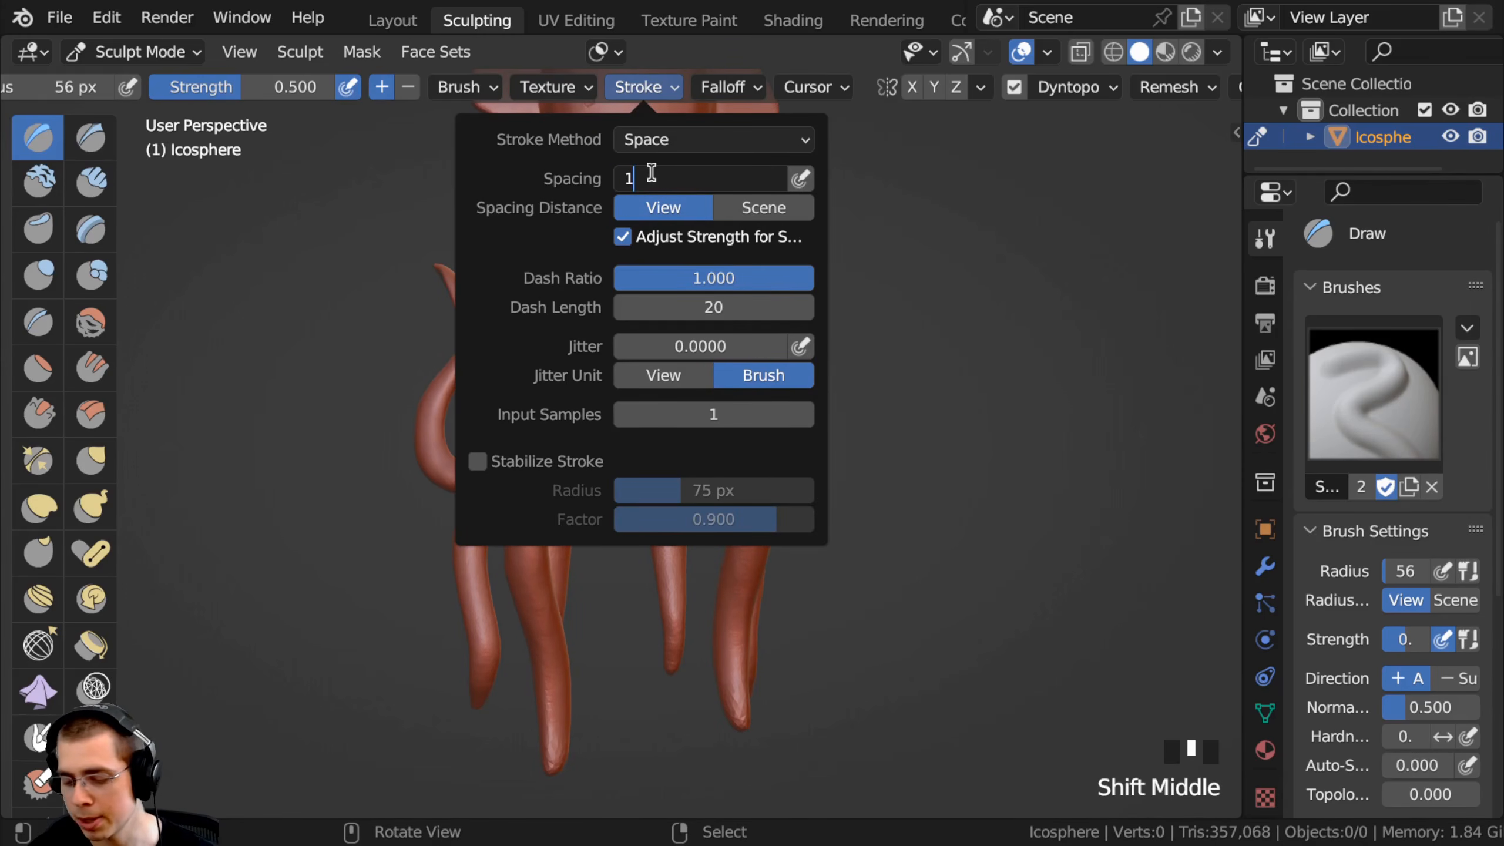
key(Return)
Try a spaced Draw stroke down a front tentacle and undo it.
ctrl+middle_drag(378, 356, 467, 261)
drag(537, 266, 538, 266)
drag(514, 321, 415, 525)
mouse_move(463, 450)
ctrl+middle_down()
mouse_move(580, 391)
mouse_move(562, 393)
mouse_move(586, 323)
ctrl+middle_up()
key(ctrl+z)
Set the Draw radius to 24 px, testing it with a row of bumps down the front tentacle and undoing the stroke.
key(f)
click(576, 388)
drag(586, 316, 587, 318)
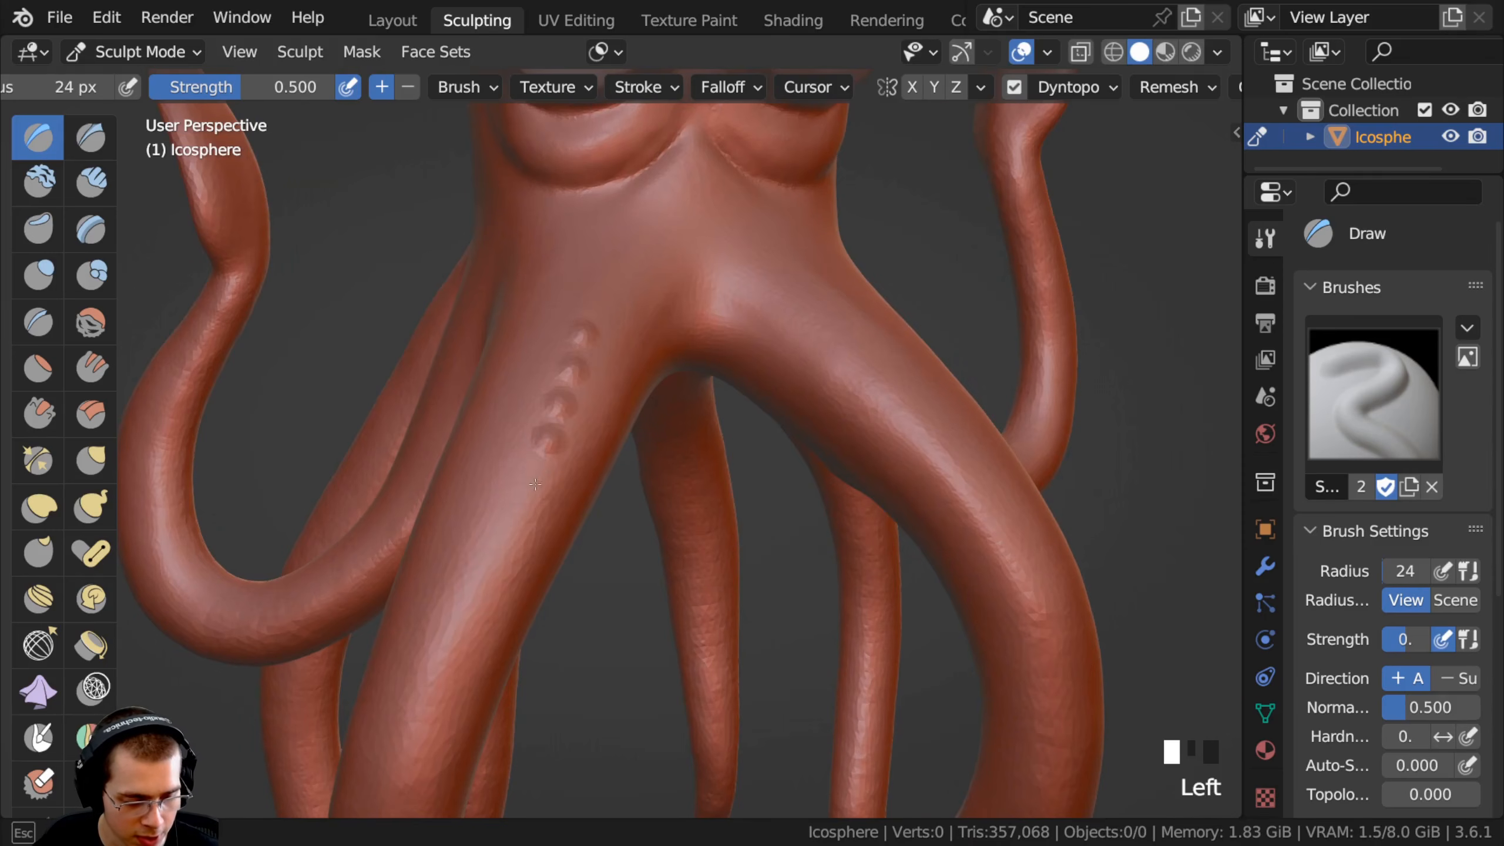
click(488, 574)
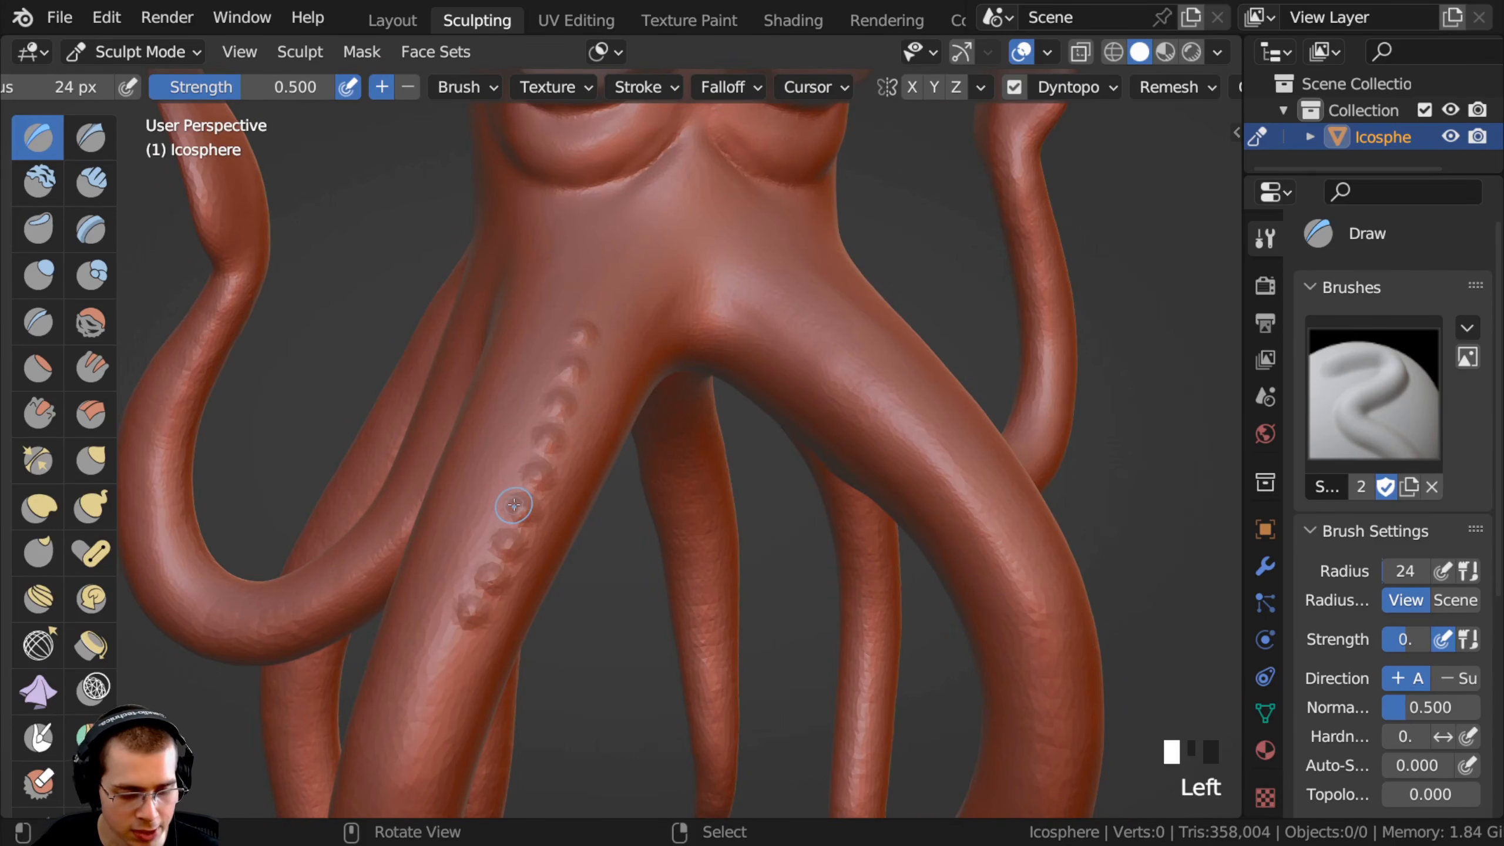
key(ctrl+z)
Change the Draw brush falloff preset to Custom.
click(628, 87)
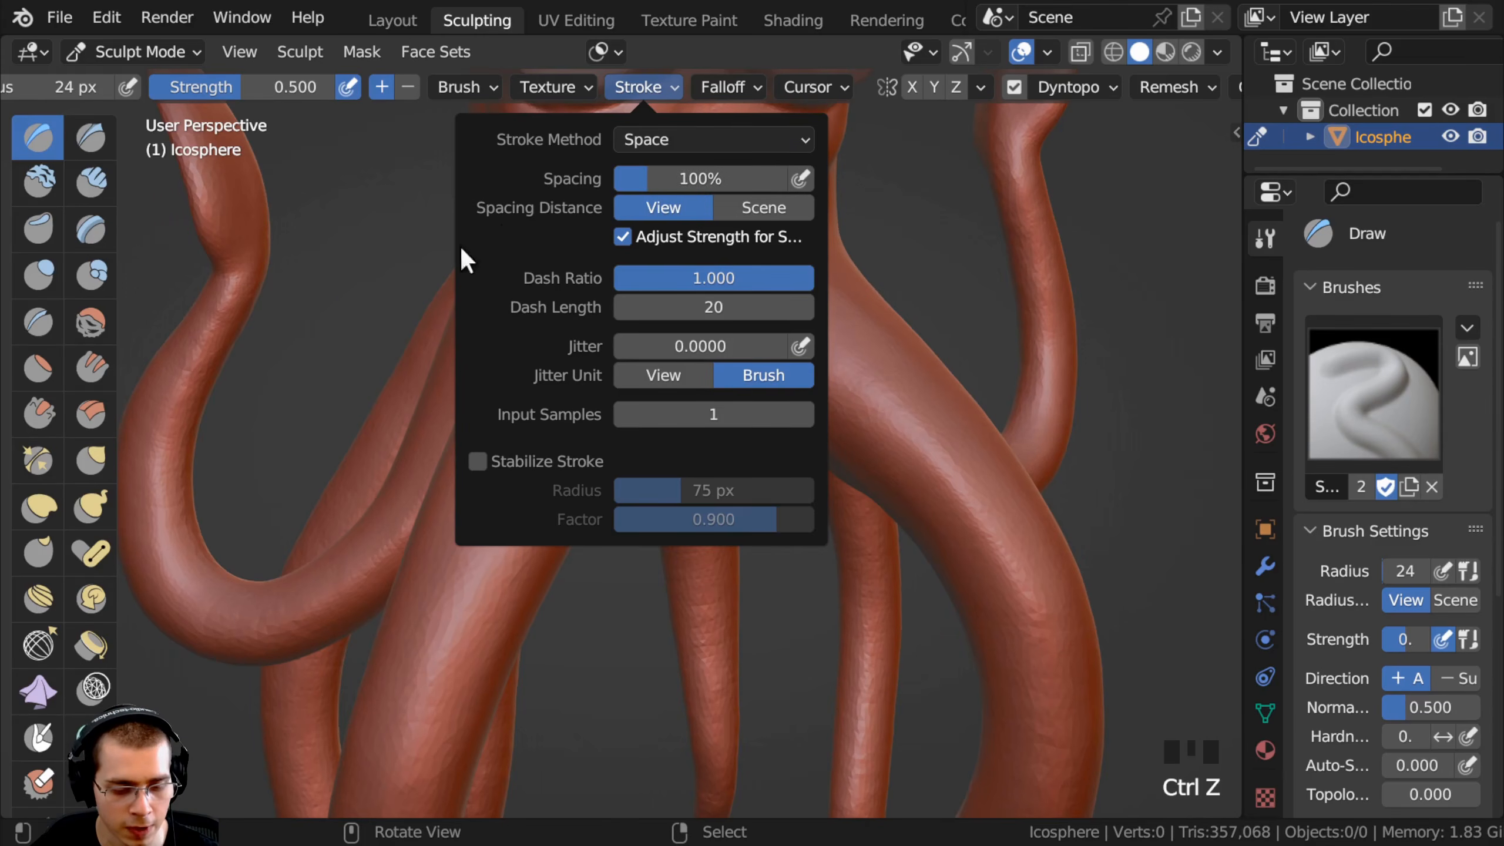
click(714, 87)
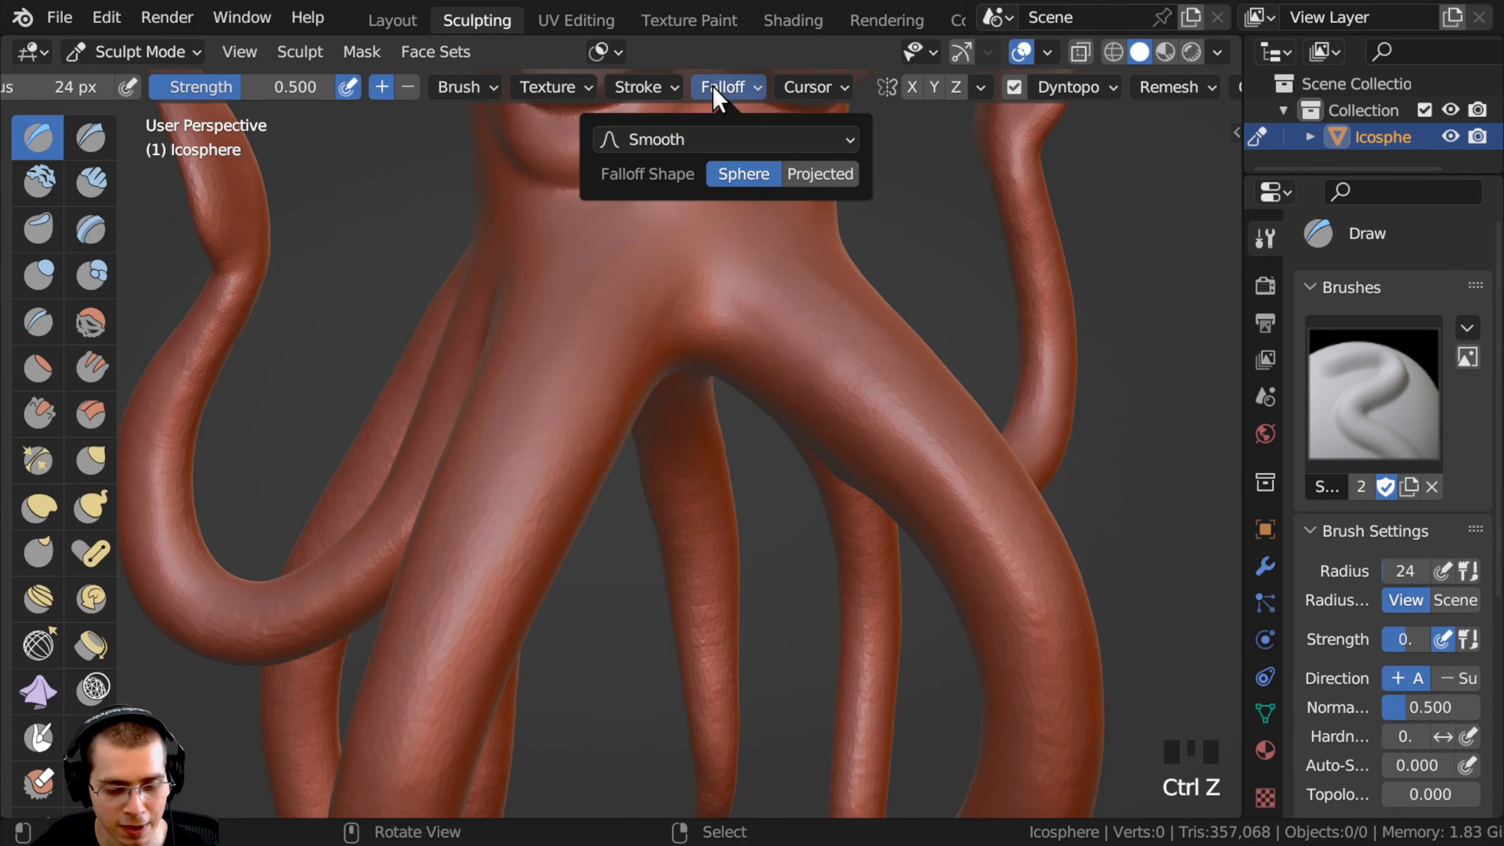
click(647, 141)
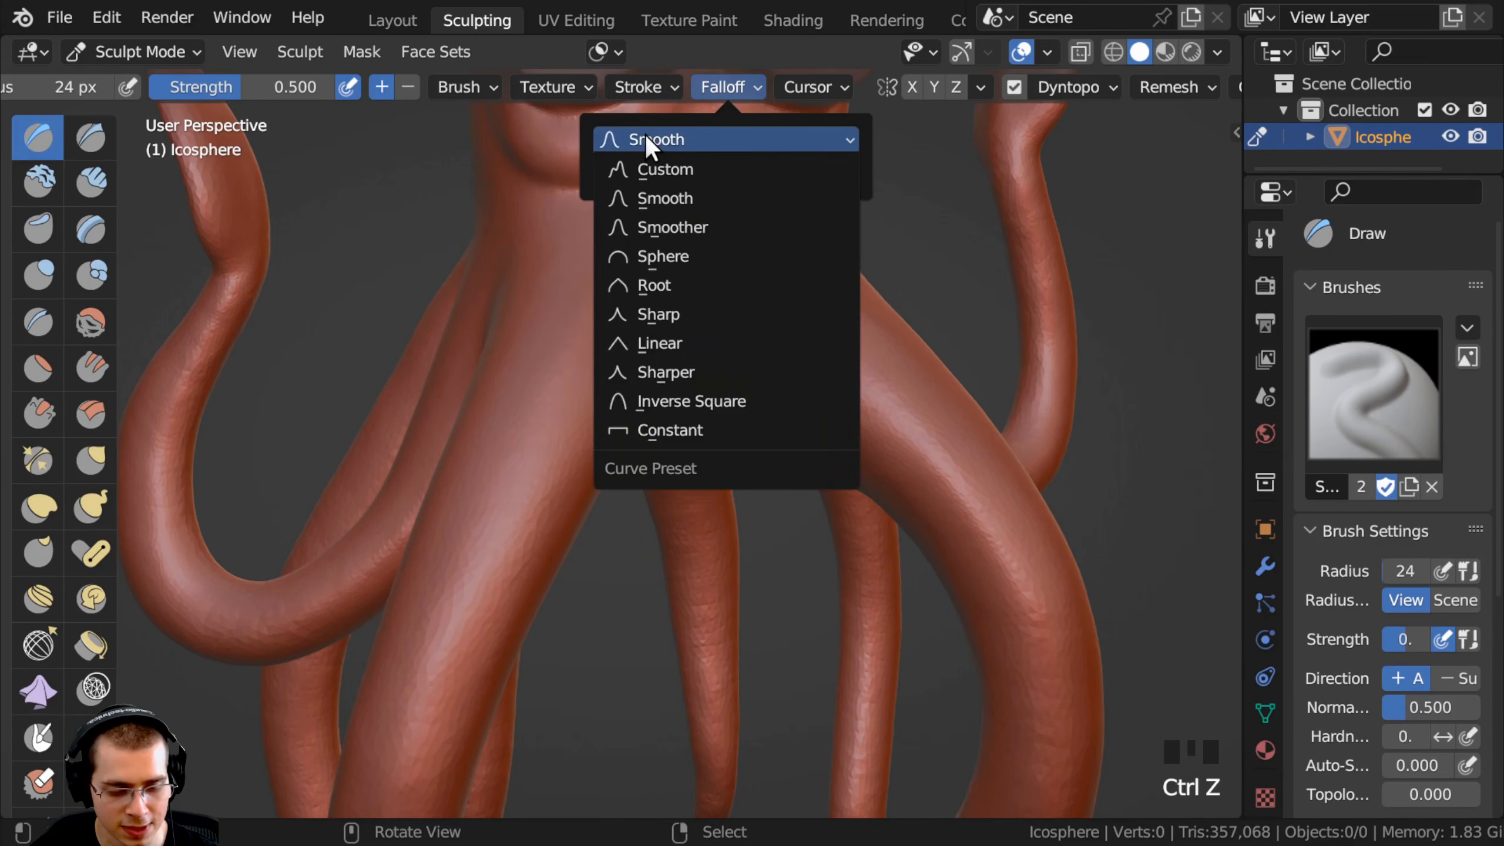
click(656, 168)
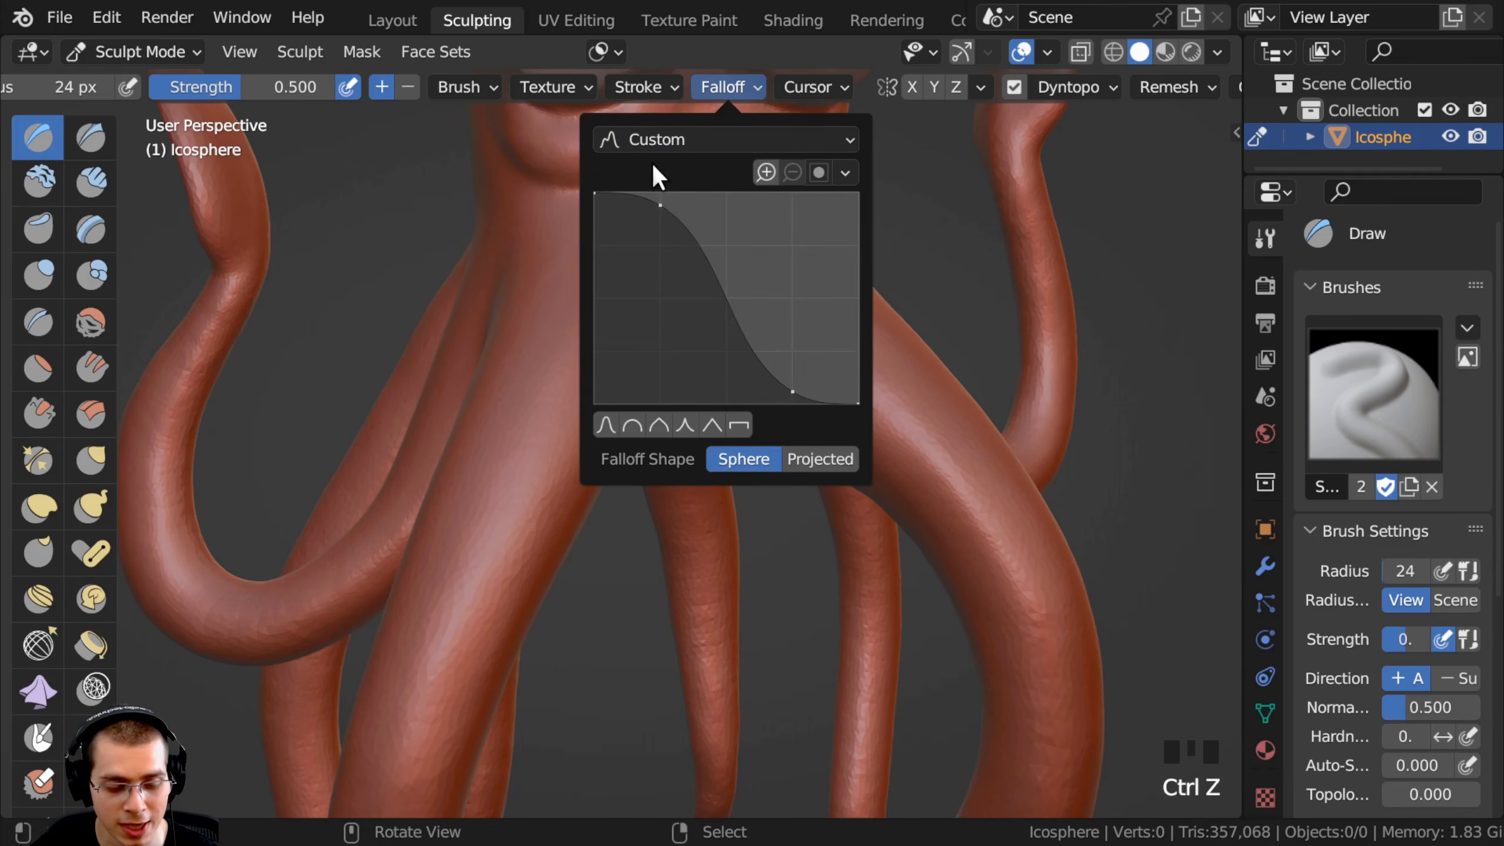
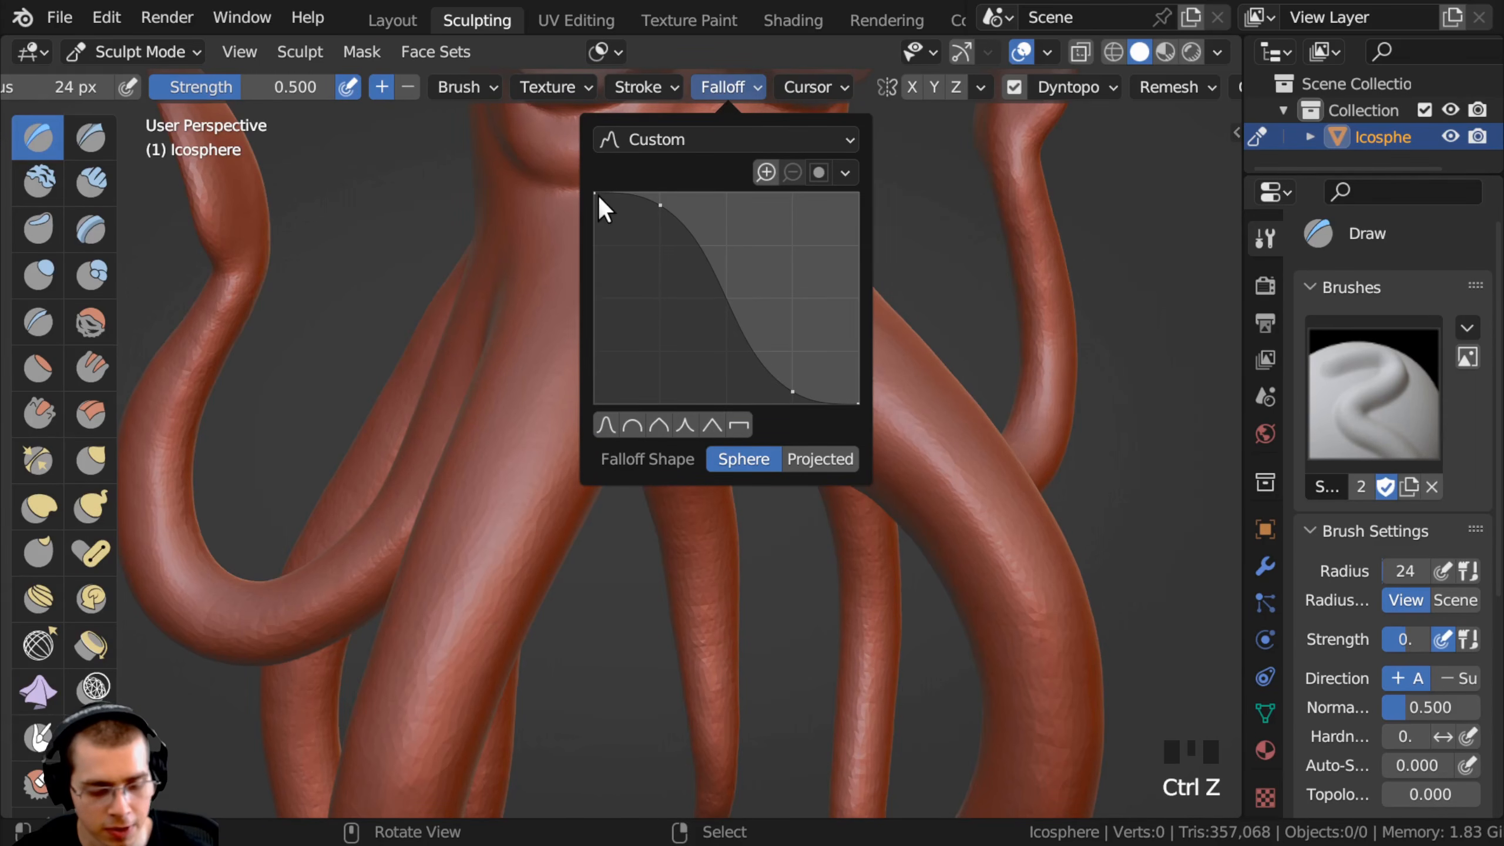
Reshape the custom falloff curve so it starts at zero, stays low near the centre, and peaks at 0.58, 0.81.
drag(595, 193, 589, 306)
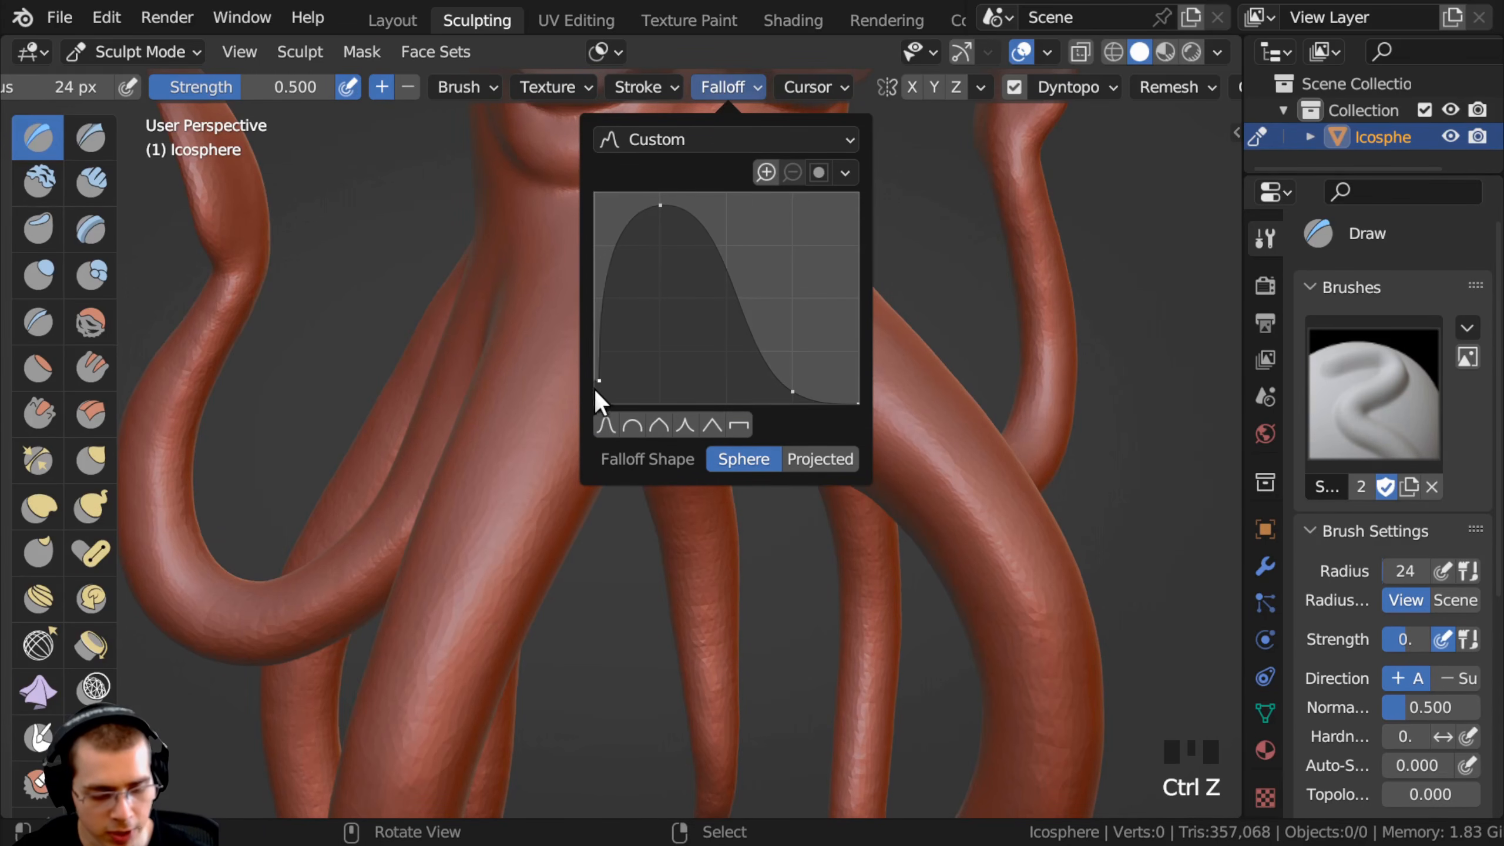
click(593, 405)
drag(787, 393, 796, 245)
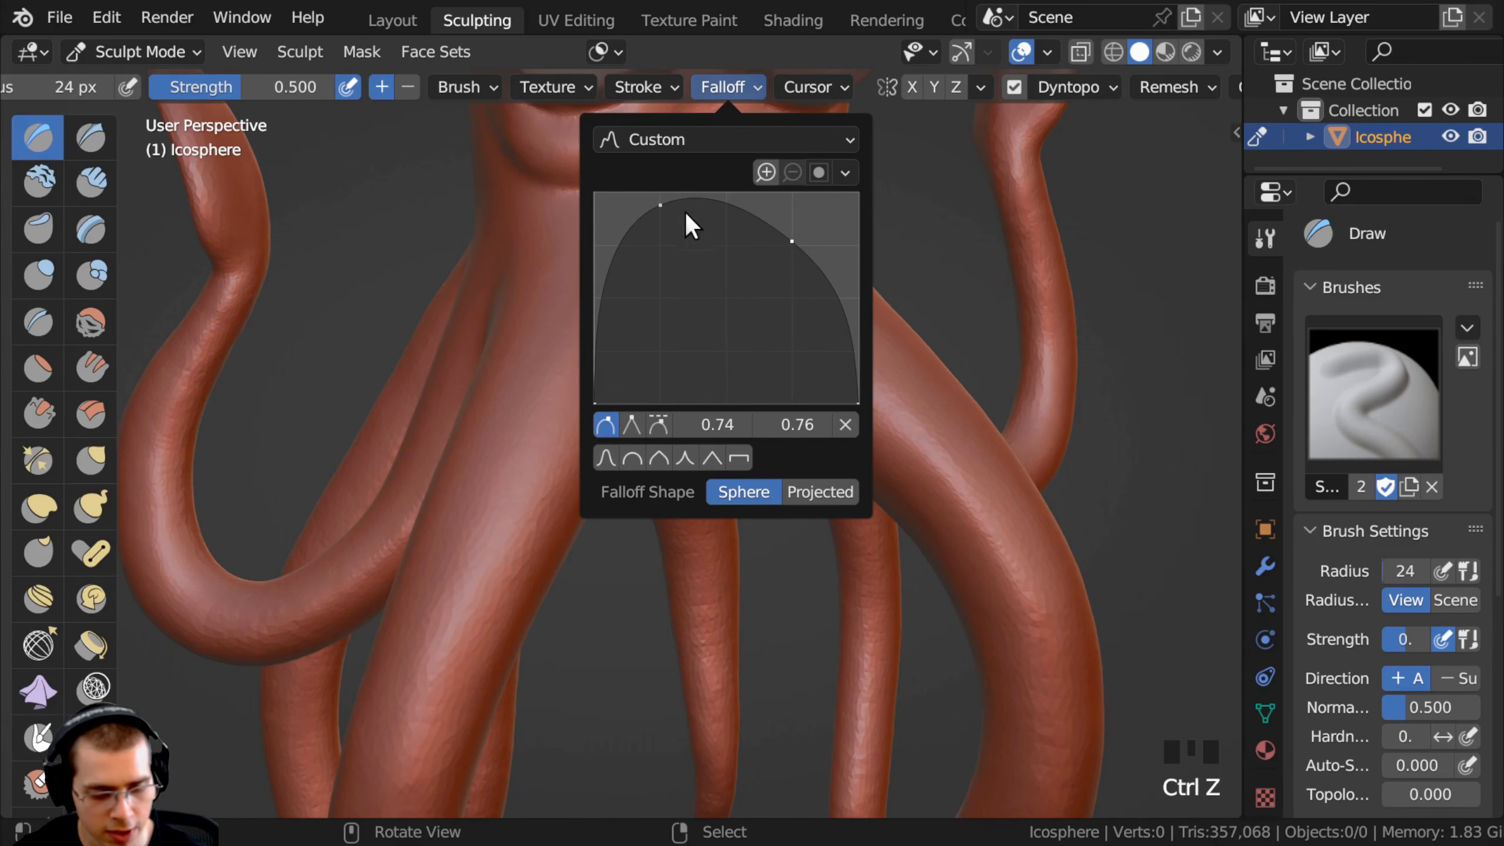
drag(660, 205, 679, 382)
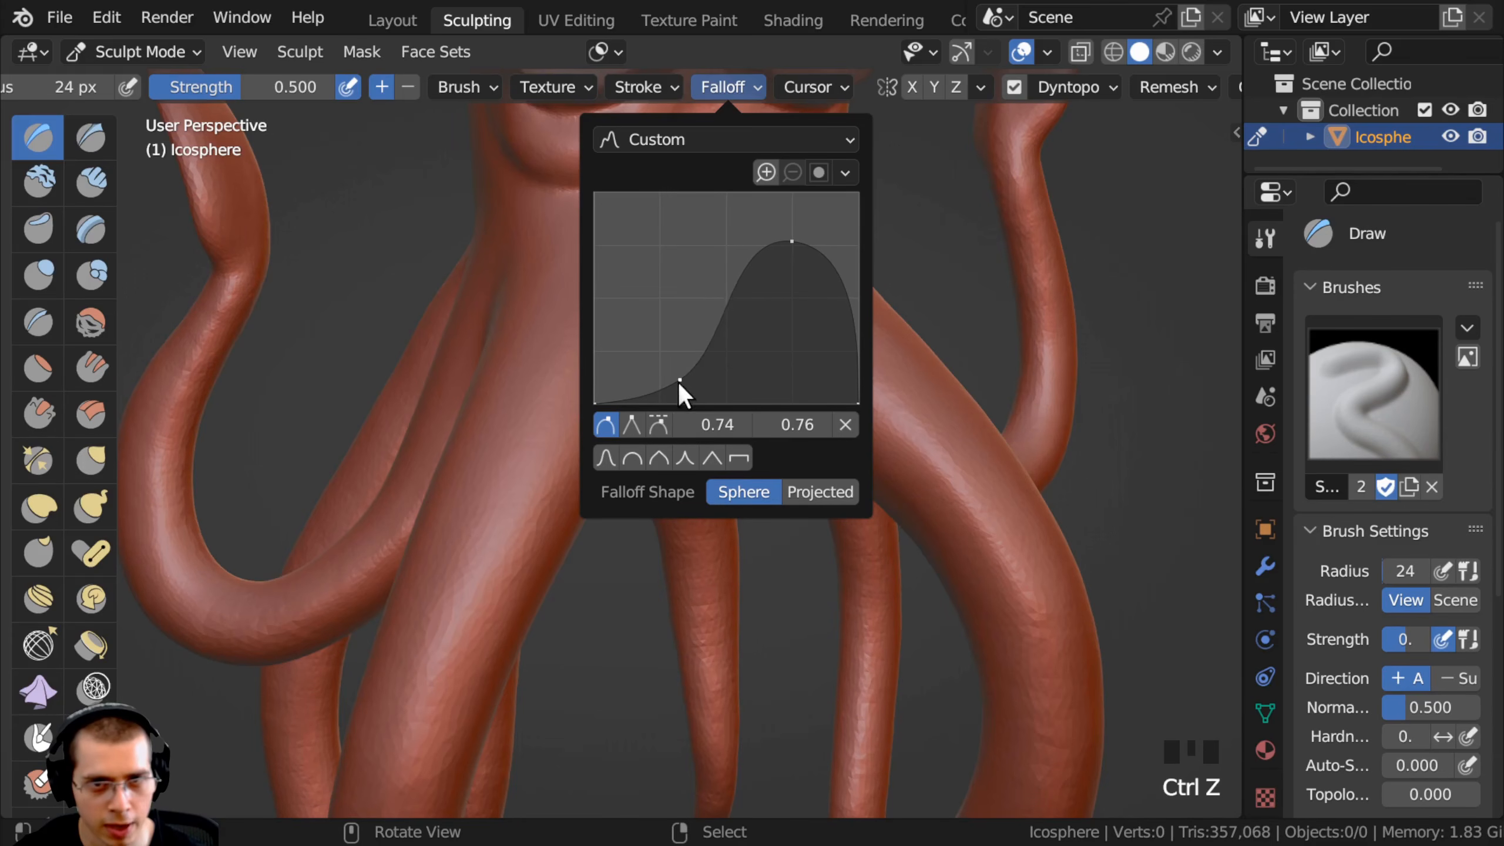
drag(790, 241, 747, 232)
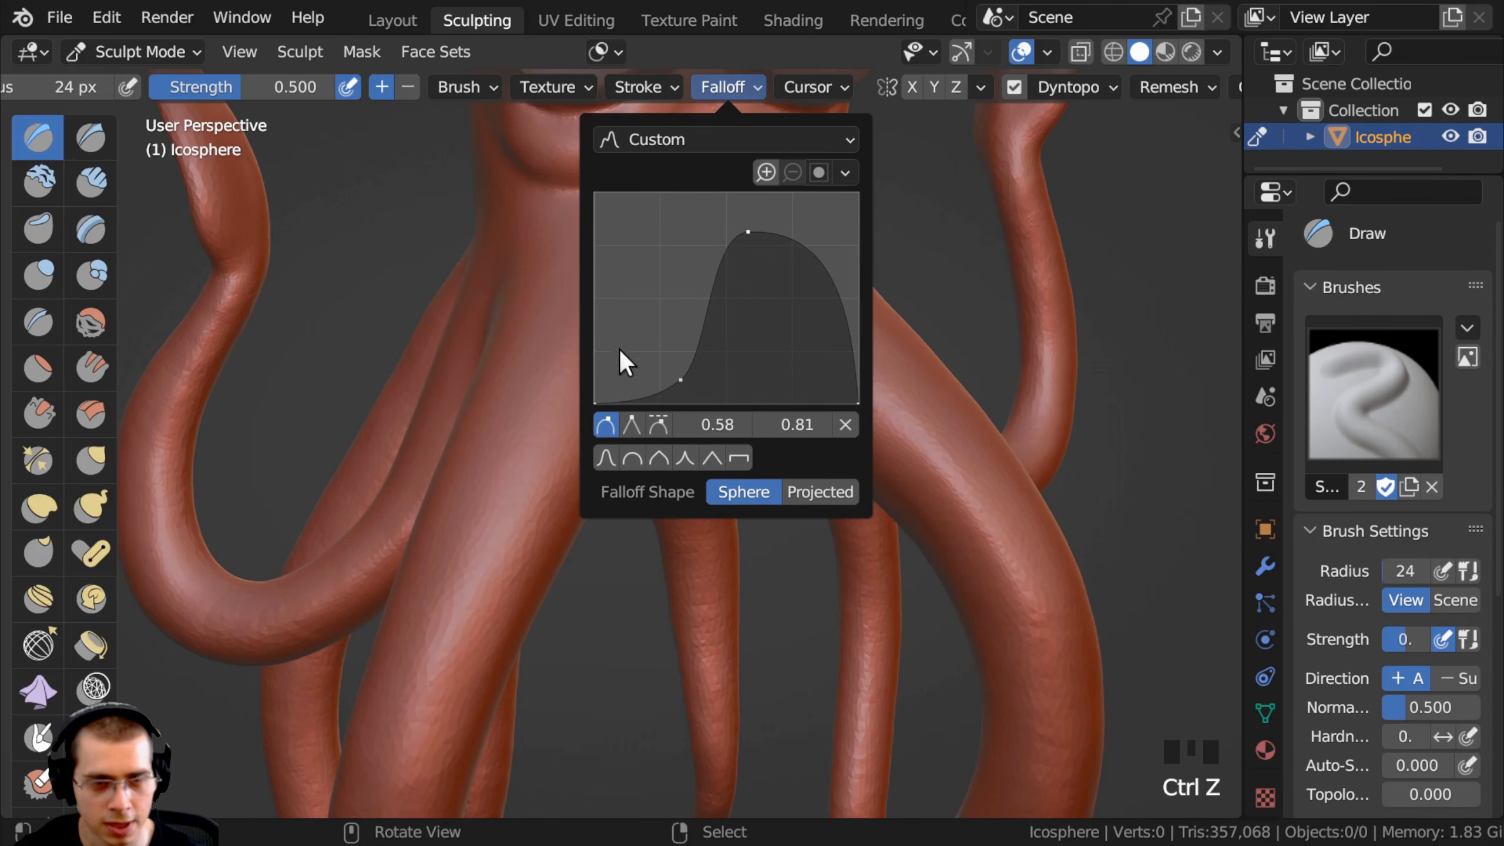
Refine the falloff curve with its peak at 0.59, 0.81, then test a 92 px sucker on the front tentacle and undo it.
mouse_move(676, 379)
mouse_down()
mouse_move(595, 402)
mouse_move(666, 378)
mouse_up()
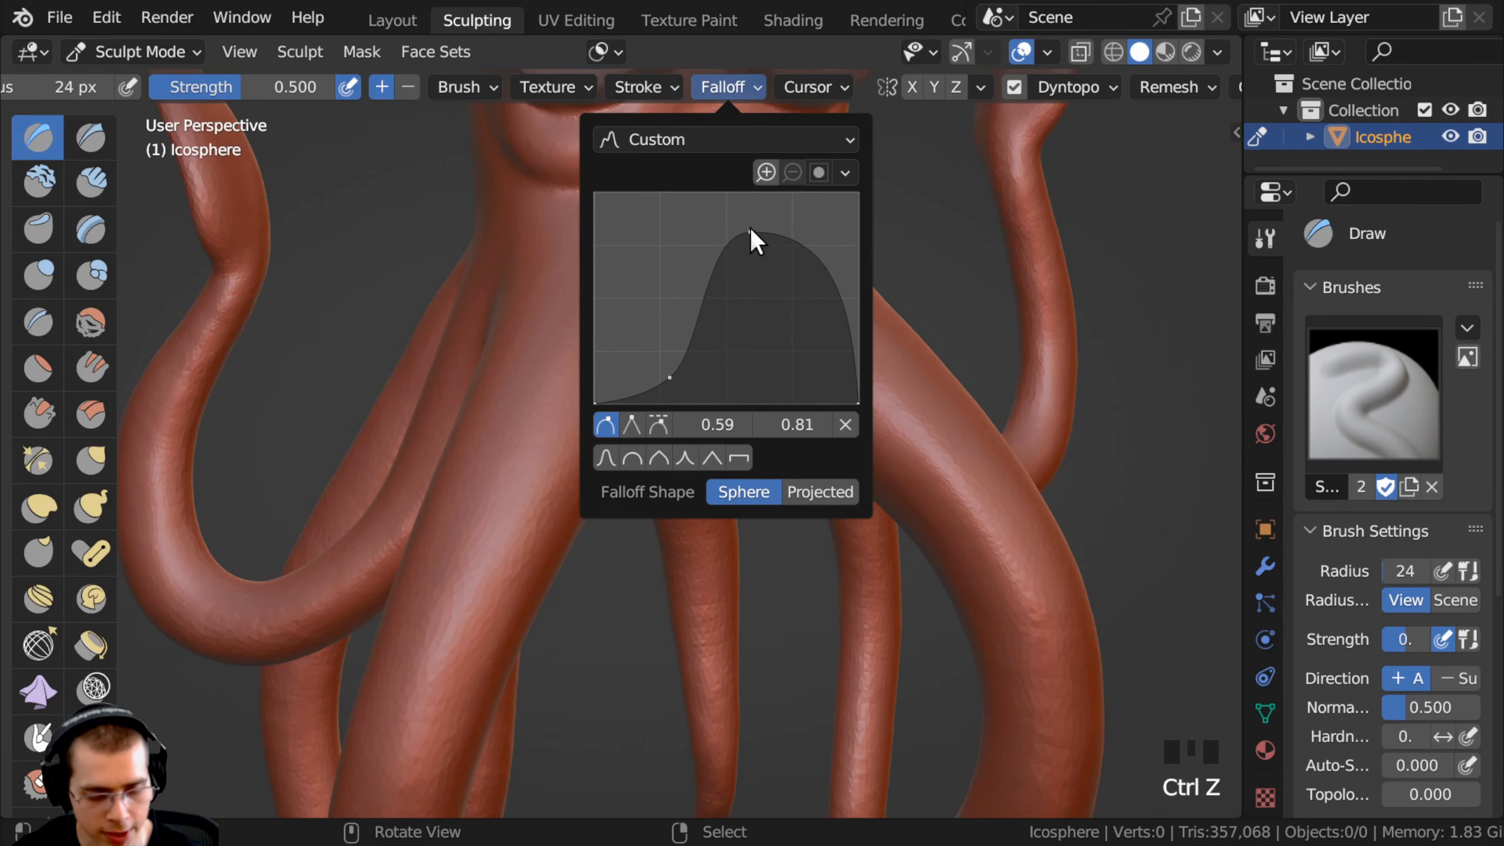
ctrl+middle_drag(638, 332, 638, 353)
key(f)
click(656, 374)
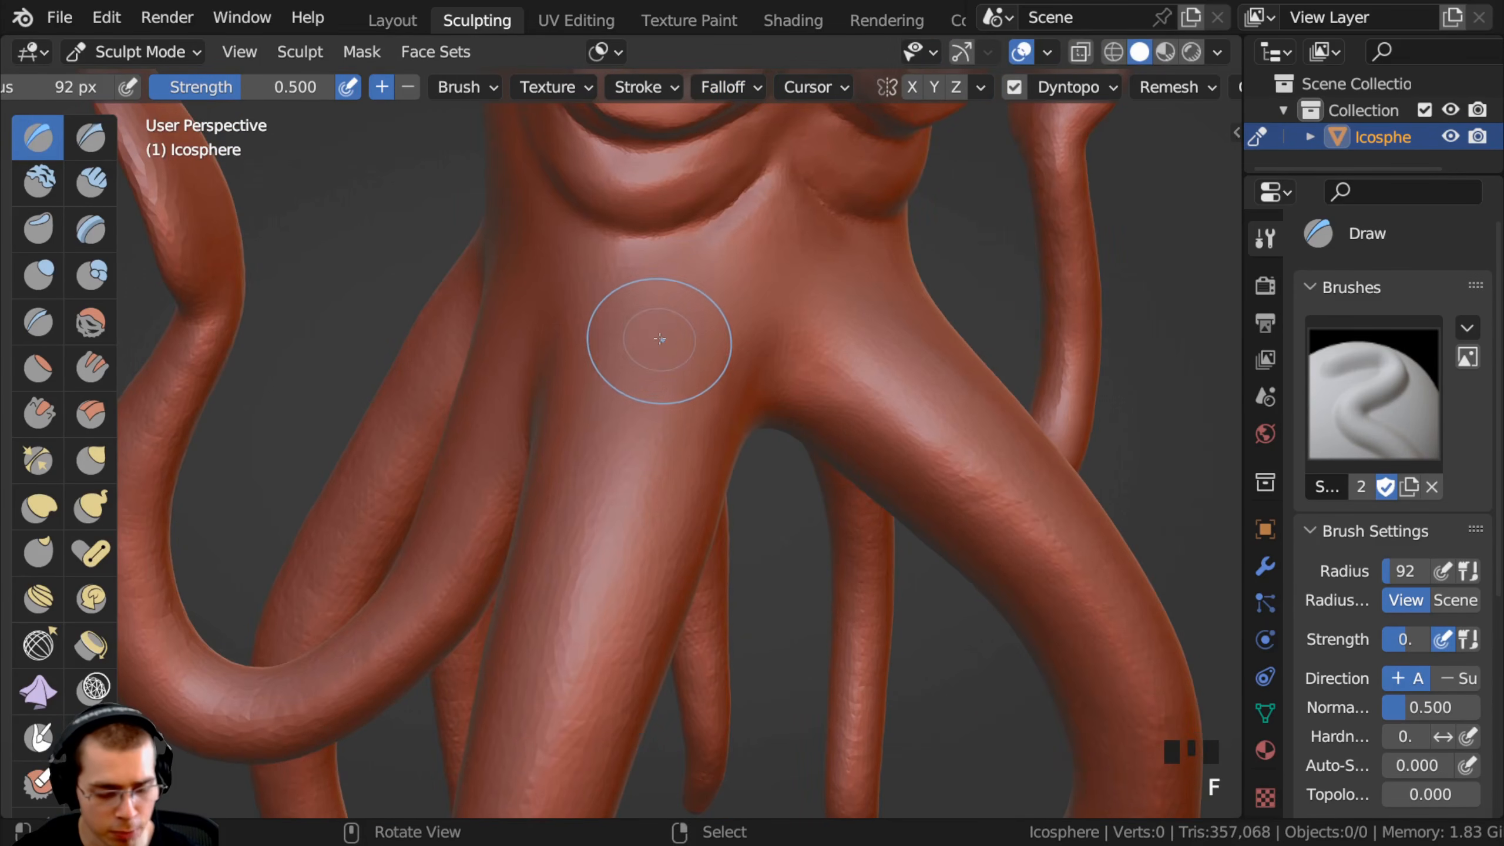
click(632, 463)
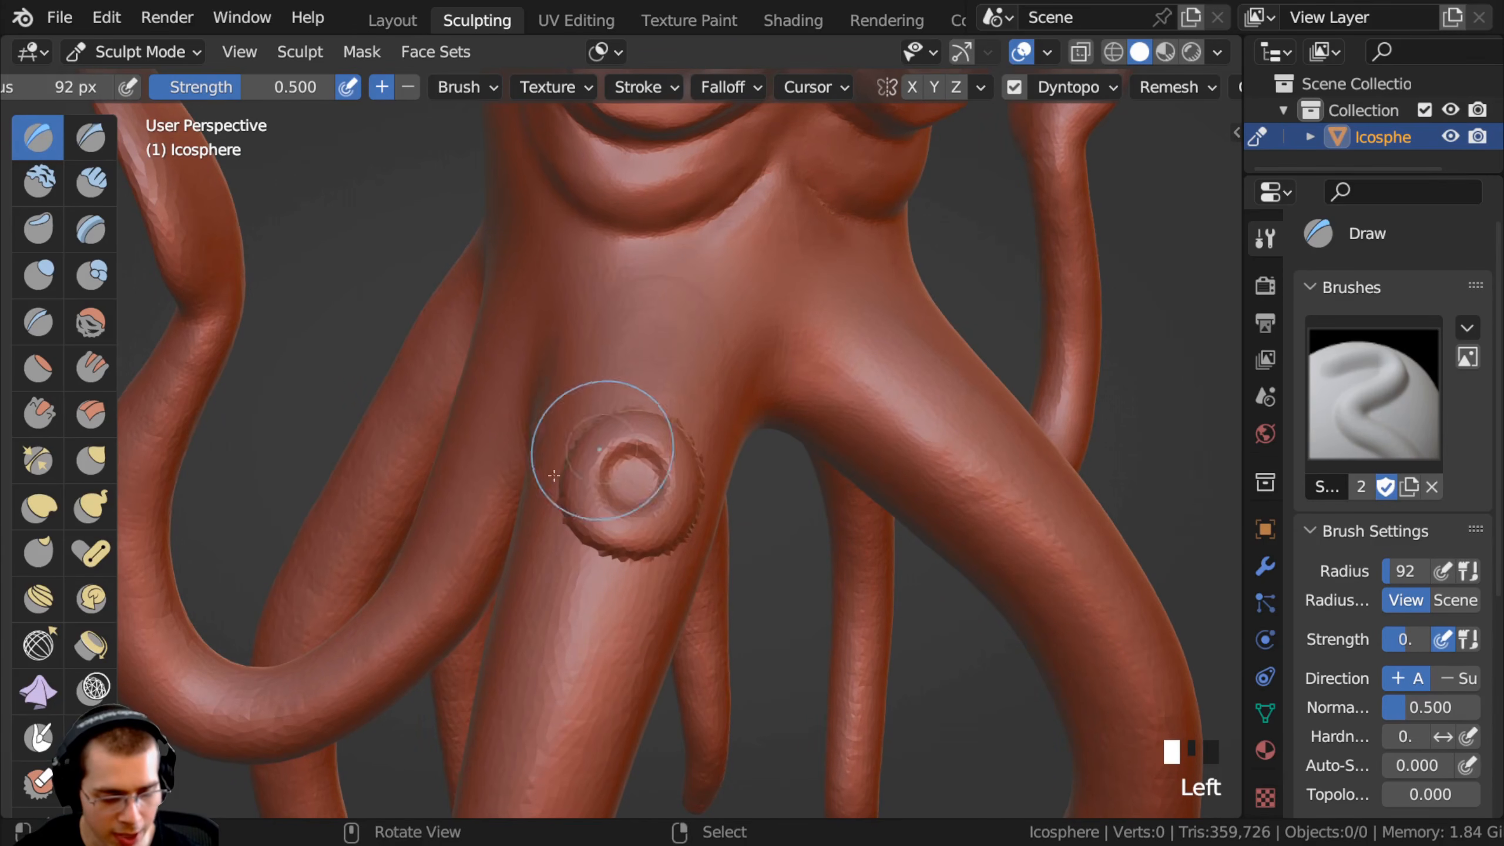
mouse_move(596, 442)
middle_down()
mouse_move(711, 475)
mouse_move(563, 537)
middle_up()
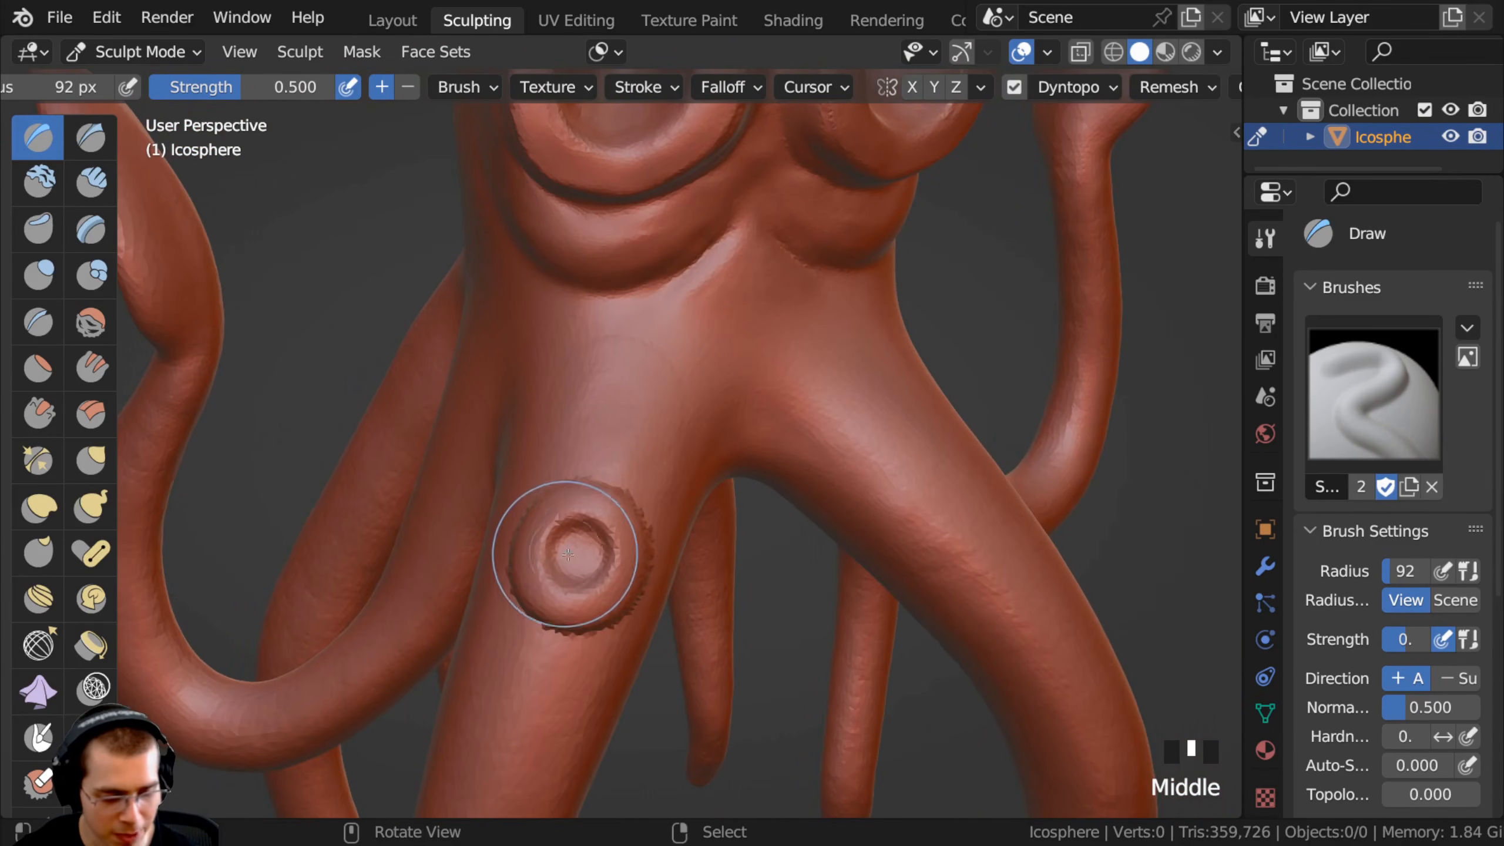
ctrl+middle_drag(648, 252, 638, 470)
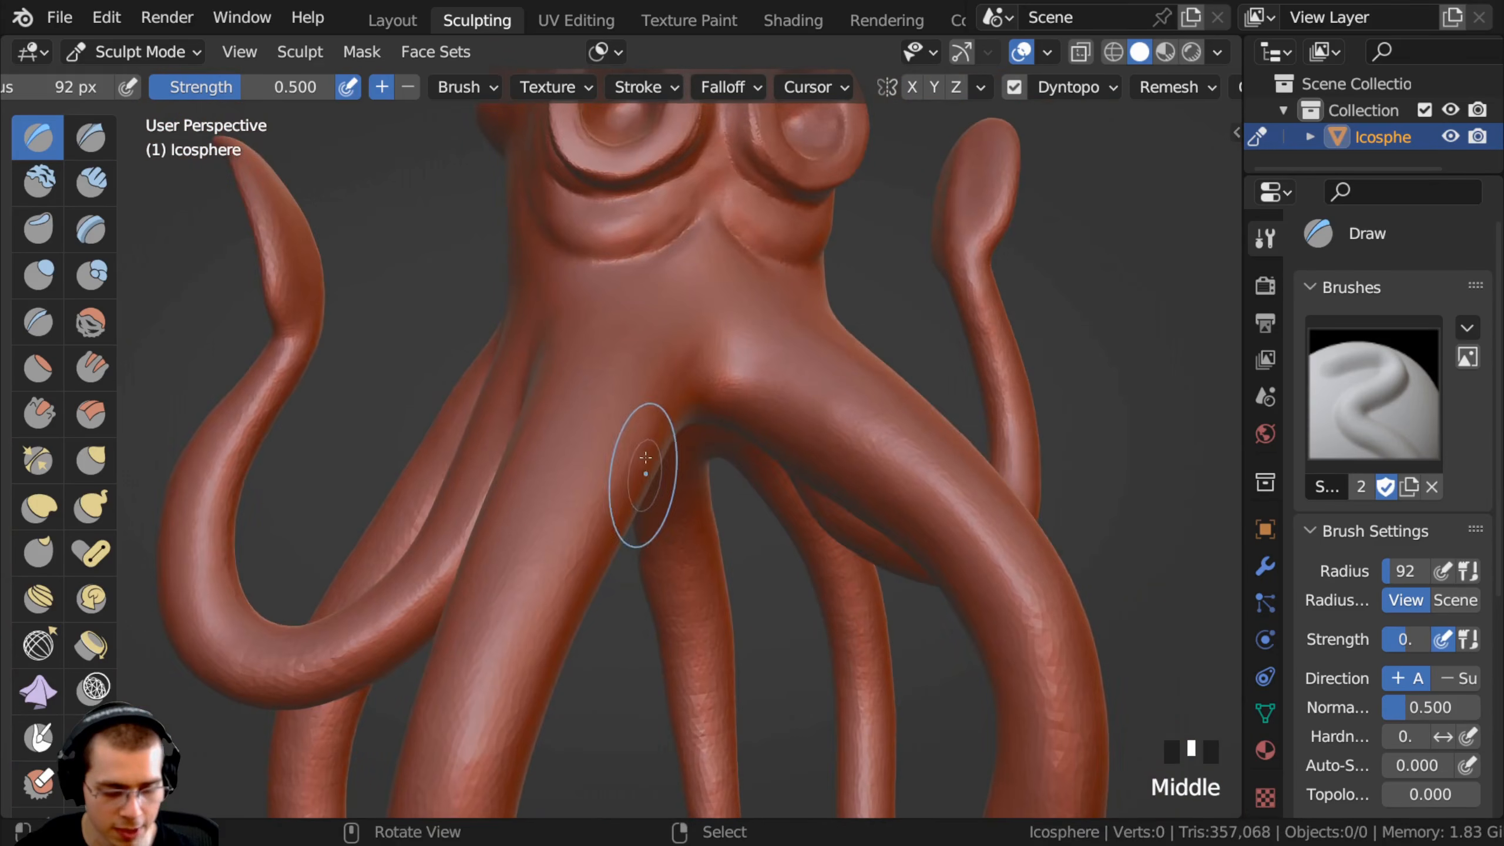
Set the Dyntopo detail size to 3 px.
click(1058, 87)
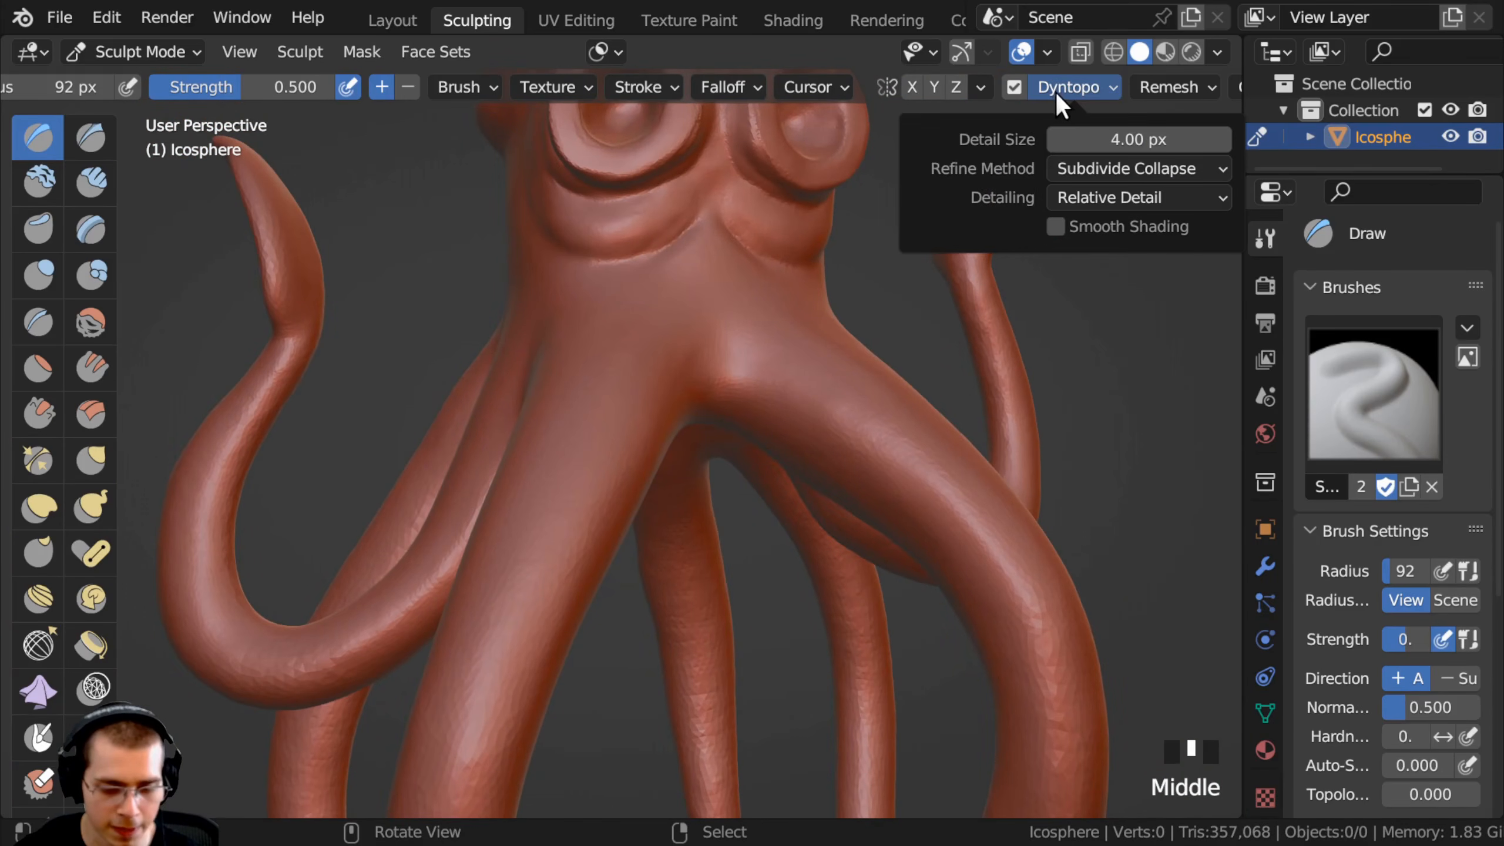
click(1096, 139)
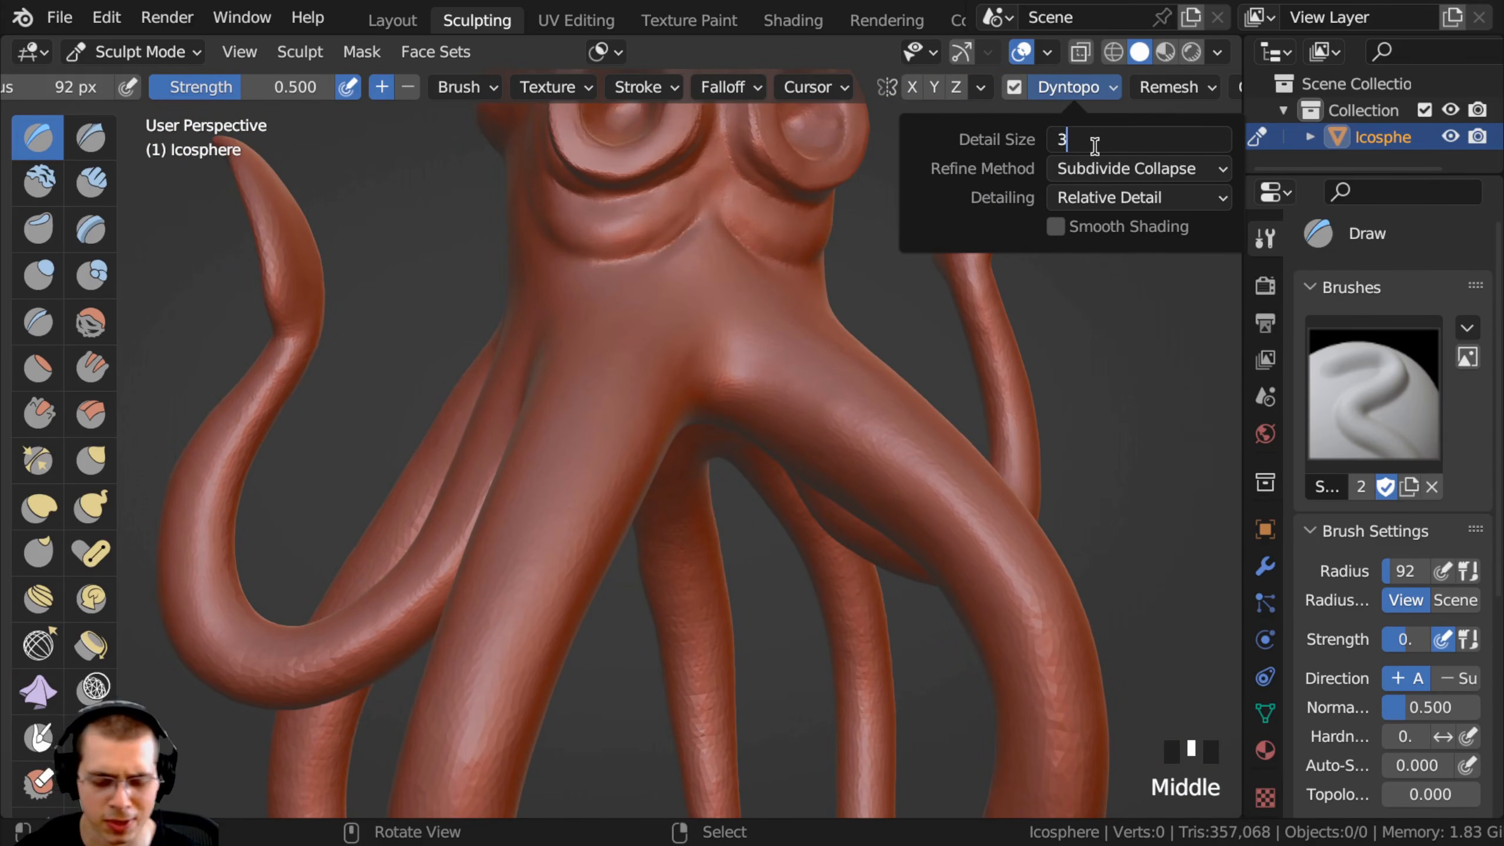
key(Return)
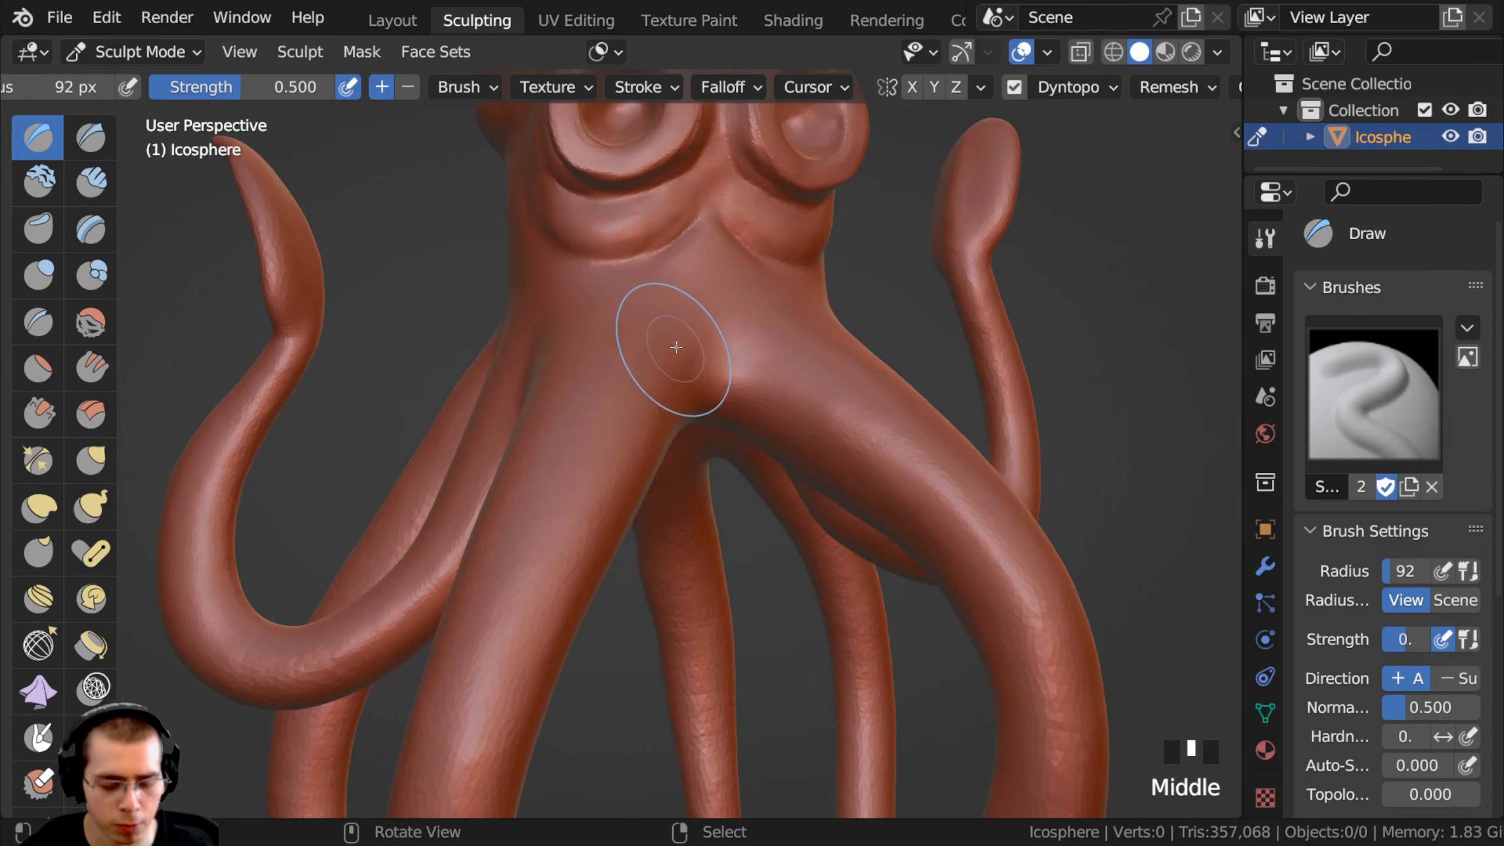
Set the Draw radius to 42 px and stamp the first suckers near the base of the middle tentacle's underside.
key(f)
click(636, 338)
middle_drag(638, 343, 670, 447)
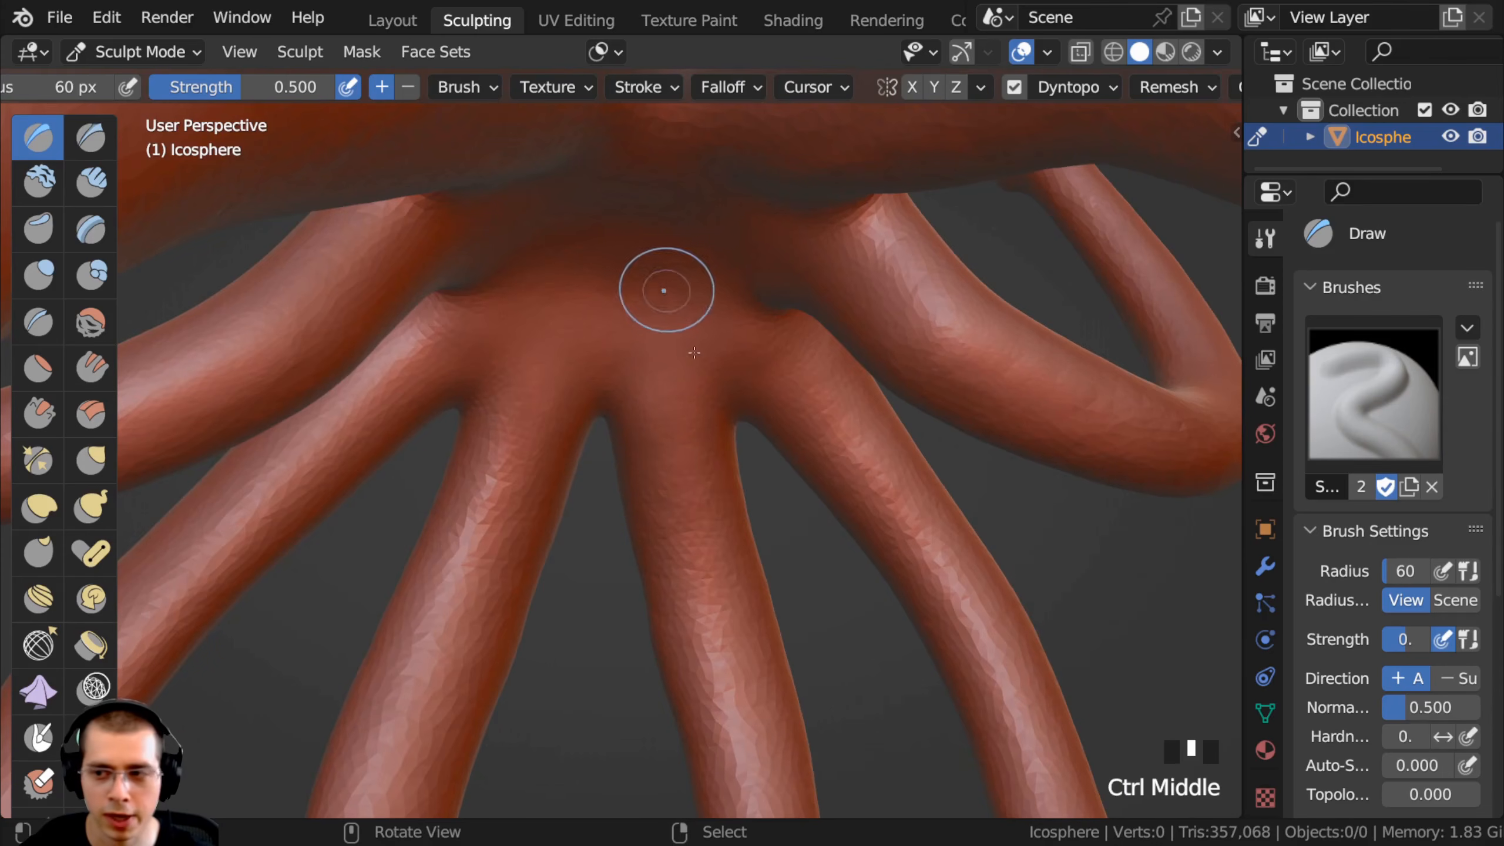
shift+middle_drag(687, 334, 674, 396)
key(f)
click(631, 323)
shift+middle_drag(631, 323, 599, 225)
click(599, 225)
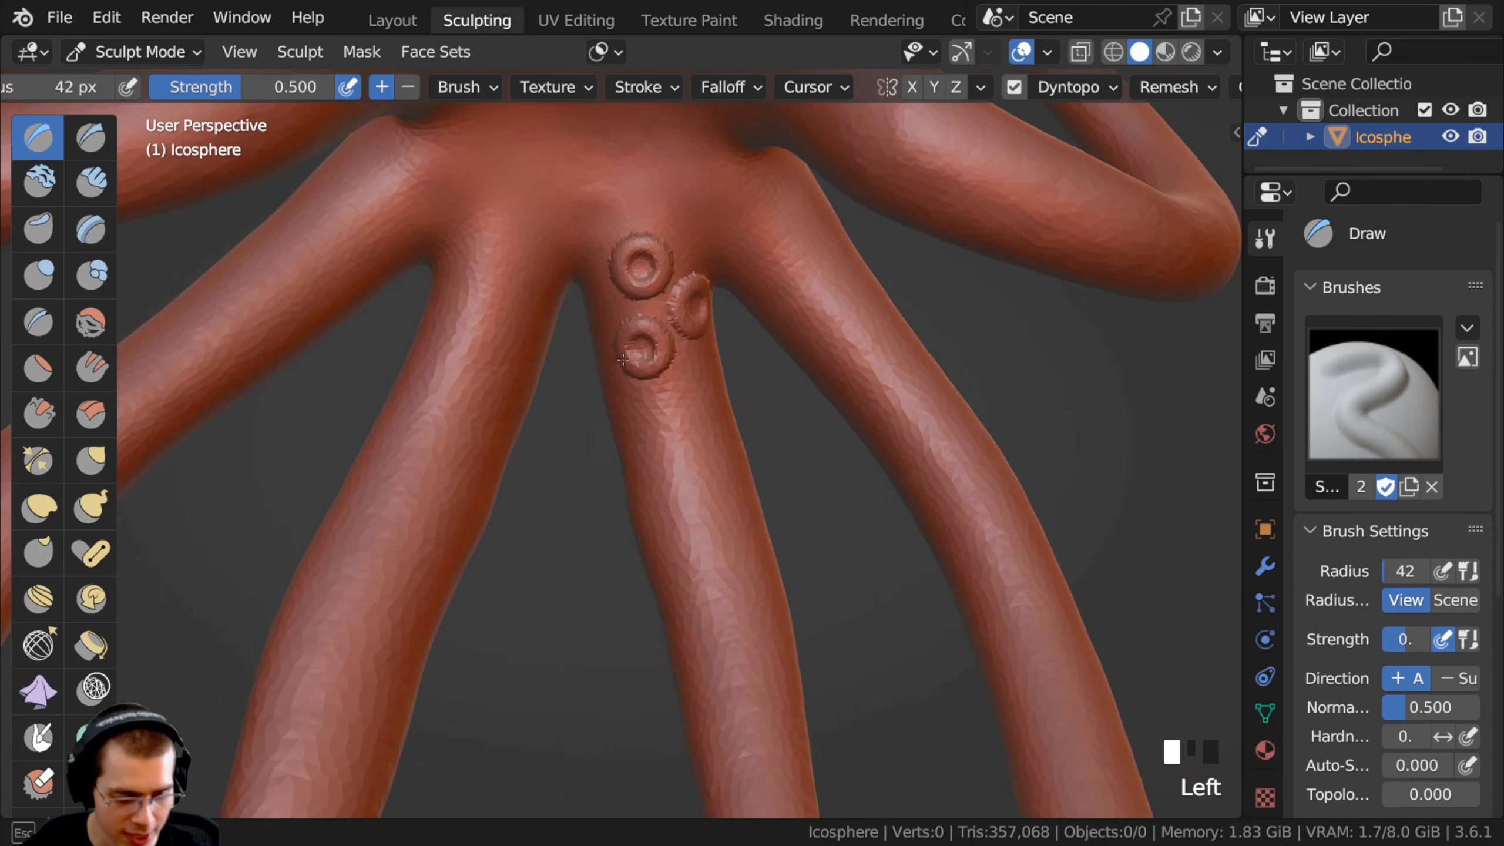
Continue the suckers down the middle tentacle's underside and enlarge the Draw radius to 56 px.
middle_drag(720, 367, 664, 380)
click(664, 381)
drag(624, 413, 625, 416)
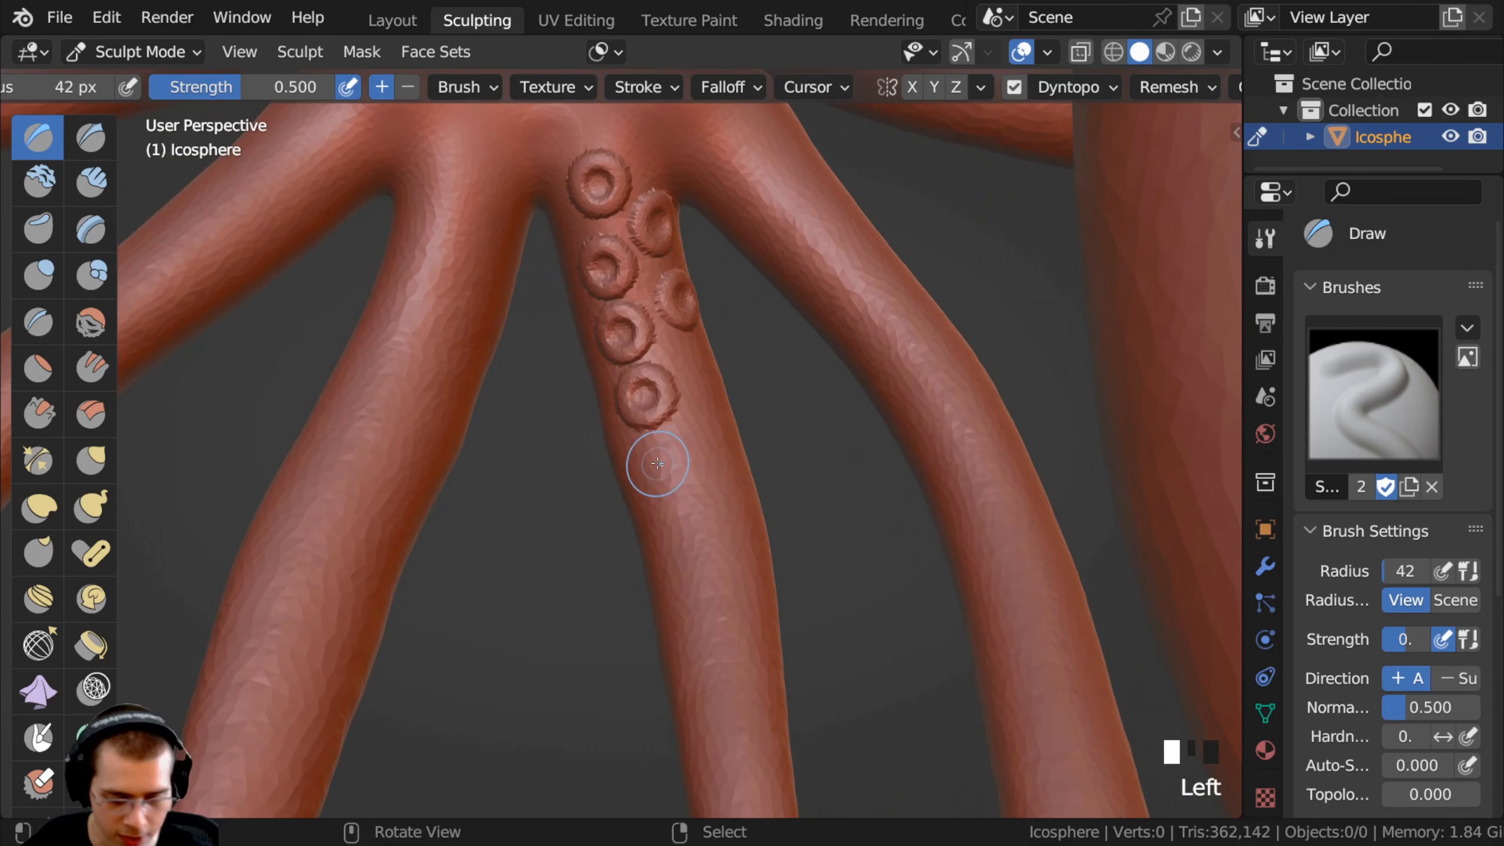
middle_drag(669, 473, 676, 479)
drag(674, 478, 687, 521)
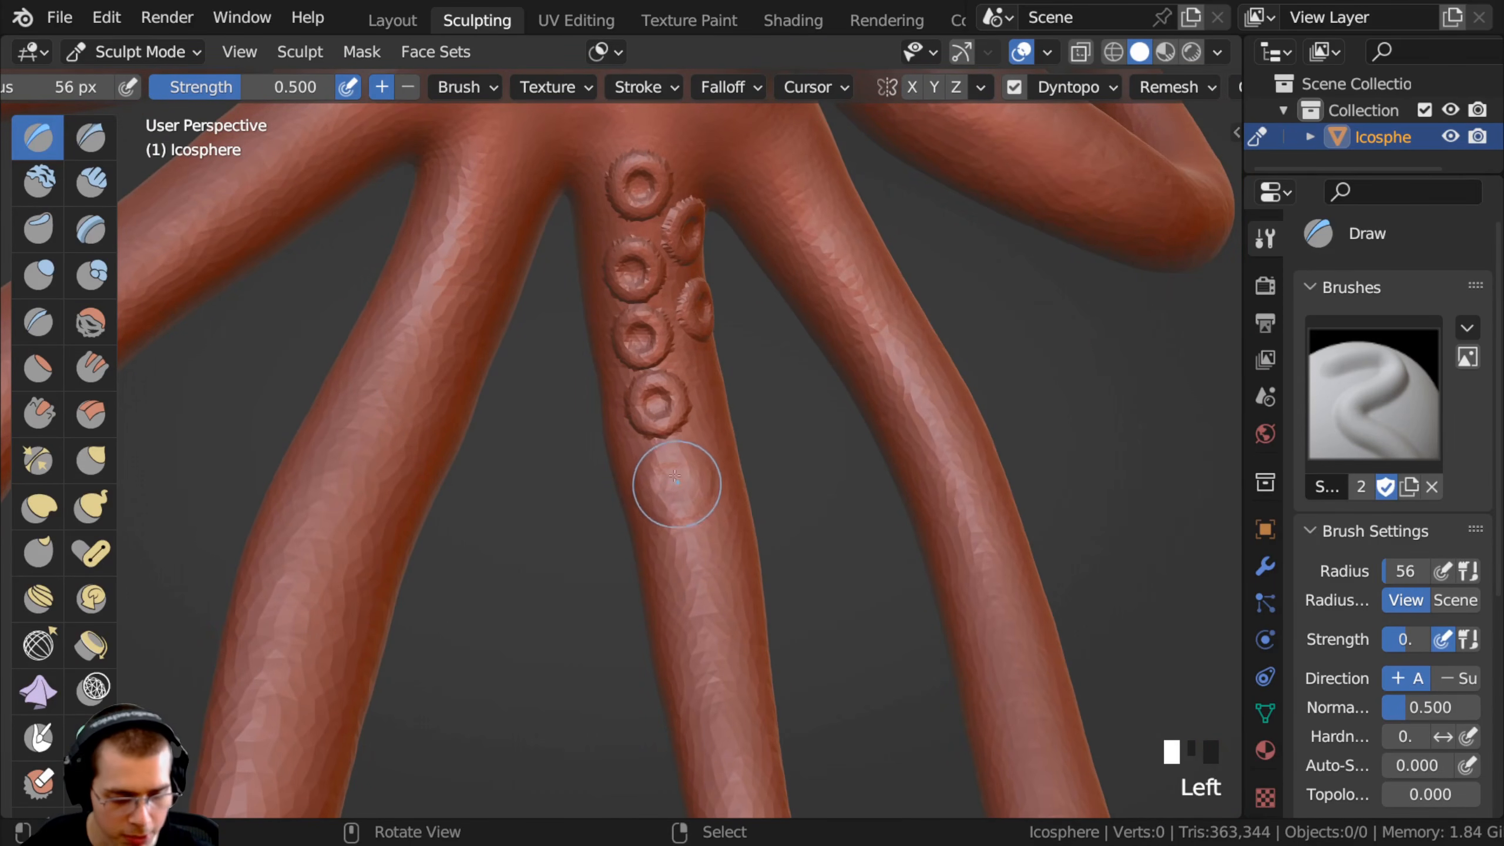
Raise the Draw strength to 1.0 and stamp two staggered columns of suckers further down the middle tentacle.
middle_drag(678, 478, 676, 483)
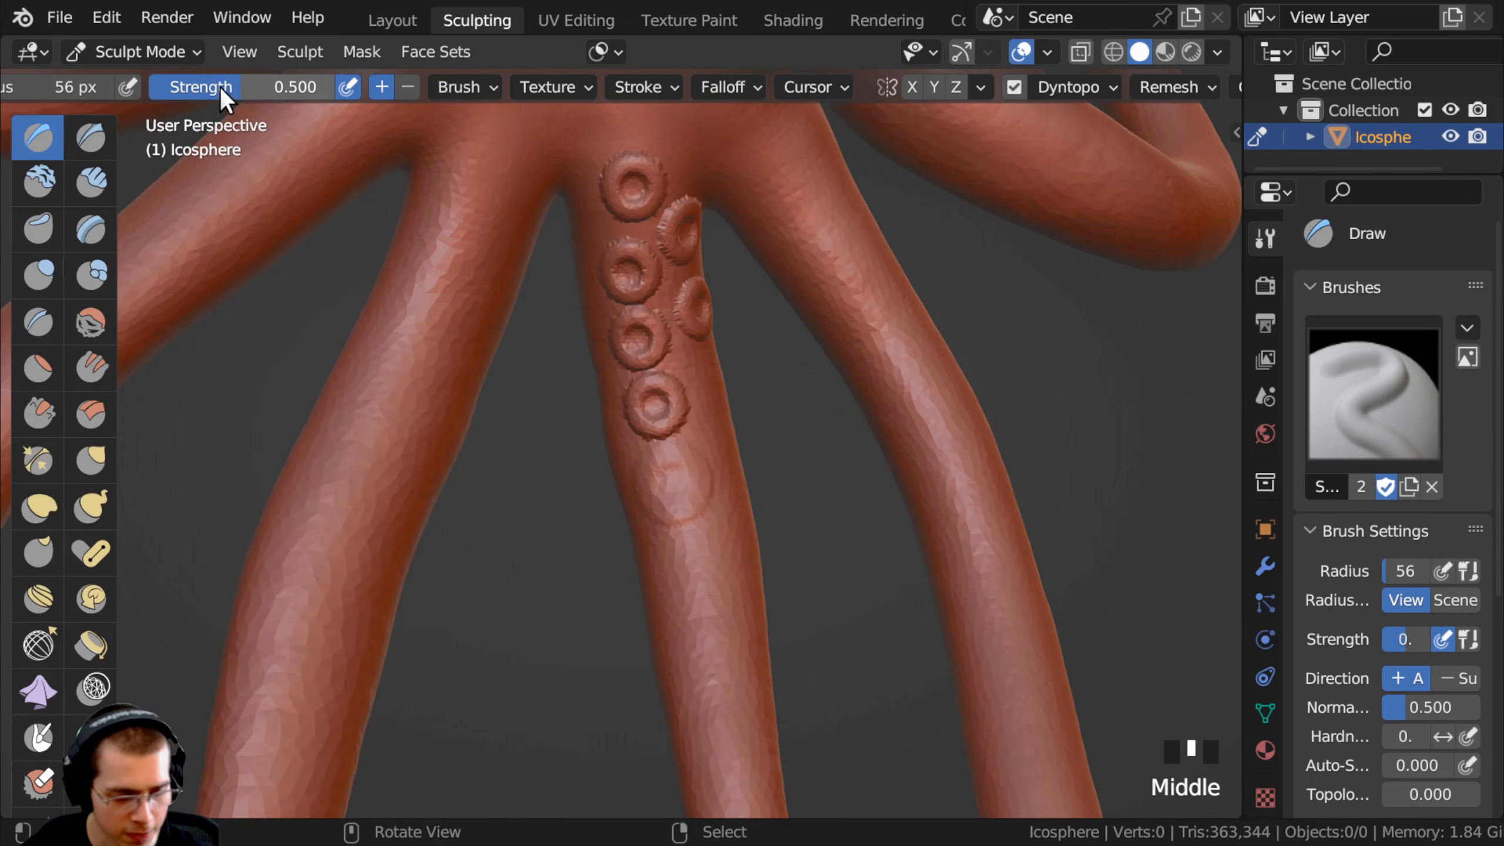
drag(220, 87, 258, 92)
drag(671, 484, 678, 481)
ctrl+middle_drag(624, 317, 680, 326)
drag(681, 326, 688, 329)
mouse_move(688, 329)
ctrl+middle_down()
mouse_move(686, 403)
mouse_move(729, 417)
ctrl+middle_up()
ctrl+middle_drag(517, 234, 473, 171)
drag(681, 324, 684, 356)
drag(709, 415, 713, 449)
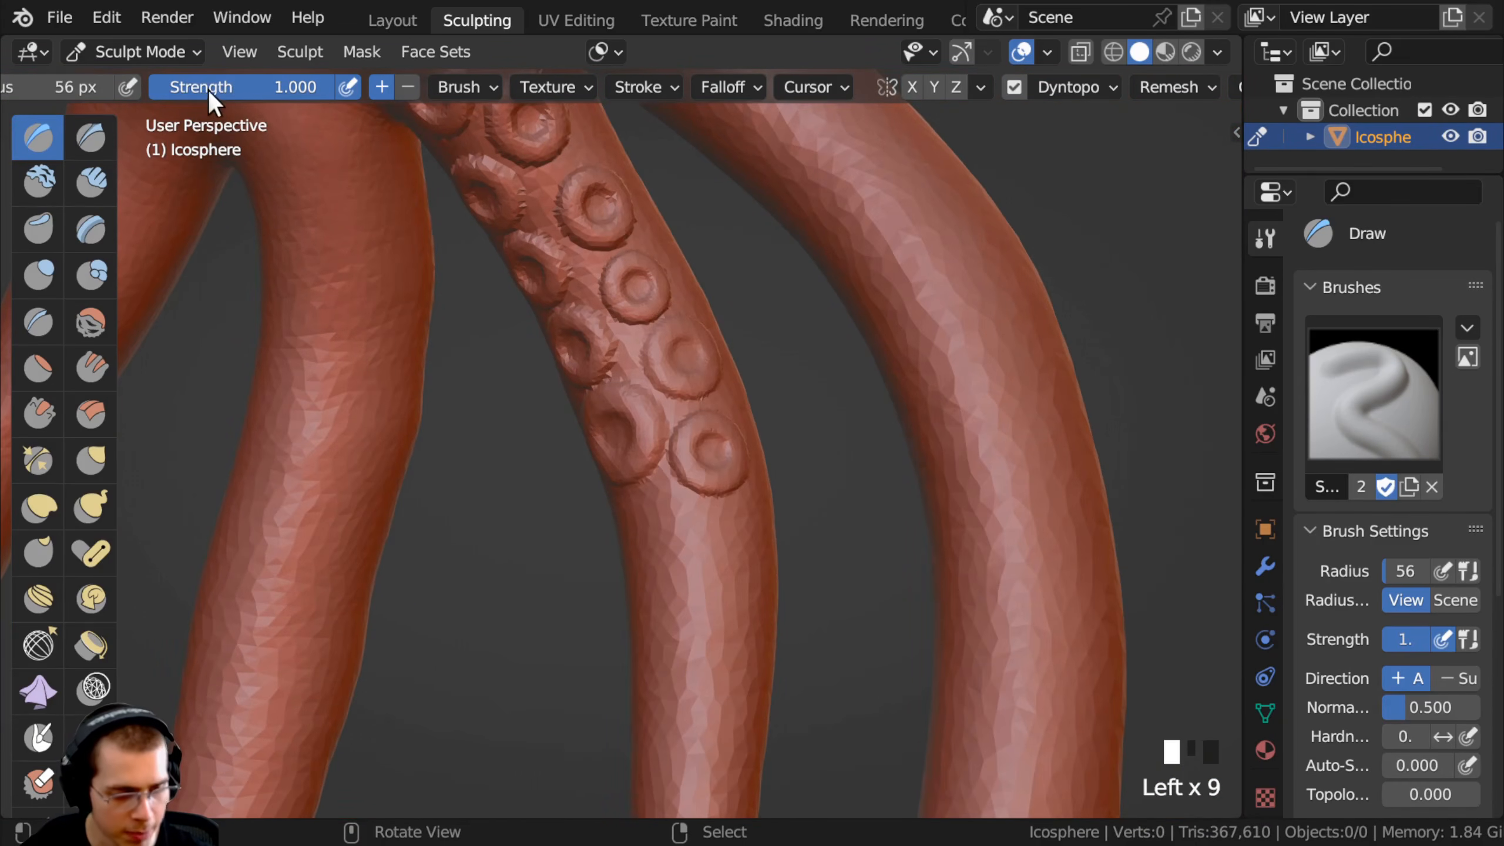
Raise the Draw strength to 2.0 and stamp more suckers below the existing ones on the middle tentacle.
click(238, 109)
middle_drag(622, 450, 657, 456)
shift+middle_drag(657, 456, 651, 411)
drag(649, 424, 652, 459)
drag(699, 456, 702, 492)
drag(640, 516, 643, 548)
mouse_move(627, 426)
middle_down()
mouse_move(574, 352)
mouse_move(594, 430)
mouse_move(521, 235)
mouse_move(604, 295)
mouse_move(563, 246)
mouse_move(588, 295)
mouse_move(627, 326)
middle_up()
Set the Draw radius to 46 px and add smaller suckers along the middle tentacle's bare side up to its base.
key(f)
click(547, 293)
click(590, 358)
shift+middle_drag(571, 171, 581, 290)
click(579, 338)
shift+middle_drag(579, 220, 573, 294)
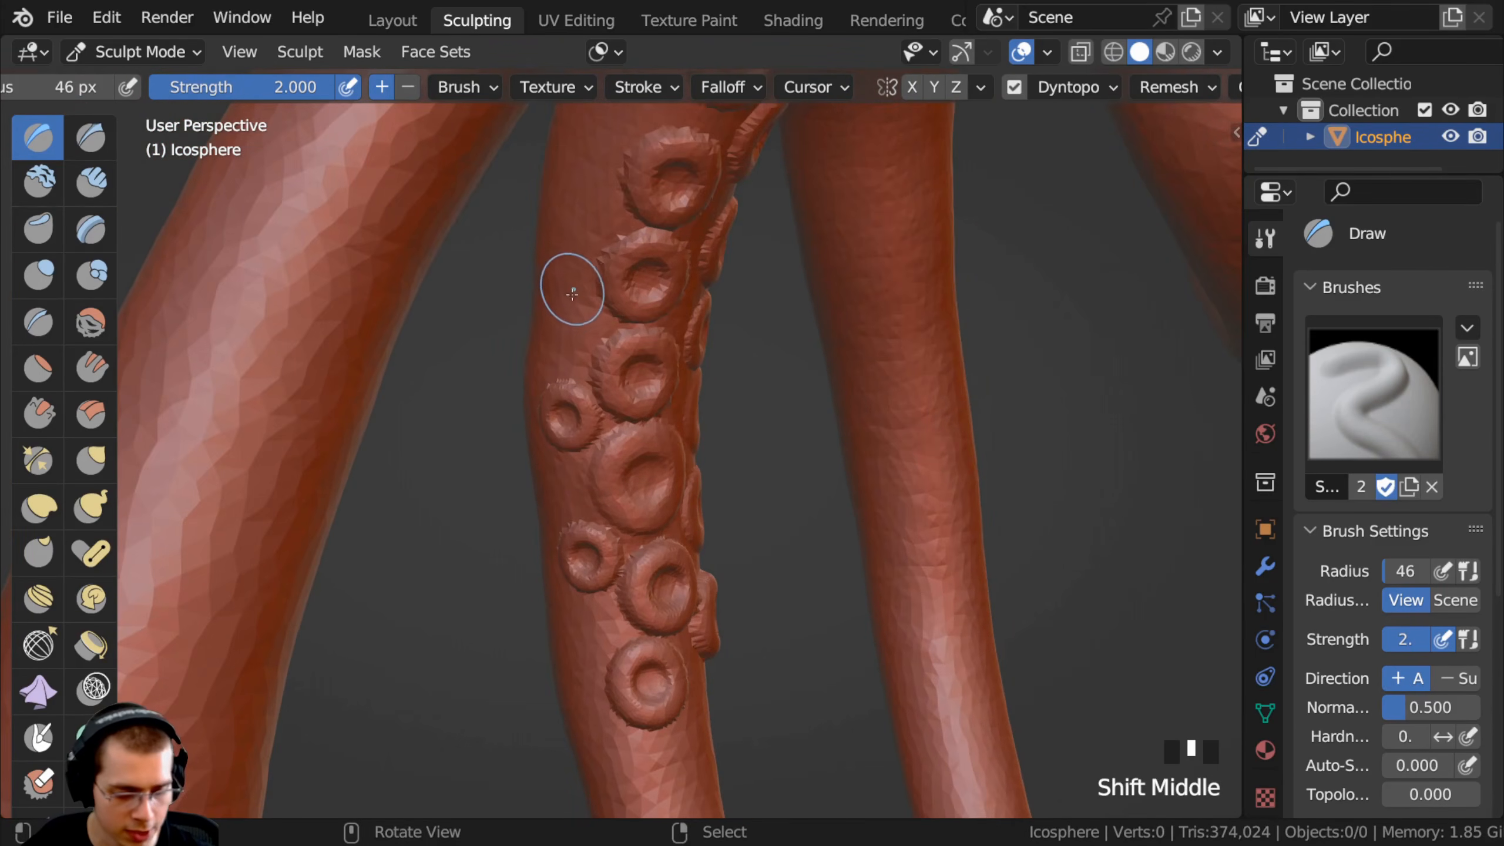
click(570, 303)
mouse_move(577, 171)
middle_down()
mouse_move(547, 252)
mouse_move(577, 174)
mouse_move(503, 135)
mouse_move(521, 298)
mouse_move(553, 276)
middle_up()
click(557, 232)
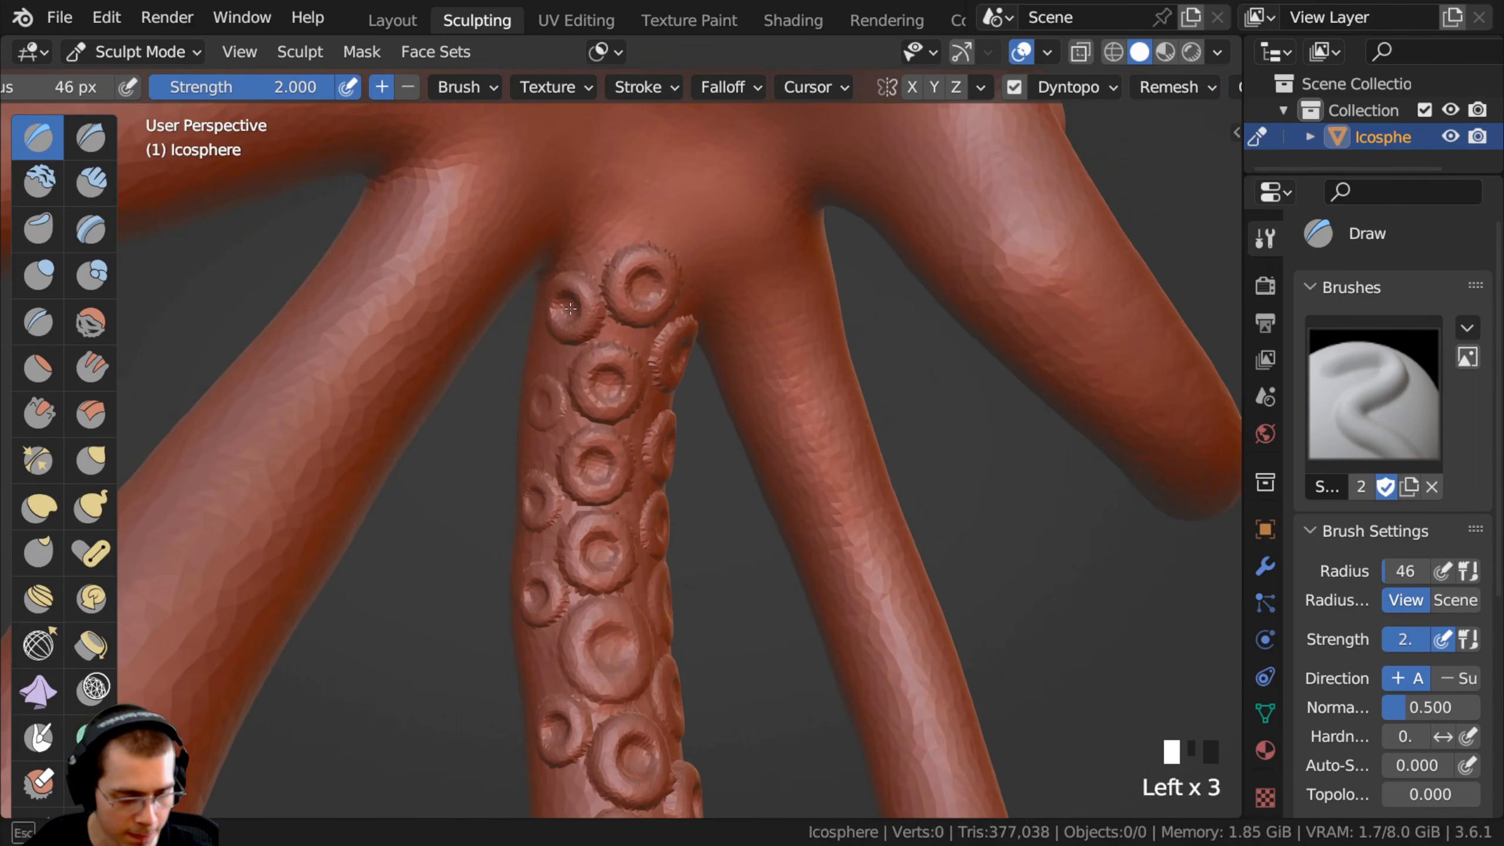
Undo the last tall suckers at the tentacle base, then stamp suckers onto the adjoining thick tentacle at 0.7 strength.
mouse_move(460, 253)
middle_down()
mouse_move(345, 292)
mouse_move(457, 280)
middle_up()
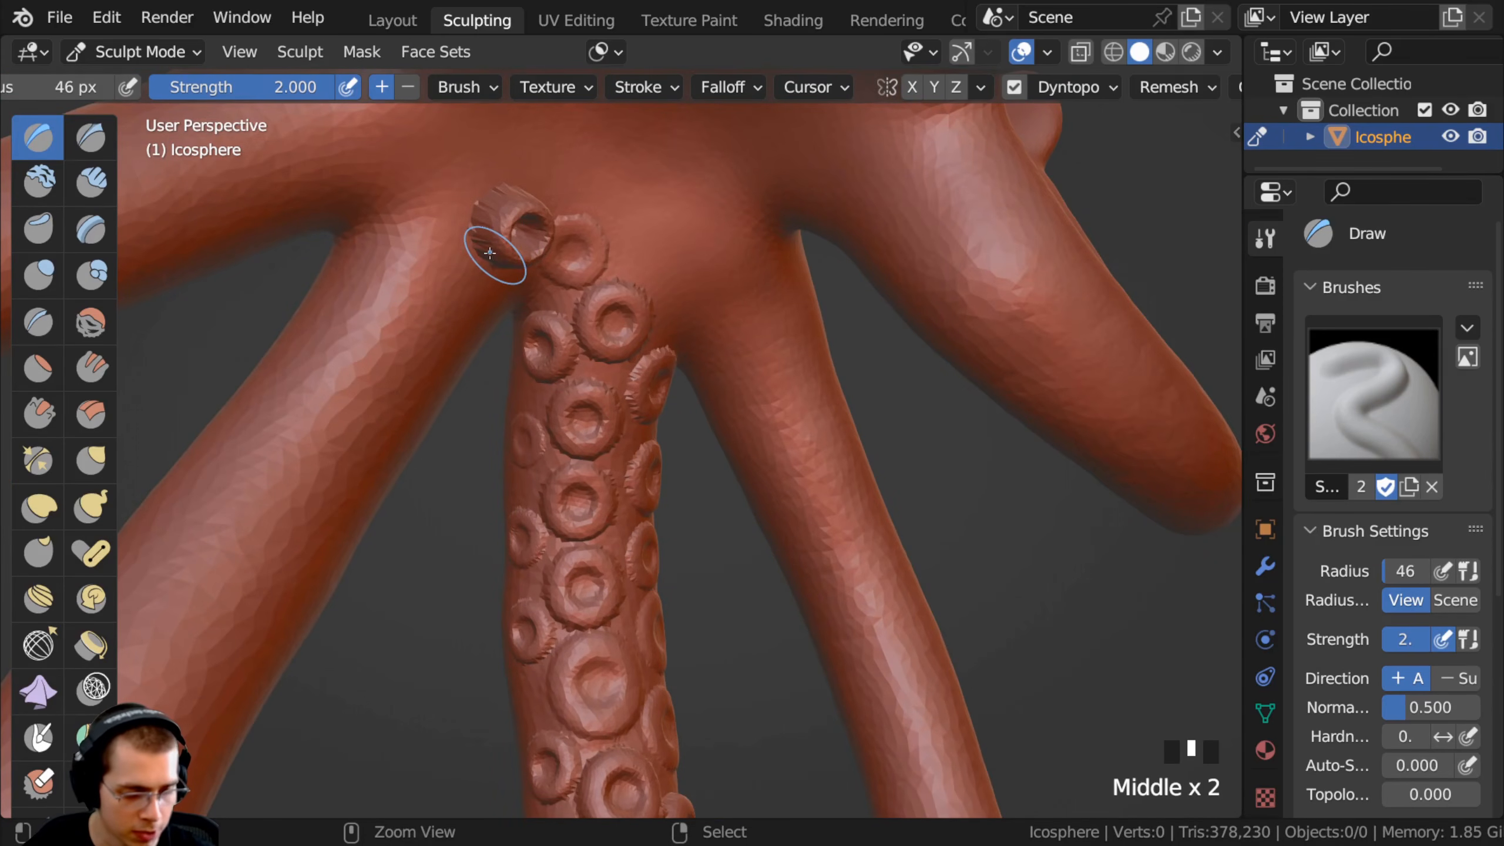
key(ctrl+z)
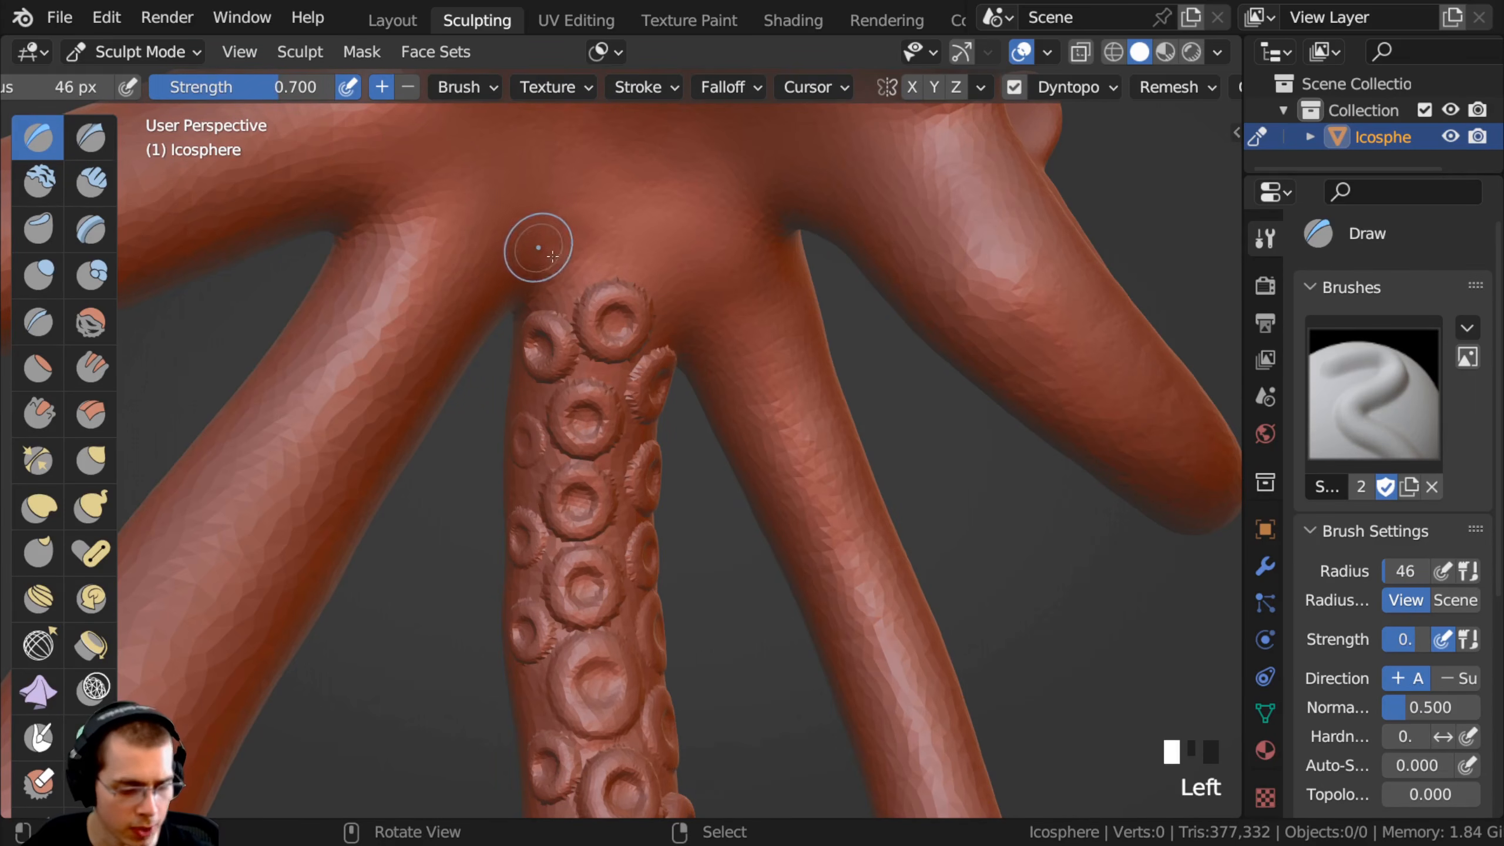
drag(550, 254, 517, 221)
drag(433, 248, 427, 254)
shift+middle_drag(388, 288, 325, 218)
drag(412, 310, 335, 298)
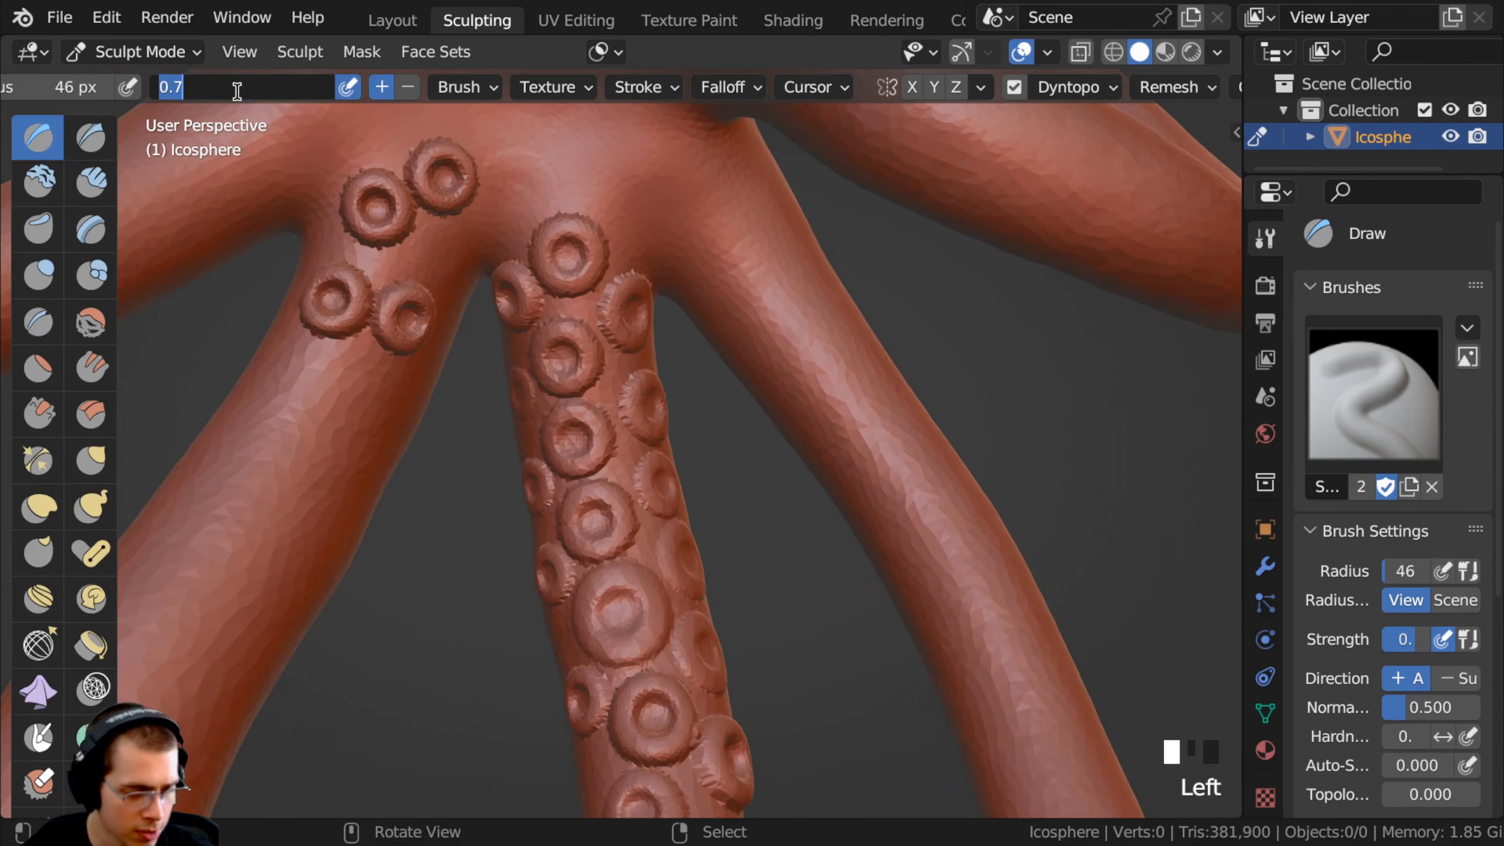
Lower the Draw strength to 0.6 and stamp staggered suckers down the thinner tentacle beside the finished one.
drag(668, 306, 668, 306)
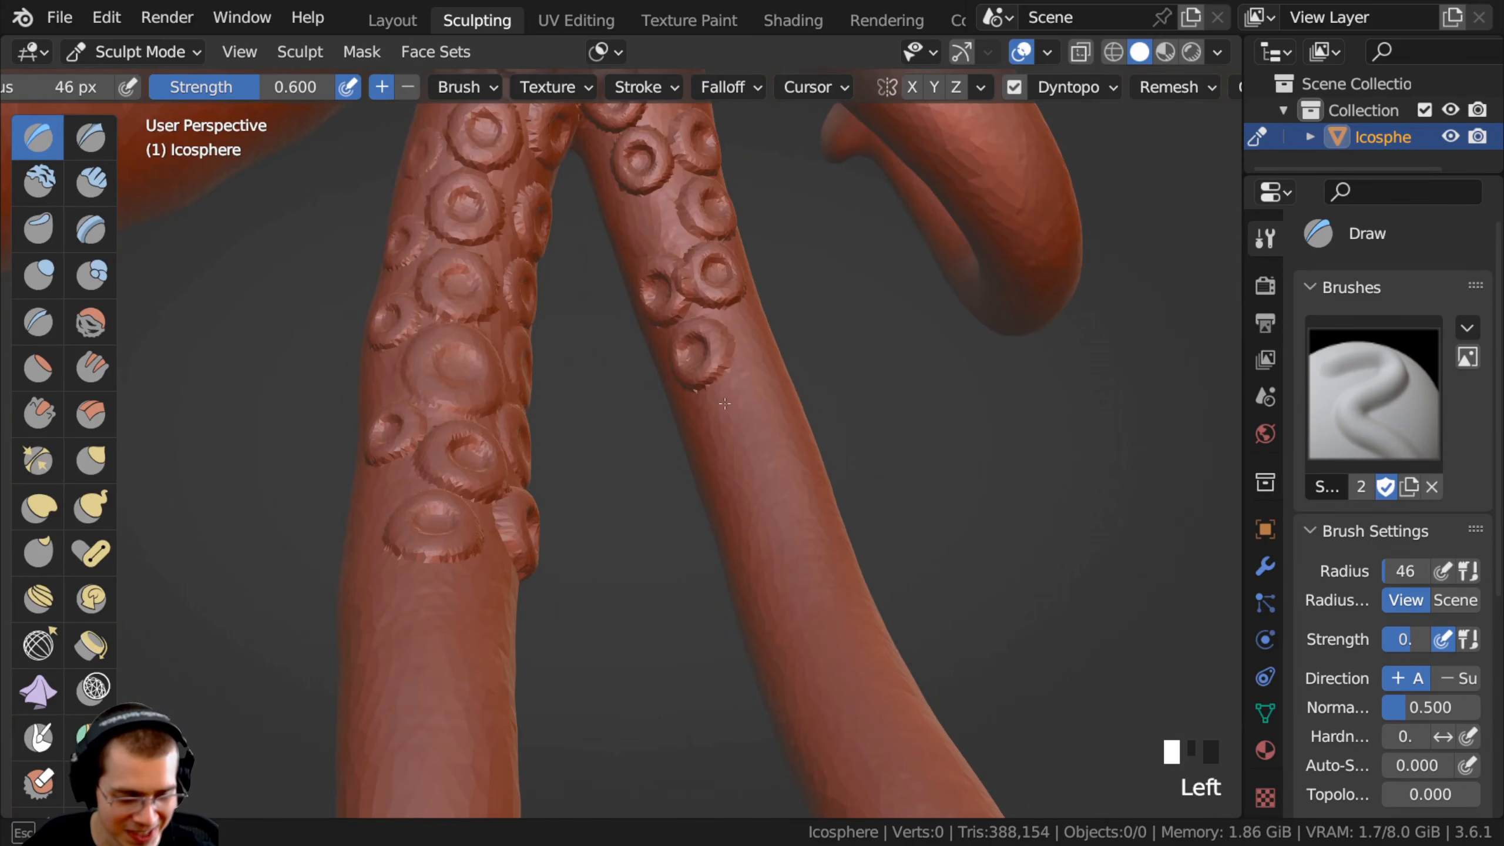
drag(724, 403, 748, 480)
middle_drag(690, 421, 613, 371)
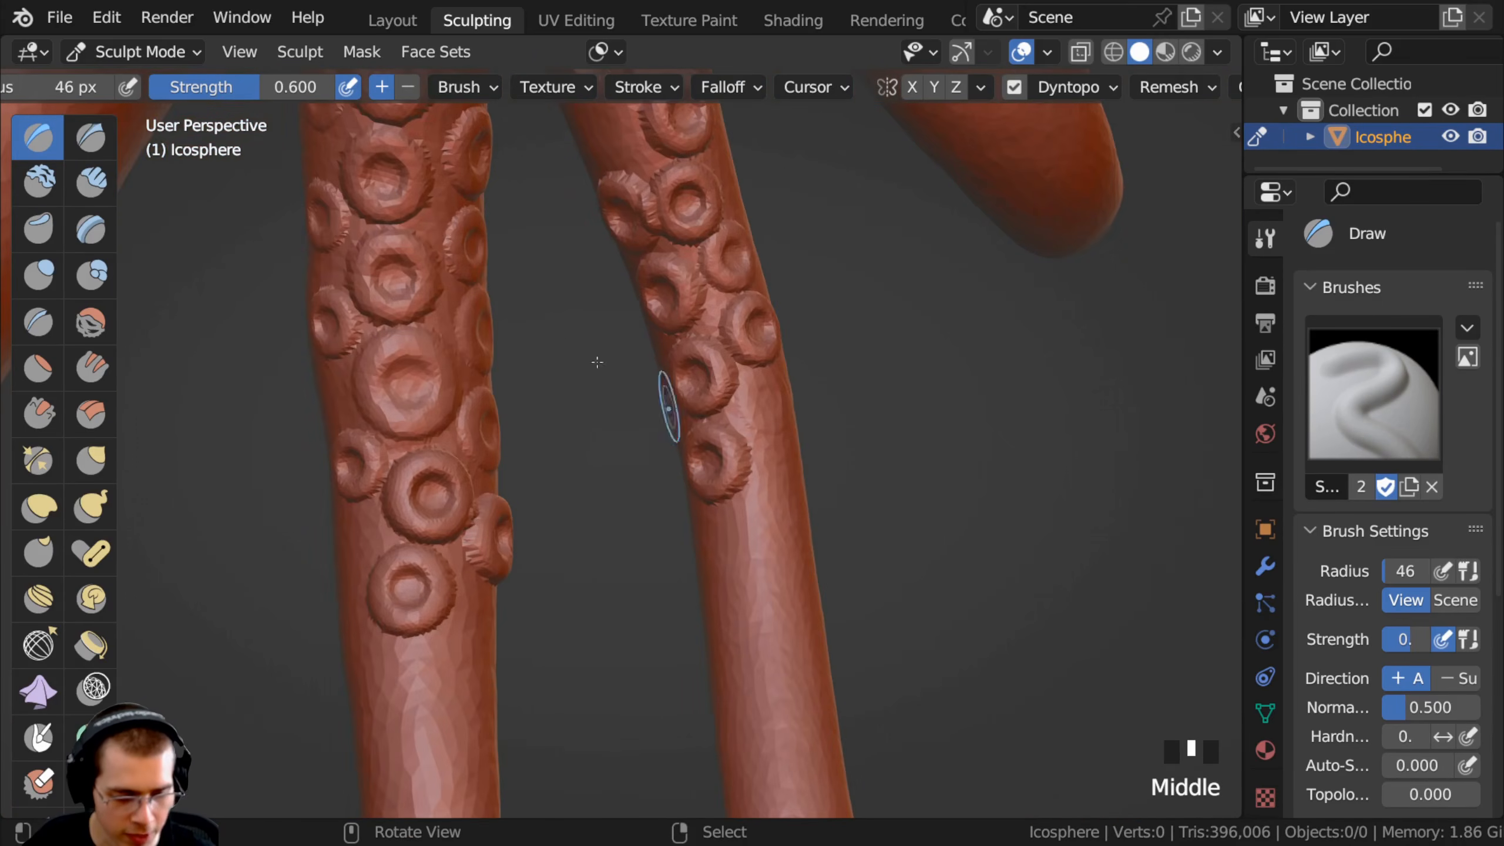
Set the Draw strength to 2 and fill the area around the tentacle bases with additional suckers.
mouse_move(674, 234)
shift+middle_down()
mouse_move(671, 420)
mouse_move(319, 148)
shift+middle_up()
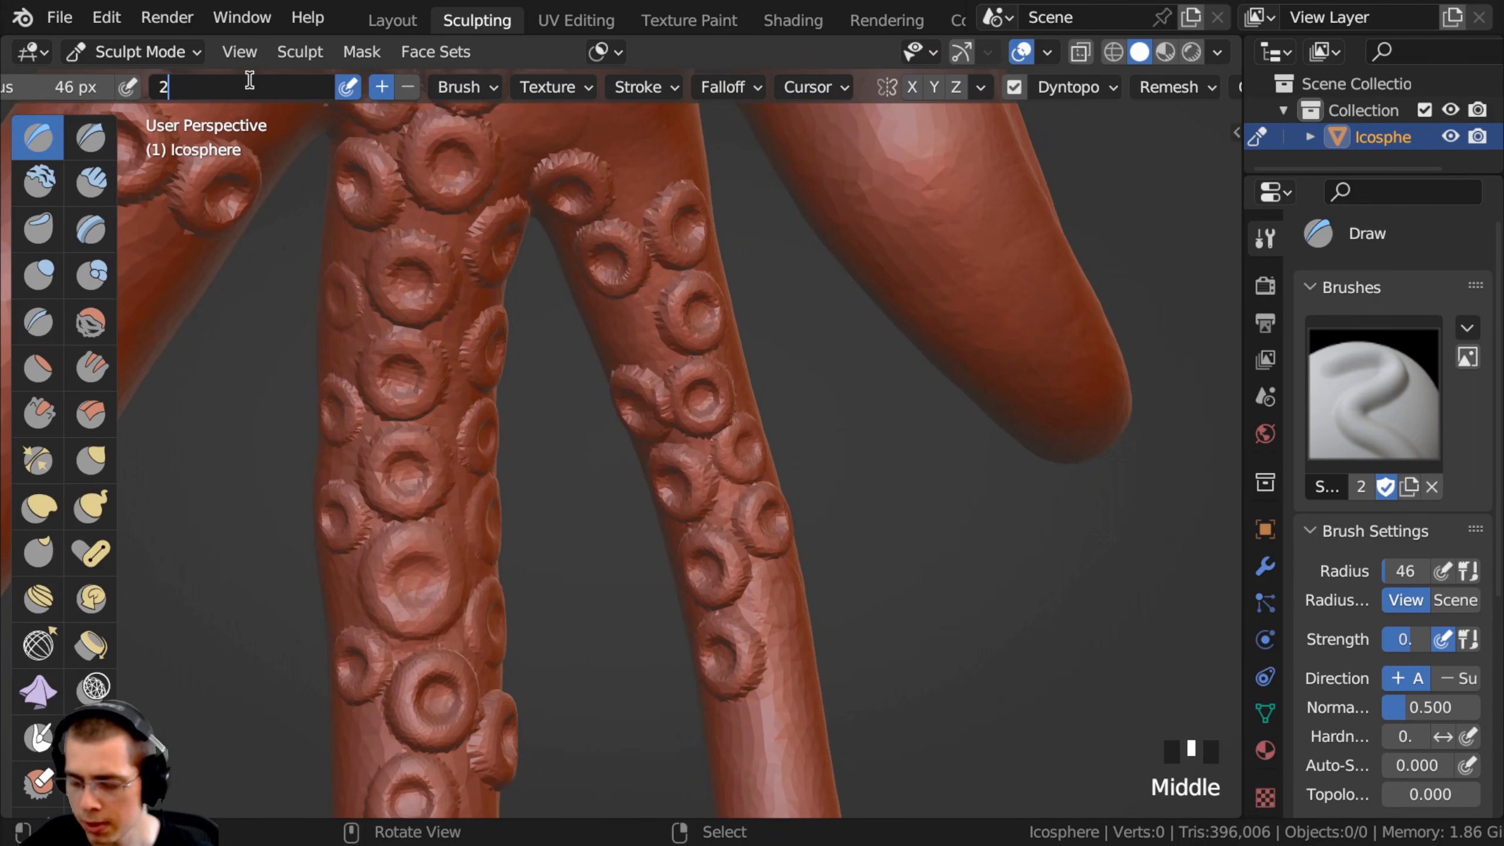
middle_drag(703, 542, 769, 462)
shift+middle_drag(729, 355, 690, 346)
click(674, 290)
mouse_move(645, 208)
shift+middle_down()
mouse_move(625, 271)
mouse_move(511, 326)
mouse_move(511, 252)
mouse_move(564, 327)
shift+middle_up()
click(459, 300)
click(459, 301)
click(460, 301)
click(526, 266)
Enlarge the Draw radius to 71 px and stamp larger suckers where the tentacles join the body.
mouse_move(527, 265)
middle_down()
mouse_move(549, 140)
mouse_move(520, 253)
middle_up()
key(f)
click(550, 225)
click(551, 211)
click(552, 211)
mouse_move(519, 253)
shift+middle_down()
mouse_move(486, 211)
mouse_move(467, 262)
mouse_move(541, 325)
shift+middle_up()
key(f)
click(462, 255)
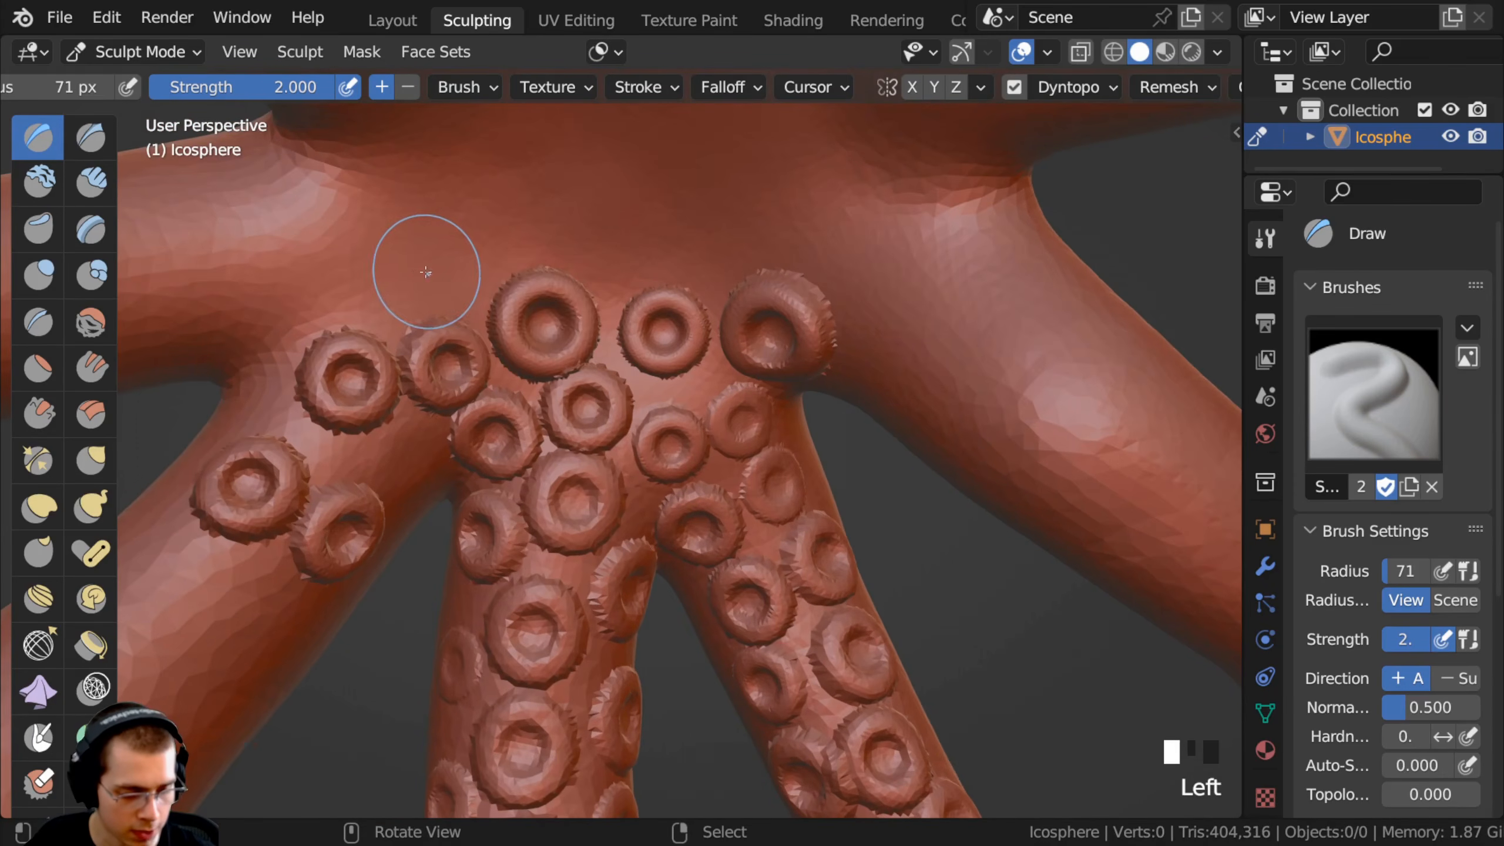
Set the Draw radius to 63 px and stamp suckers down the upper part of the thick neighbouring tentacle.
key(f)
click(403, 268)
mouse_move(403, 268)
middle_down()
mouse_move(378, 260)
mouse_move(349, 279)
middle_up()
ctrl+middle_drag(348, 280, 403, 295)
click(414, 297)
shift+middle_drag(396, 359, 536, 255)
click(547, 319)
click(507, 376)
click(471, 465)
Extend the thick tentacle's suckers down along its lower half.
middle_drag(430, 542, 392, 627)
shift+middle_drag(465, 560, 467, 438)
click(487, 380)
click(525, 298)
shift+middle_drag(434, 517, 377, 489)
click(437, 398)
click(396, 419)
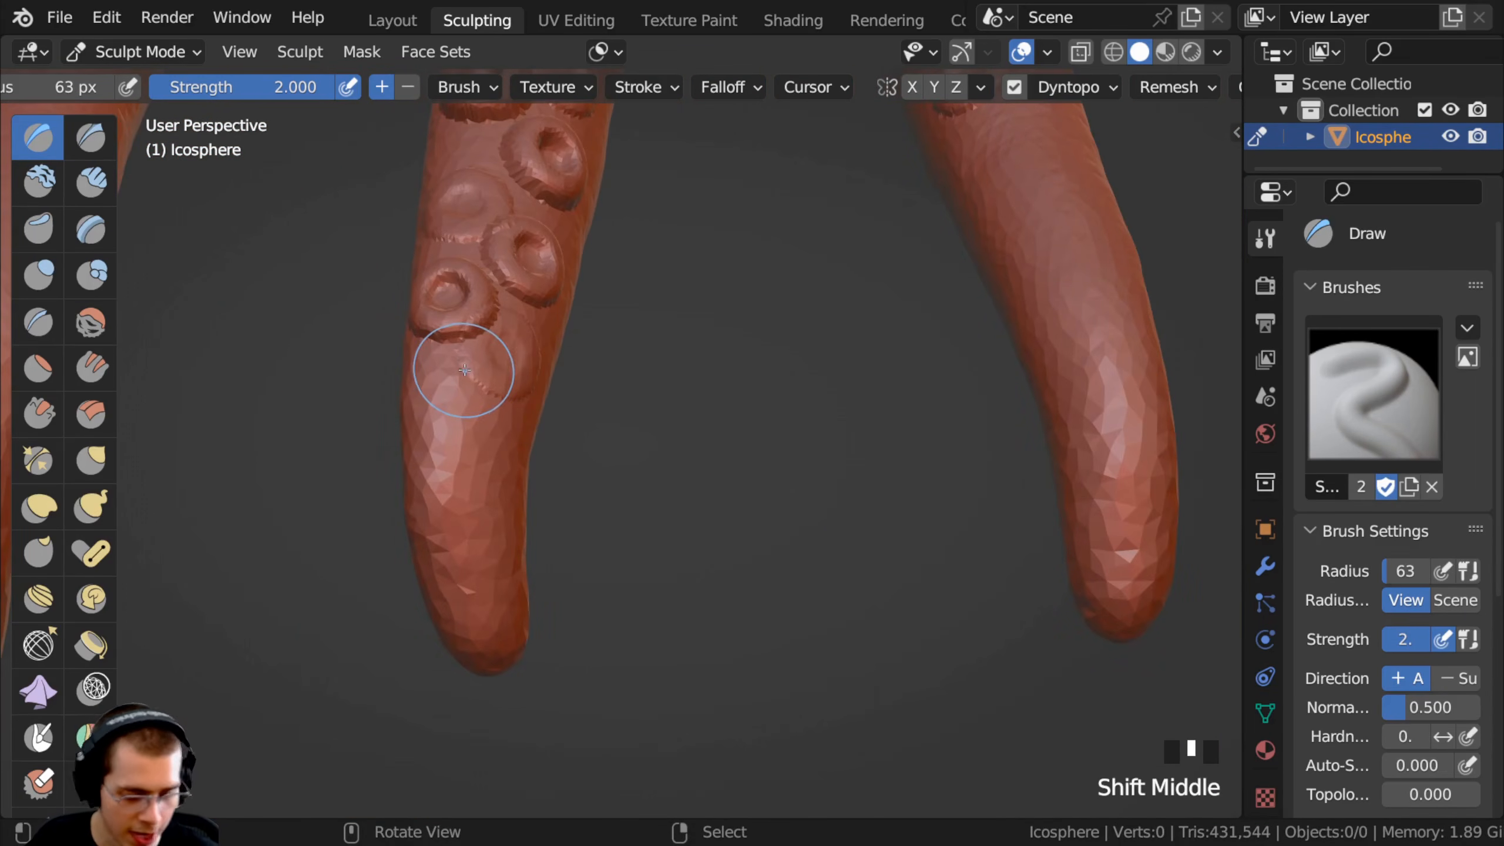
Reduce the Draw radius to 53 px and stamp smaller suckers approaching the tentacle's tip.
key(f)
click(439, 391)
middle_drag(439, 394, 424, 399)
click(422, 397)
shift+middle_drag(390, 478, 486, 403)
mouse_move(474, 388)
middle_down()
mouse_move(495, 363)
mouse_move(473, 393)
mouse_move(486, 413)
mouse_move(492, 393)
middle_up()
click(492, 393)
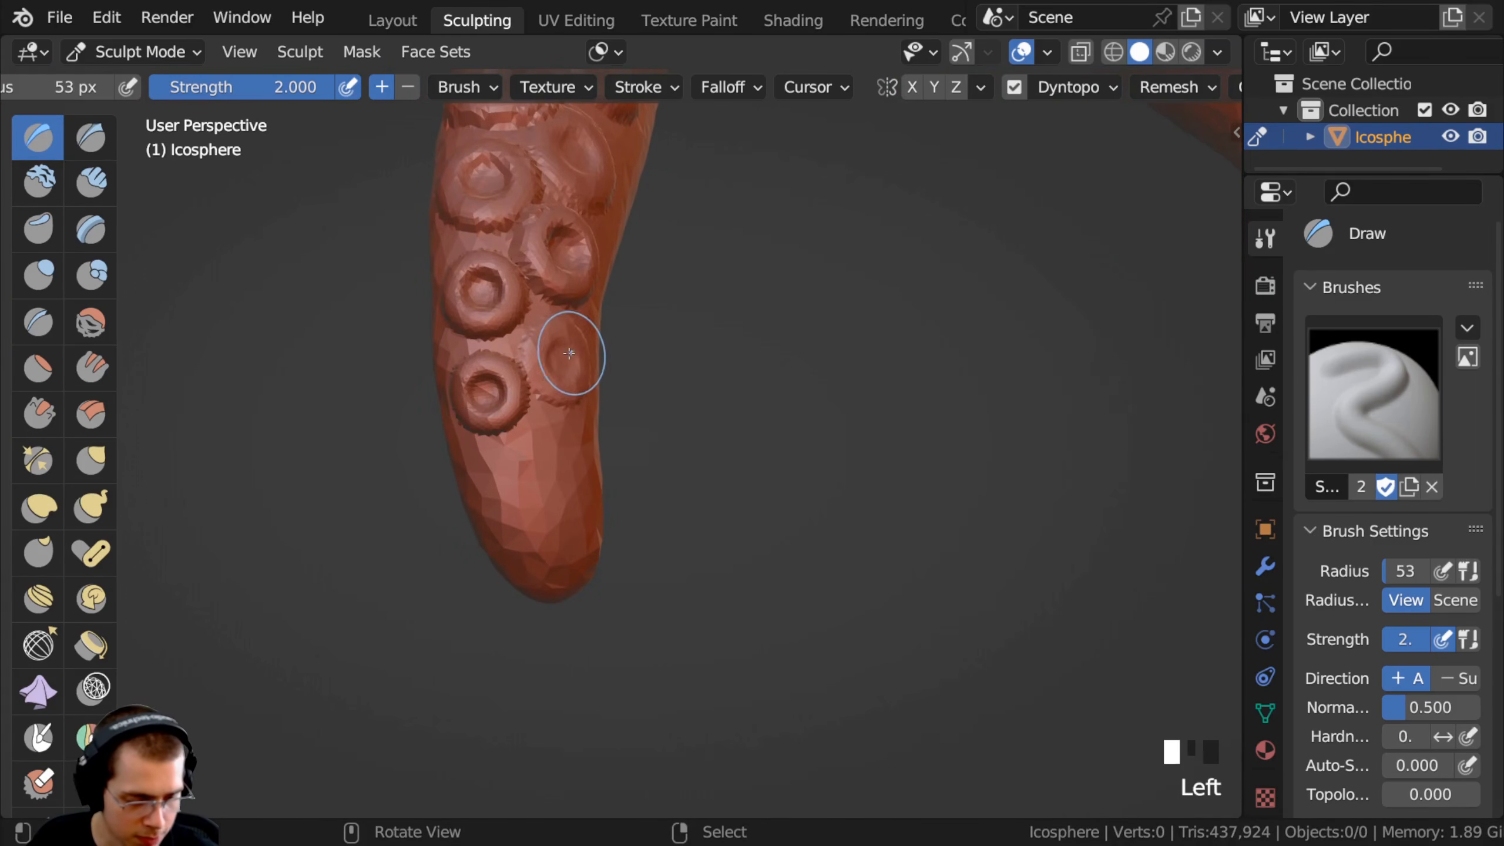
Finish the tentacle's tip with a few last small suckers.
middle_drag(559, 452, 508, 516)
ctrl+middle_drag(508, 517, 470, 524)
click(495, 496)
click(456, 511)
ctrl+middle_drag(468, 468, 481, 504)
Stamp suckers along the underside of the next tentacle.
ctrl+middle_drag(485, 427, 524, 469)
ctrl+middle_drag(524, 469, 521, 338)
mouse_move(533, 455)
shift+middle_down()
mouse_move(527, 428)
mouse_move(782, 423)
mouse_move(681, 386)
mouse_move(707, 409)
mouse_move(693, 430)
mouse_move(709, 384)
shift+middle_up()
click(693, 388)
click(690, 431)
click(708, 381)
middle_drag(671, 436, 744, 498)
click(614, 539)
click(808, 469)
Stamp suckers with a 42 px Draw radius on the stalk of the long paddle-tipped tentacle.
middle_drag(701, 431, 662, 535)
middle_drag(672, 624, 593, 504)
shift+middle_drag(569, 436, 588, 471)
shift+middle_drag(513, 238, 504, 314)
ctrl+middle_drag(504, 314, 586, 374)
middle_drag(587, 373, 229, 431)
middle_drag(439, 360, 573, 334)
middle_drag(643, 374, 613, 341)
mouse_move(613, 341)
ctrl+middle_down()
mouse_move(618, 292)
mouse_move(627, 323)
ctrl+middle_up()
click(632, 323)
click(653, 390)
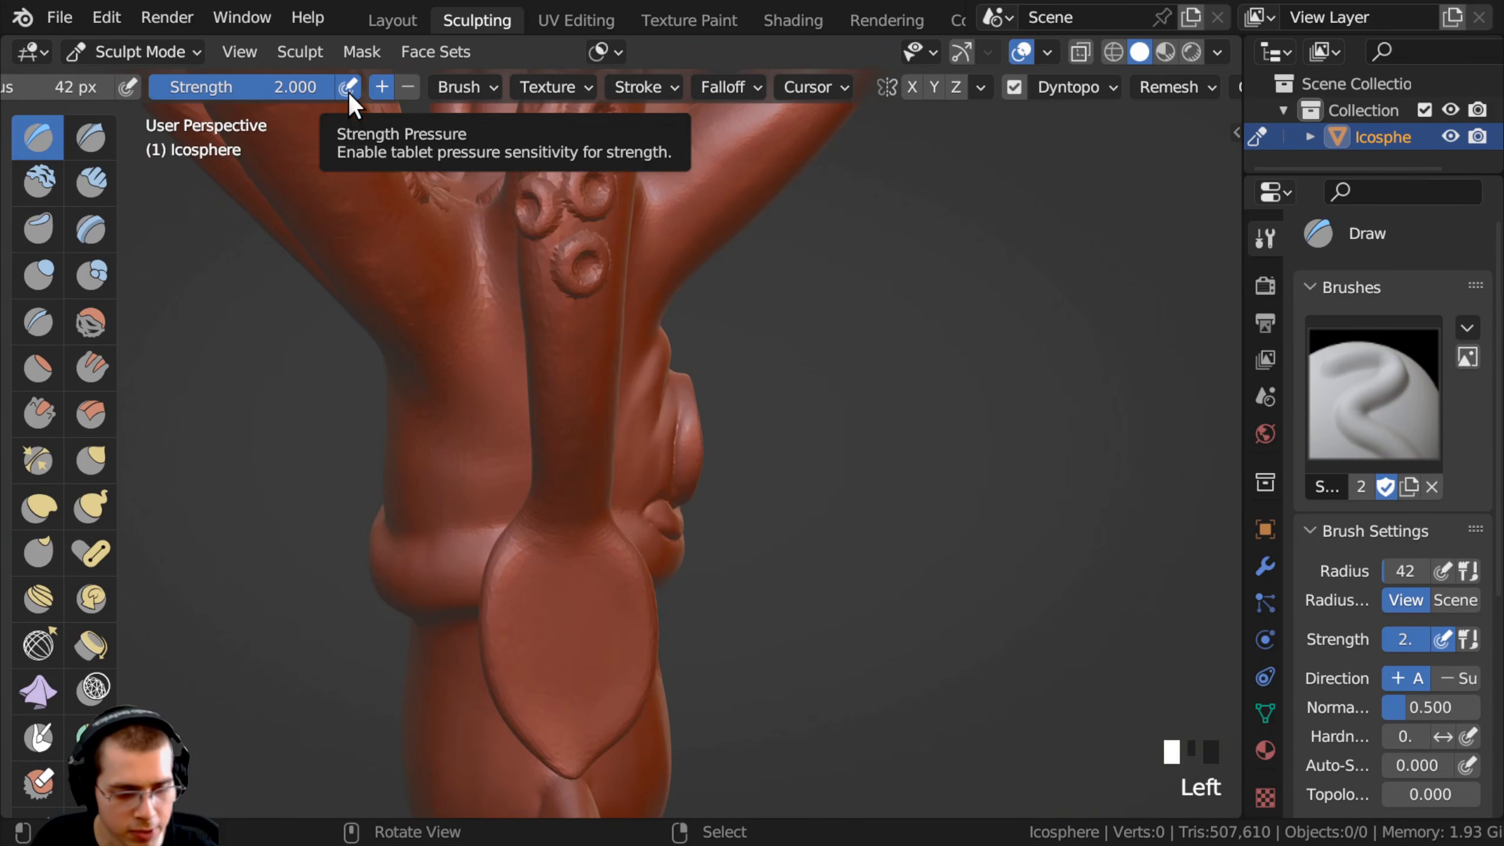
Turn off tablet pressure for the Draw strength, then try a sucker stroke on the long tentacle and undo it.
click(347, 89)
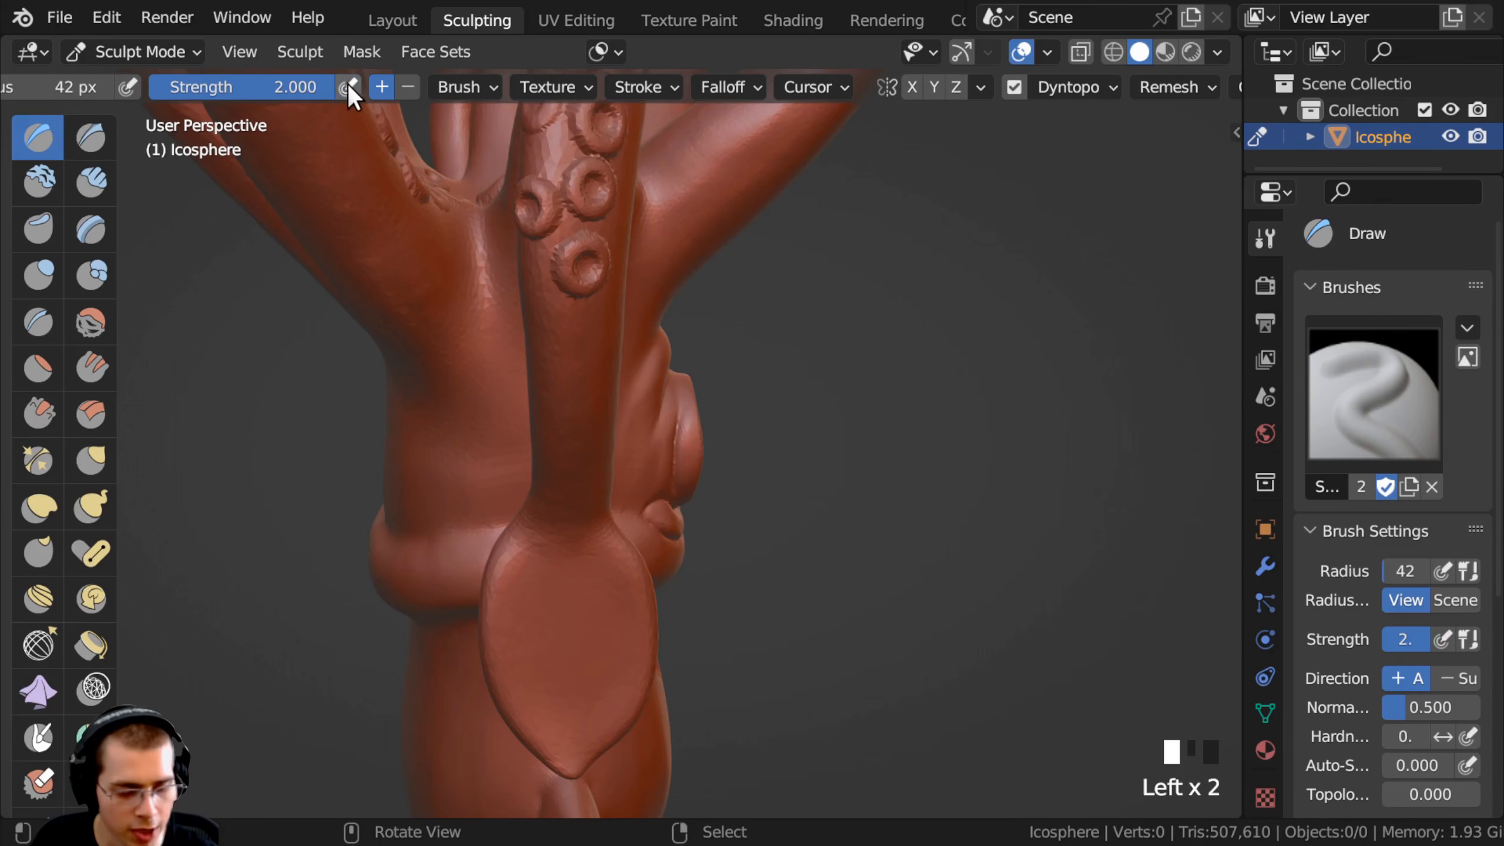
click(347, 89)
middle_drag(530, 327, 563, 269)
click(563, 273)
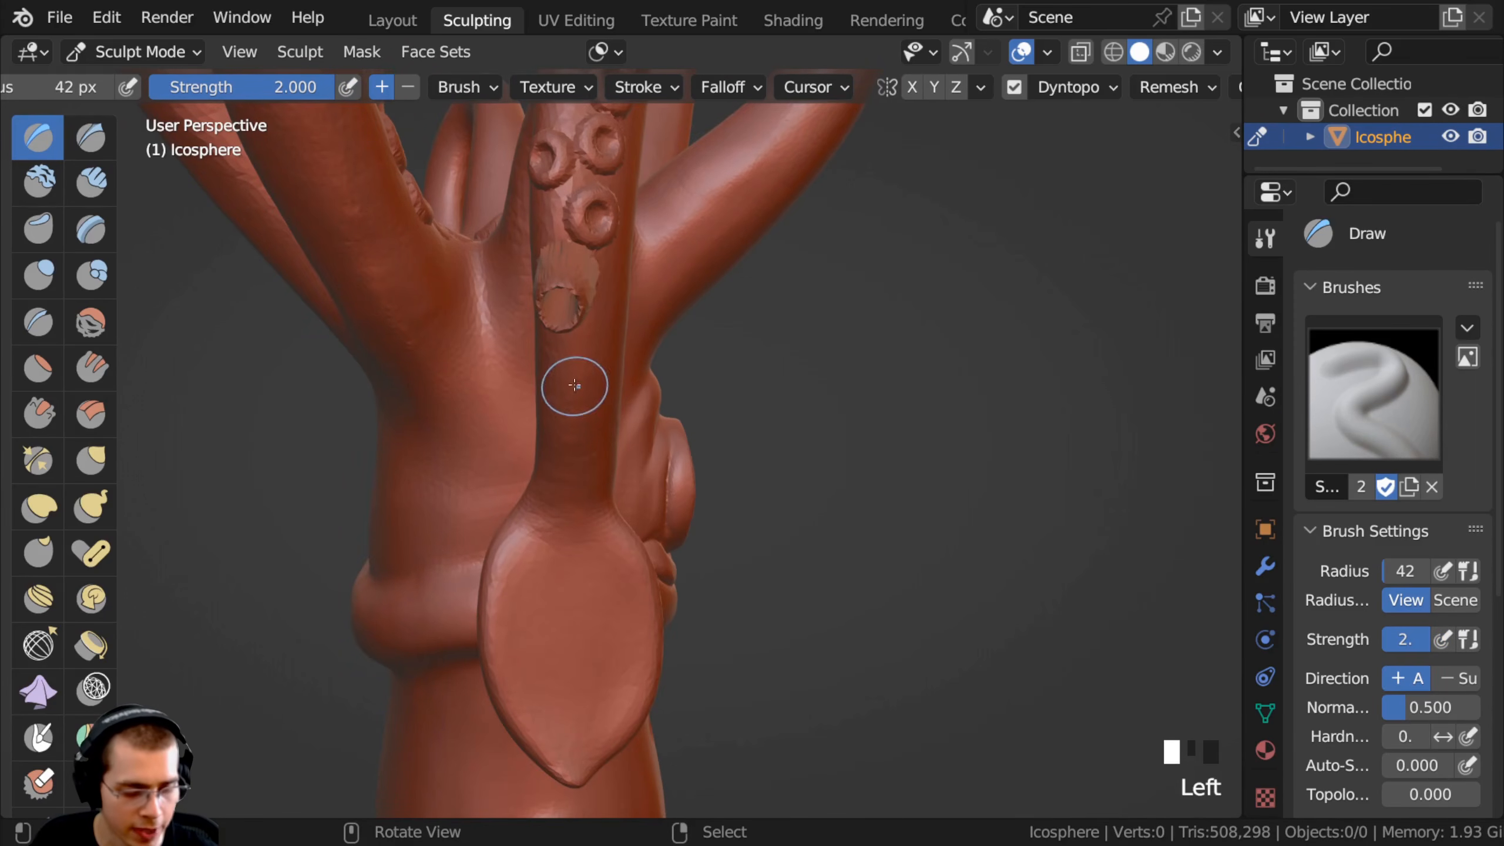
middle_drag(575, 386, 570, 362)
key(ctrl+z)
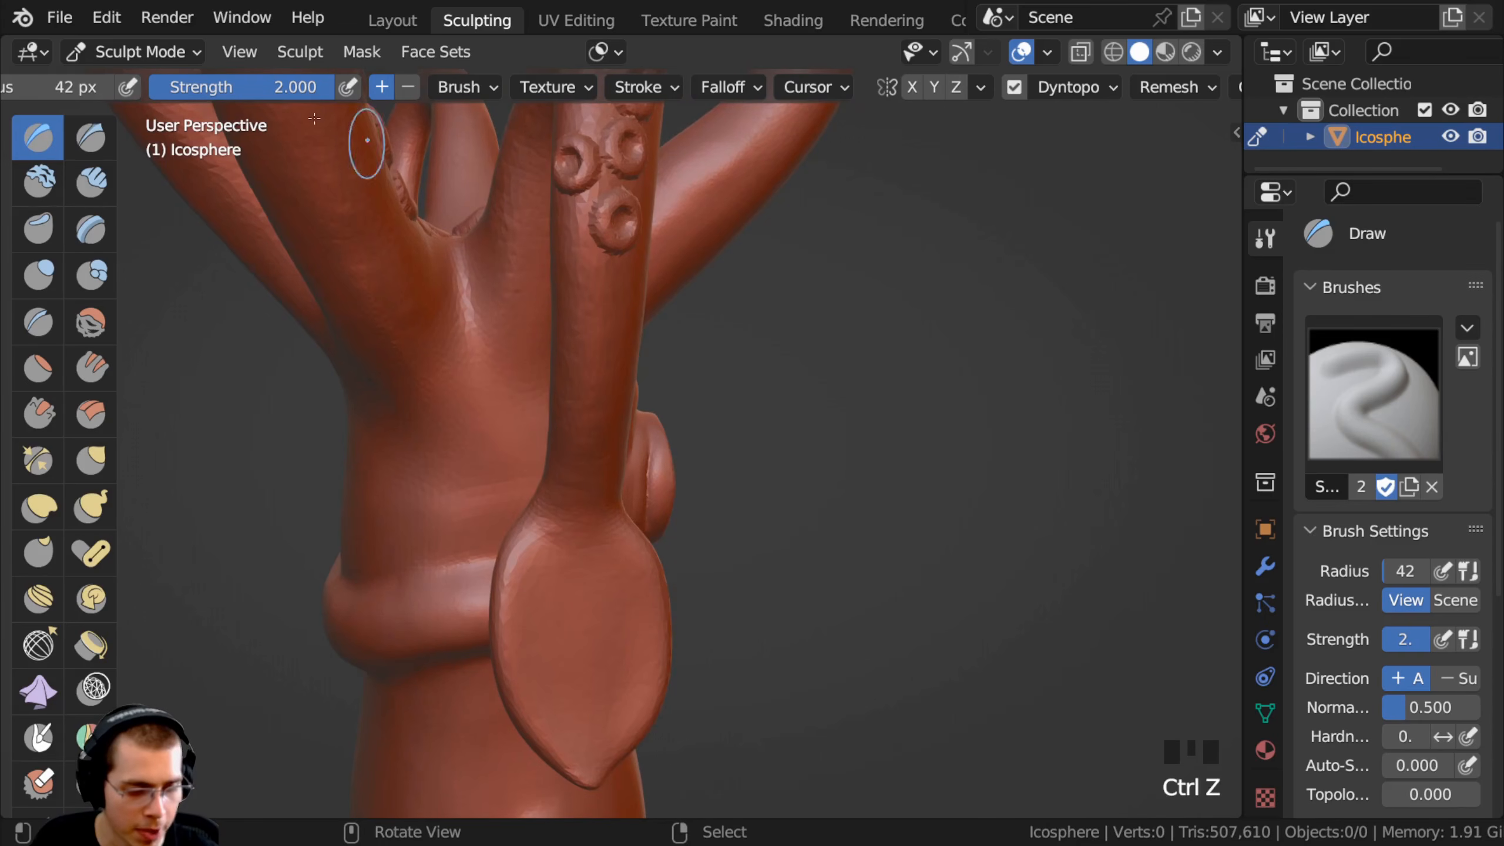
Set the Draw strength to 0.6 and stamp suckers down the long tentacle's stalk towards its paddle.
click(333, 150)
click(590, 352)
middle_drag(590, 352, 437, 356)
ctrl+middle_drag(438, 355, 431, 312)
click(468, 248)
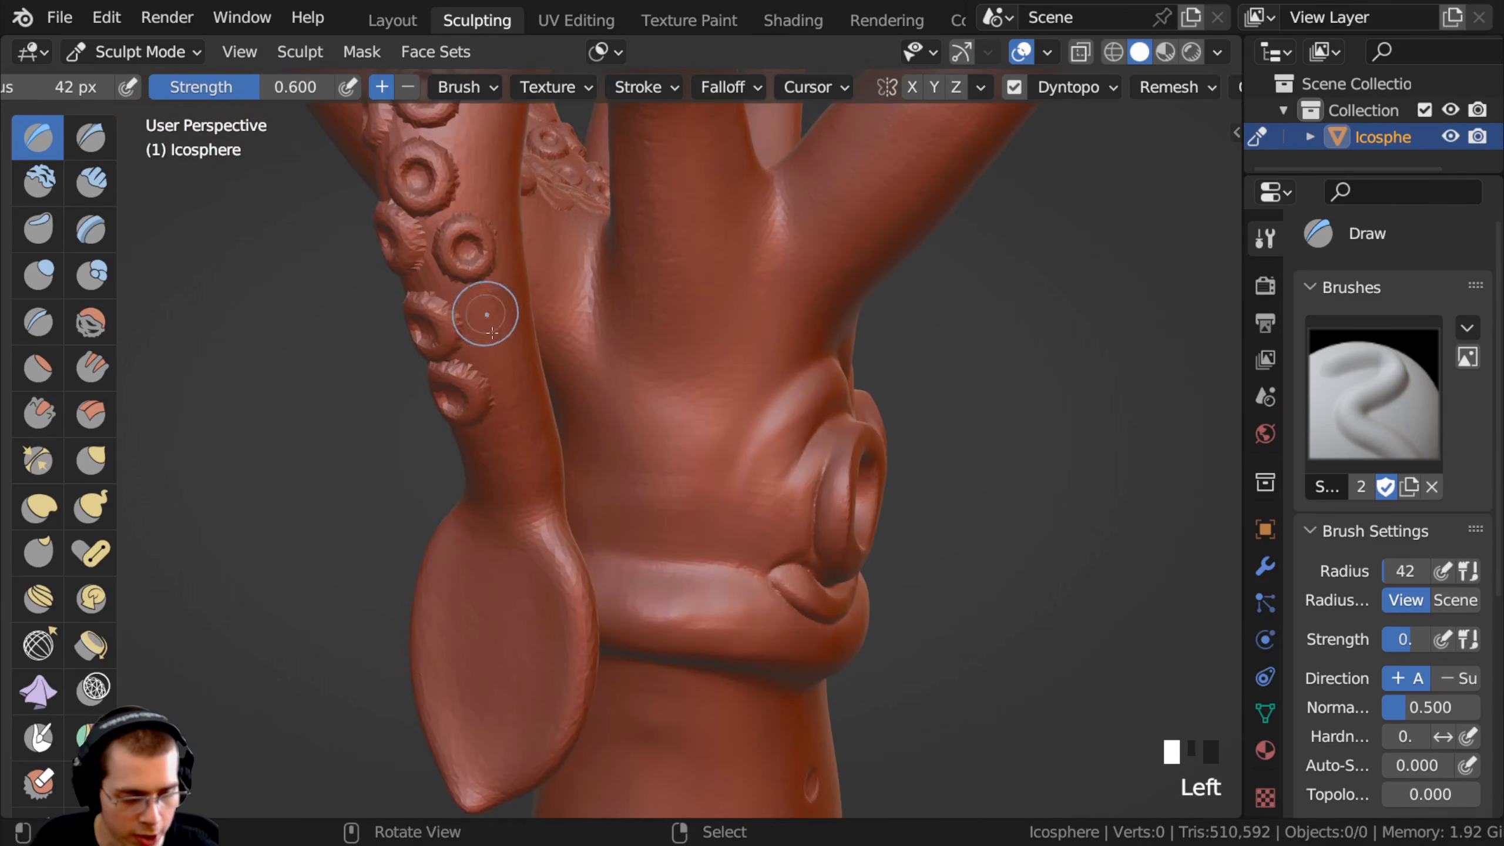
Add more suckers around the lower stalk of the long tentacle, just above its paddle.
mouse_move(485, 358)
middle_down()
mouse_move(500, 331)
mouse_move(500, 364)
mouse_move(568, 367)
middle_up()
click(499, 366)
click(616, 379)
click(572, 428)
mouse_move(573, 428)
middle_down()
mouse_move(611, 441)
mouse_move(719, 406)
mouse_move(713, 374)
middle_up()
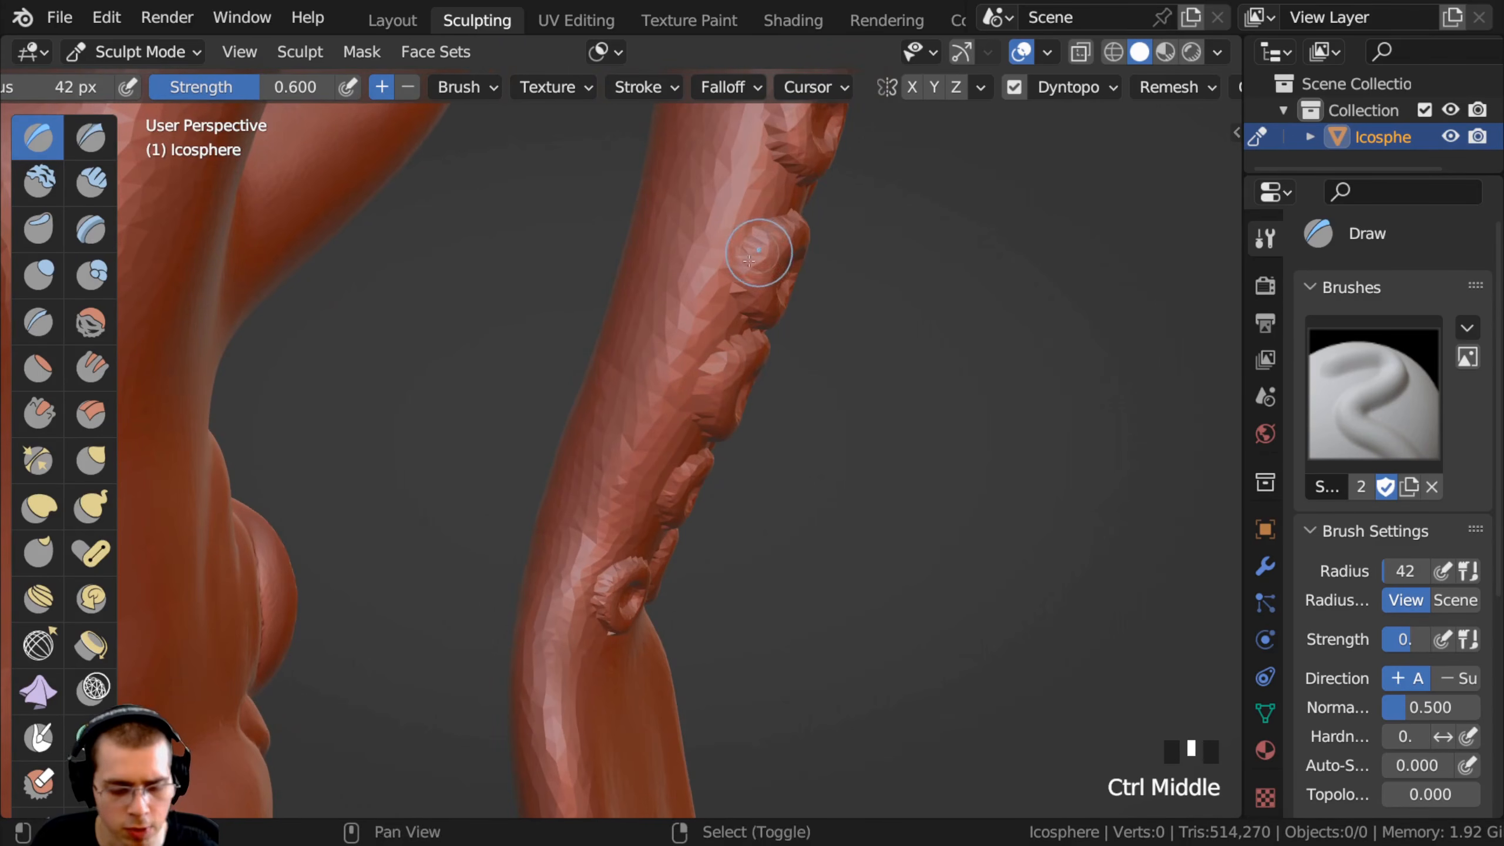
Continue the suckers from the lower stalk of the long tentacle across its paddle-shaped end.
shift+middle_drag(754, 256, 737, 265)
ctrl+middle_drag(557, 299, 548, 379)
middle_drag(548, 379, 497, 385)
shift+middle_drag(497, 384, 397, 387)
ctrl+middle_drag(450, 392, 470, 420)
middle_drag(643, 672, 535, 361)
click(646, 242)
middle_drag(666, 255, 664, 288)
click(677, 304)
click(582, 290)
click(622, 357)
middle_drag(609, 329, 567, 343)
click(562, 361)
click(579, 425)
click(710, 348)
click(661, 399)
click(687, 456)
Stamp a few extra suckers in the remaining bare spots on the tentacle undersides.
click(621, 476)
ctrl+middle_drag(619, 479, 613, 515)
middle_drag(613, 515, 497, 537)
middle_drag(497, 537, 391, 551)
shift+middle_drag(391, 551, 438, 503)
ctrl+middle_drag(438, 504, 441, 468)
ctrl+middle_drag(445, 504, 479, 474)
click(499, 473)
middle_drag(540, 527, 592, 534)
click(617, 628)
click(678, 665)
Stamp suckers on the bare tentacle, starting from its base near the centre of the underside.
middle_drag(675, 661, 623, 651)
ctrl+middle_drag(623, 652, 616, 581)
ctrl+middle_drag(616, 581, 608, 432)
ctrl+middle_drag(607, 433, 606, 395)
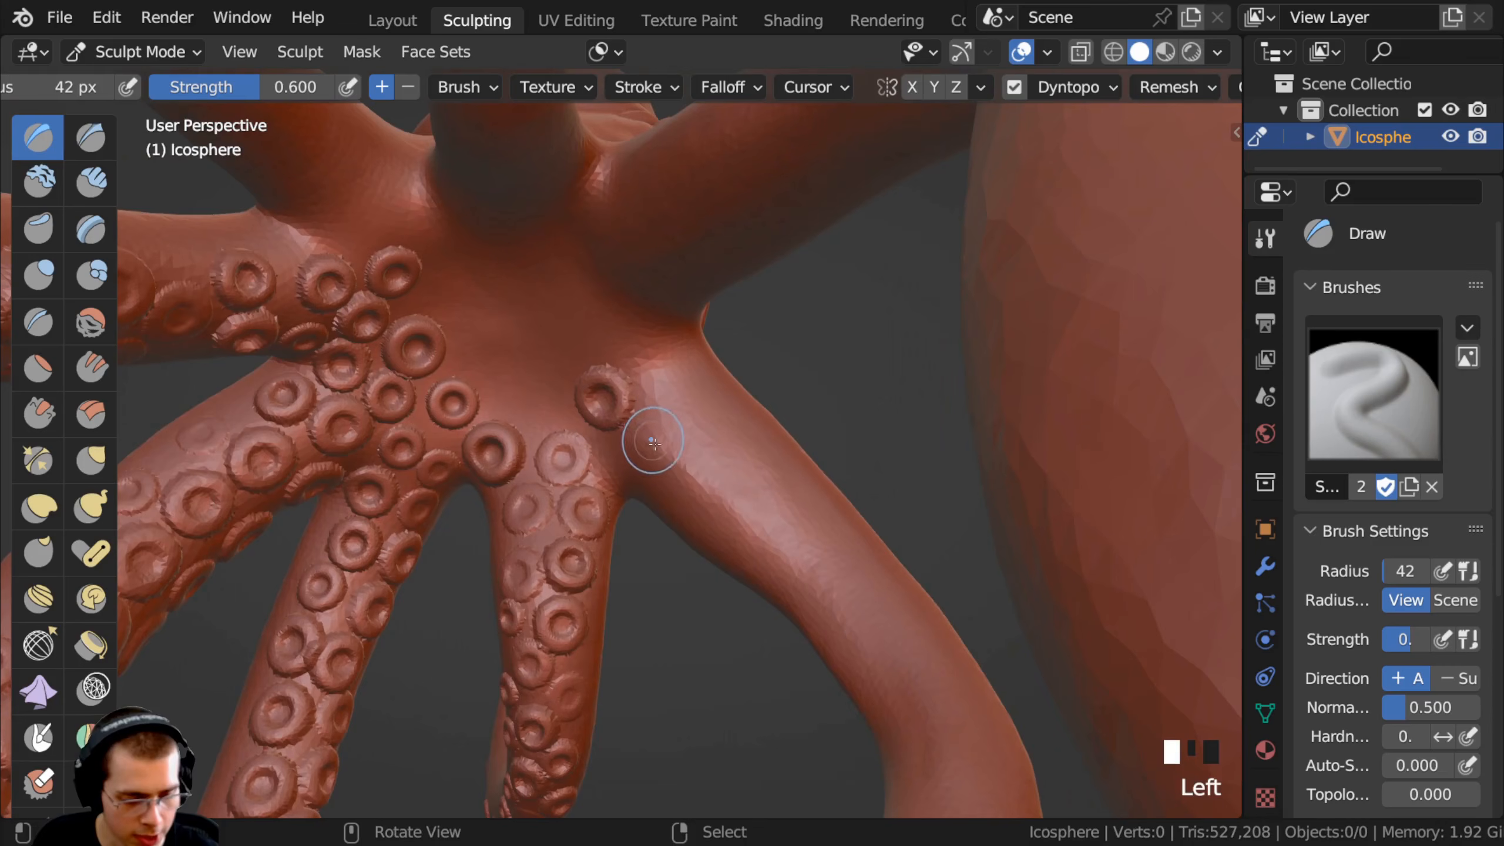
click(699, 499)
mouse_move(699, 500)
shift+middle_down()
mouse_move(658, 461)
mouse_move(799, 481)
mouse_move(740, 444)
mouse_move(704, 393)
mouse_move(627, 407)
mouse_move(631, 521)
mouse_move(658, 570)
mouse_move(690, 492)
shift+middle_up()
click(627, 407)
click(631, 520)
click(631, 520)
click(631, 521)
click(631, 521)
click(637, 484)
middle_drag(640, 515, 503, 415)
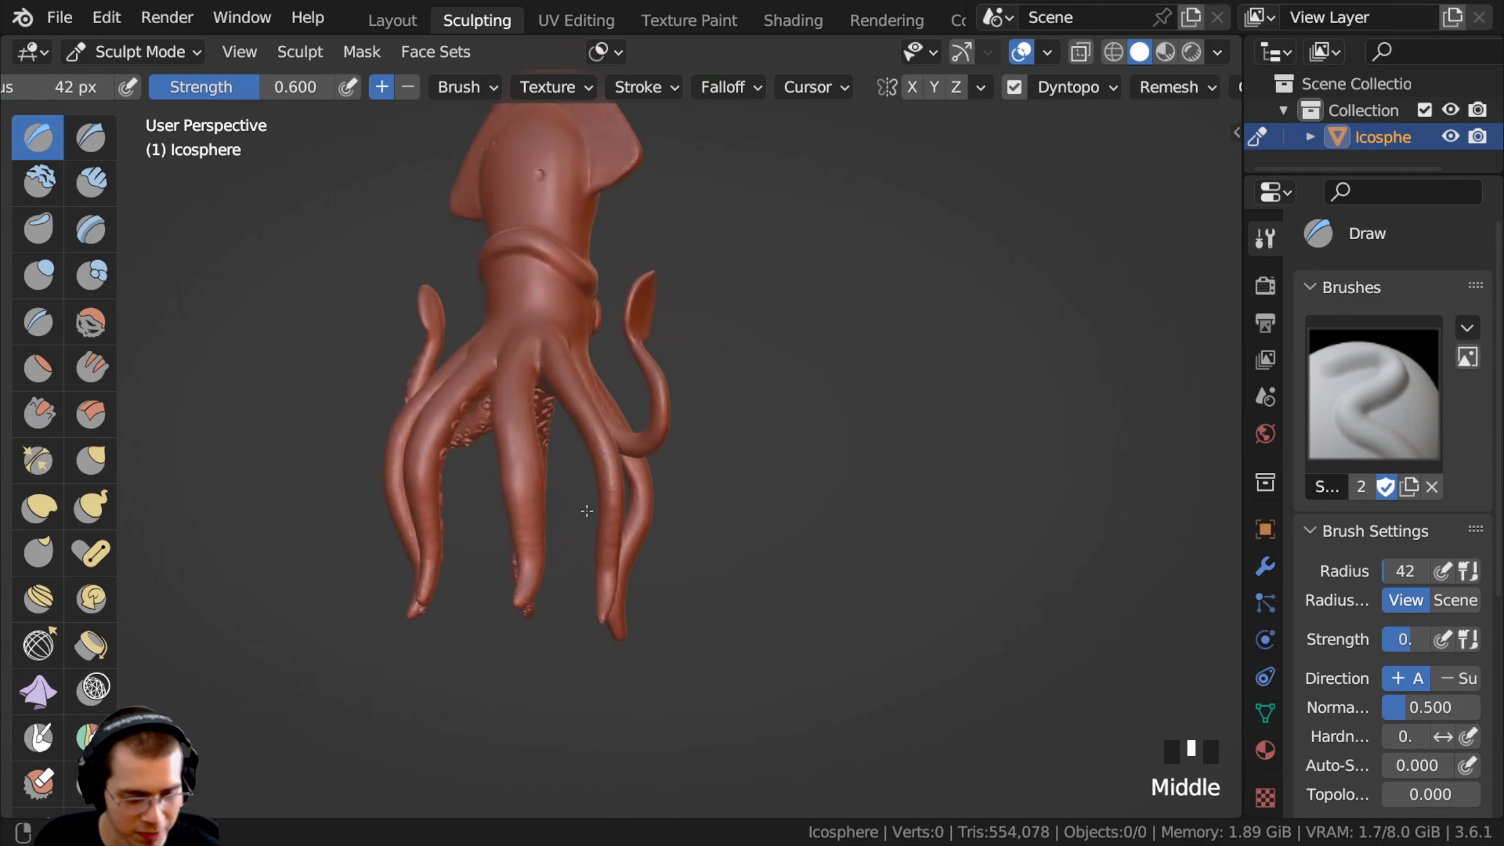
Stamp suckers across the second long tentacle's paddle and down its narrow neck.
ctrl+middle_drag(504, 415, 592, 302)
click(554, 273)
click(604, 315)
click(503, 321)
click(556, 381)
click(628, 388)
ctrl+middle_drag(627, 388, 561, 518)
click(554, 538)
click(556, 534)
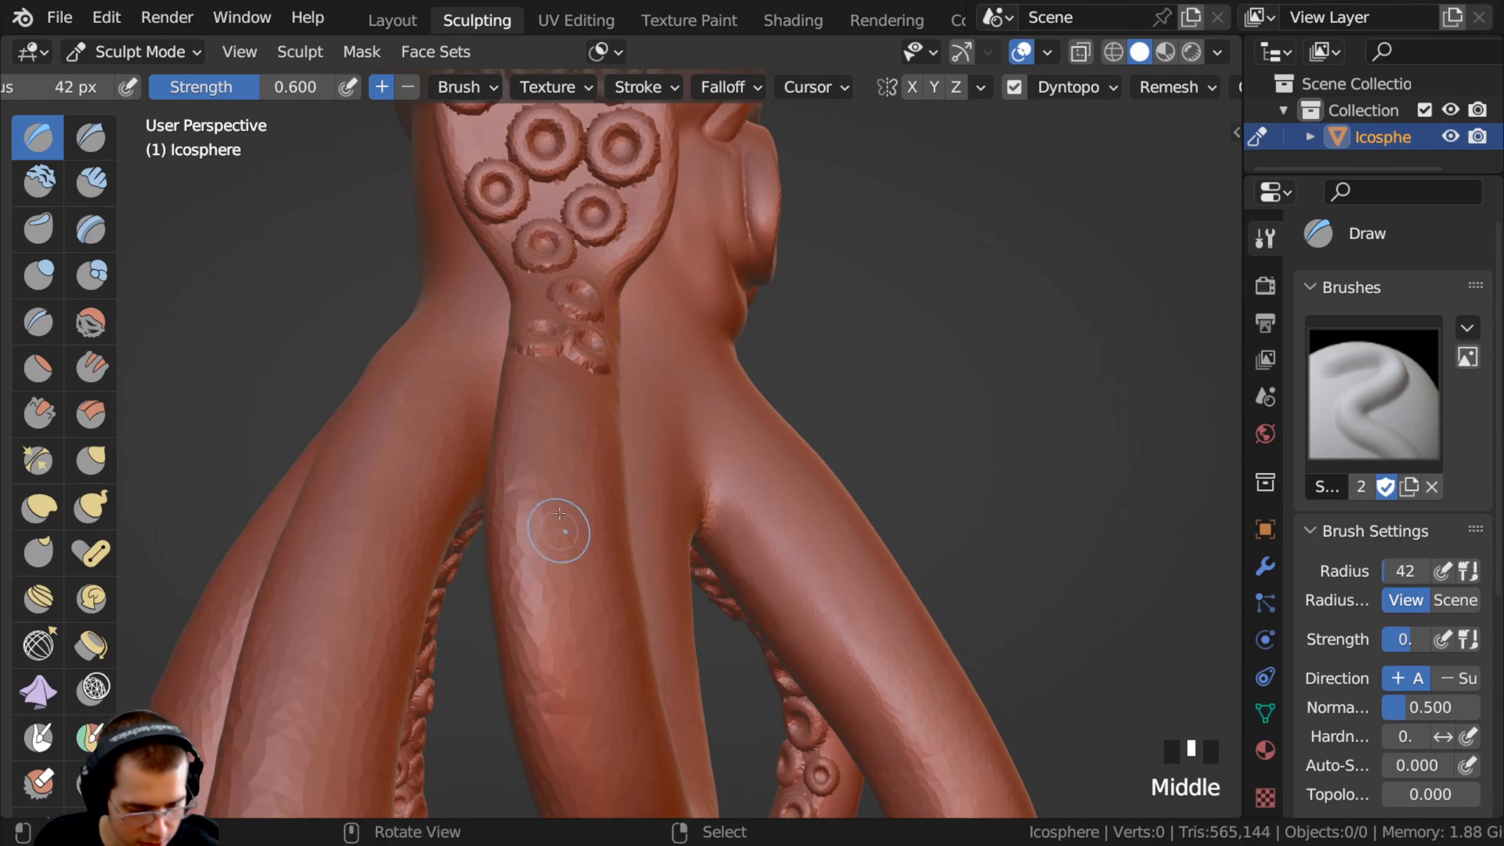
click(570, 392)
Extend the row of suckers along the partly covered tentacle down to its base.
mouse_move(569, 392)
middle_down()
mouse_move(385, 249)
mouse_move(374, 216)
middle_up()
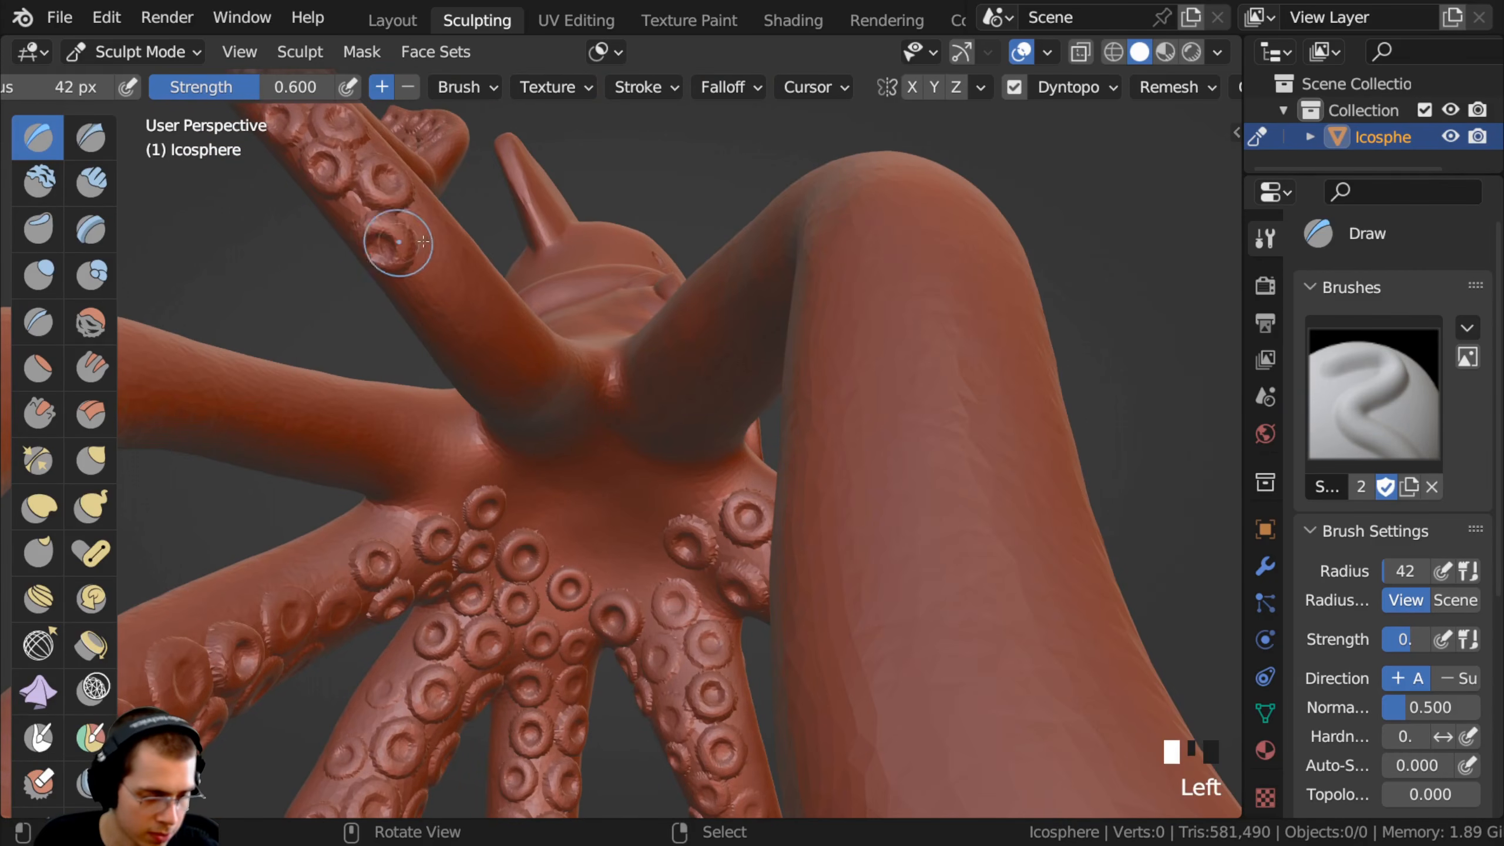
click(456, 296)
middle_drag(456, 296, 478, 482)
click(480, 468)
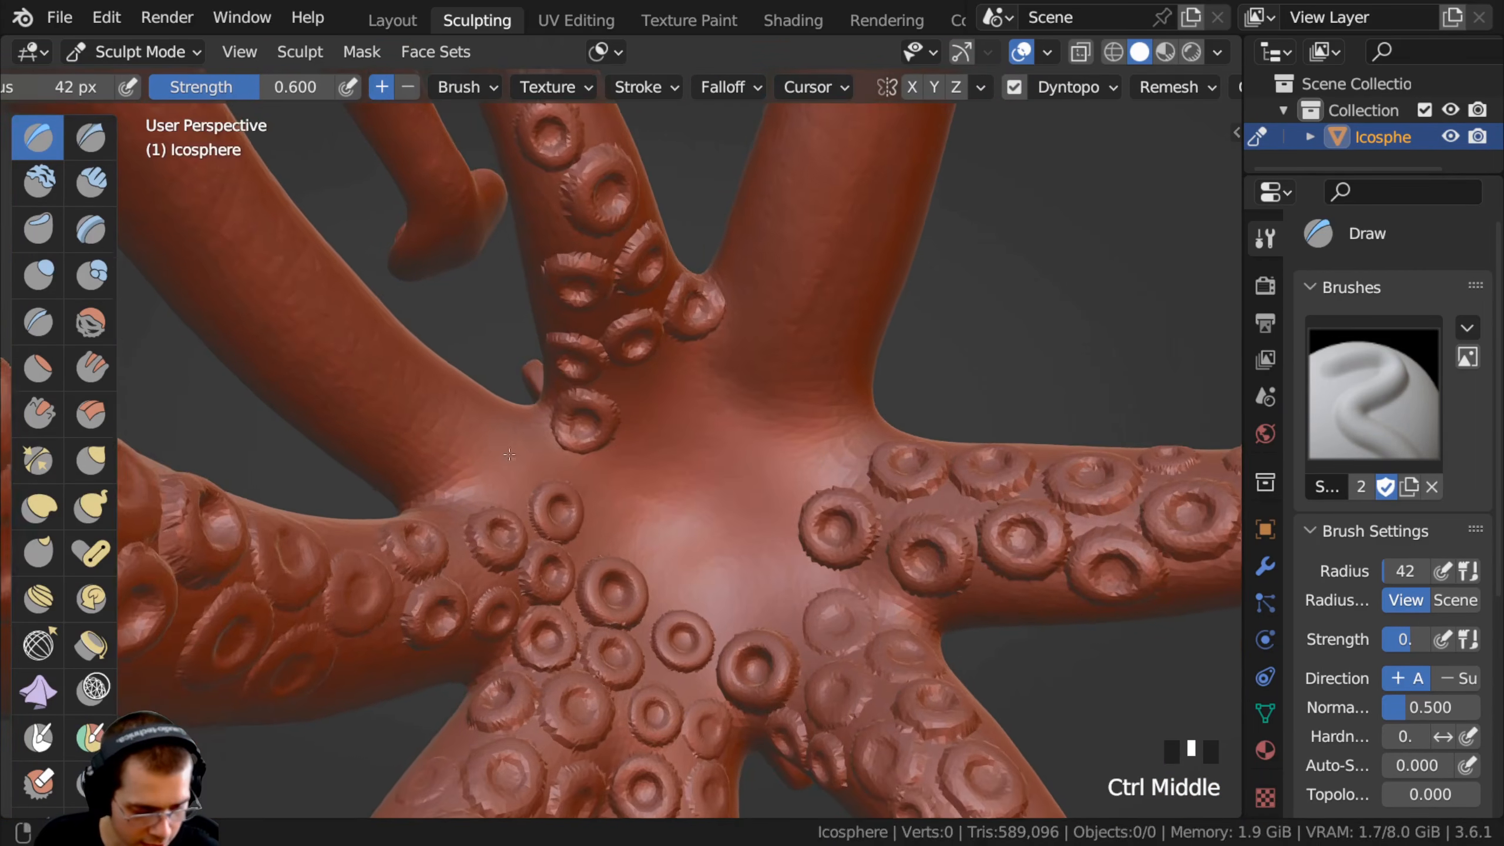
Stamp suckers on the neighbouring bare tentacle, working outward from its base.
click(478, 482)
click(424, 462)
click(372, 420)
click(414, 376)
click(334, 331)
Continue stamping suckers along the tentacle's underside towards its tip.
middle_drag(284, 305, 590, 371)
ctrl+middle_drag(625, 597, 626, 521)
ctrl+middle_drag(637, 681, 634, 580)
ctrl+middle_drag(634, 652, 616, 548)
drag(542, 497, 537, 464)
ctrl+middle_drag(585, 371, 585, 362)
click(618, 336)
shift+middle_drag(594, 289, 583, 415)
mouse_move(583, 379)
ctrl+middle_down()
mouse_move(584, 420)
mouse_move(566, 435)
mouse_move(584, 379)
ctrl+middle_up()
click(572, 439)
shift+middle_drag(591, 370, 581, 399)
click(563, 346)
Stamp suckers on the tentacle's tip and fill the bare stretch below it.
shift+middle_drag(563, 346, 495, 210)
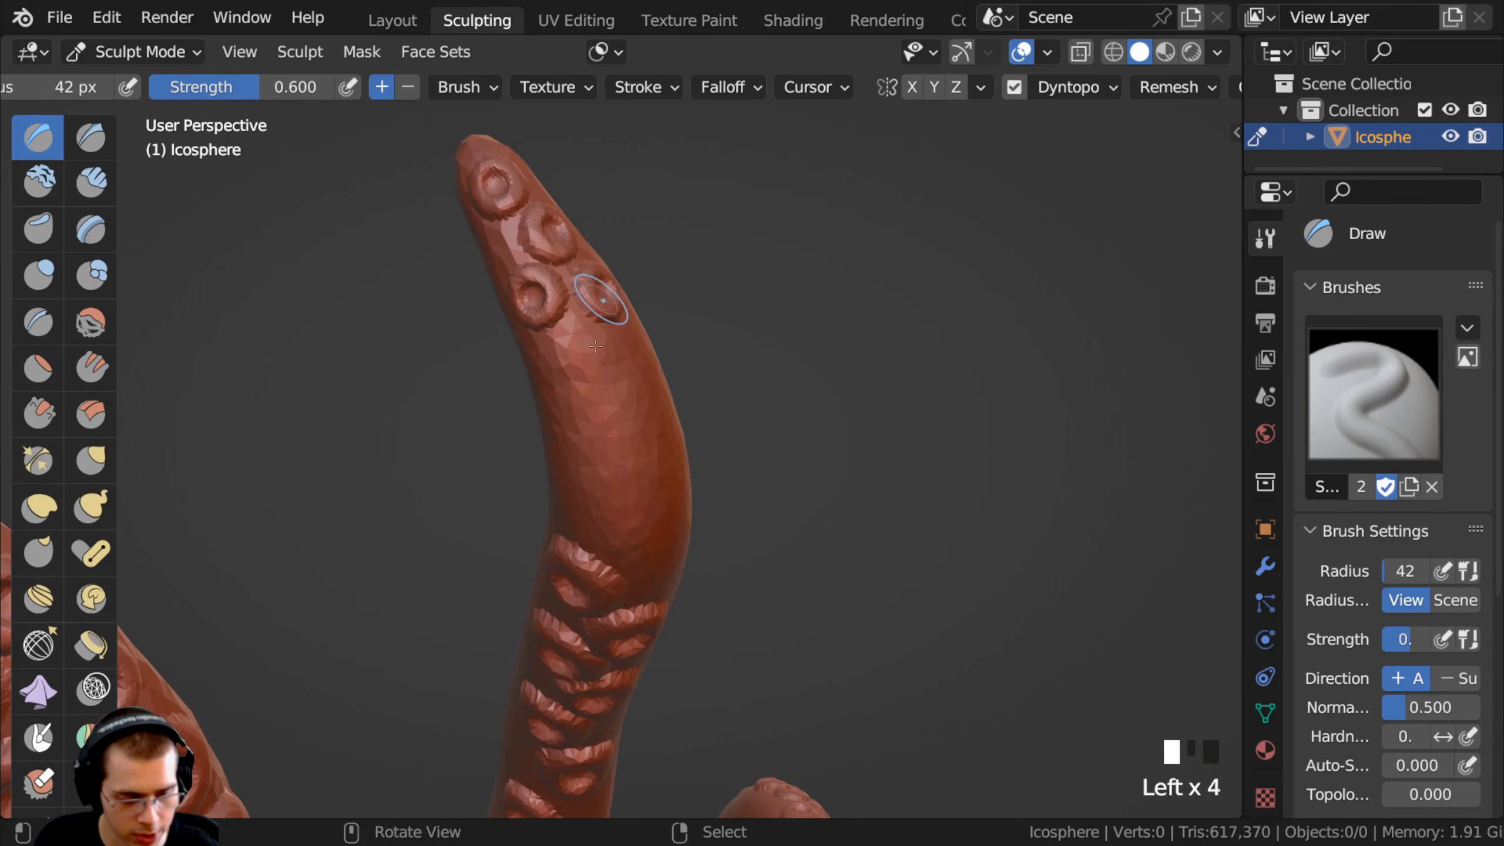
middle_drag(608, 438, 576, 342)
click(554, 454)
click(517, 431)
middle_drag(554, 454, 524, 358)
Stamp two staggered columns of suckers up the next partly covered tentacle.
shift+middle_drag(524, 465, 549, 424)
drag(558, 470, 558, 446)
mouse_move(557, 446)
ctrl+middle_down()
mouse_move(548, 480)
mouse_move(564, 474)
ctrl+middle_up()
mouse_move(650, 297)
mouse_down()
mouse_move(650, 276)
mouse_move(597, 252)
mouse_up()
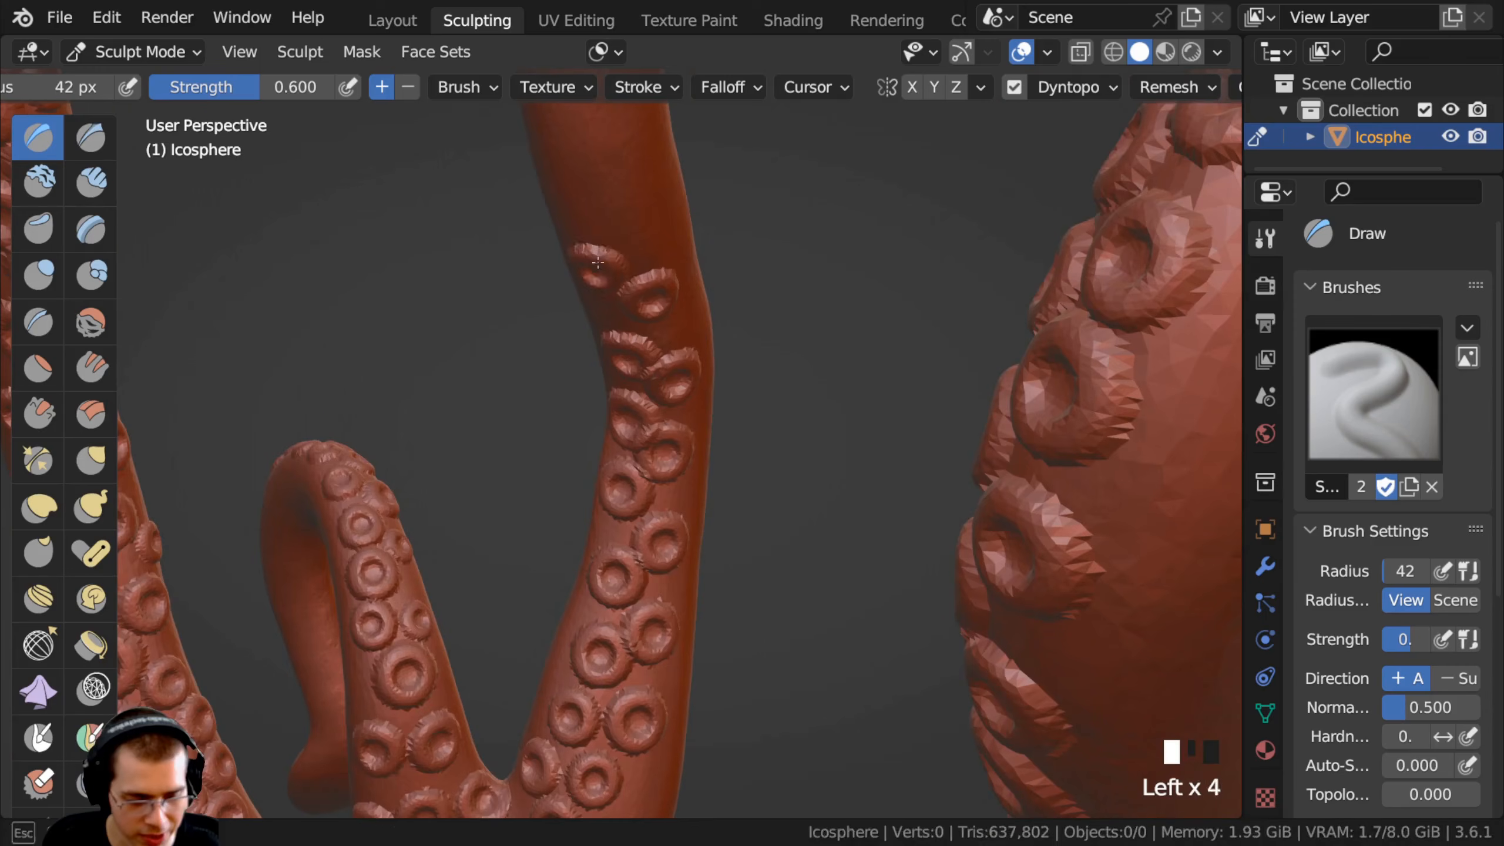
mouse_move(598, 252)
middle_down()
mouse_move(622, 207)
mouse_move(631, 326)
middle_up()
drag(631, 326, 631, 305)
mouse_move(631, 305)
middle_down()
mouse_move(611, 255)
mouse_move(610, 297)
middle_up()
drag(603, 280, 582, 279)
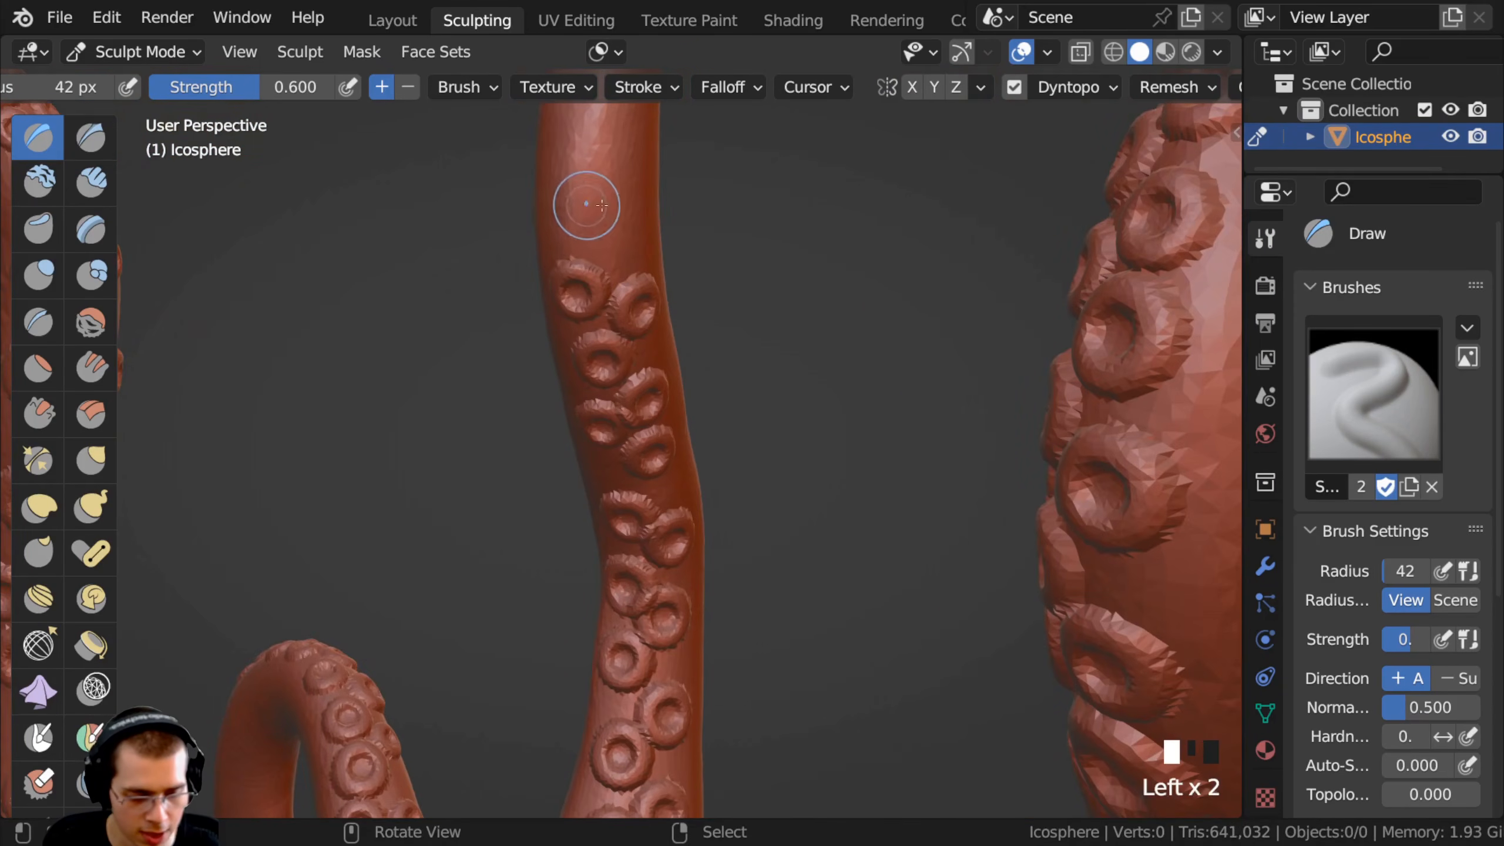
Stamp suckers on this tentacle's rounded tip and down the bare stretch beneath it.
shift+middle_drag(543, 202, 592, 586)
middle_drag(593, 587, 615, 534)
drag(701, 259, 701, 236)
drag(714, 329, 699, 314)
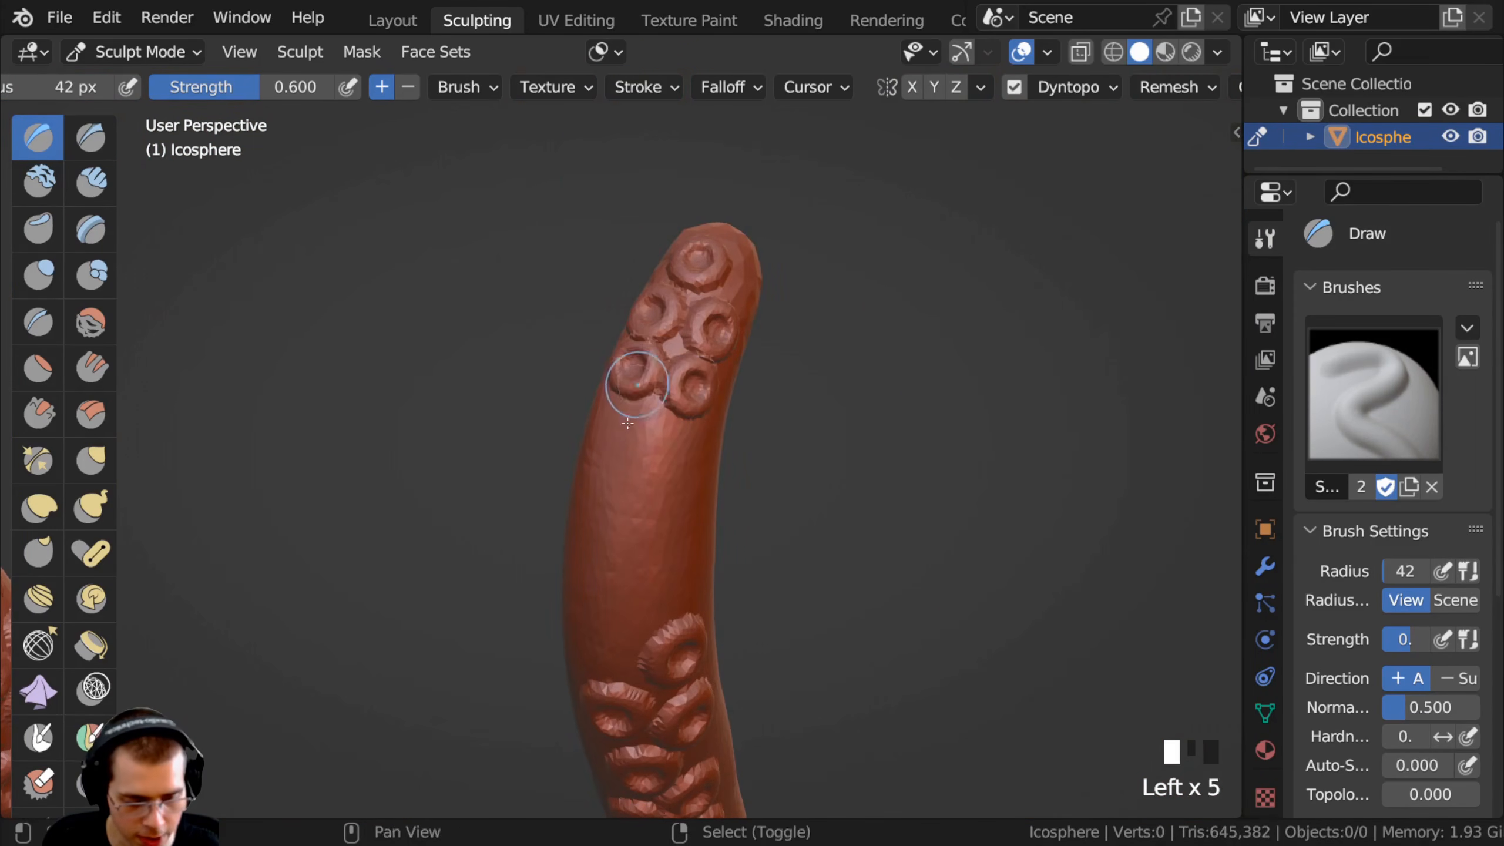
shift+middle_drag(678, 436, 671, 370)
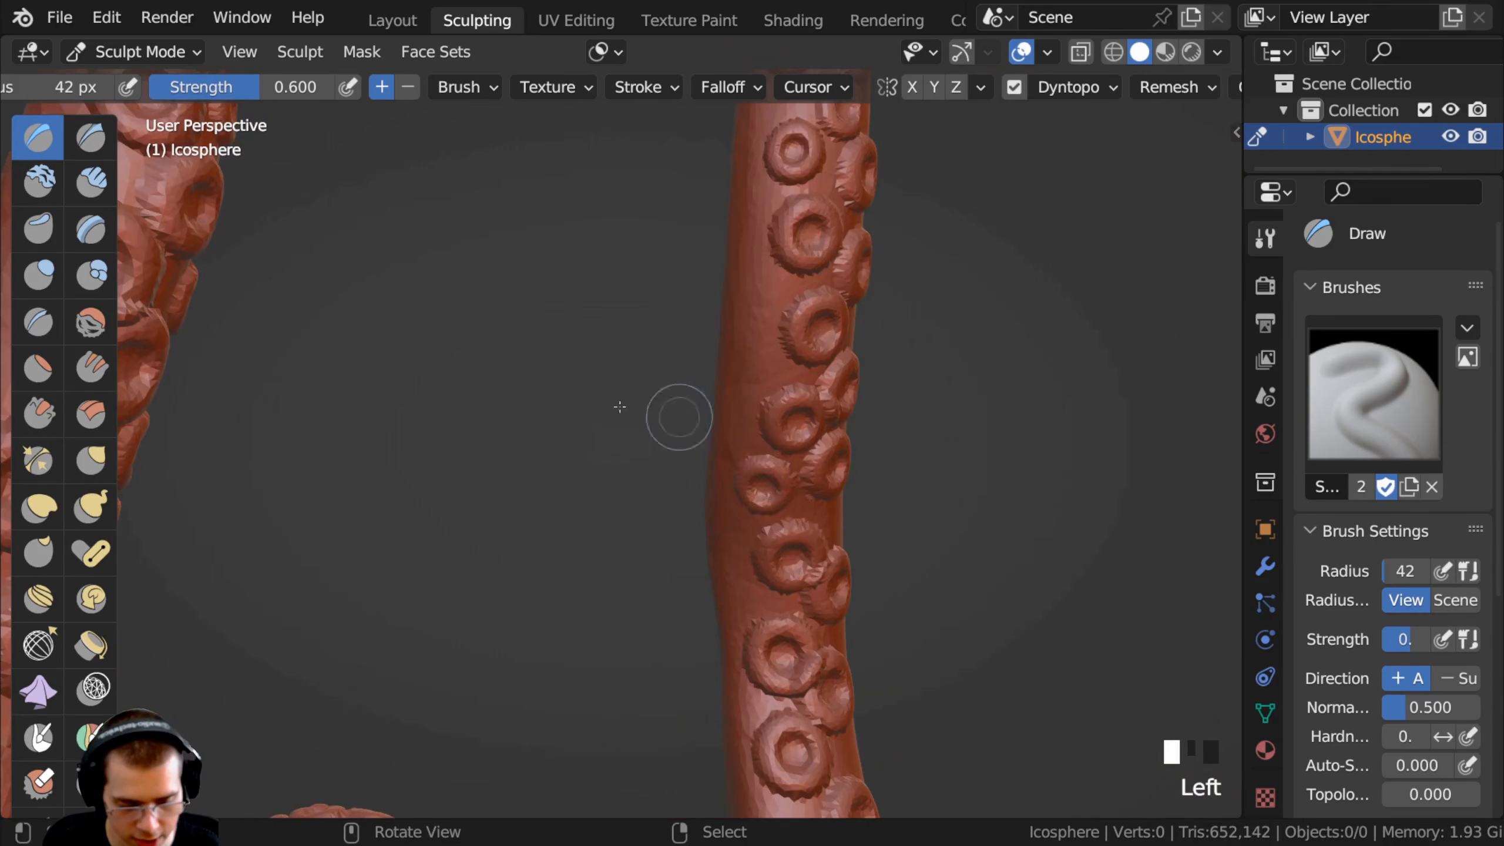
Add suckers along the inner edge of the curved tentacle and save the file.
mouse_move(620, 407)
middle_down()
mouse_move(626, 475)
mouse_move(494, 471)
middle_up()
ctrl+middle_drag(473, 415, 440, 329)
drag(440, 329, 447, 344)
ctrl+middle_drag(447, 343, 462, 504)
mouse_move(462, 503)
middle_down()
mouse_move(533, 444)
mouse_move(484, 385)
mouse_move(420, 423)
mouse_move(624, 393)
mouse_move(500, 379)
mouse_move(561, 440)
mouse_move(614, 423)
mouse_move(521, 461)
mouse_move(566, 537)
middle_up()
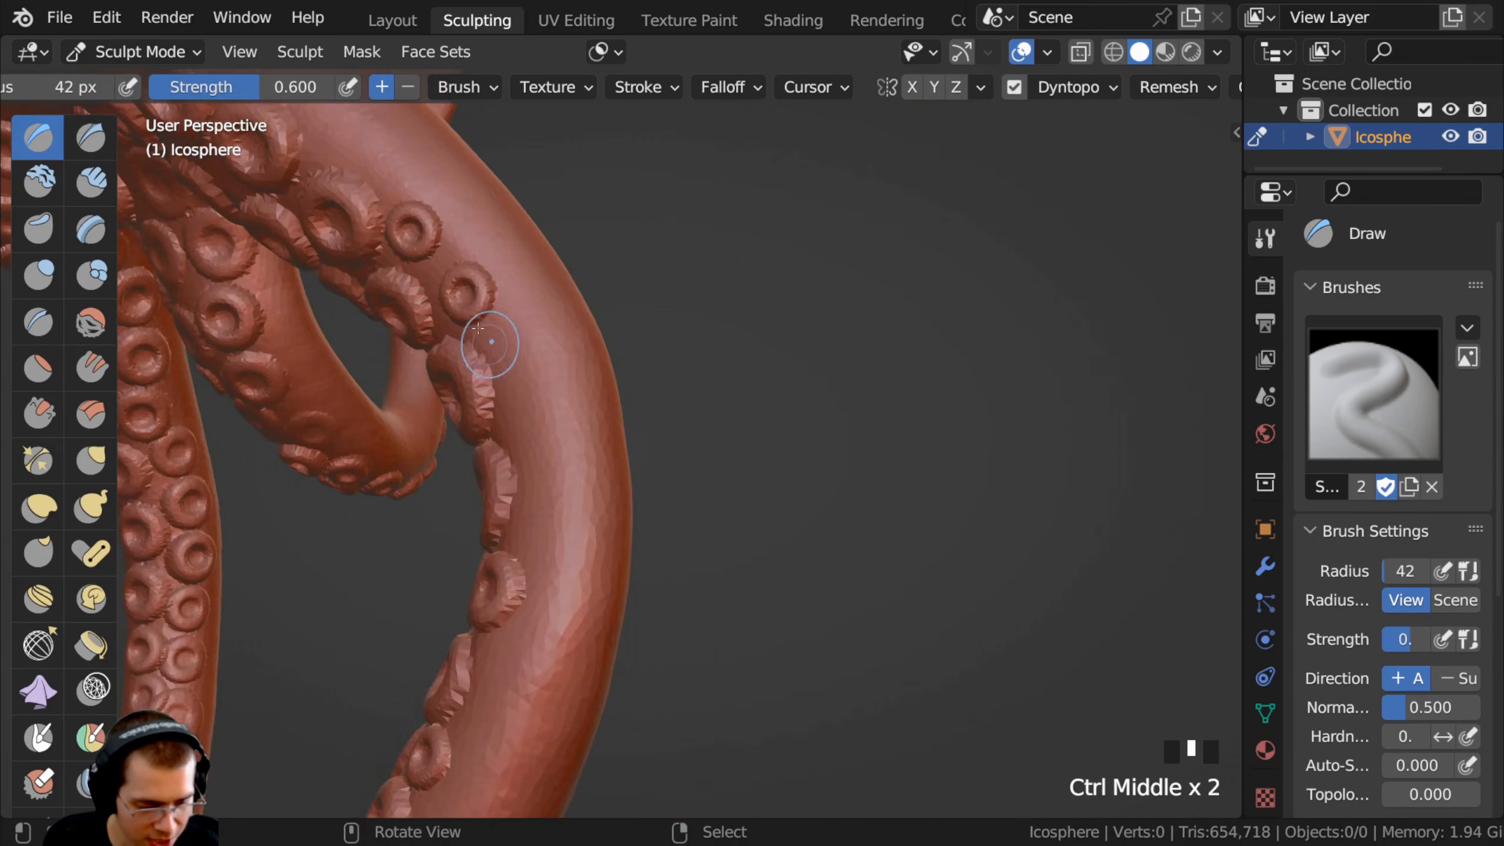
ctrl+middle_drag(491, 346, 492, 321)
drag(492, 320, 482, 341)
mouse_move(483, 341)
ctrl+middle_down()
mouse_move(507, 487)
mouse_move(503, 394)
mouse_move(497, 511)
mouse_move(553, 430)
mouse_move(746, 494)
mouse_move(549, 405)
mouse_move(611, 434)
ctrl+middle_up()
key(ctrl+s)
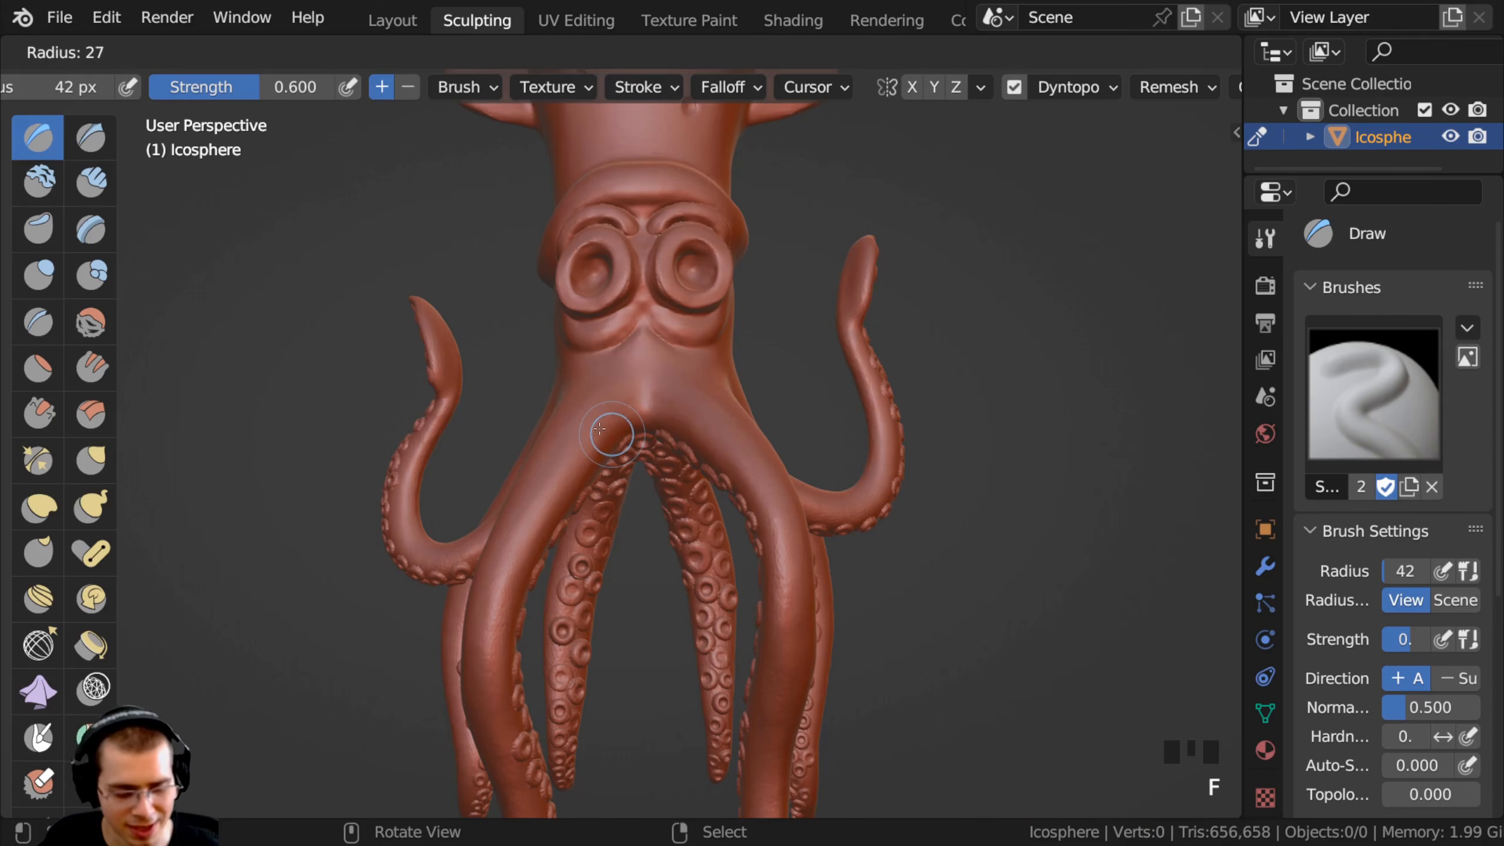
Reduce the Draw radius and stamp a small cluster of three suckers on the head below the eyes.
middle_drag(581, 427, 524, 652)
click(567, 391)
middle_drag(473, 474, 403, 450)
Stamp a cluster of three suckers on the upper front of the mantle with a 34 px Draw radius.
shift+middle_drag(551, 332, 646, 338)
ctrl+middle_drag(645, 338, 698, 303)
click(665, 344)
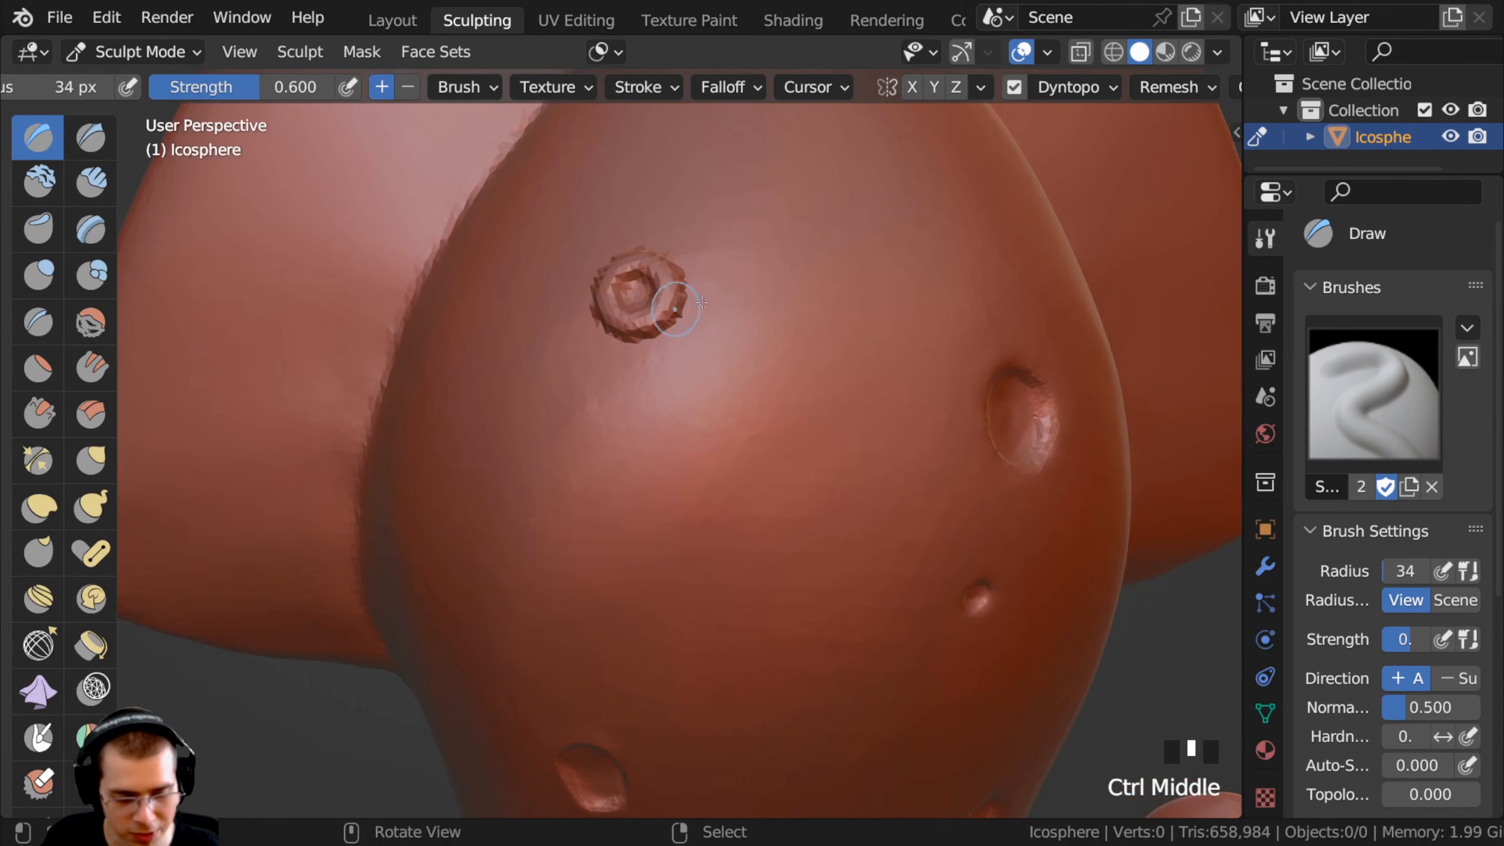
click(696, 380)
ctrl+middle_drag(696, 380, 604, 557)
middle_drag(604, 557, 515, 426)
ctrl+middle_drag(515, 427, 516, 486)
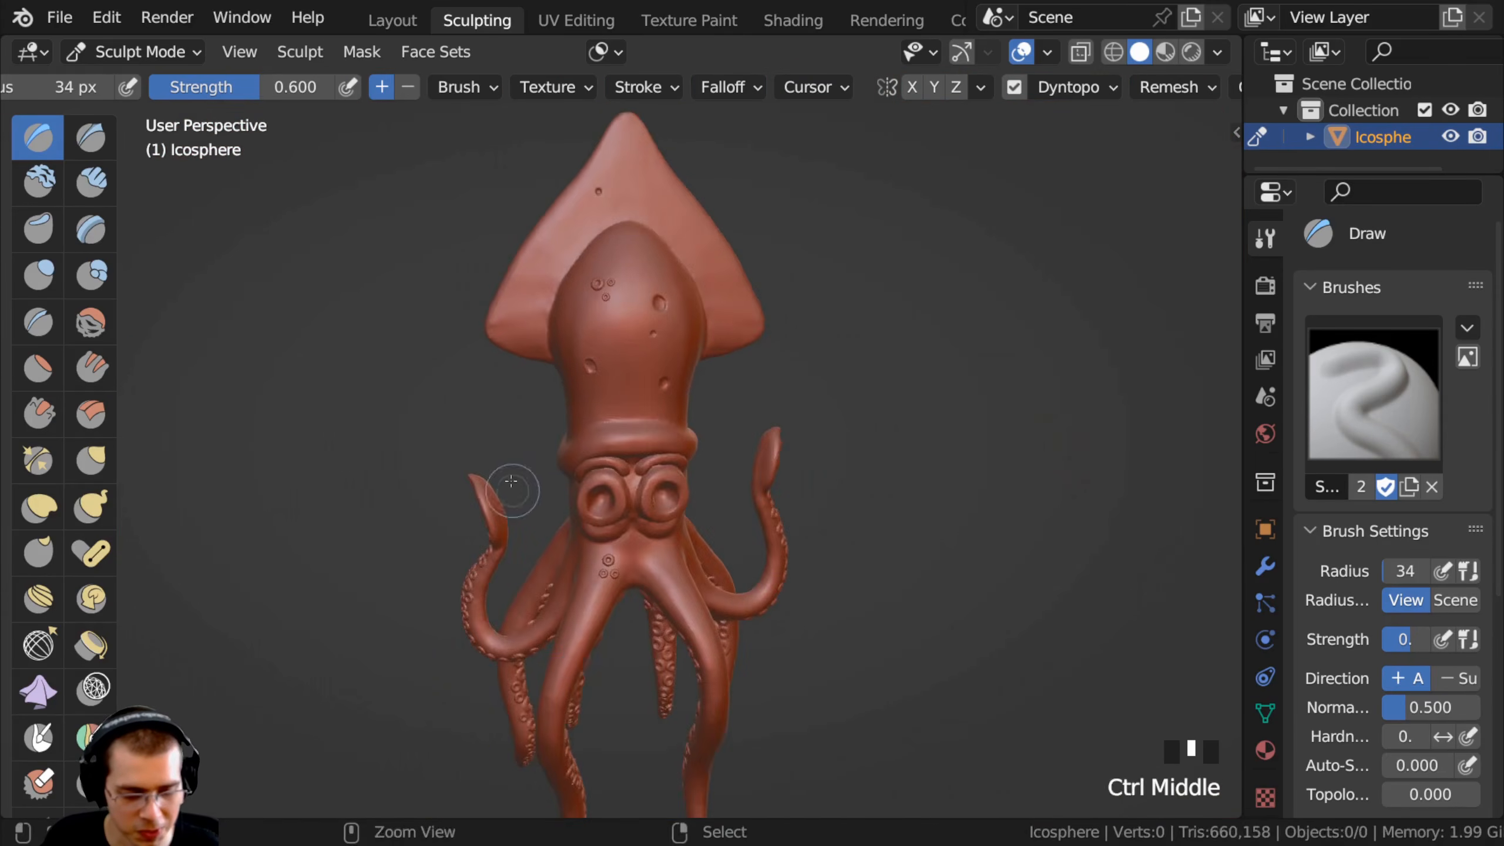
Add small suckers along the upper edges of the tentacles, near where they leave the head.
middle_drag(565, 367, 628, 498)
shift+middle_drag(627, 498, 468, 332)
shift+middle_drag(467, 332, 533, 332)
middle_drag(533, 332, 527, 414)
shift+middle_drag(527, 414, 544, 443)
middle_drag(548, 376, 520, 408)
ctrl+middle_drag(473, 345, 575, 483)
mouse_move(575, 483)
shift+middle_down()
mouse_move(597, 487)
mouse_move(536, 450)
mouse_move(632, 355)
mouse_move(556, 415)
mouse_move(573, 481)
shift+middle_up()
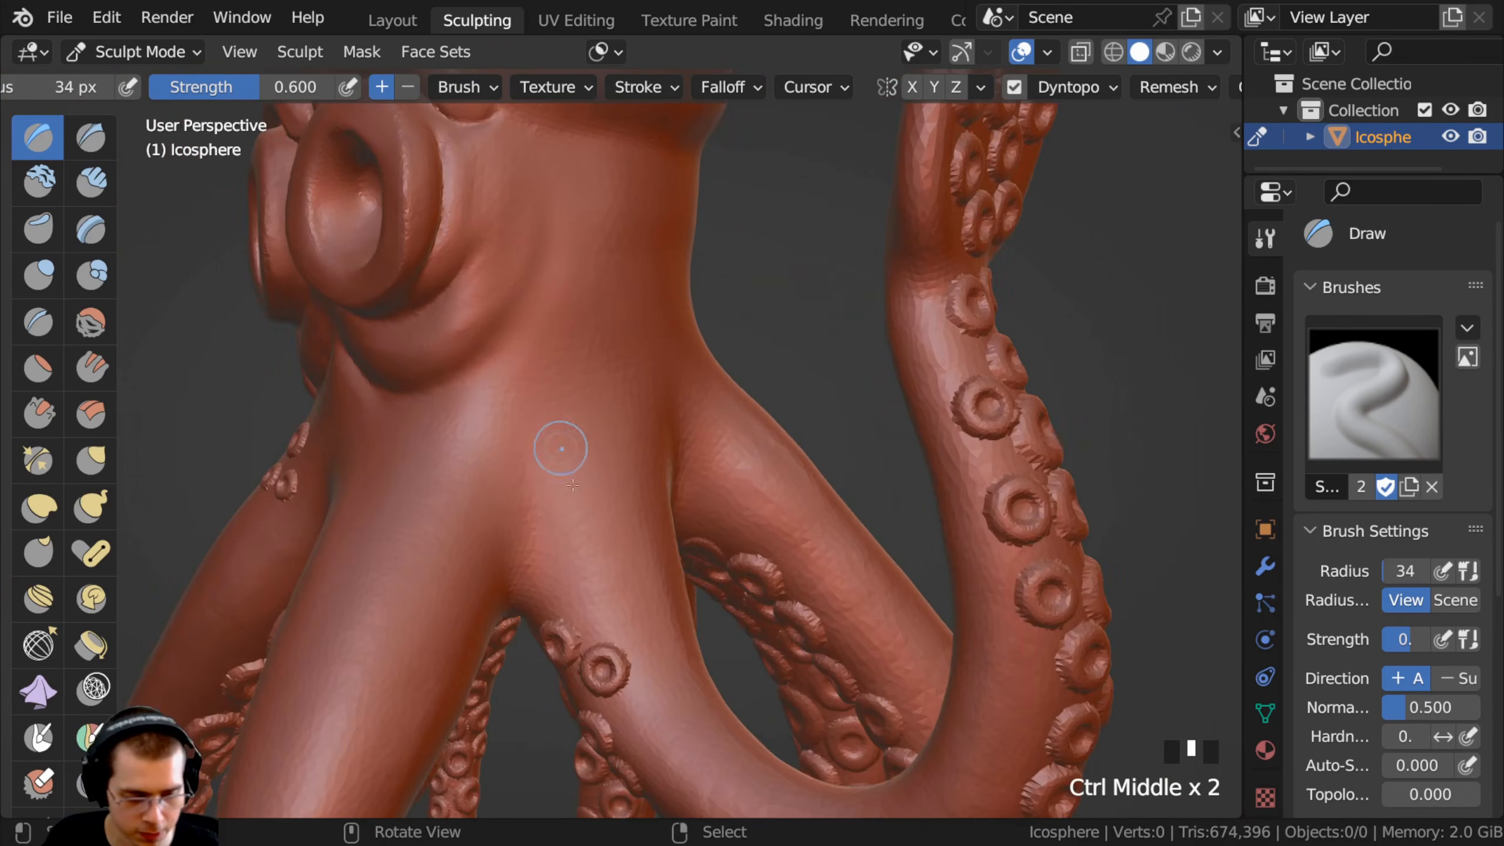
Stamp more scattered 34 px suckers around the tentacle roots below the head.
click(567, 592)
middle_drag(567, 592, 566, 474)
middle_drag(566, 474, 598, 421)
click(562, 359)
click(643, 422)
click(610, 296)
click(643, 291)
ctrl+middle_drag(521, 356, 260, 436)
shift+middle_drag(415, 403, 379, 426)
click(521, 379)
ctrl+middle_drag(521, 332, 504, 438)
middle_drag(652, 356, 450, 291)
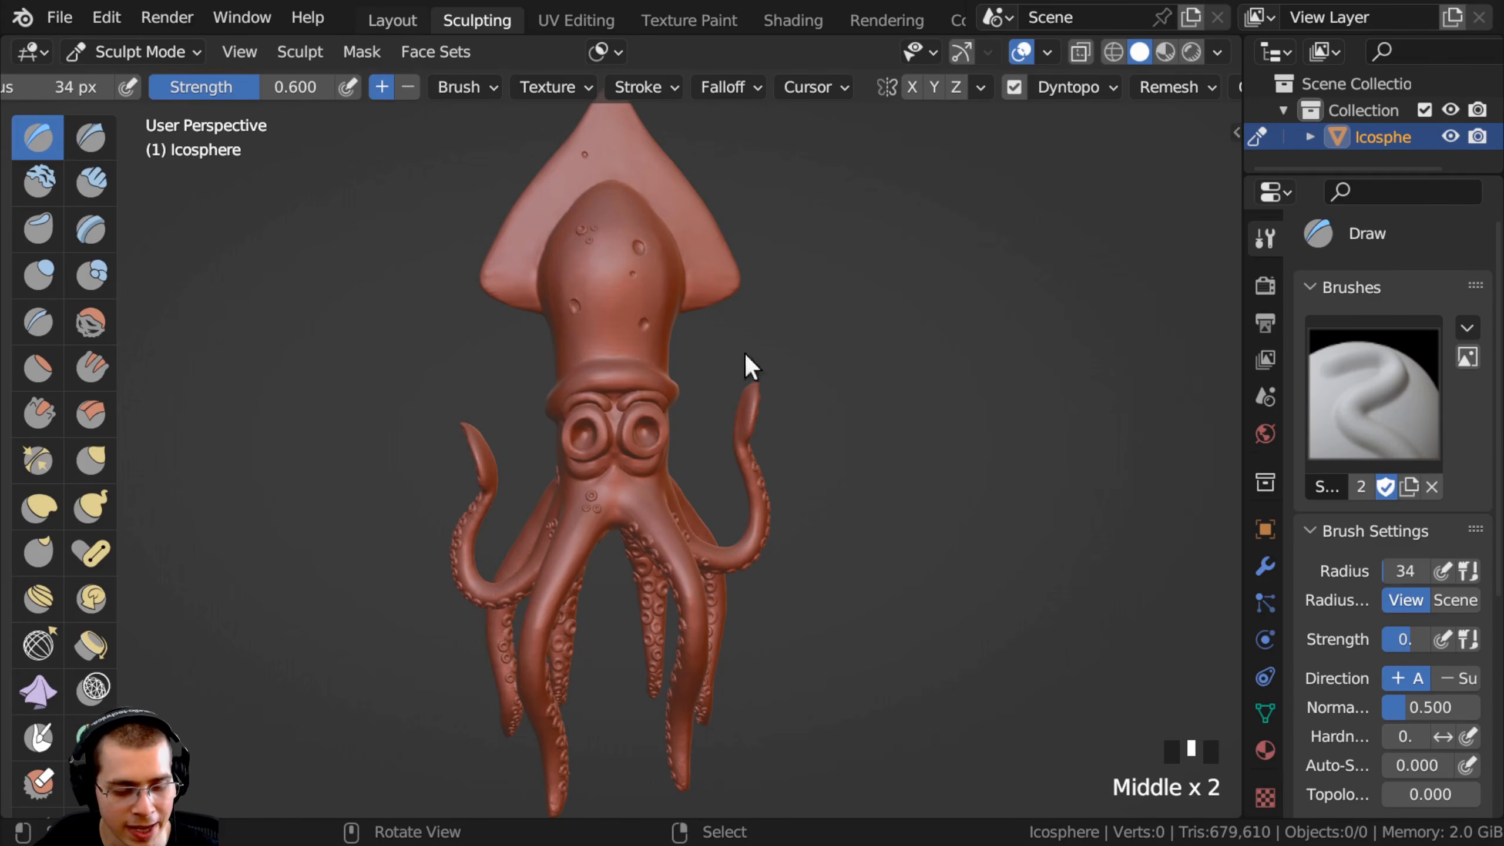
Switch to the Layout workspace and save the squid file.
click(392, 19)
mouse_move(564, 359)
ctrl+middle_down()
mouse_move(571, 497)
mouse_move(604, 464)
mouse_move(586, 414)
mouse_move(557, 440)
mouse_move(554, 320)
mouse_move(454, 475)
mouse_move(678, 393)
ctrl+middle_up()
key(ctrl+s)
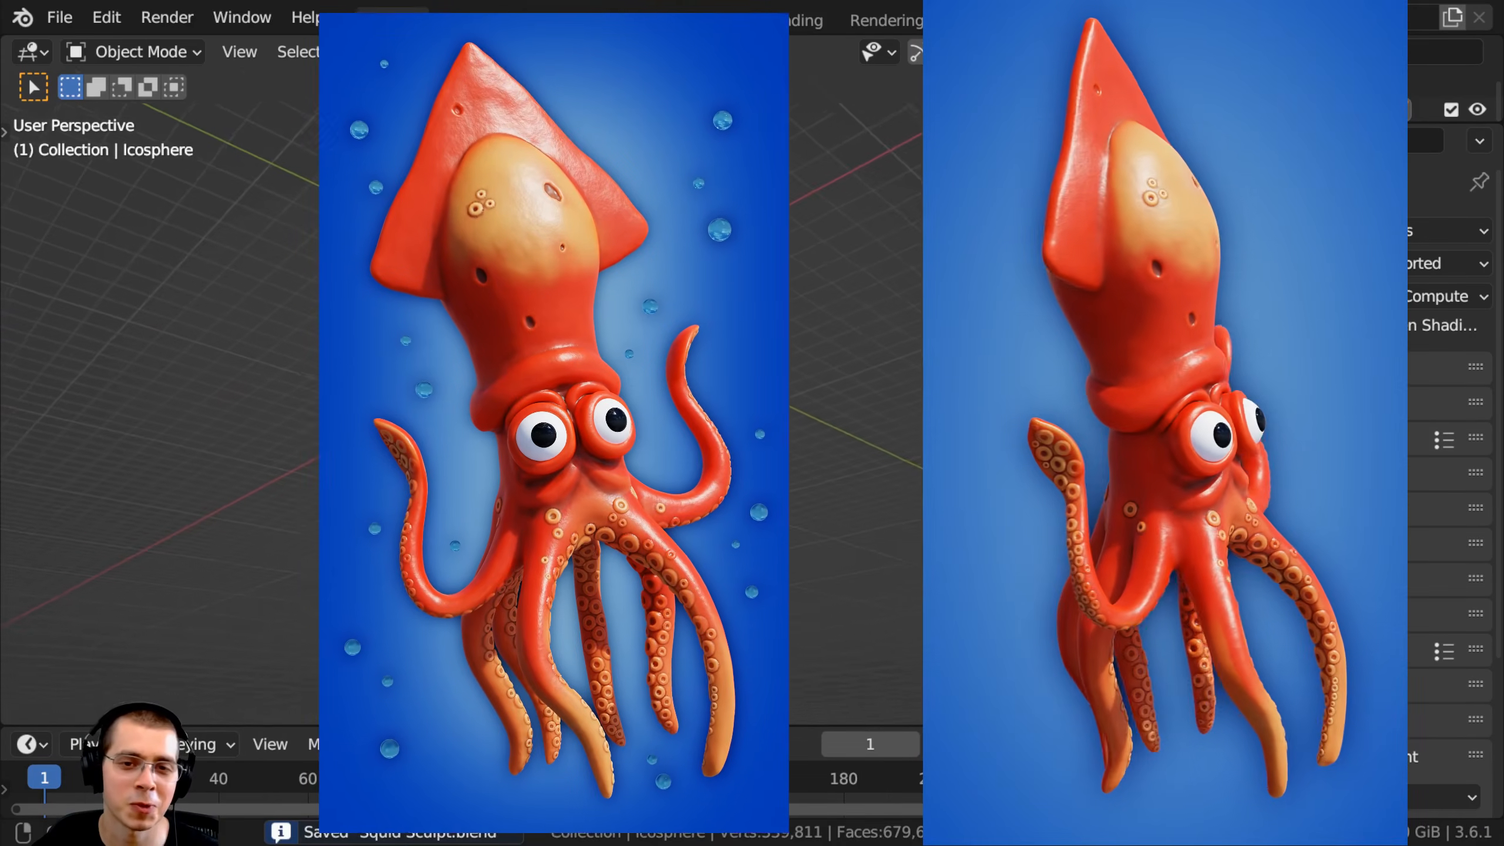